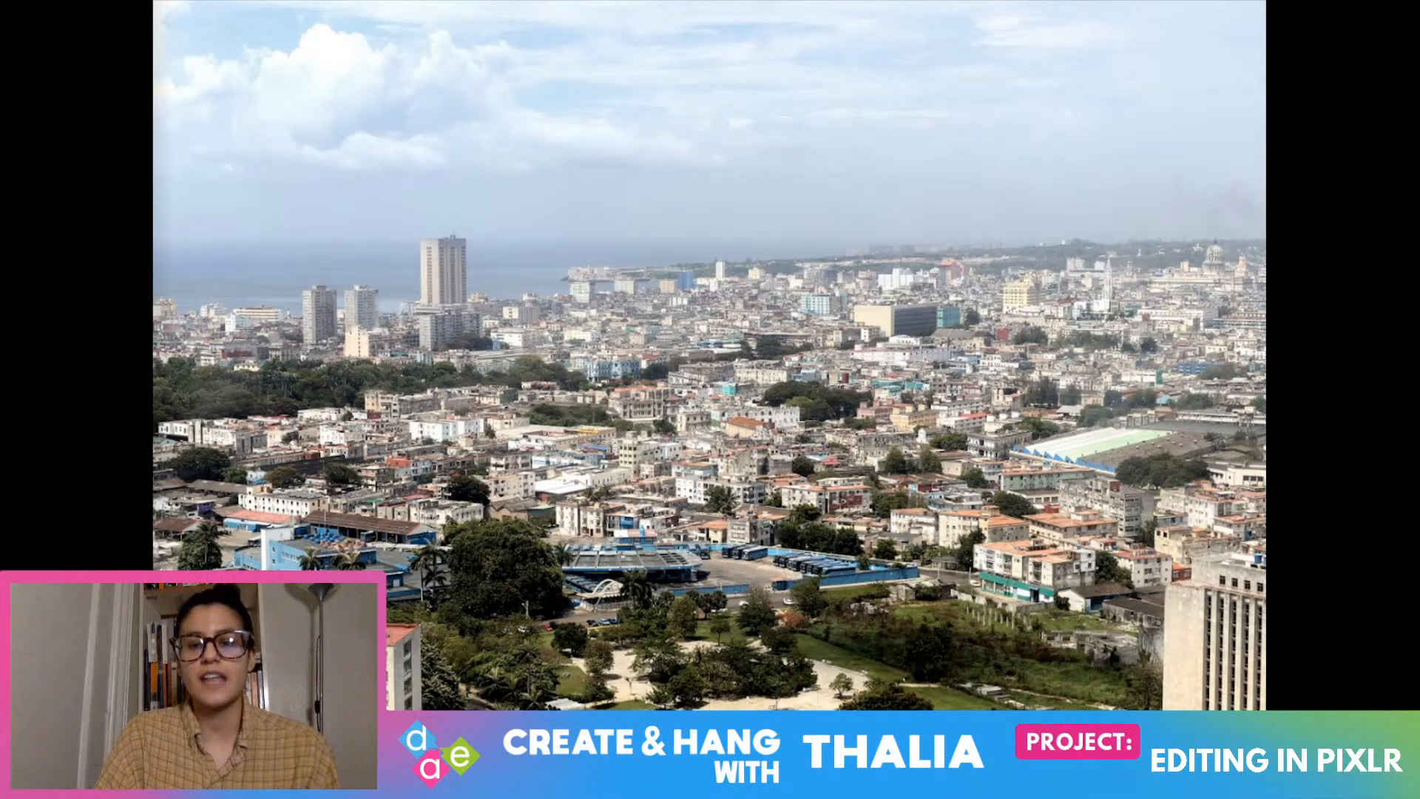
Look through the edited Cuba photos in full-screen preview, including the street and museum shots, and close the preview
key(Right)
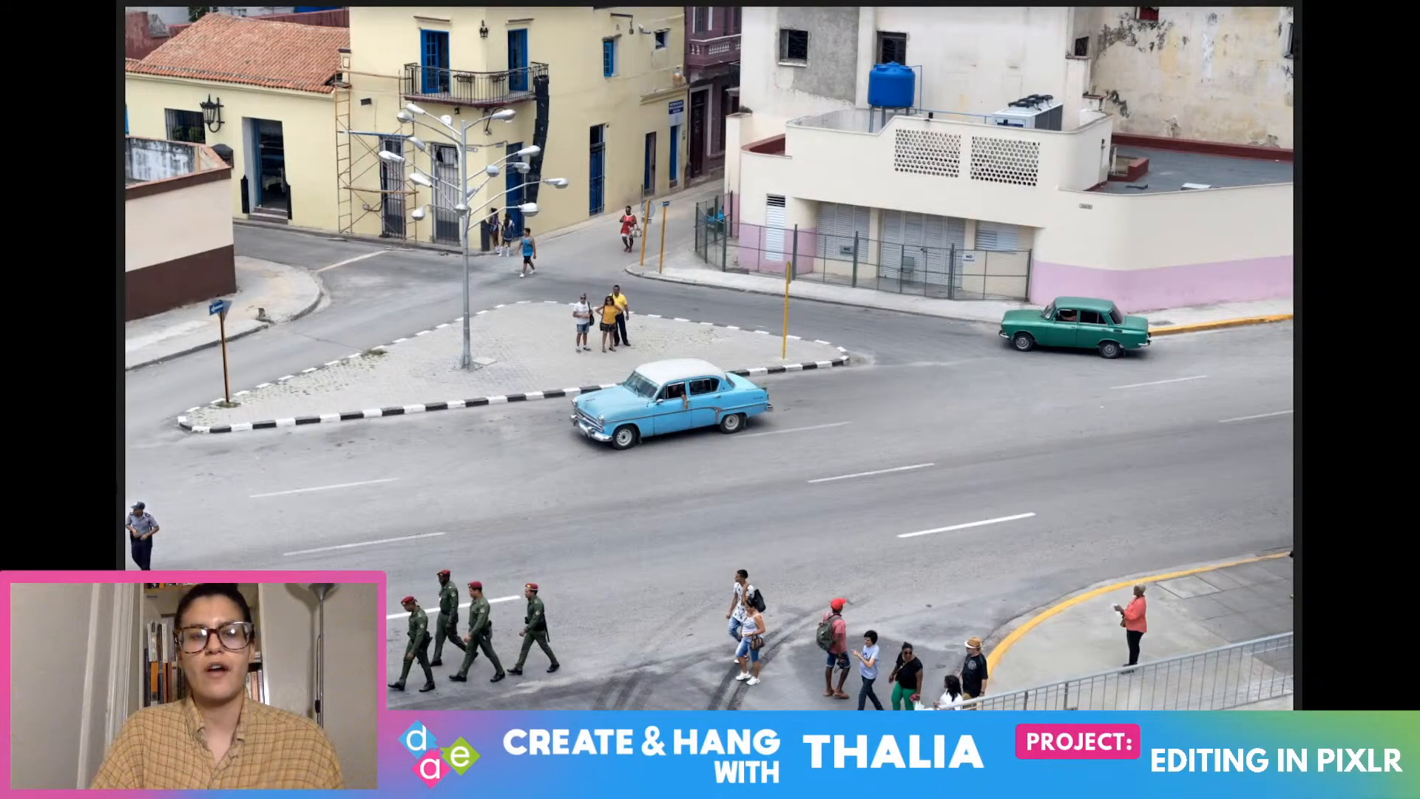
key(Right)
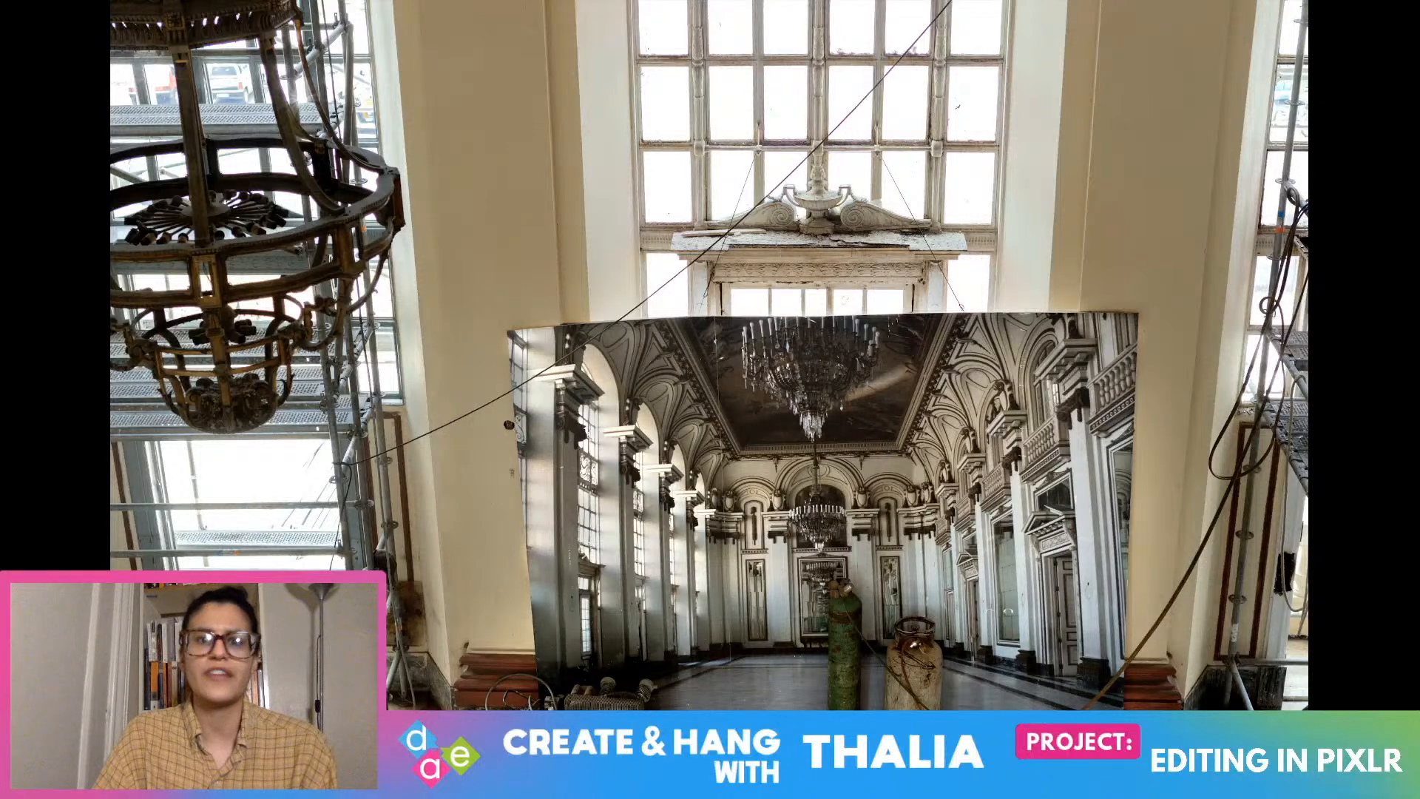
key(Right)
key(Left)
key(Left)
key(Left)
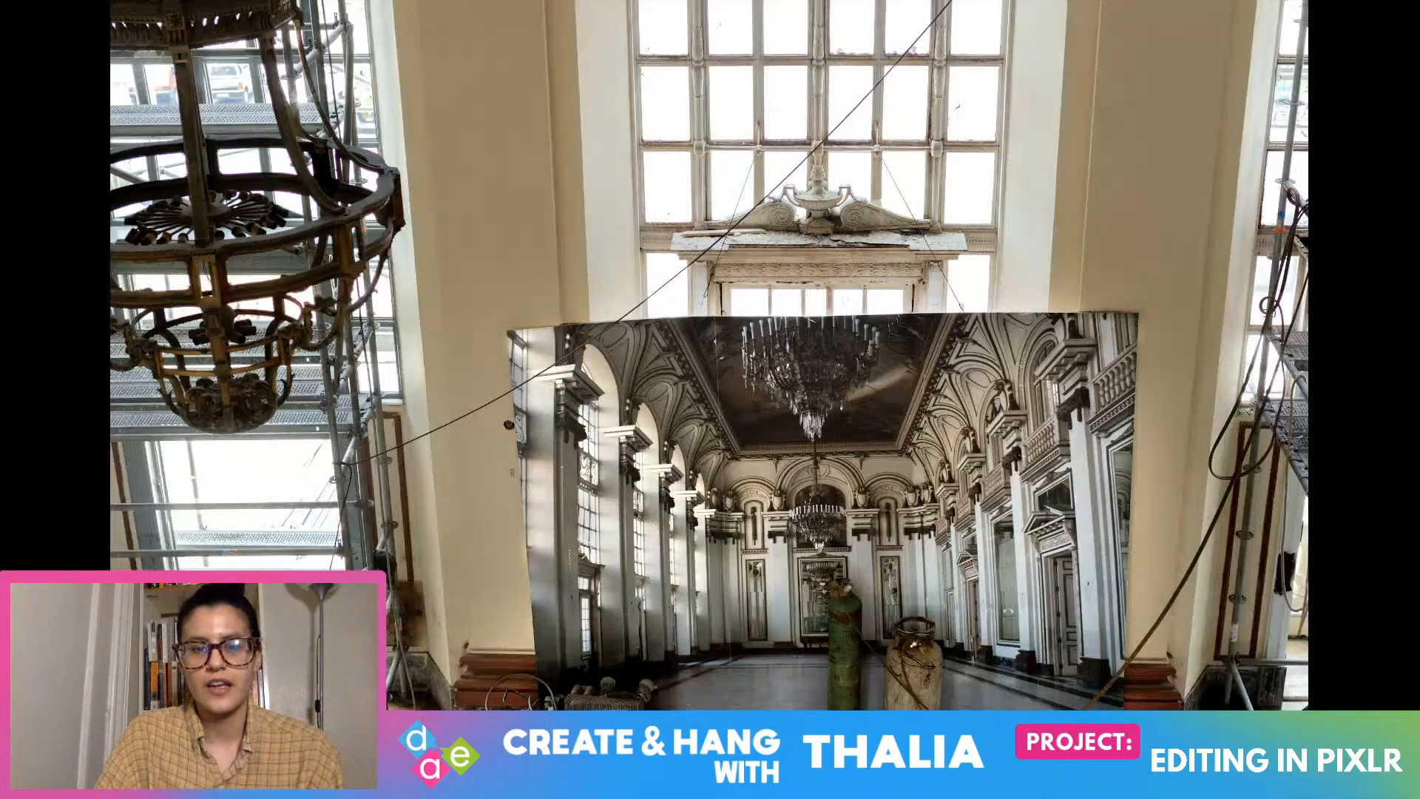
key(Right)
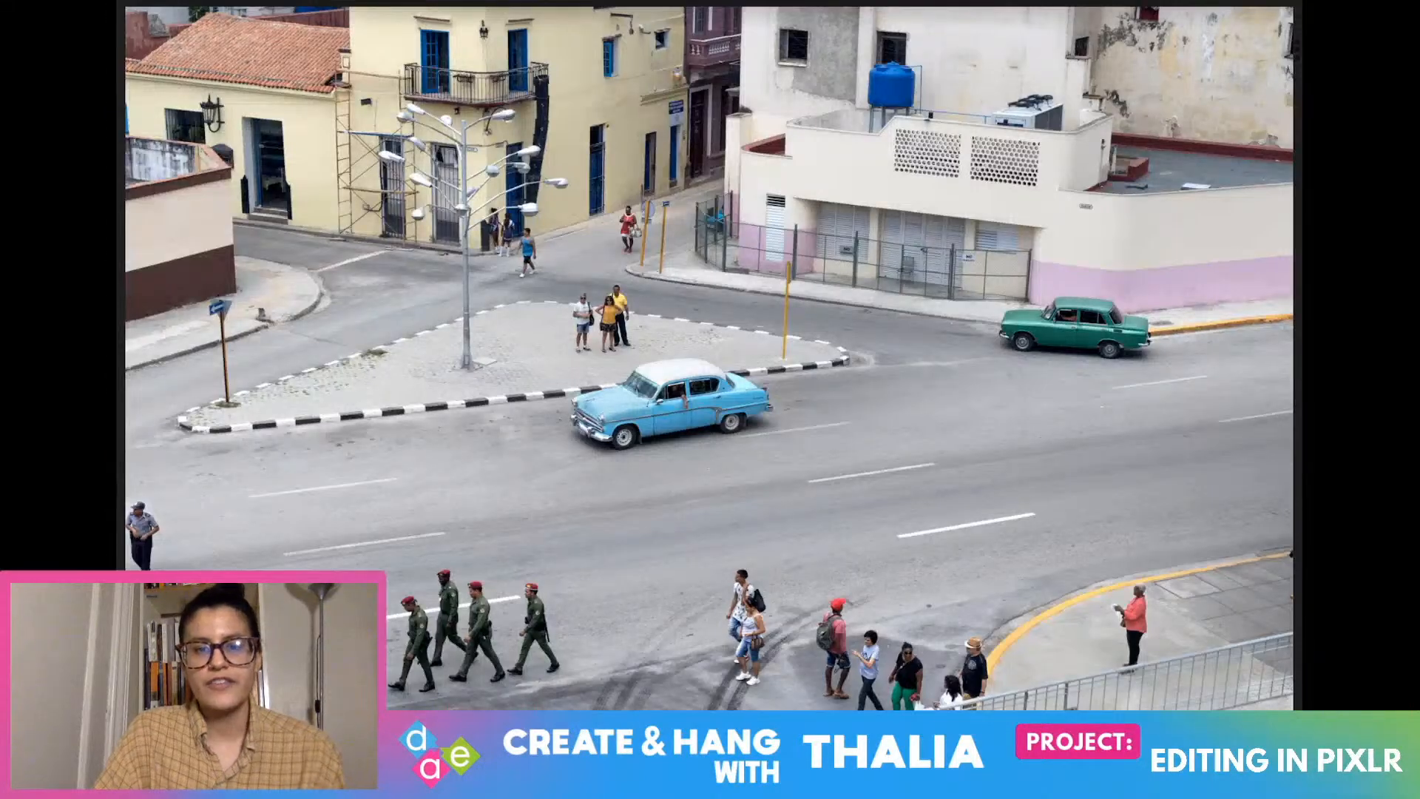
key(Right)
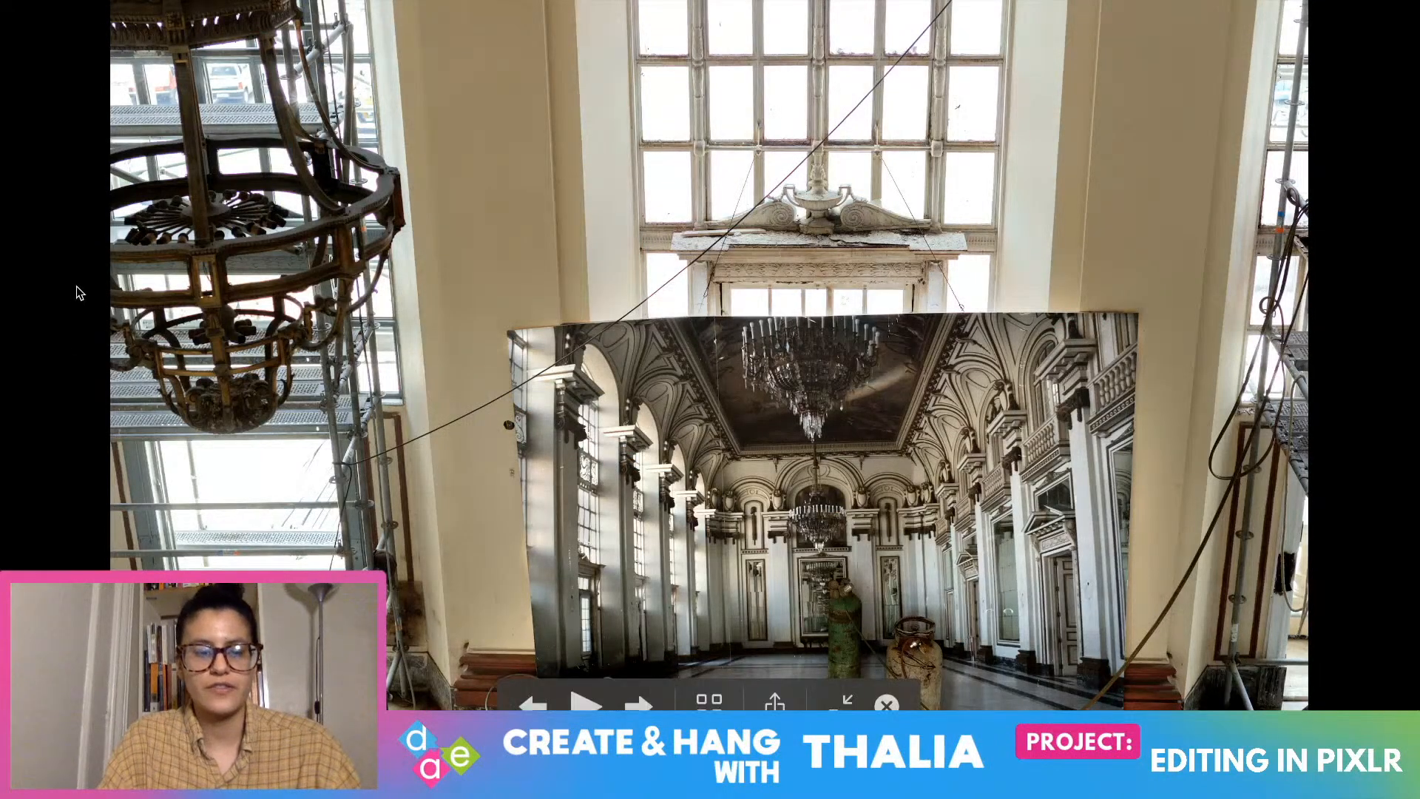
key(Escape)
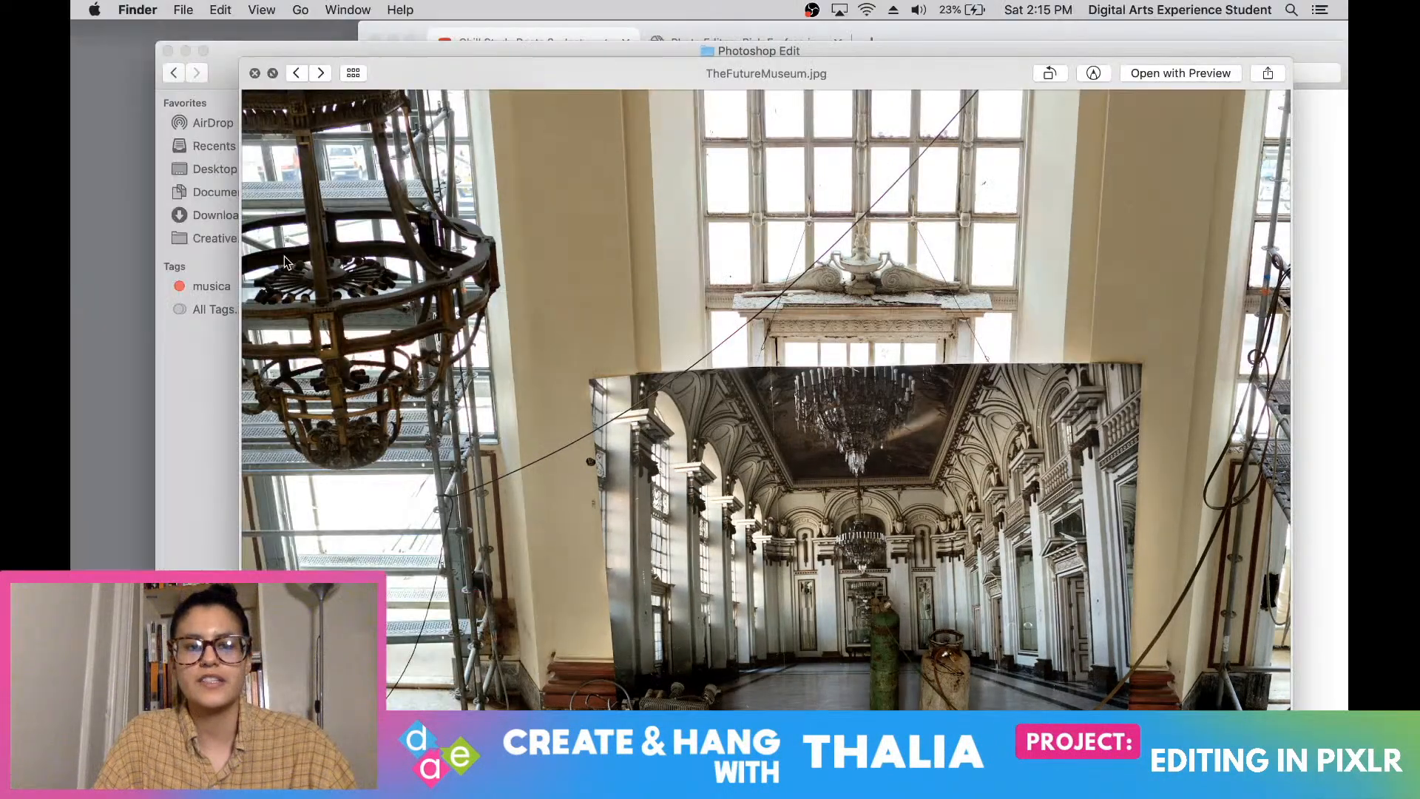
click(254, 73)
Return to the CUBA folder and open its UnEdit folder to view the original photos
click(173, 72)
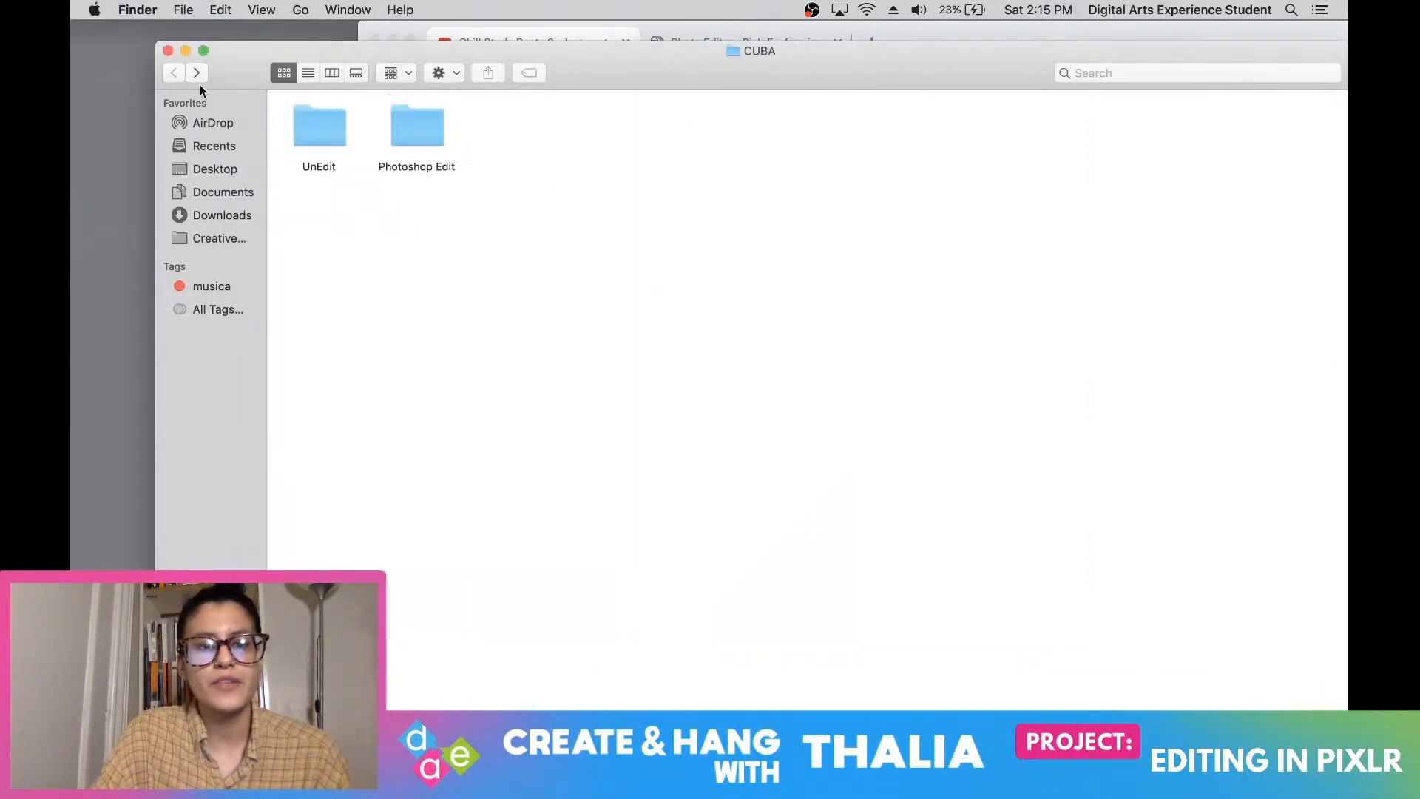
click(322, 131)
double_click(319, 131)
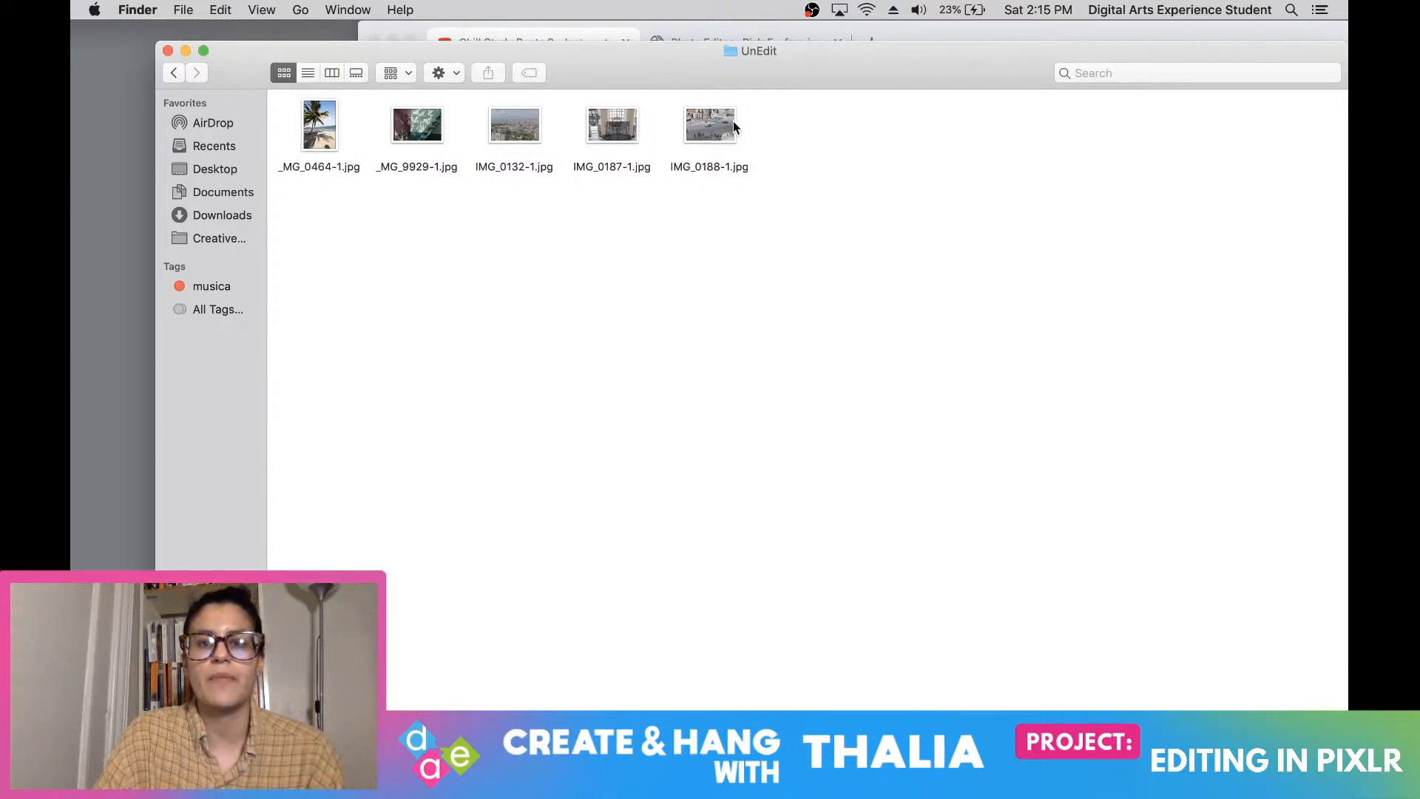
drag(756, 123, 555, 111)
Switch to the Pixlr E photo editor in Chrome, enlarge the window, and select the Background layer
click(765, 31)
click(765, 39)
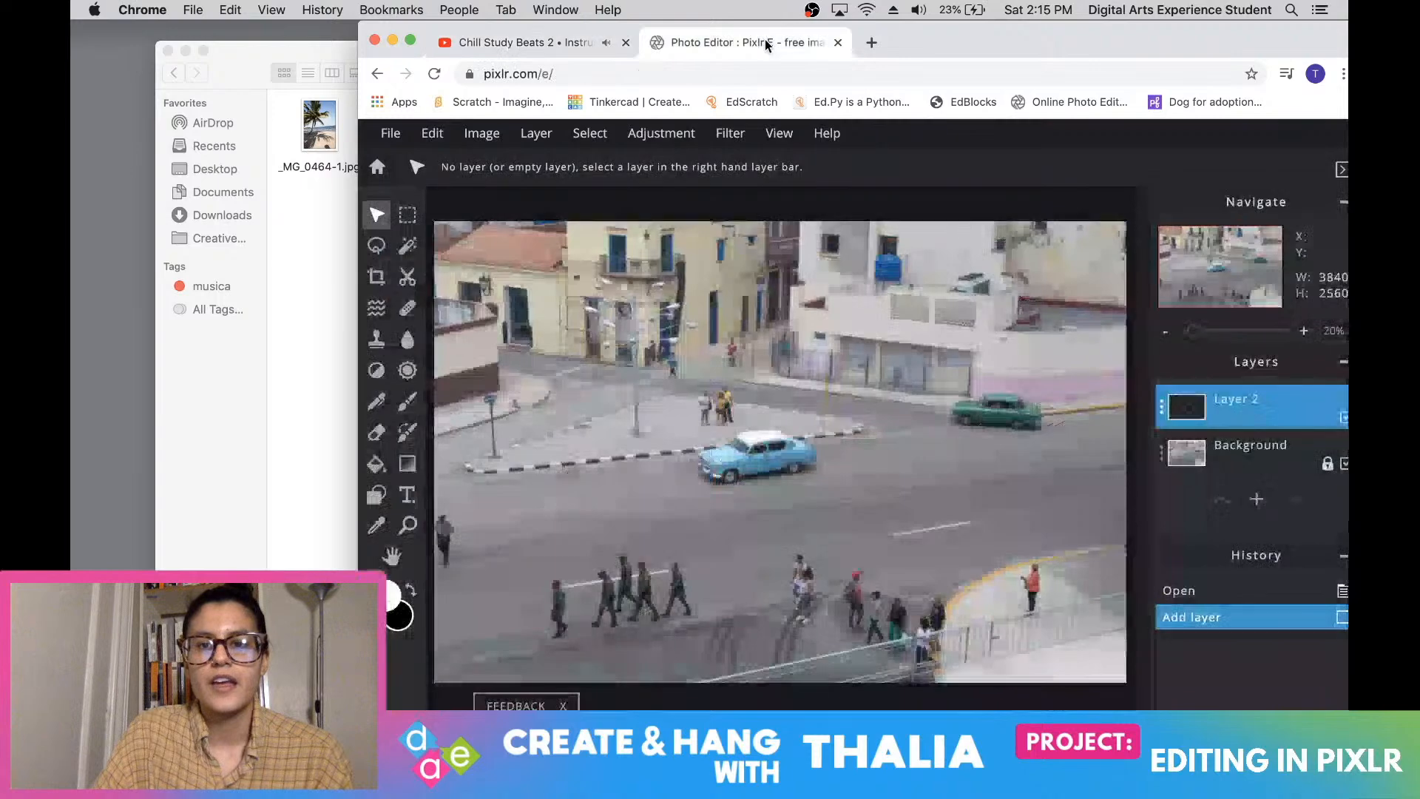
click(410, 40)
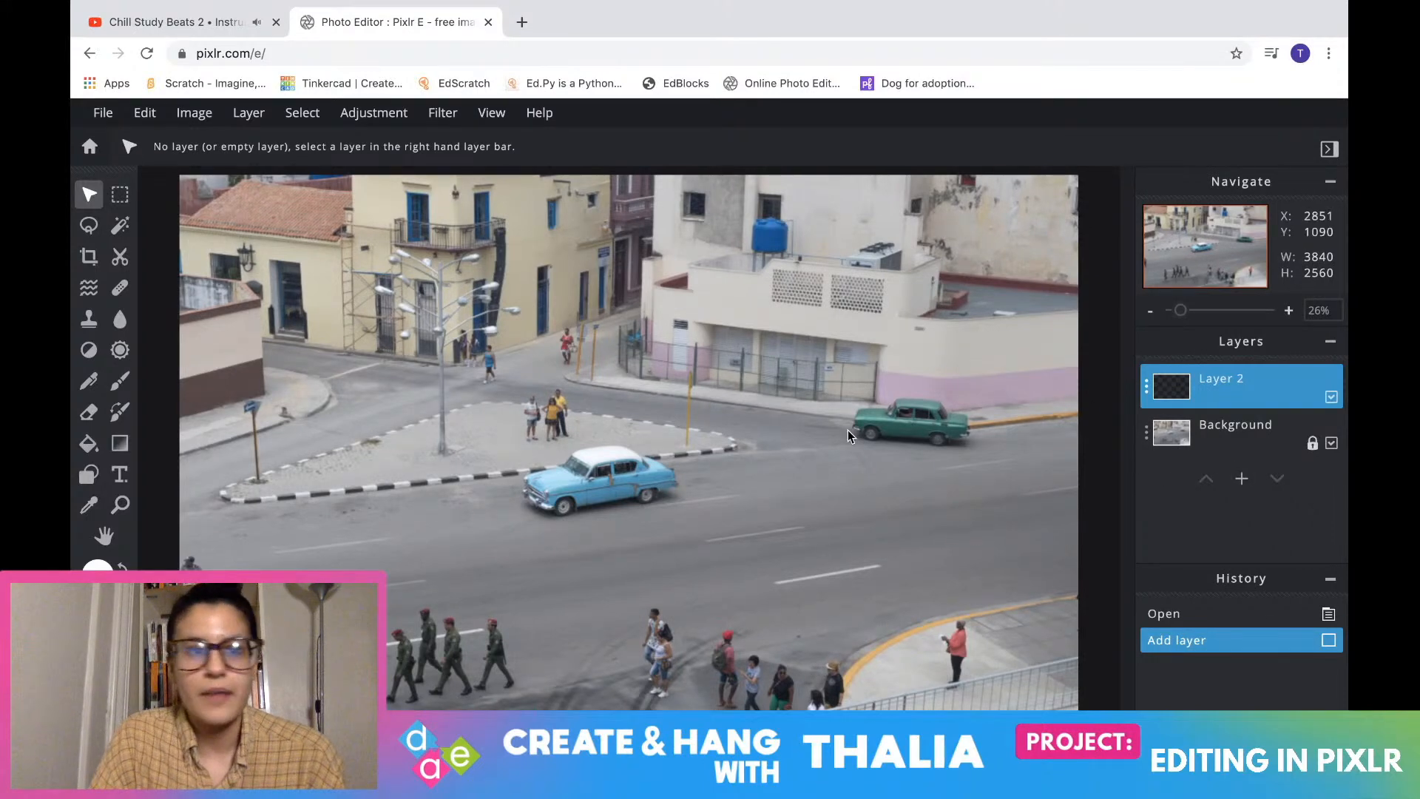
click(386, 119)
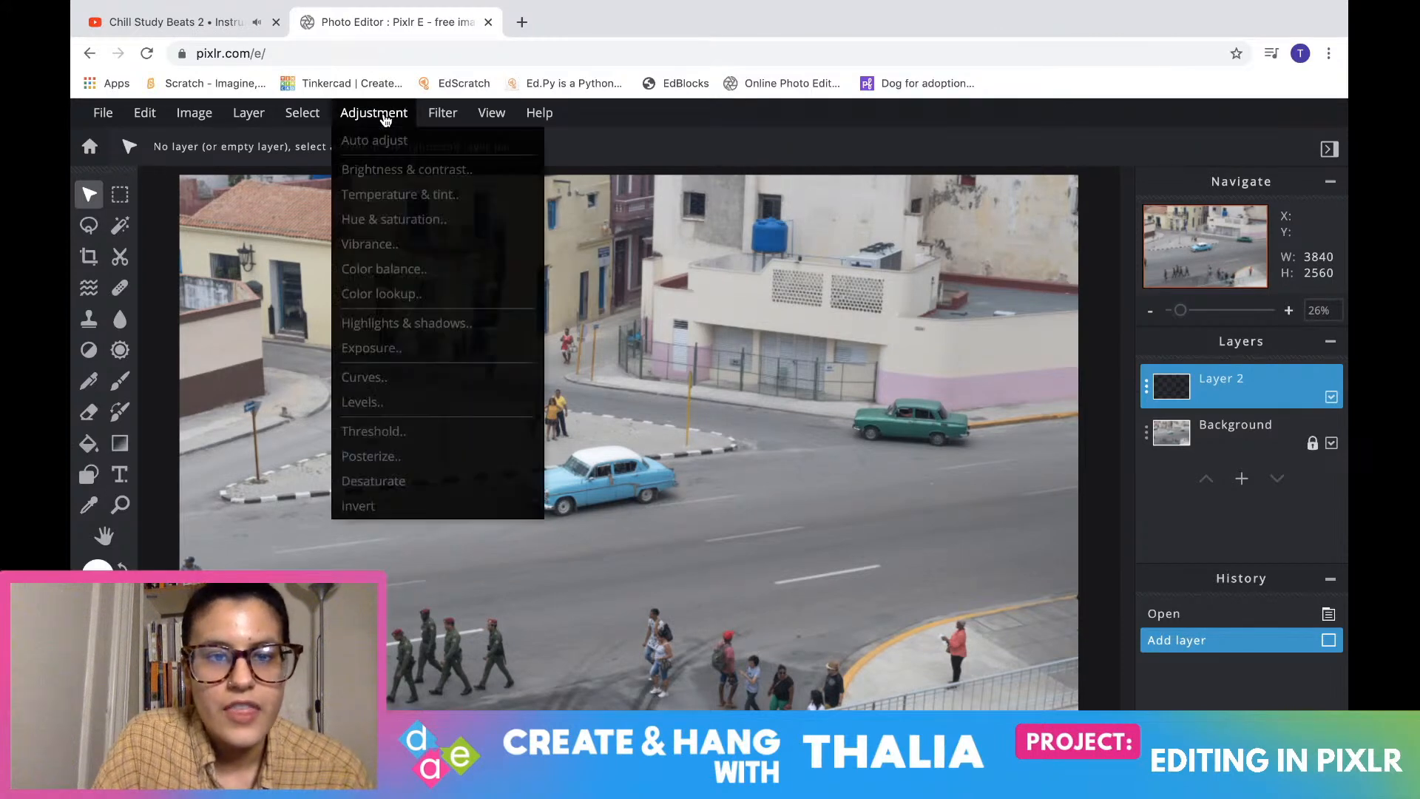
click(252, 308)
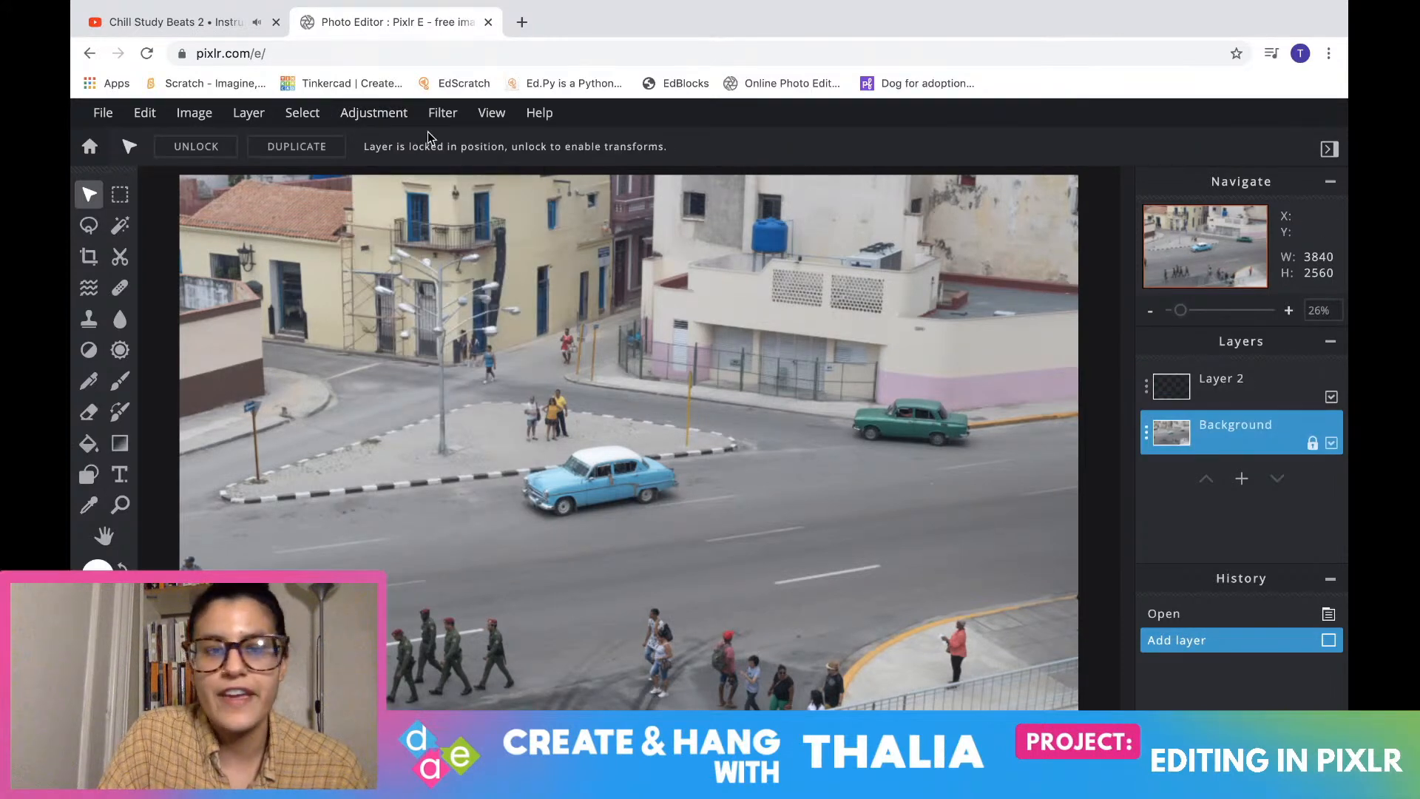
click(395, 115)
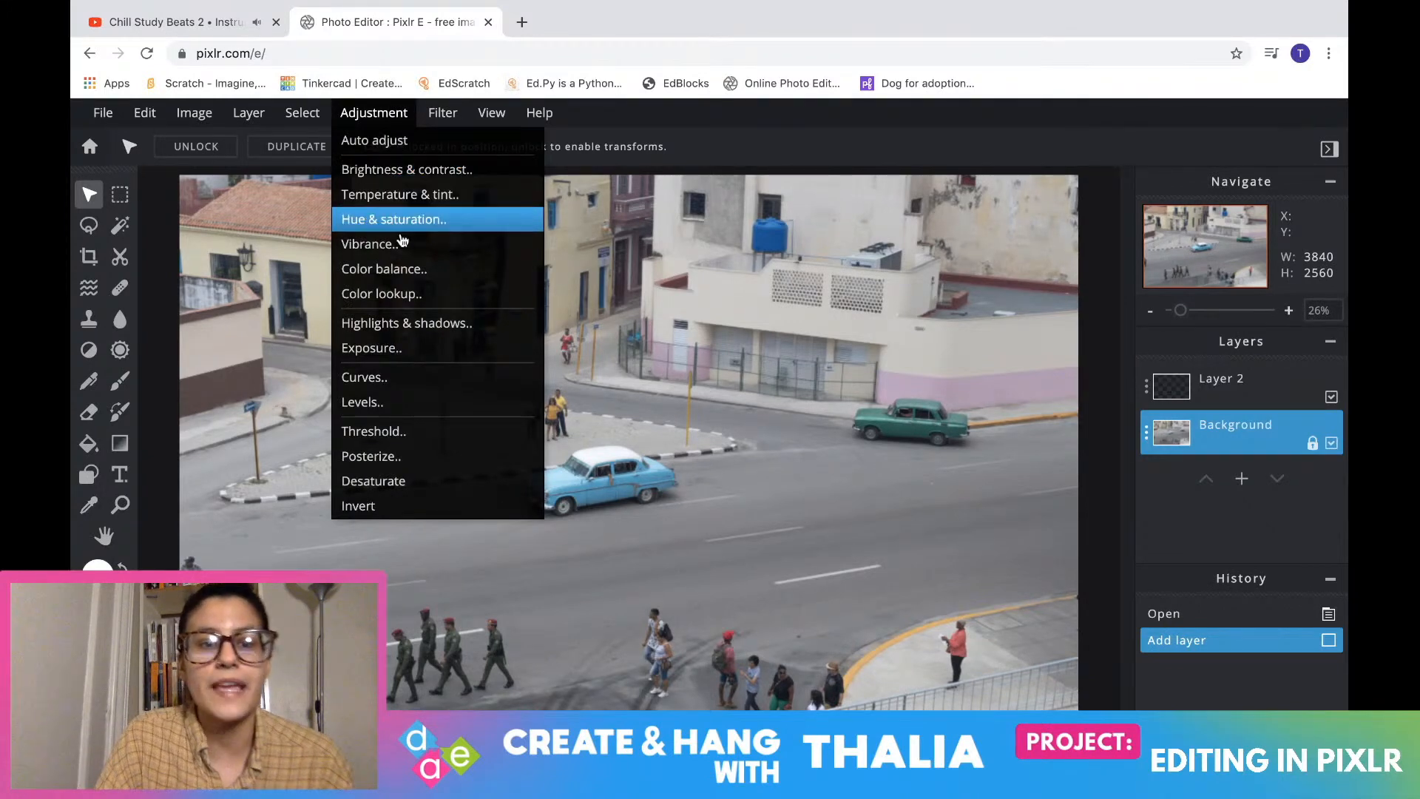
click(399, 382)
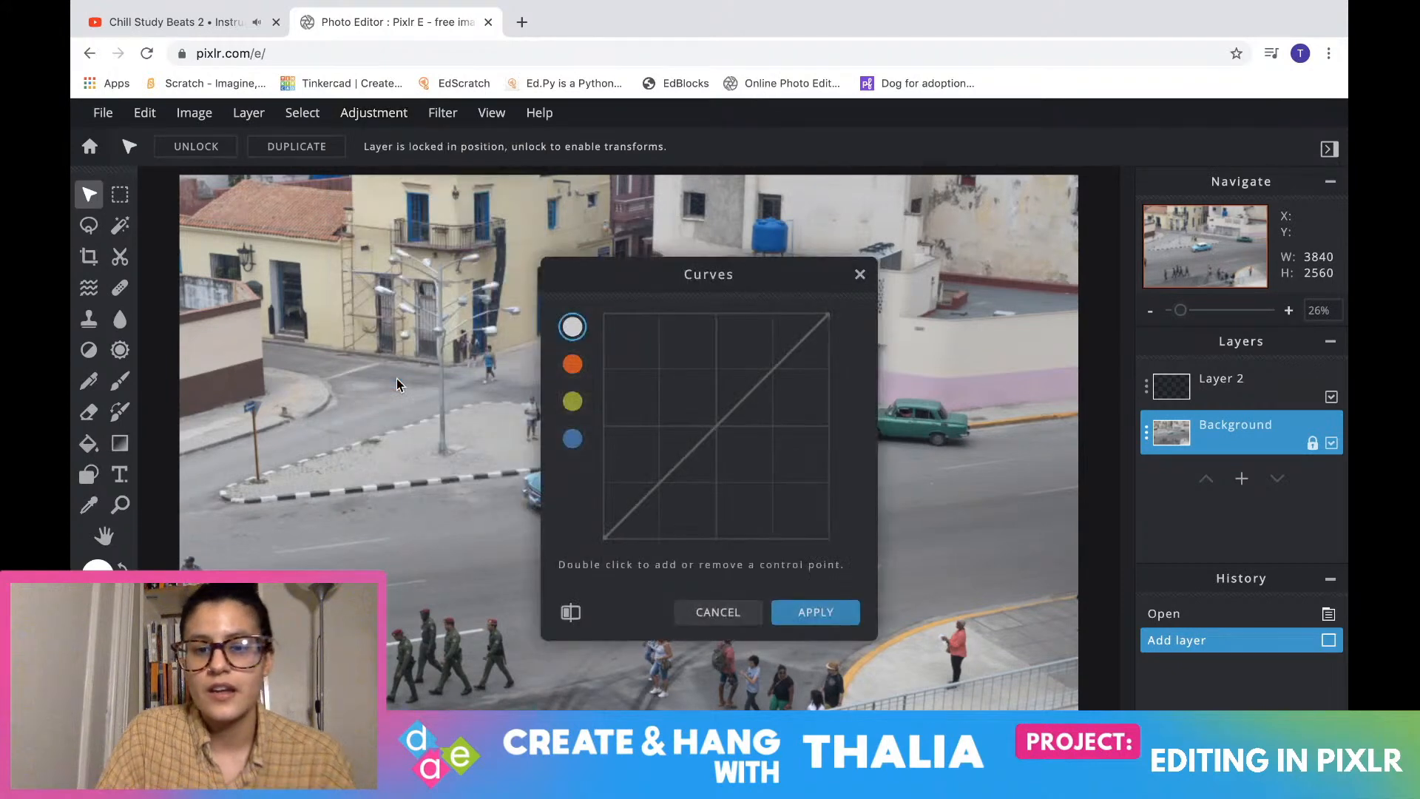
drag(737, 278, 1133, 170)
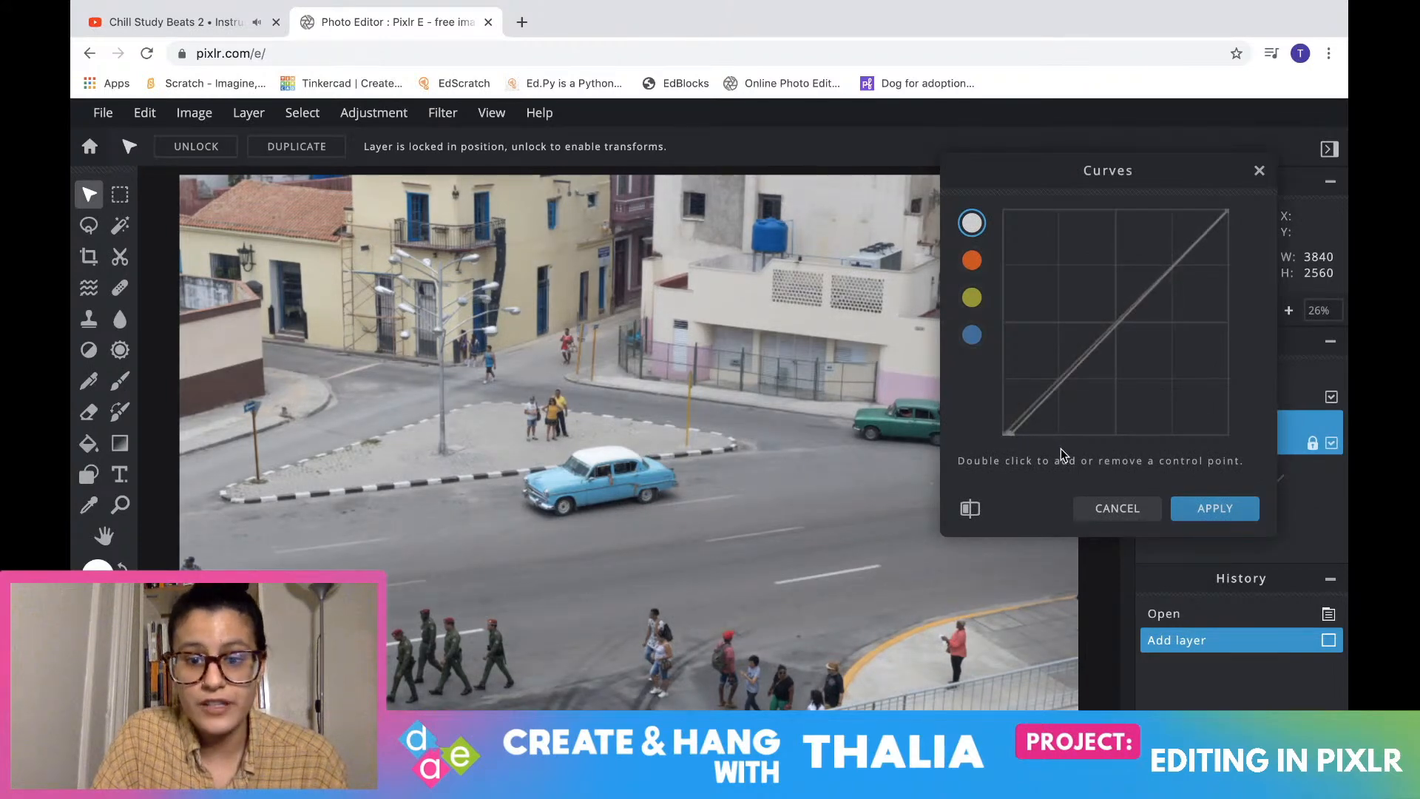
drag(1010, 432, 1033, 442)
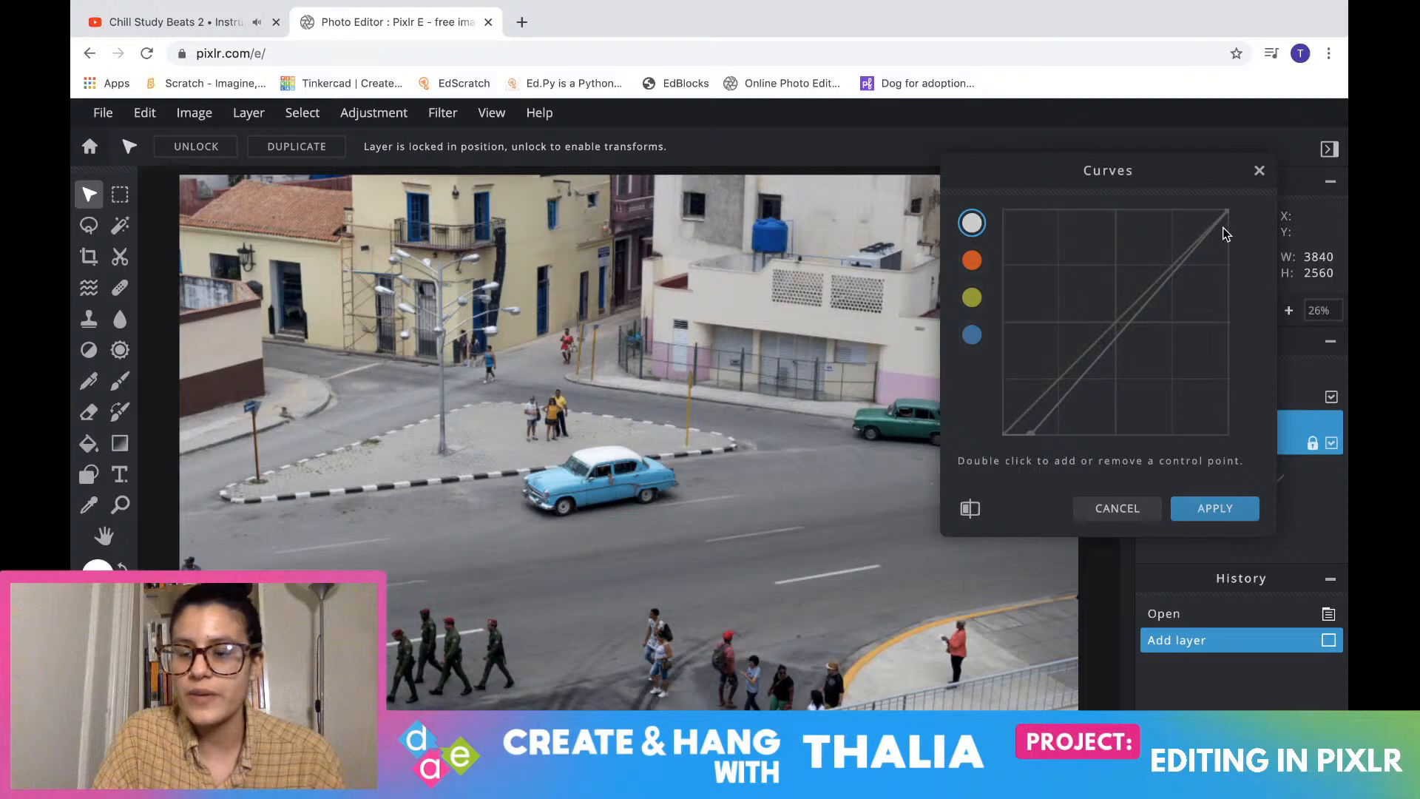
drag(1229, 216, 1232, 234)
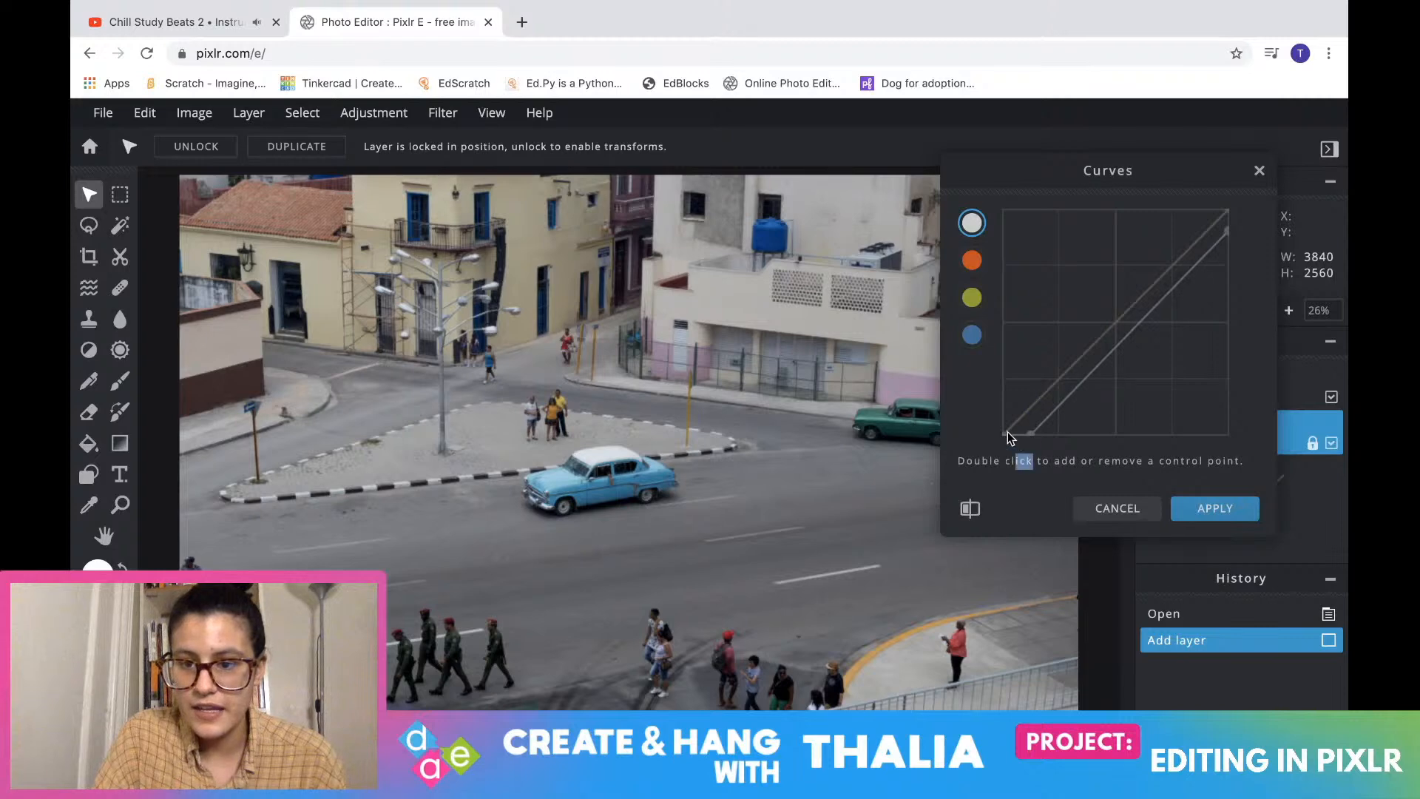
drag(1032, 434, 1016, 378)
click(1230, 230)
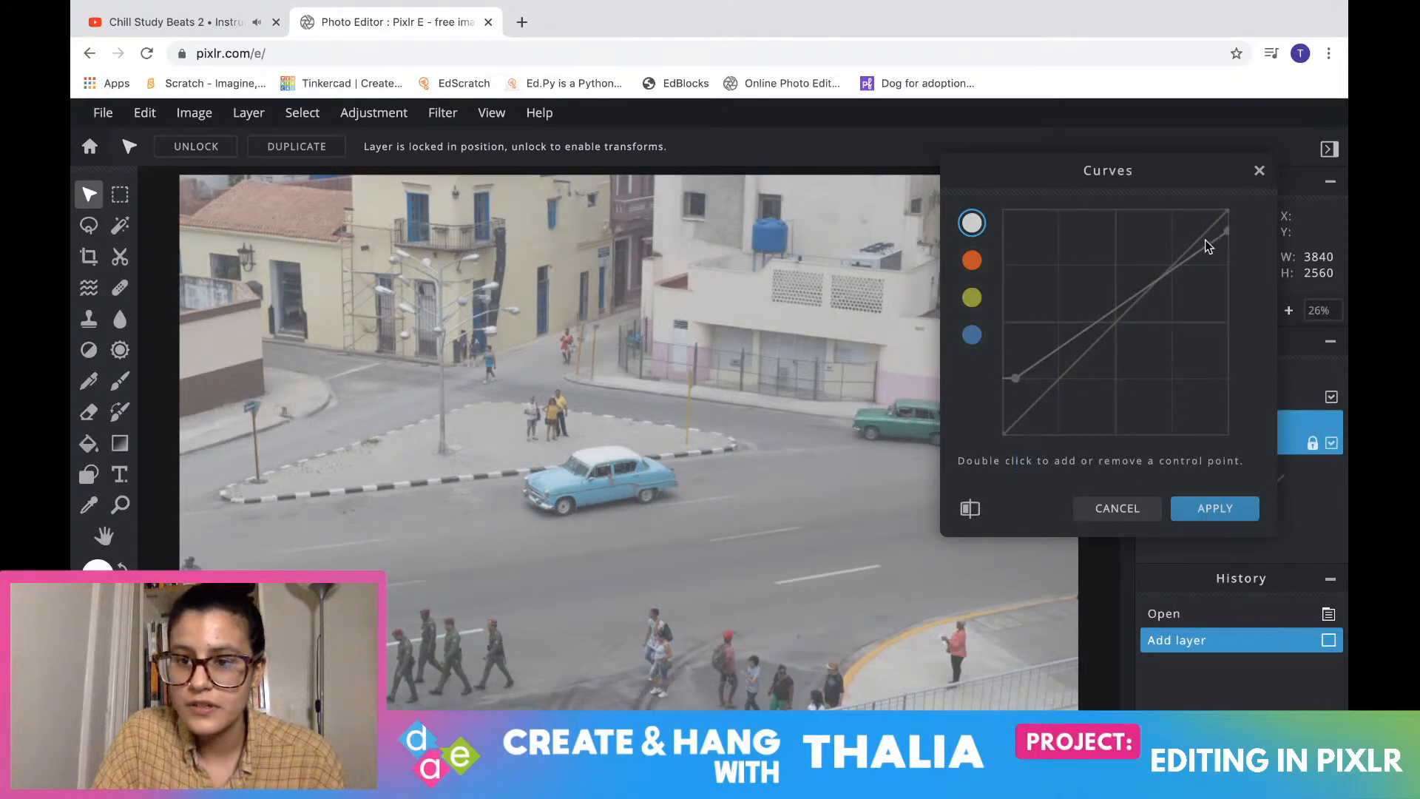
mouse_move(1225, 231)
mouse_down()
mouse_move(1198, 234)
mouse_move(1226, 252)
mouse_up()
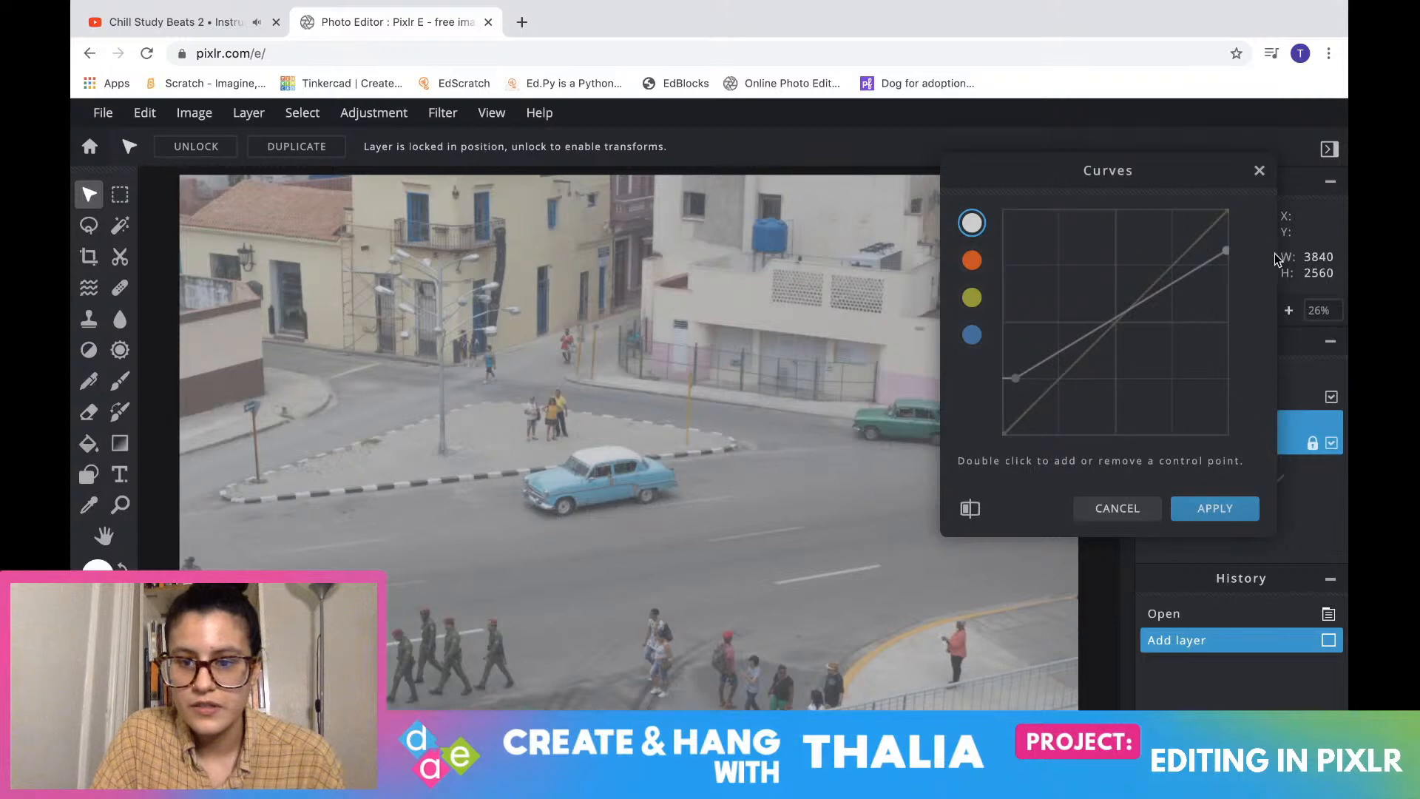
double_click(1121, 311)
mouse_move(1119, 313)
mouse_down()
mouse_move(1135, 333)
mouse_move(1116, 297)
mouse_move(1123, 320)
mouse_up()
drag(1018, 377, 1062, 374)
drag(1227, 242, 1208, 222)
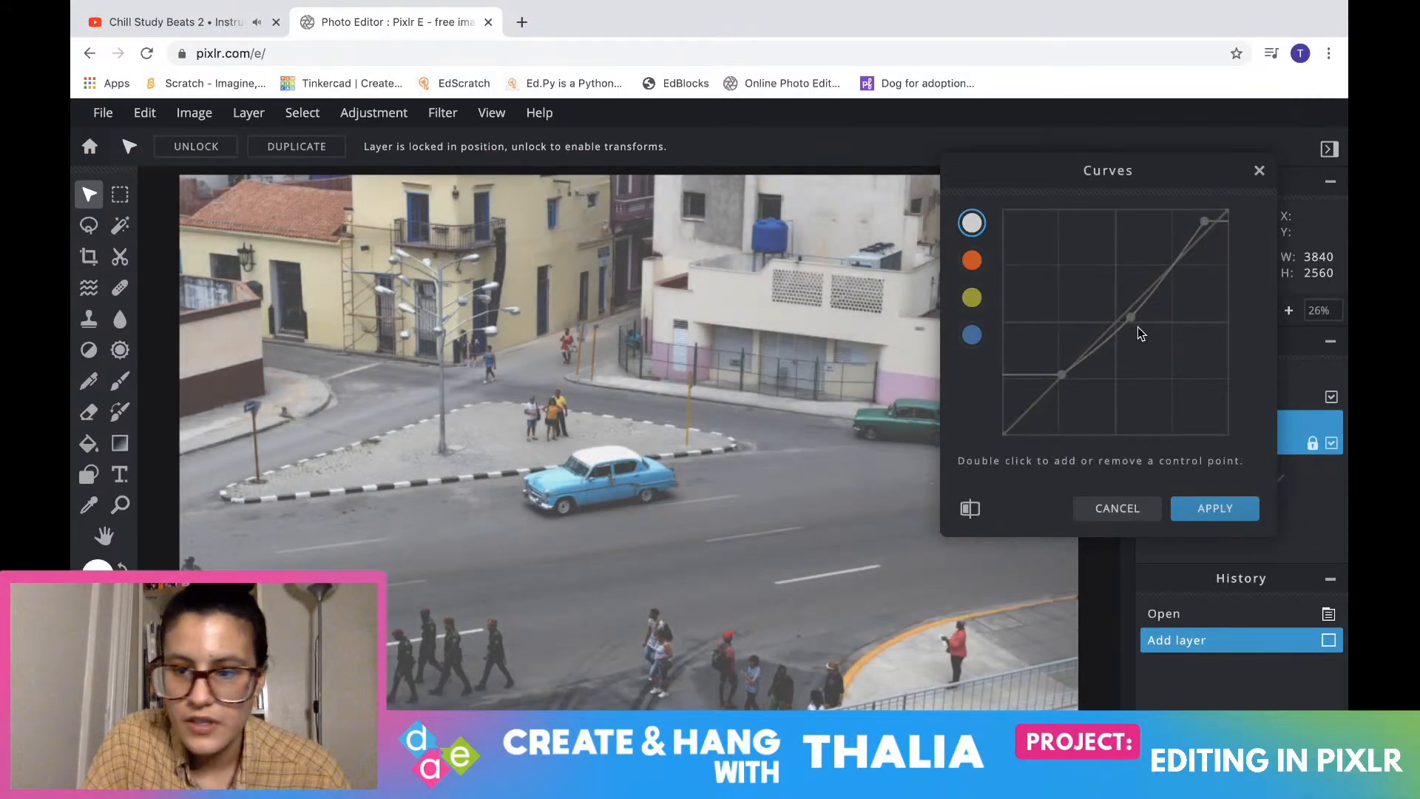
mouse_move(1129, 318)
mouse_down()
mouse_move(1101, 306)
mouse_move(1133, 332)
mouse_up()
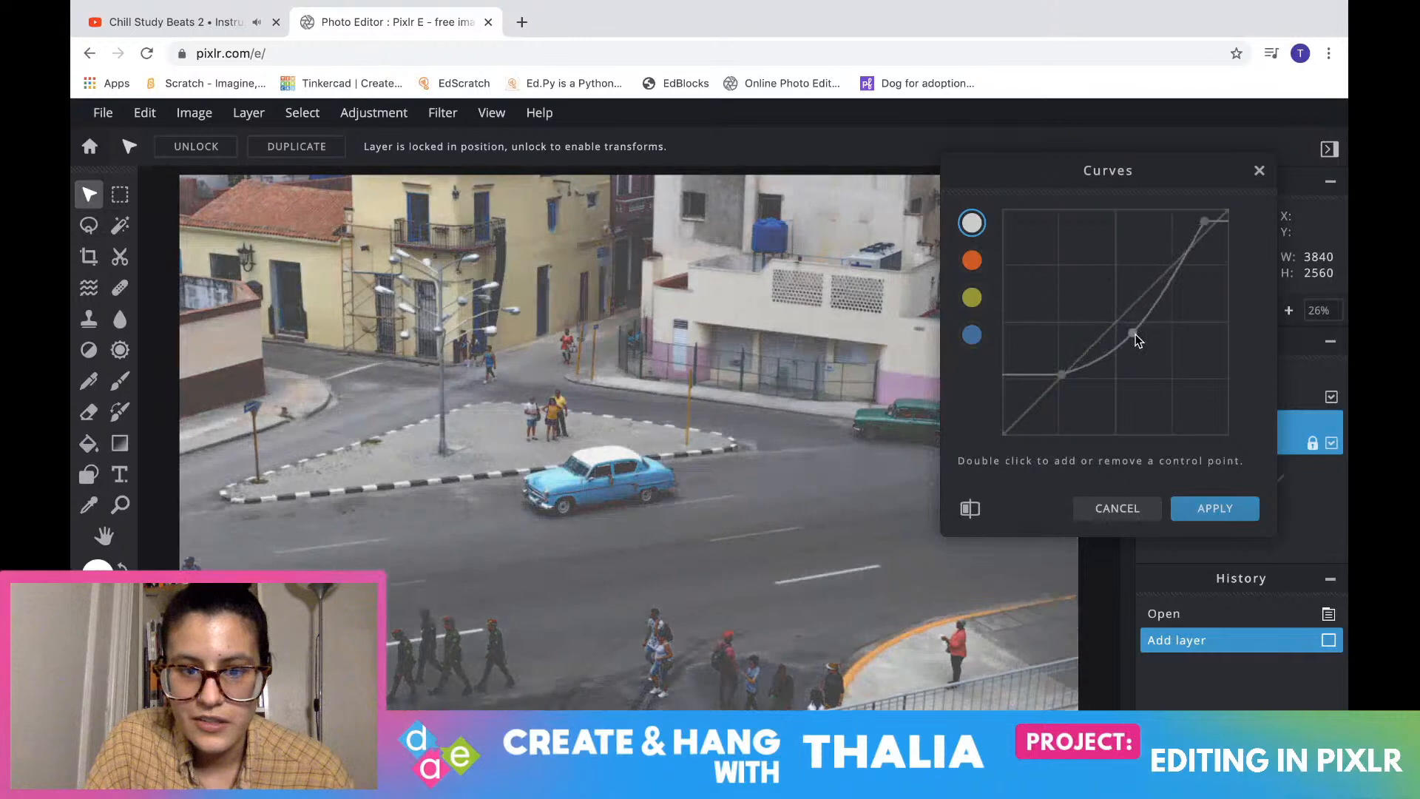
click(1133, 511)
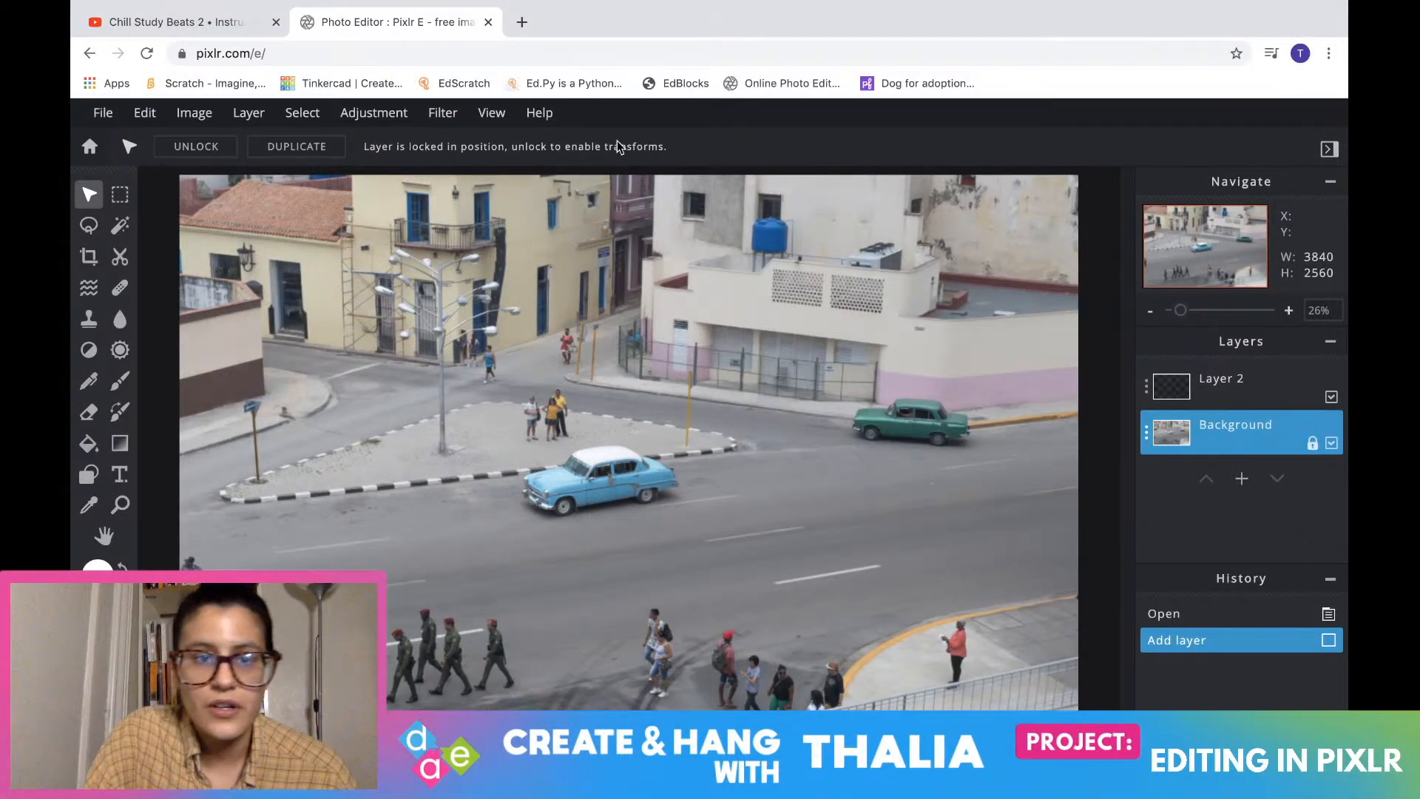
Start a Curves adjustment on the Background layer and darken the shadows by moving the master curve's black point slightly inward
click(392, 111)
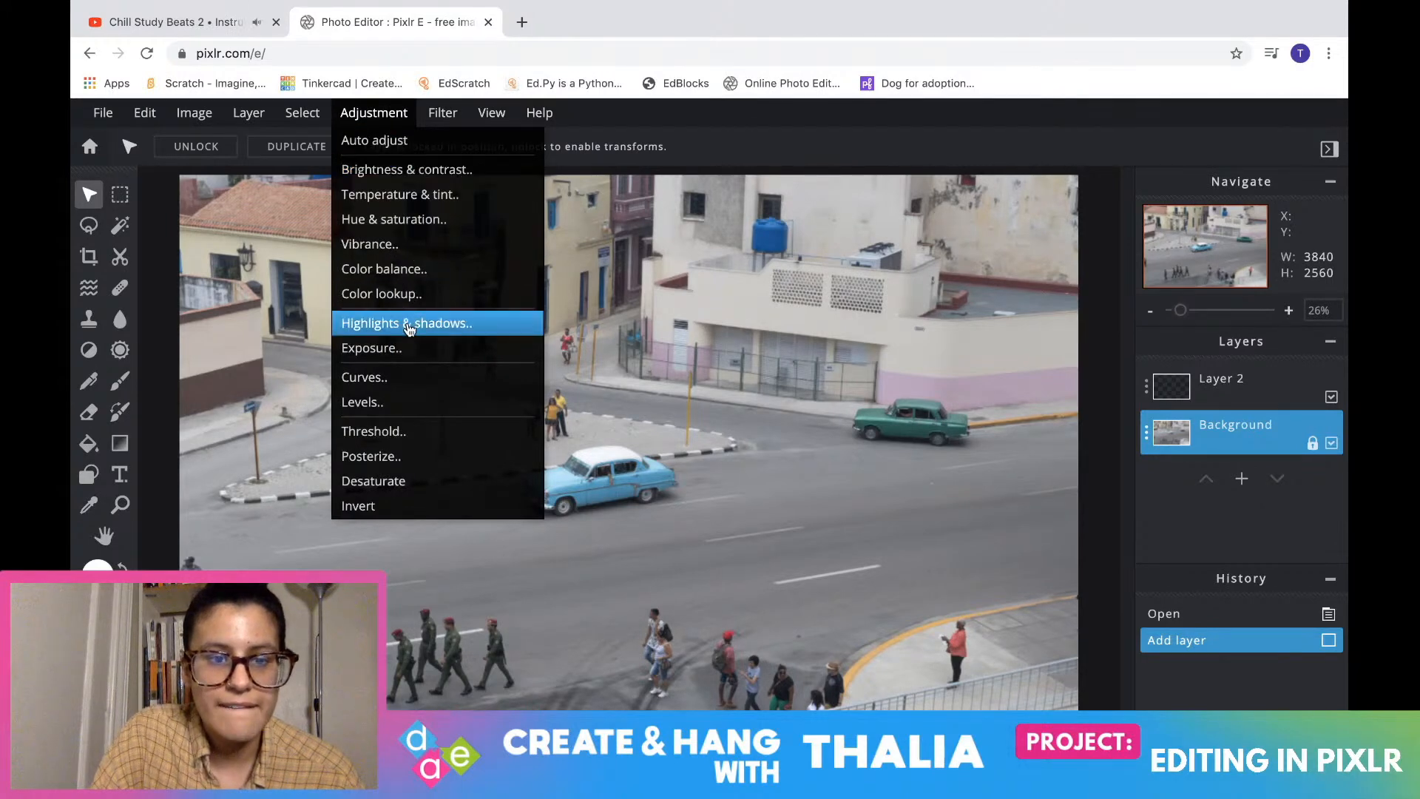
click(401, 377)
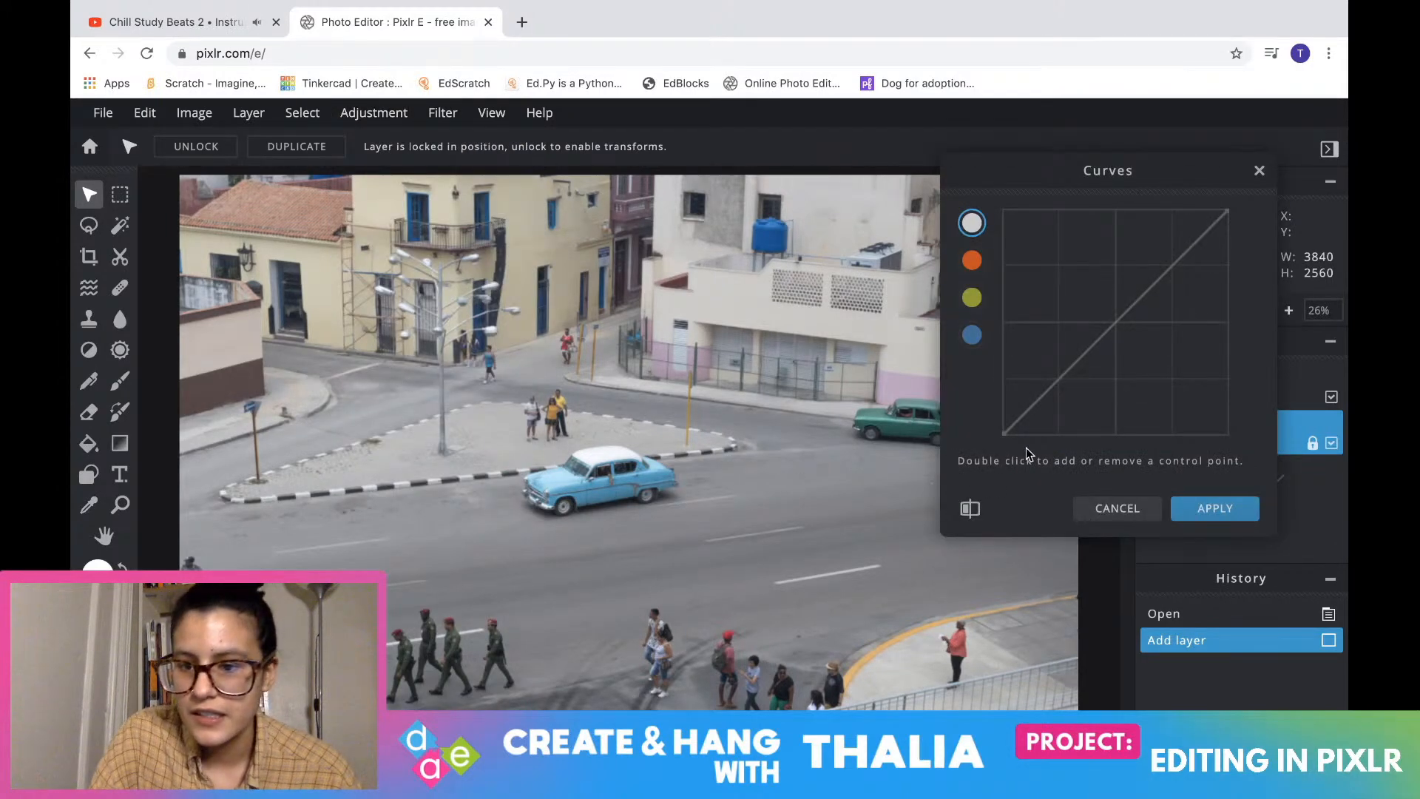
mouse_move(1005, 435)
mouse_down()
mouse_move(1071, 436)
mouse_move(1005, 433)
mouse_move(1027, 430)
mouse_up()
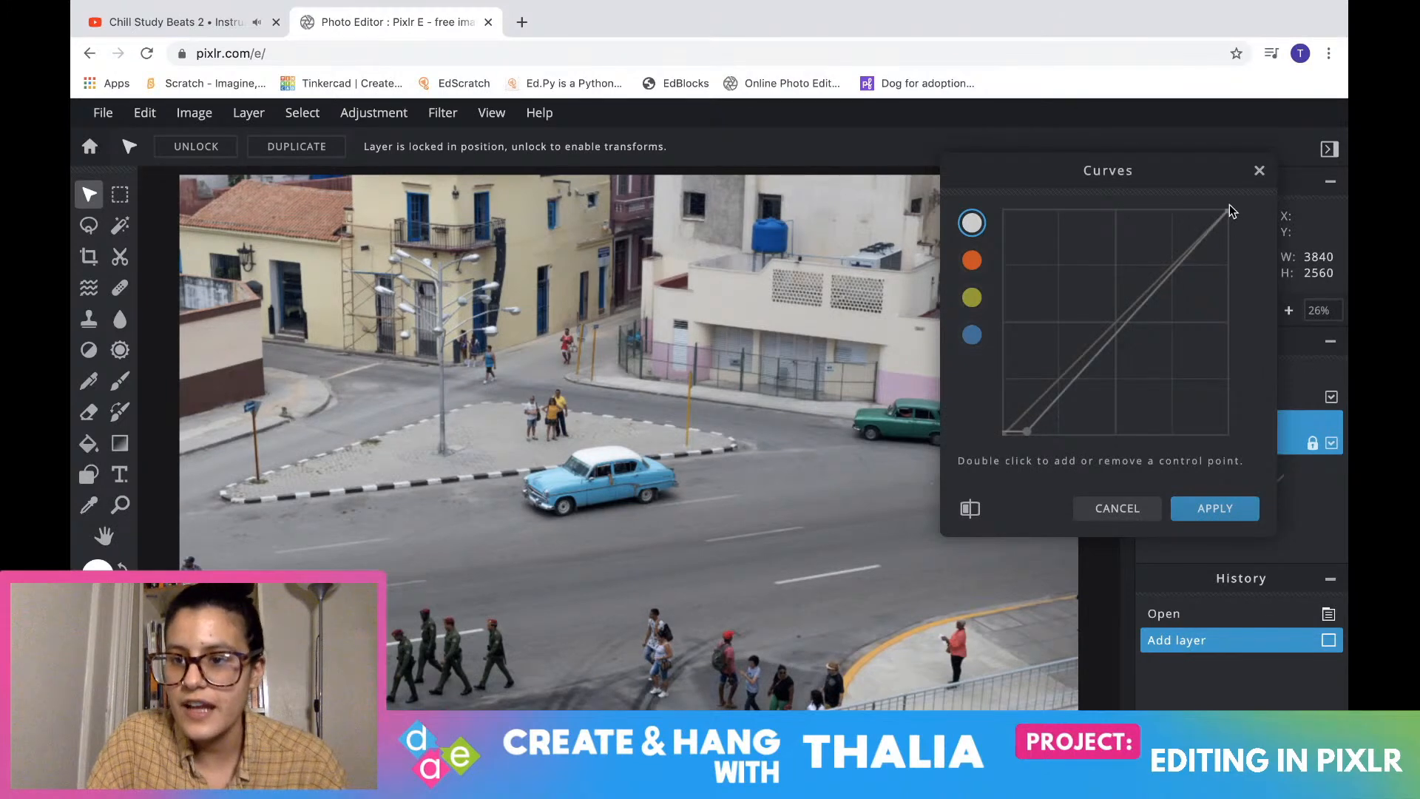
mouse_move(1228, 211)
mouse_down()
mouse_move(1226, 252)
mouse_move(1228, 206)
mouse_up()
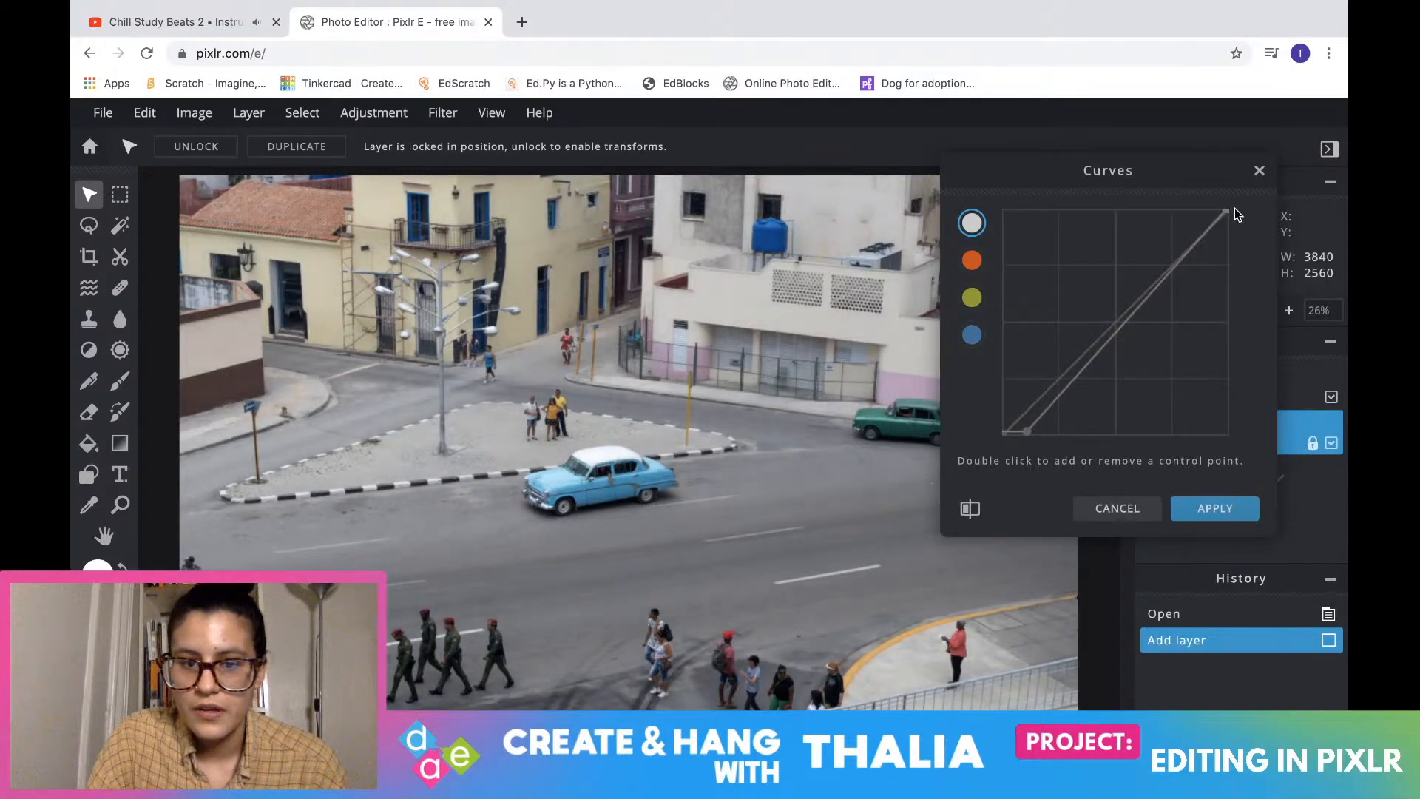
Warm the shadows by raising the red curve's shadow point to about a quarter of the output range
click(973, 261)
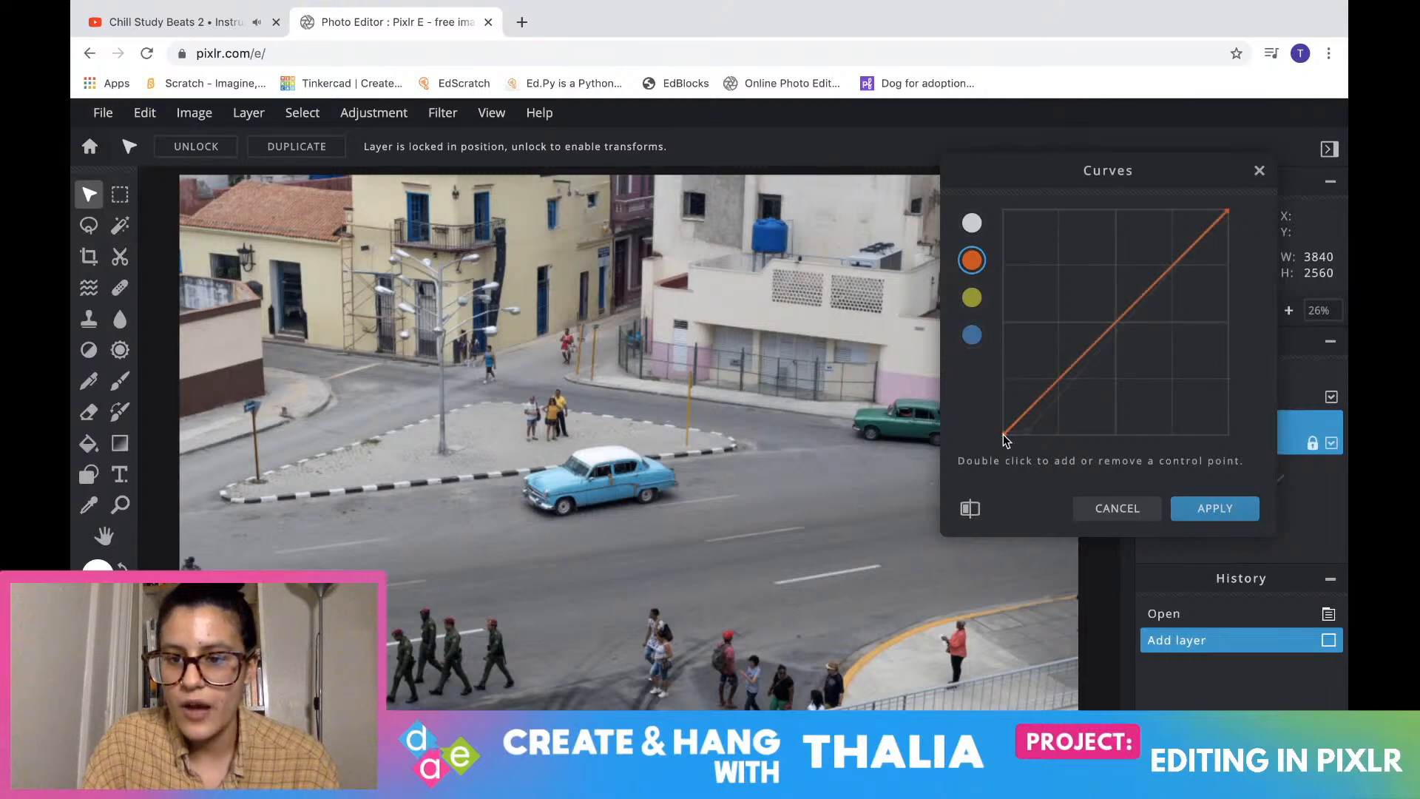
mouse_move(1008, 433)
mouse_down()
mouse_move(1032, 435)
mouse_move(1003, 427)
mouse_up()
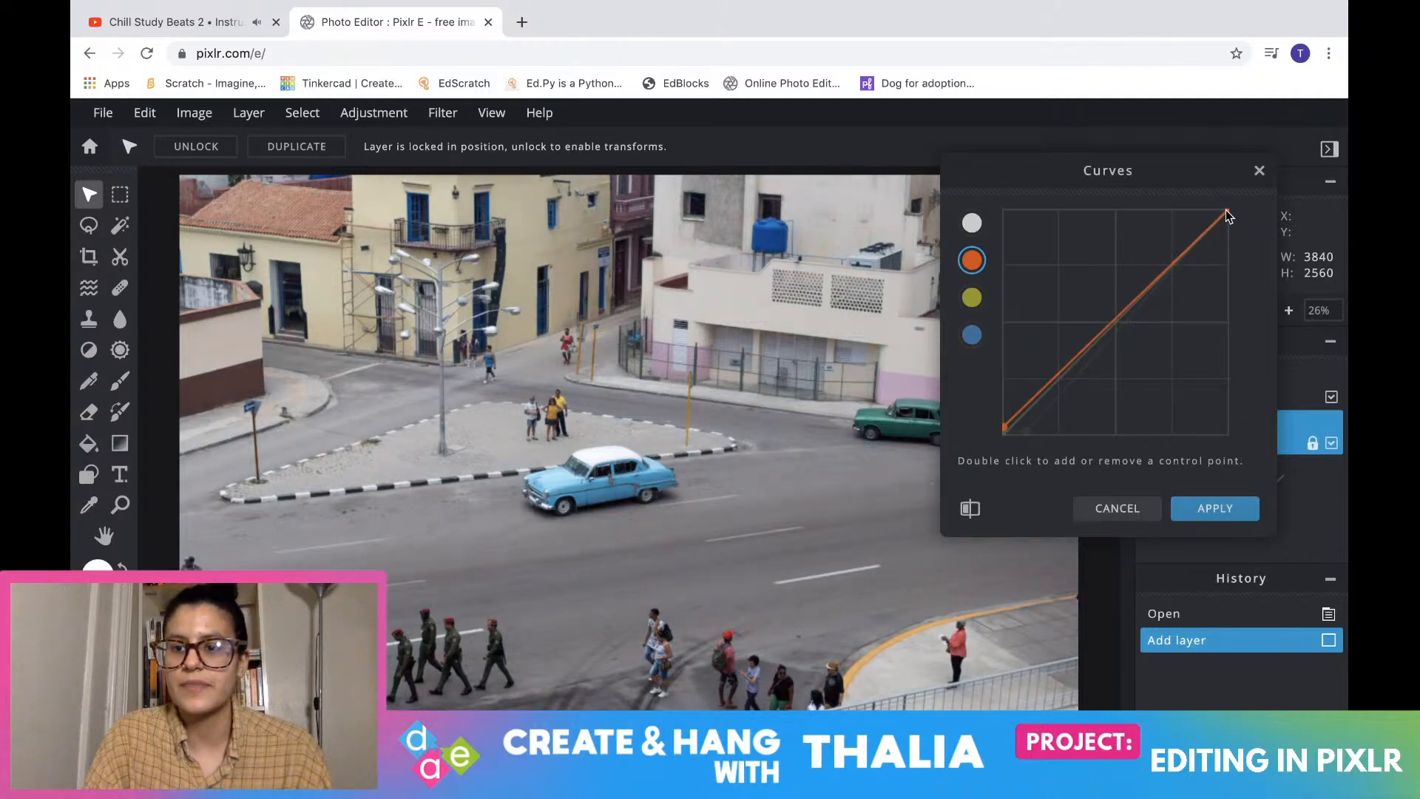
mouse_move(1227, 210)
mouse_down()
mouse_move(1226, 229)
mouse_move(1227, 205)
mouse_up()
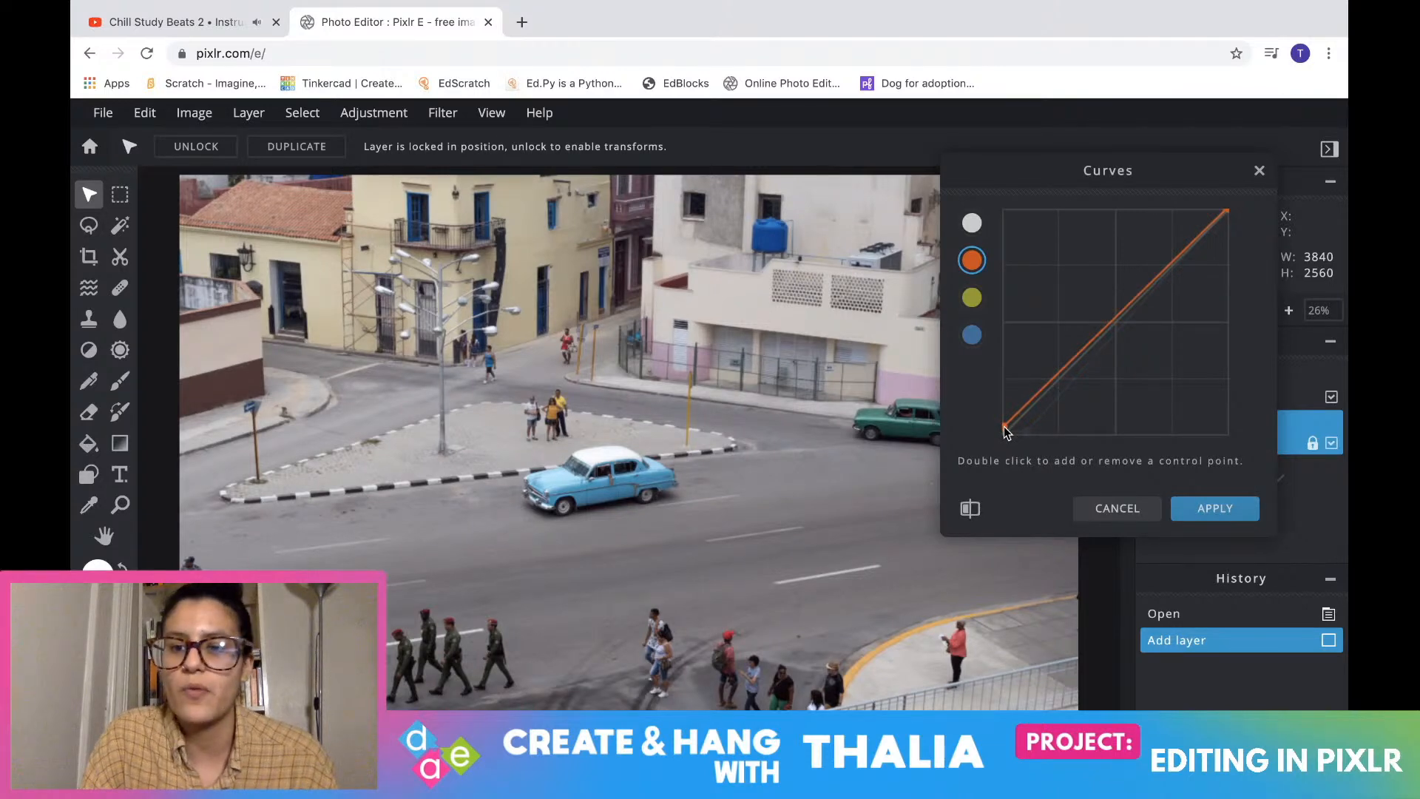
drag(1004, 427, 1027, 371)
On the green curve, lift the shadow point slightly, lower the highlight point slightly, and add a slightly raised midtone point
click(972, 297)
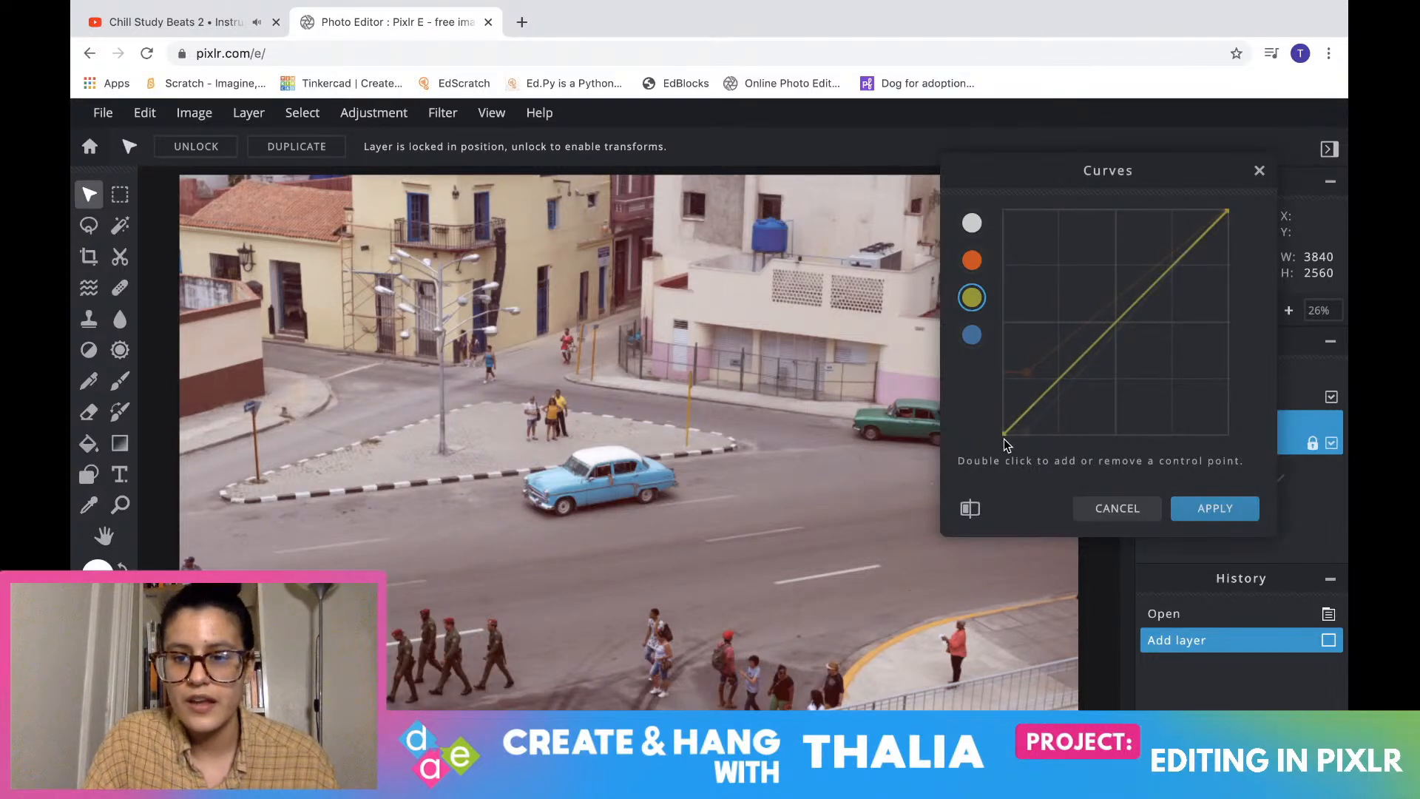
mouse_move(1005, 434)
mouse_down()
mouse_move(1025, 444)
mouse_move(1006, 430)
mouse_up()
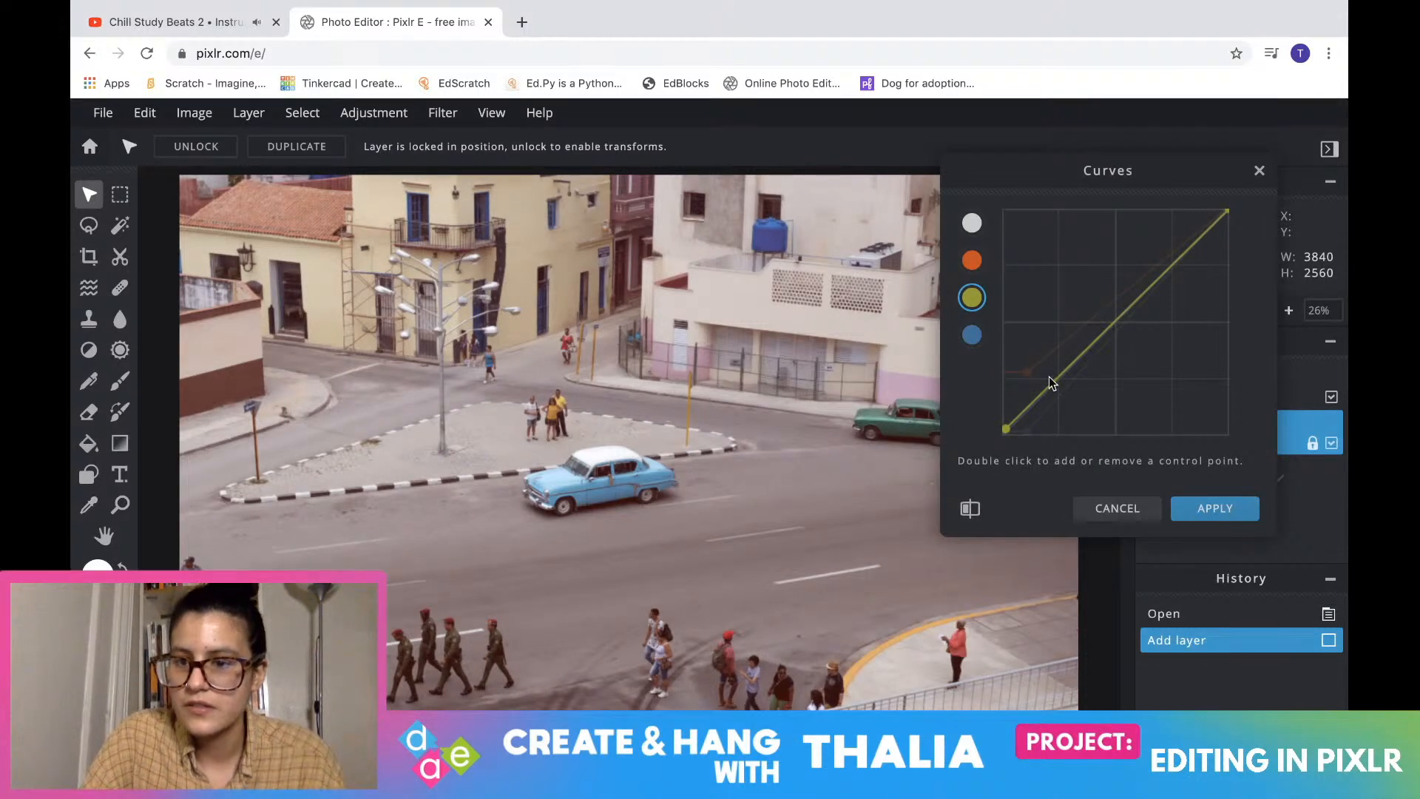
mouse_move(1006, 427)
mouse_down()
mouse_move(1046, 432)
mouse_move(1006, 428)
mouse_up()
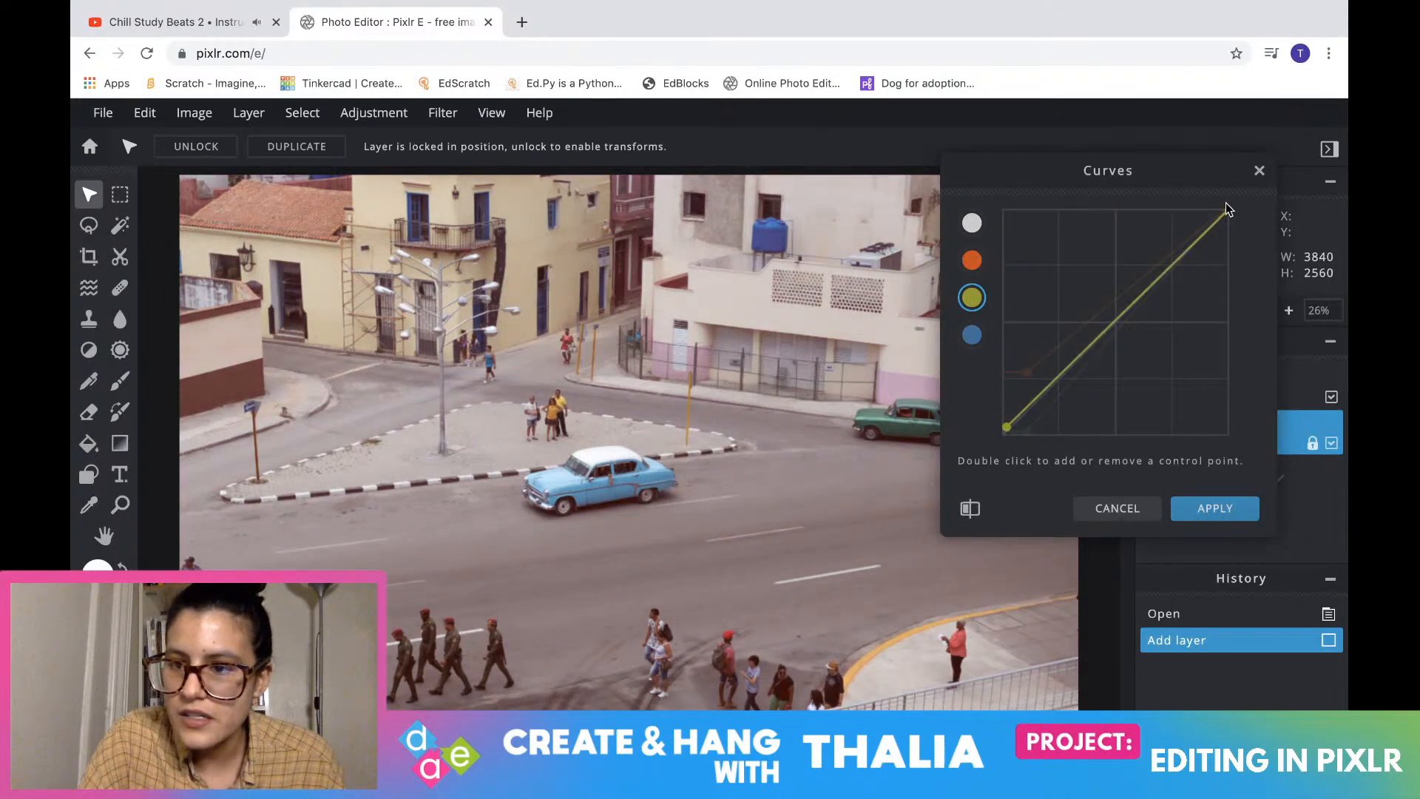
mouse_move(1229, 212)
mouse_down()
mouse_move(1232, 240)
mouse_move(1226, 213)
mouse_up()
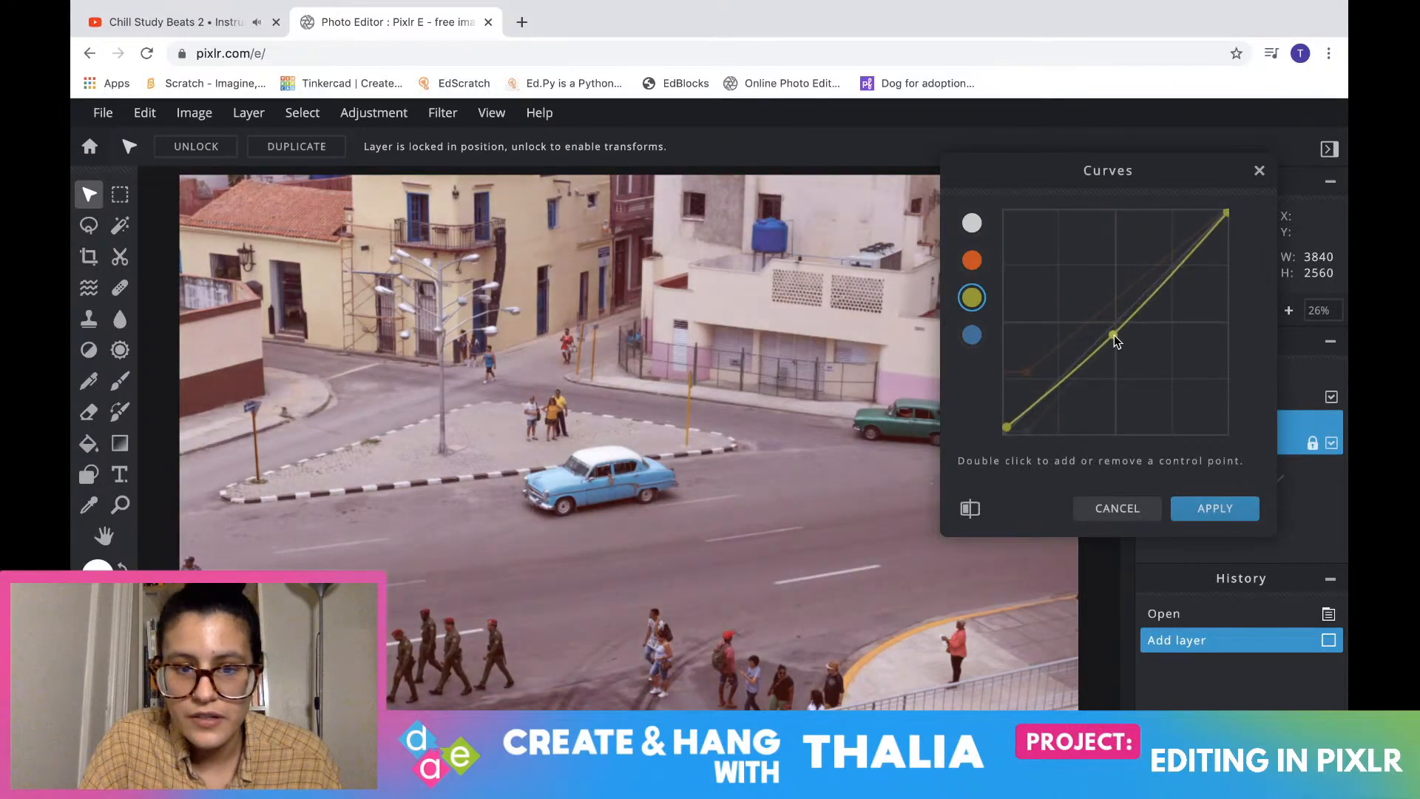
drag(1105, 322, 1106, 323)
Raise the midtone point of the blue curve slightly and apply the Curves adjustment
click(967, 342)
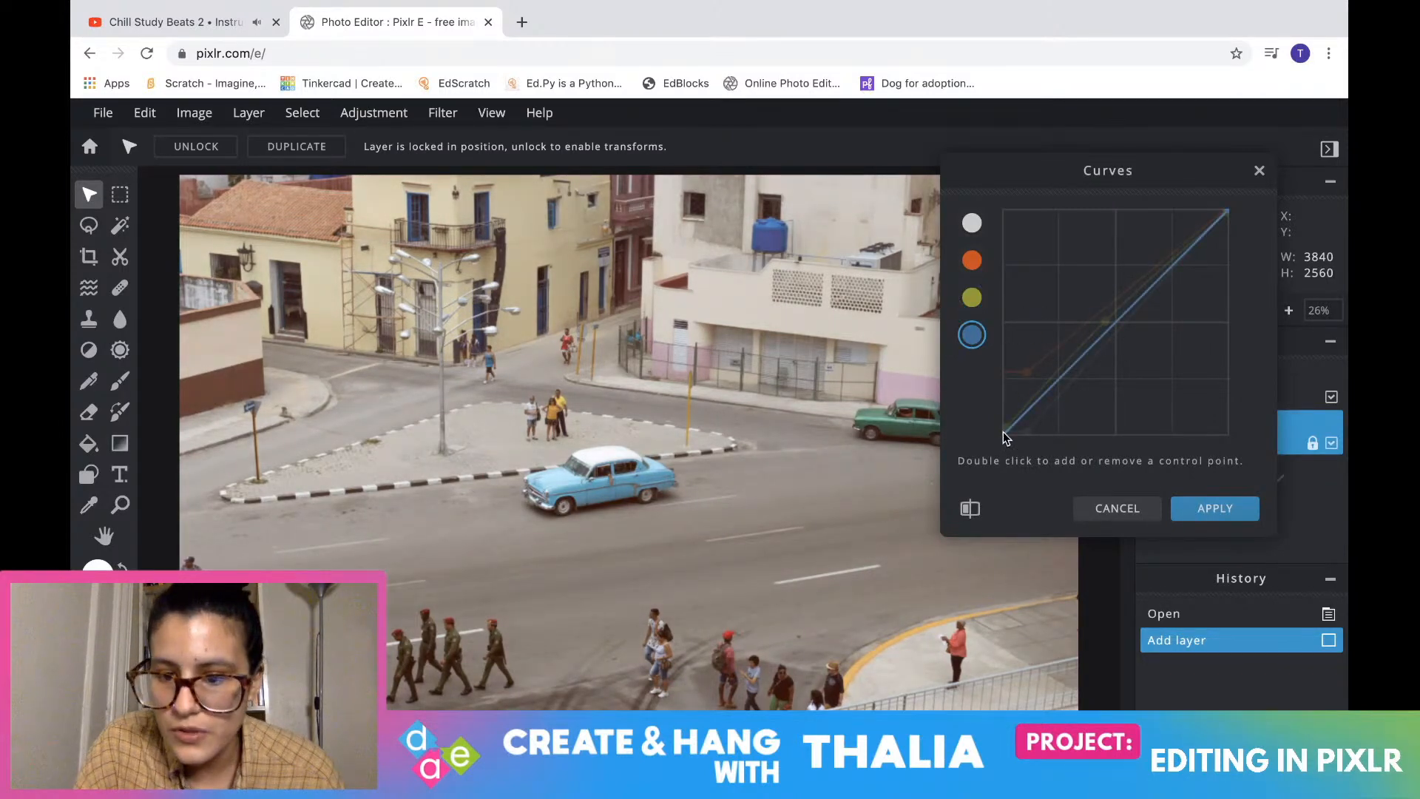
mouse_move(1005, 432)
mouse_down()
mouse_move(1027, 433)
mouse_move(993, 433)
mouse_up()
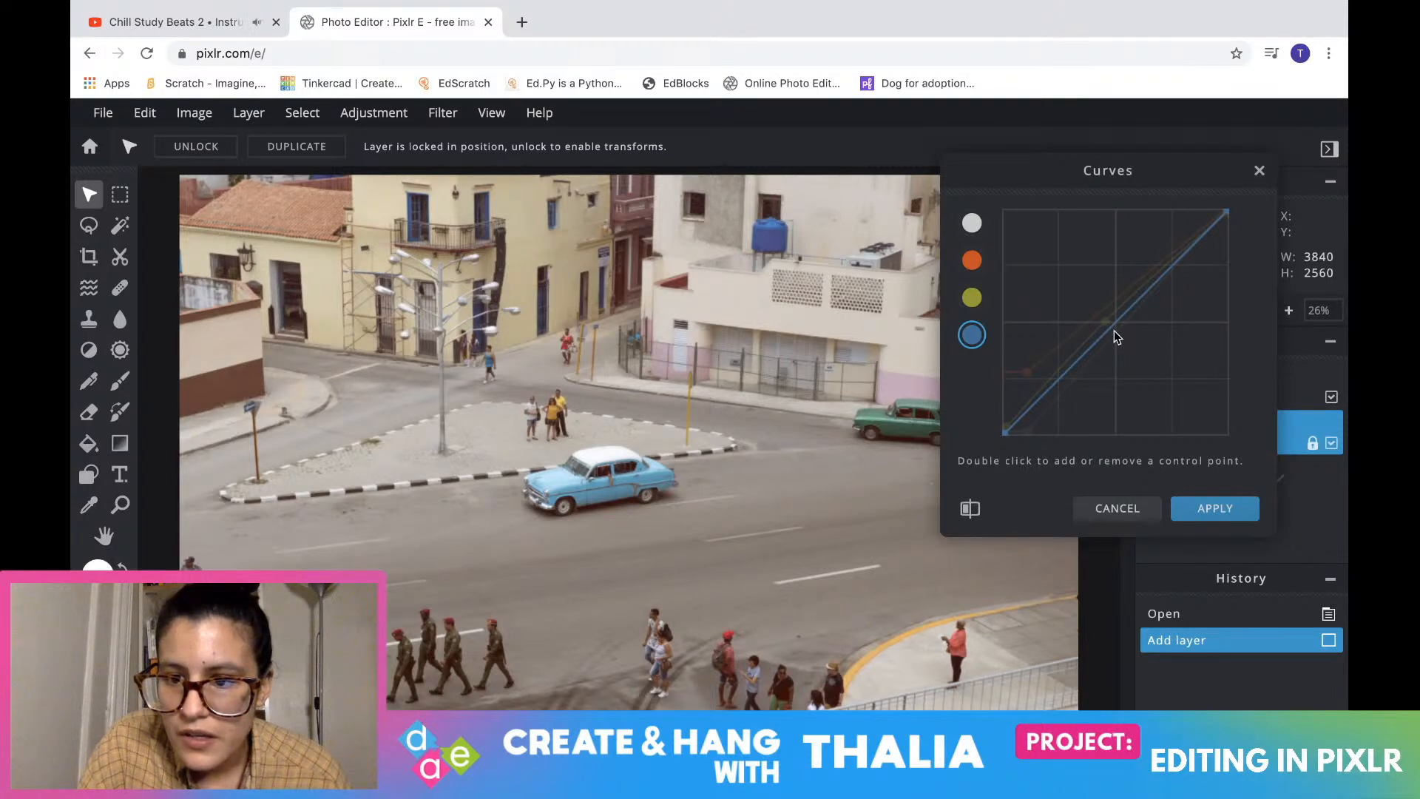
mouse_move(1109, 326)
mouse_down()
mouse_move(1092, 305)
mouse_move(1108, 319)
mouse_up()
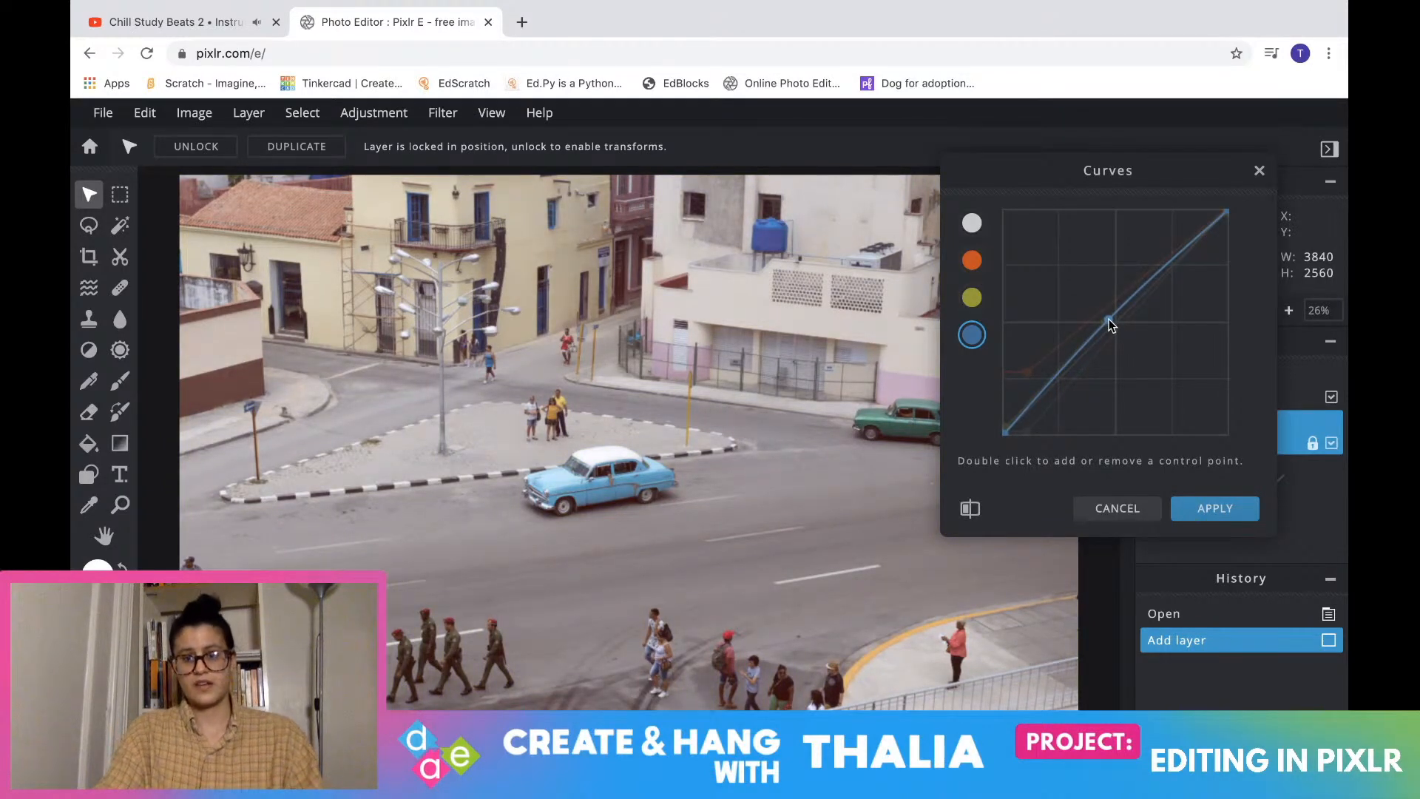
click(1223, 512)
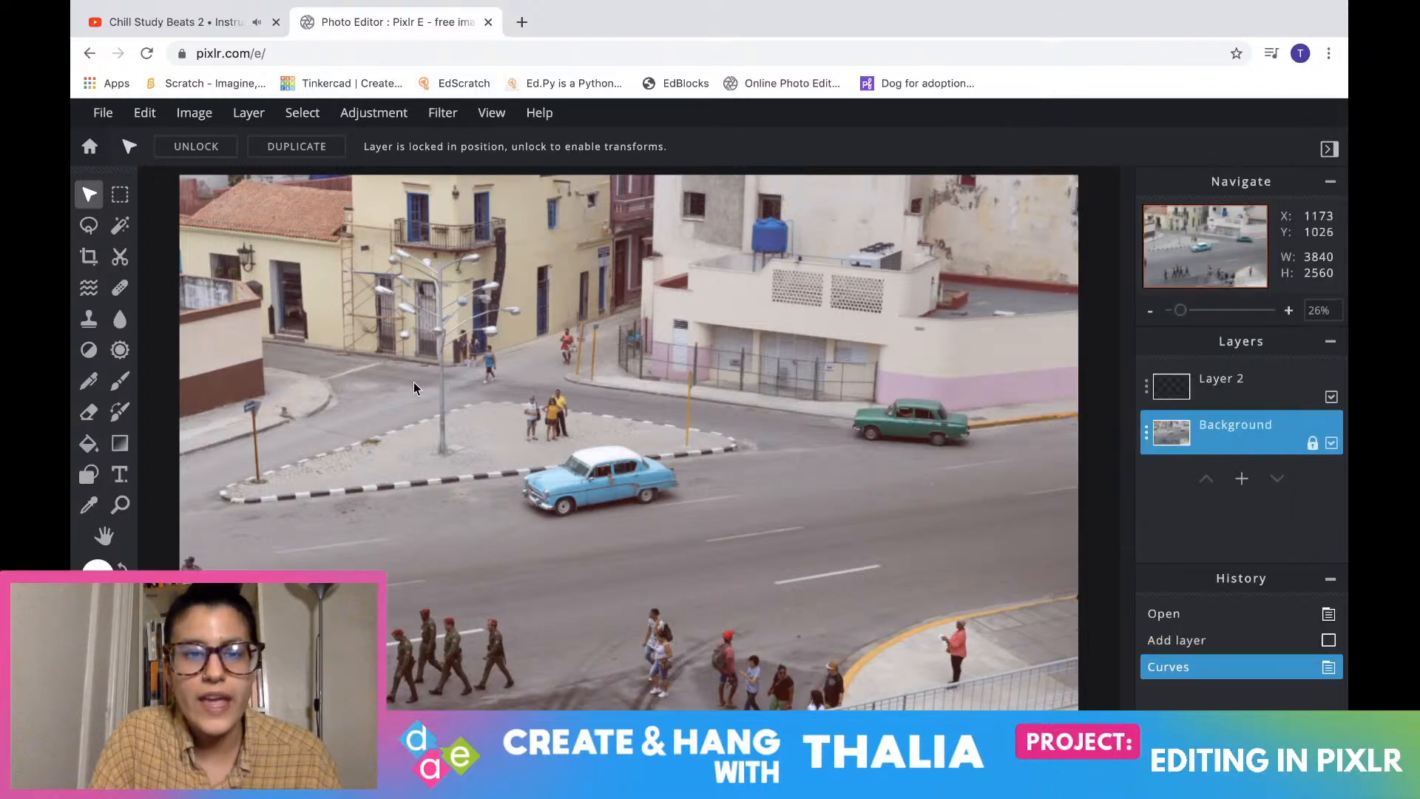
Start a Color balance adjustment and set the shadows to red -10, green 8 and blue 11
click(374, 112)
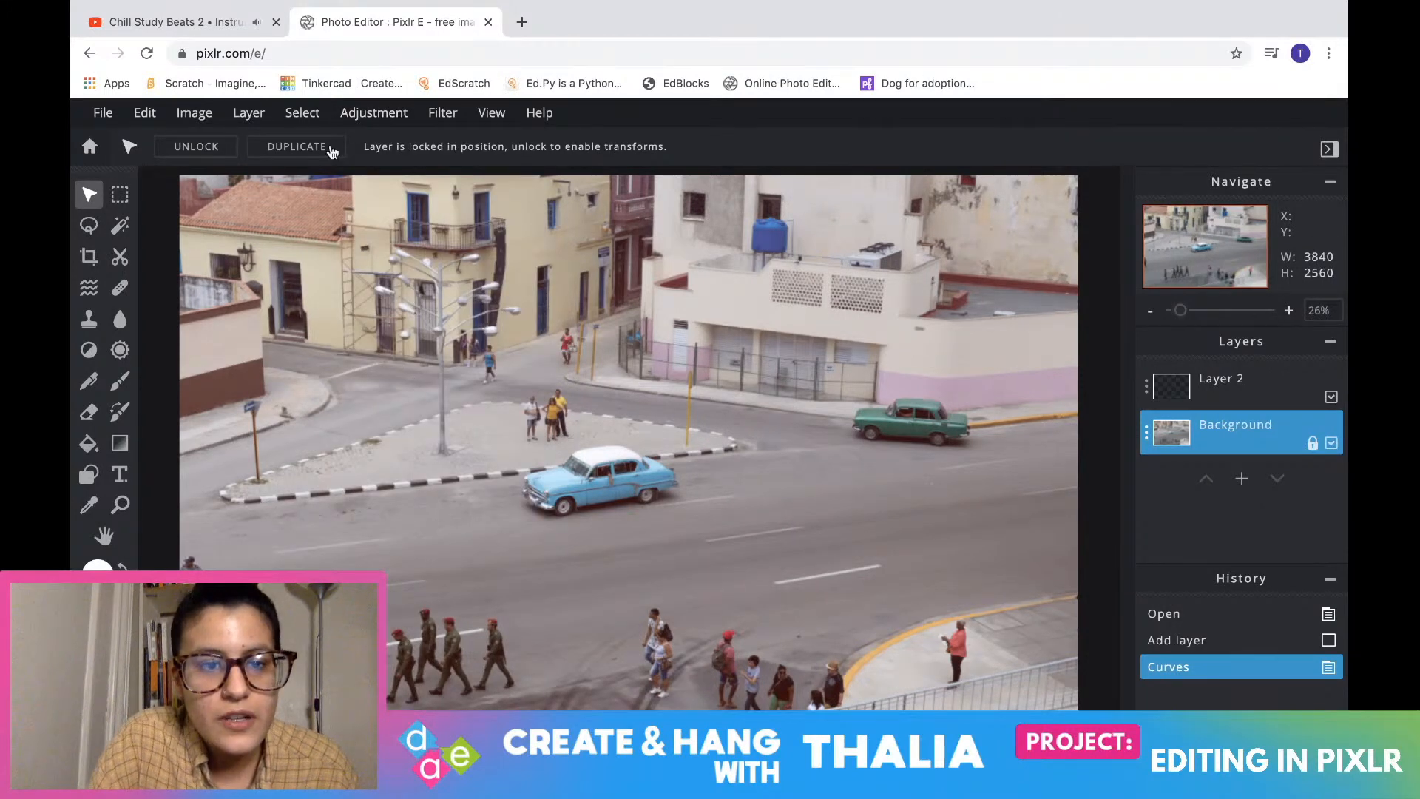
click(364, 118)
click(364, 118)
click(364, 118)
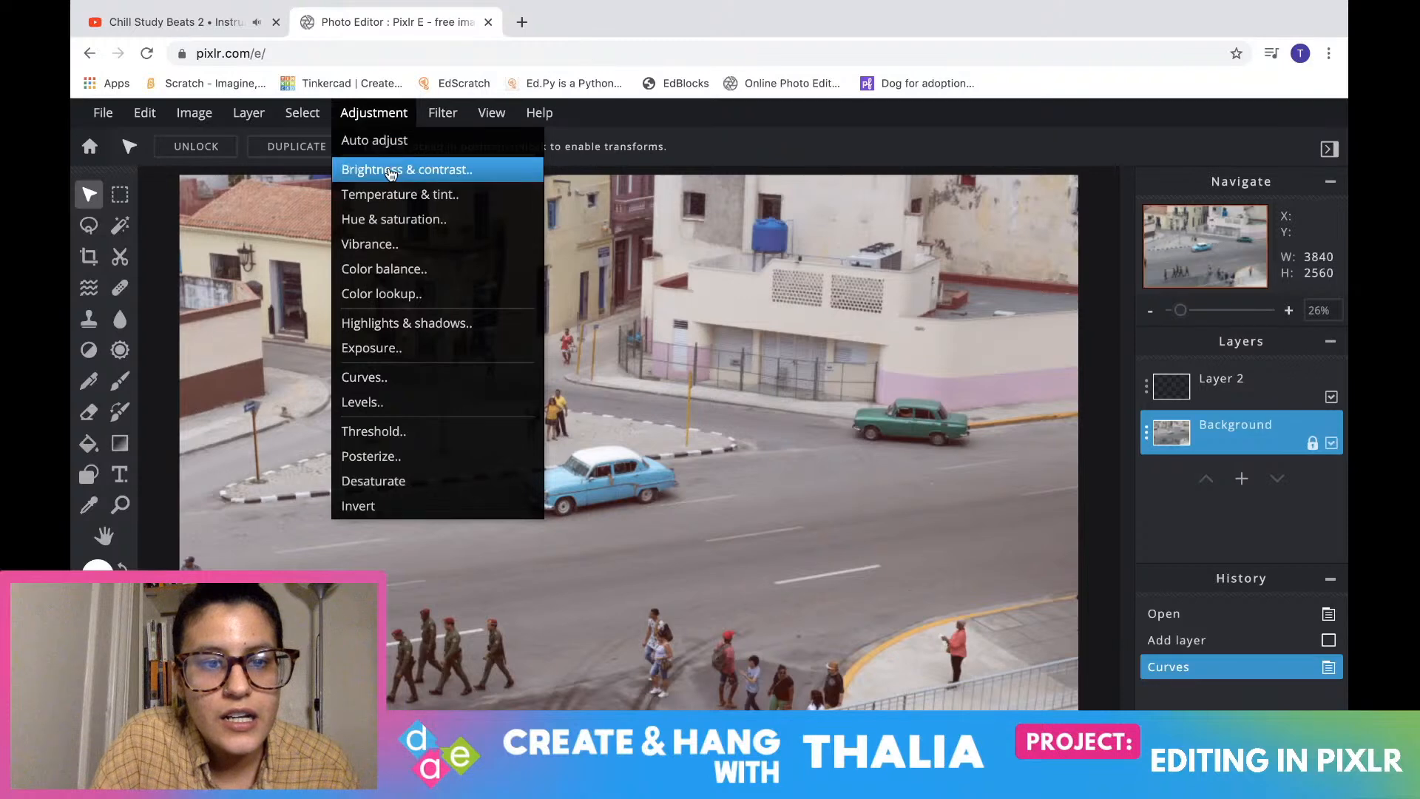
click(396, 269)
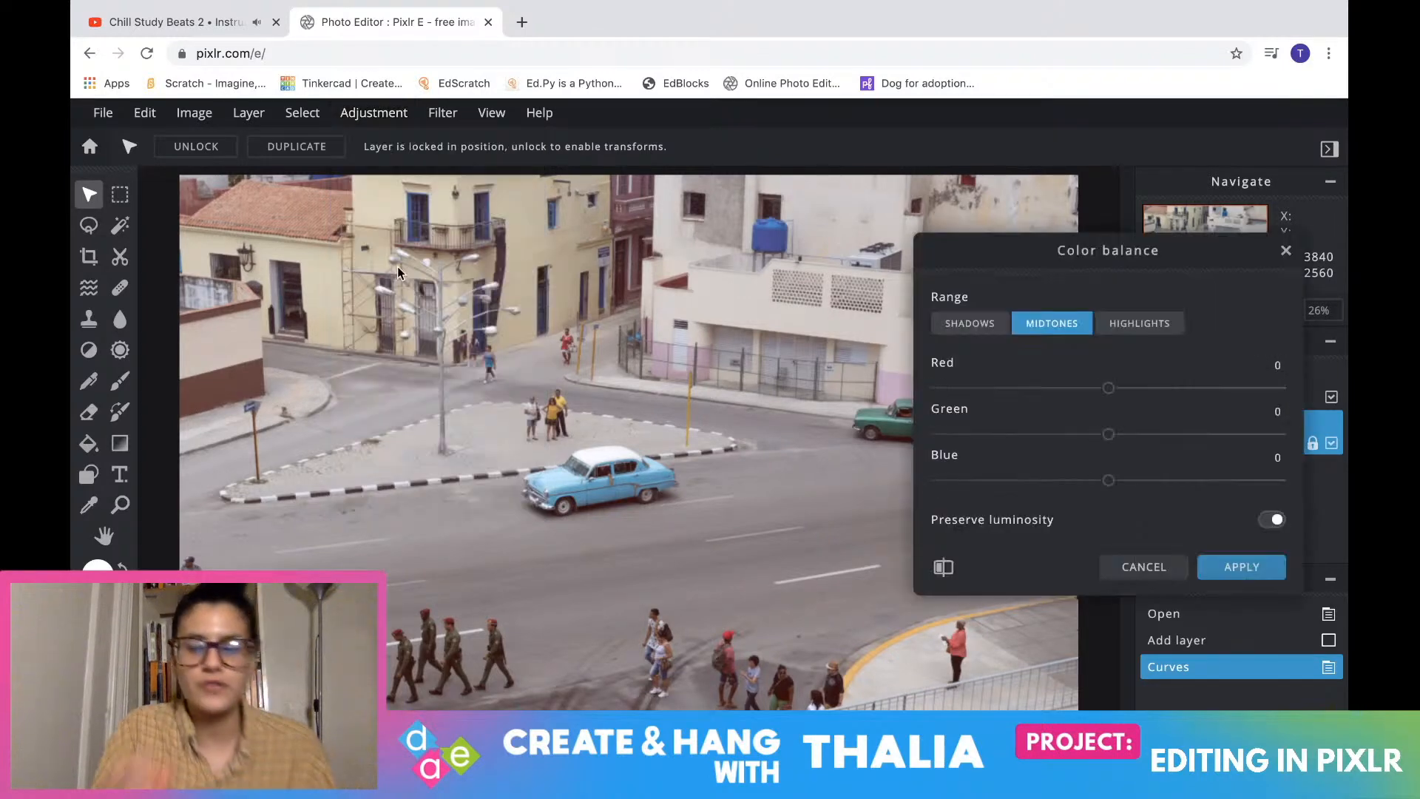
click(962, 333)
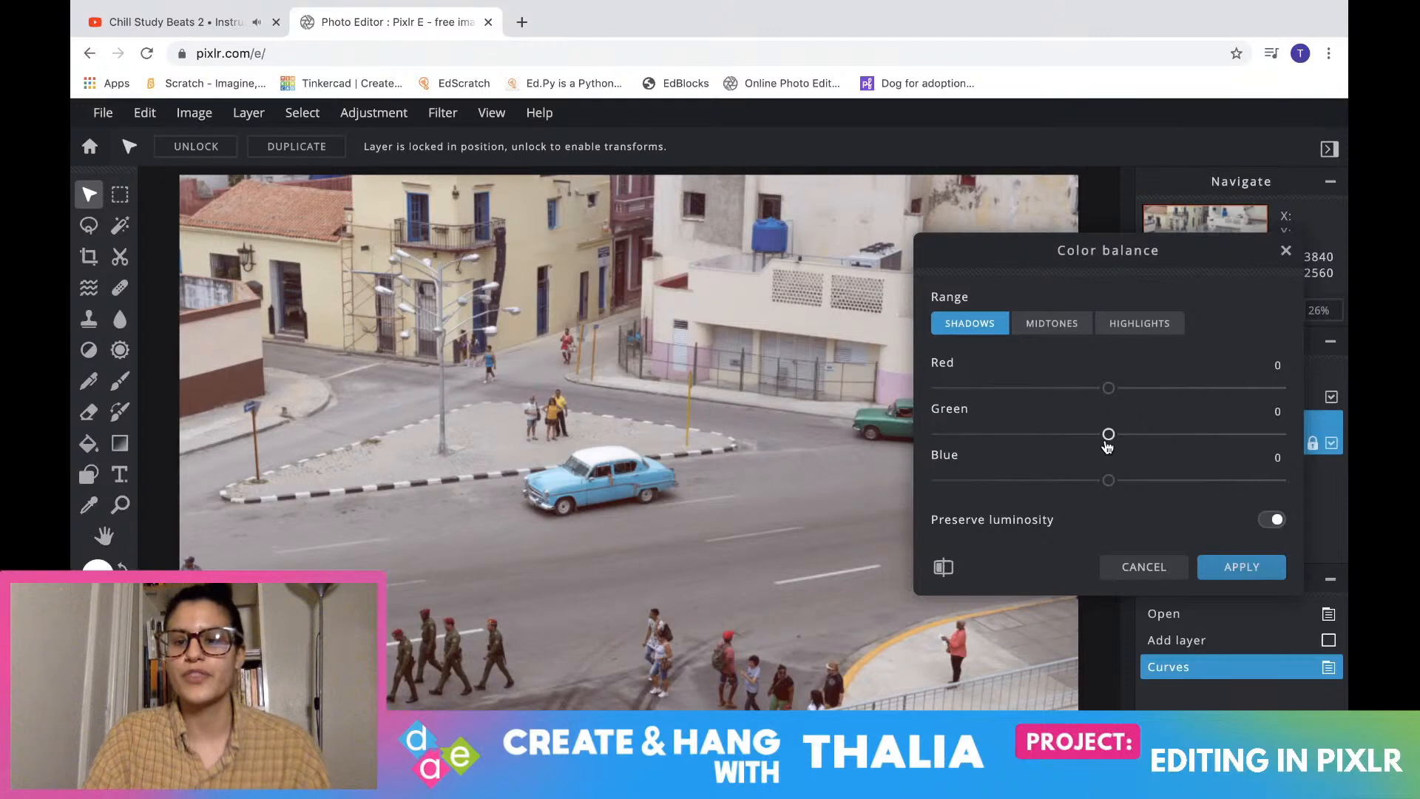
mouse_move(1106, 443)
mouse_down()
mouse_move(1082, 444)
mouse_move(1123, 440)
mouse_up()
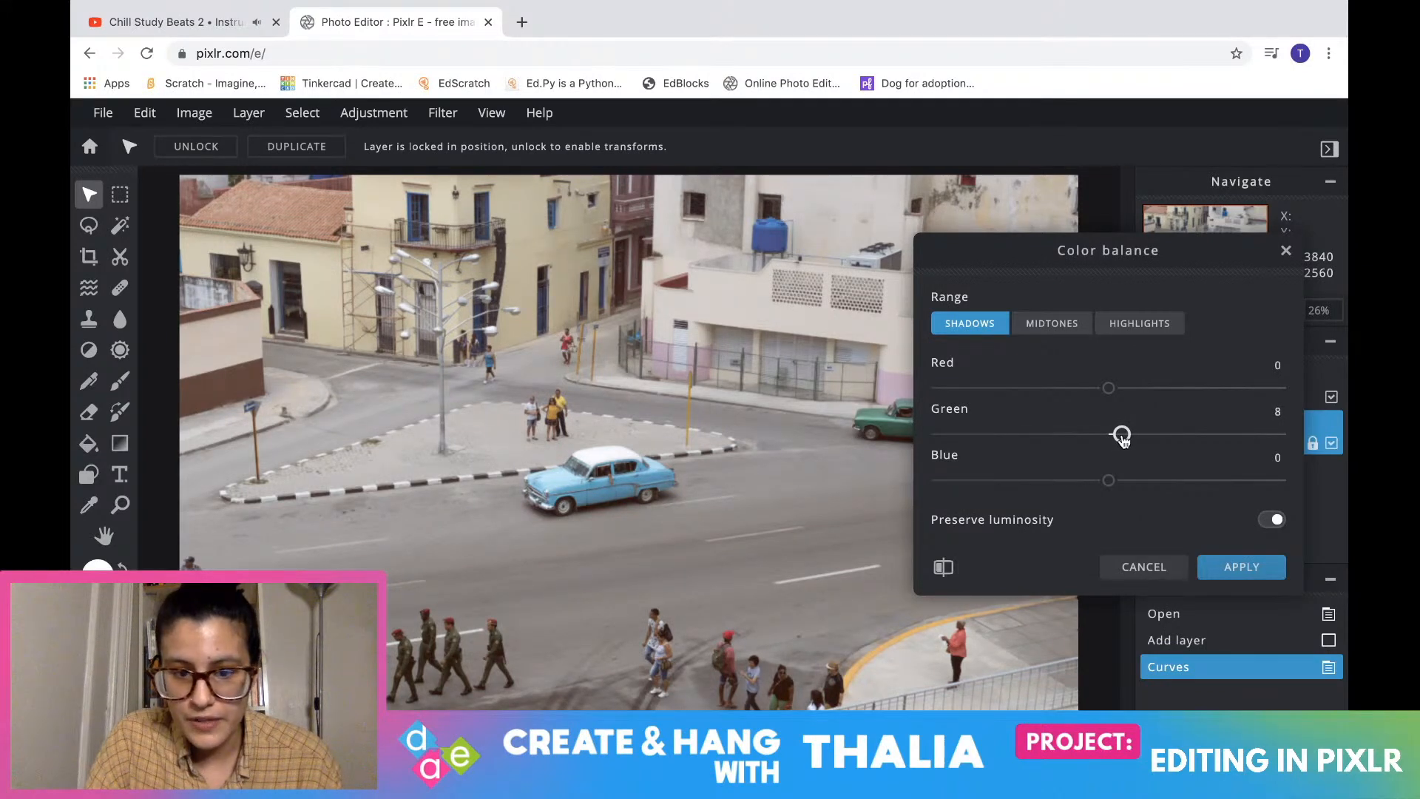
drag(1108, 480, 1129, 494)
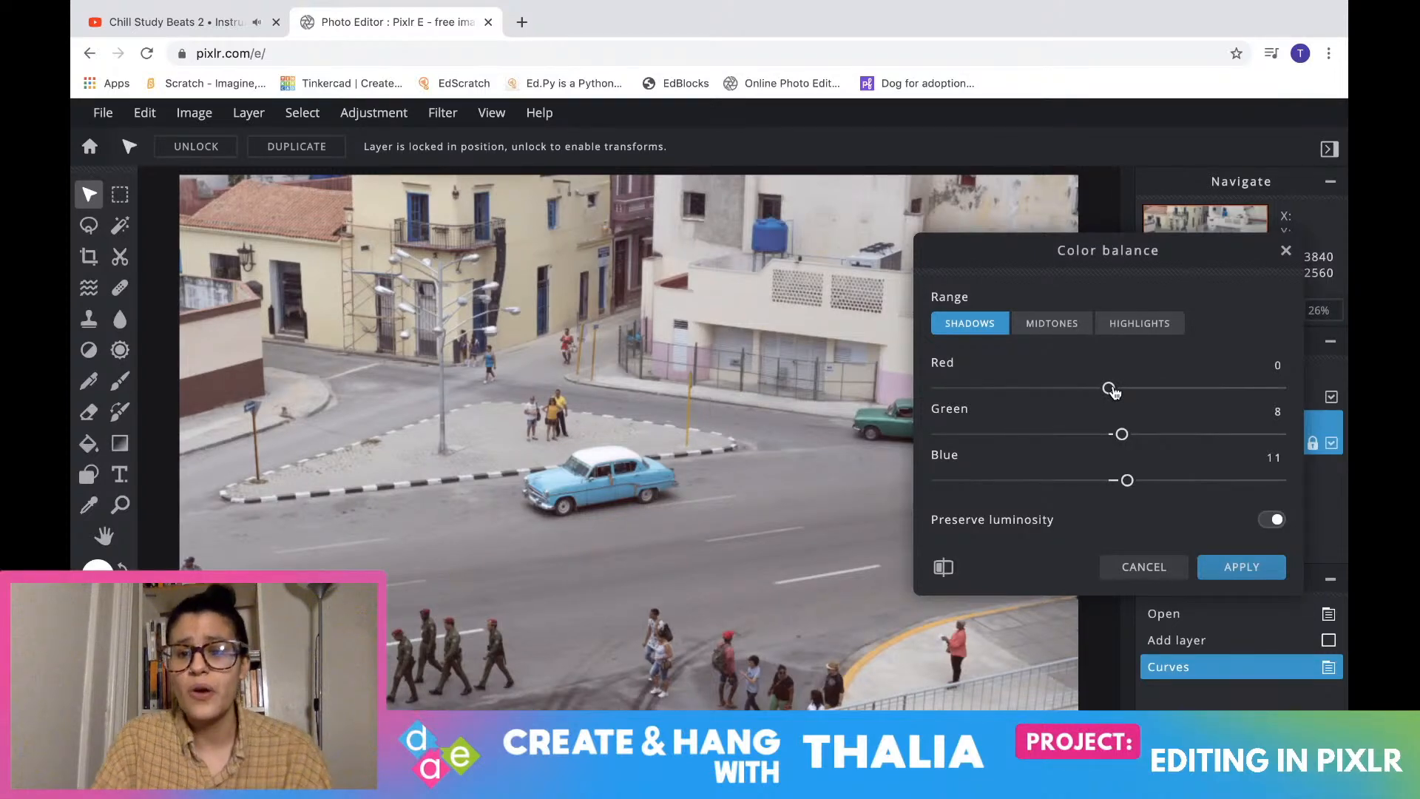
mouse_move(1109, 390)
mouse_down()
mouse_move(1133, 397)
mouse_move(1090, 399)
mouse_up()
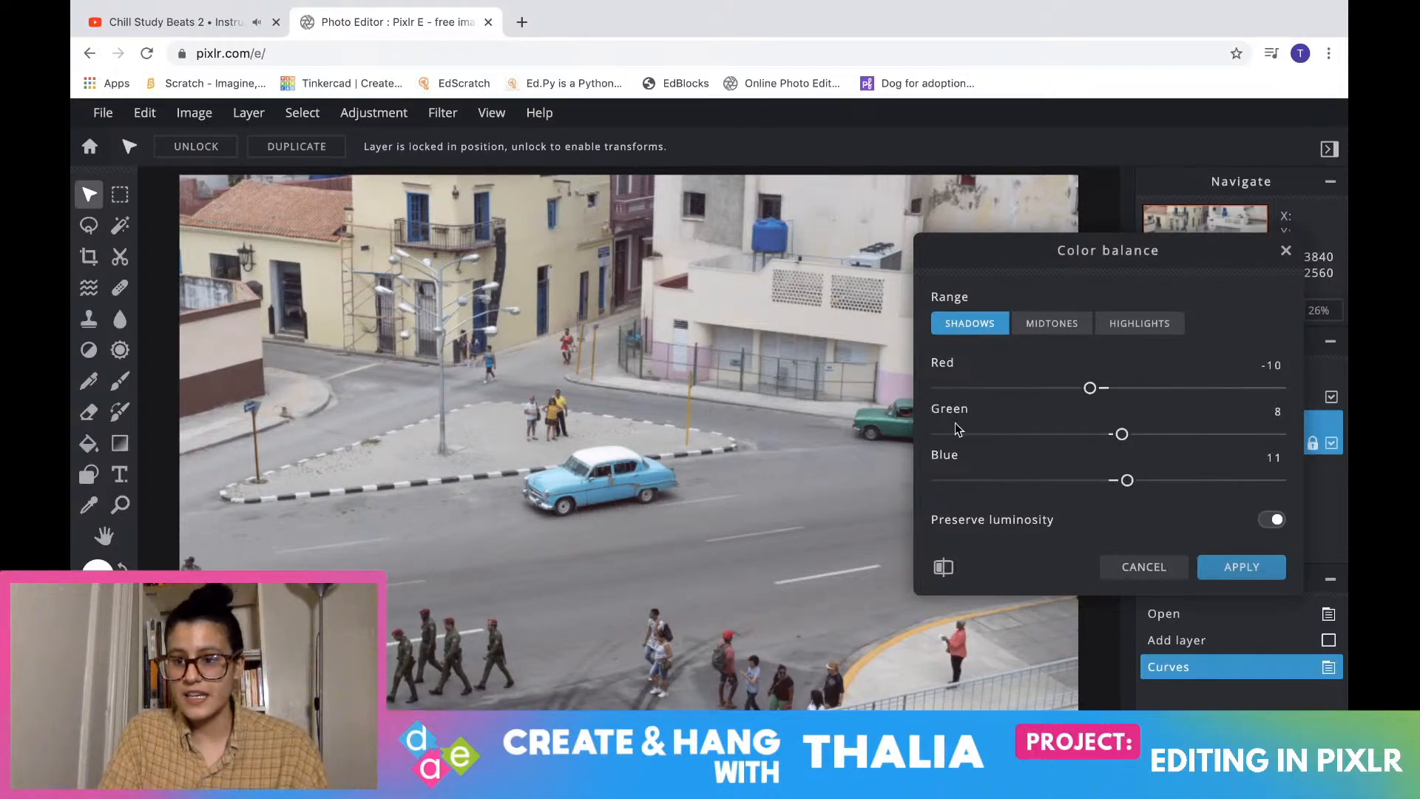
Set the red value of the midtones to -4 and apply the Color balance adjustment
click(1052, 326)
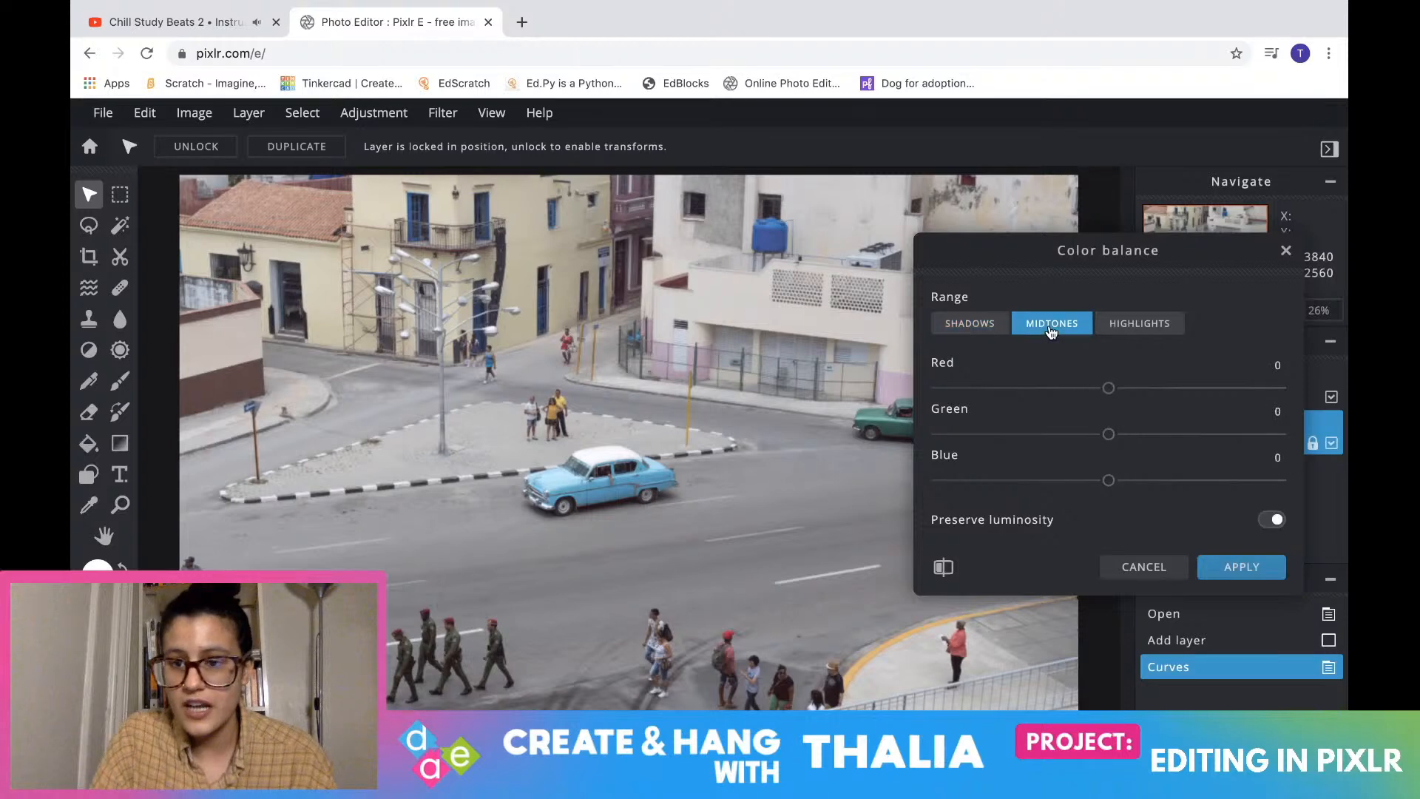
drag(1109, 395, 1103, 399)
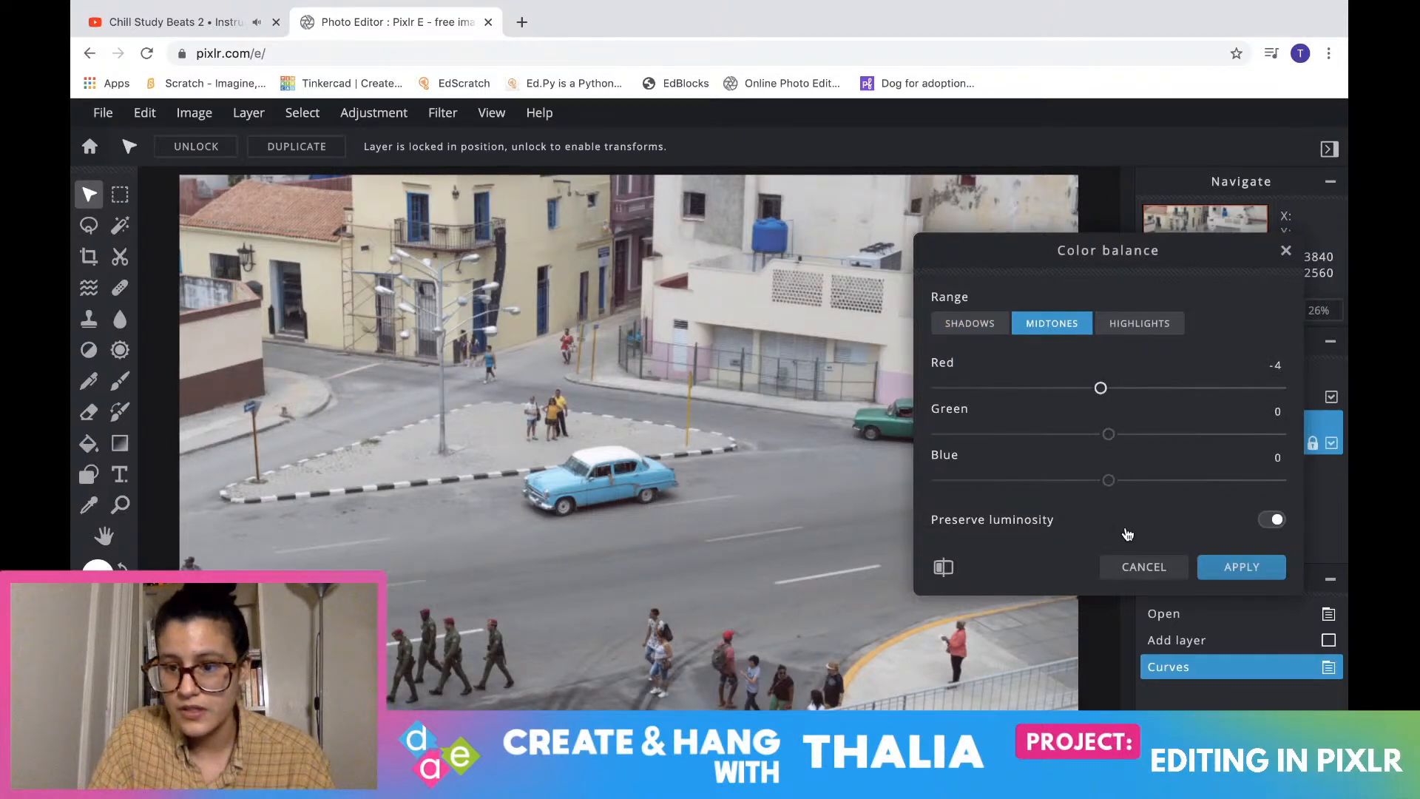
click(1240, 573)
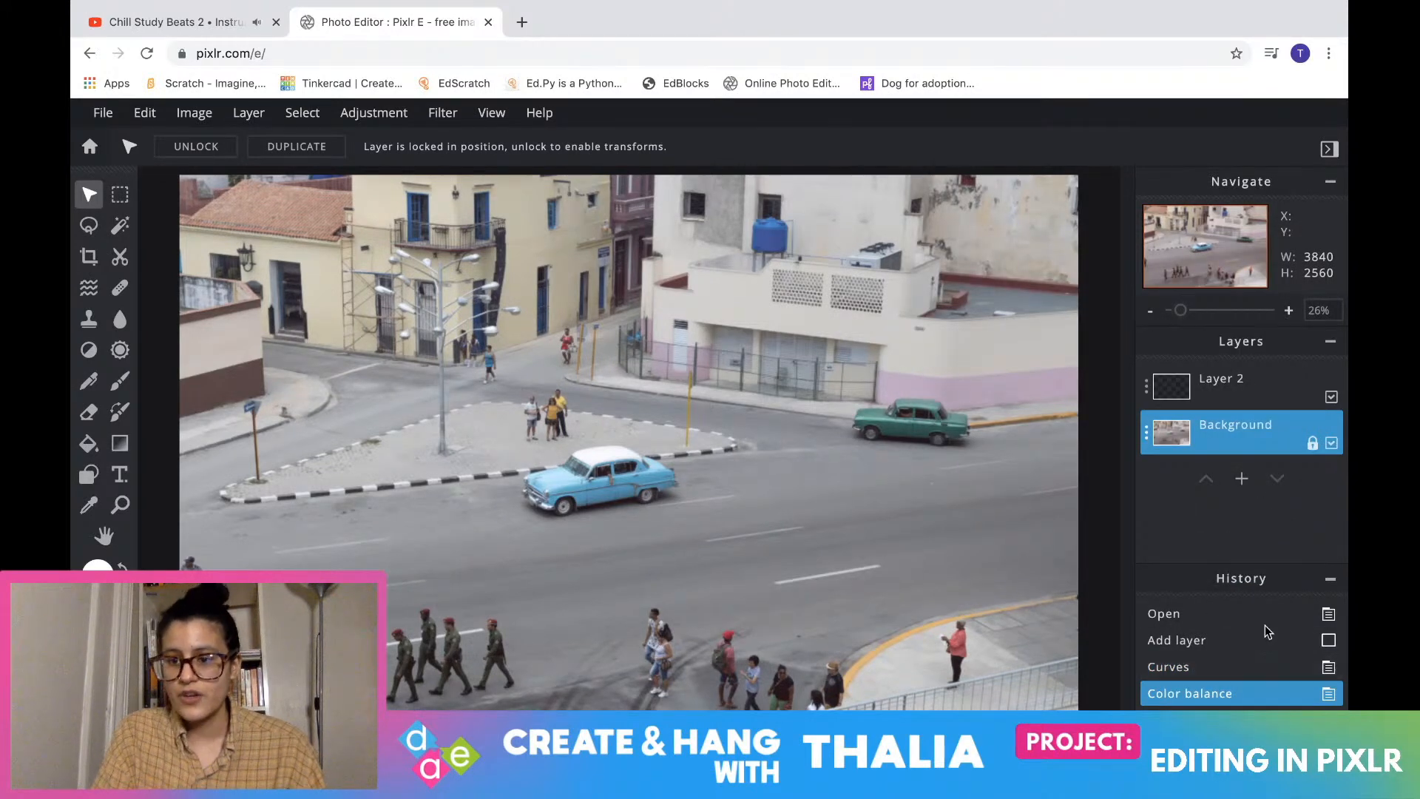
Compare the photo before and after the Curves and Color balance edits by stepping back and forth through the history
click(1196, 664)
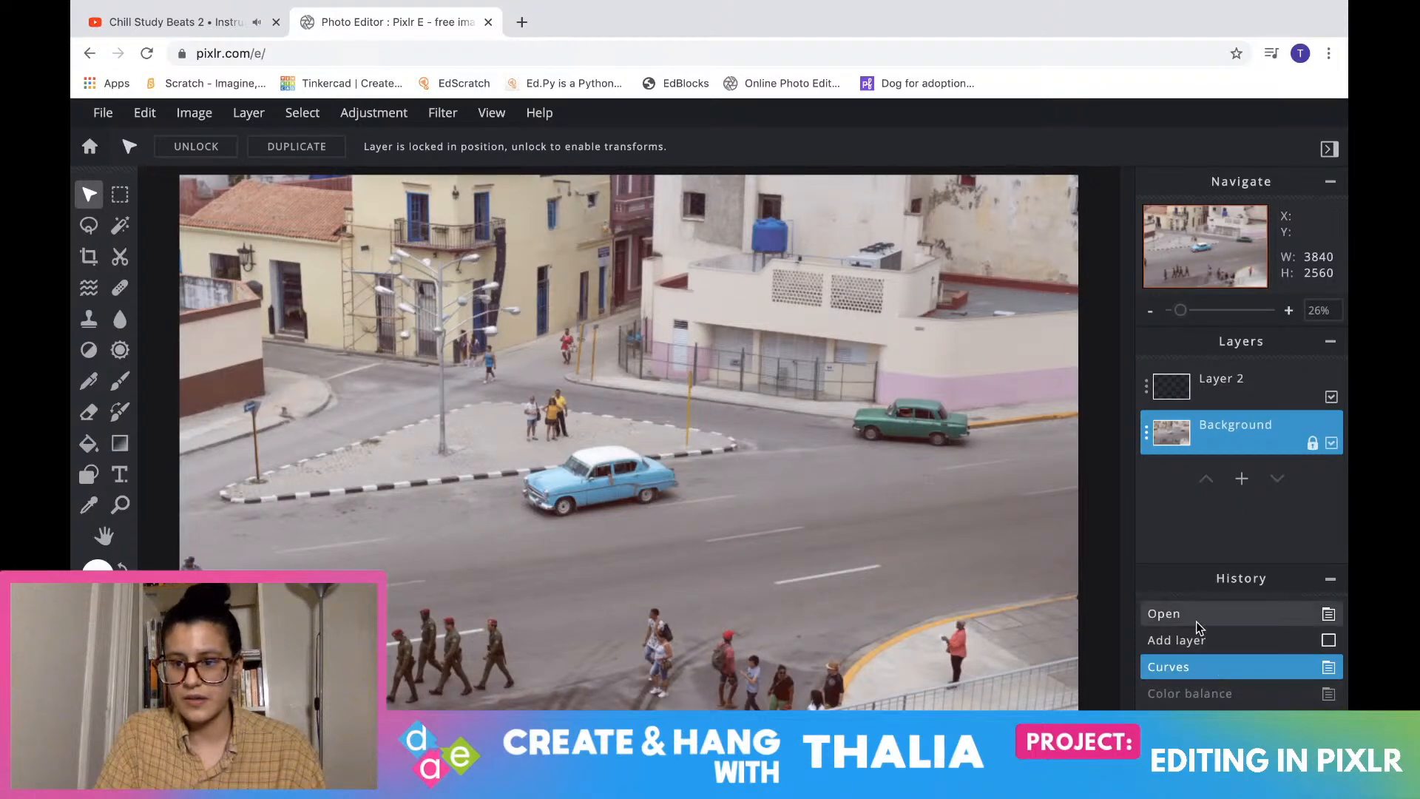
click(1194, 614)
click(1196, 641)
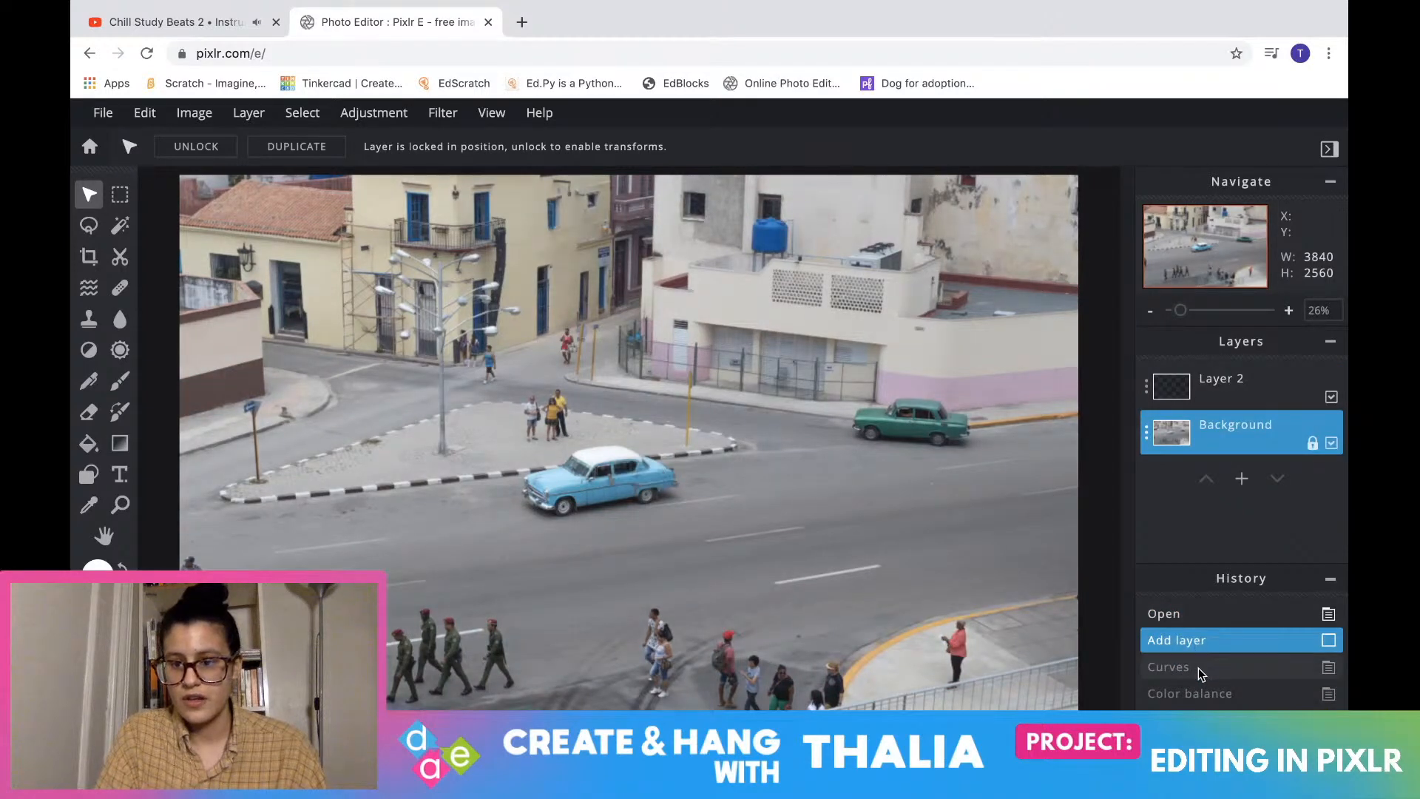
click(1199, 668)
click(1200, 695)
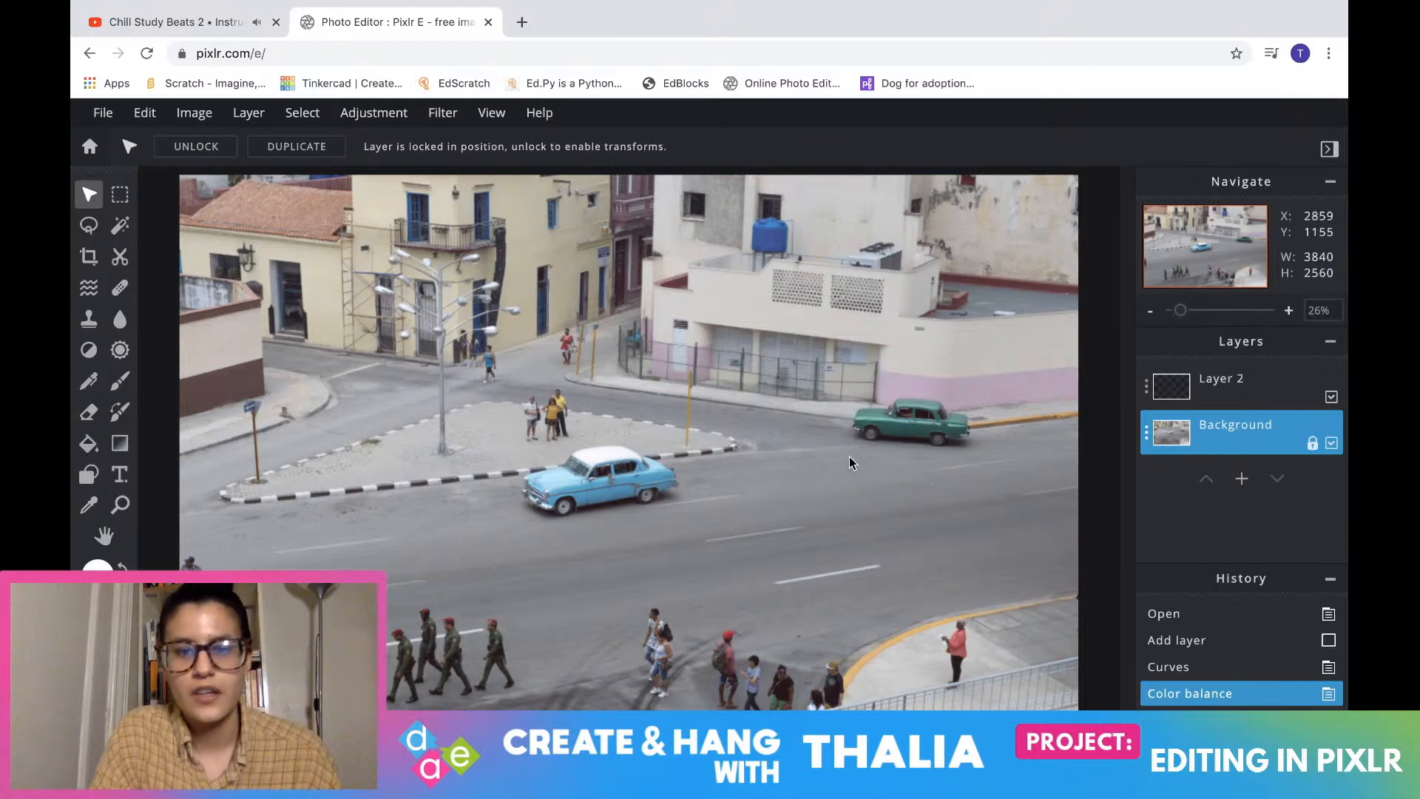
Apply a Brightness & contrast adjustment with the contrast set to 6
click(392, 118)
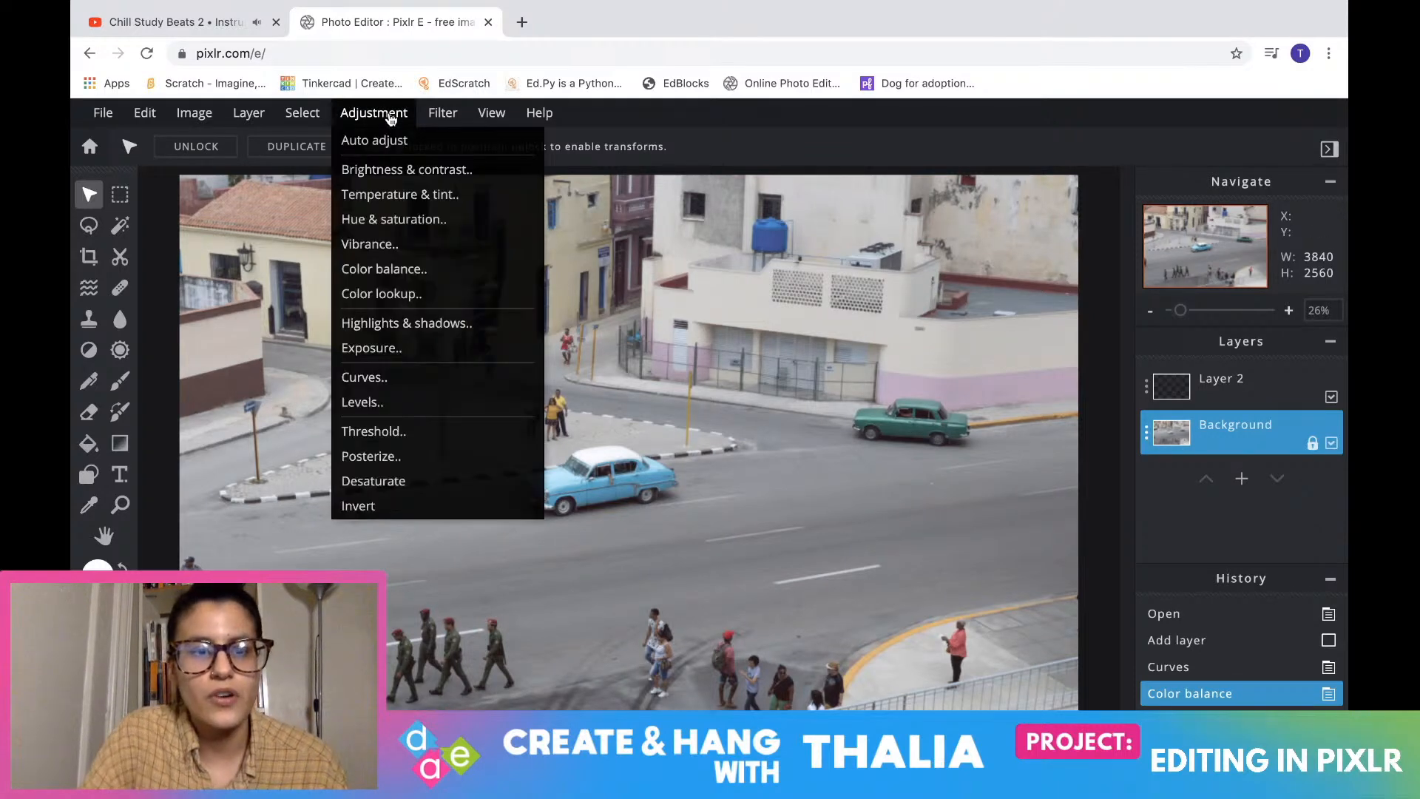
click(416, 172)
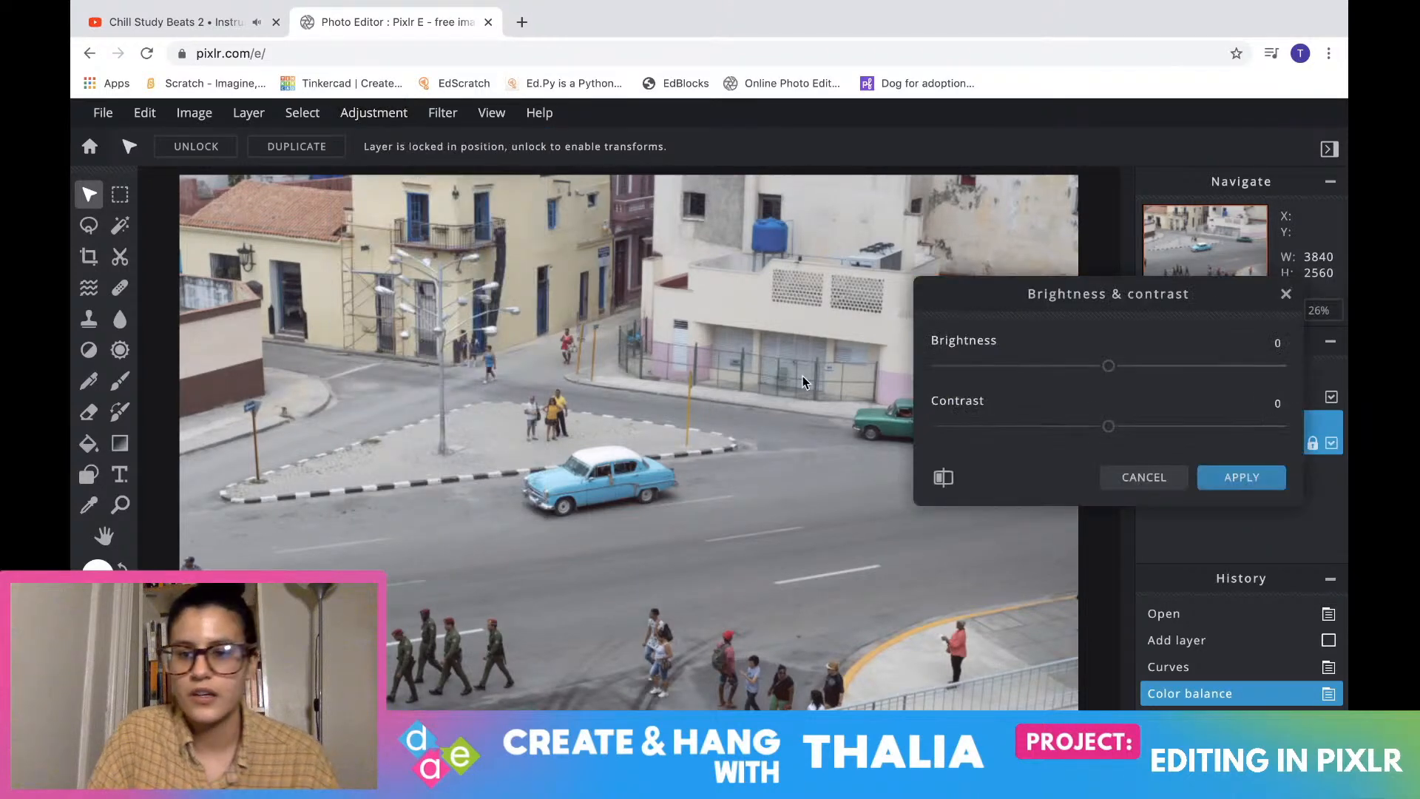
mouse_move(1108, 426)
mouse_down()
mouse_move(1155, 425)
mouse_move(1120, 427)
mouse_up()
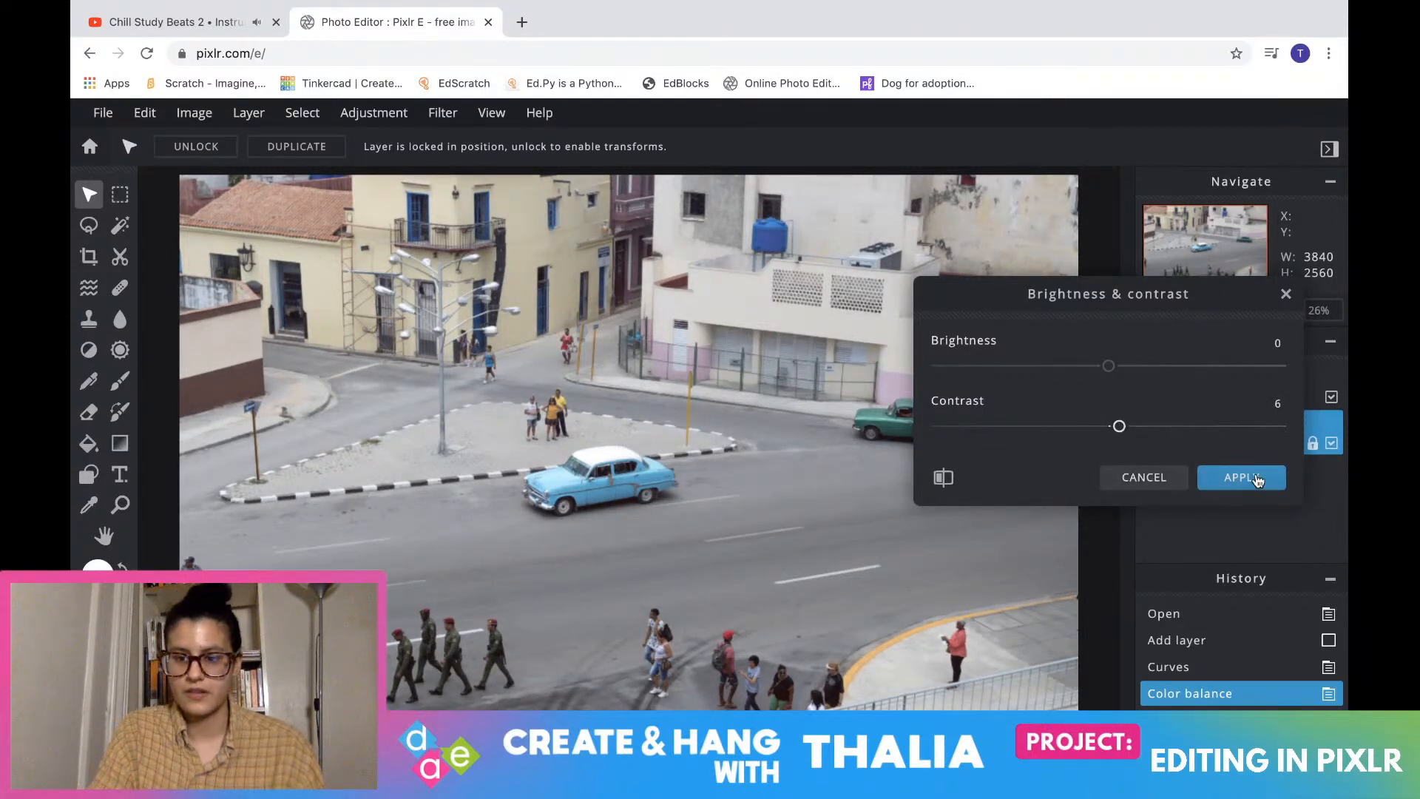
click(1256, 478)
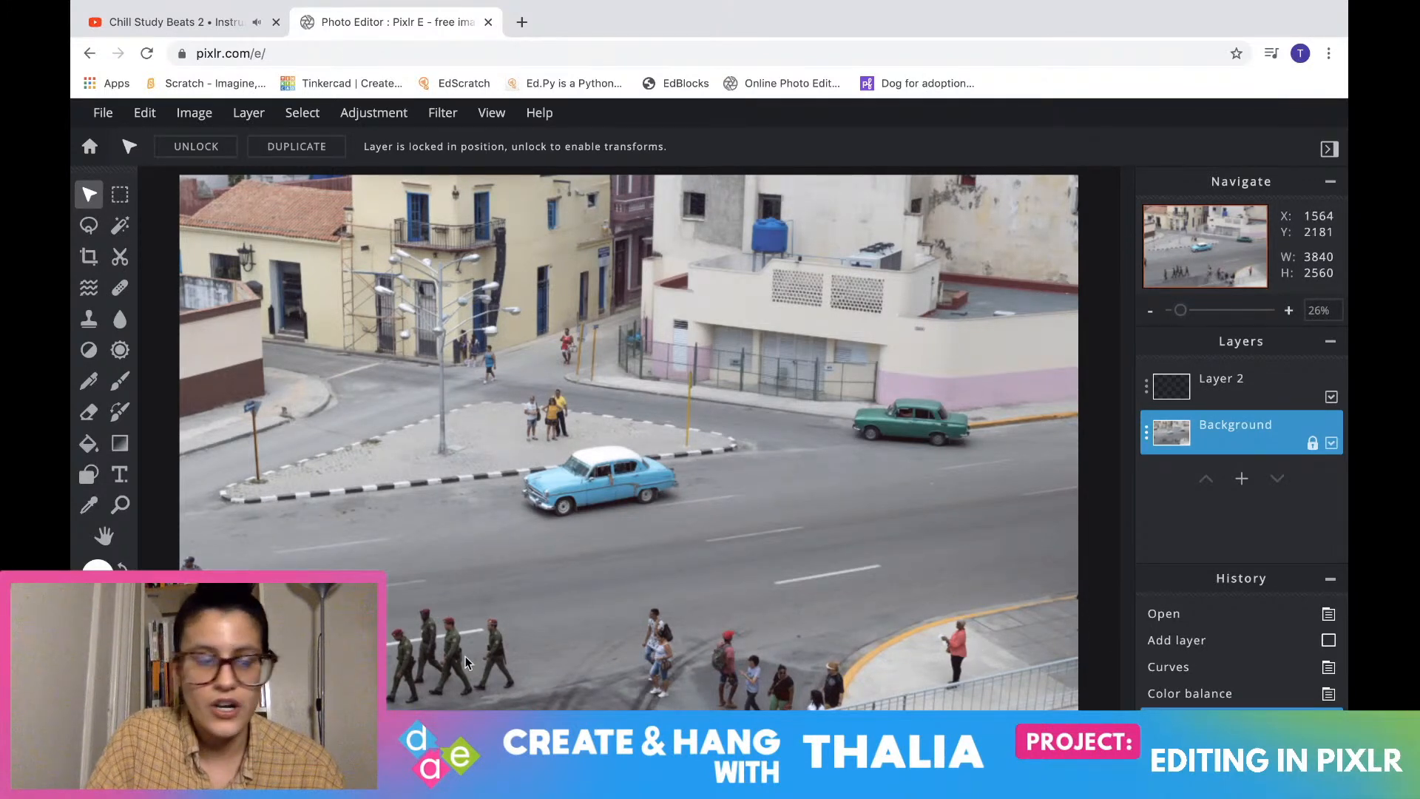
Examine the road and the pedestrians near the yellow curb up close with the Zoom tool
click(120, 505)
scroll(969, 647, up, 8)
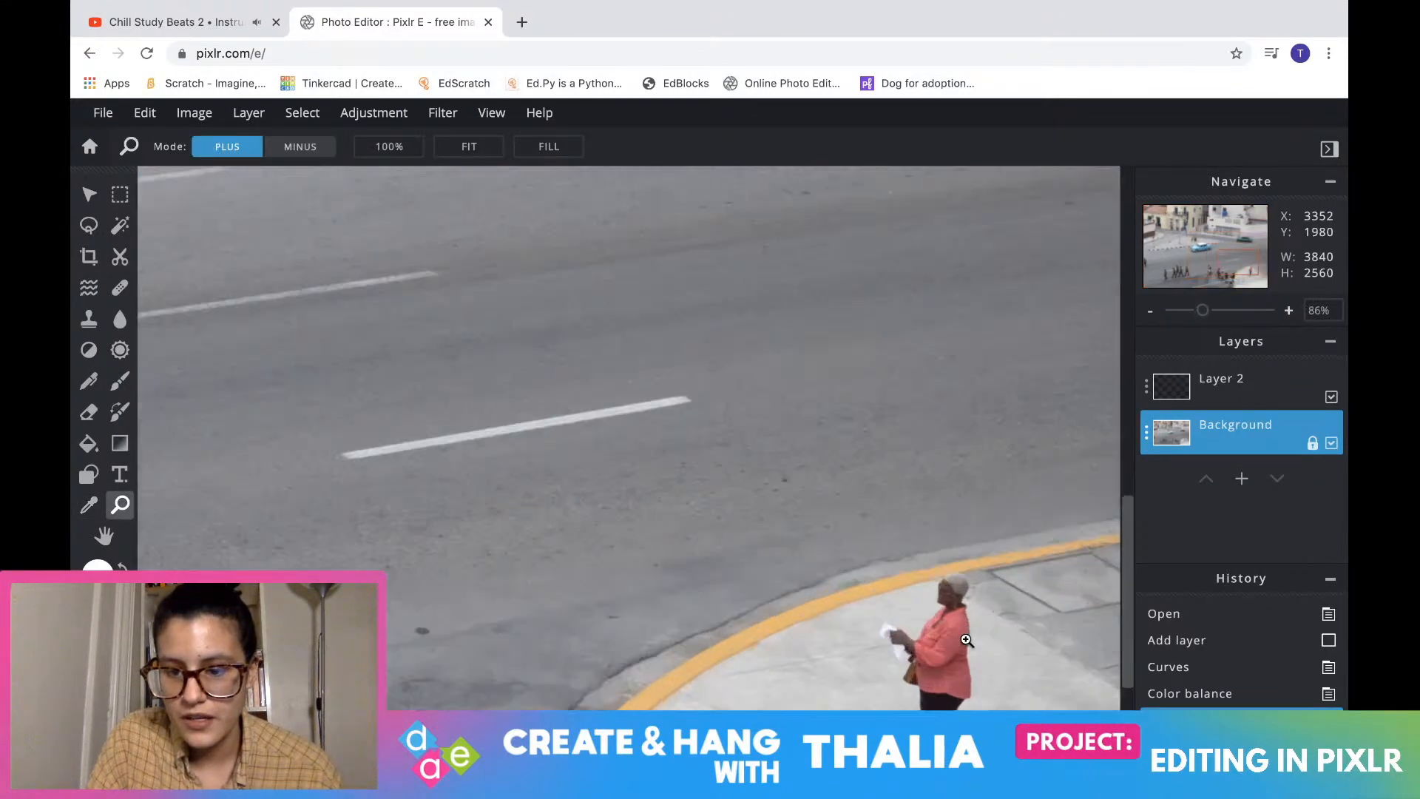
scroll(968, 644, down, 6)
scroll(967, 641, up, 5)
scroll(967, 640, up, 2)
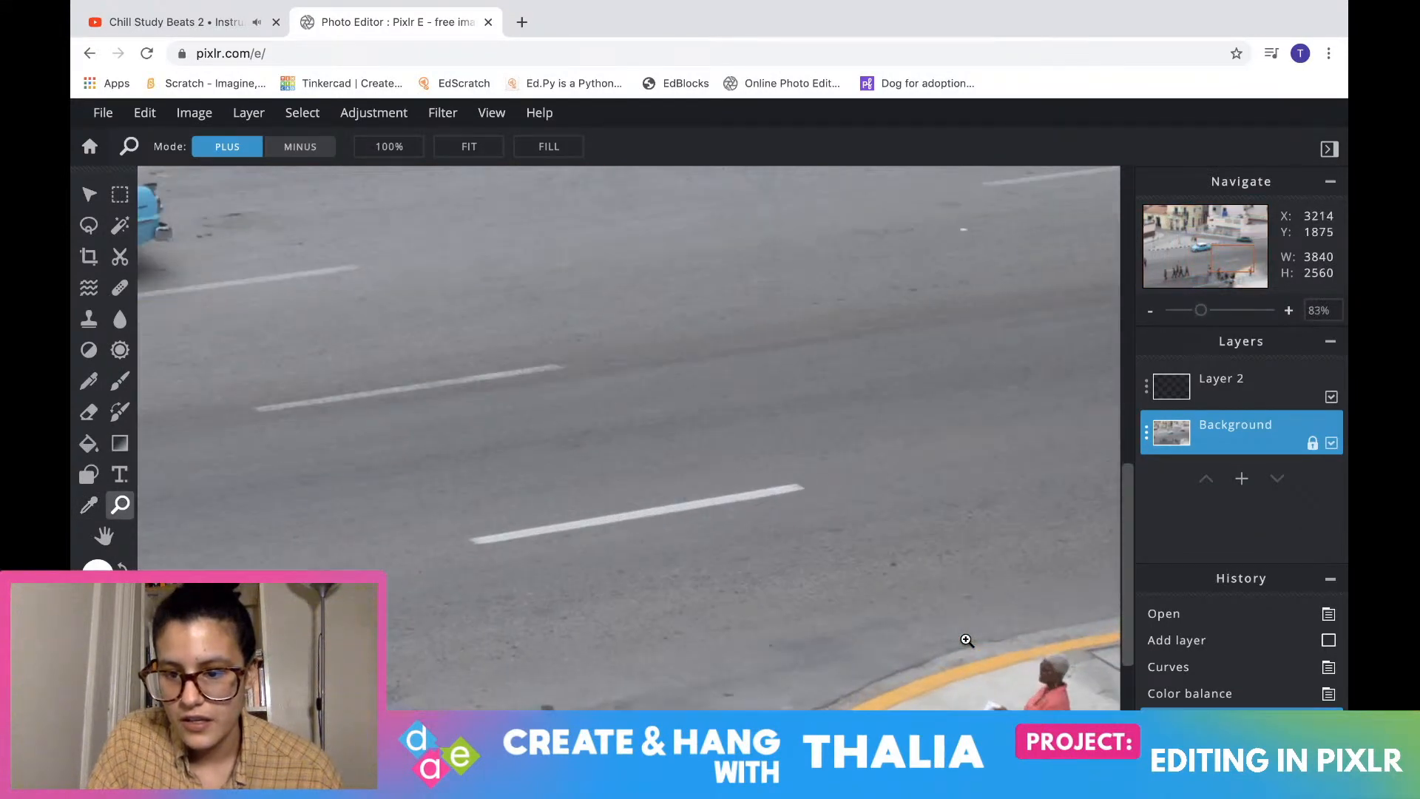
drag(1126, 572, 1127, 686)
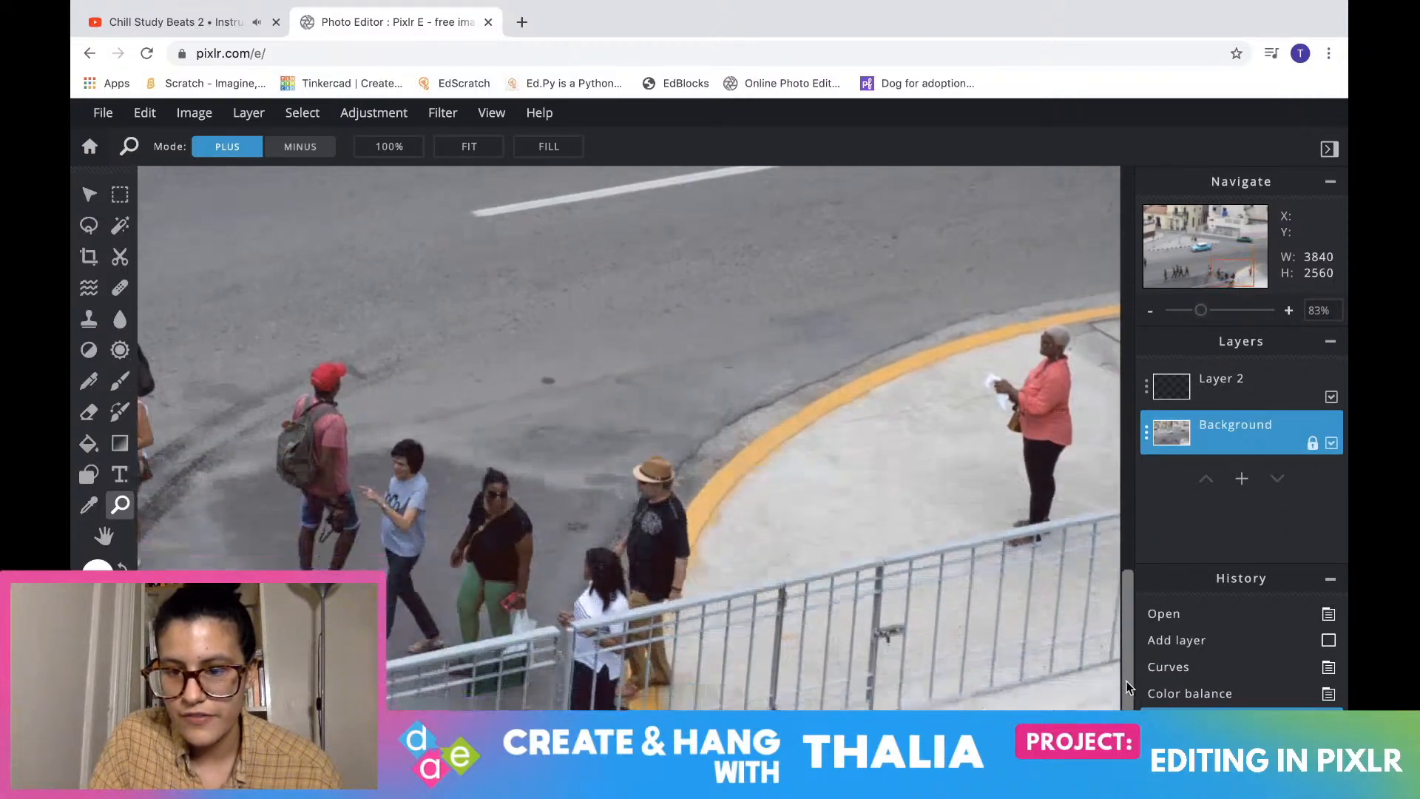
scroll(985, 648, down, 5)
scroll(984, 643, up, 4)
scroll(984, 643, up, 3)
scroll(982, 644, down, 1)
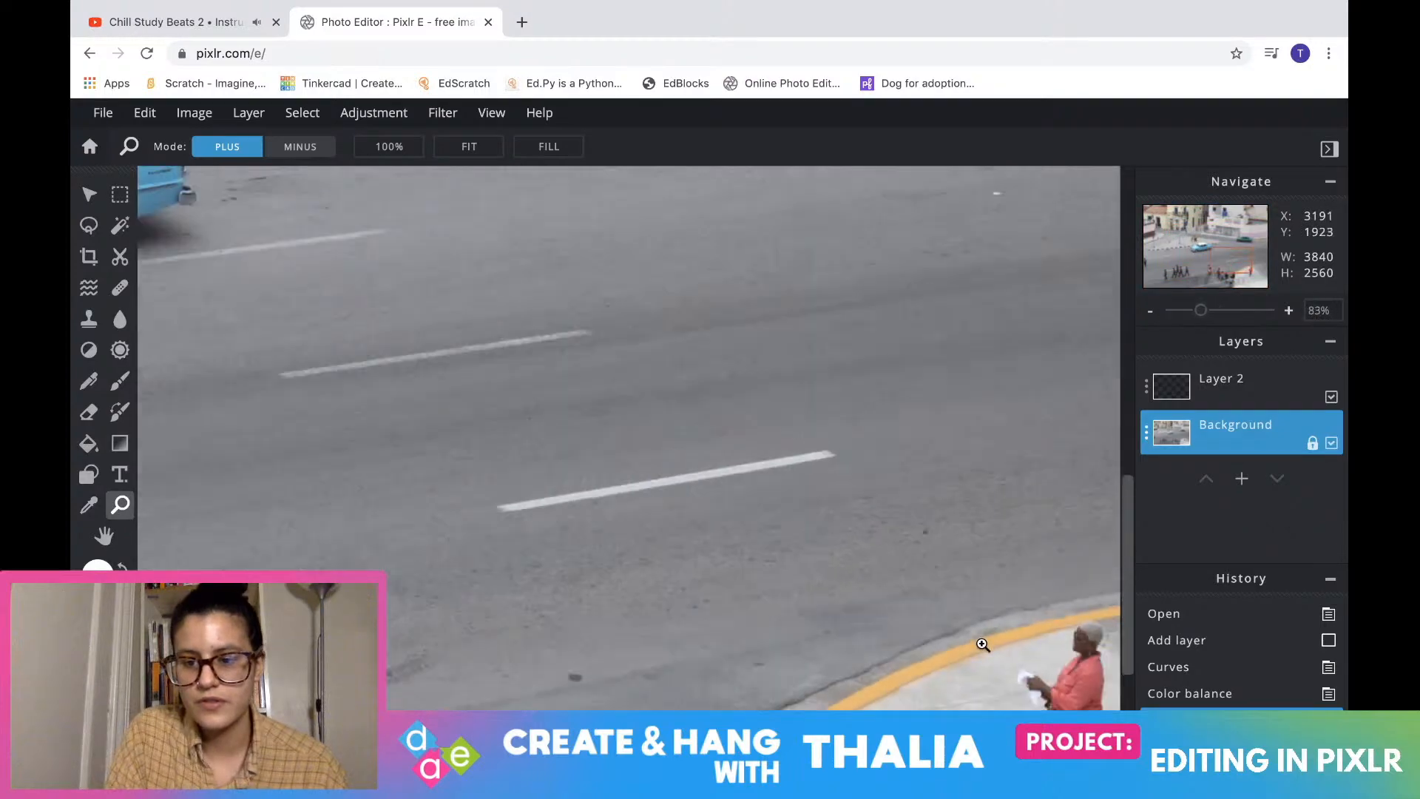
scroll(982, 645, down, 5)
scroll(981, 643, up, 4)
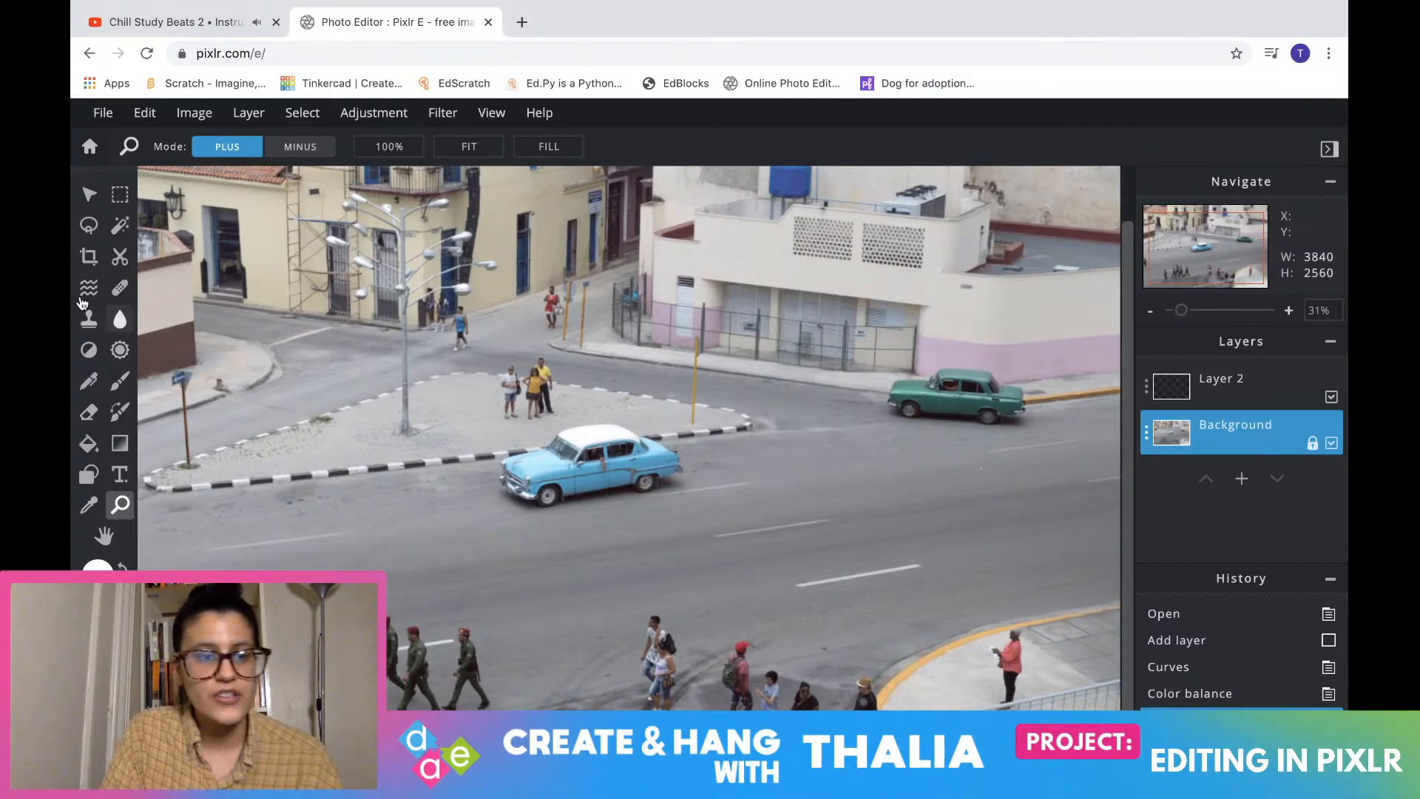
click(89, 194)
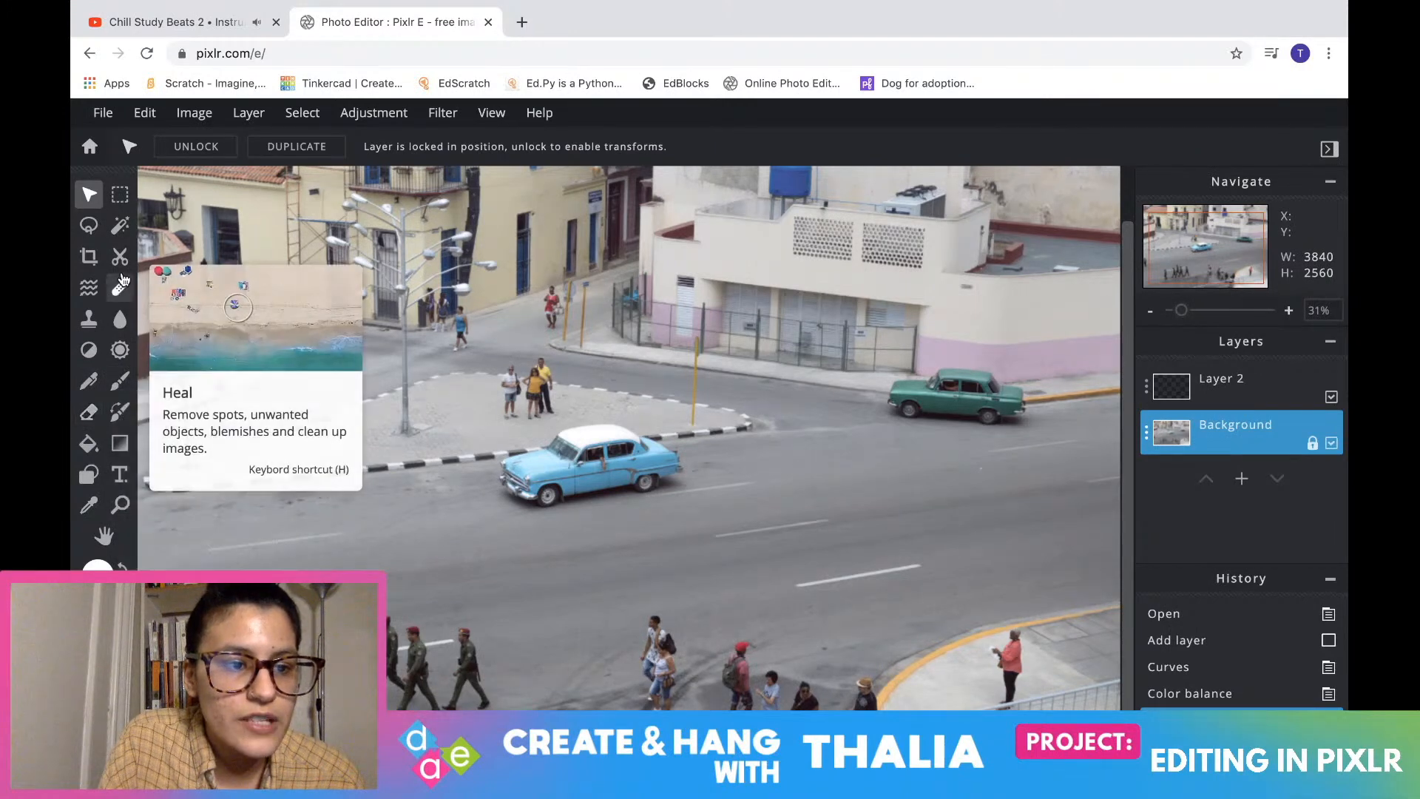
click(124, 231)
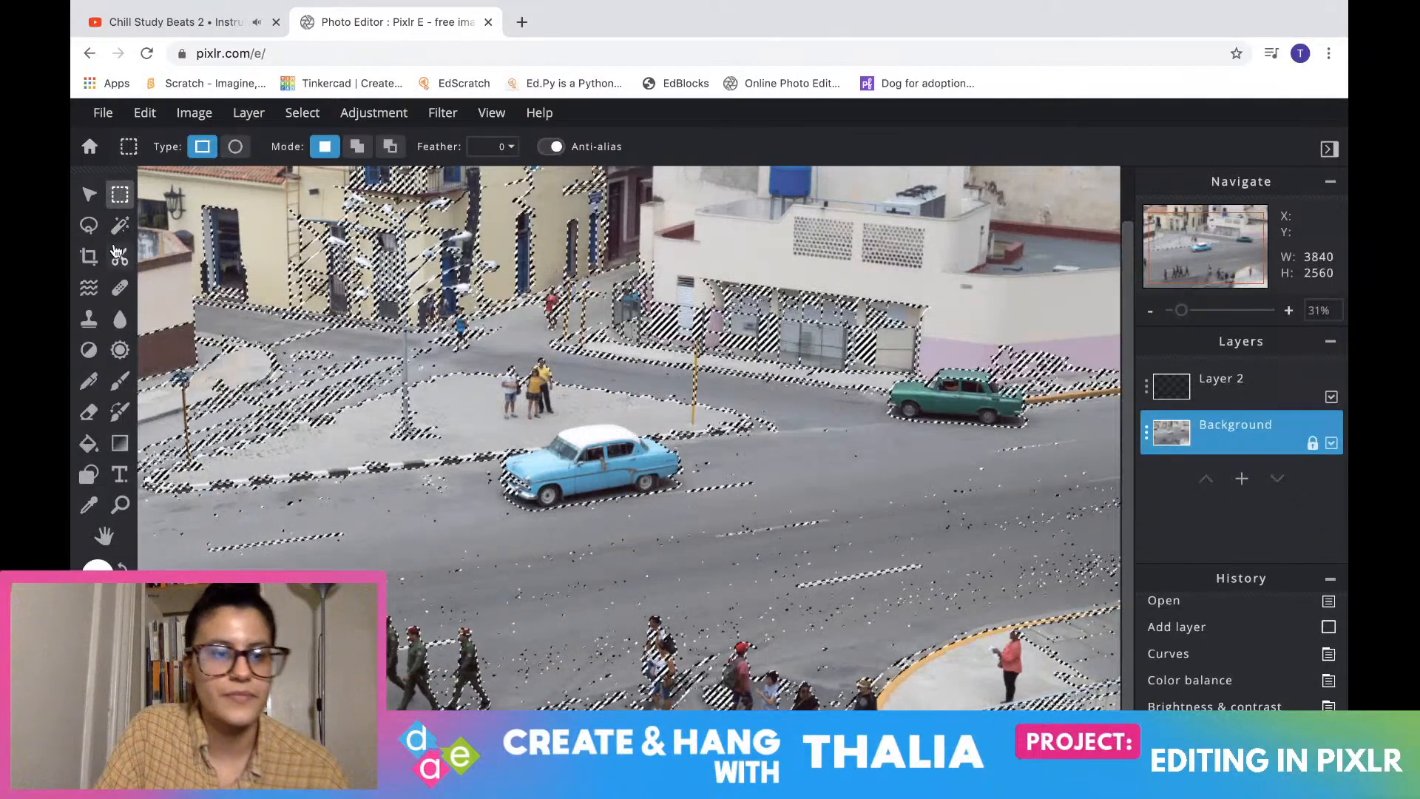
right_click(183, 206)
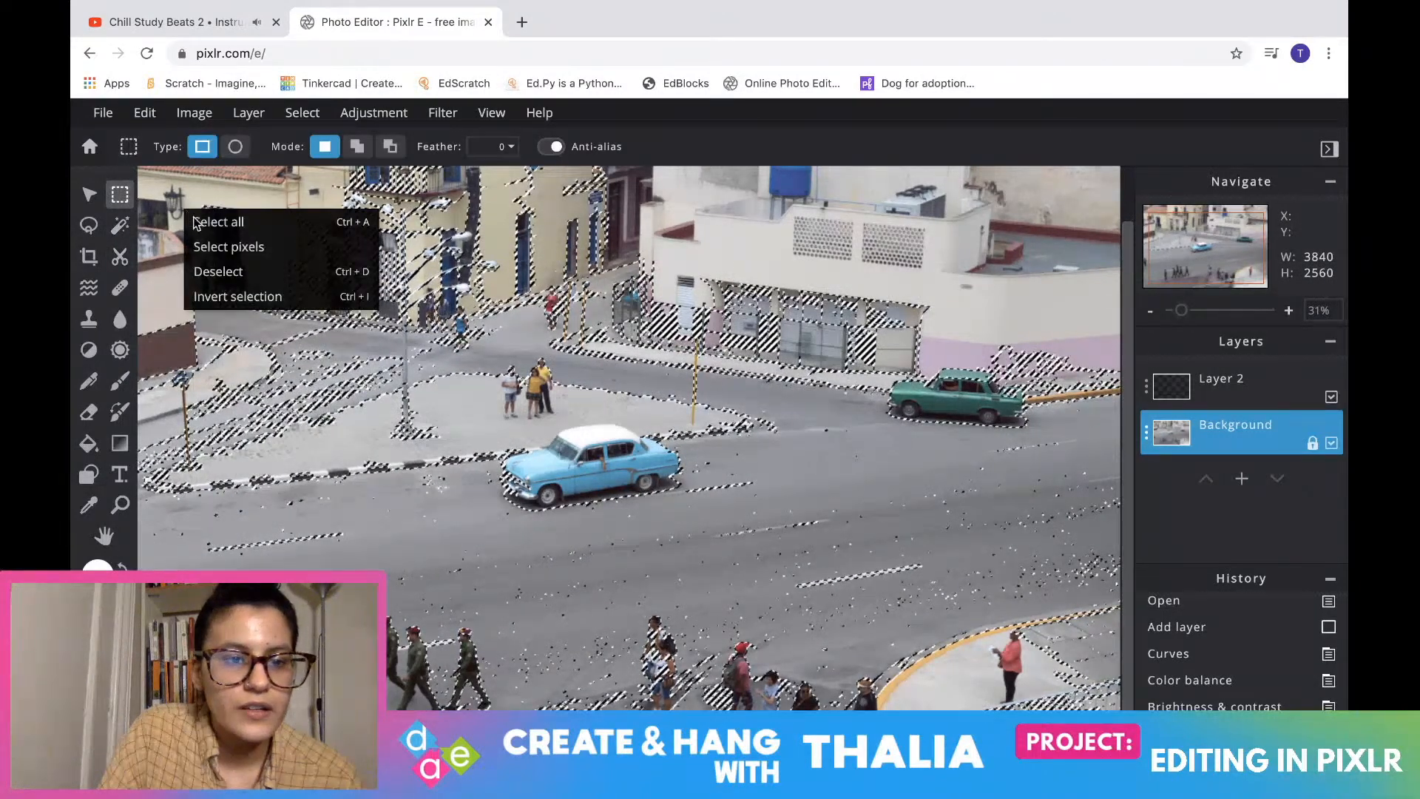
click(218, 268)
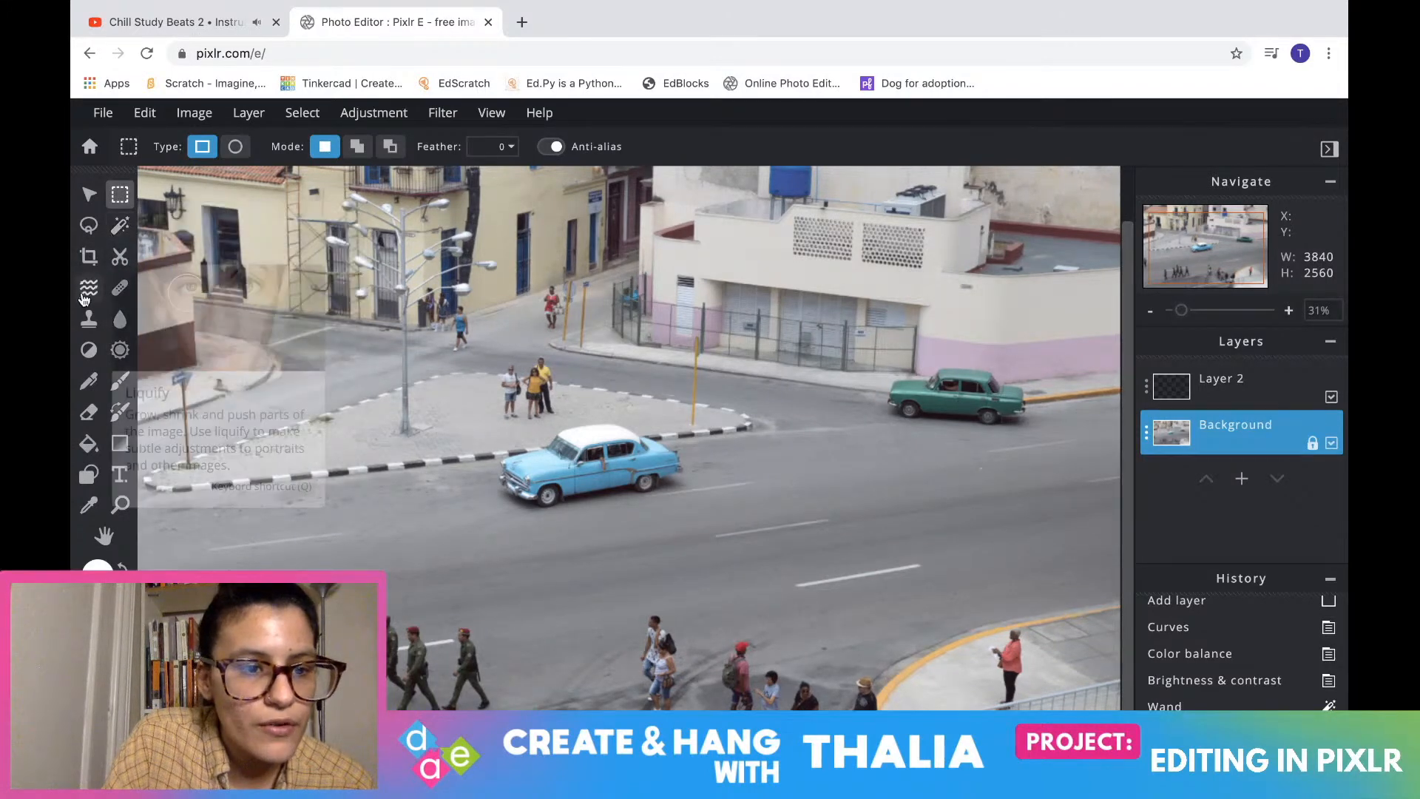
Lighten the midtones of the road around the soldiers and pedestrians in the foreground using the Toning tool with a 506 px brush
click(89, 353)
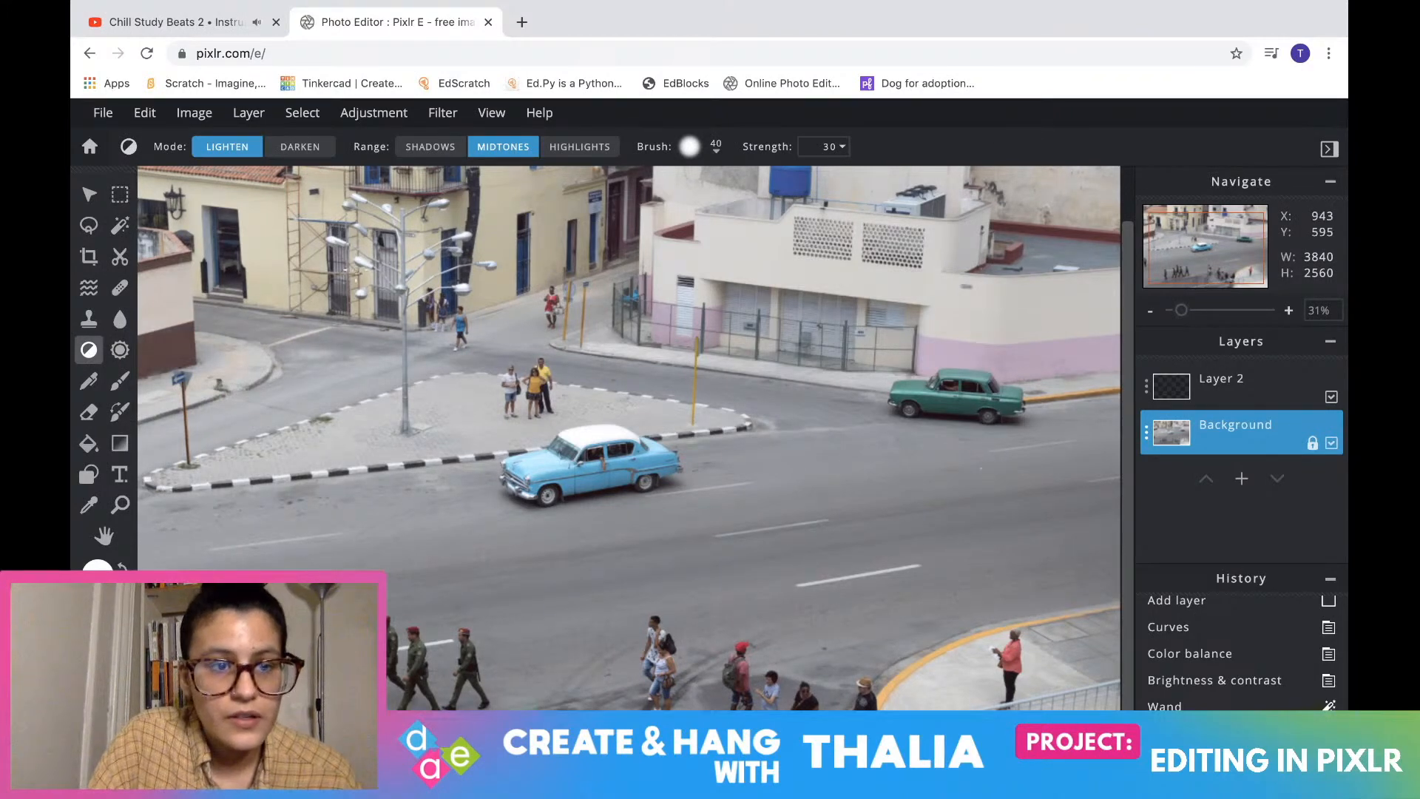
click(721, 151)
drag(703, 212, 749, 213)
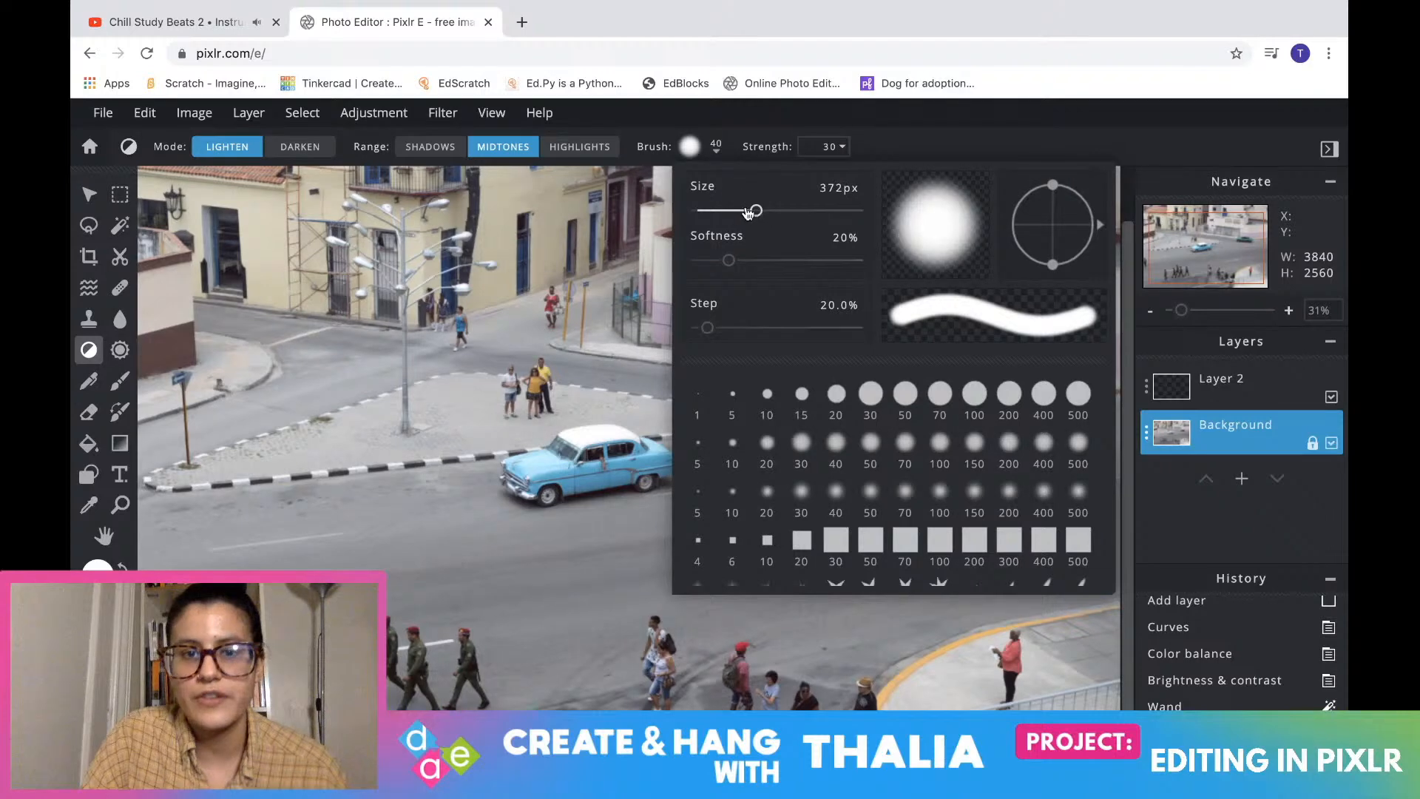
click(694, 154)
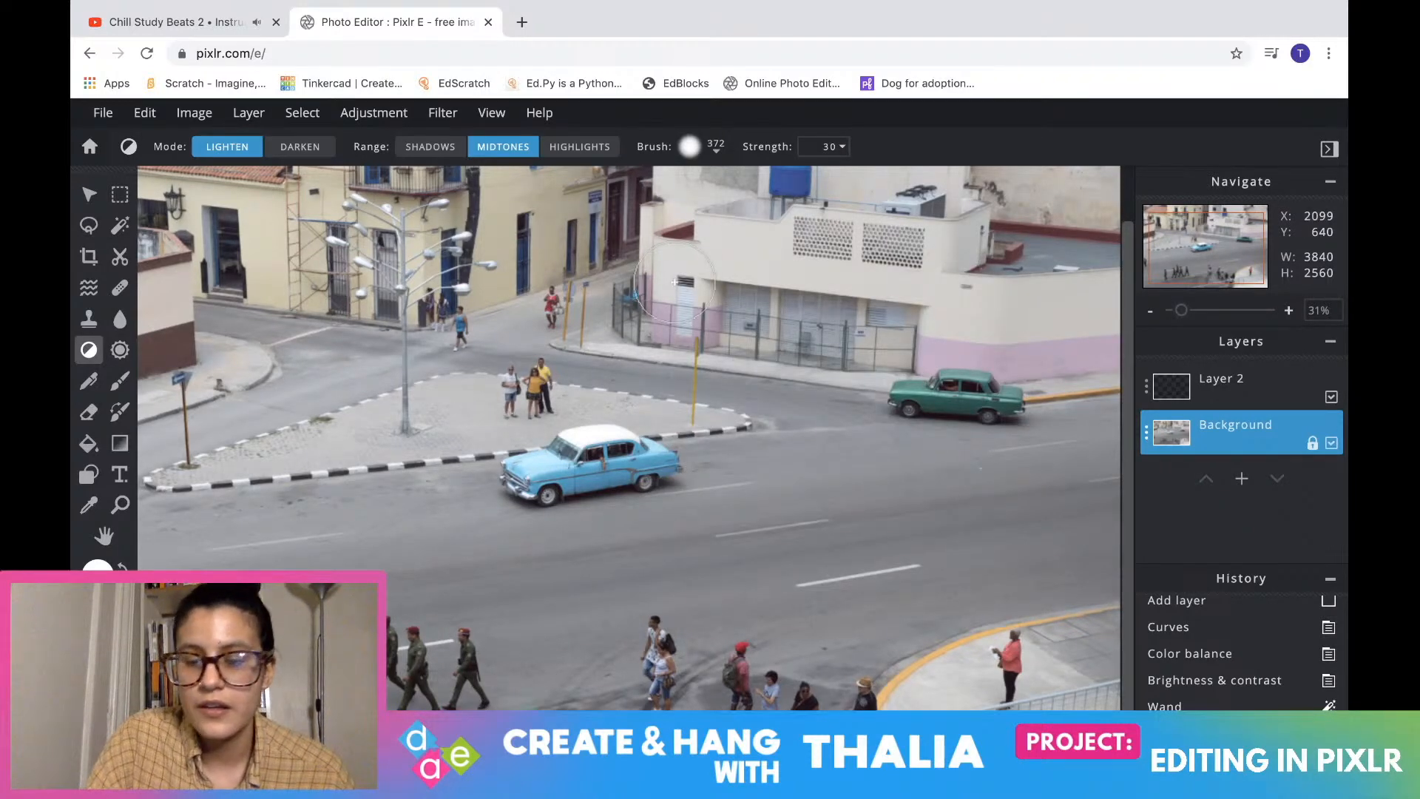
click(717, 152)
drag(756, 215, 778, 220)
click(677, 133)
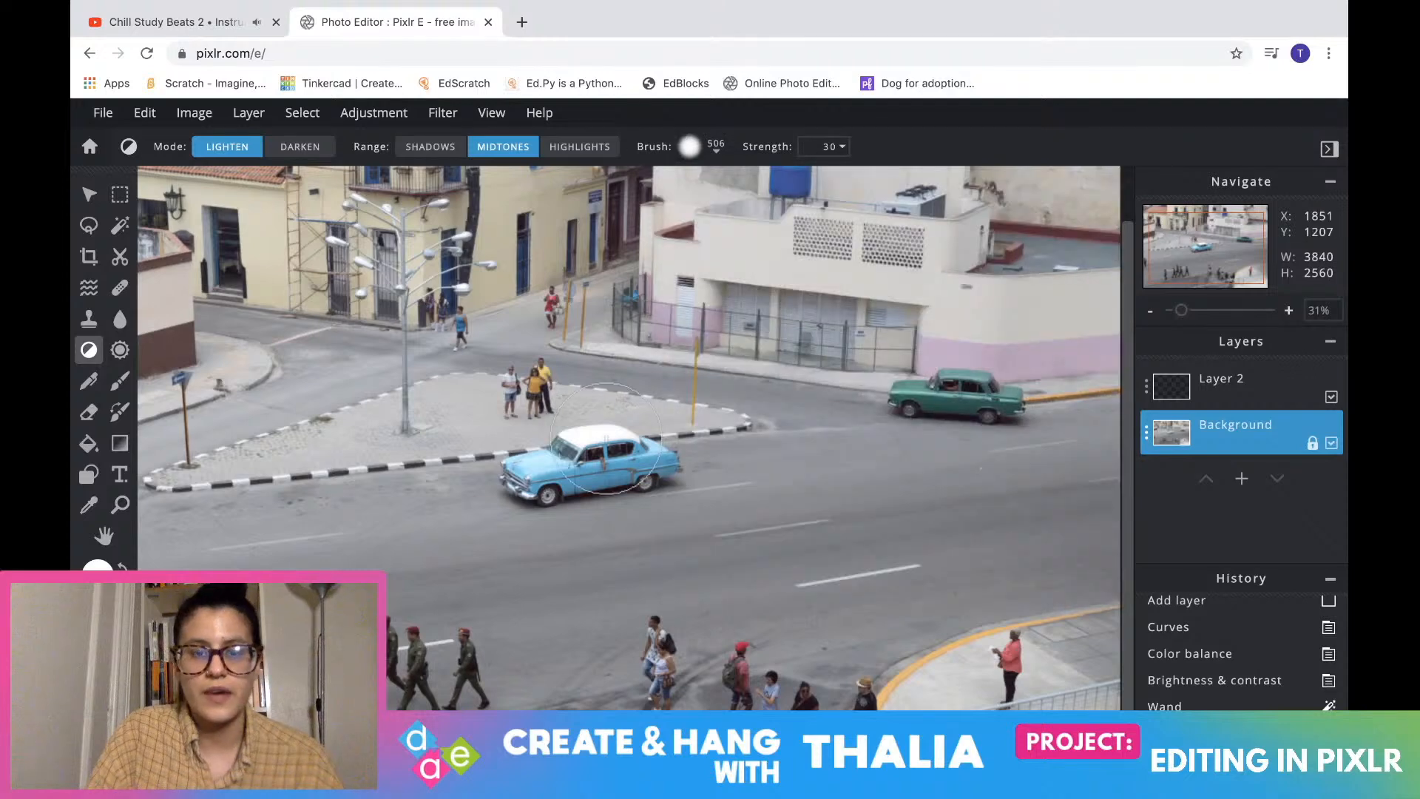
mouse_move(645, 711)
mouse_down()
mouse_move(706, 728)
mouse_move(523, 730)
mouse_move(693, 664)
mouse_up()
mouse_move(670, 612)
mouse_down()
mouse_move(484, 636)
mouse_move(394, 615)
mouse_move(620, 612)
mouse_move(858, 575)
mouse_move(425, 664)
mouse_up()
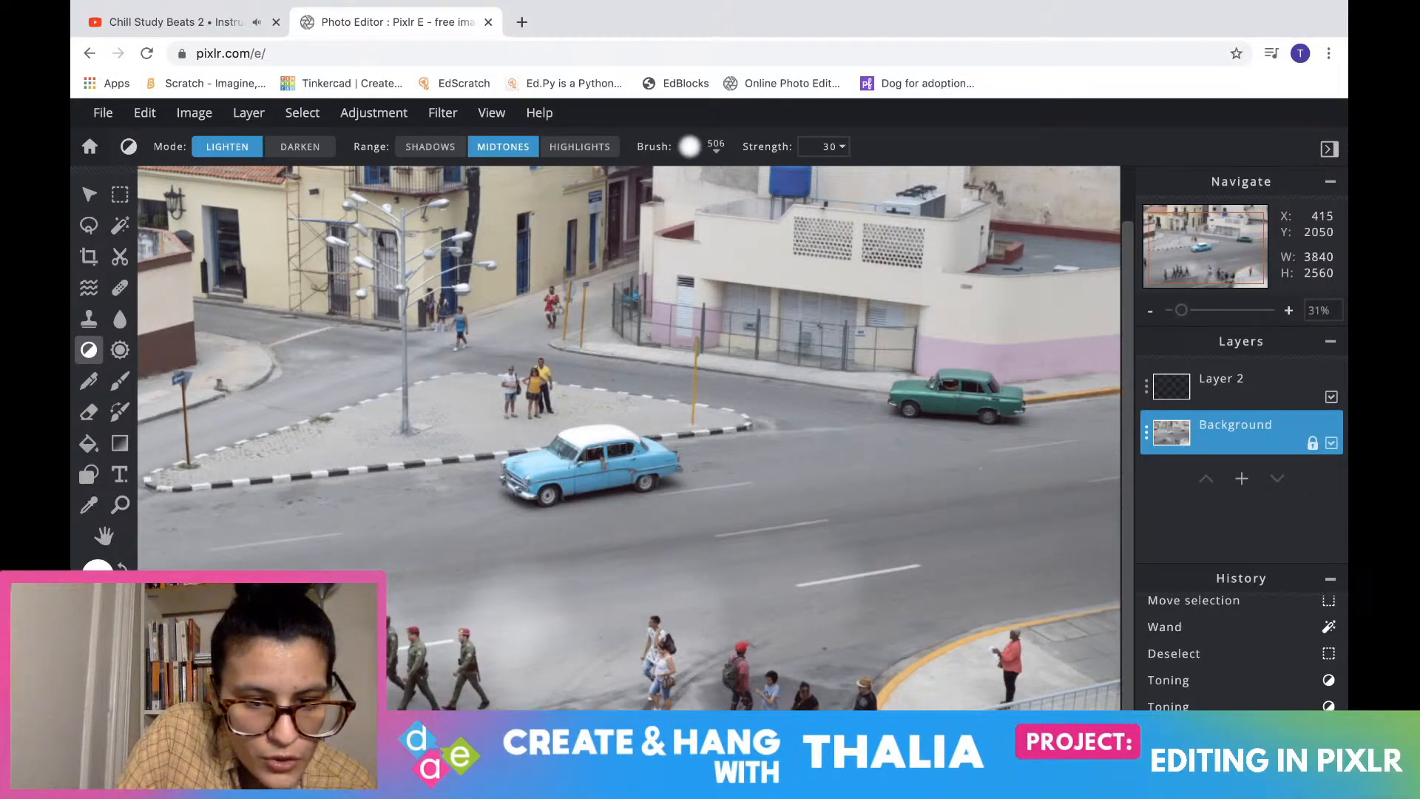
Brush more midtone lightening over the foreground road, extending it across the lane markings near the yellow curb
drag(182, 667, 226, 667)
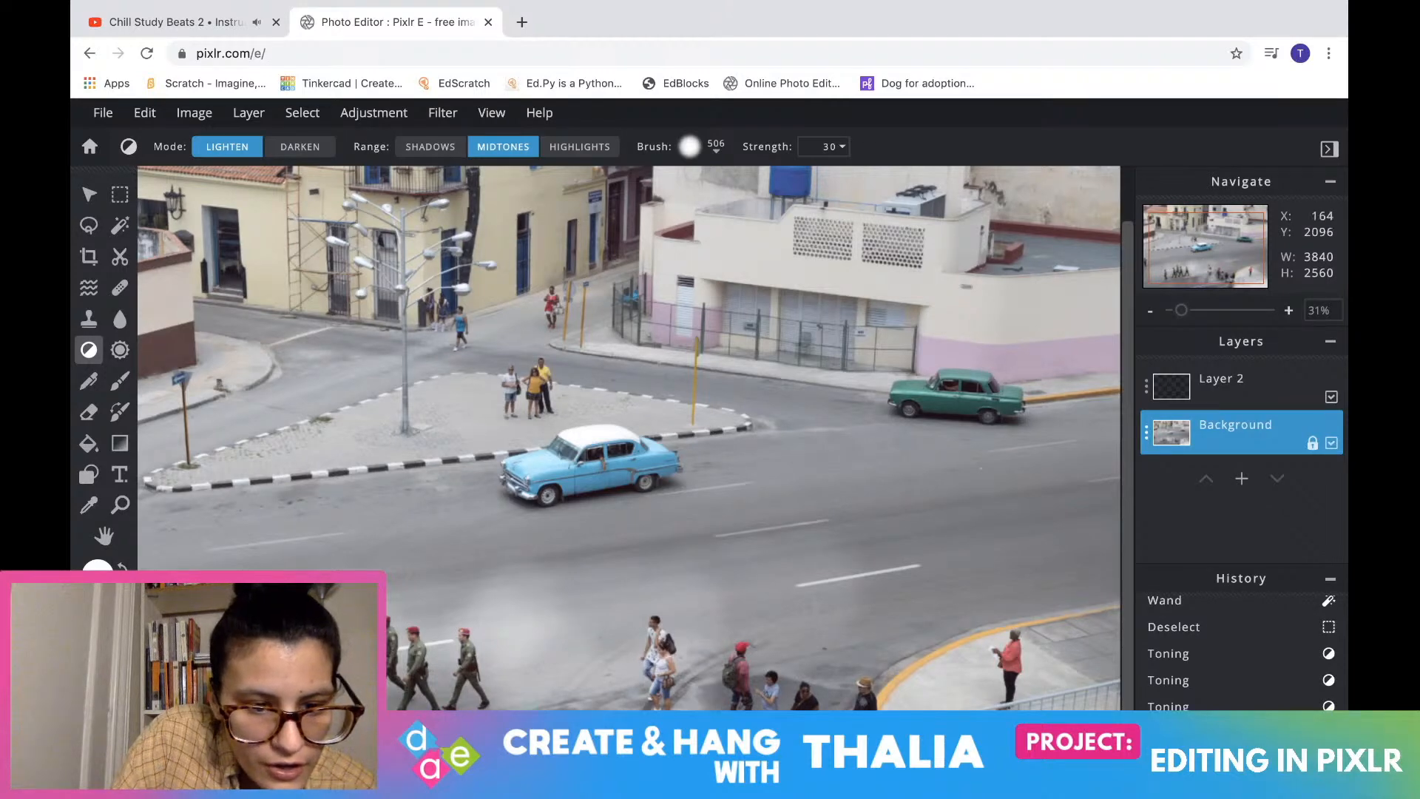
click(152, 765)
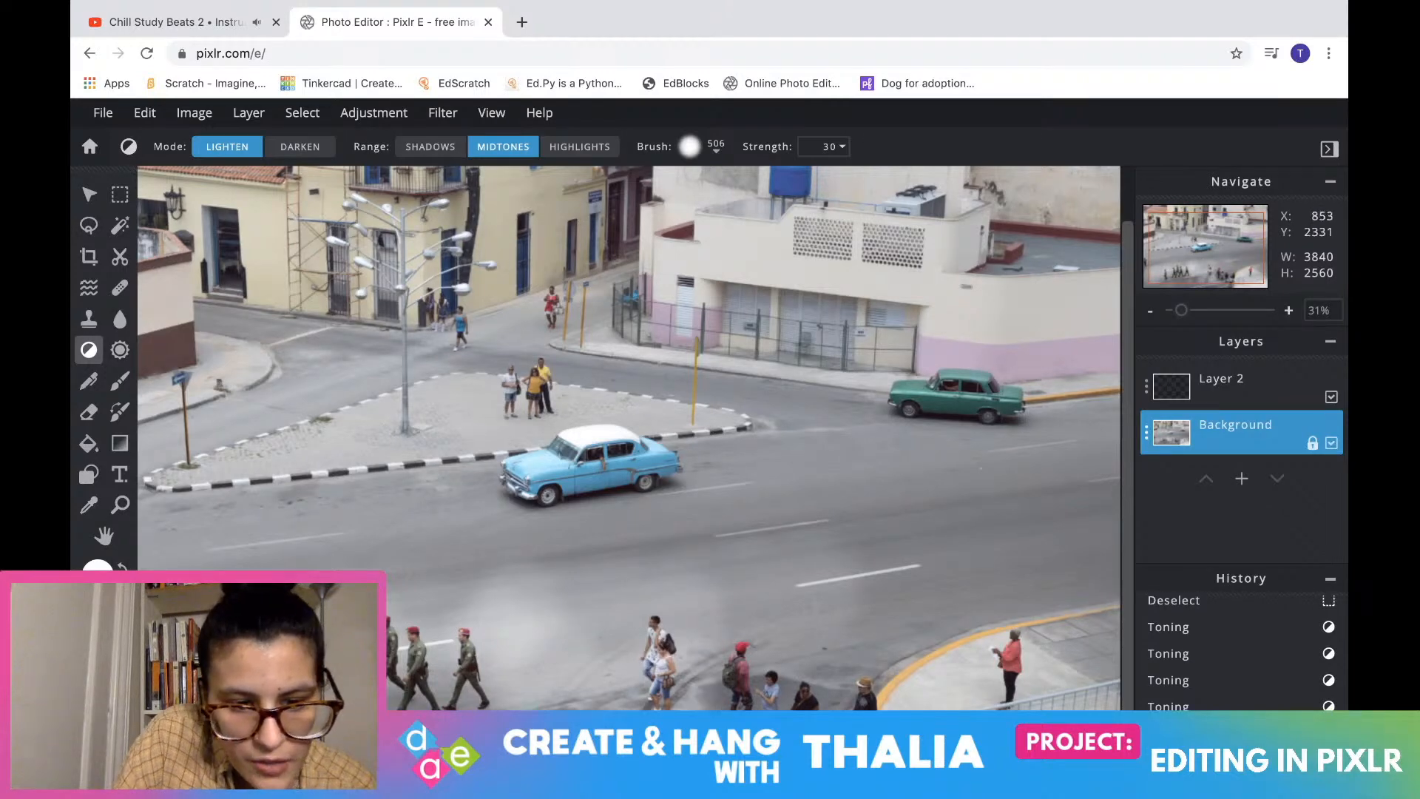
click(592, 749)
drag(742, 677, 1011, 531)
mouse_move(929, 562)
mouse_down()
mouse_move(1115, 528)
mouse_move(990, 541)
mouse_move(802, 590)
mouse_move(693, 590)
mouse_move(387, 634)
mouse_move(740, 578)
mouse_up()
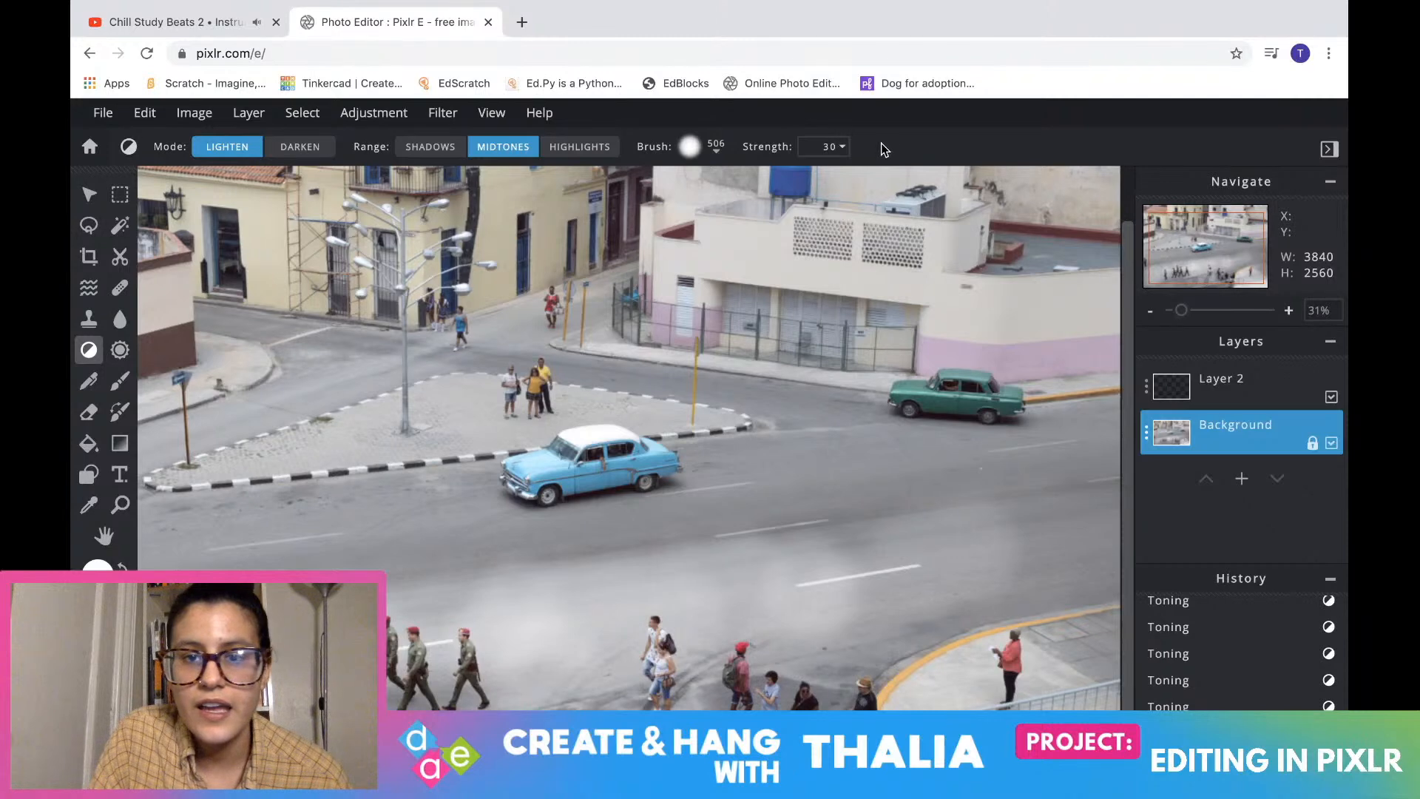
Set the Toning strength to 14 and the brush softness to 25%
click(849, 151)
drag(740, 181, 717, 184)
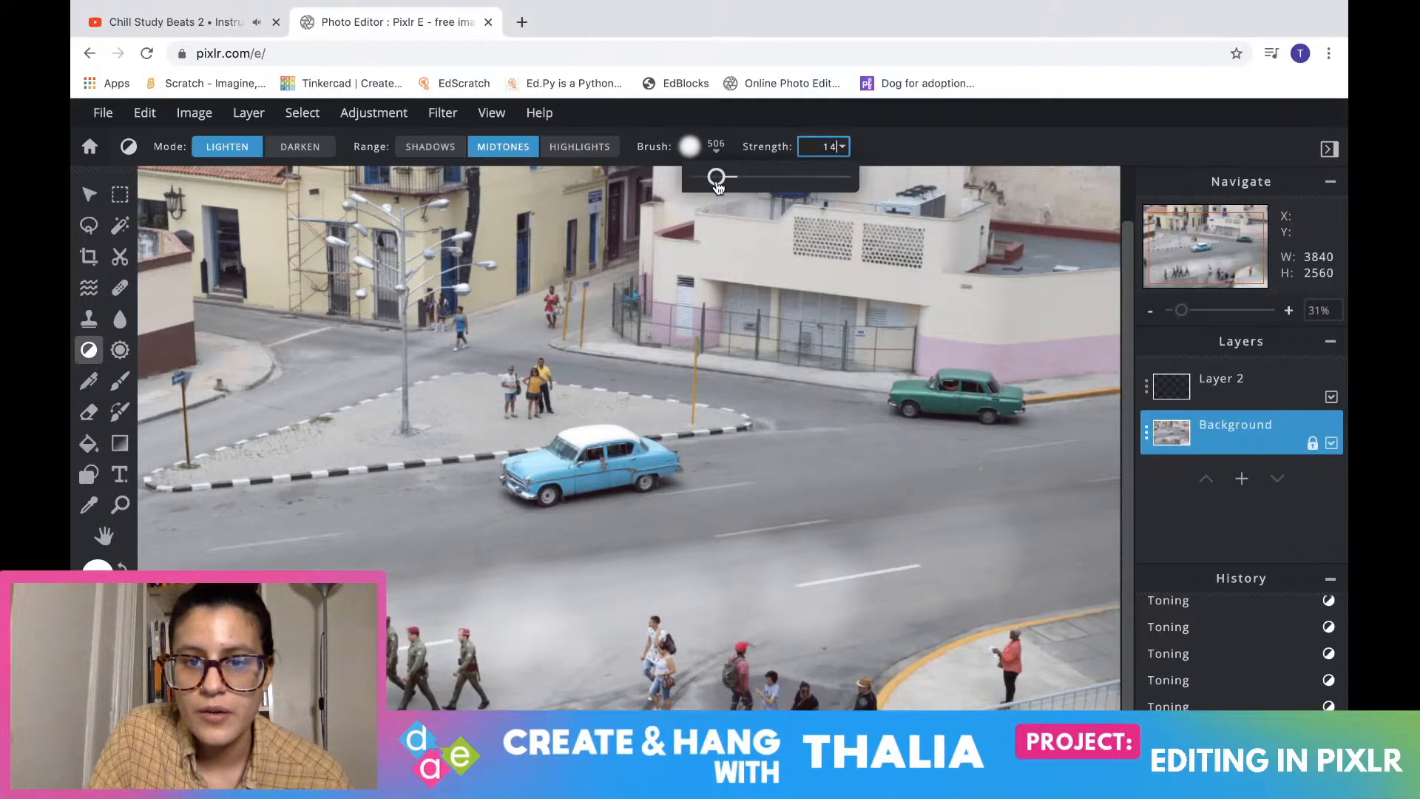
click(691, 147)
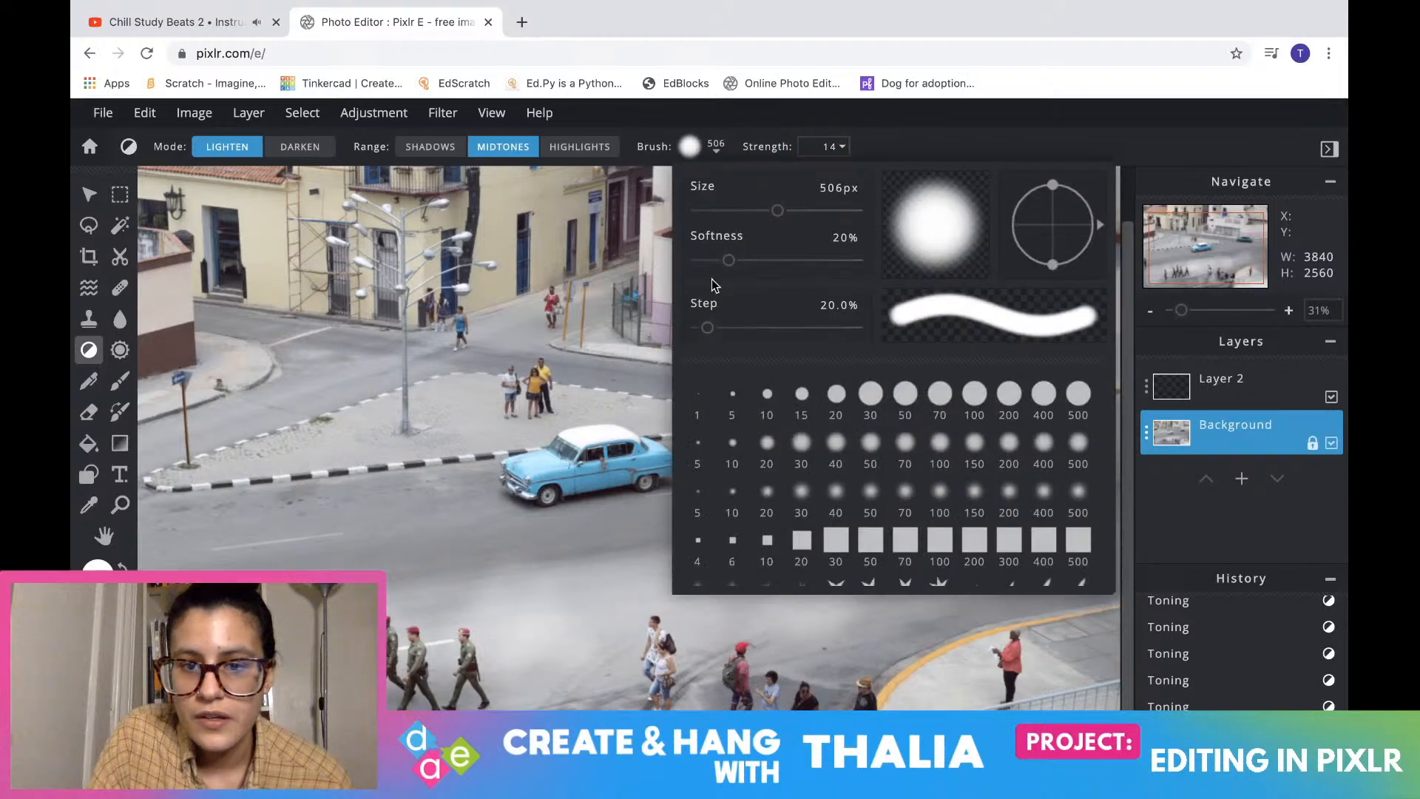
drag(729, 273, 738, 262)
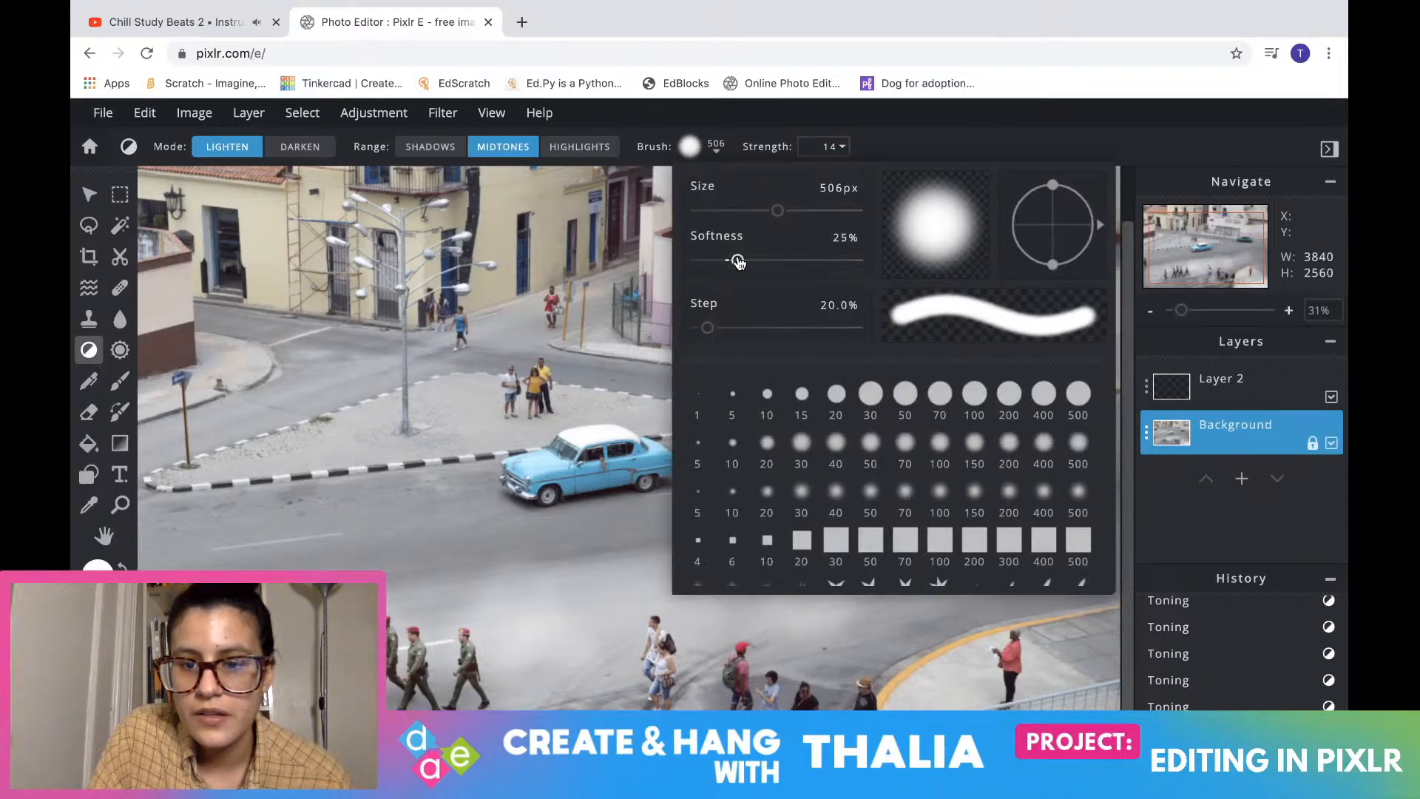
click(691, 147)
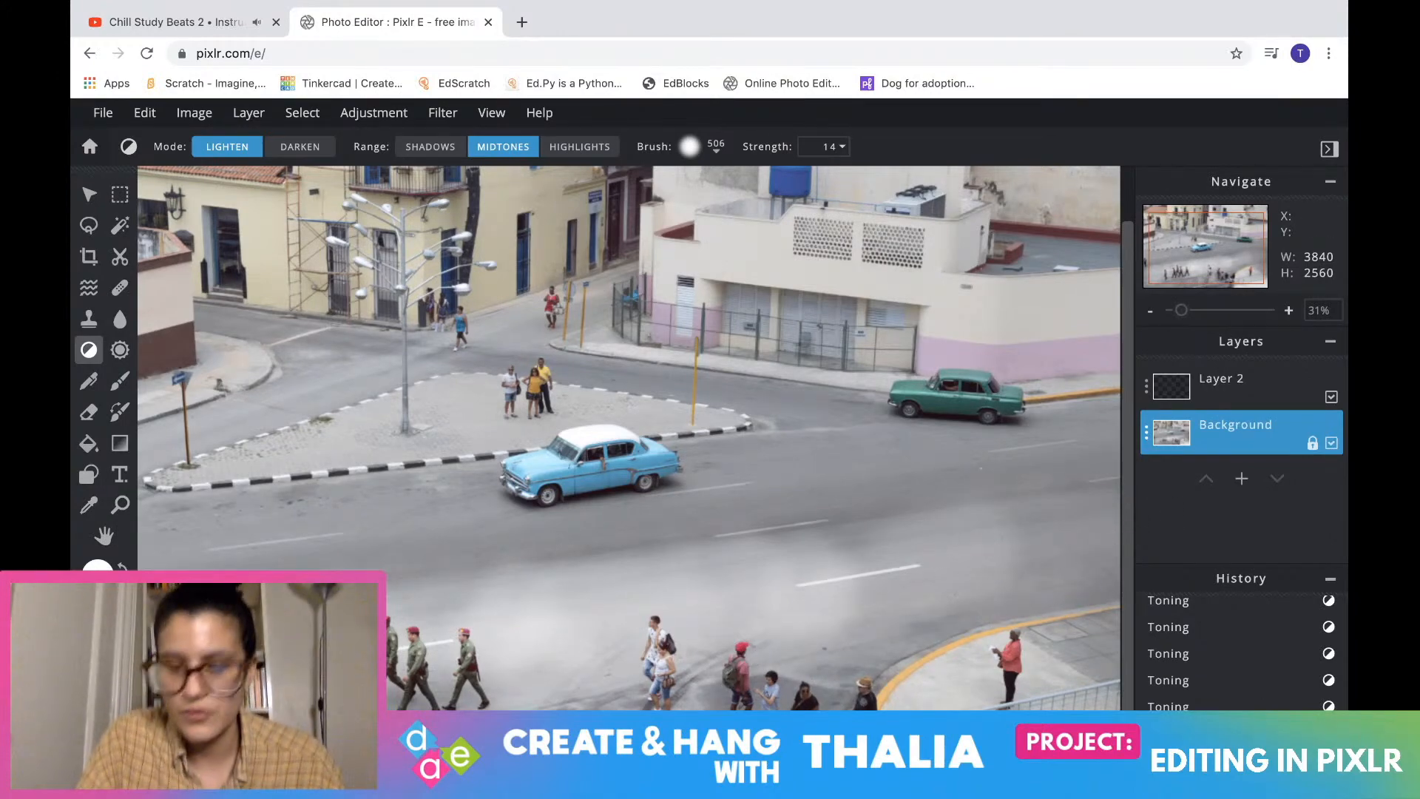
Undo the road lightening by stepping back through the history to the first Toning stroke after the Deselect entry
key(Delete)
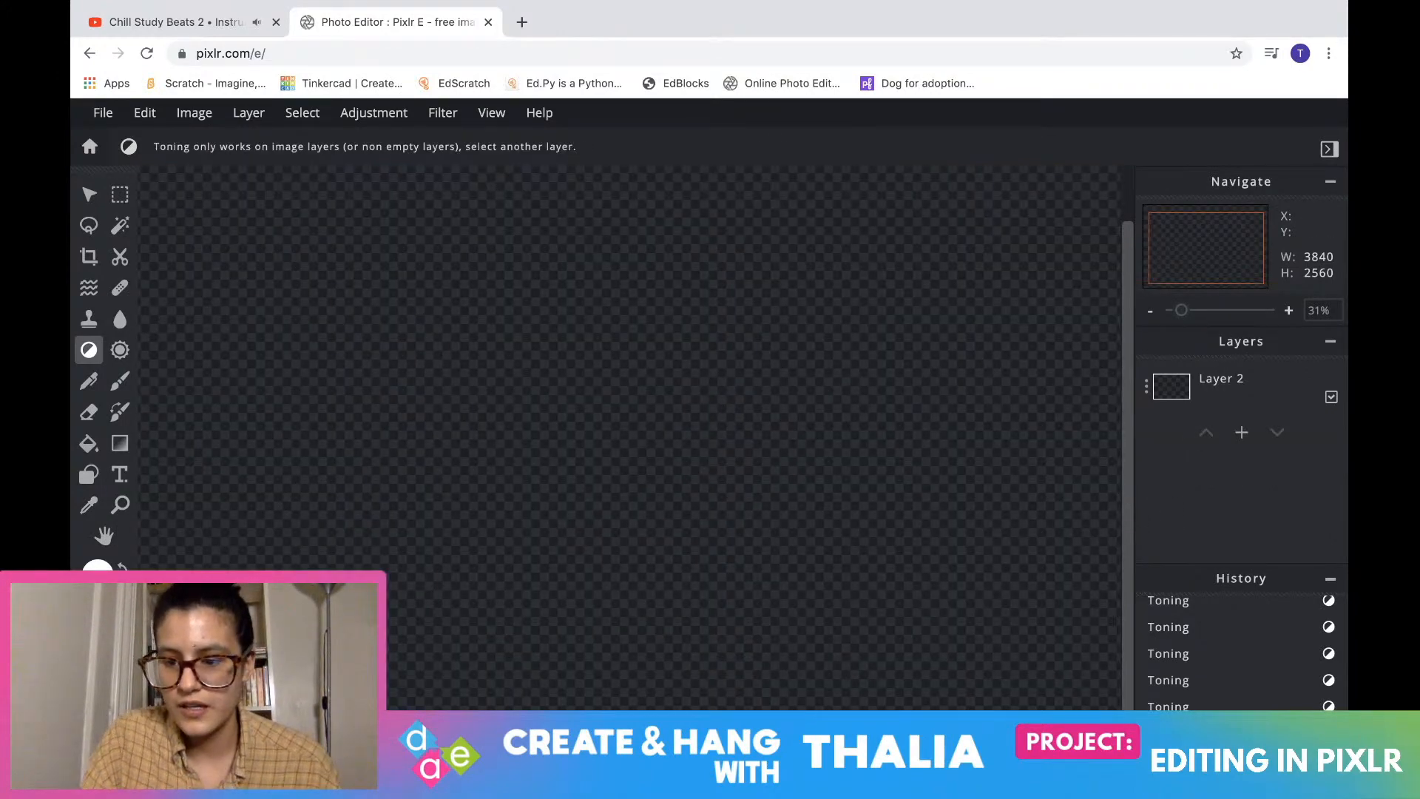
key(ctrl+z)
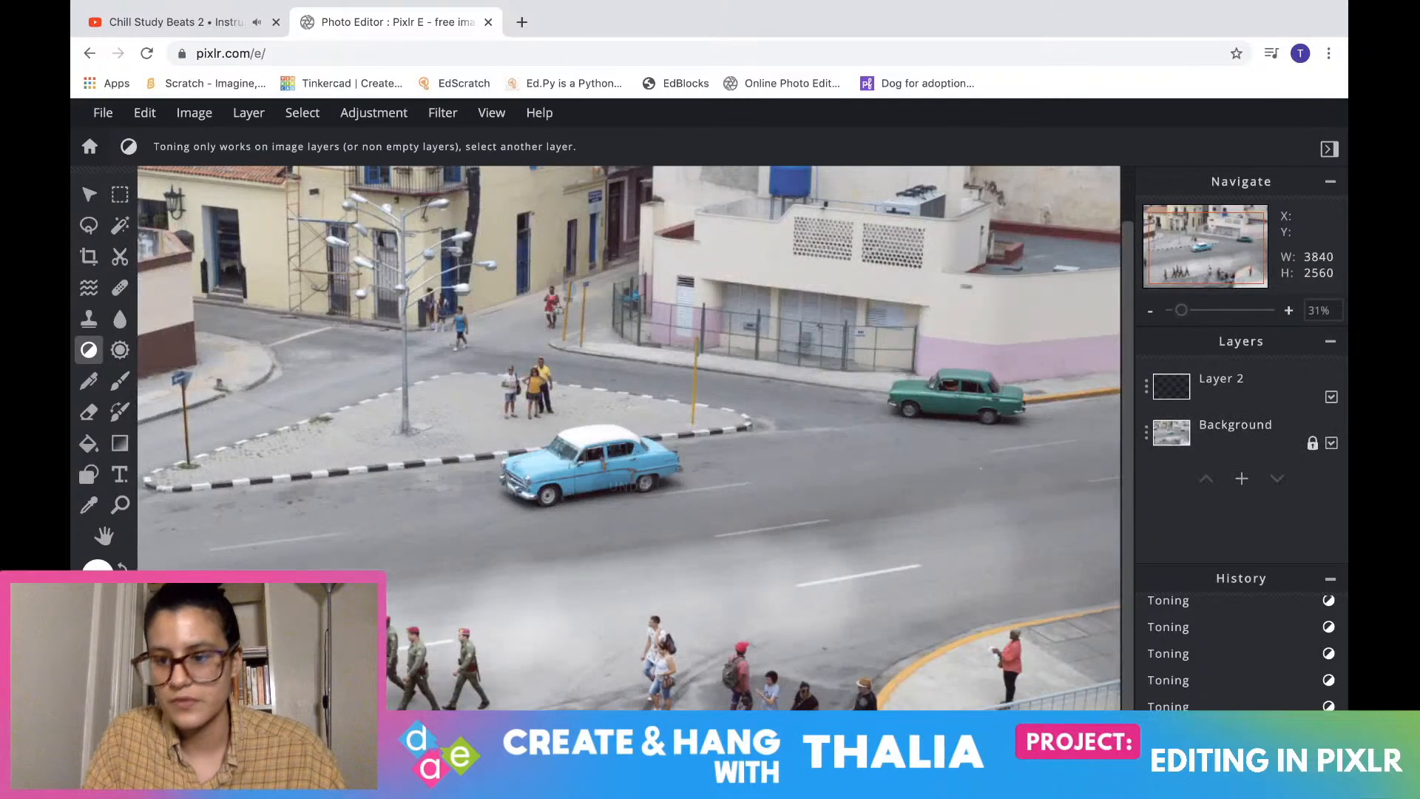
click(1263, 678)
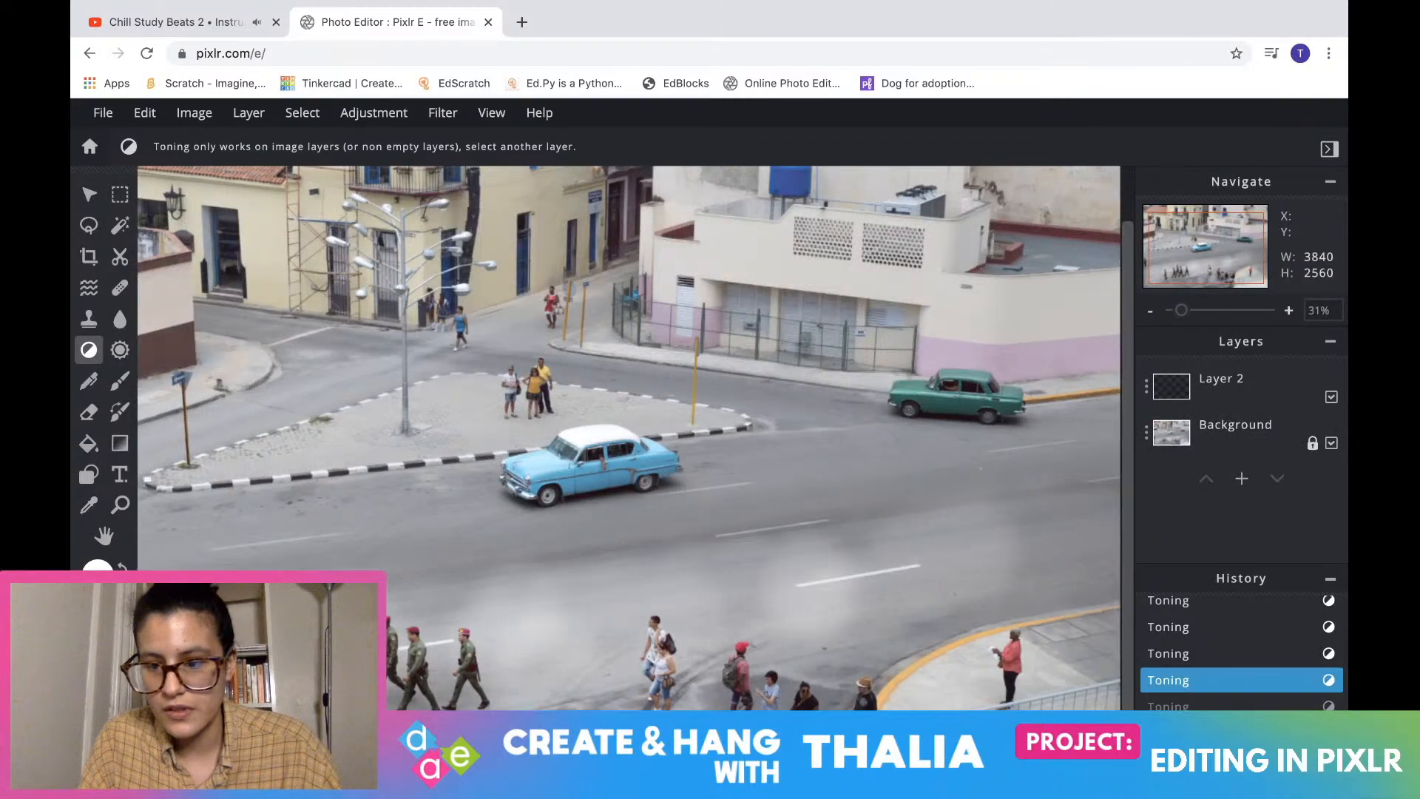
key(ctrl+y)
click(1199, 652)
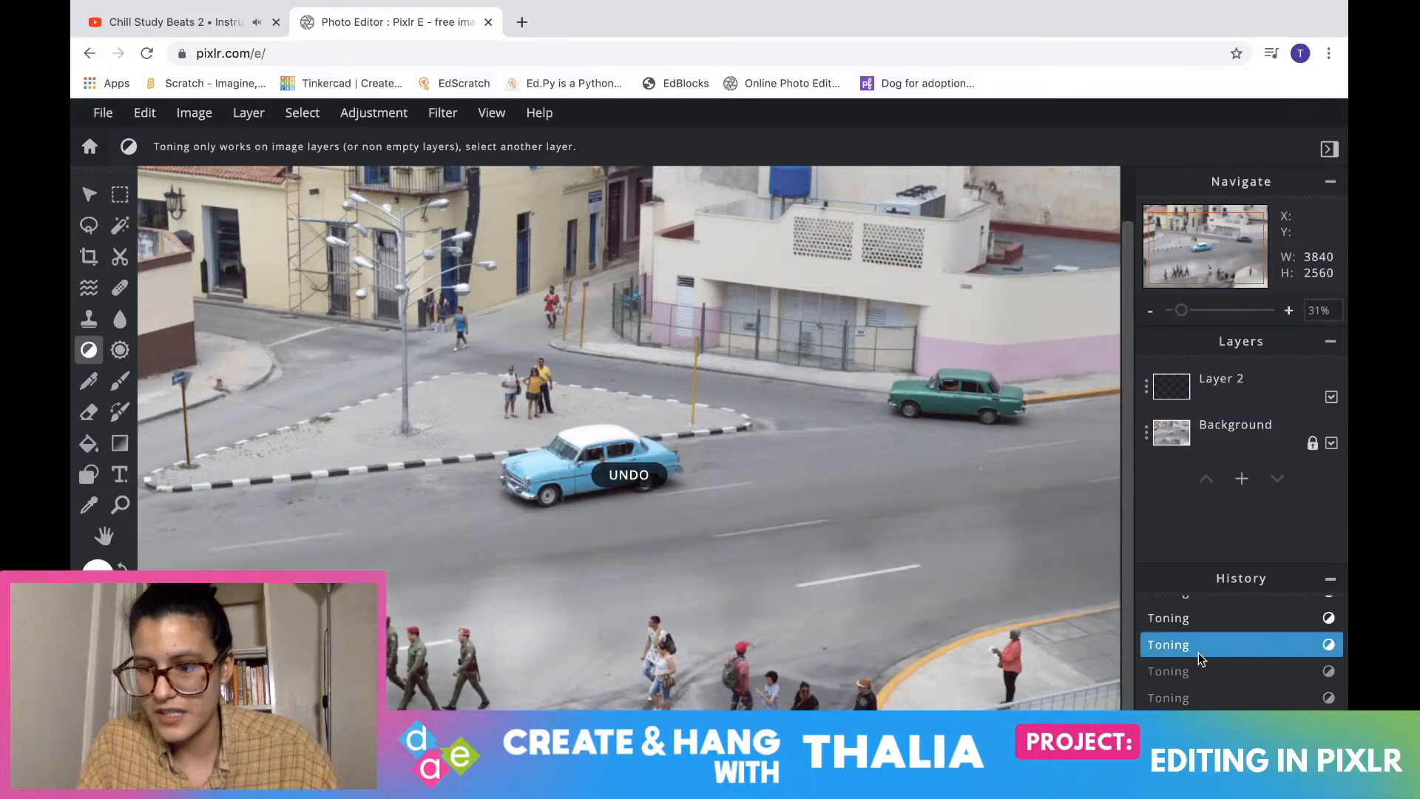
key(ctrl+y)
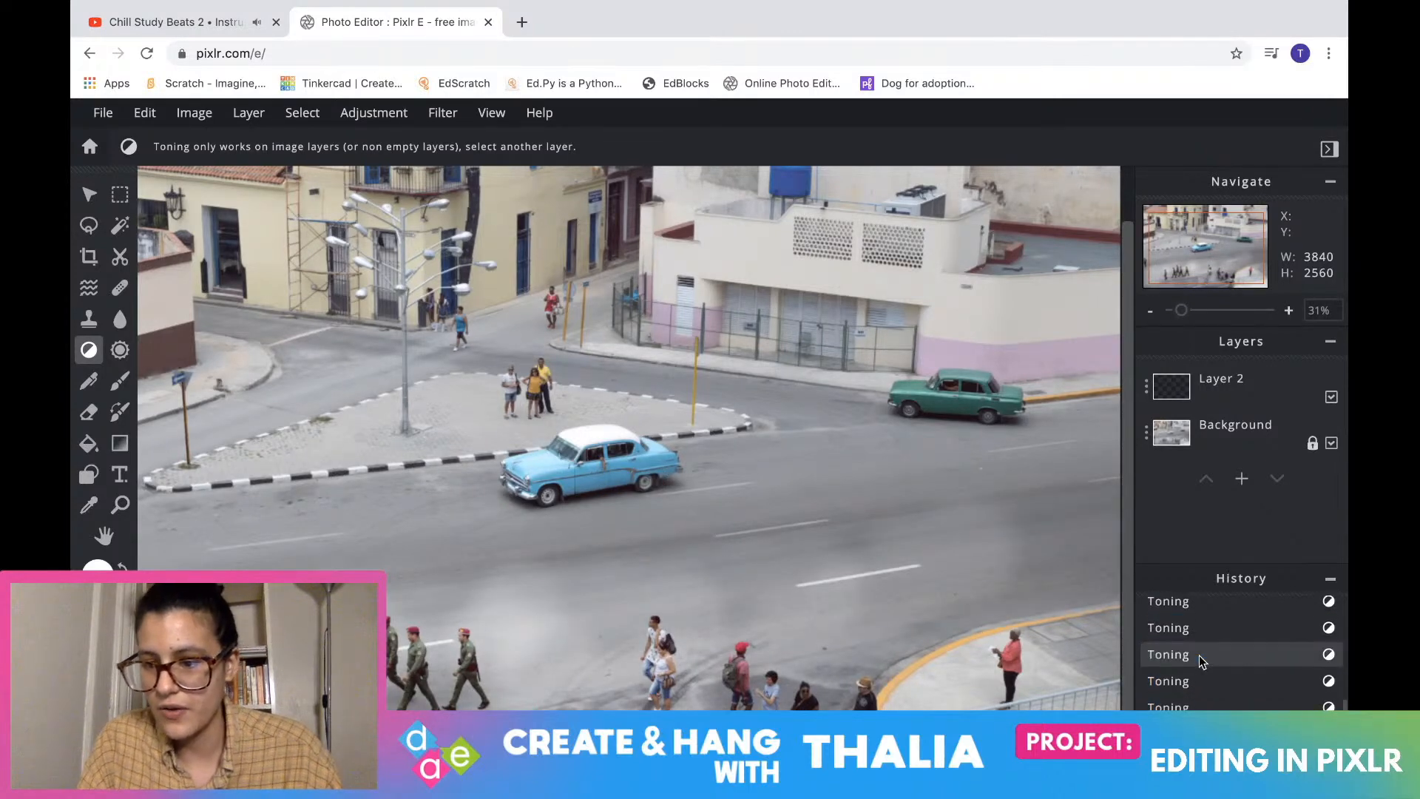
click(1200, 658)
click(1199, 658)
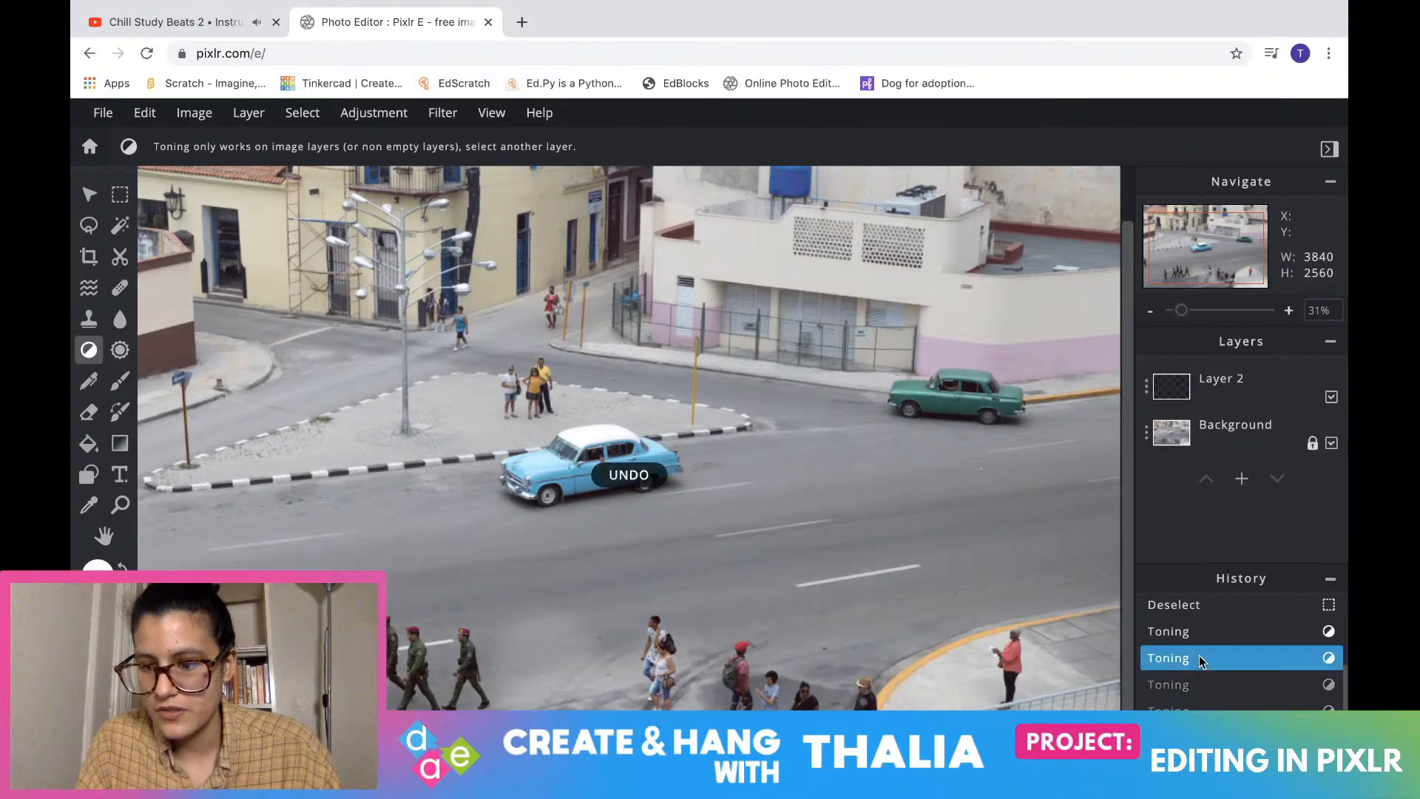
click(1192, 632)
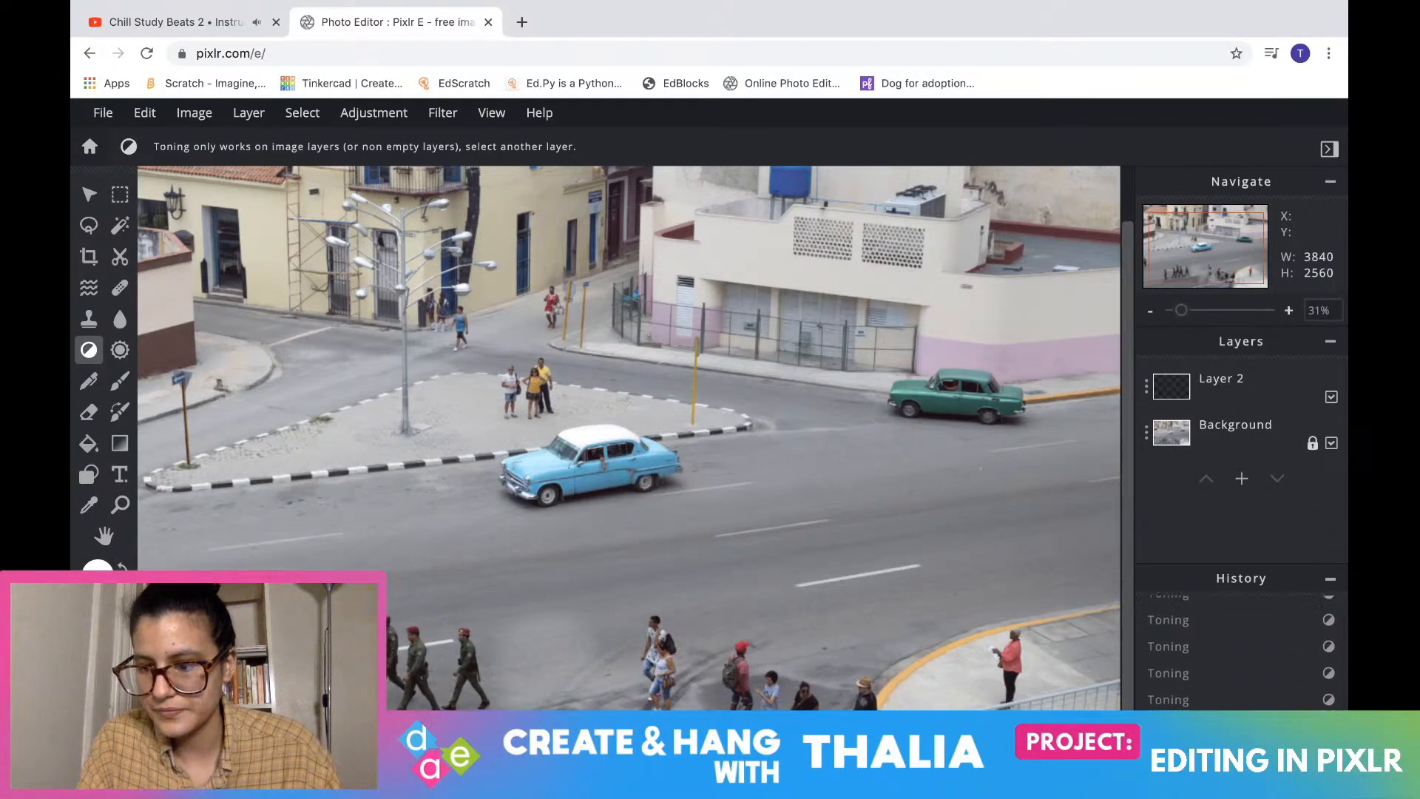
scroll(1258, 663, up, 5)
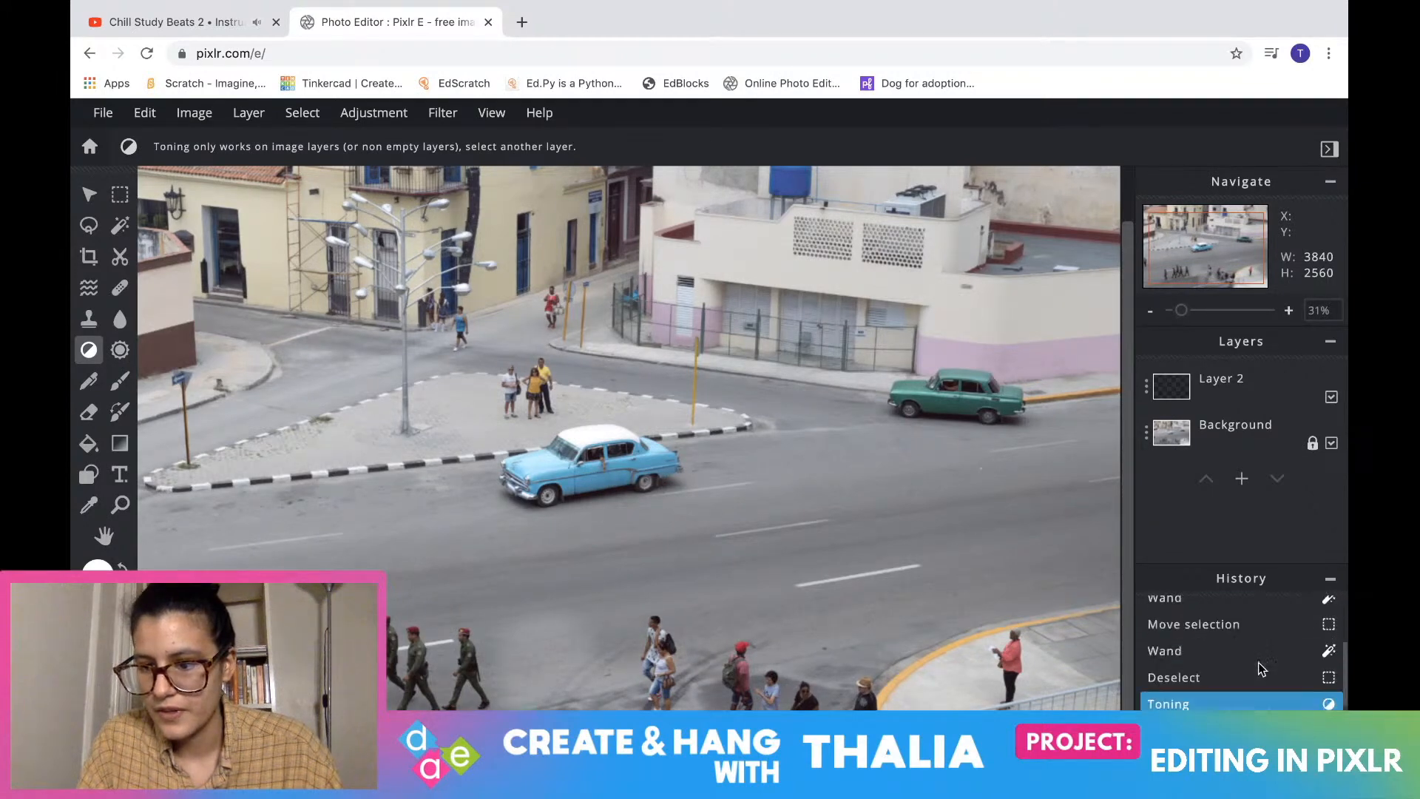
scroll(1258, 663, down, 3)
scroll(1258, 662, down, 1)
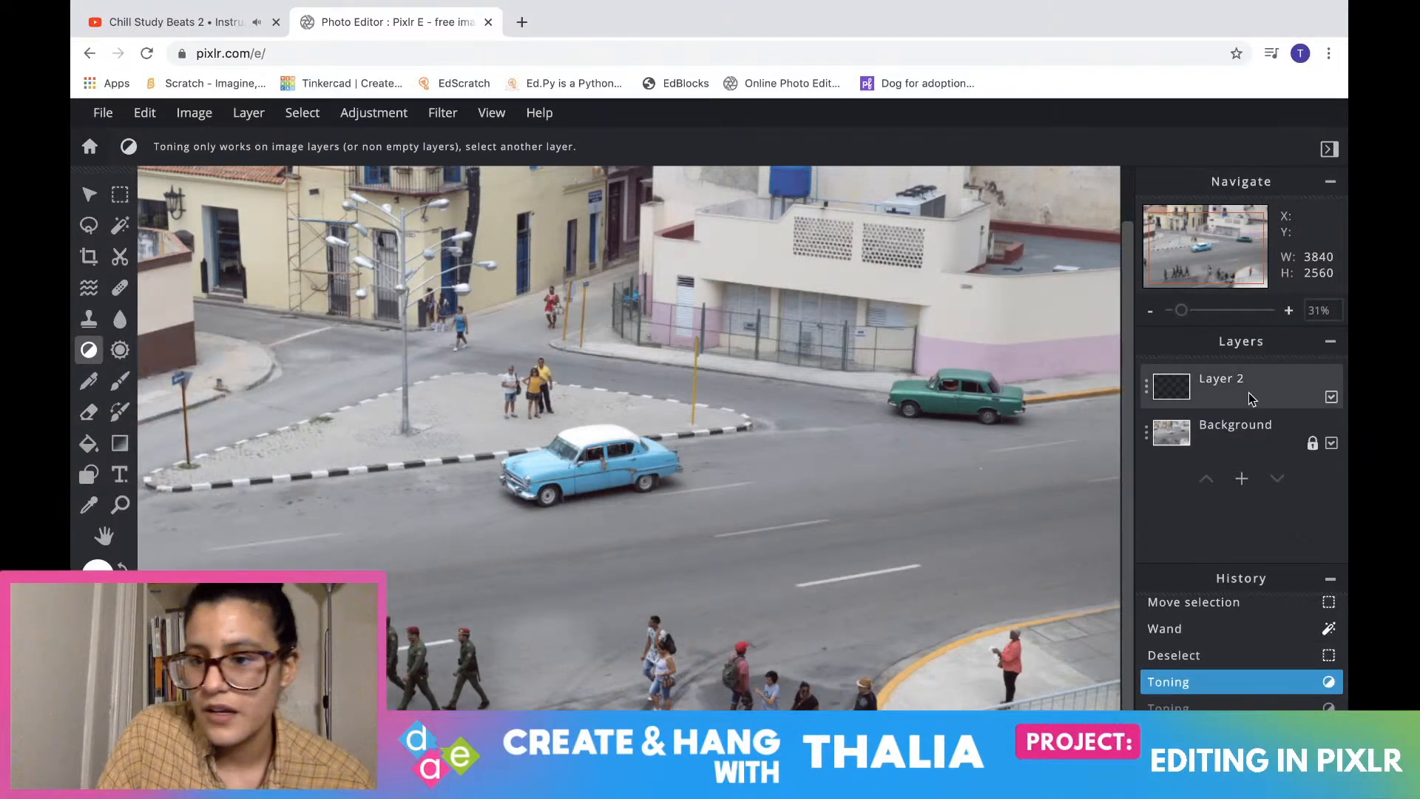
Select the Background layer for toning and enlarge the brush to 723 px
click(1235, 430)
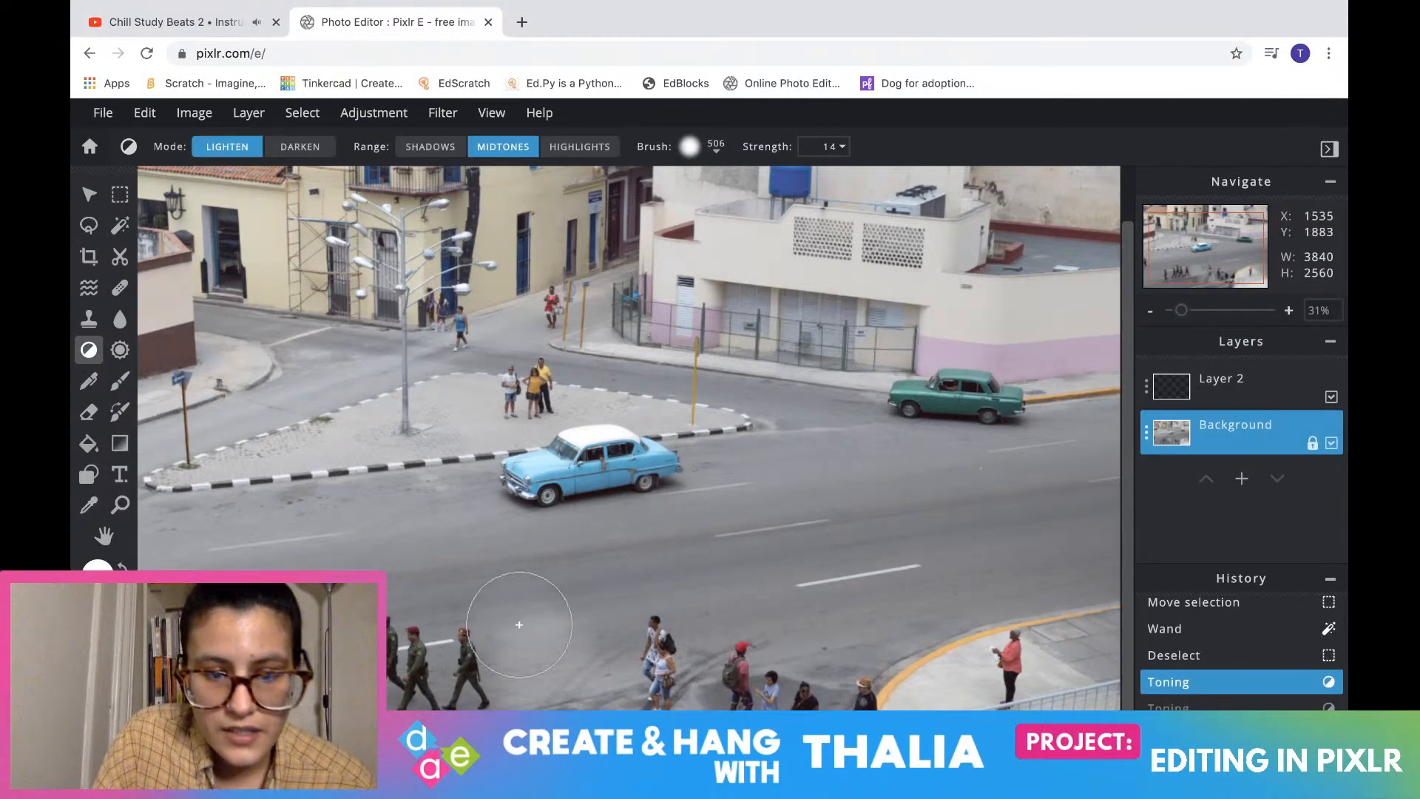
click(166, 655)
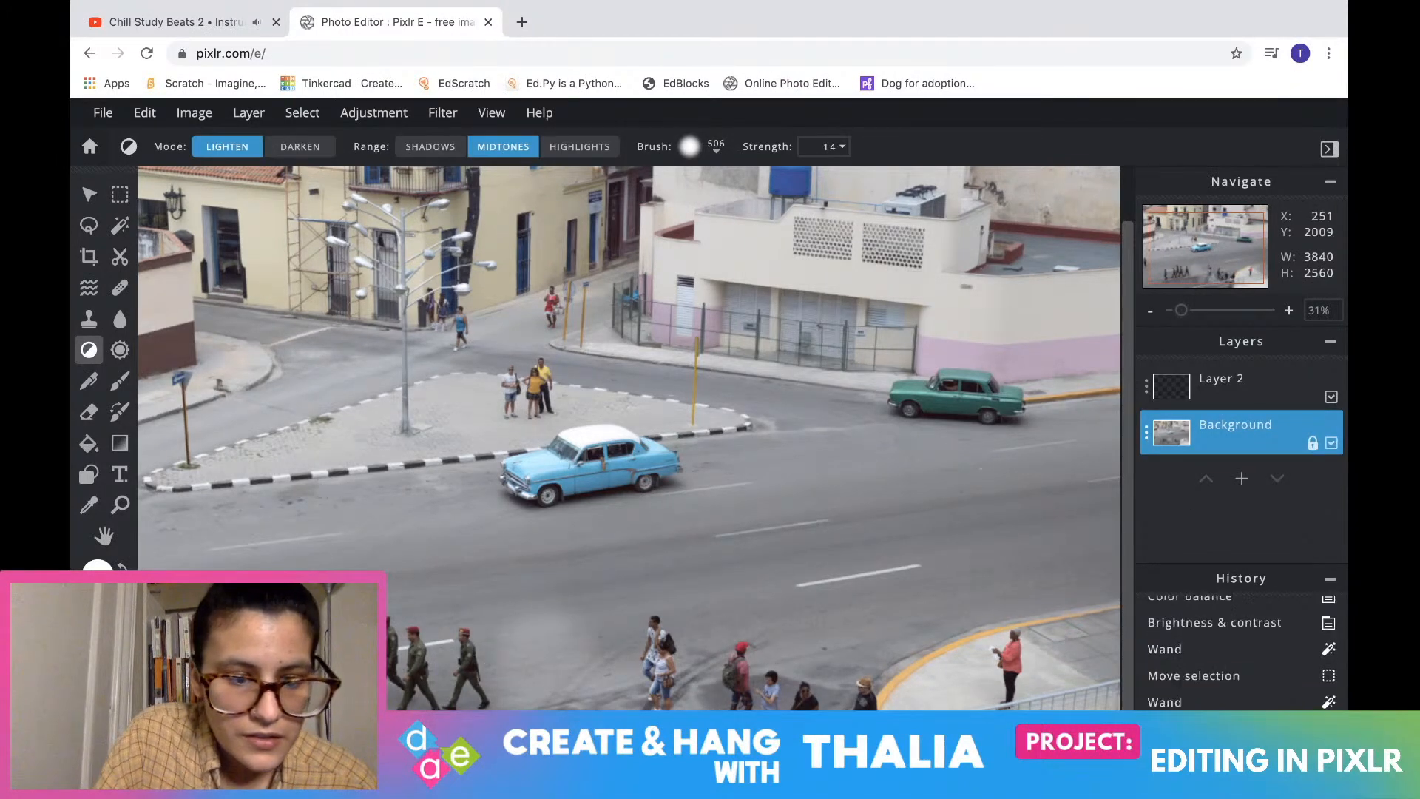
click(717, 148)
drag(775, 209, 806, 215)
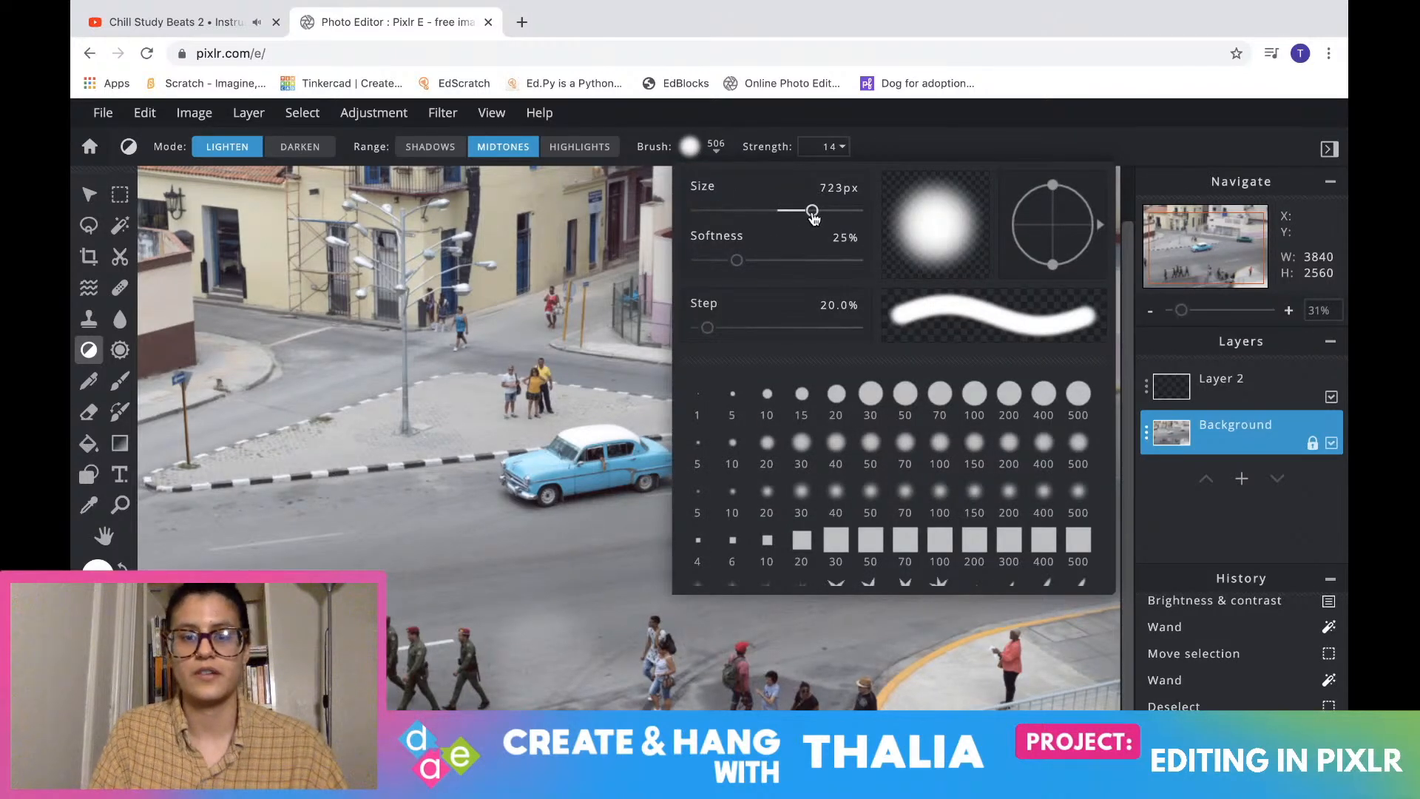
click(693, 150)
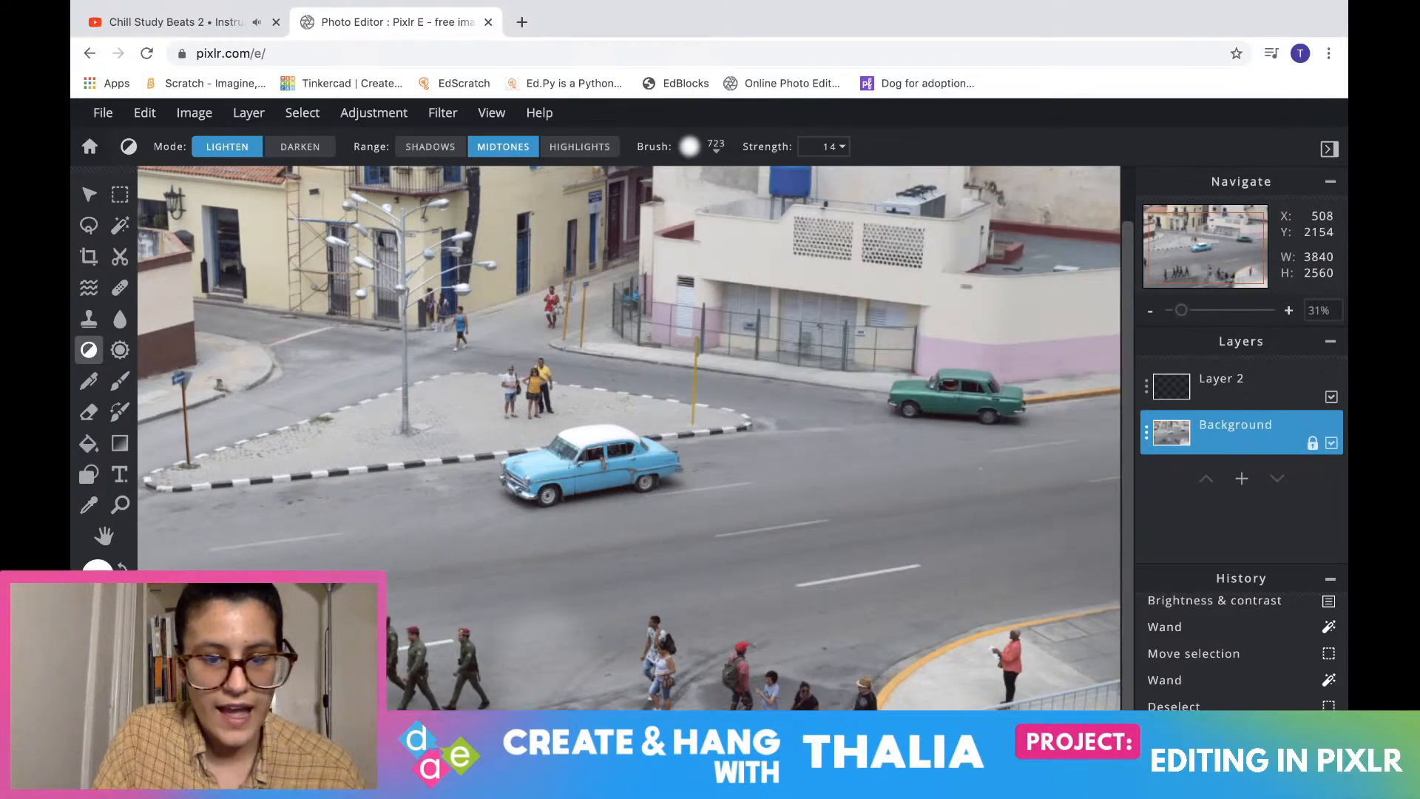
Lighten the midtones of the road from the soldiers across to the lane markings above the yellow curb
click(427, 632)
drag(539, 627, 595, 609)
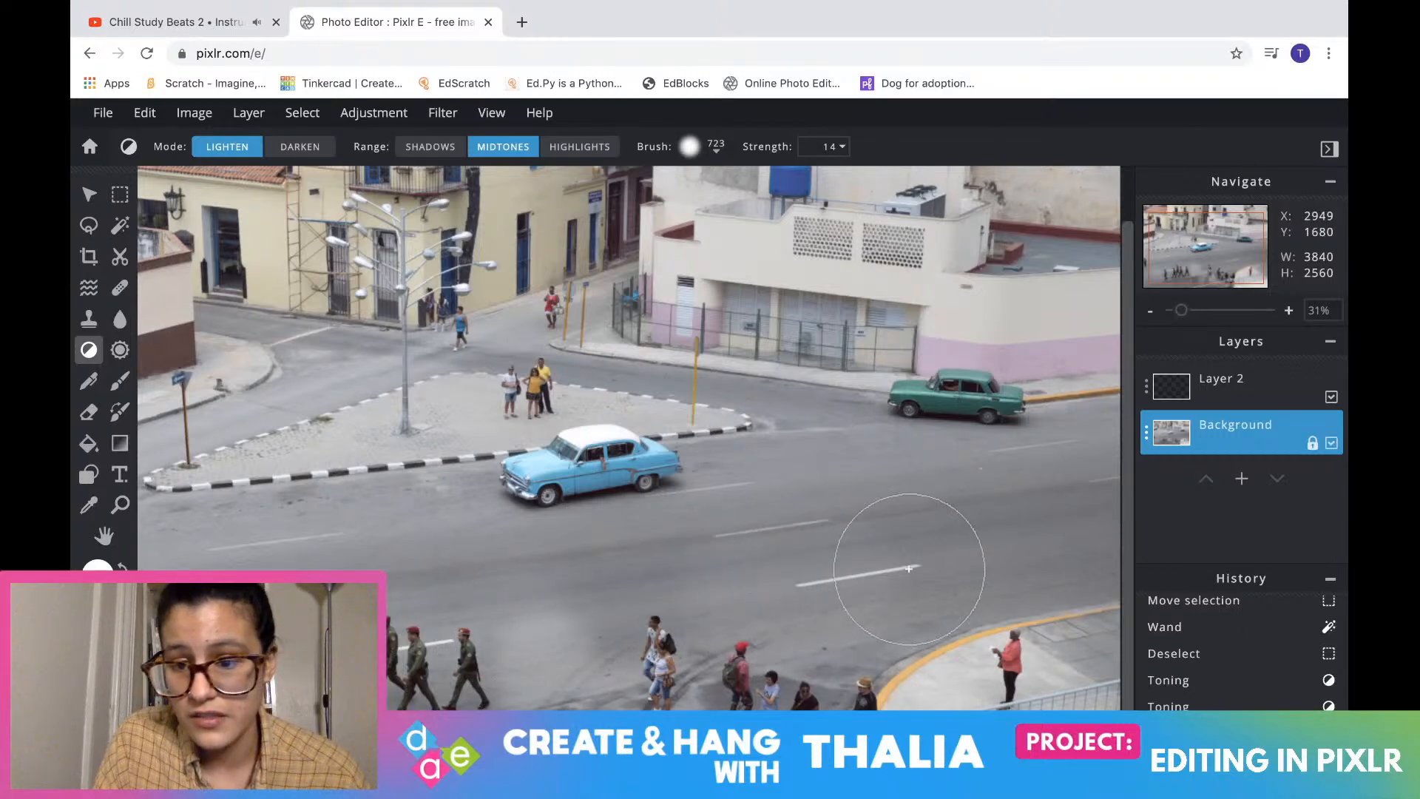
click(1085, 527)
drag(1021, 549, 819, 591)
drag(666, 601, 536, 596)
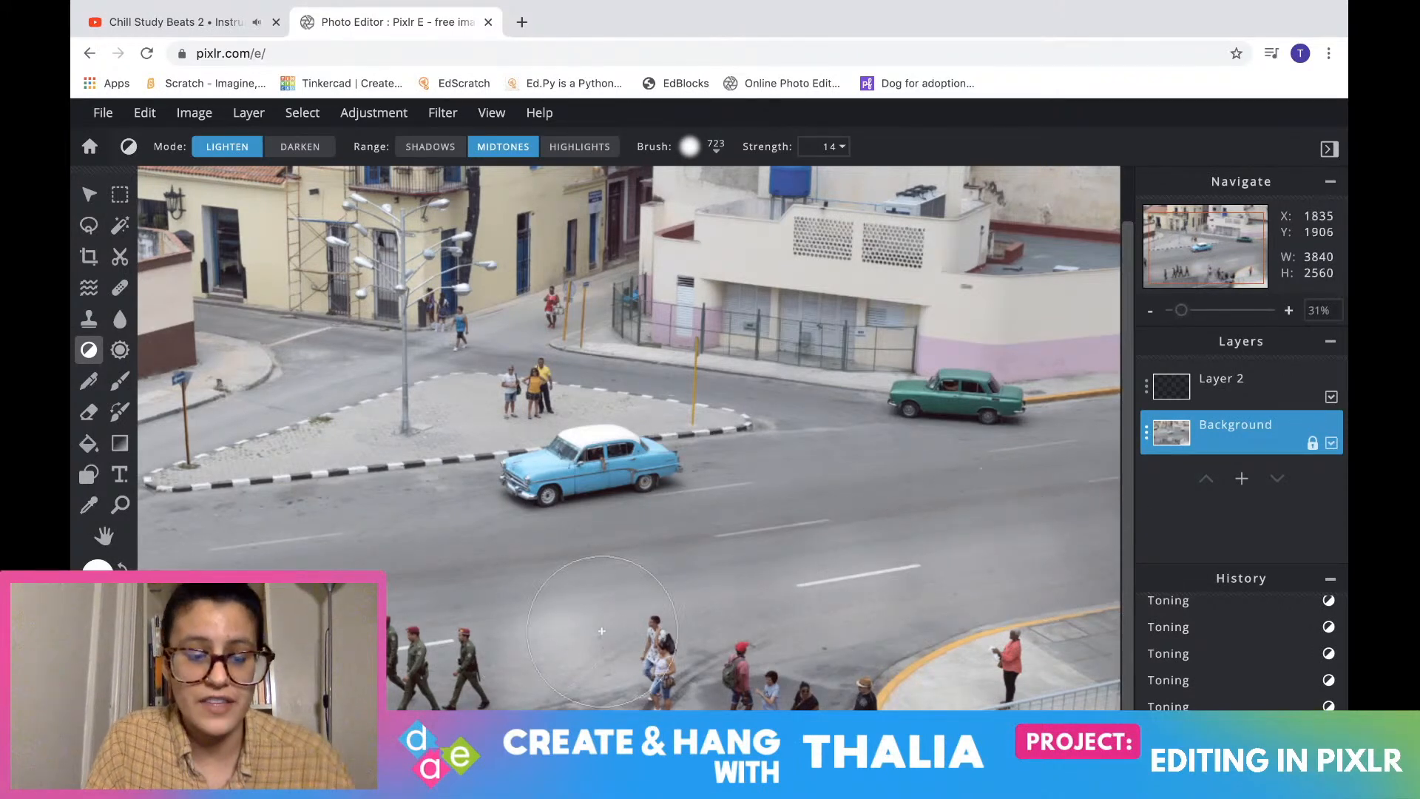
Undo the last lightening strokes and brush the road above the yellow curb lighter again
key(ctrl+z)
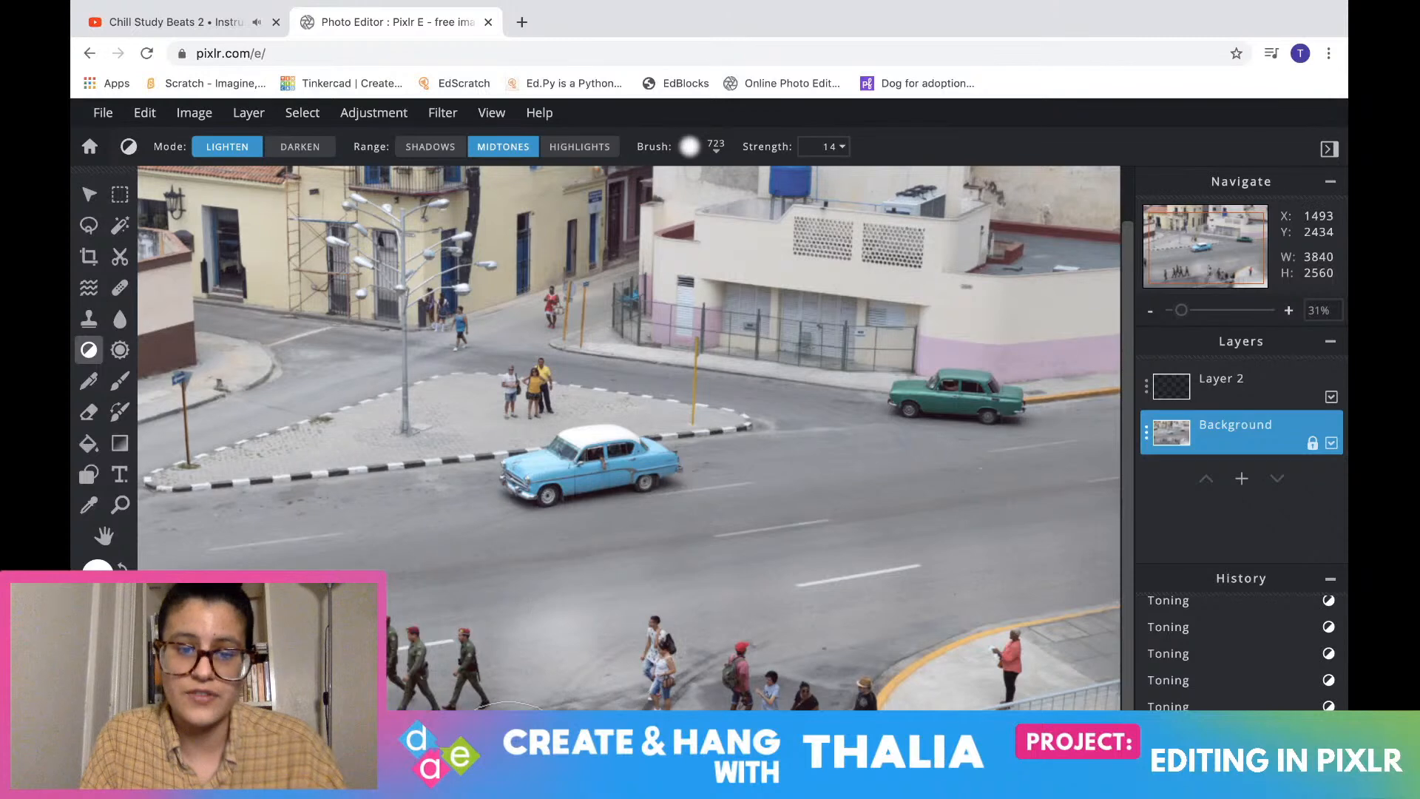
key(ctrl+z)
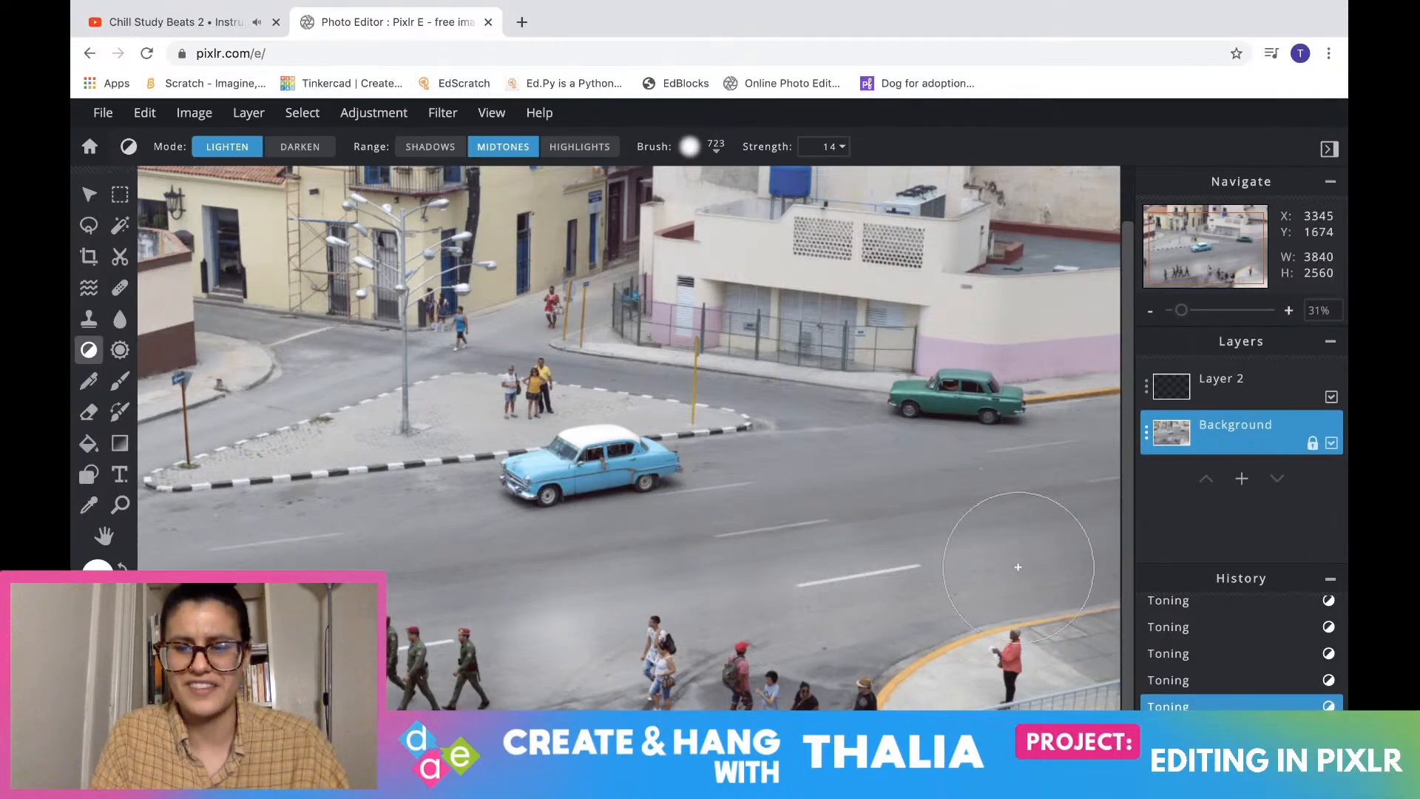
mouse_move(1085, 549)
mouse_down()
mouse_move(986, 549)
mouse_move(1045, 543)
mouse_up()
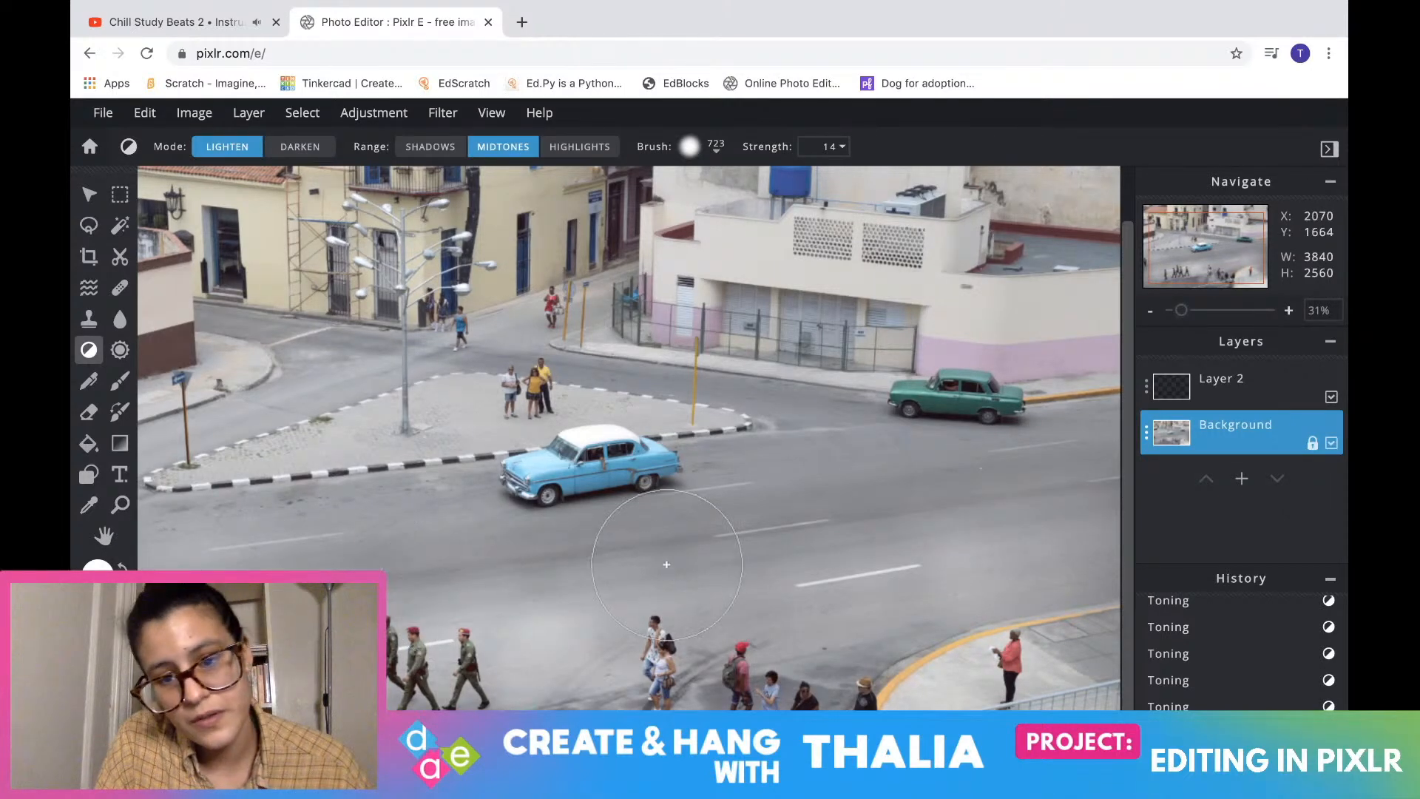
key(XF86AudioLowerVolume)
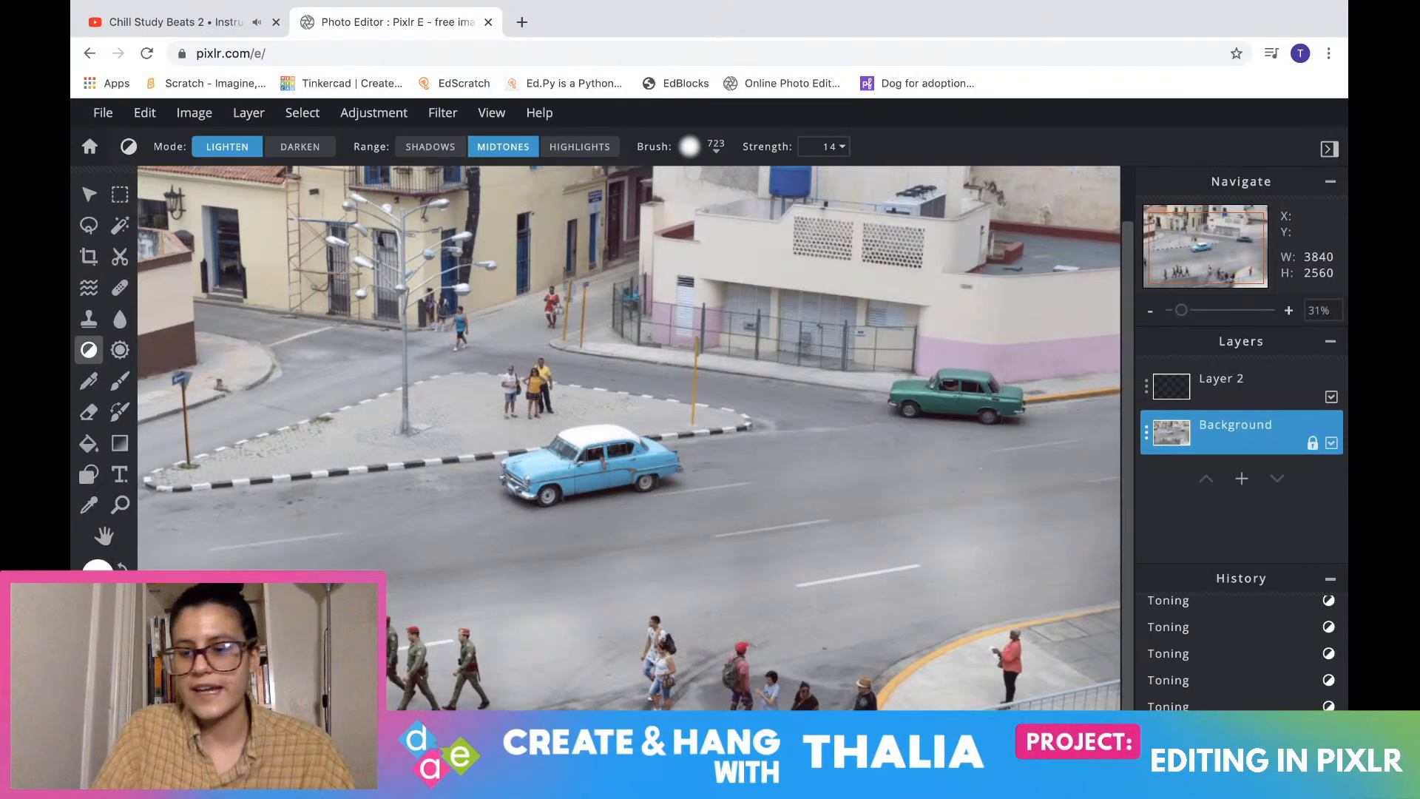
Revert the photo to the earliest Toning entry still available in the history
scroll(1291, 612, up, 1)
scroll(1293, 613, up, 1)
click(1292, 614)
scroll(1292, 613, up, 2)
scroll(1290, 613, up, 3)
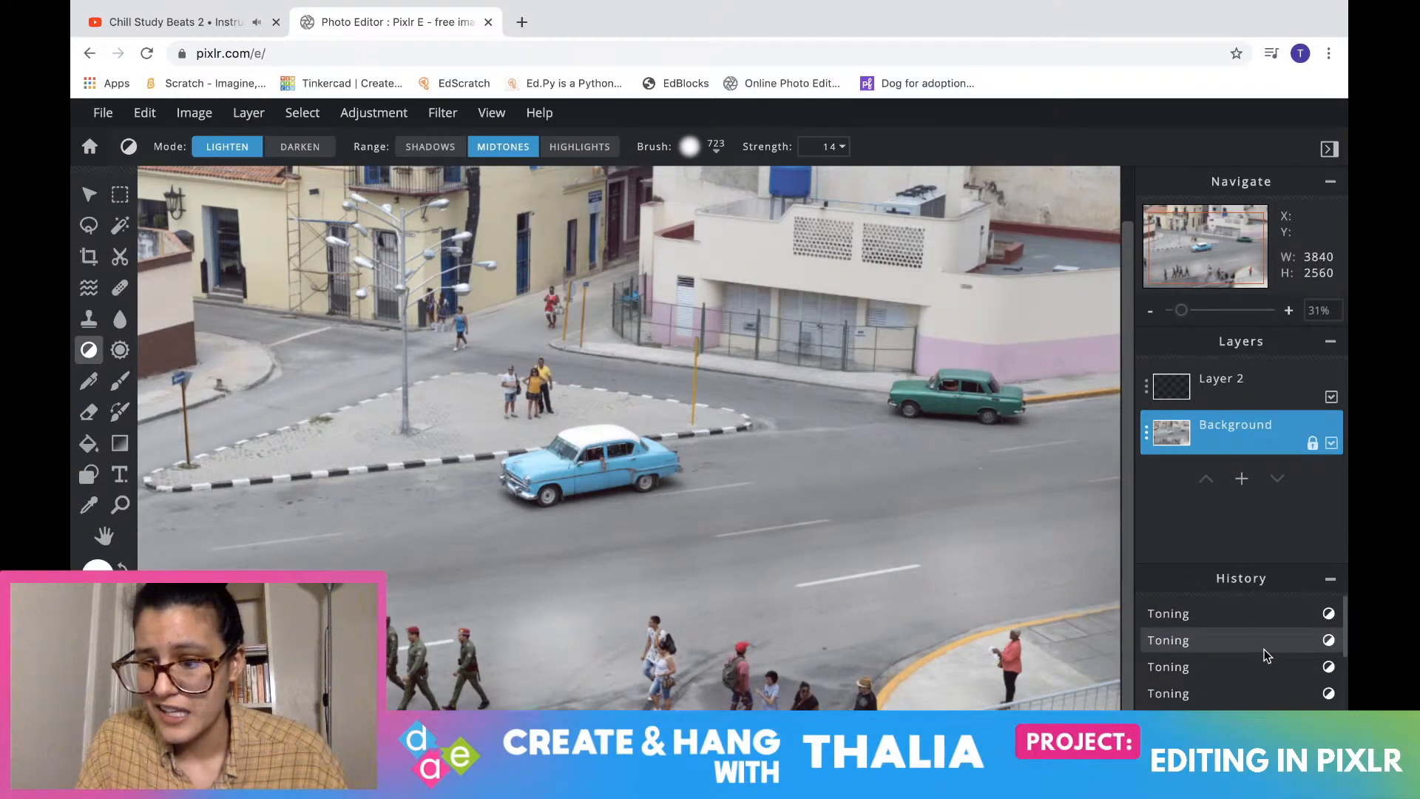
click(1252, 619)
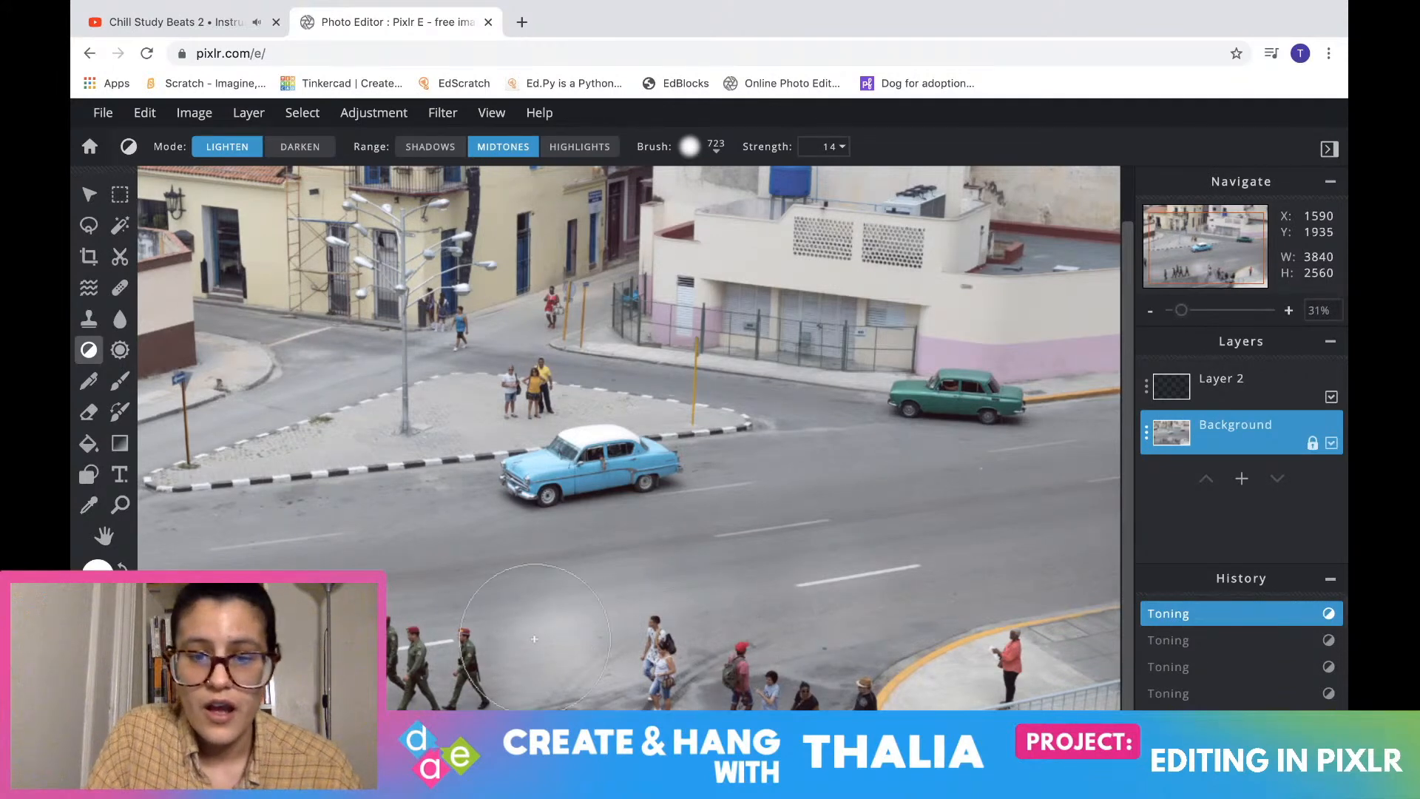
click(580, 613)
key(ctrl+z)
key(ctrl+z)
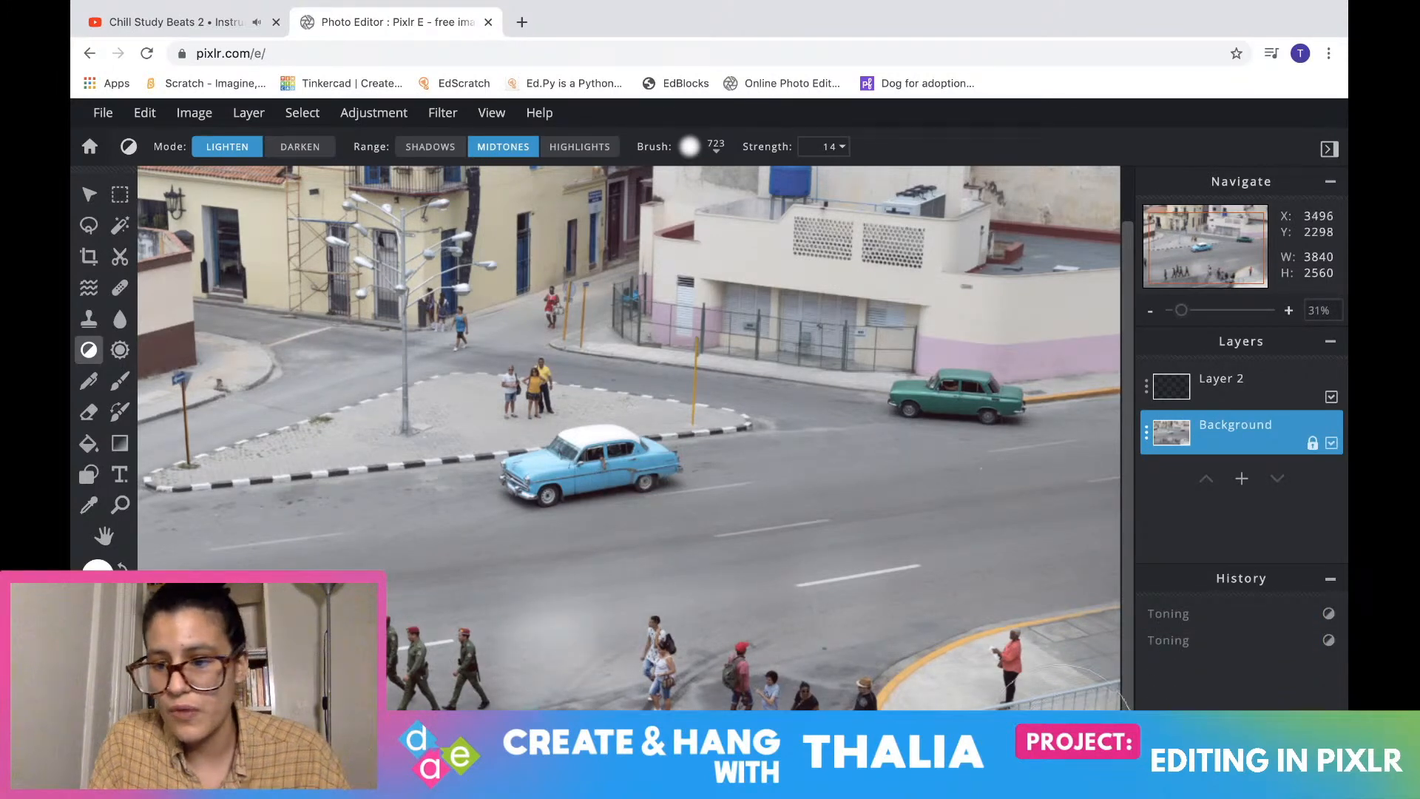
click(1203, 614)
key(Delete)
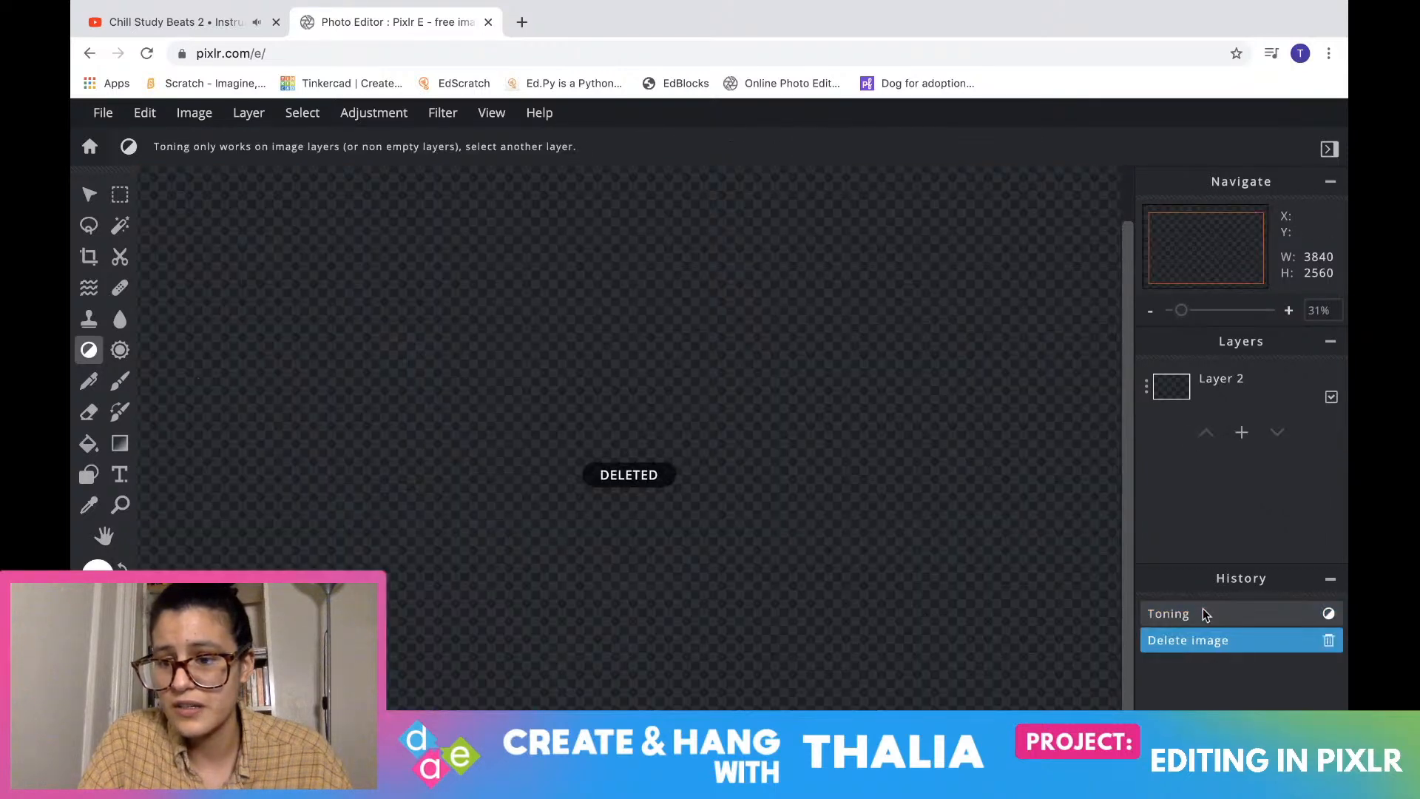
key(ctrl+z)
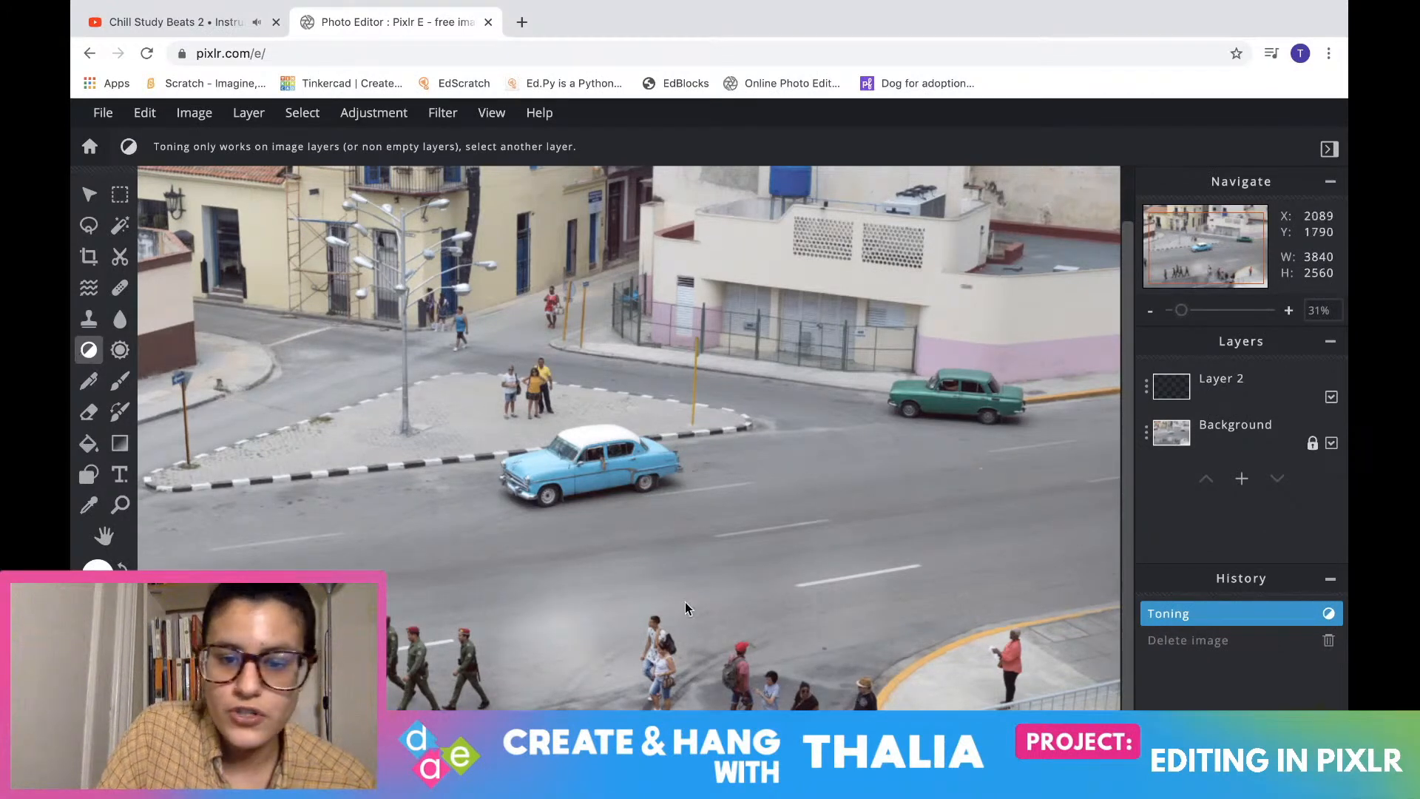
Reselect the Background layer and lighten the midtones of the road around the lane markings above the yellow curb
click(1219, 441)
click(1217, 437)
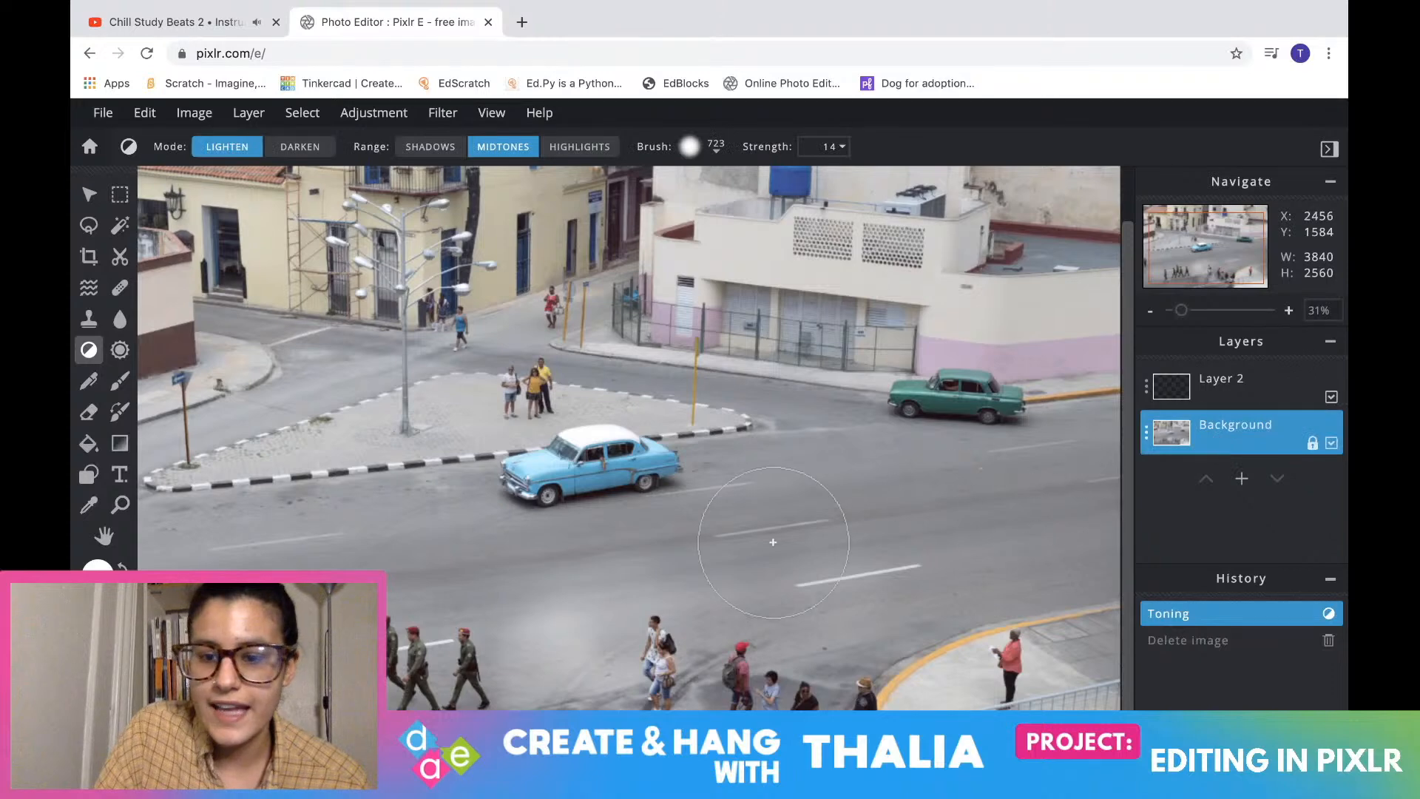
click(1065, 549)
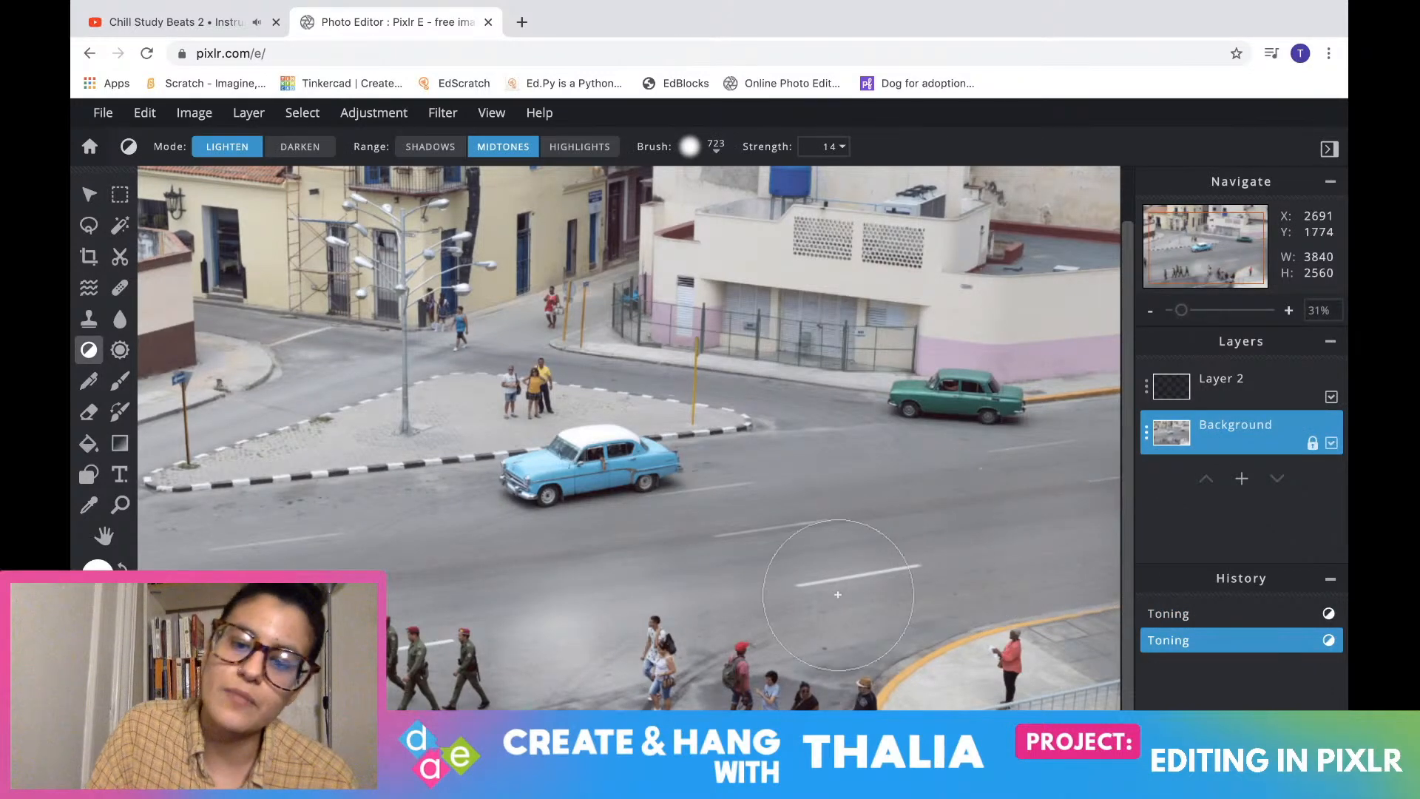
click(809, 595)
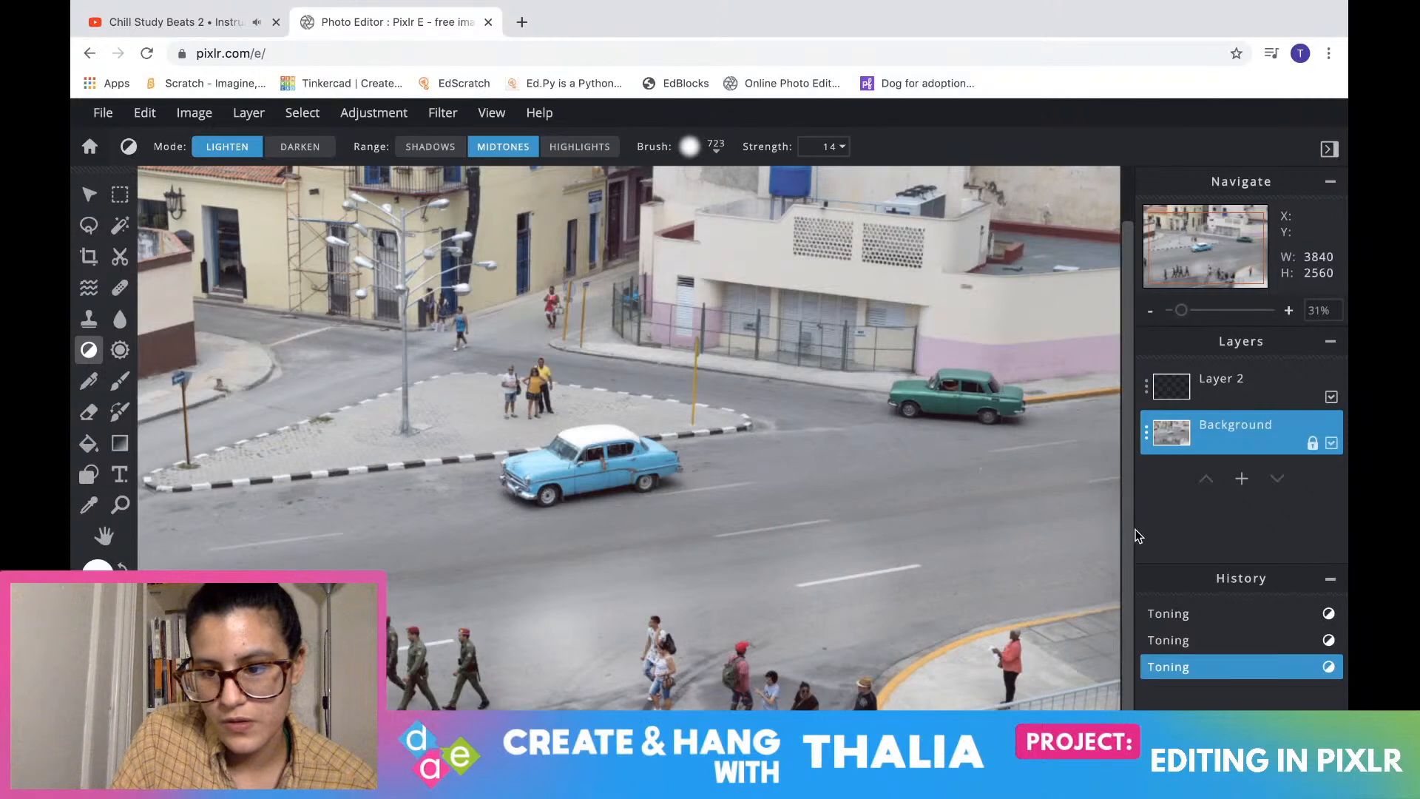
click(875, 519)
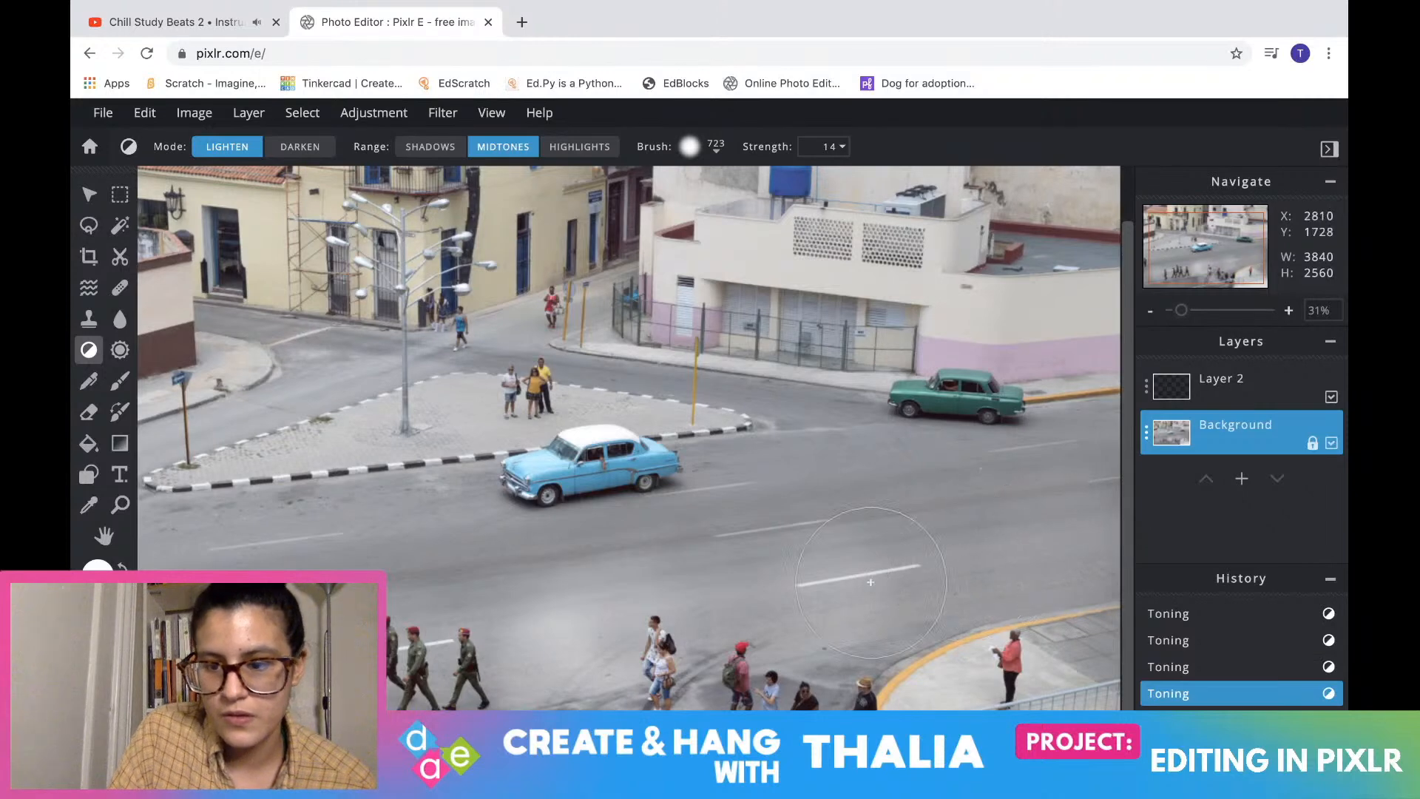
Compare the road with the earliest Toning entry in the history and restore the latest entry
click(1289, 618)
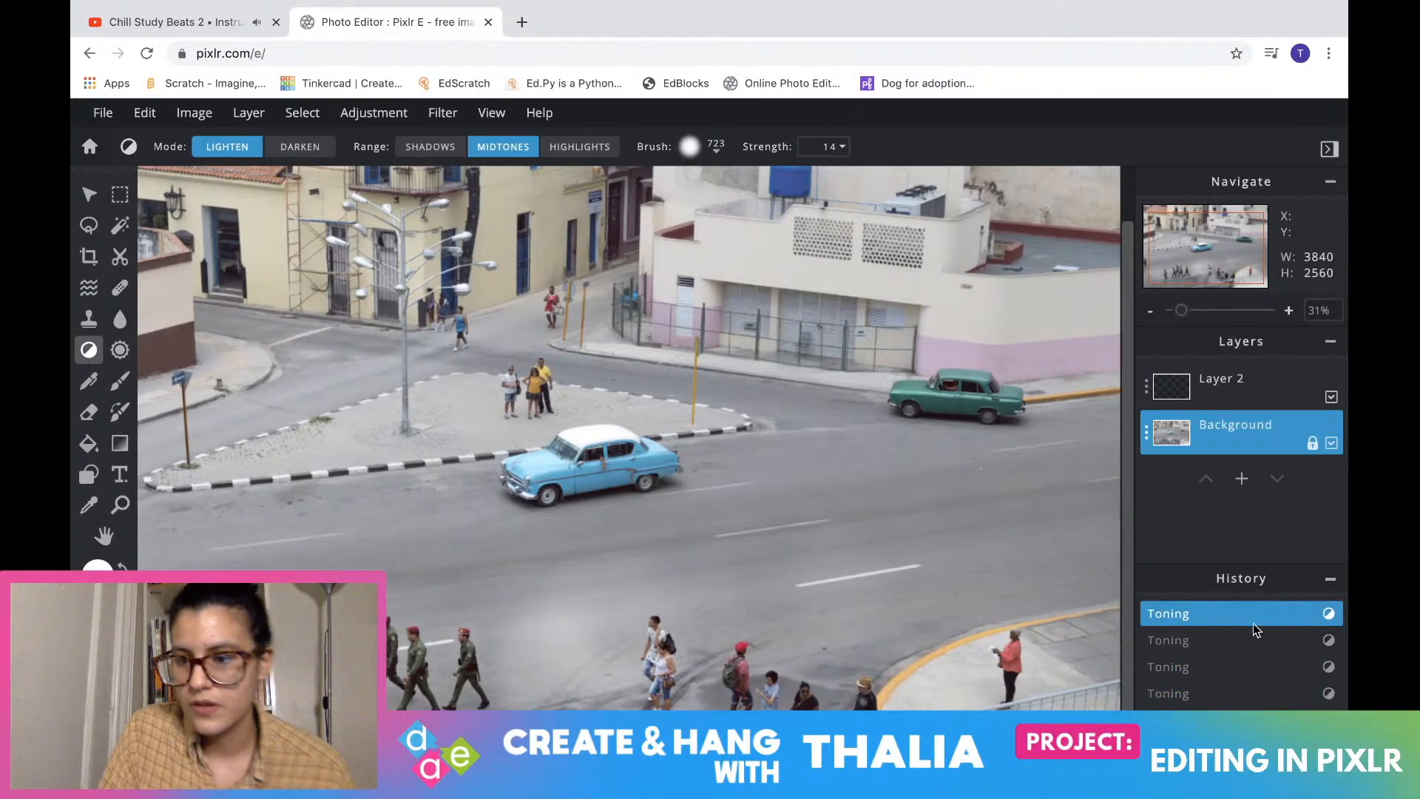
click(1331, 578)
click(1331, 783)
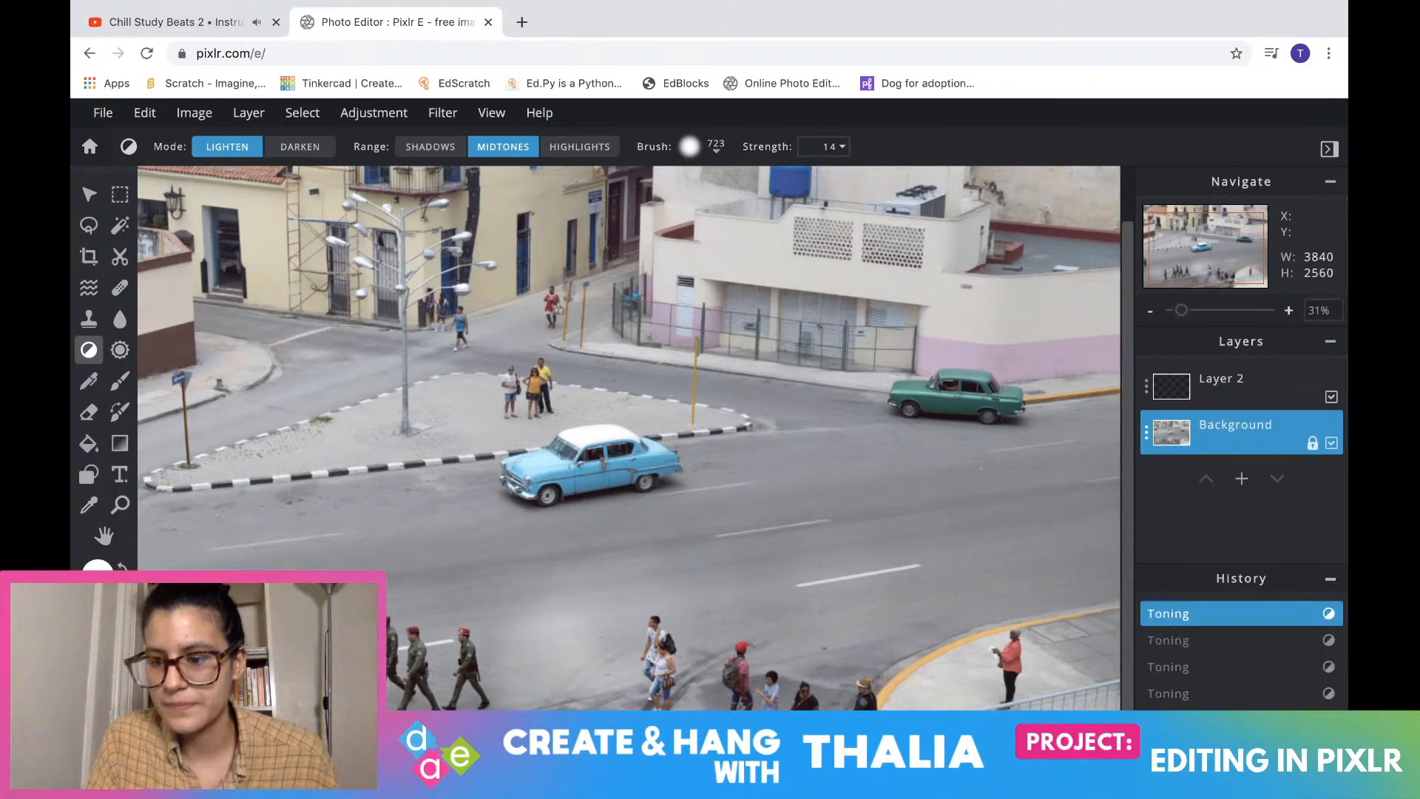
click(1198, 694)
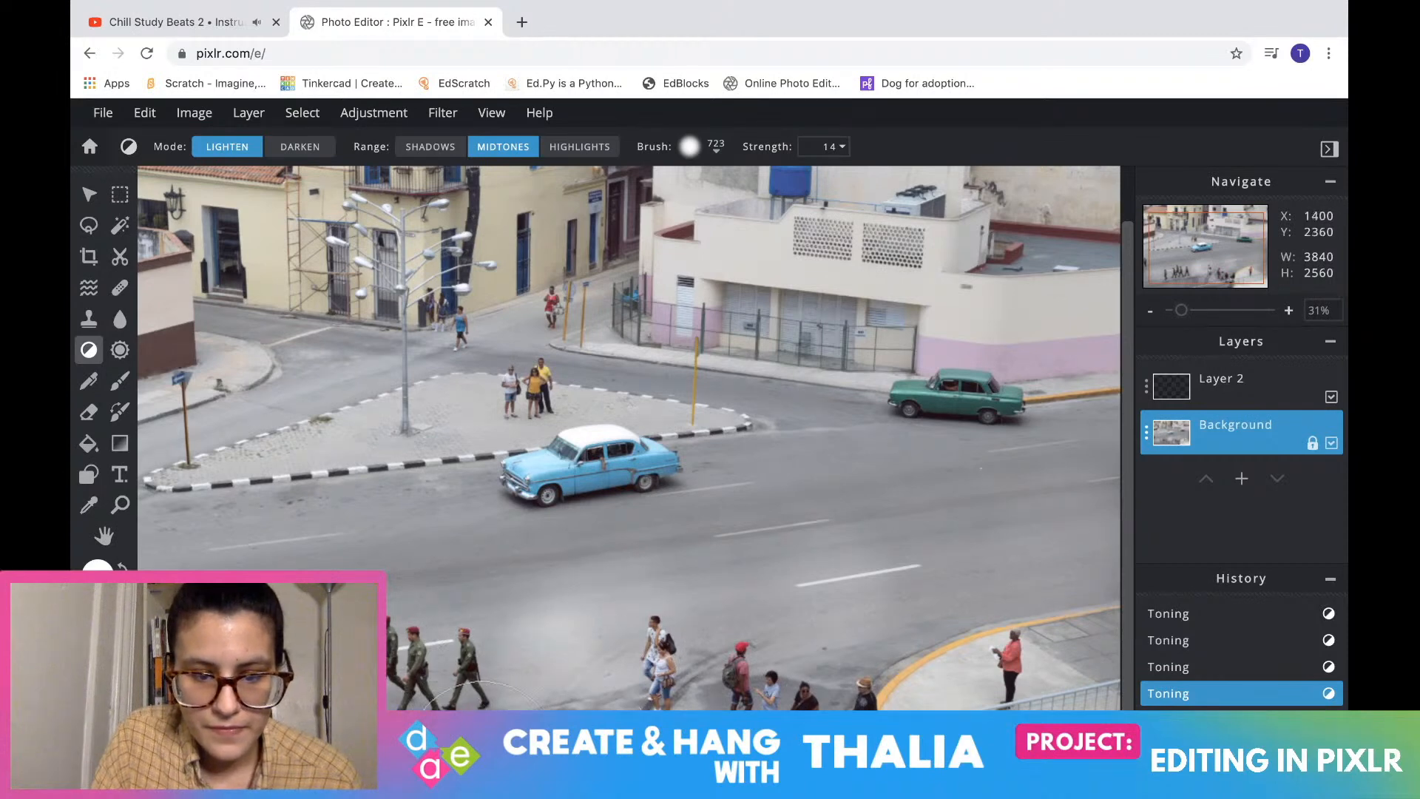
Switch Toning to Darken for the bright road patch between the soldiers and the walking couple, and reduce the brush size to 76 px
click(393, 707)
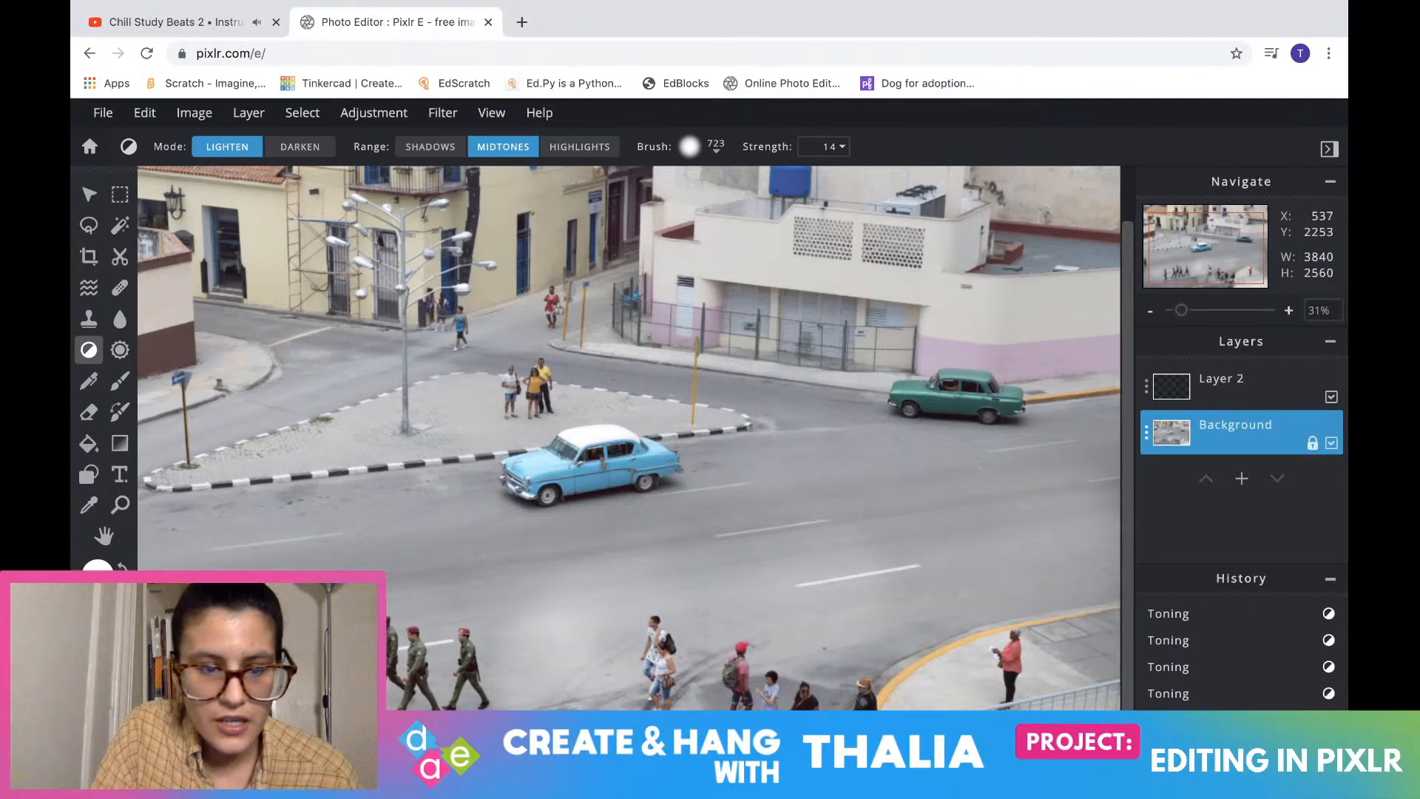
click(328, 381)
click(319, 153)
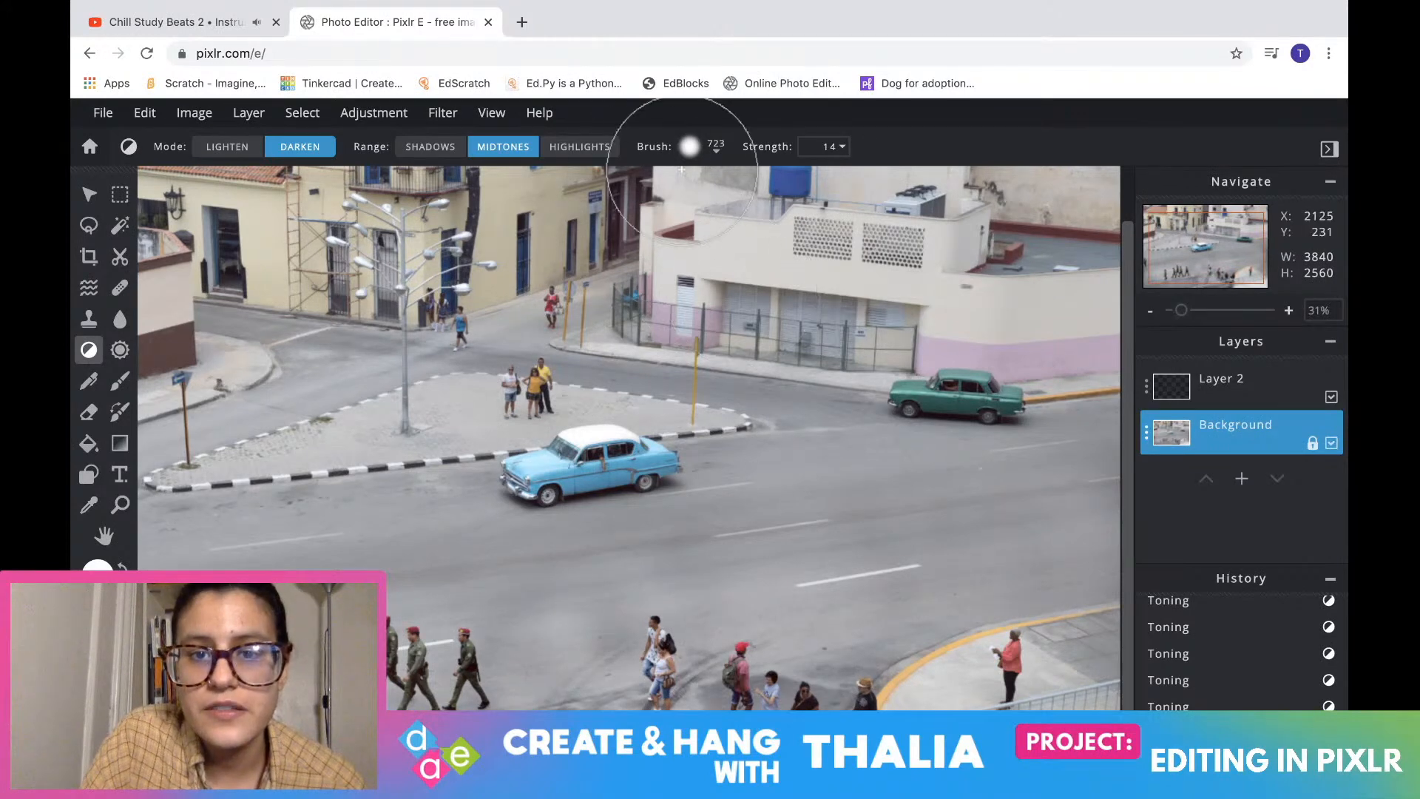
click(716, 151)
drag(734, 211, 704, 211)
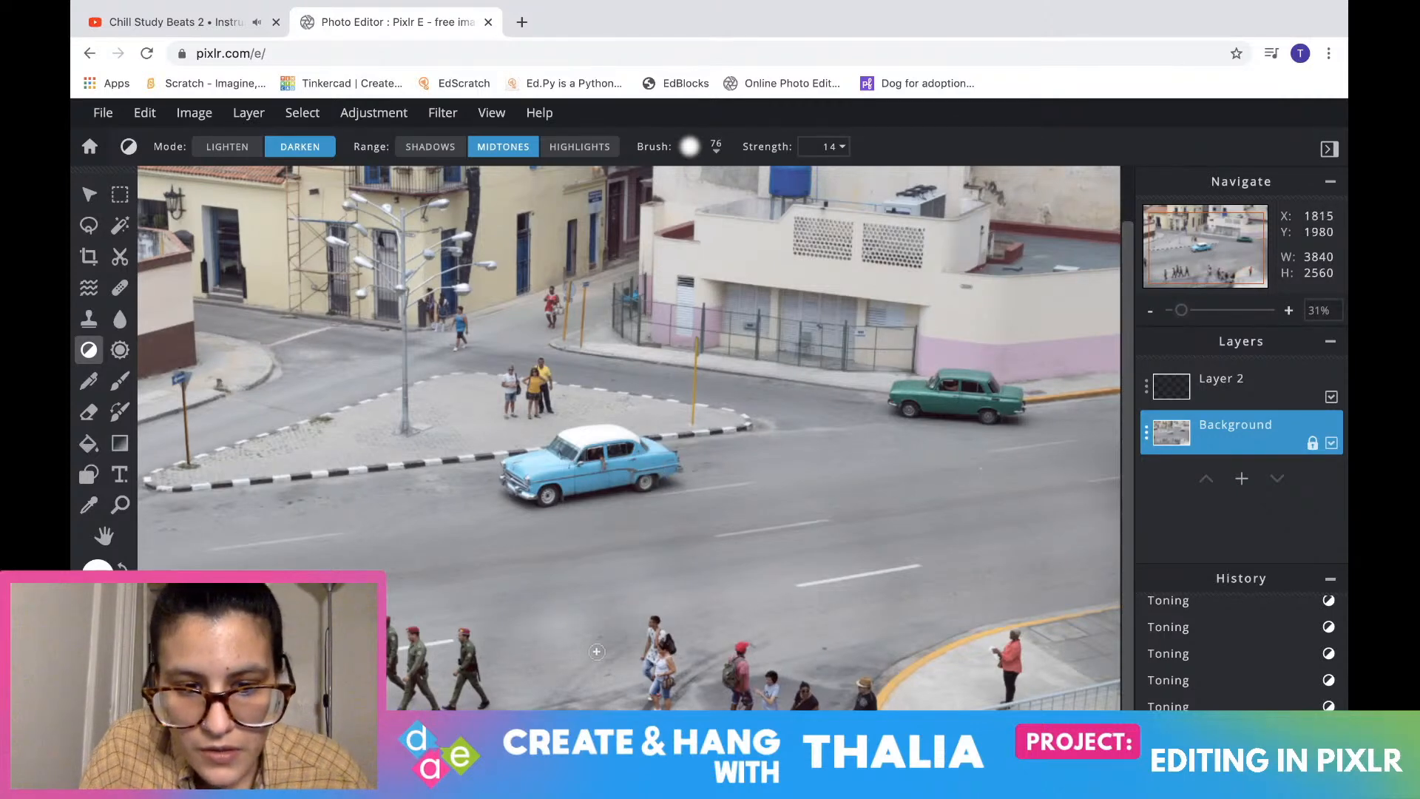
Enlarge the brush to 115 px and to 171 px, darken the bright road patch, and undo the last stroke
click(714, 148)
drag(707, 212, 717, 210)
click(697, 159)
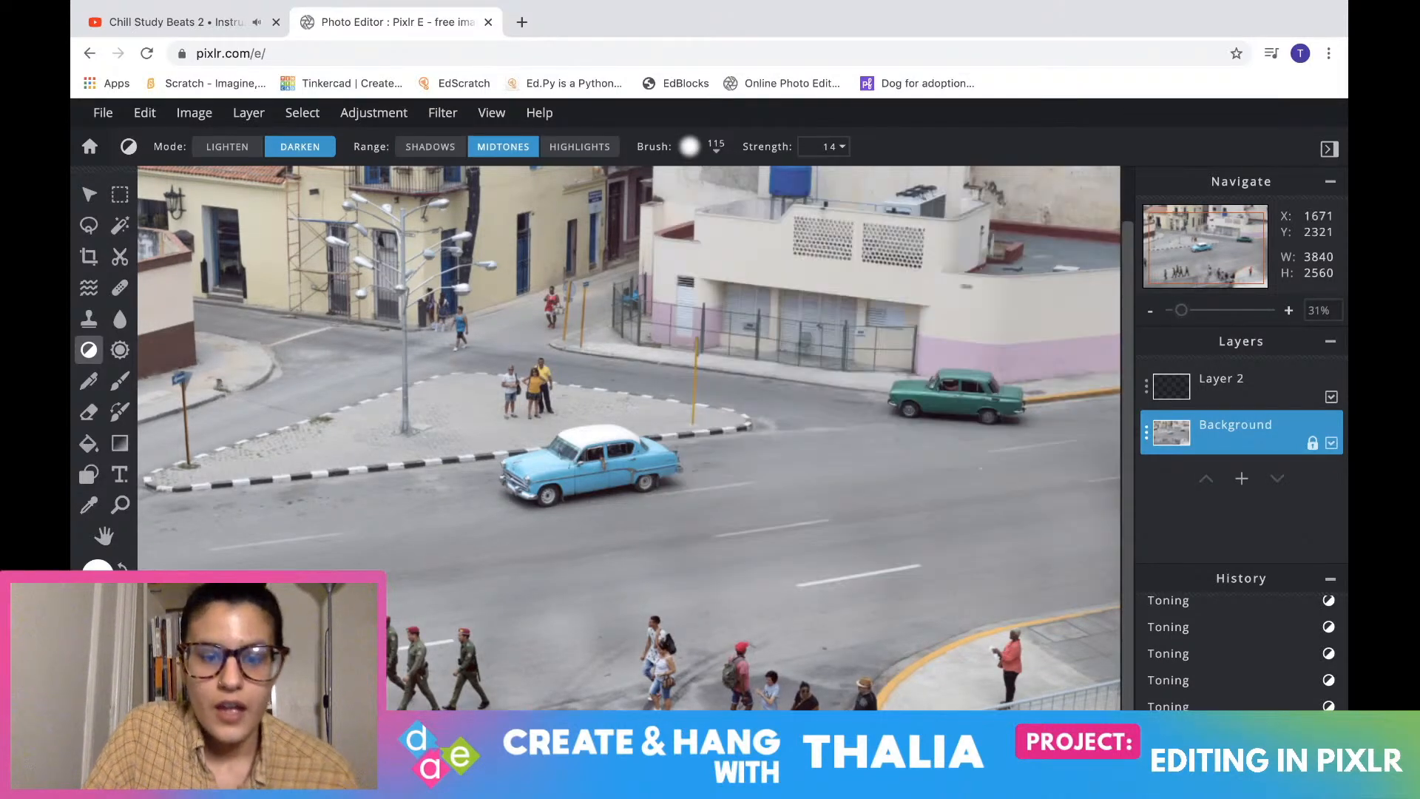
click(718, 151)
drag(715, 215, 724, 210)
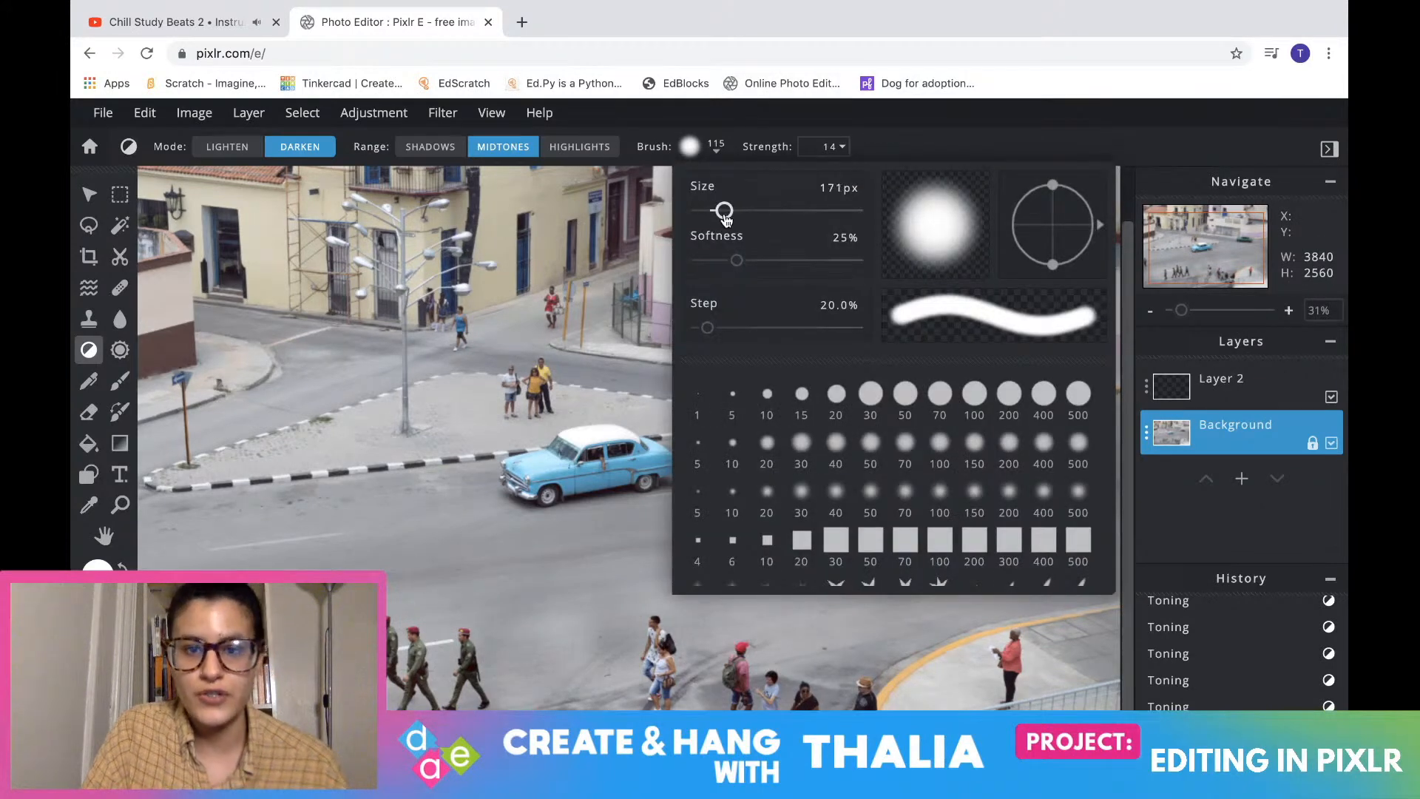
click(716, 151)
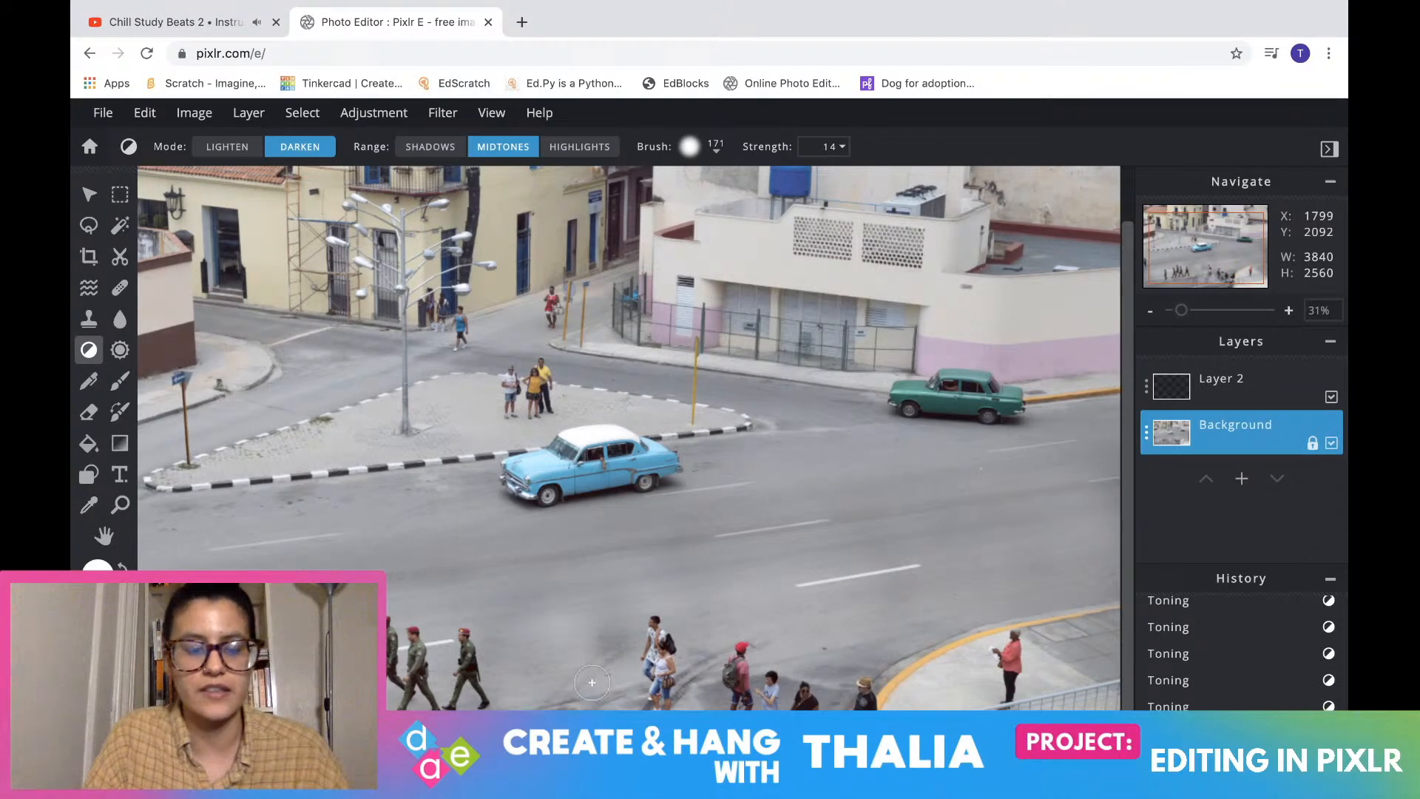
key(ctrl+z)
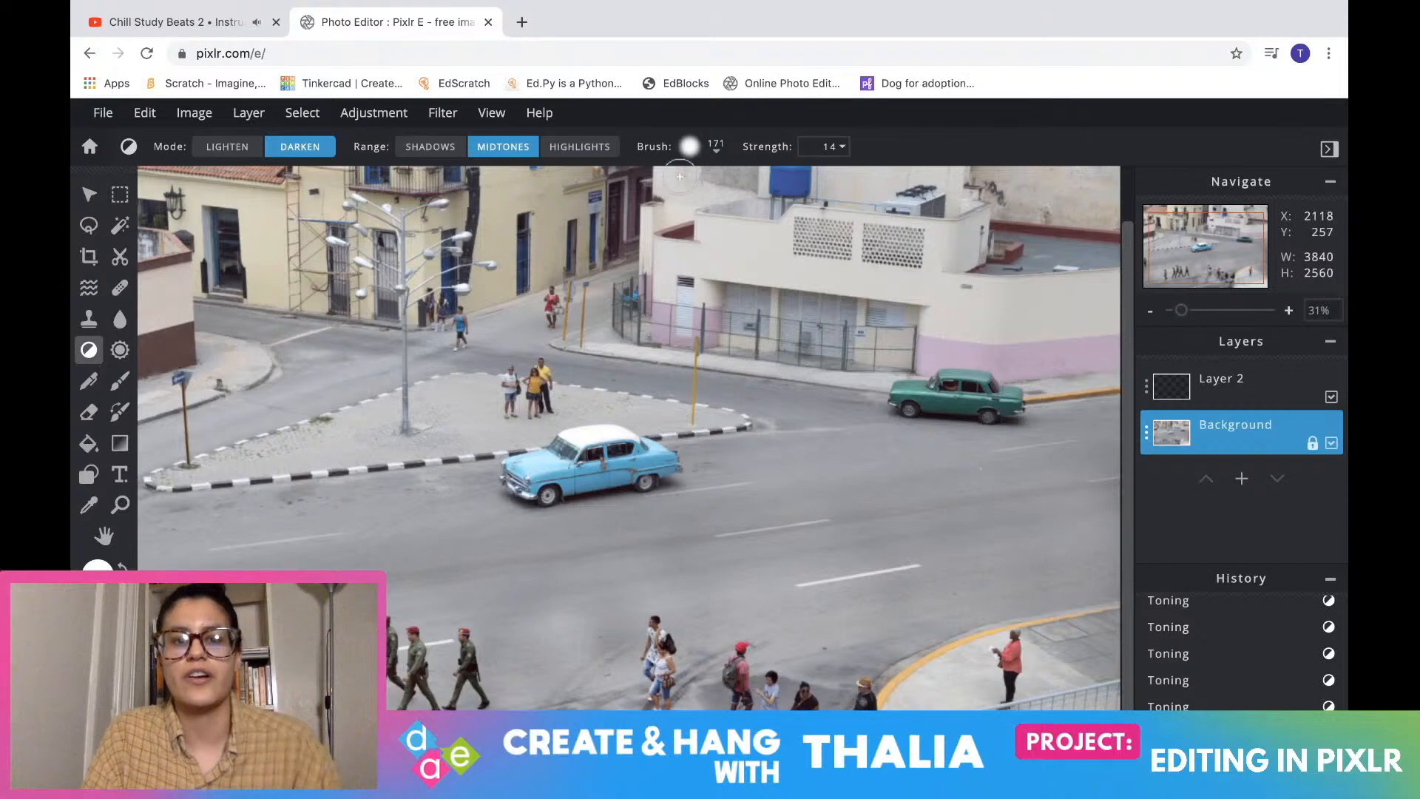
Try darkening the road beside the walking couple with a 238 px brush and undo the stroke
click(692, 148)
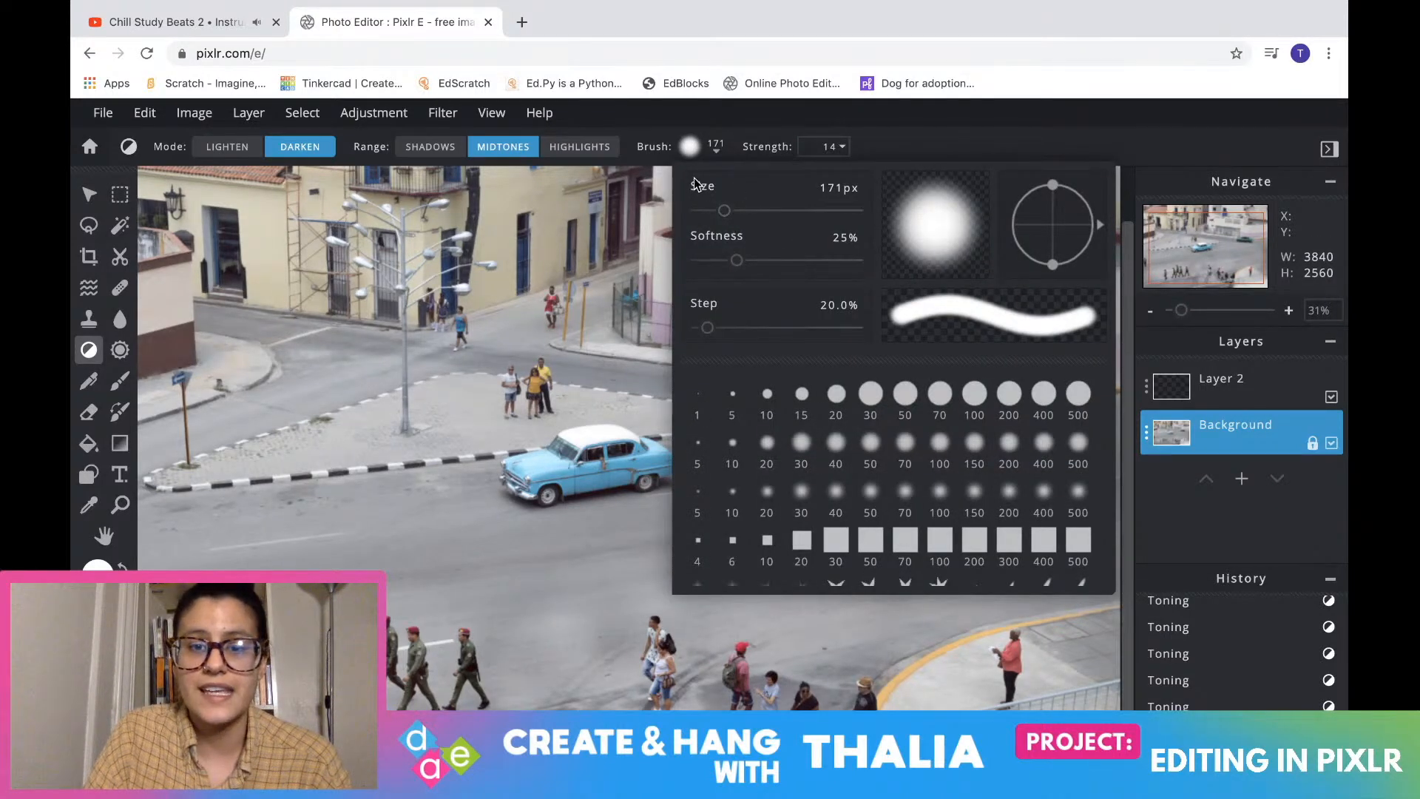
drag(725, 210, 735, 212)
click(690, 148)
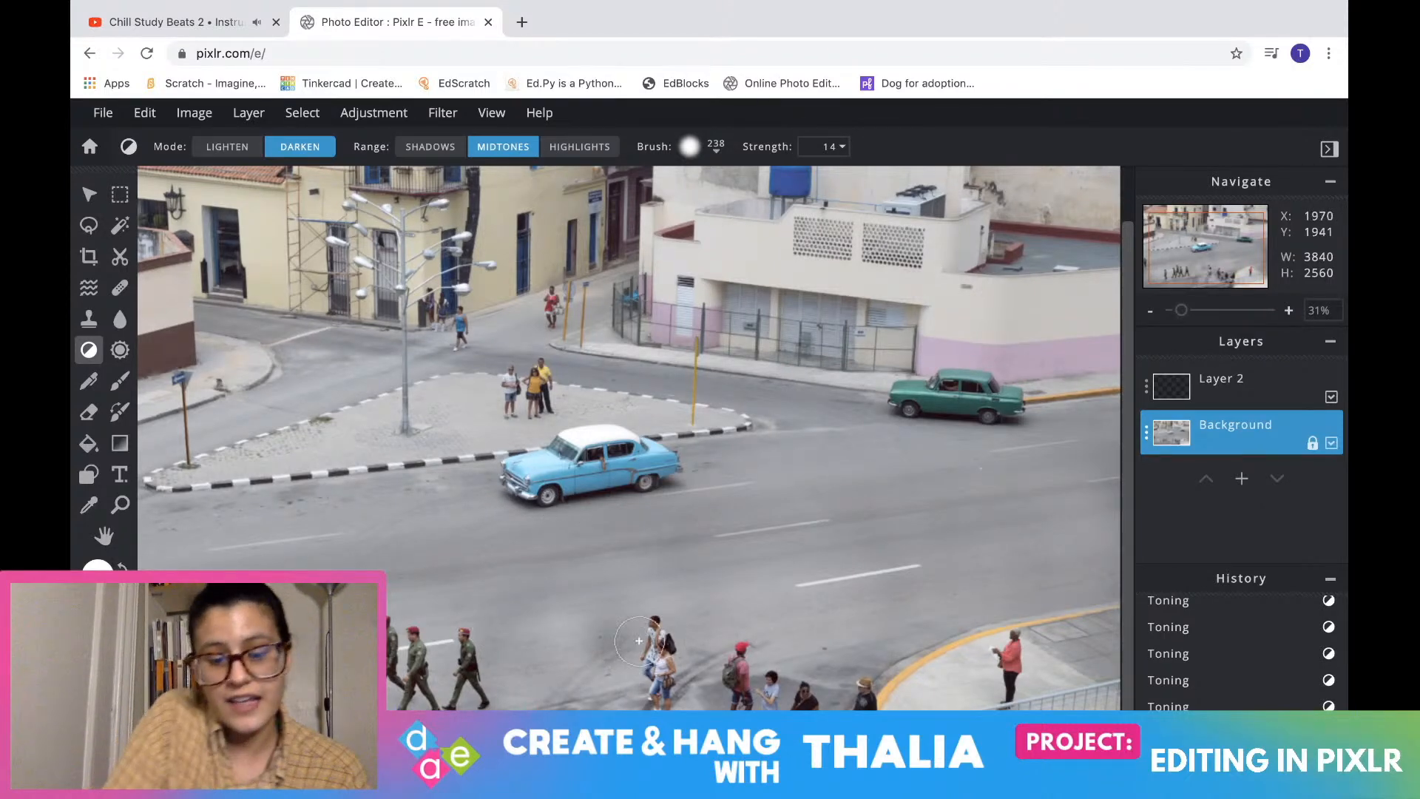
key(ctrl+z)
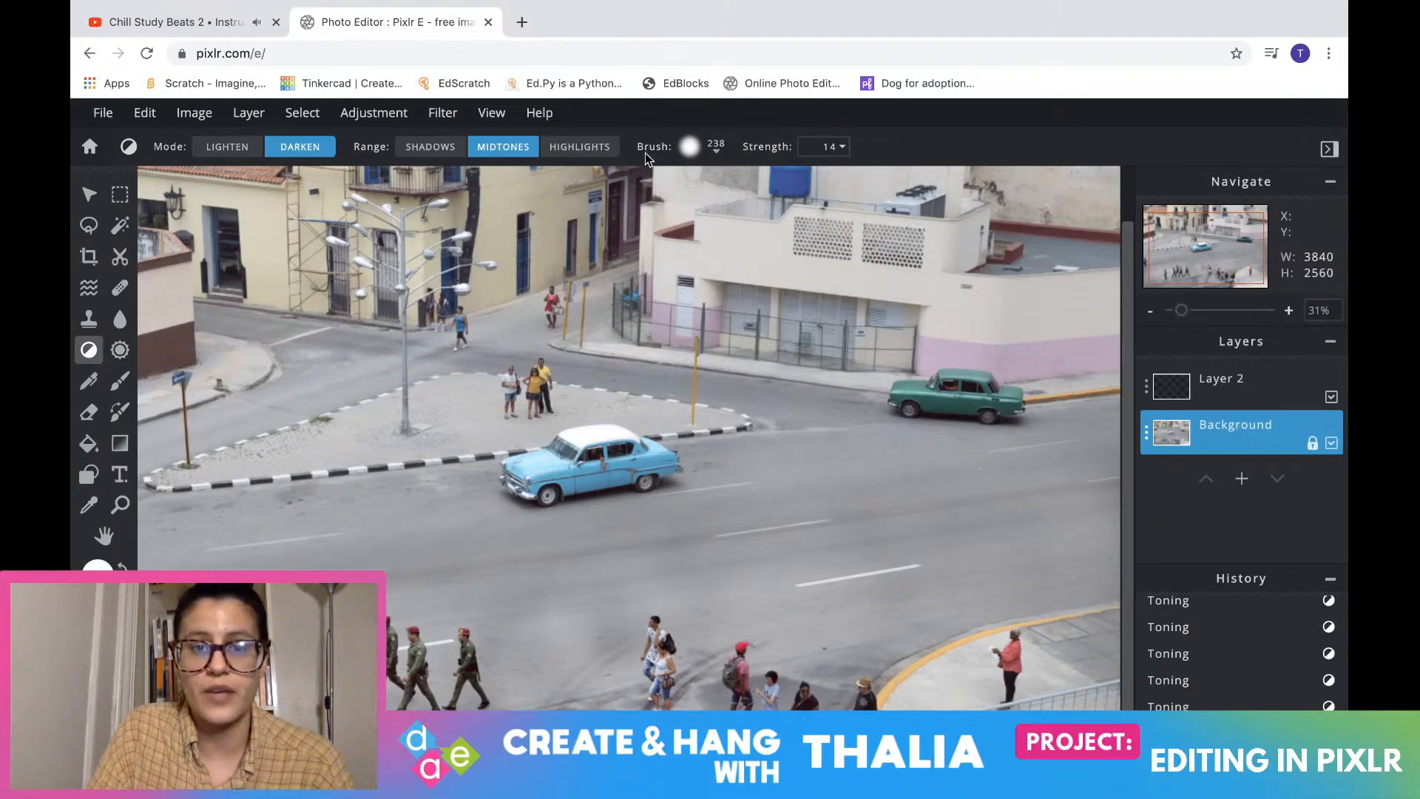
Enlarge the brush to 305 px, darken the road midtones between the soldiers and the walking couple, and undo the unwanted strokes
click(694, 148)
drag(737, 221, 747, 220)
click(689, 146)
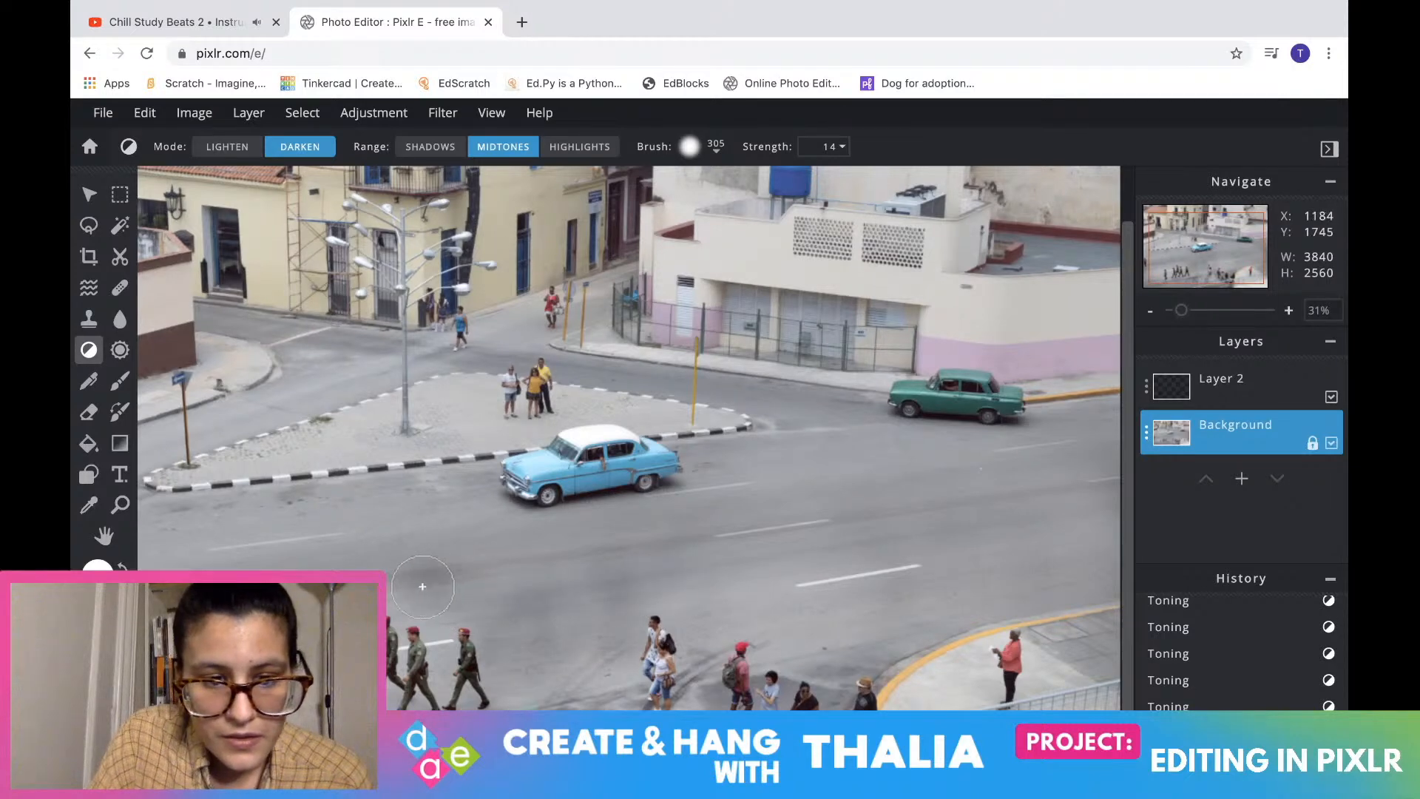
key(ctrl+z)
key(ctrl+z)
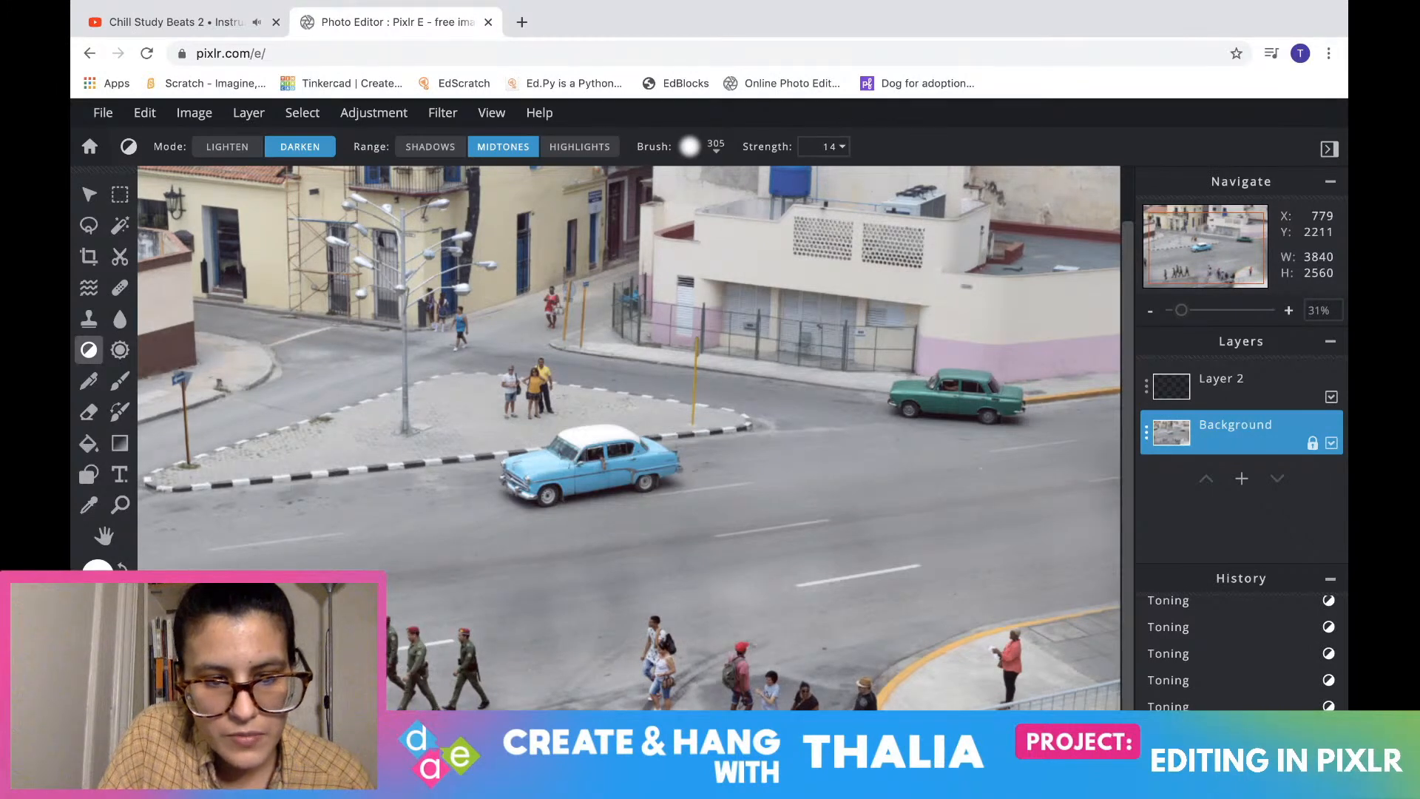
click(622, 641)
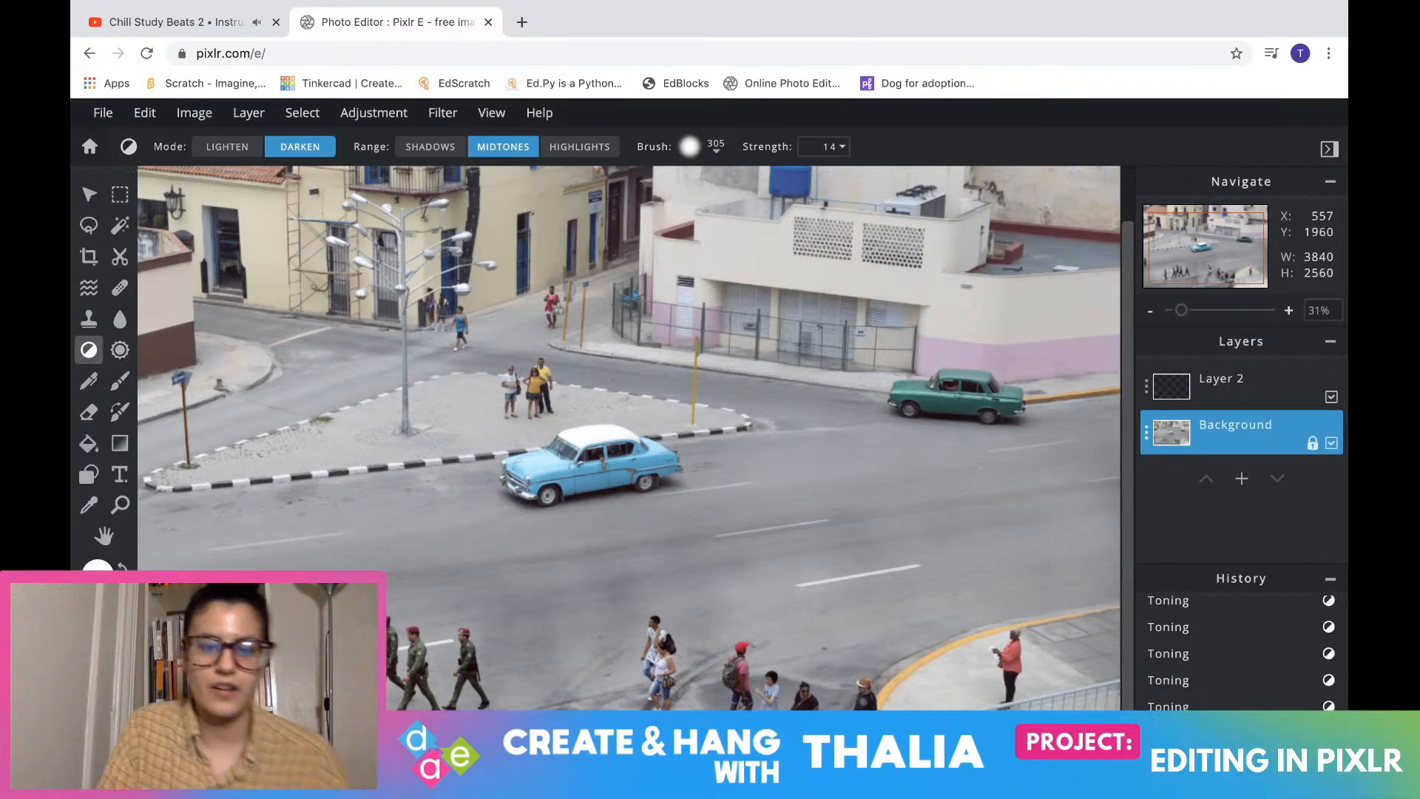
key(ctrl+z)
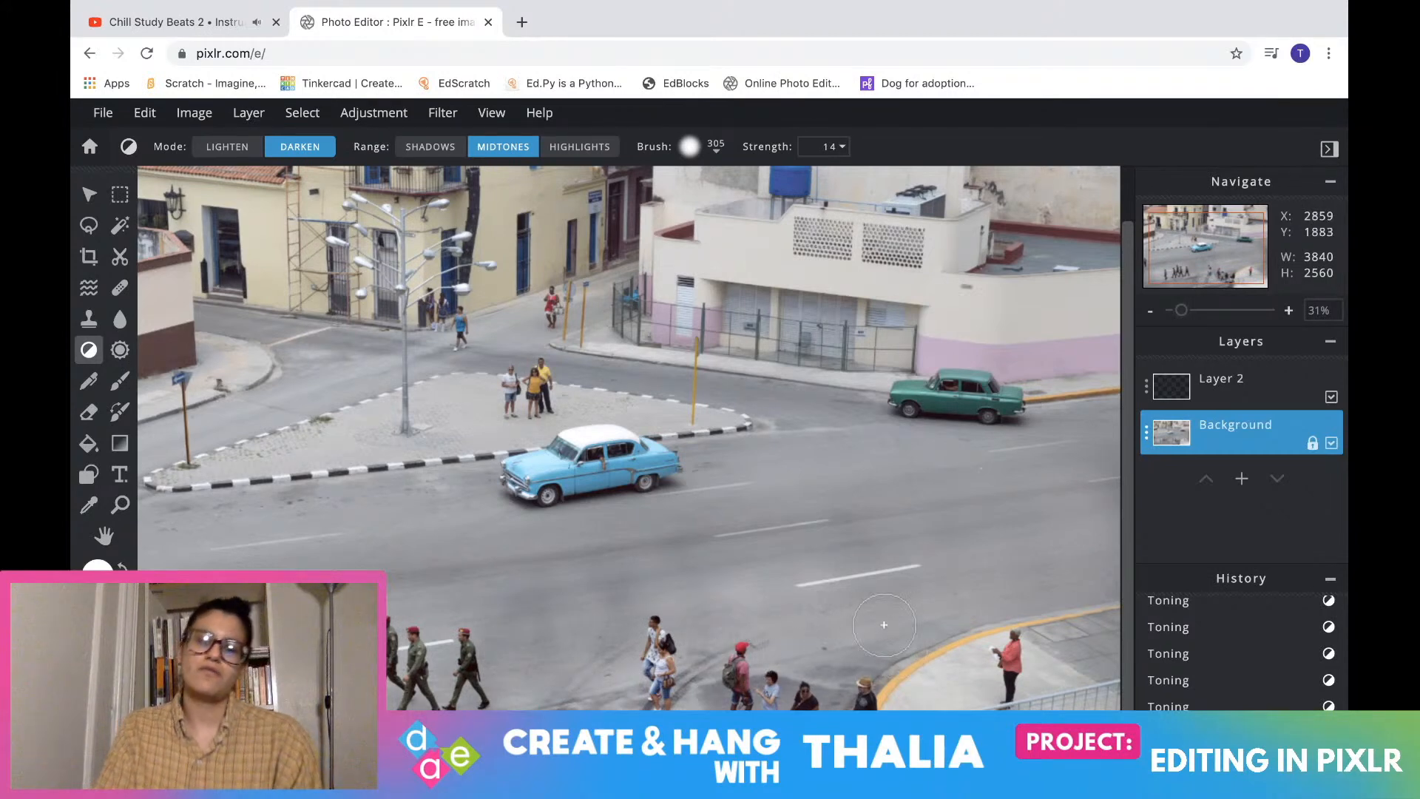
Check the darkened road against the earliest available Toning state and return to the most recent state
scroll(1256, 653, up, 2)
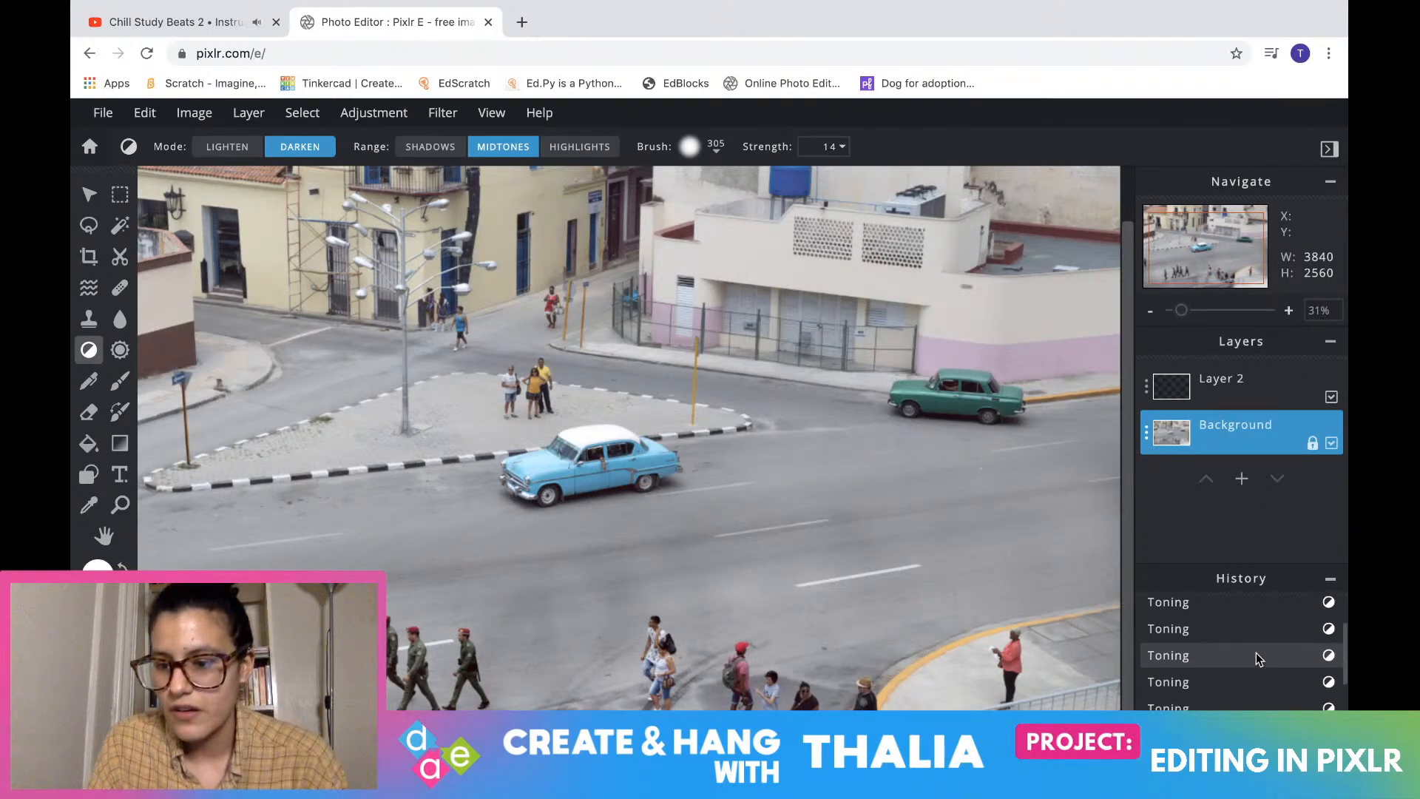
click(1235, 616)
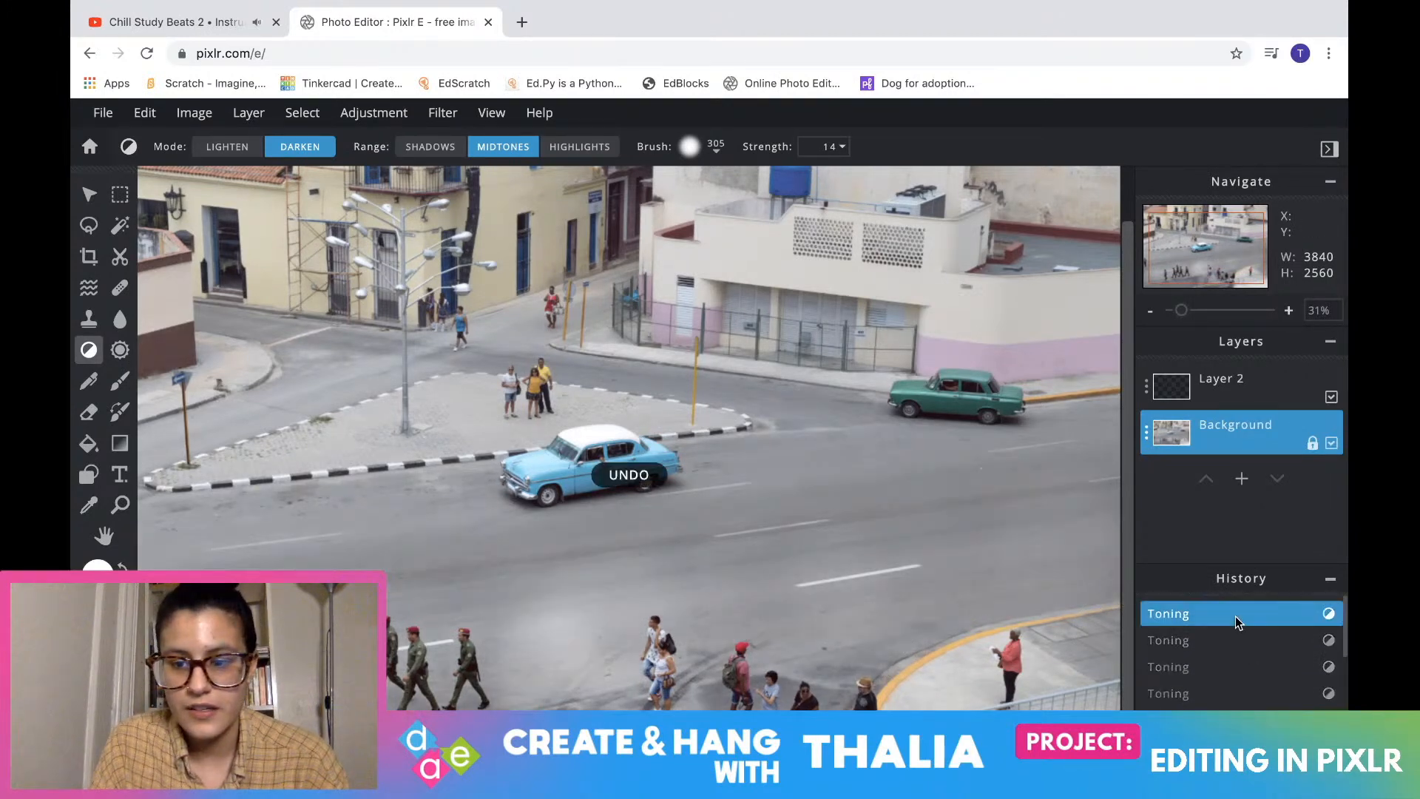
scroll(1237, 643, down, 3)
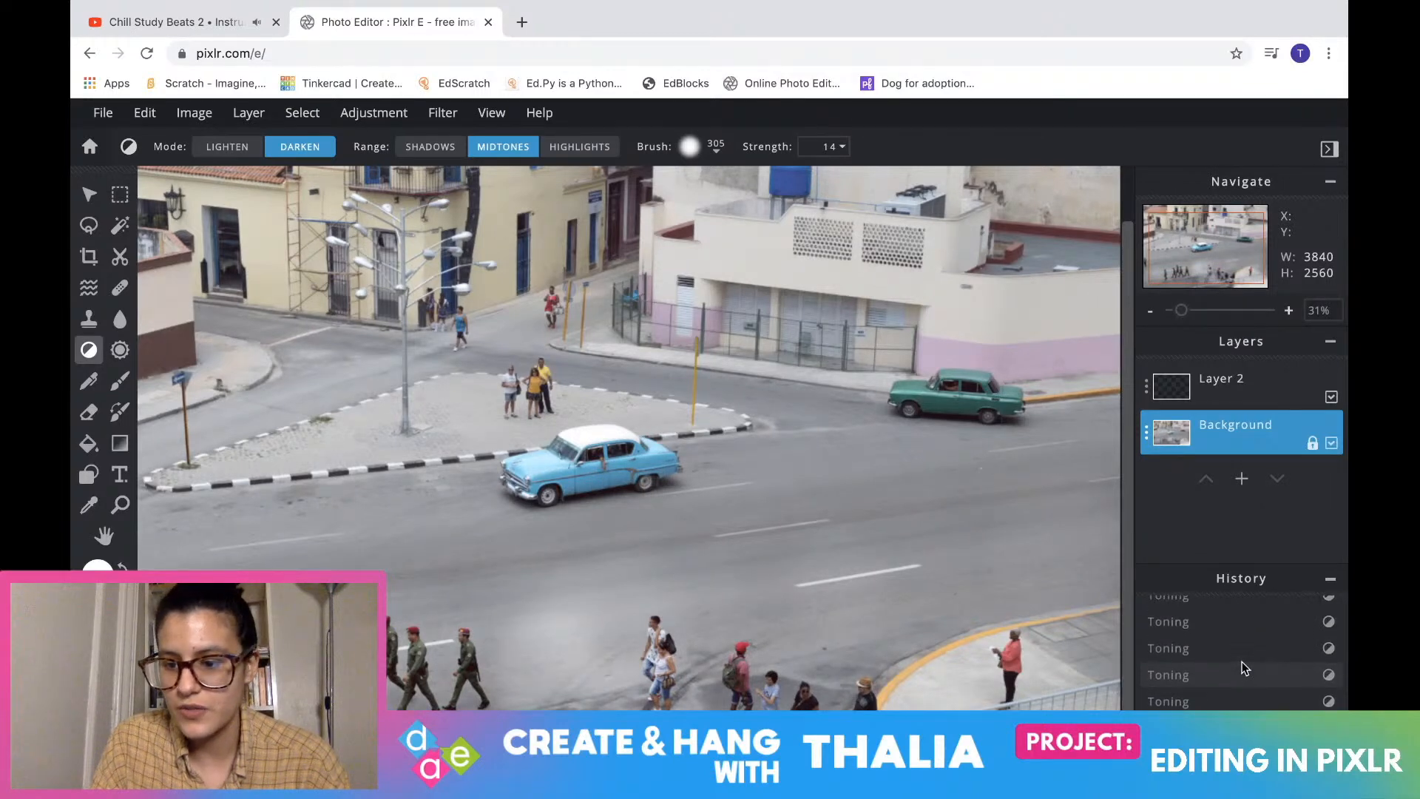
click(1187, 679)
scroll(1185, 677, down, 2)
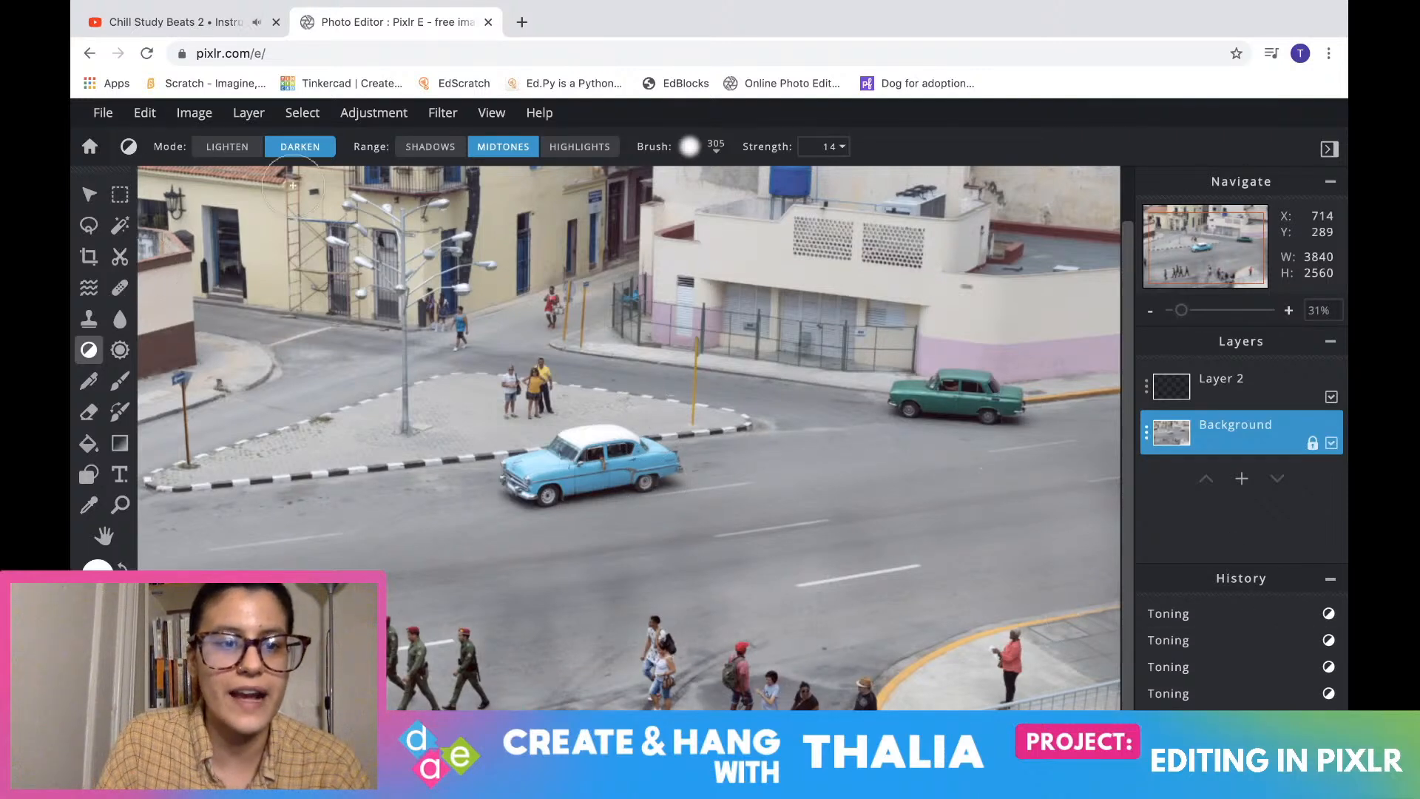
Apply a Highlights & shadows adjustment to the Background layer with Highlights 26 and Shadows -48
click(390, 115)
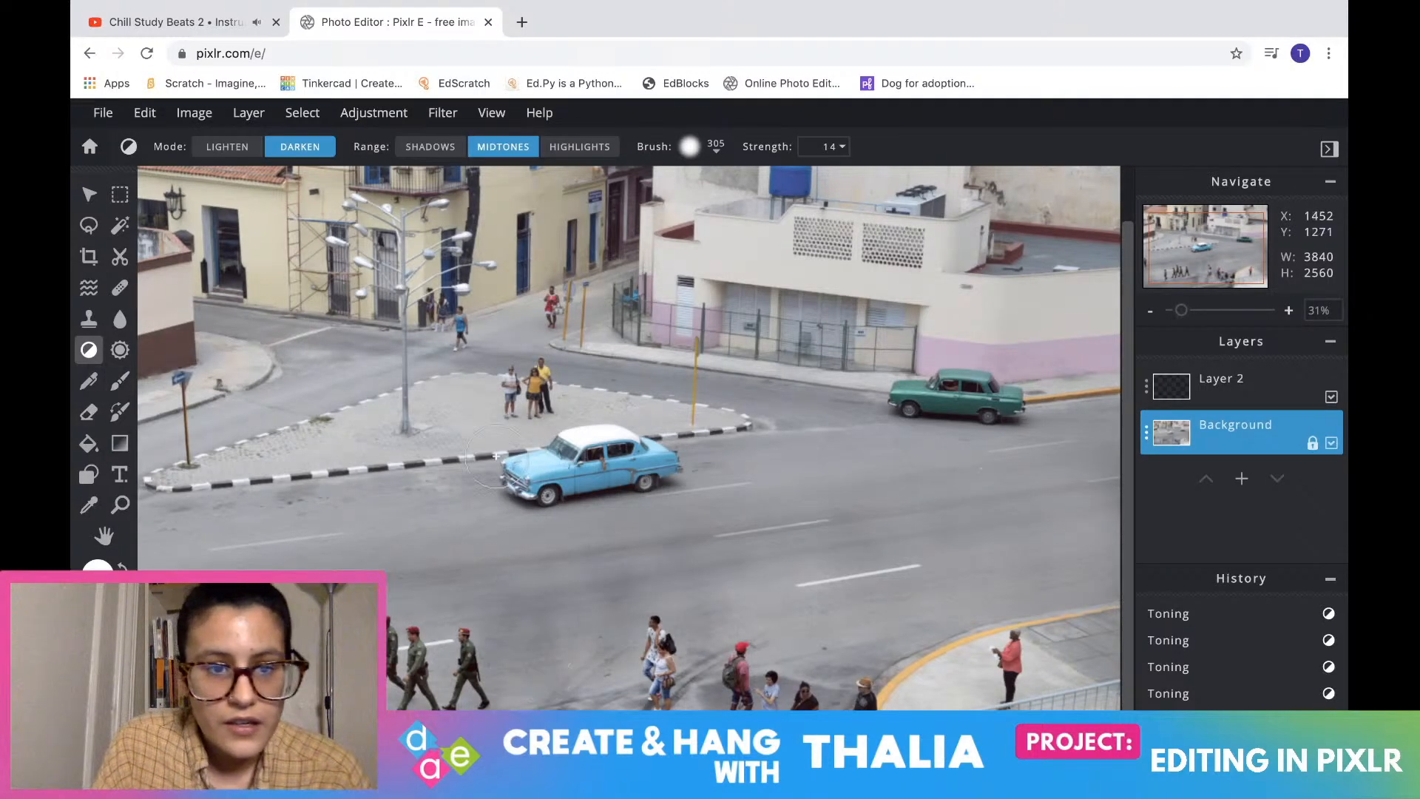
click(364, 113)
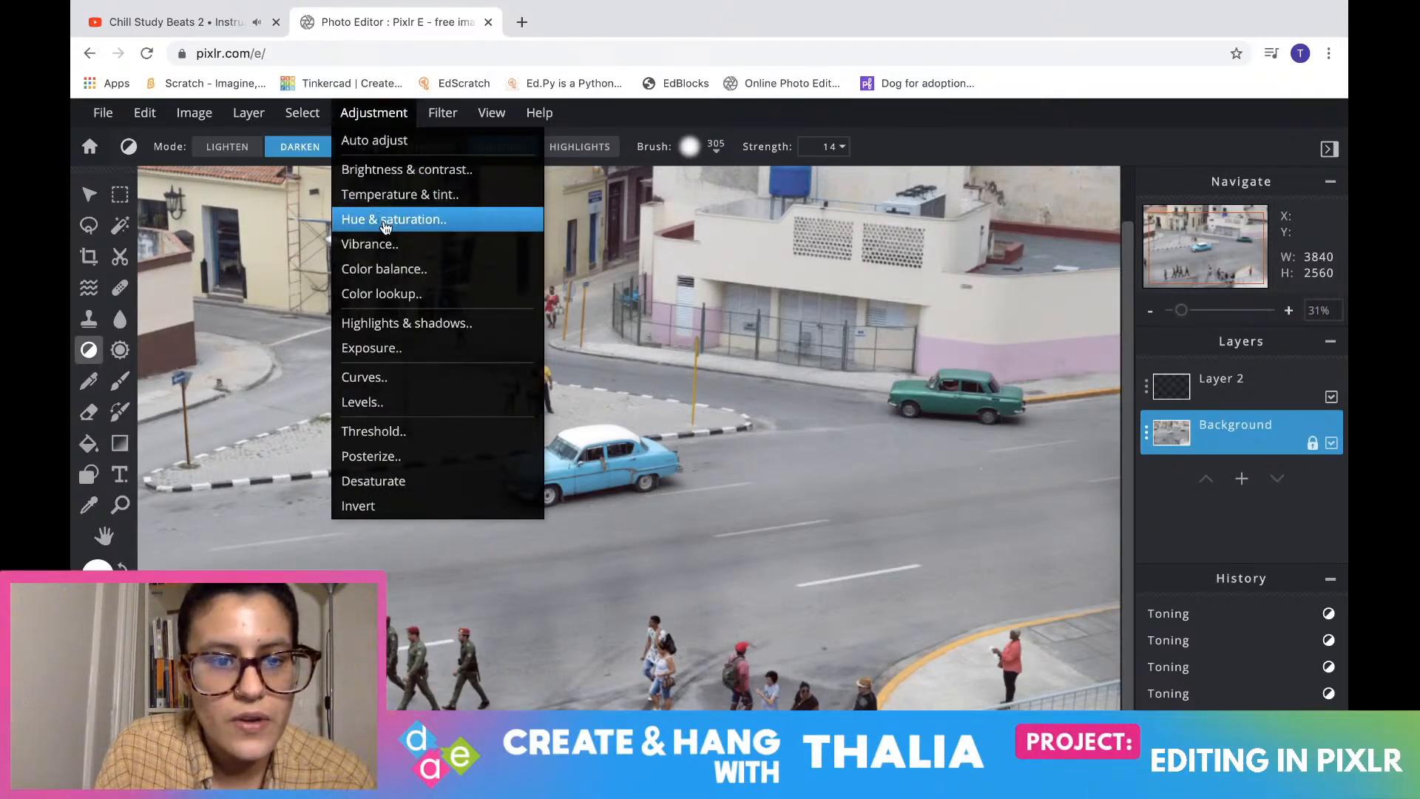
click(392, 323)
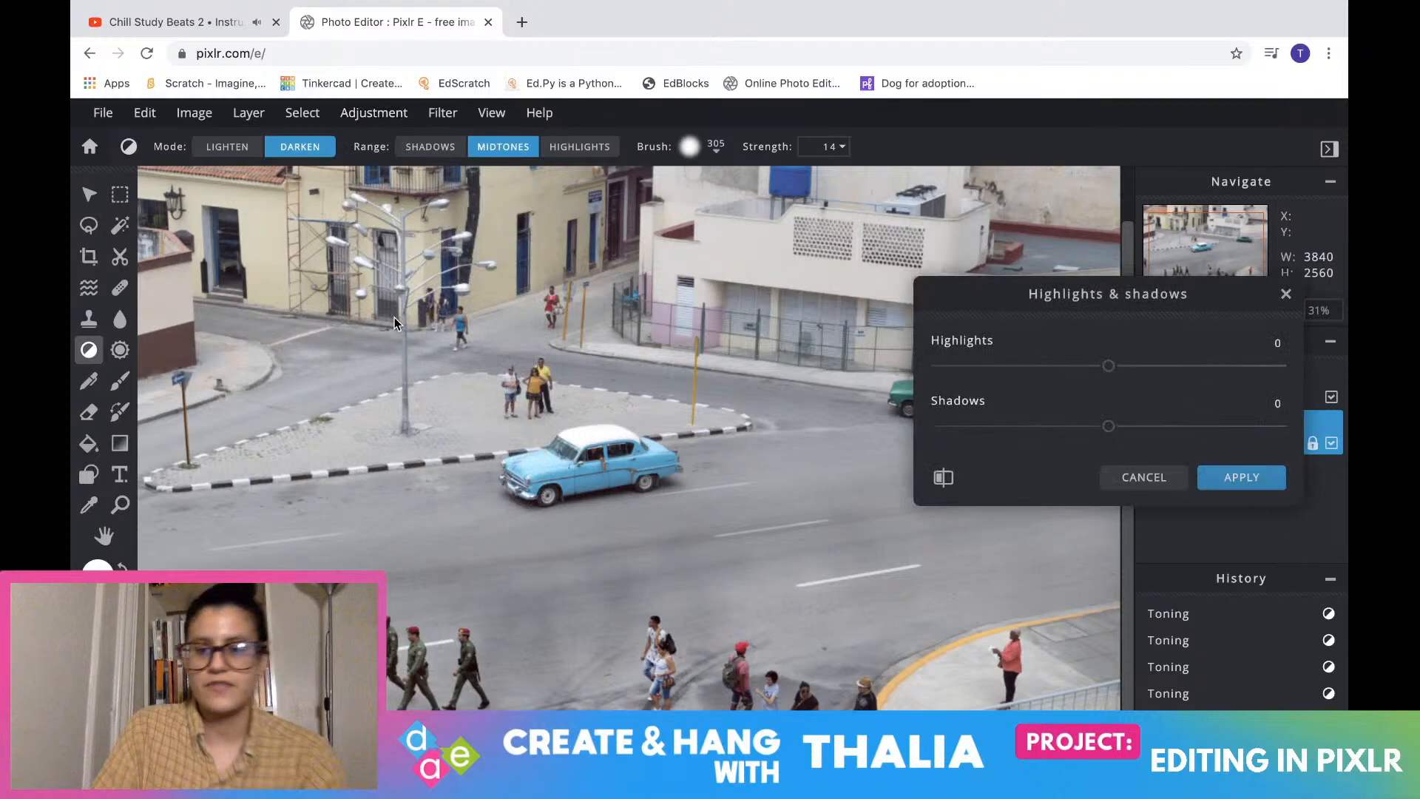
mouse_move(1108, 366)
mouse_down()
mouse_move(1043, 367)
mouse_move(1131, 377)
mouse_up()
drag(1117, 429, 936, 418)
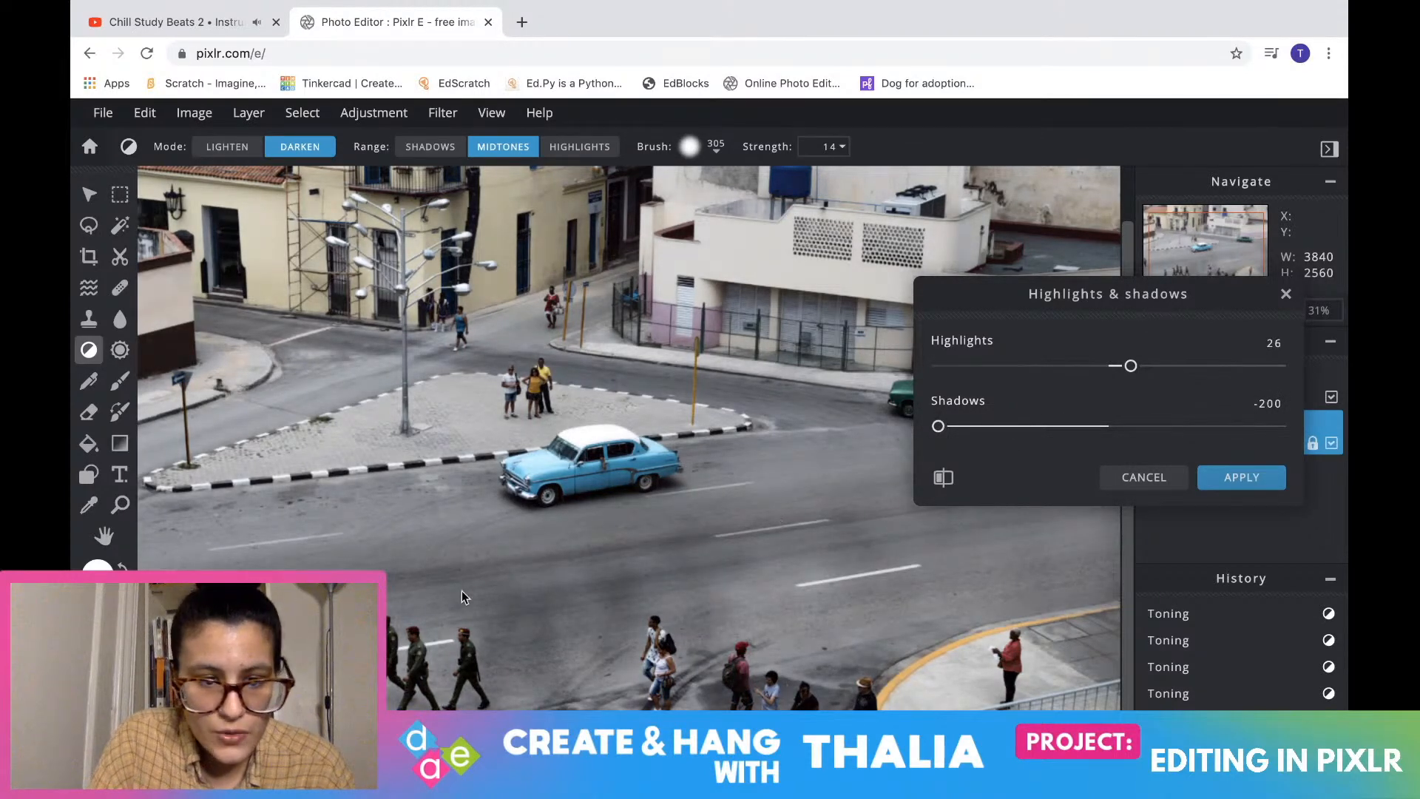
drag(938, 431, 1070, 444)
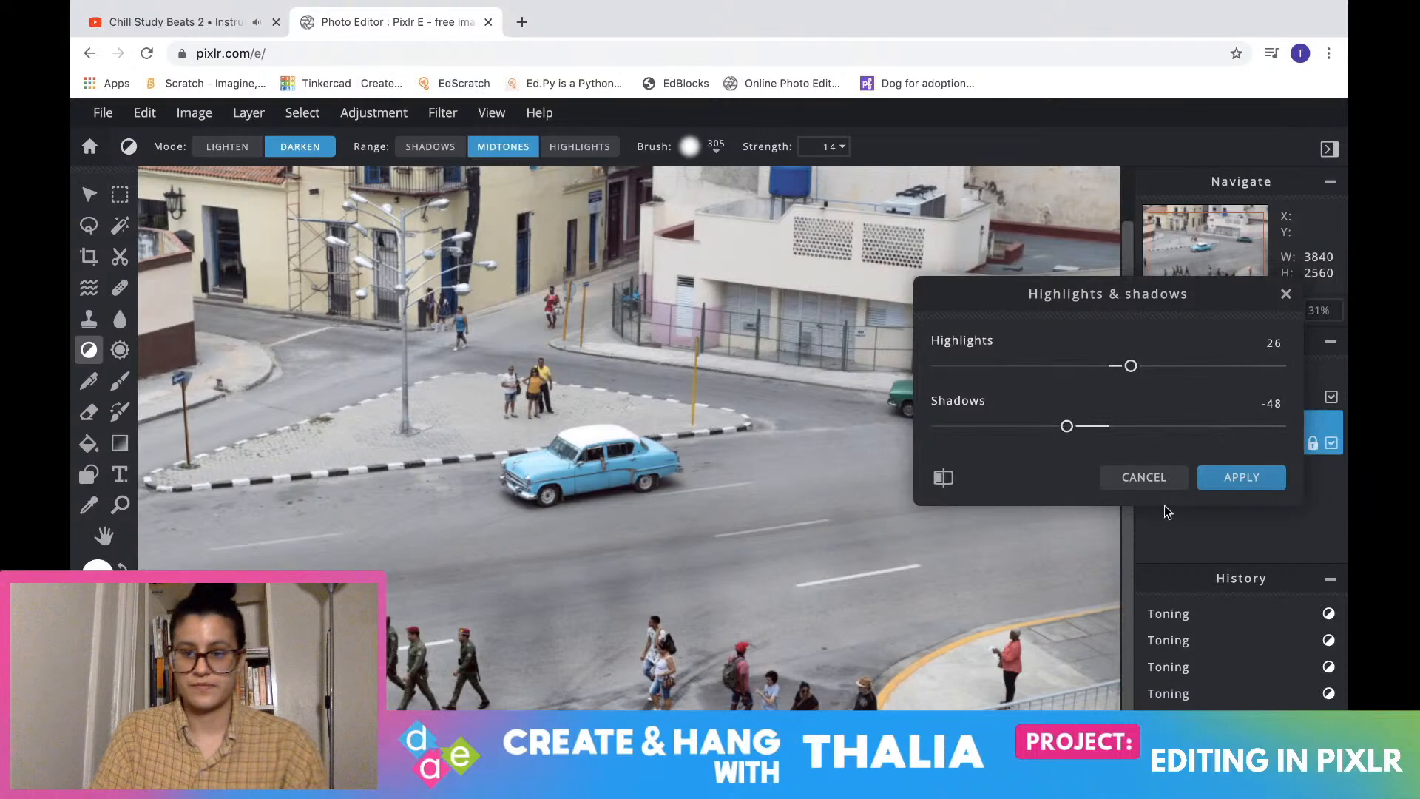
click(1237, 478)
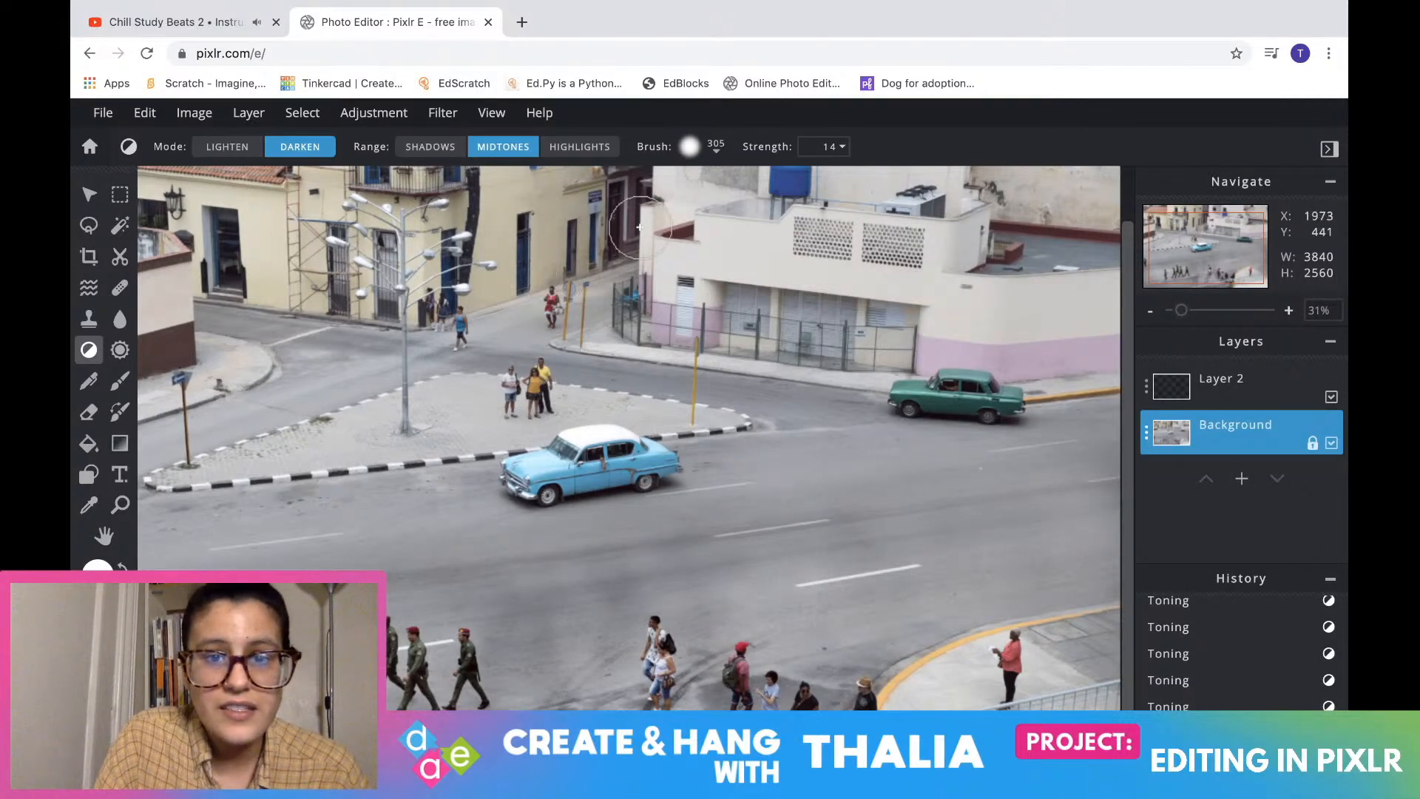
Set Toning to Lighten the Shadows range and brush the dark areas of the road around the soldiers and the walking couple
click(449, 149)
click(220, 145)
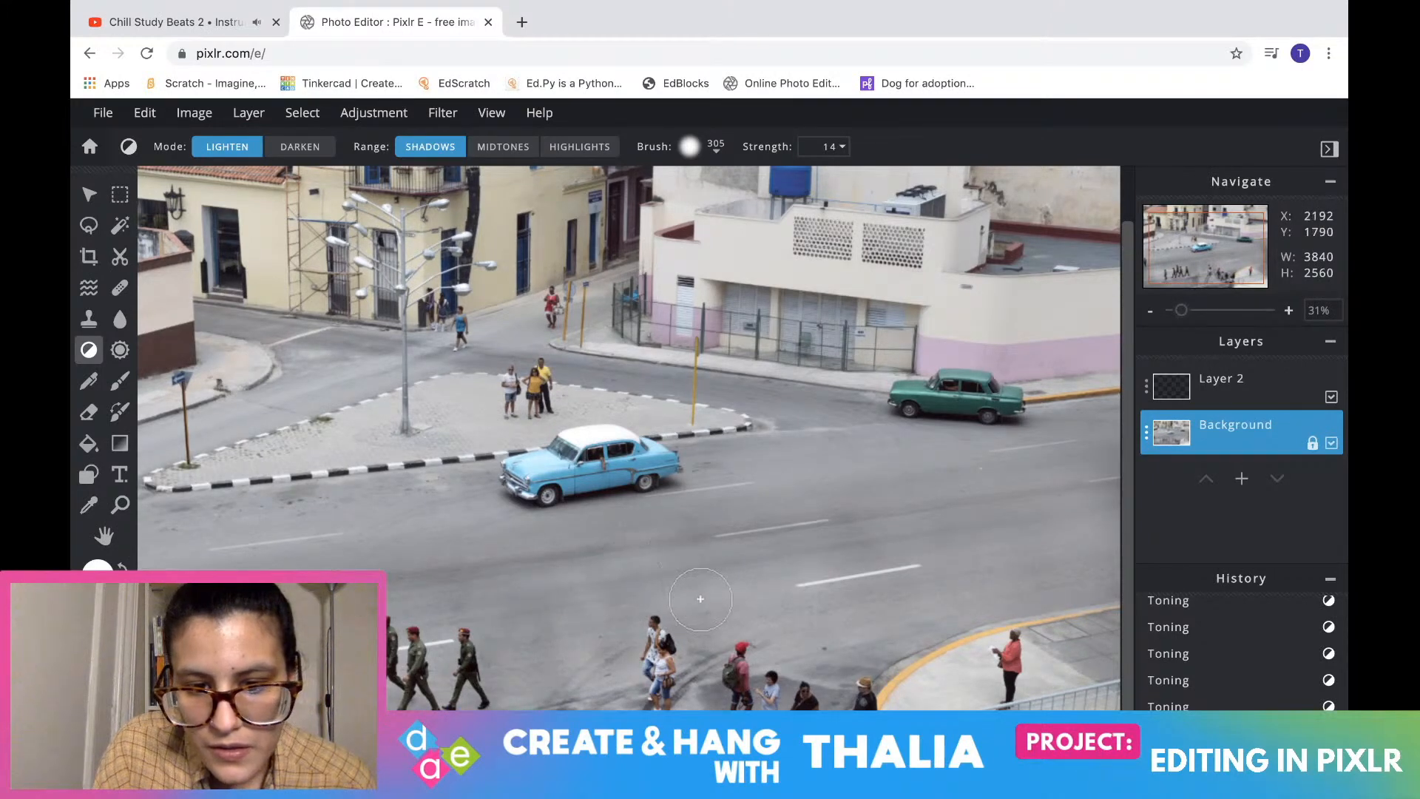
drag(479, 608, 464, 613)
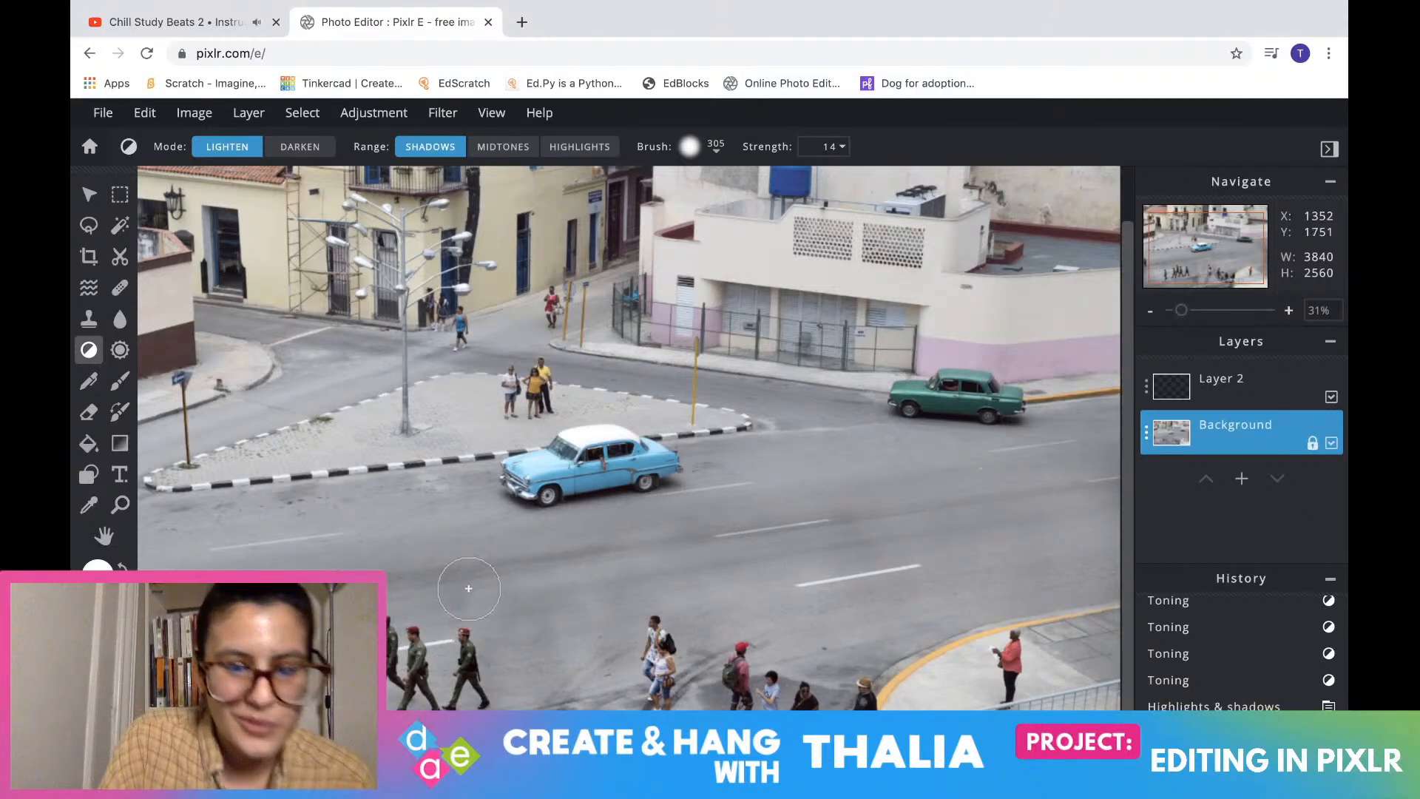
drag(215, 610, 207, 615)
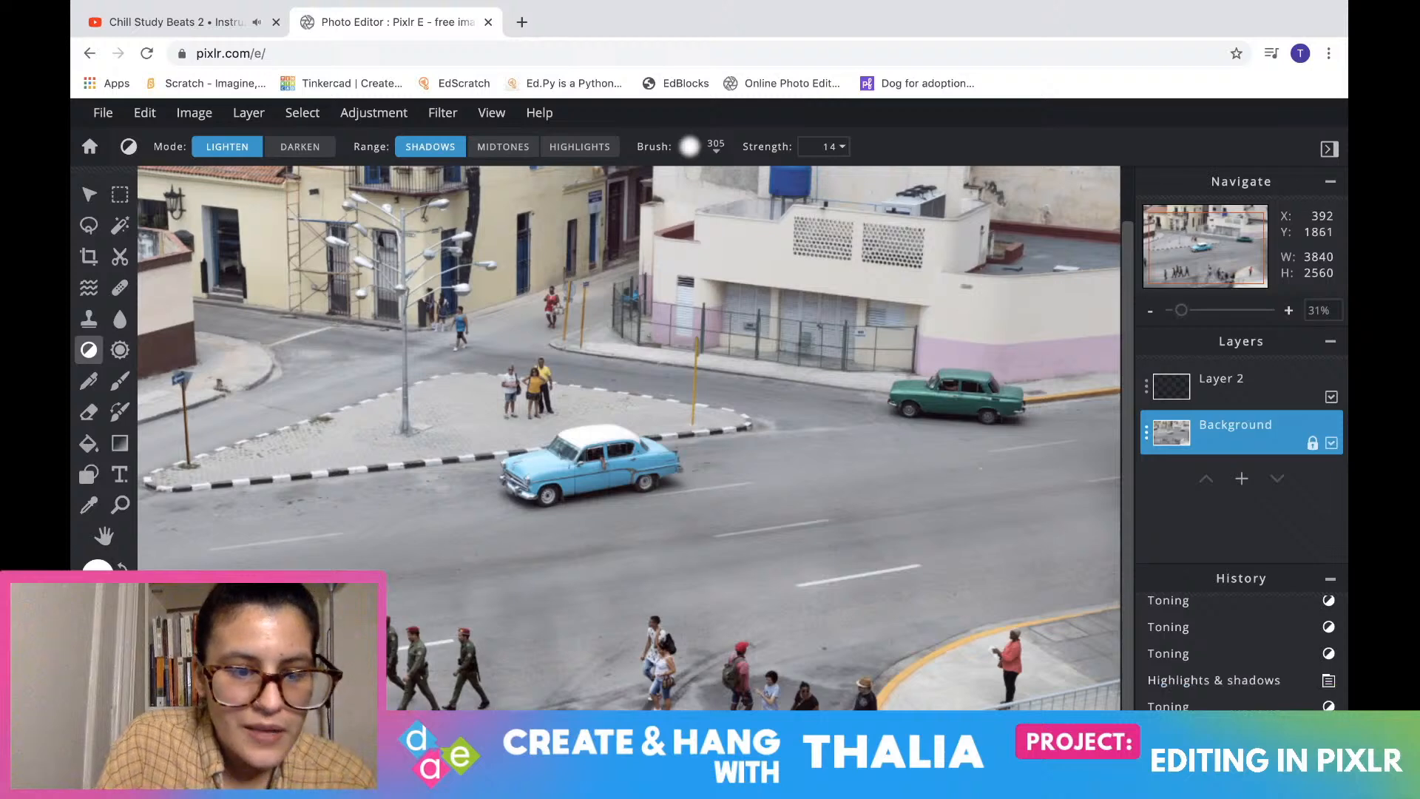
drag(592, 740, 677, 721)
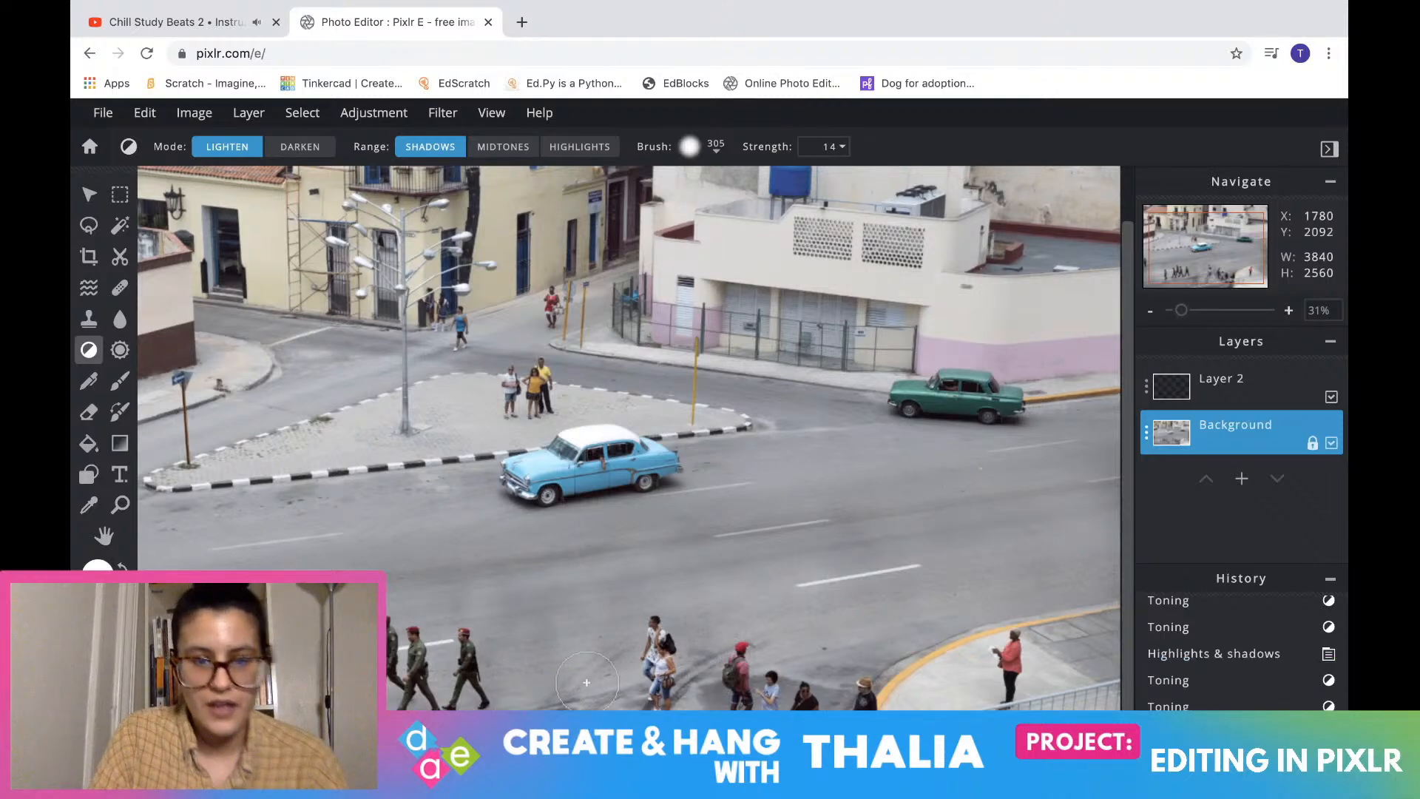
click(543, 663)
click(513, 607)
click(559, 608)
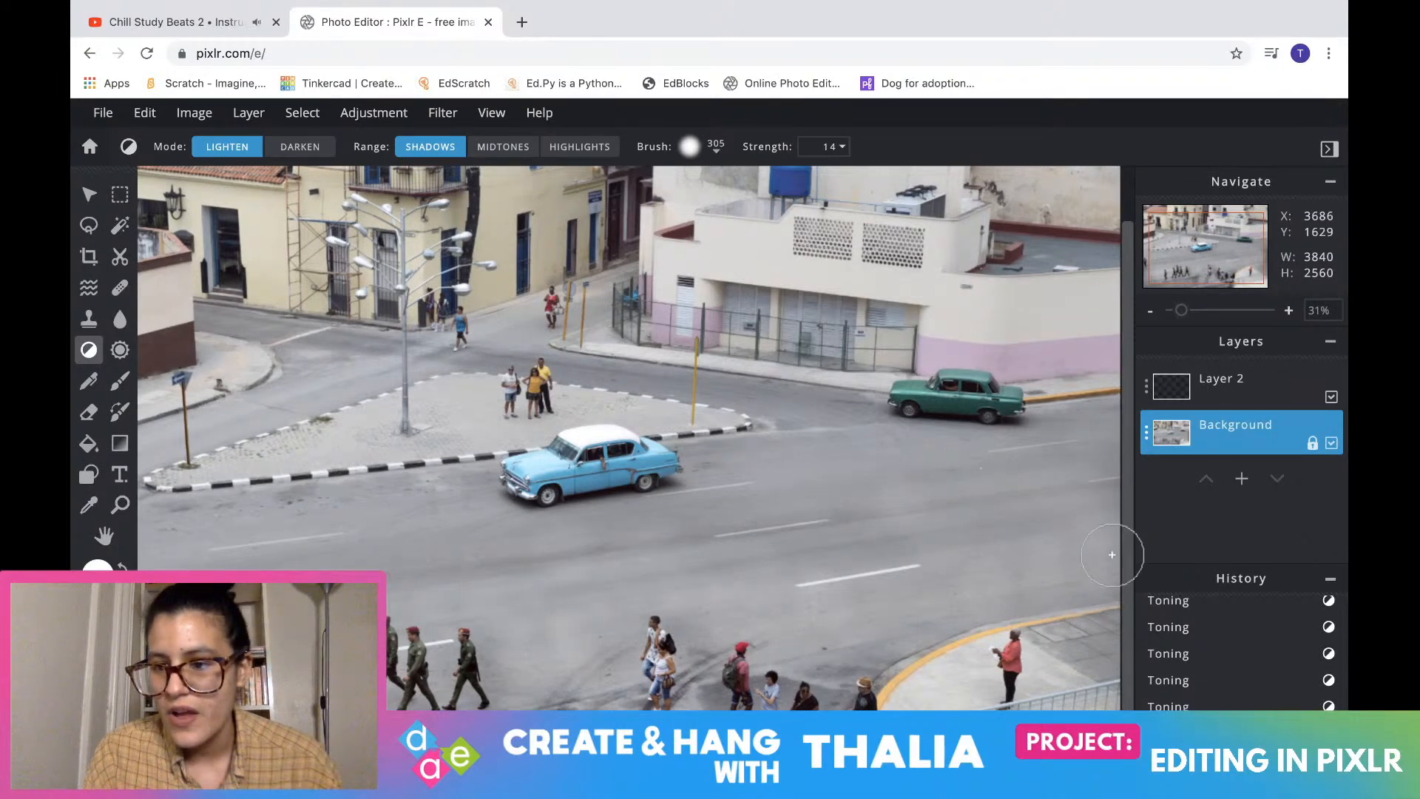
Reselect the Background layer after switching to Layer 2, and examine the toned road in the whole photo at 21% zoom
click(1255, 390)
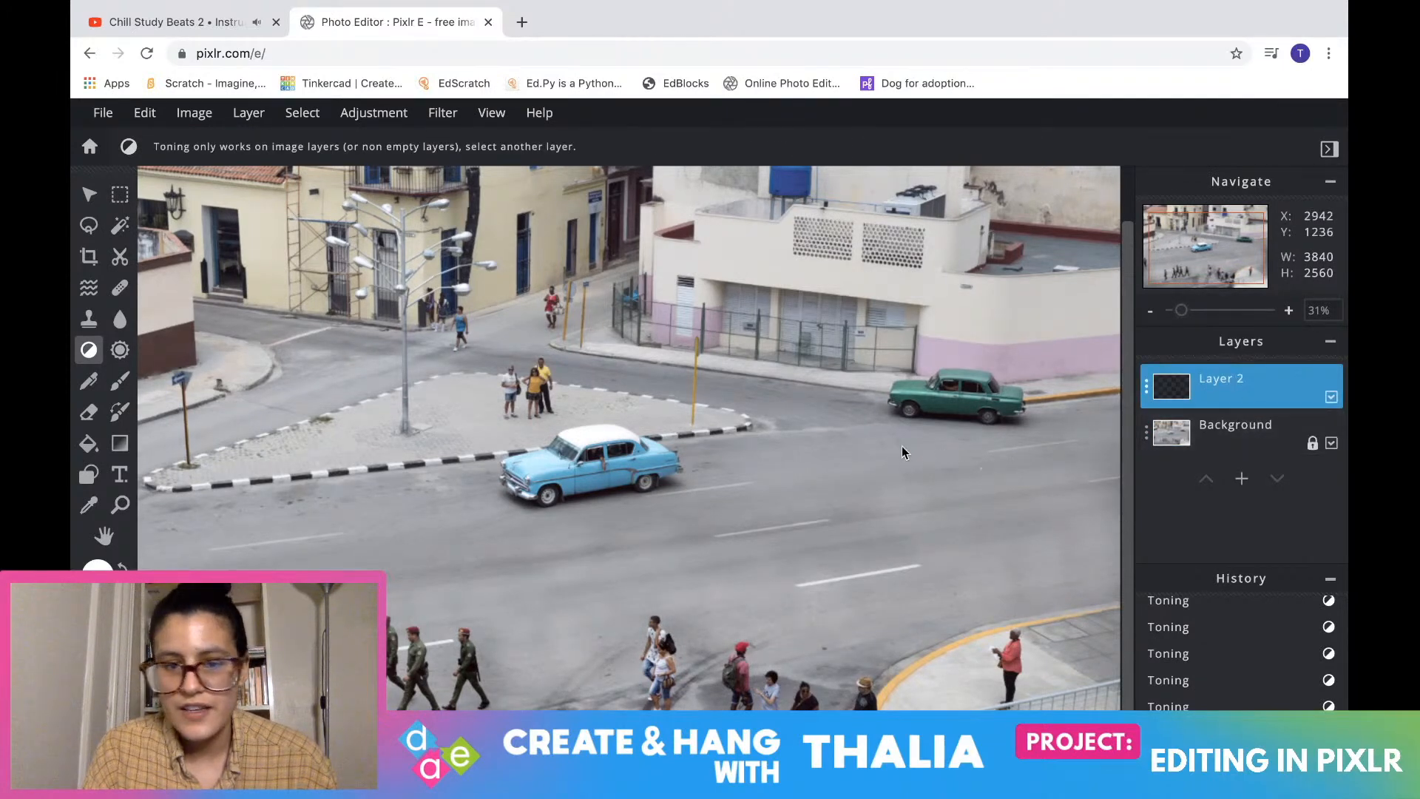
click(1231, 434)
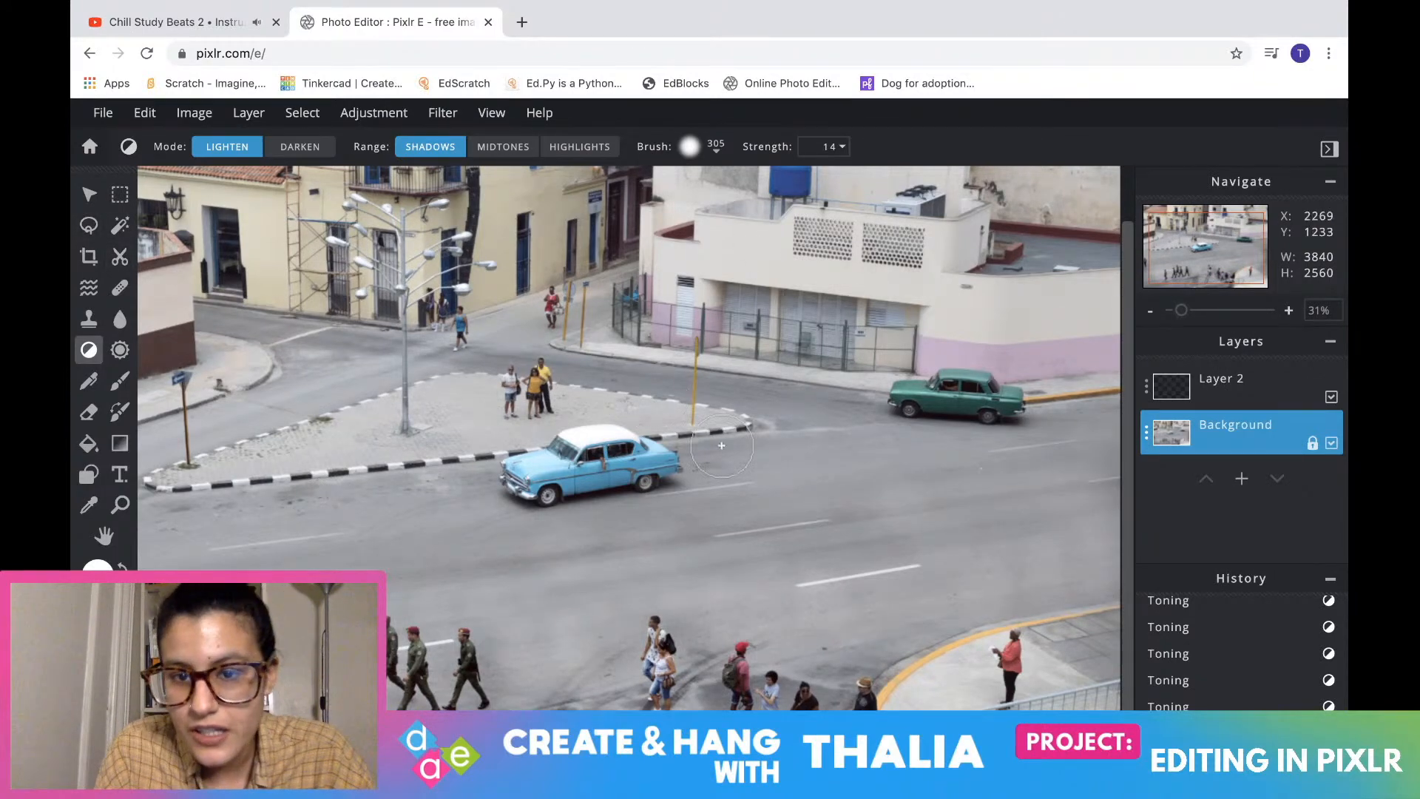
scroll(722, 445, up, 3)
scroll(721, 445, down, 4)
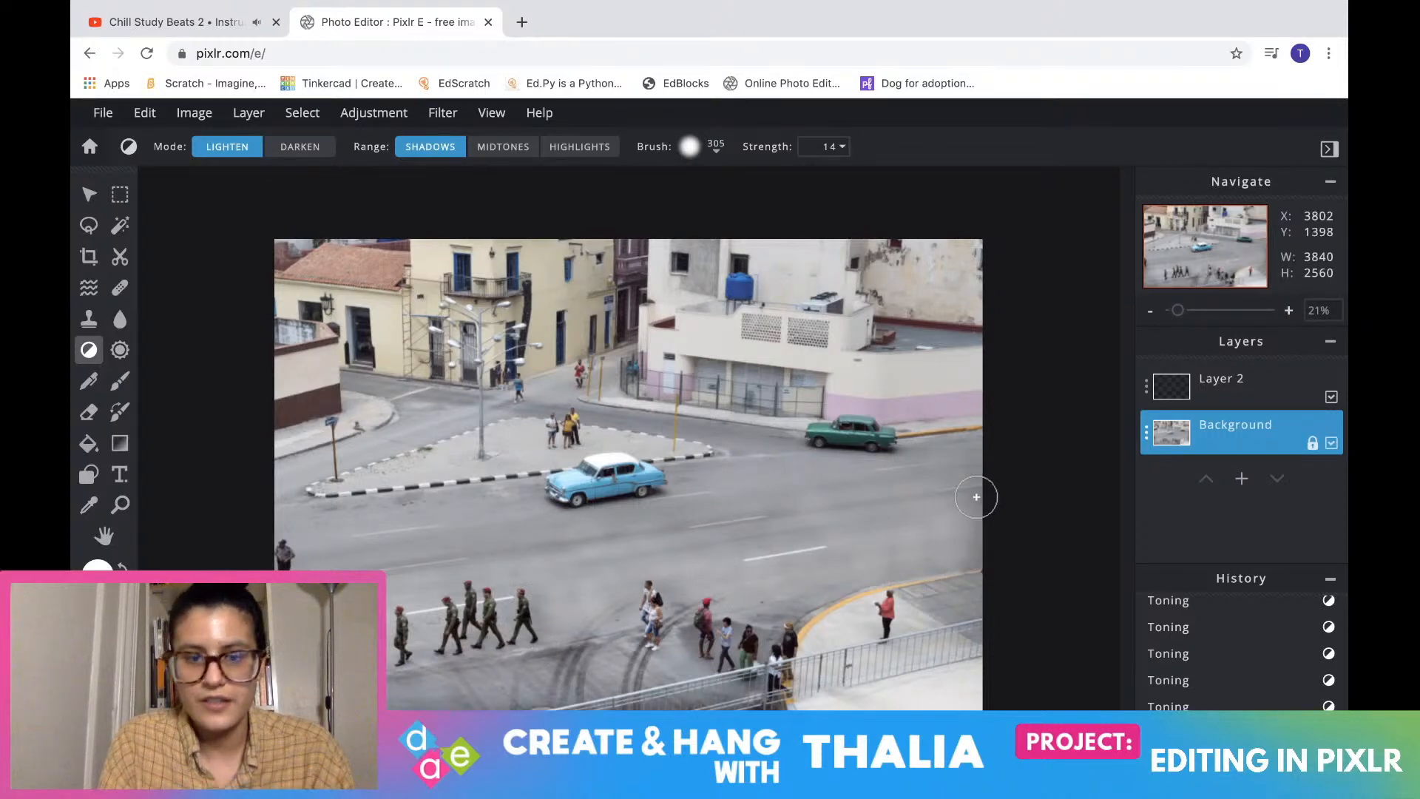
Save the edited street photo as the JPG file IMG_0188-1 at High quality, 90%, 3840 x 2560, and dismiss the download confirmation
click(105, 117)
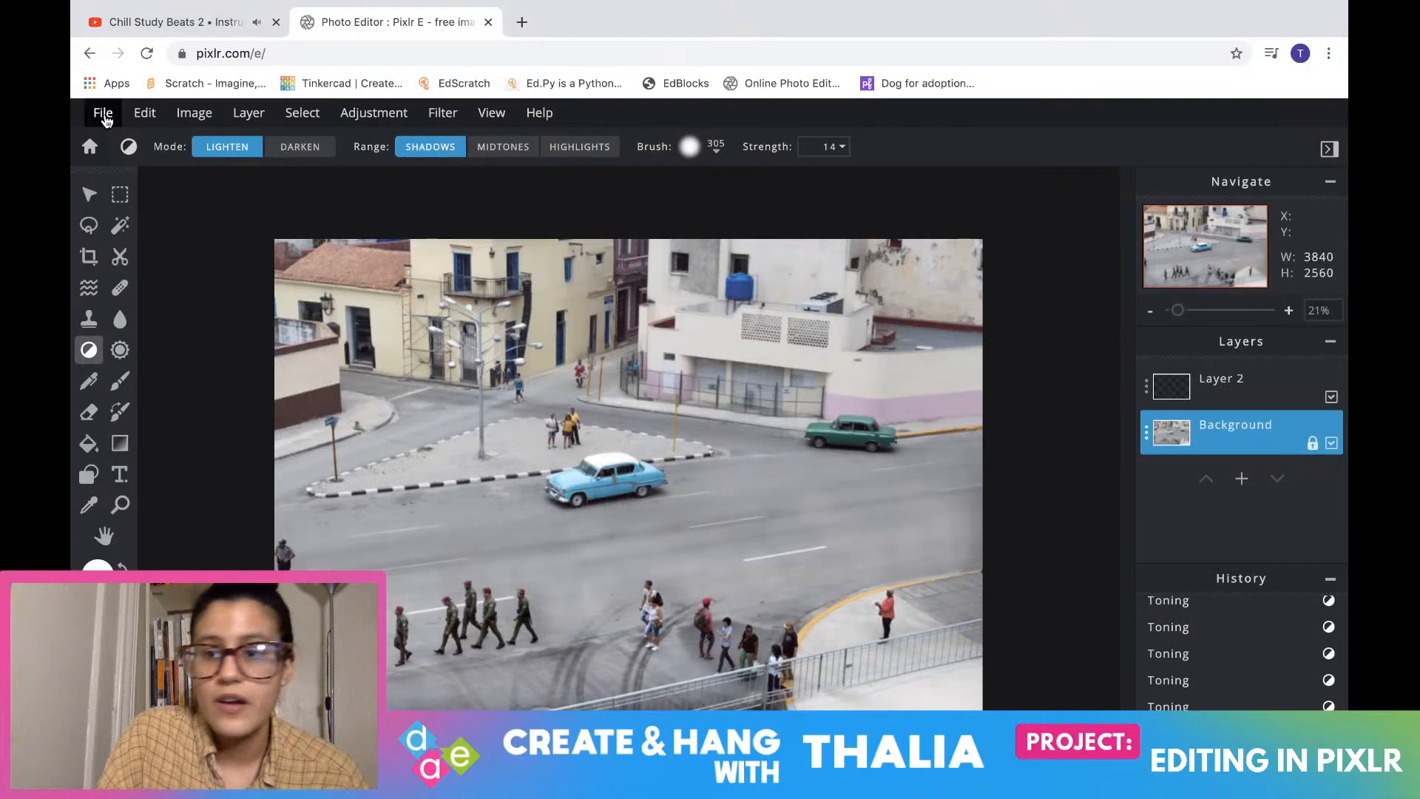
click(104, 115)
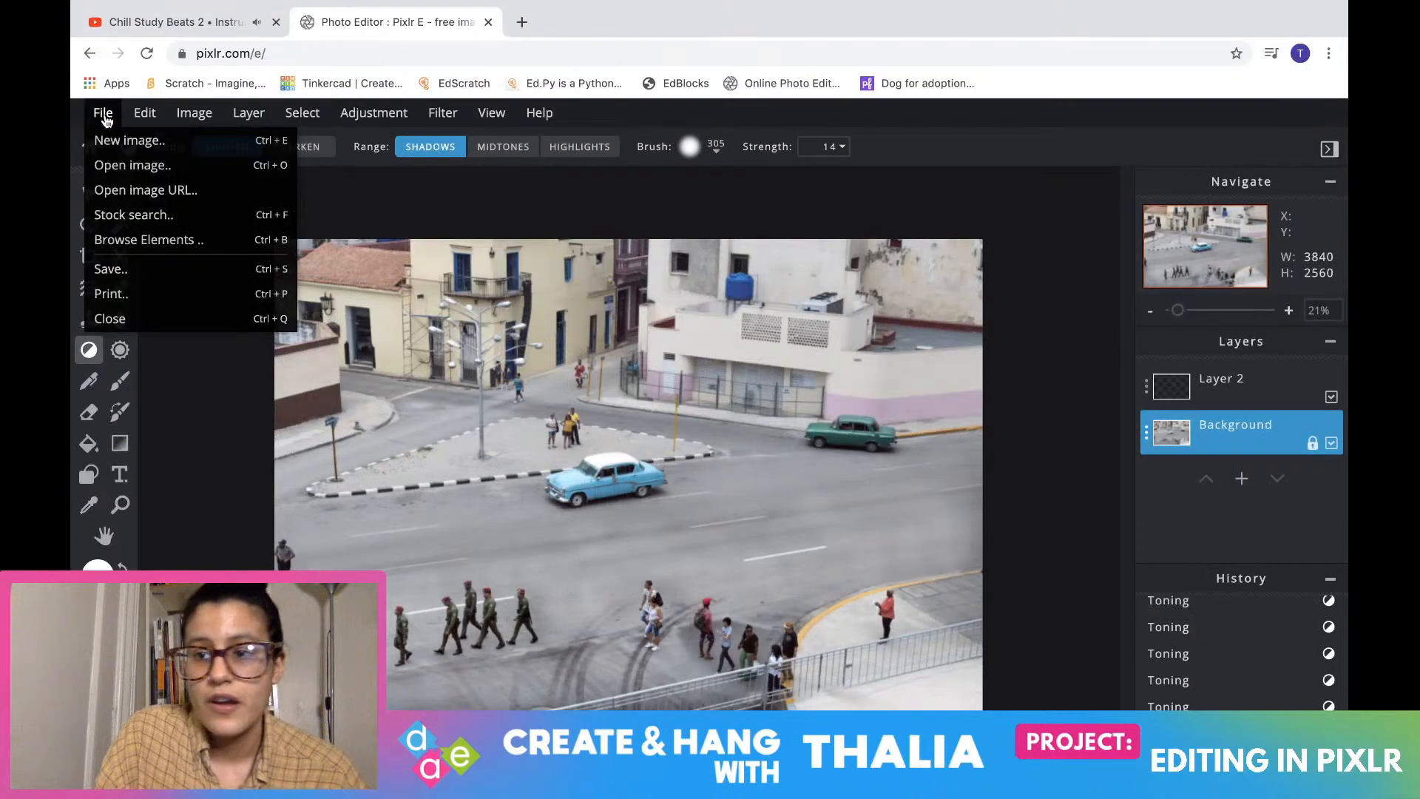
click(135, 270)
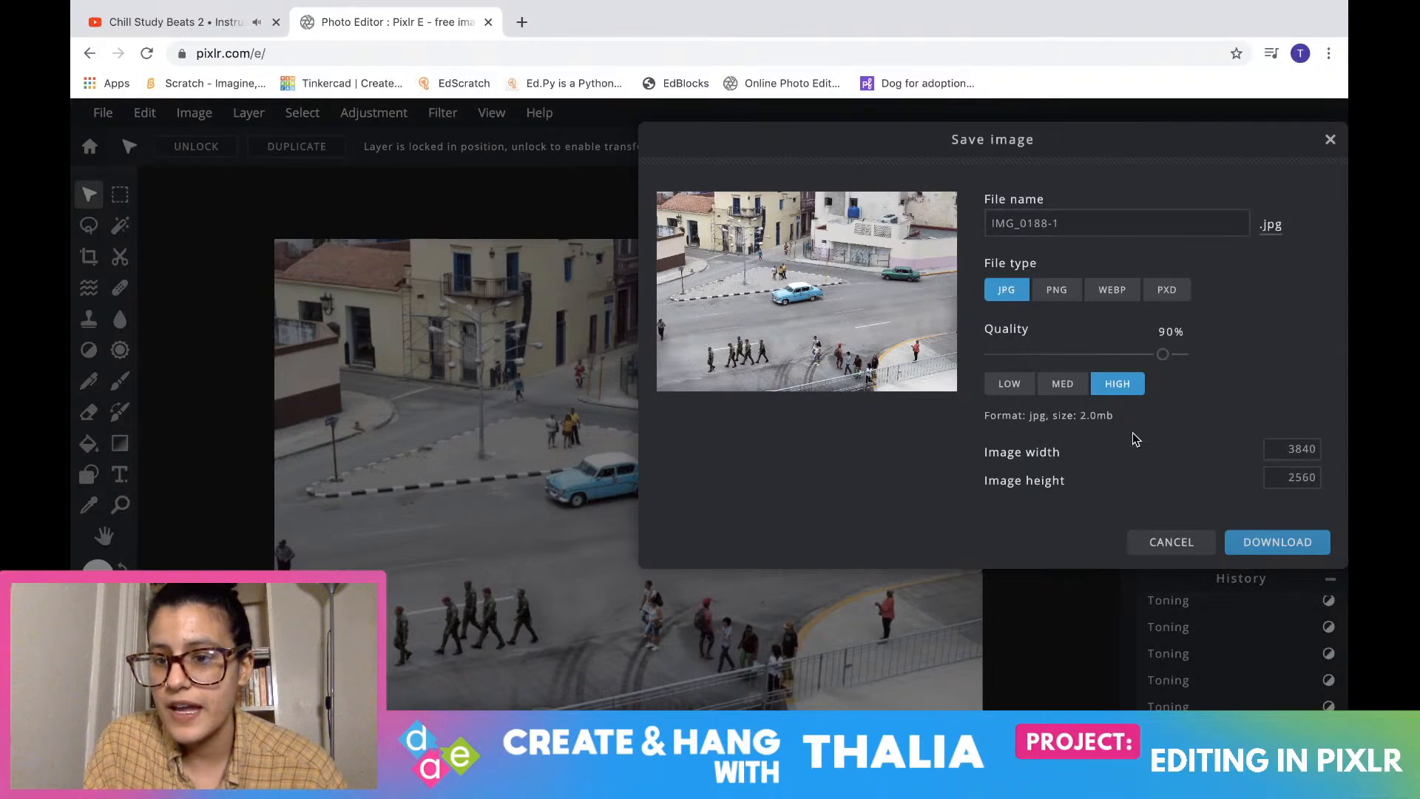
click(1253, 543)
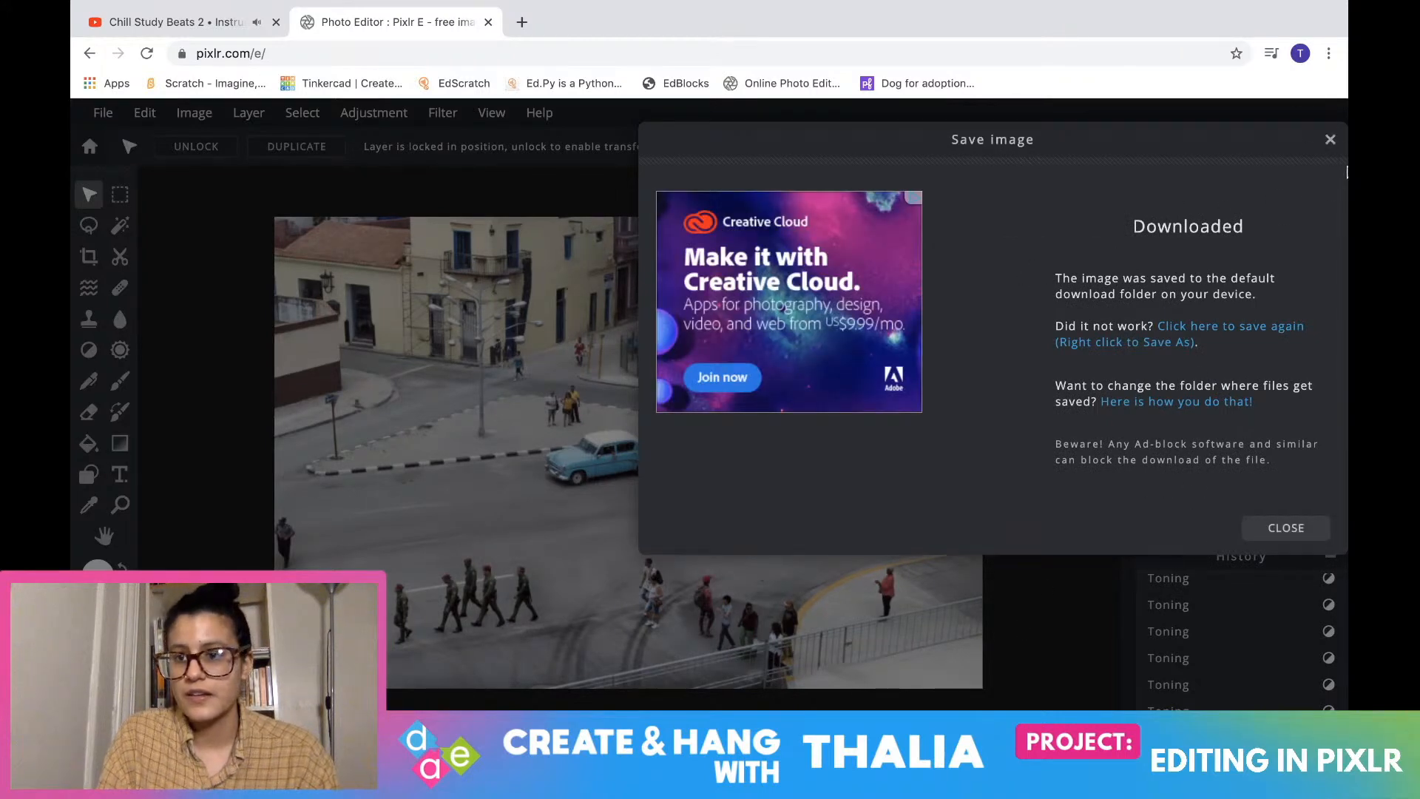
click(1330, 143)
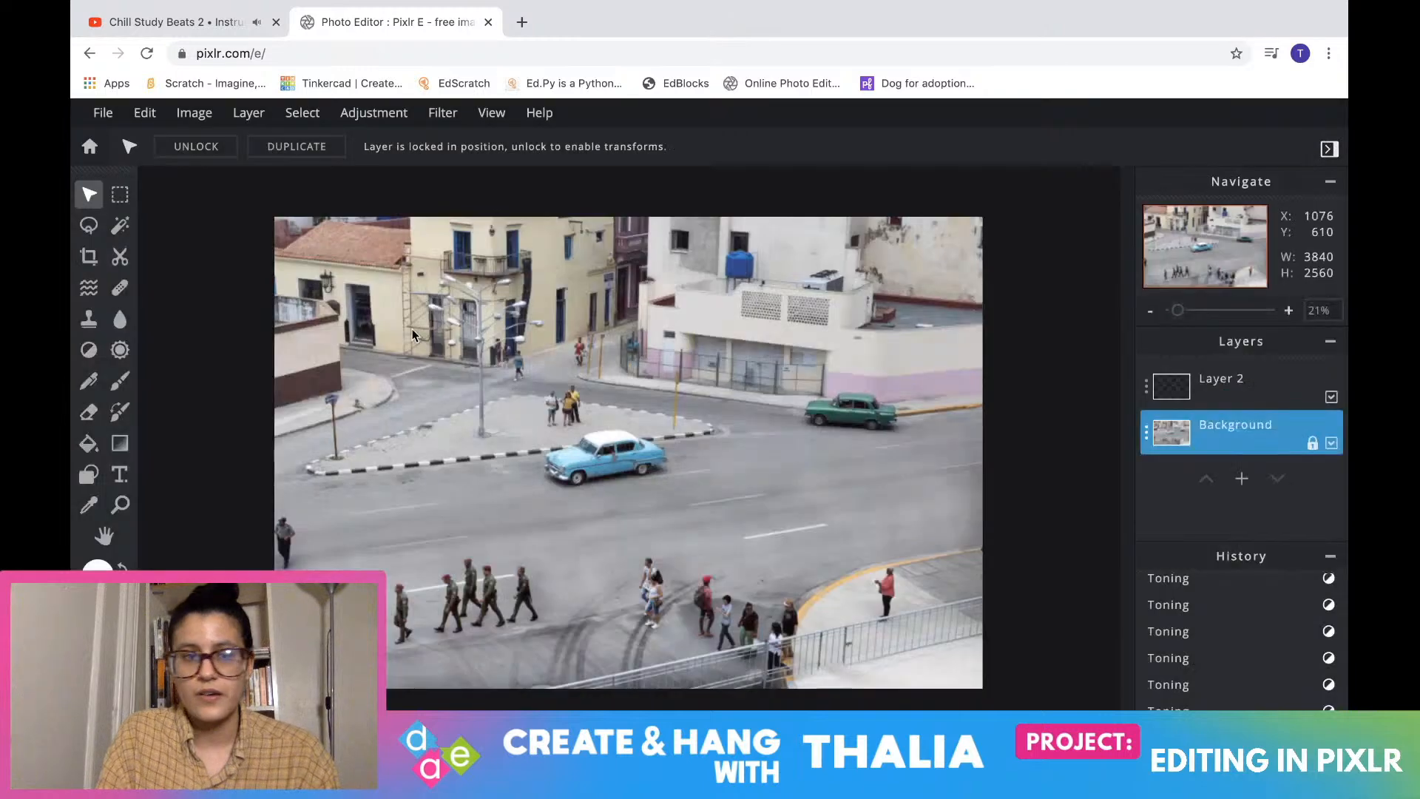
Open IMG_0187-1.jpg from the UnEdit folder, pre-resized to Full HD at 1920 x 1280
click(103, 113)
click(133, 165)
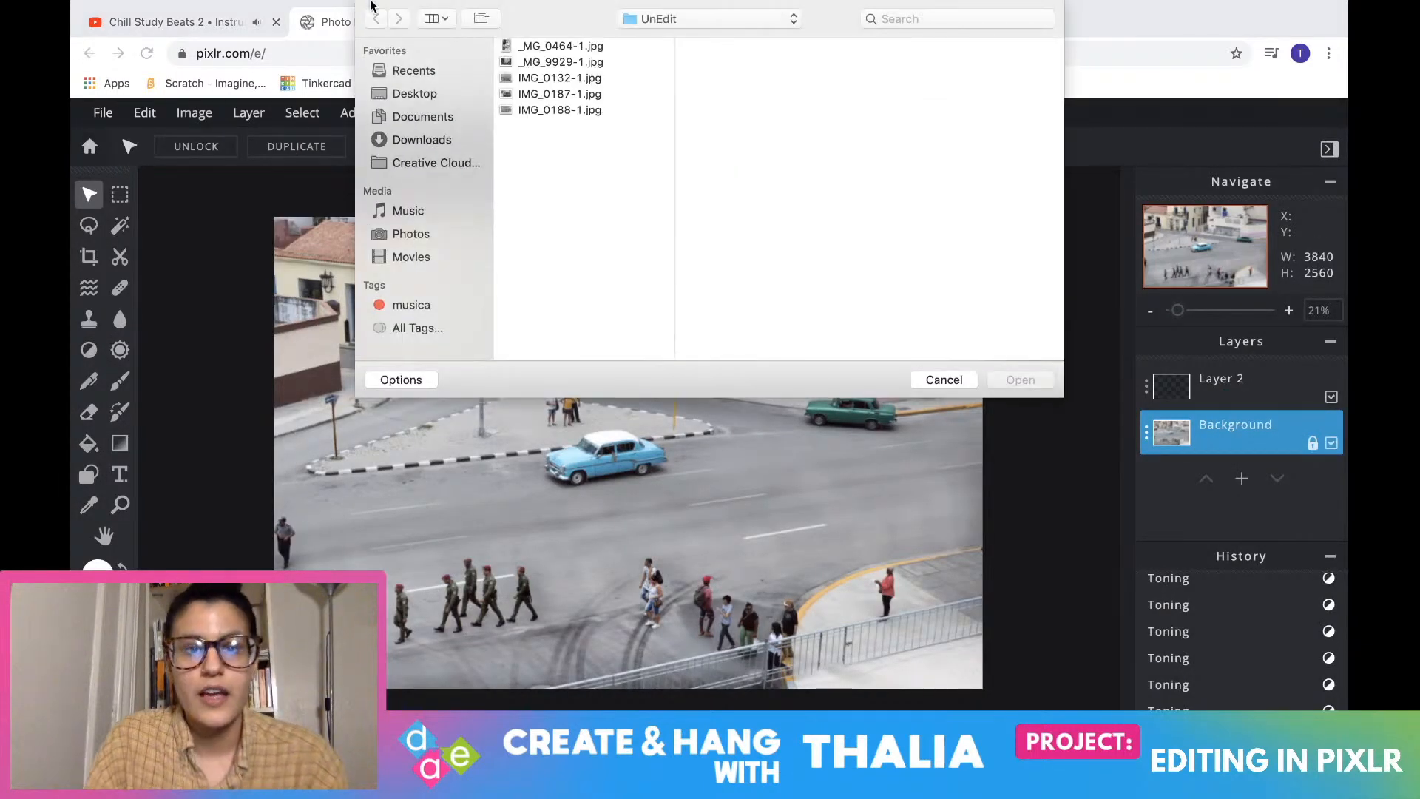
click(534, 94)
click(551, 111)
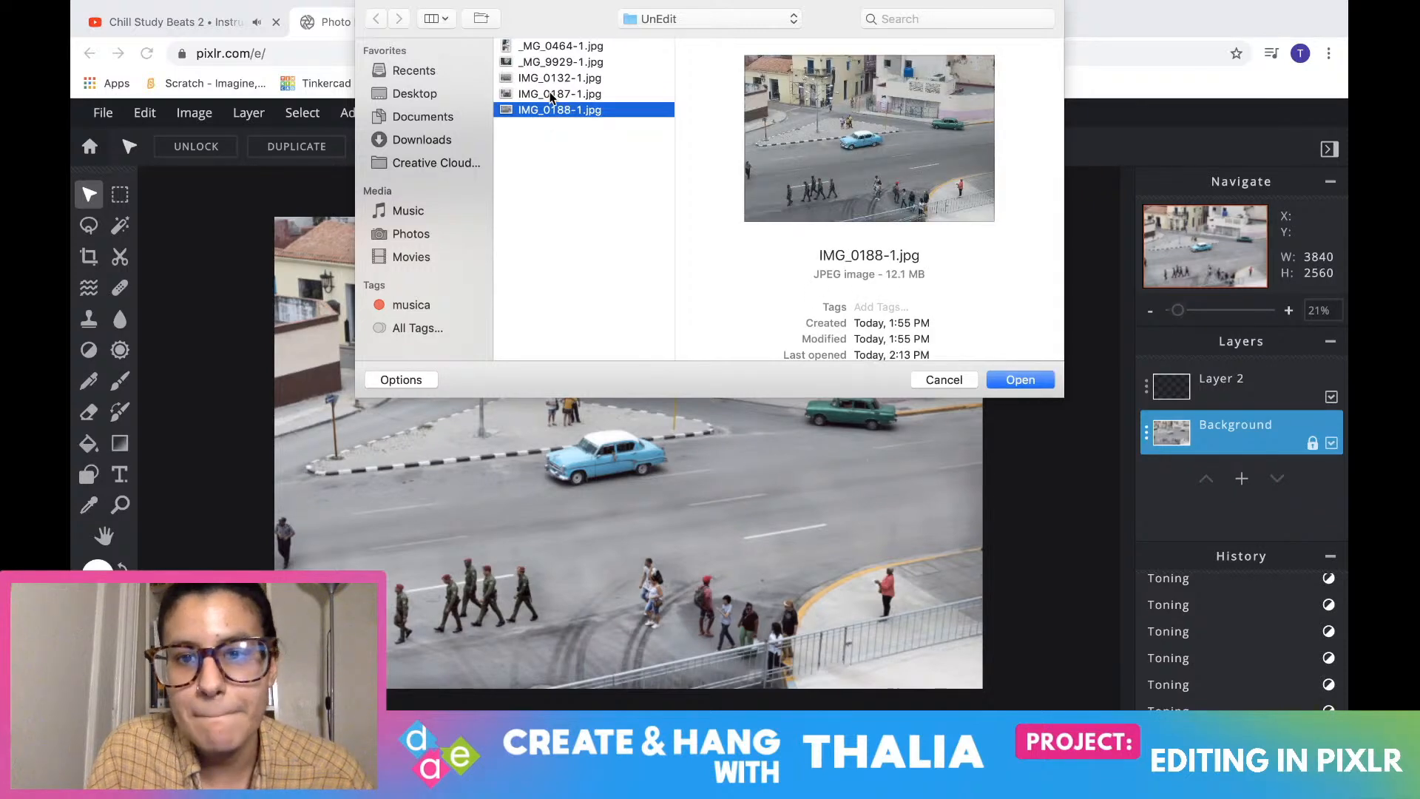
click(549, 94)
click(1015, 379)
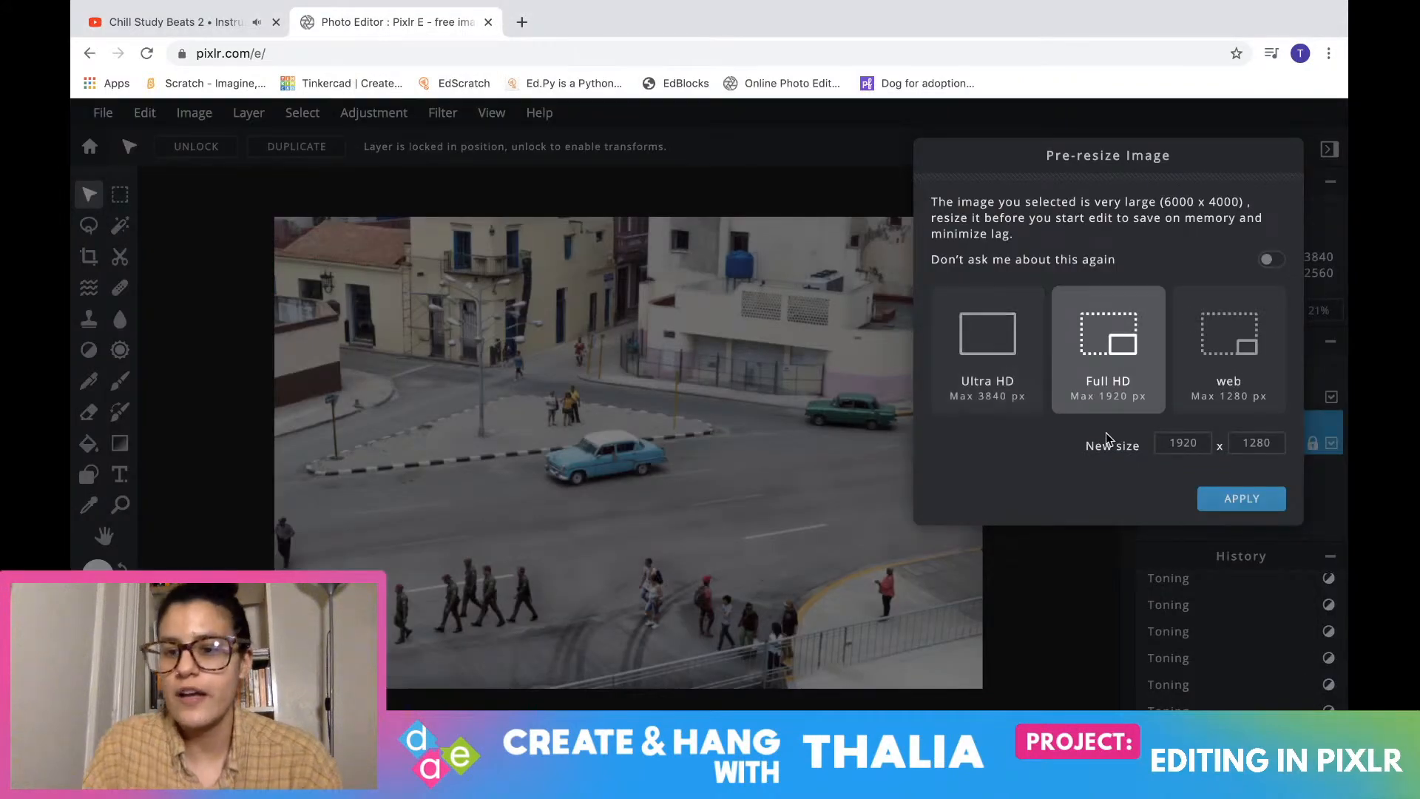
click(1210, 506)
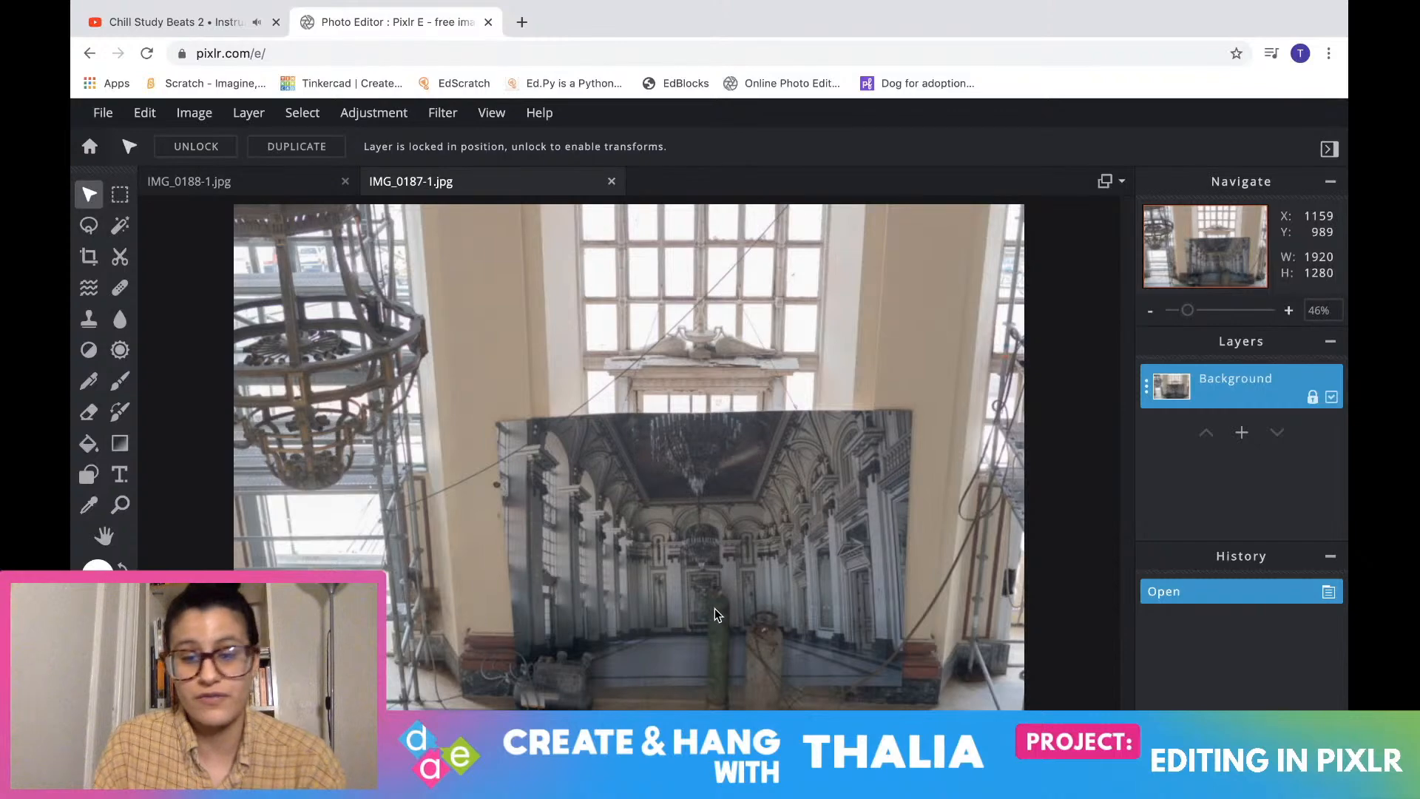
scroll(753, 575, down, 2)
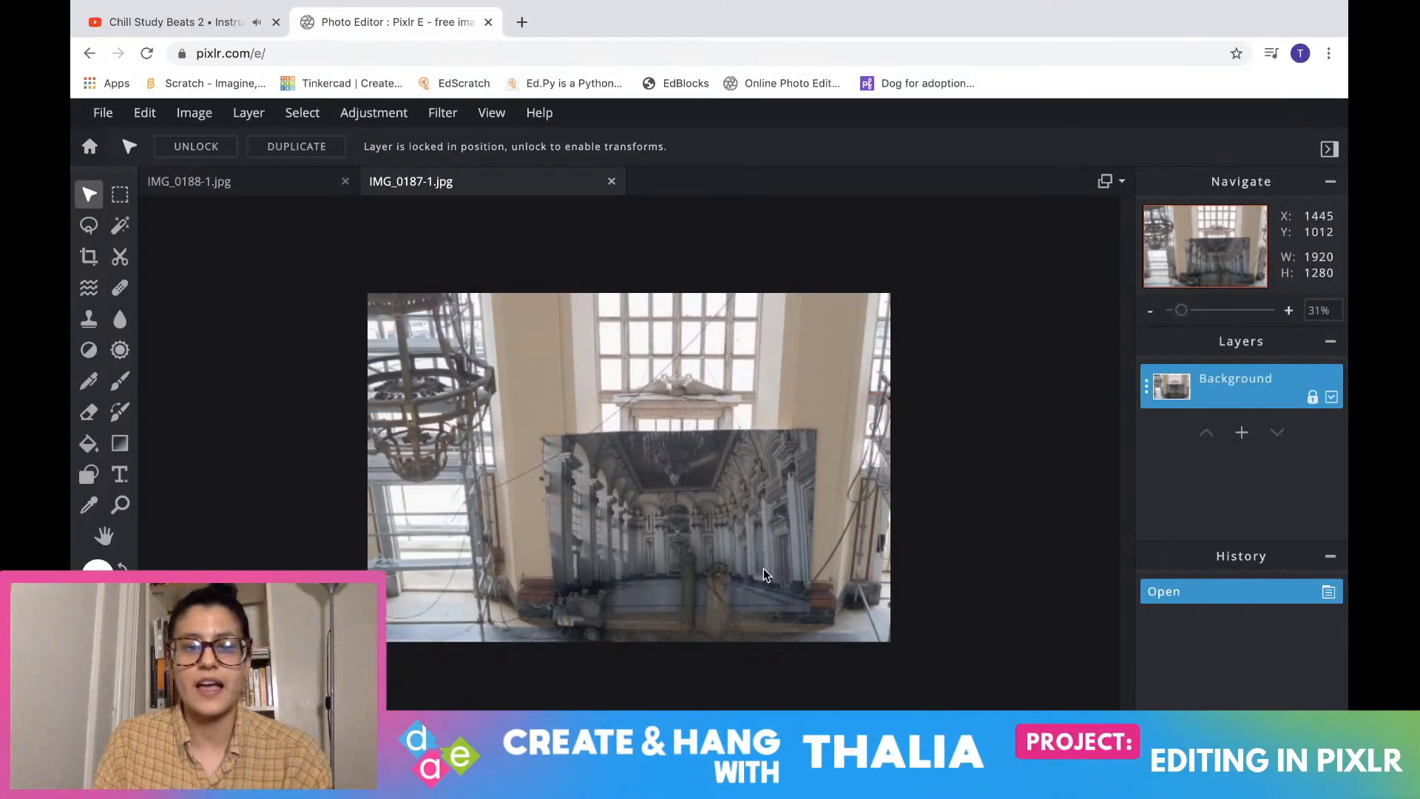
scroll(762, 575, up, 3)
scroll(762, 575, down, 3)
scroll(762, 575, up, 3)
scroll(762, 575, down, 3)
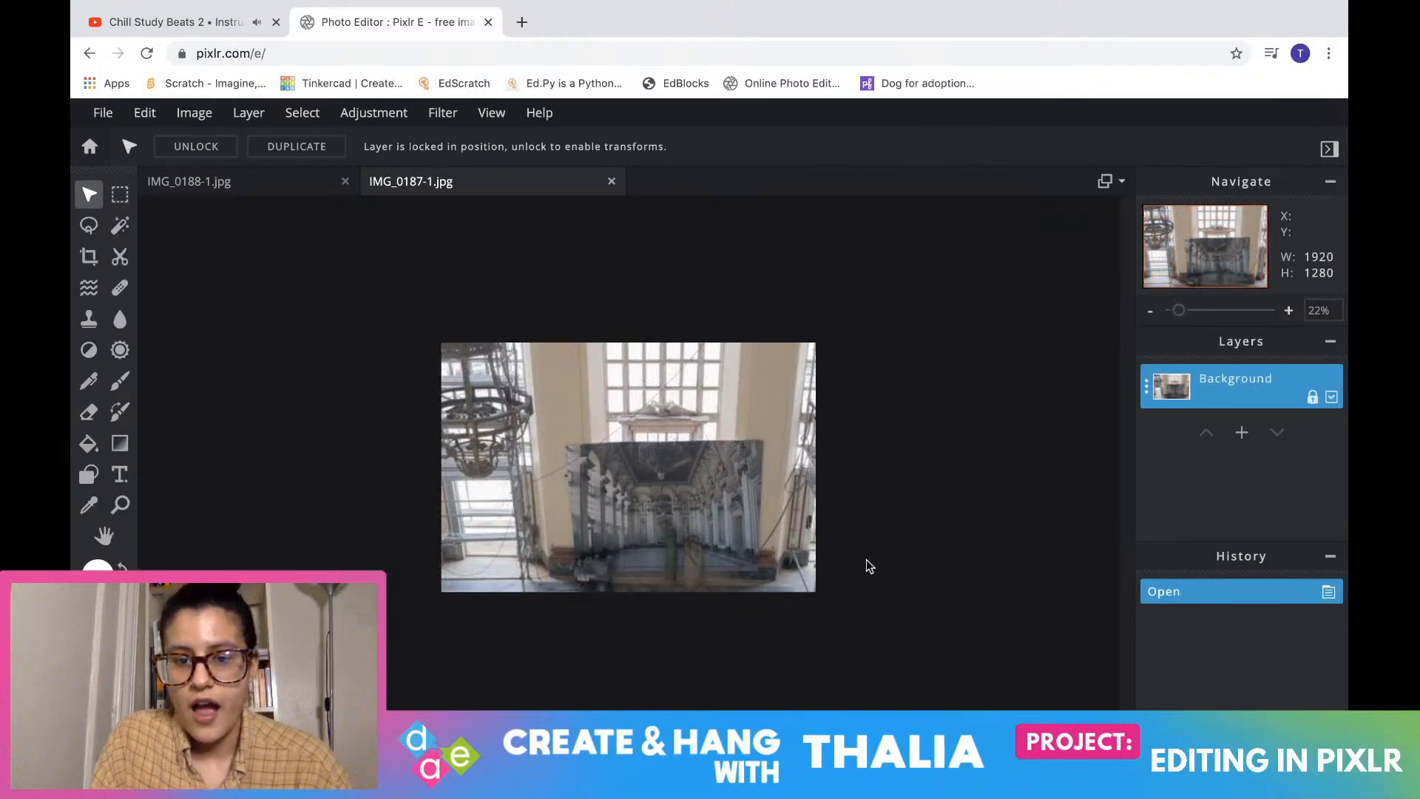
scroll(725, 534, up, 3)
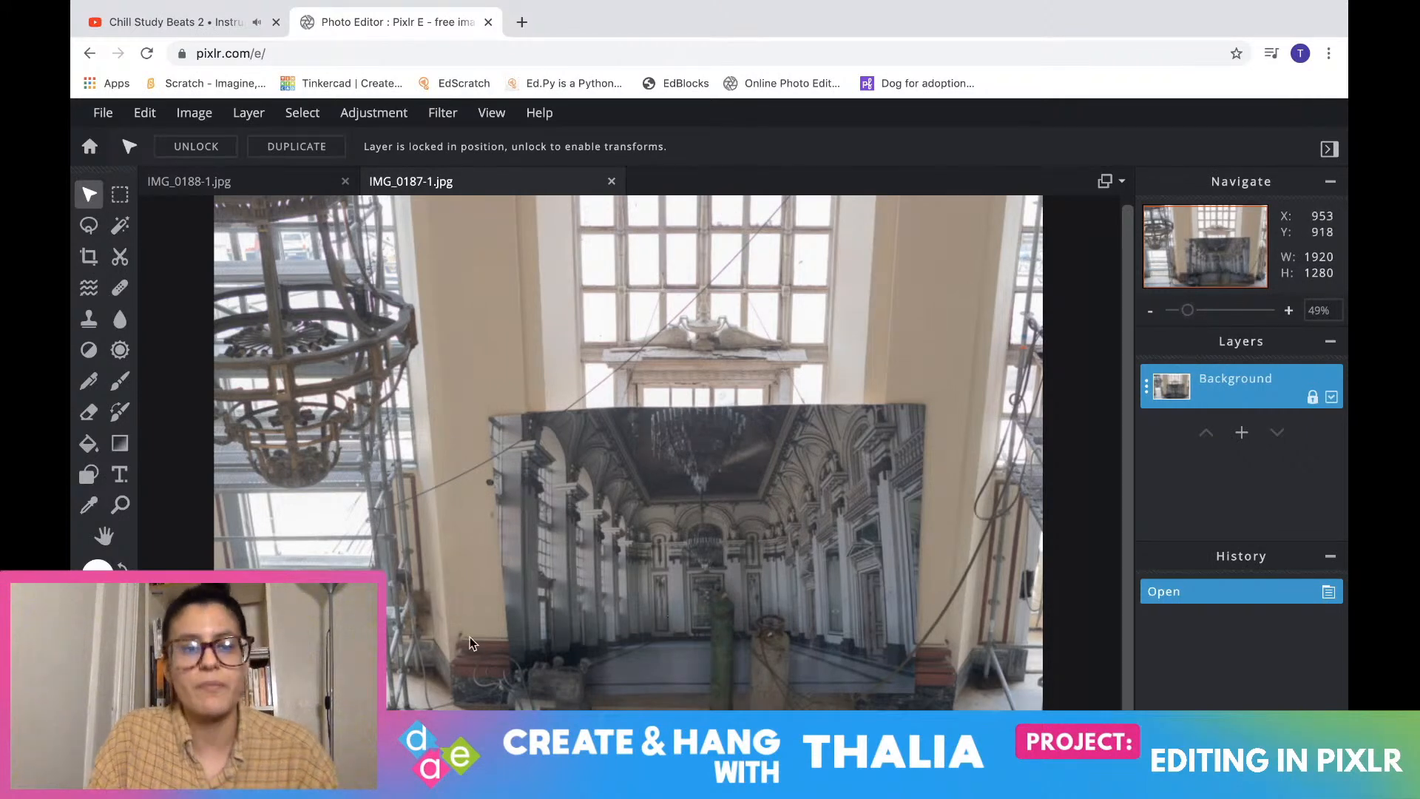
Try a Curves adjustment on the combined channel, moving the black point inward, lifting the lower midtones and slightly adjusting the white point
click(372, 113)
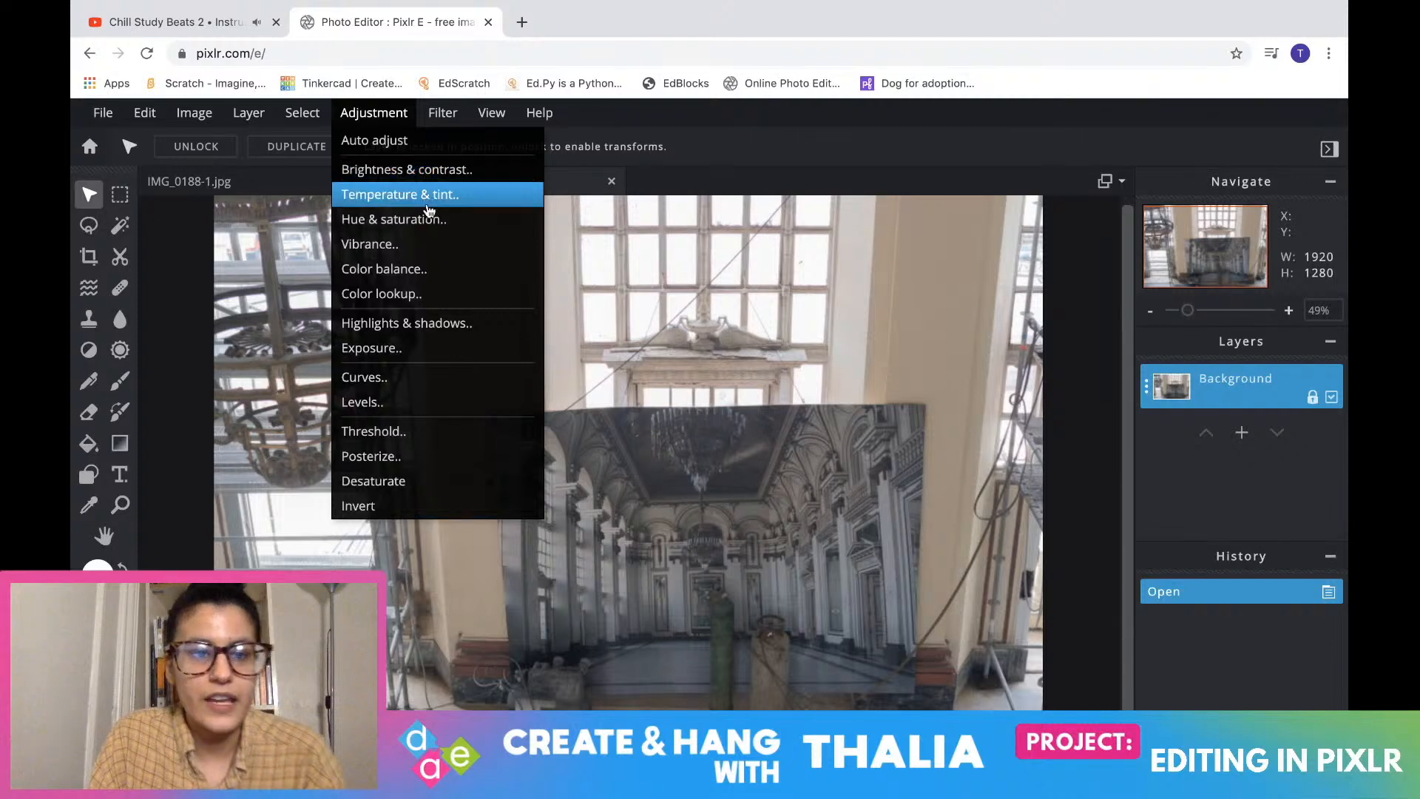
click(407, 377)
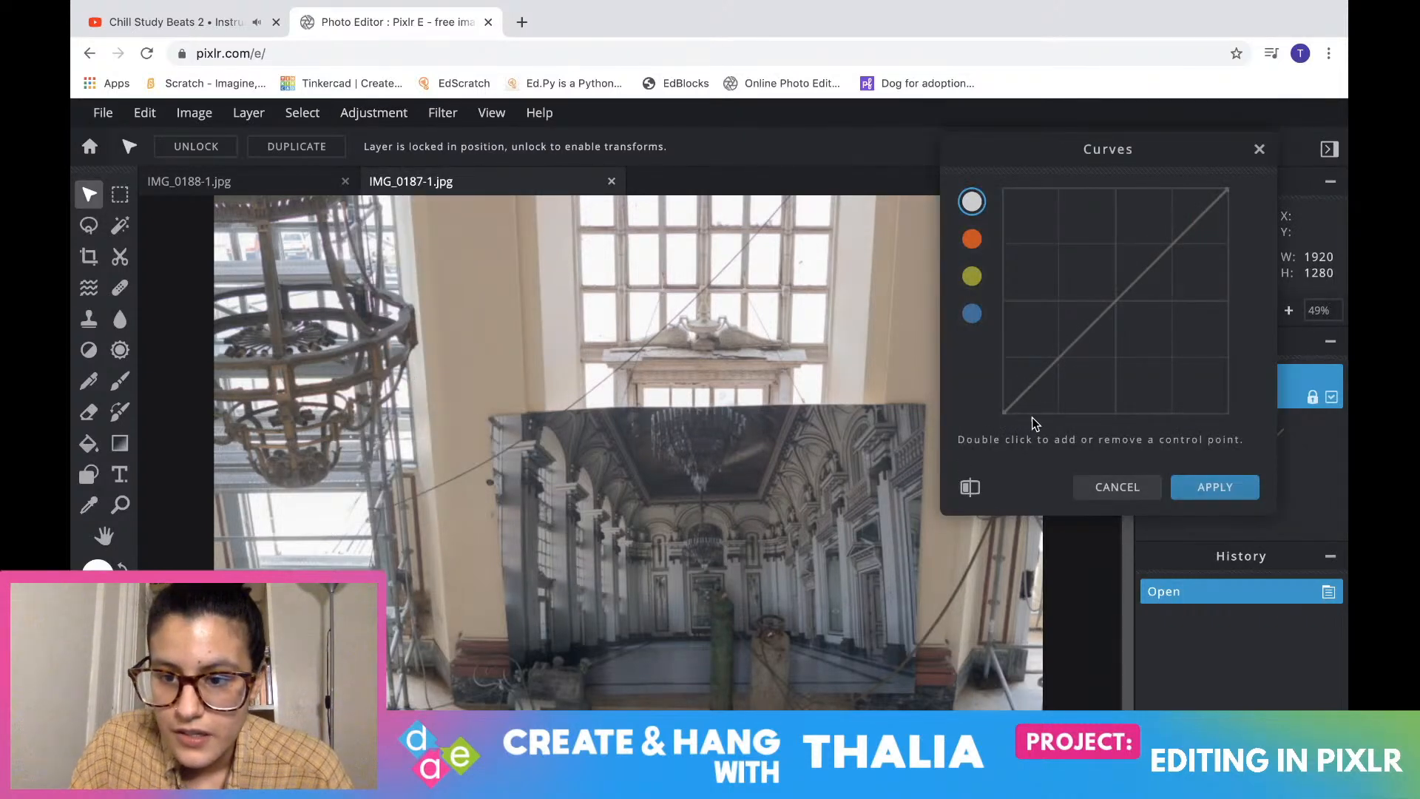
drag(1006, 421, 1017, 426)
click(1002, 412)
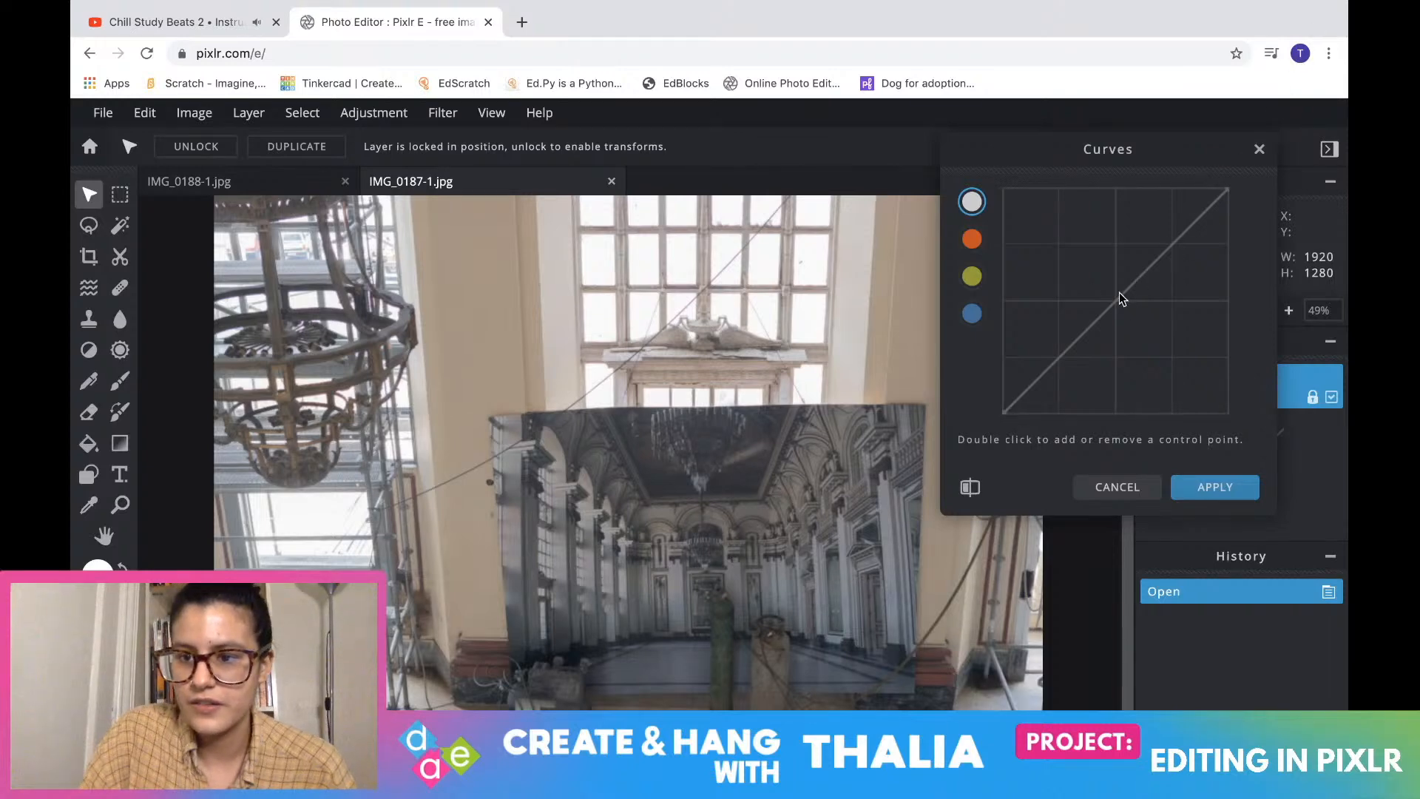
mouse_move(1004, 412)
mouse_down()
mouse_move(1049, 418)
mouse_move(981, 409)
mouse_move(1059, 425)
mouse_move(1027, 409)
mouse_up()
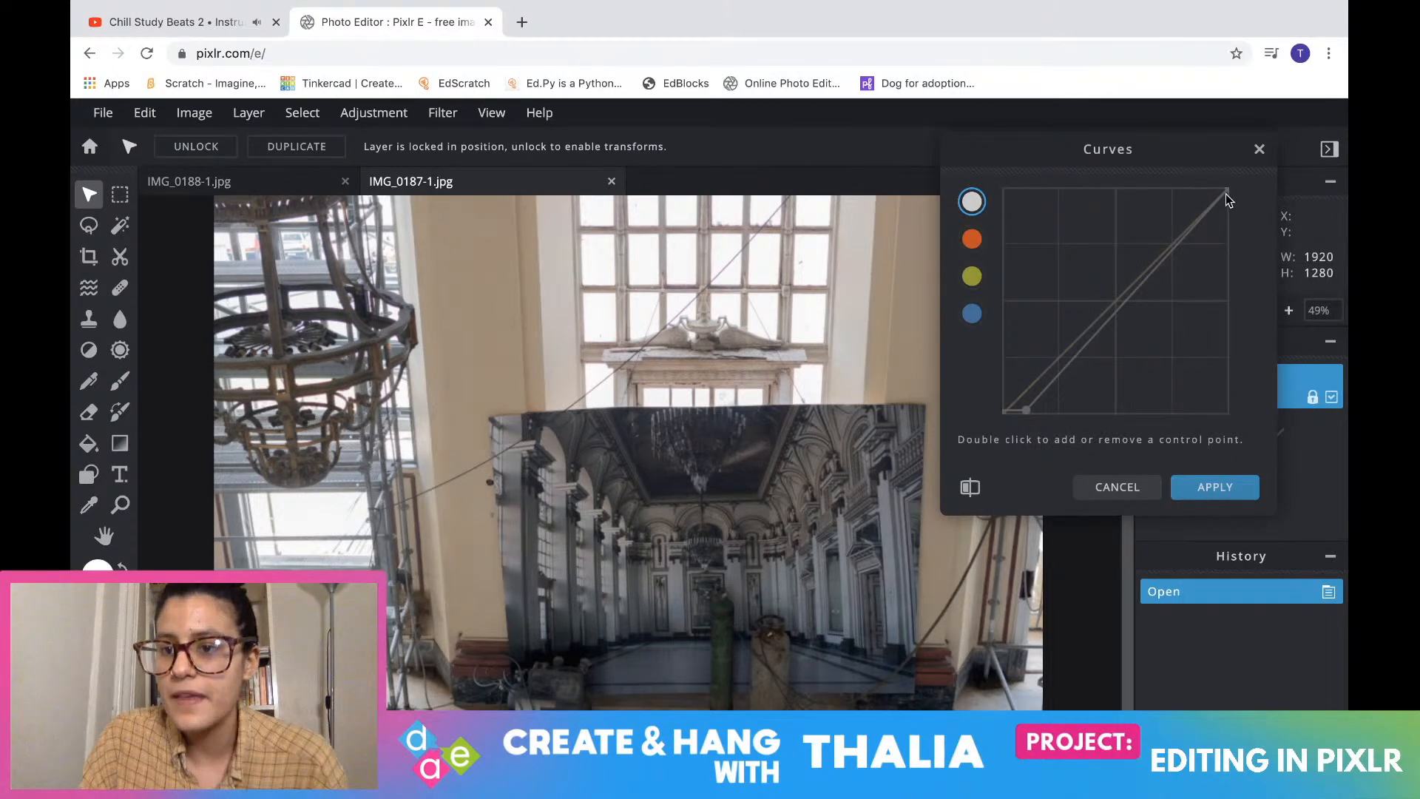
mouse_move(1226, 188)
mouse_down()
mouse_move(1228, 211)
mouse_move(1225, 194)
mouse_up()
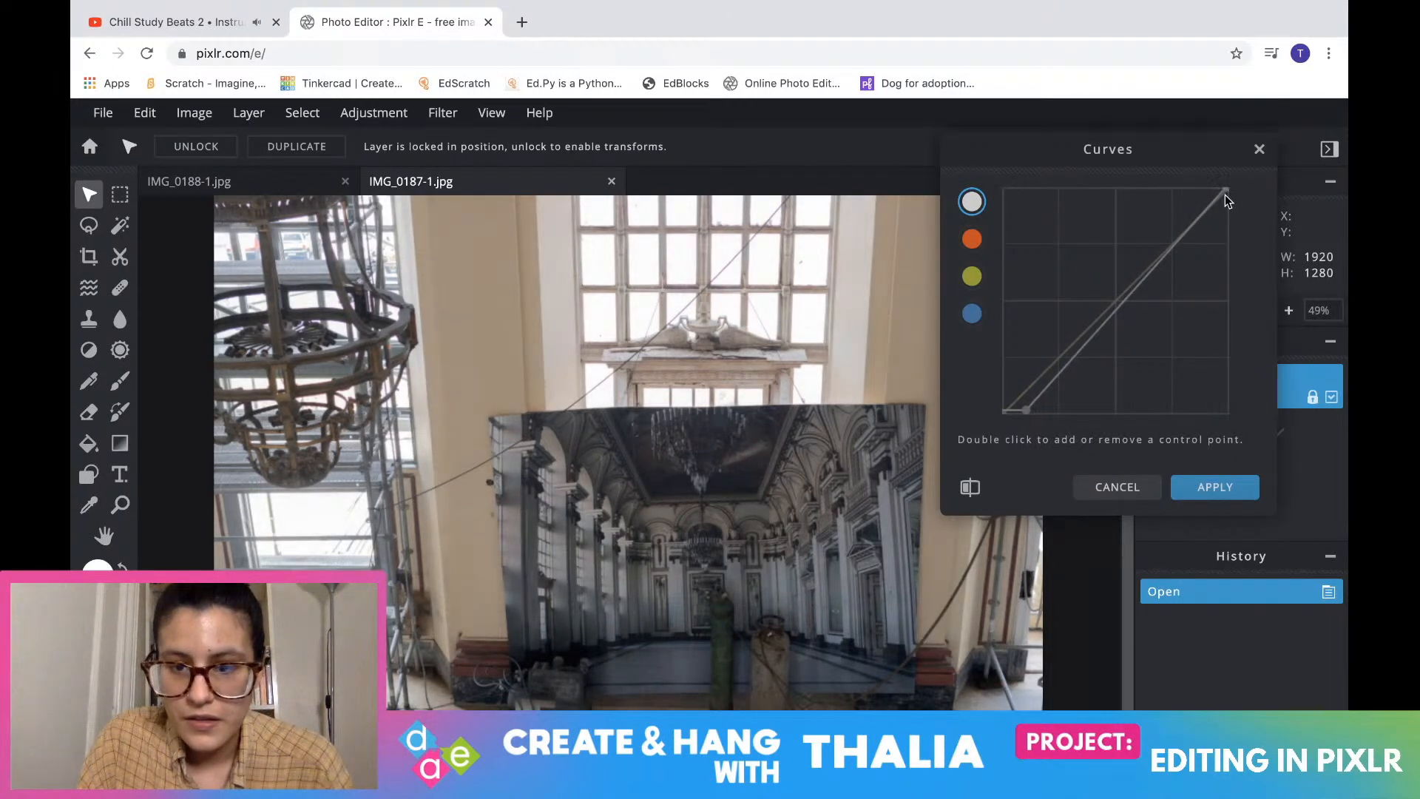
double_click(1081, 348)
mouse_move(1081, 347)
mouse_down()
mouse_move(1054, 308)
mouse_move(1072, 337)
mouse_move(1062, 317)
mouse_move(1069, 326)
mouse_up()
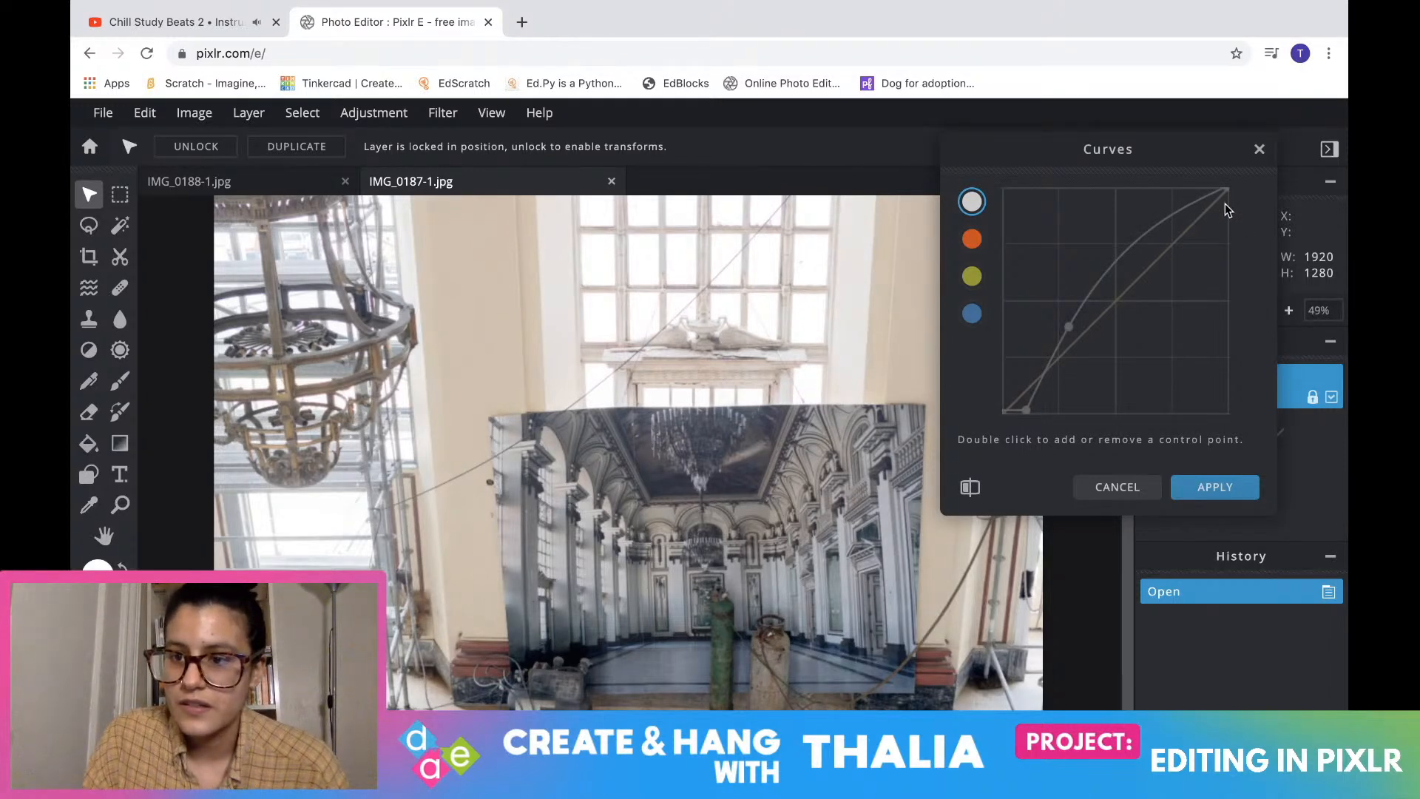
drag(1224, 202, 1216, 168)
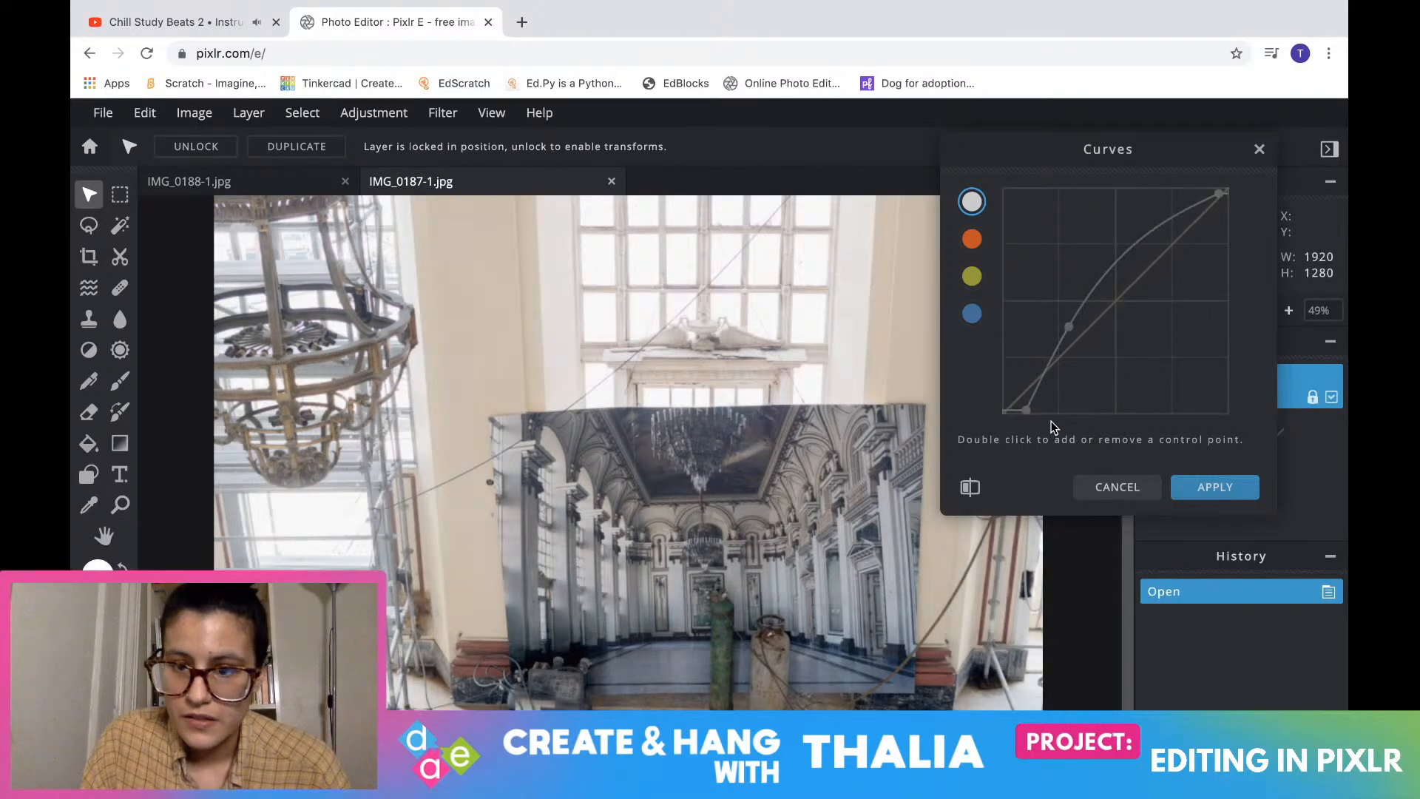
mouse_move(1027, 411)
mouse_down()
mouse_move(1052, 415)
mouse_move(1033, 413)
mouse_up()
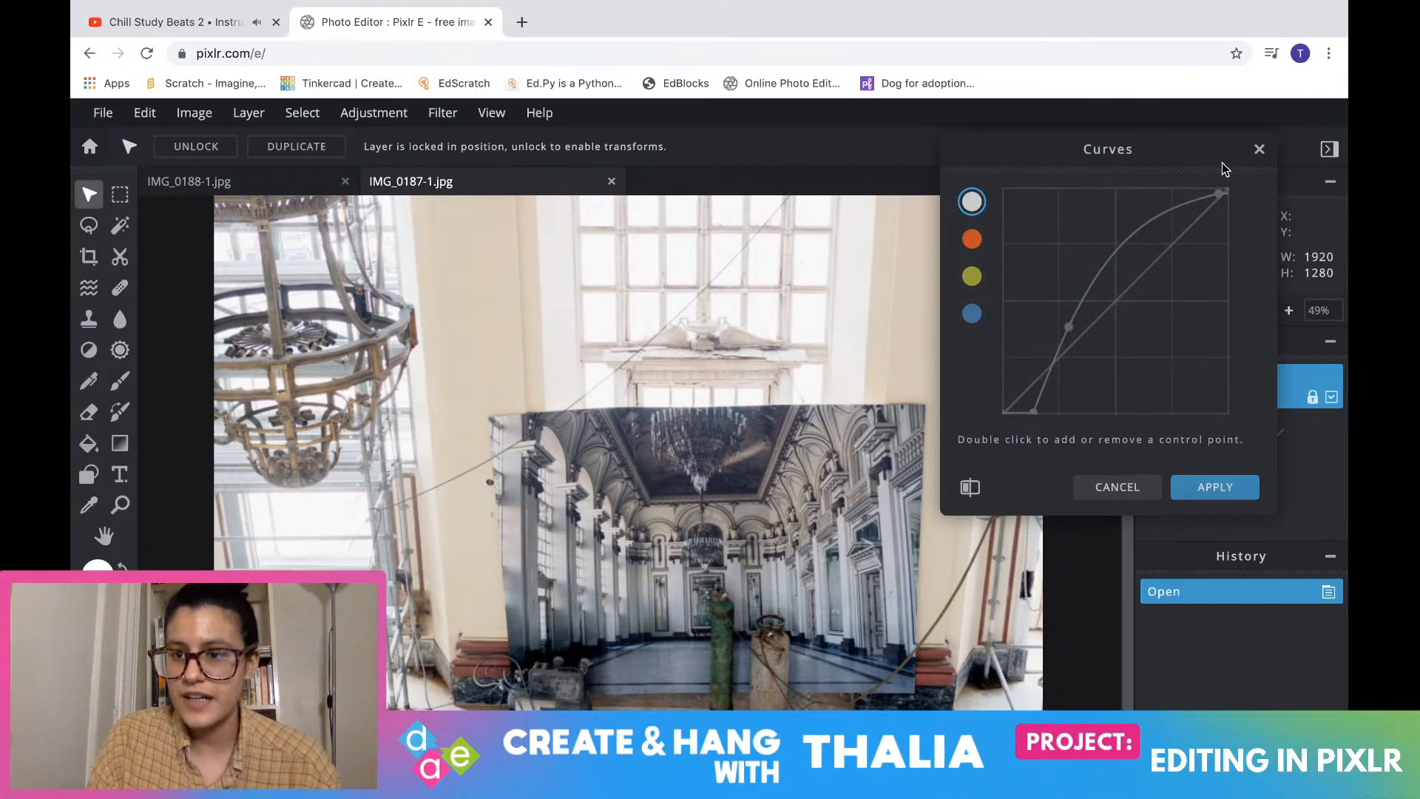
Try shifting the endpoints of the red and green channel curves, and discard the whole Curves adjustment
click(972, 238)
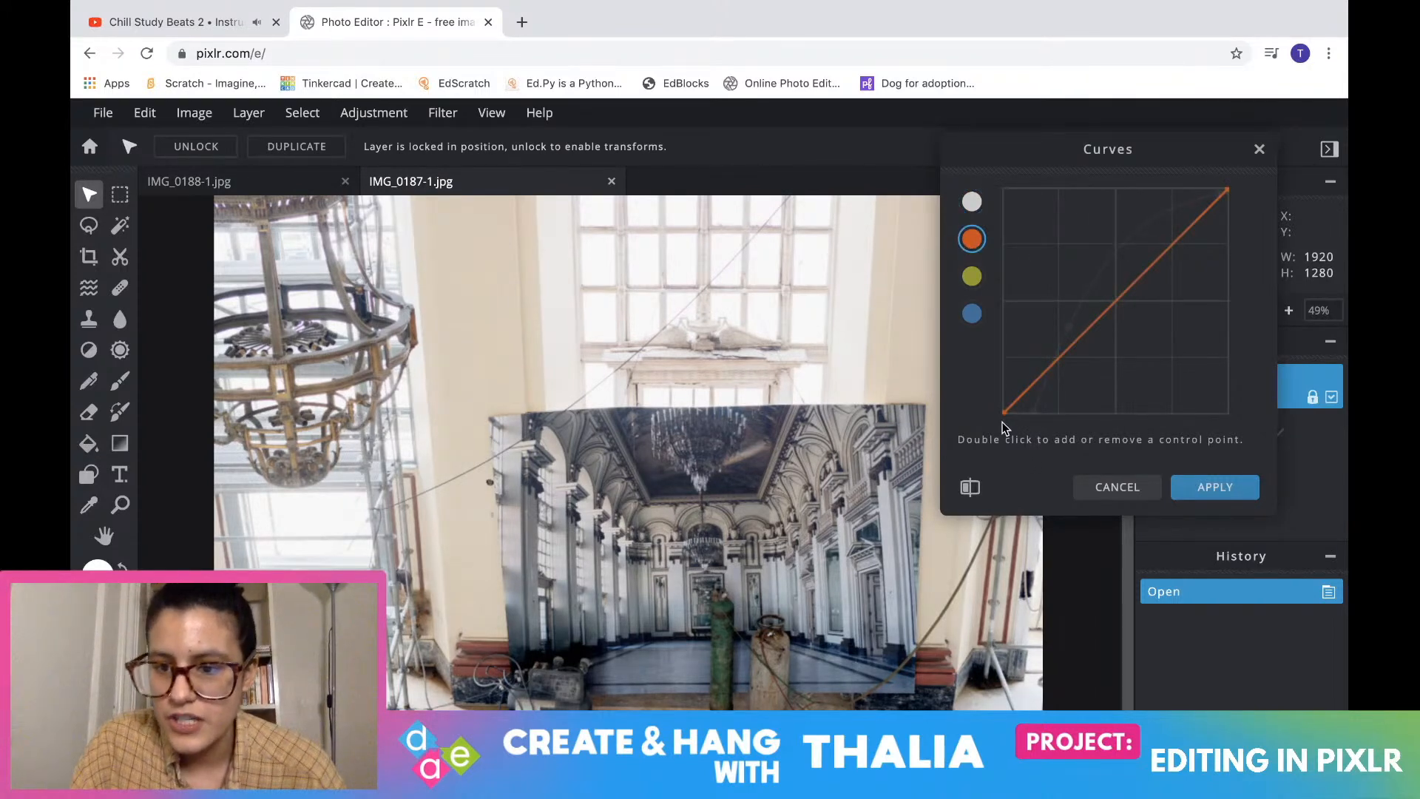
drag(1005, 415, 1018, 418)
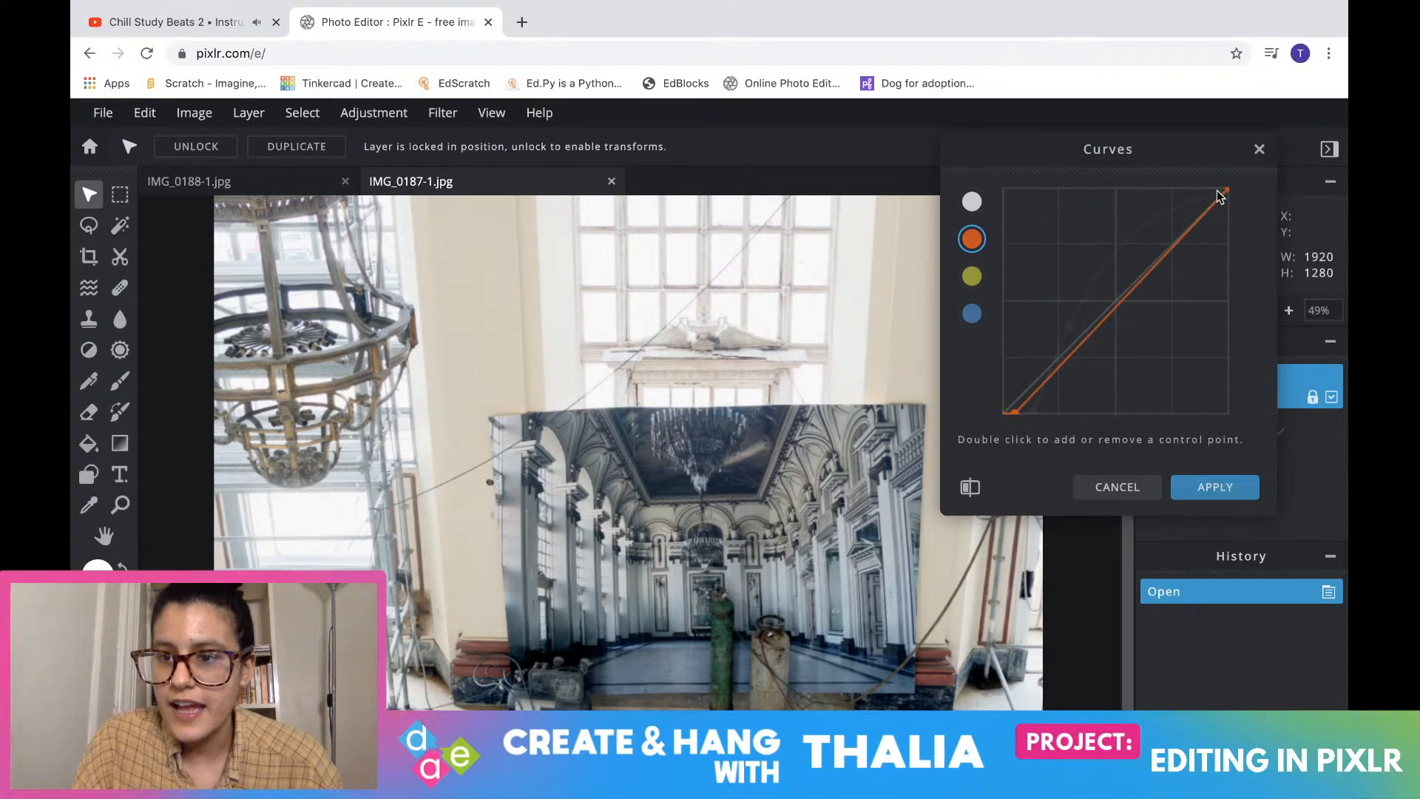
drag(1227, 189, 1226, 184)
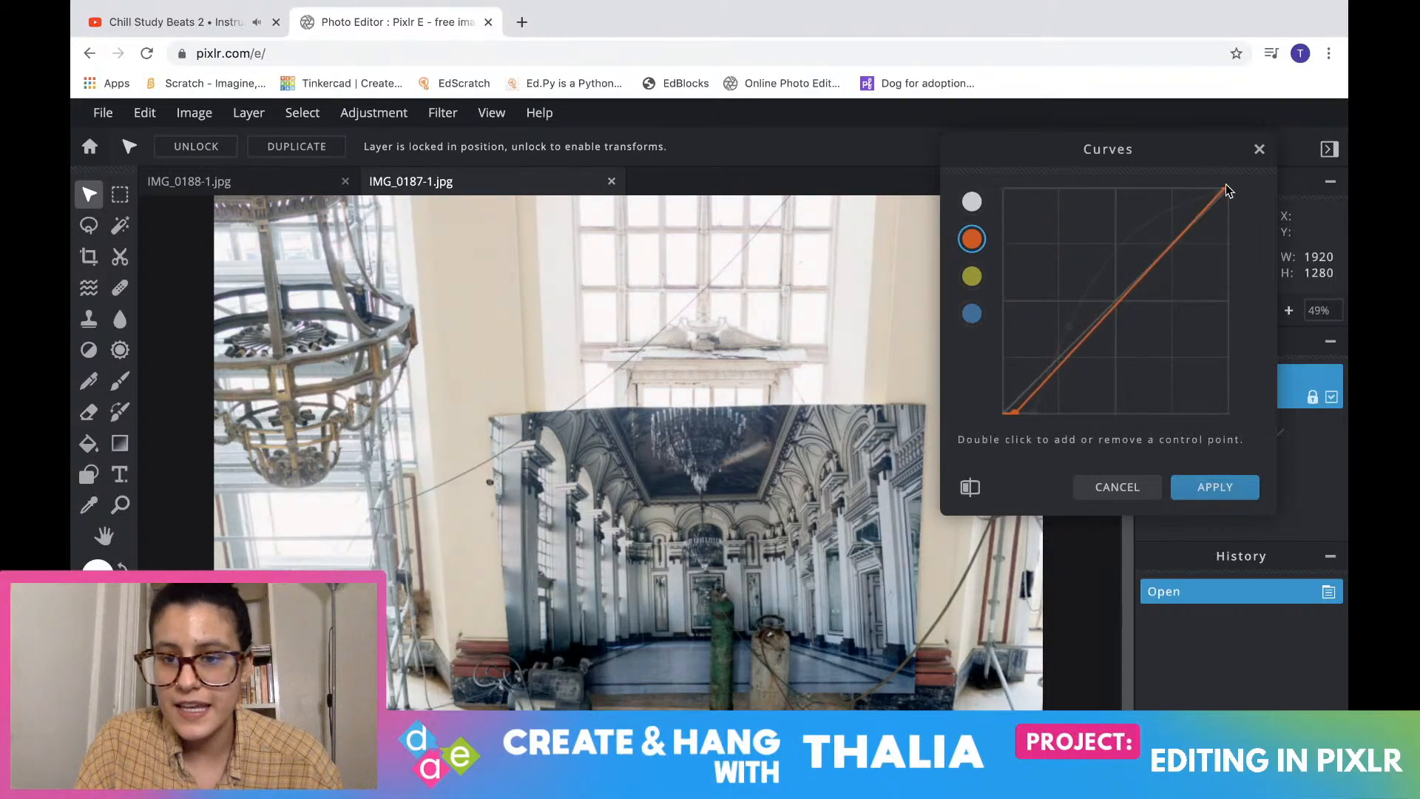
click(973, 276)
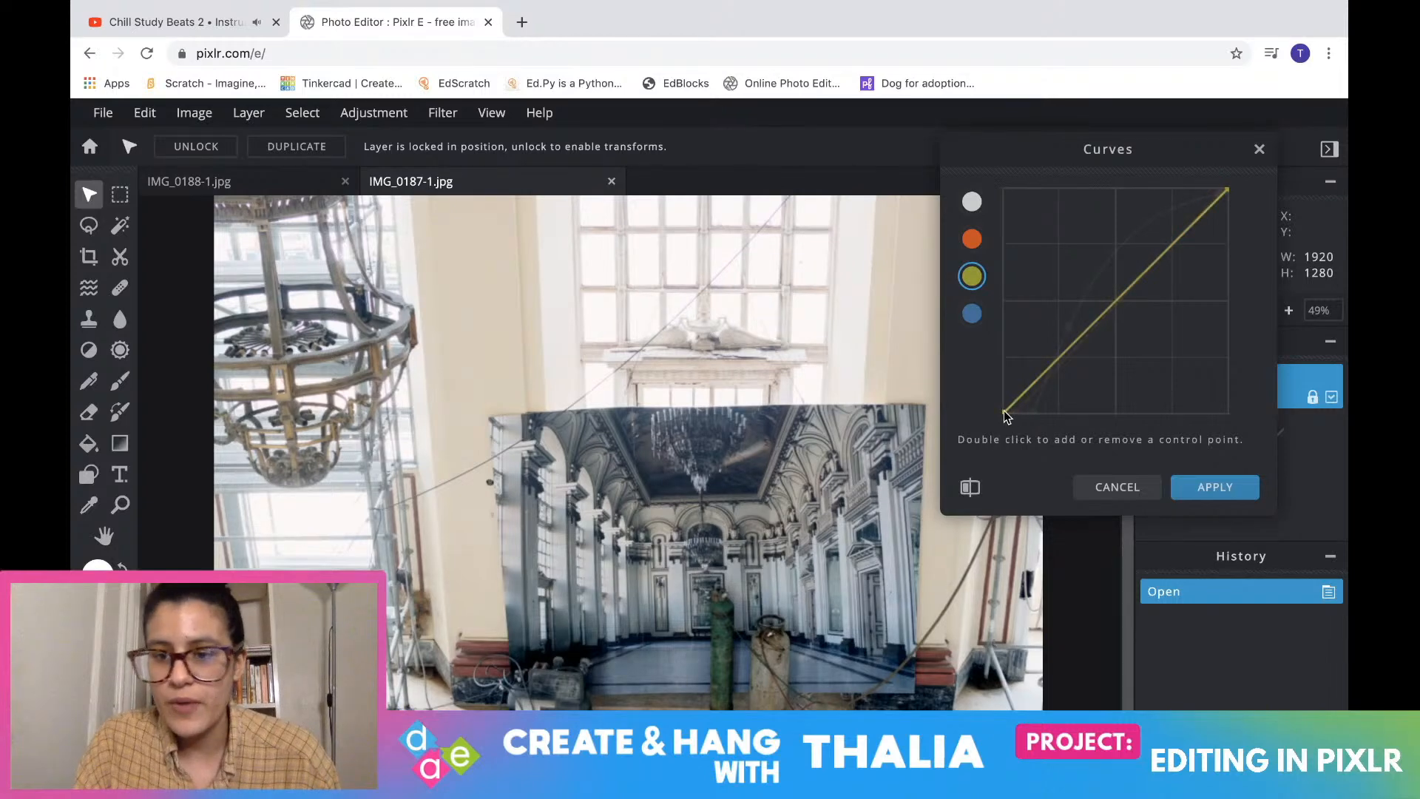
drag(1006, 417, 1014, 420)
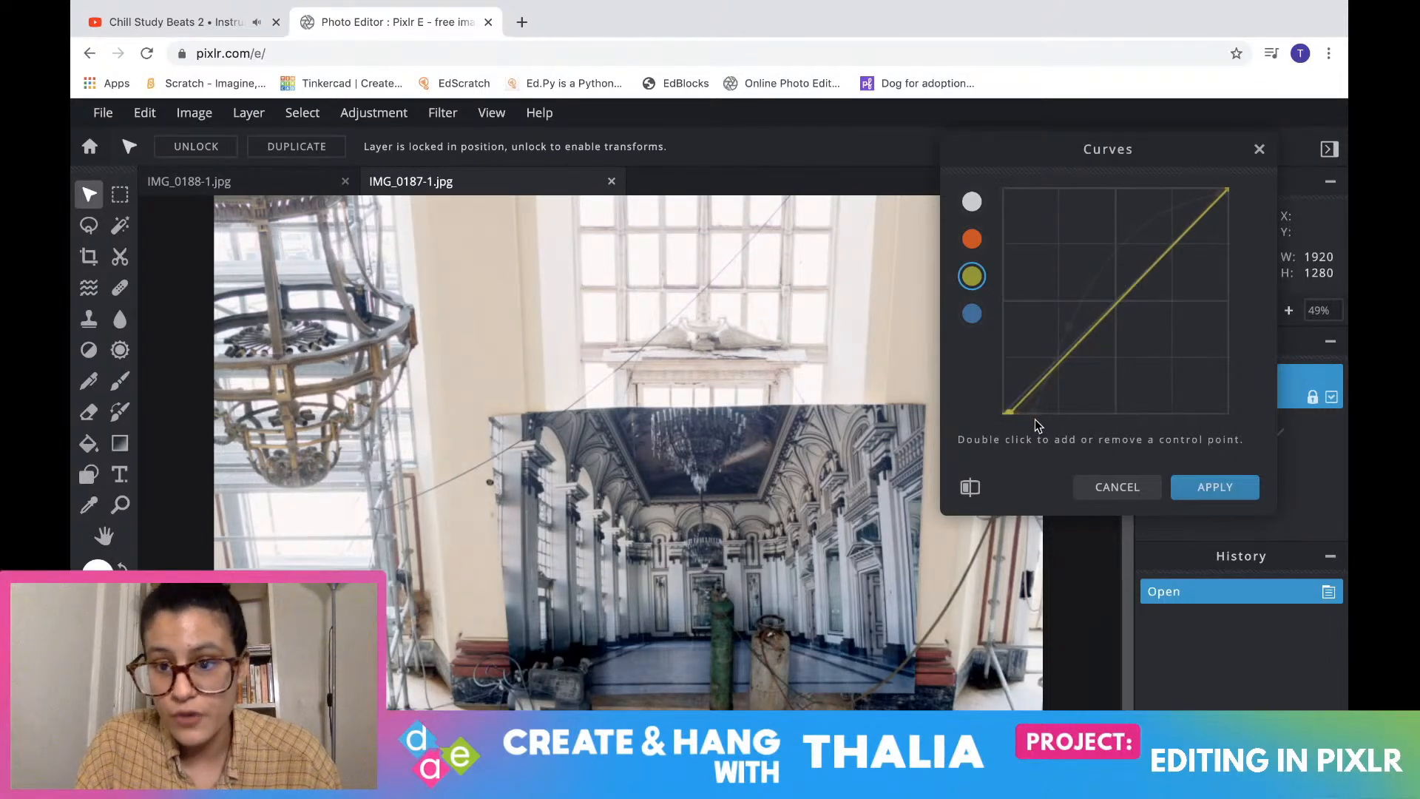
drag(1033, 420, 1016, 406)
drag(1227, 191, 1228, 205)
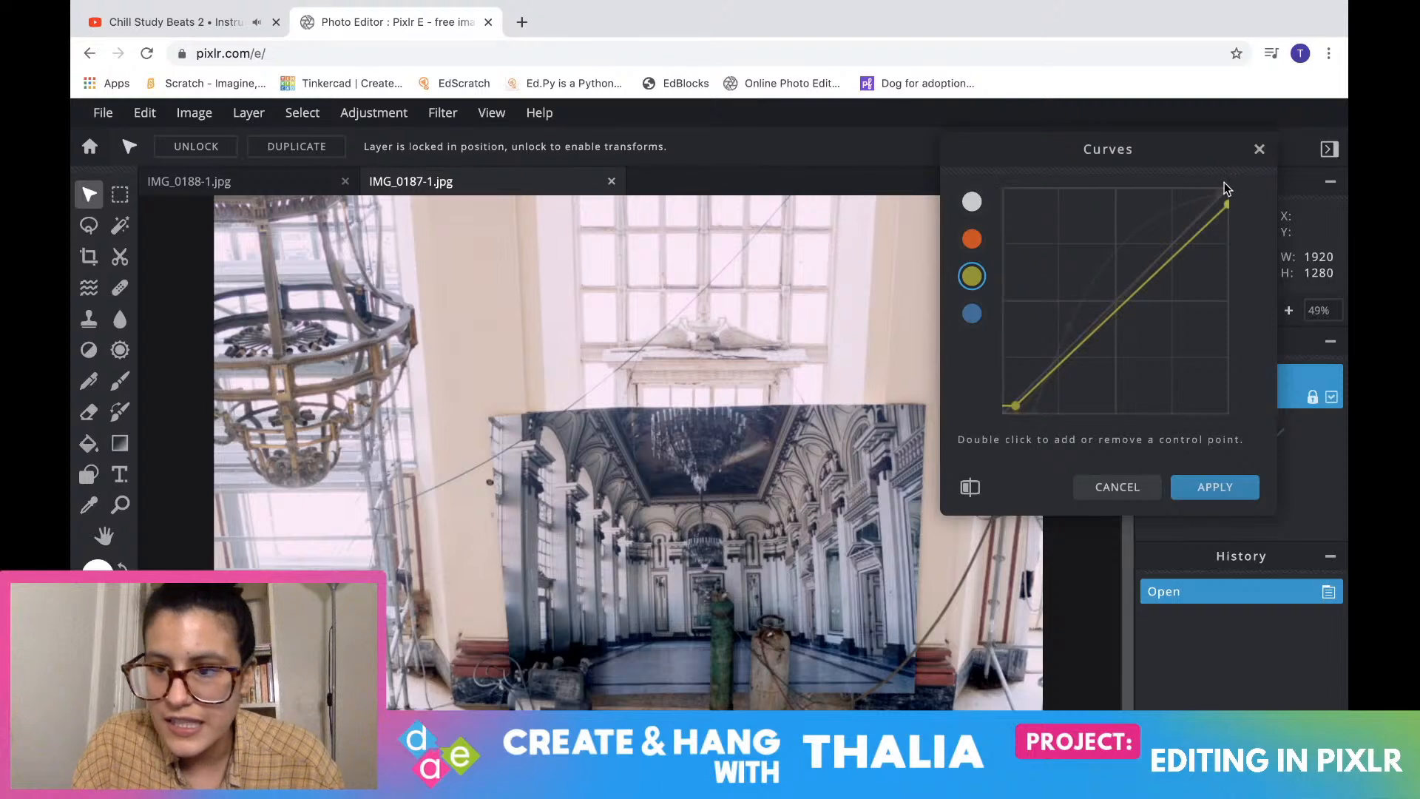
drag(1228, 210, 1232, 198)
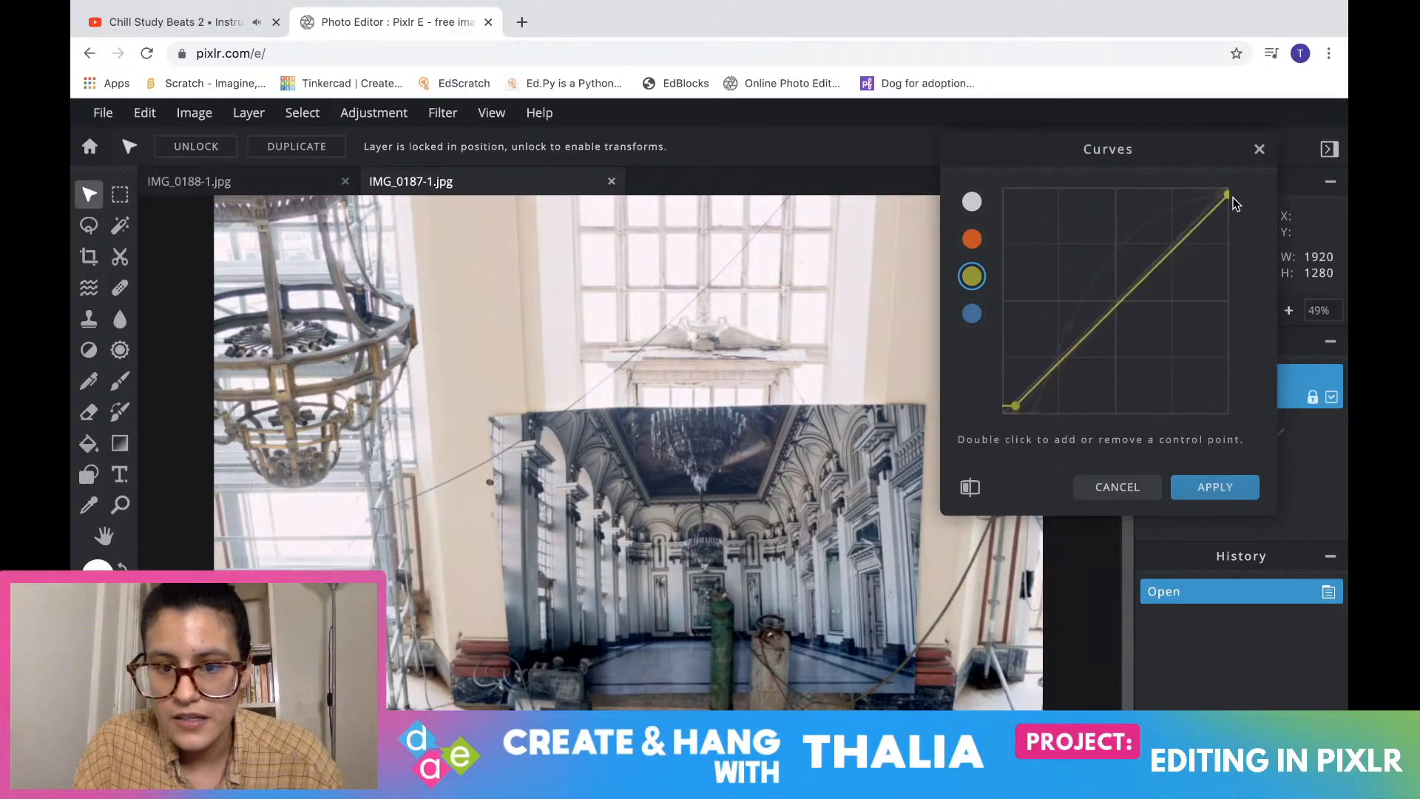
click(1262, 149)
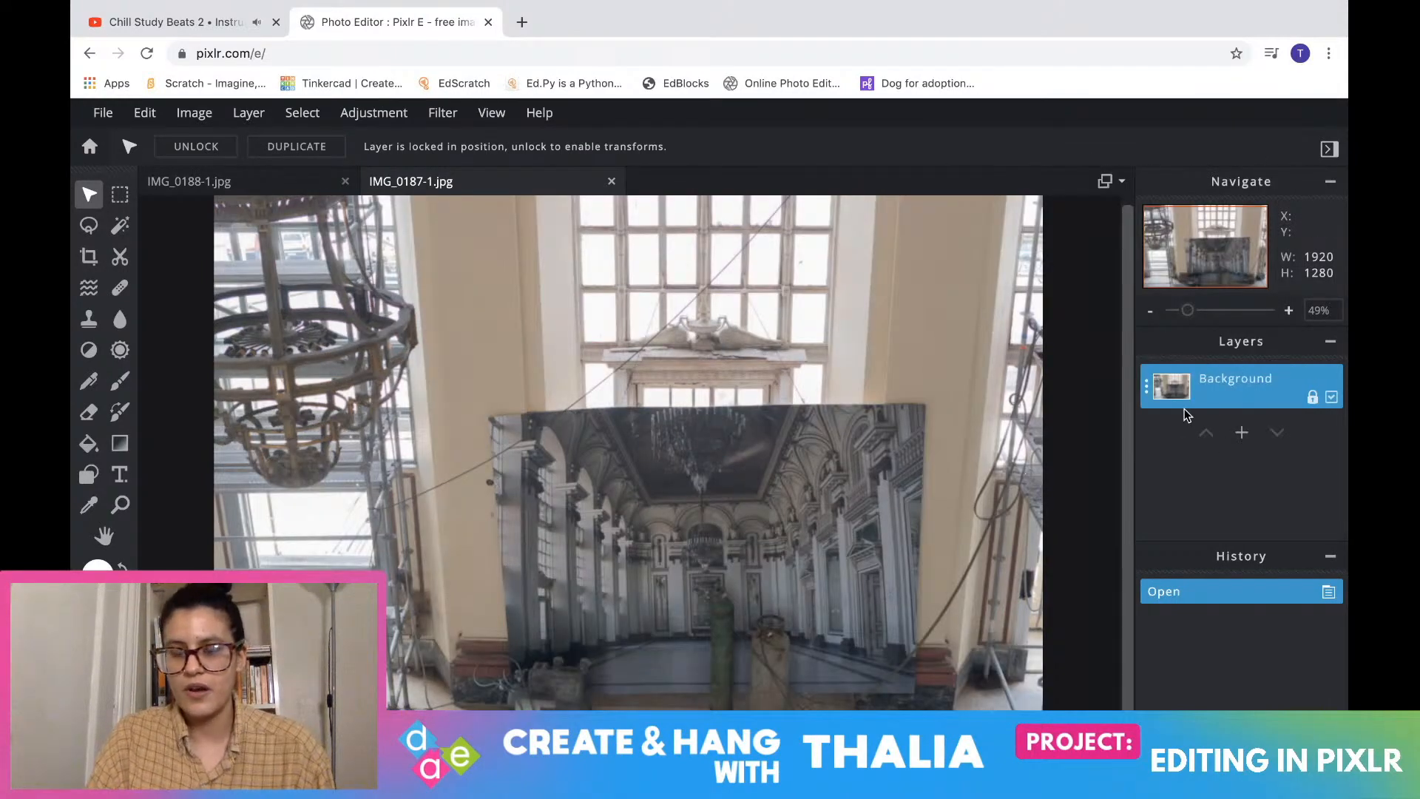
Shape a Curves adjustment on the combined channel, moving the white and black points inward and adding a lower-midtone control point
scroll(922, 438, down, 3)
scroll(922, 437, up, 3)
scroll(922, 438, down, 1)
scroll(921, 443, down, 1)
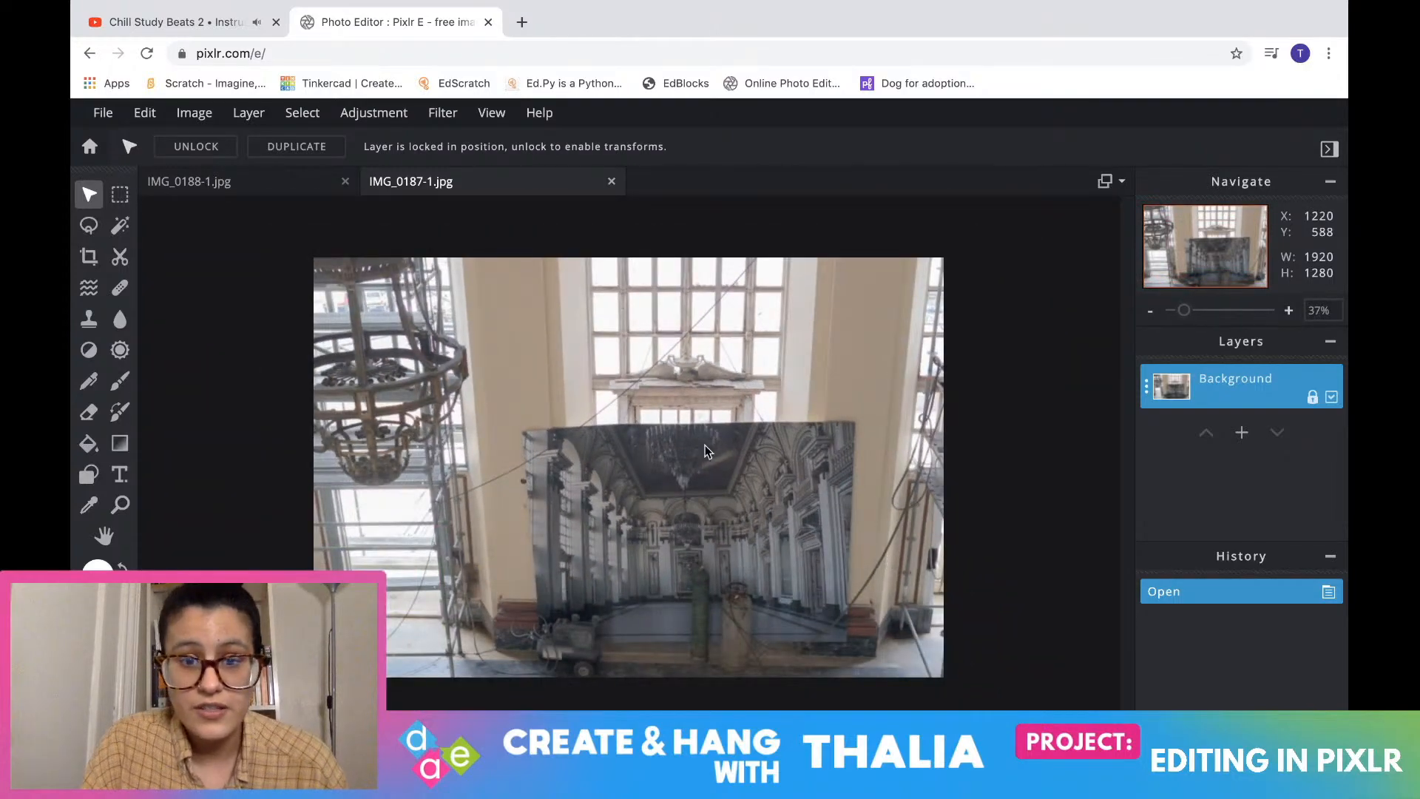
click(373, 113)
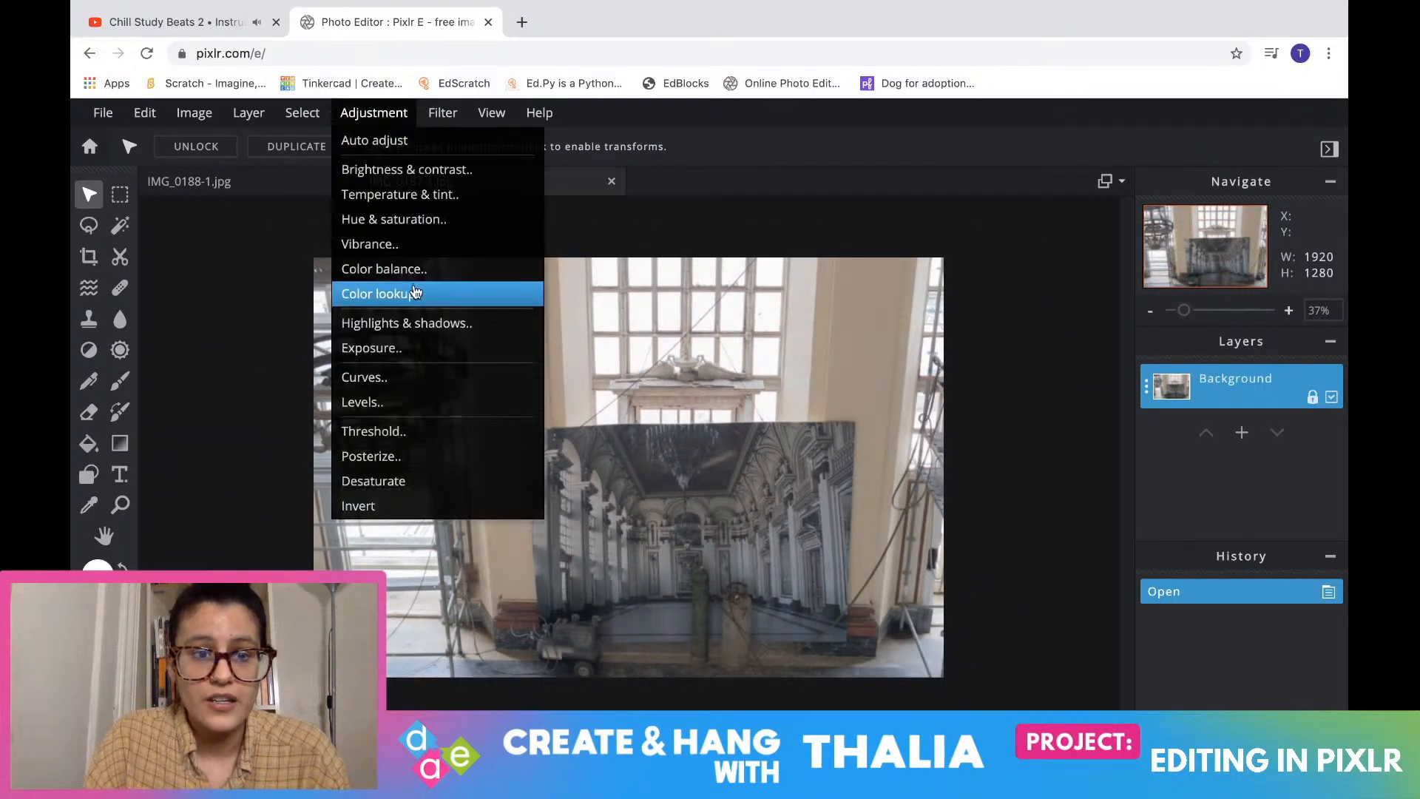
click(392, 375)
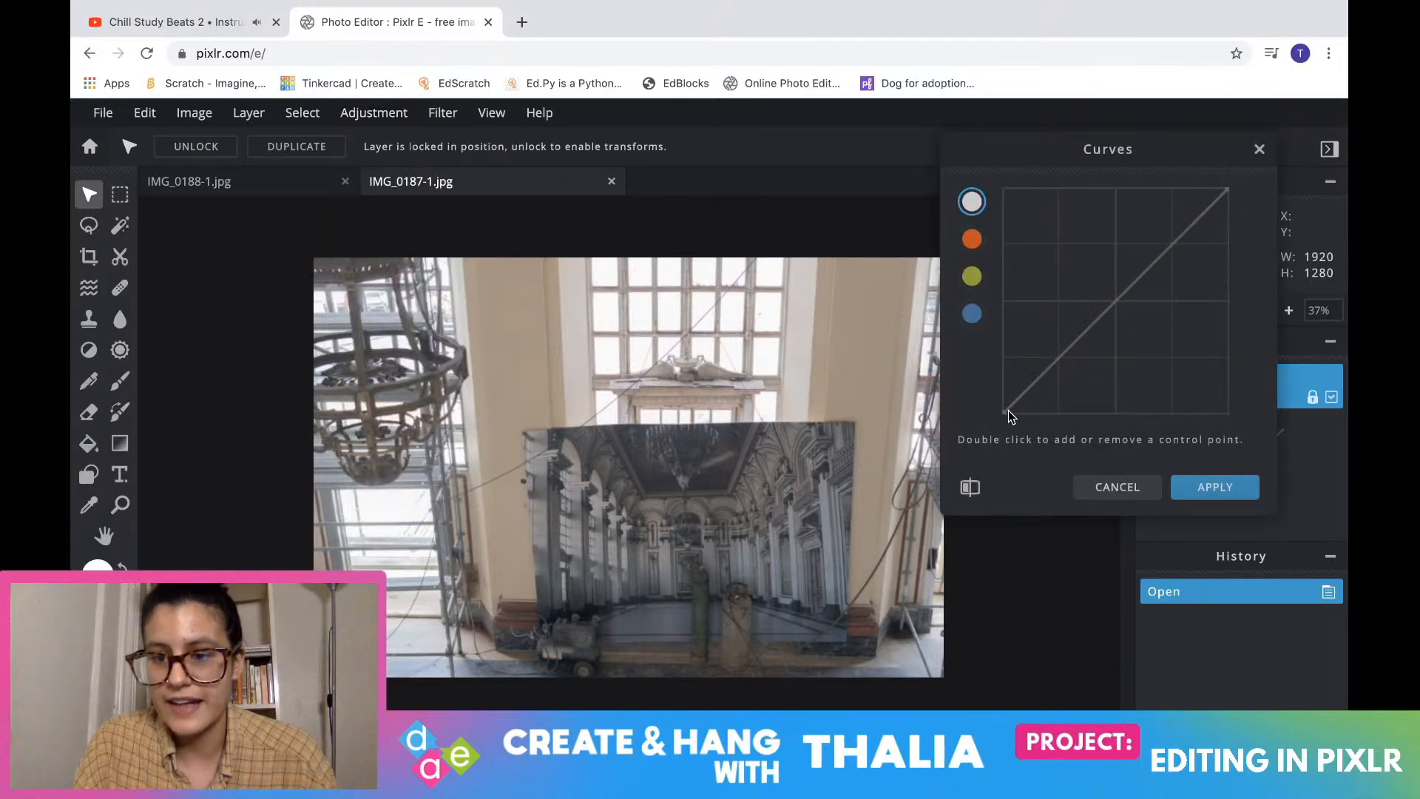
mouse_move(1003, 414)
mouse_down()
mouse_move(1017, 417)
mouse_move(991, 403)
mouse_up()
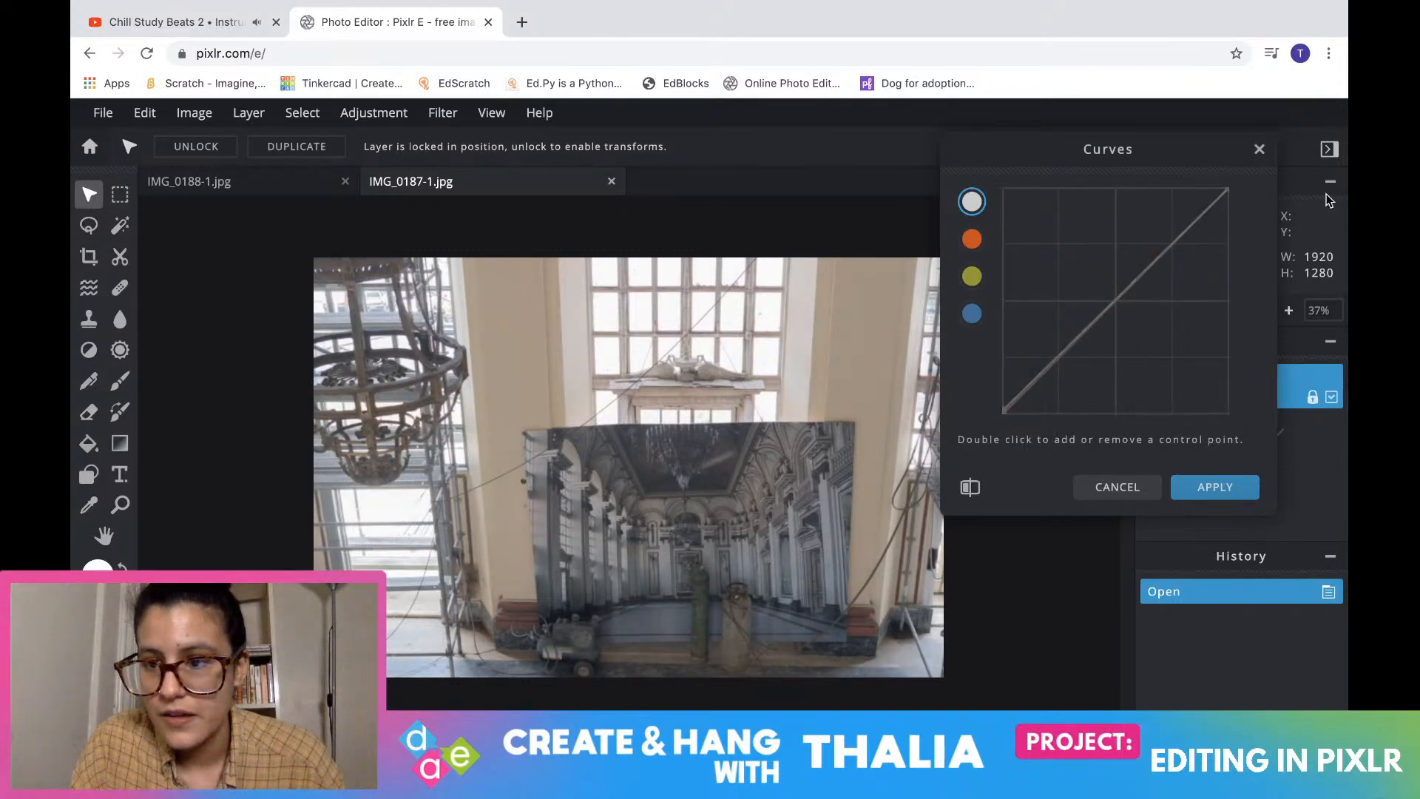
drag(1228, 193, 1194, 189)
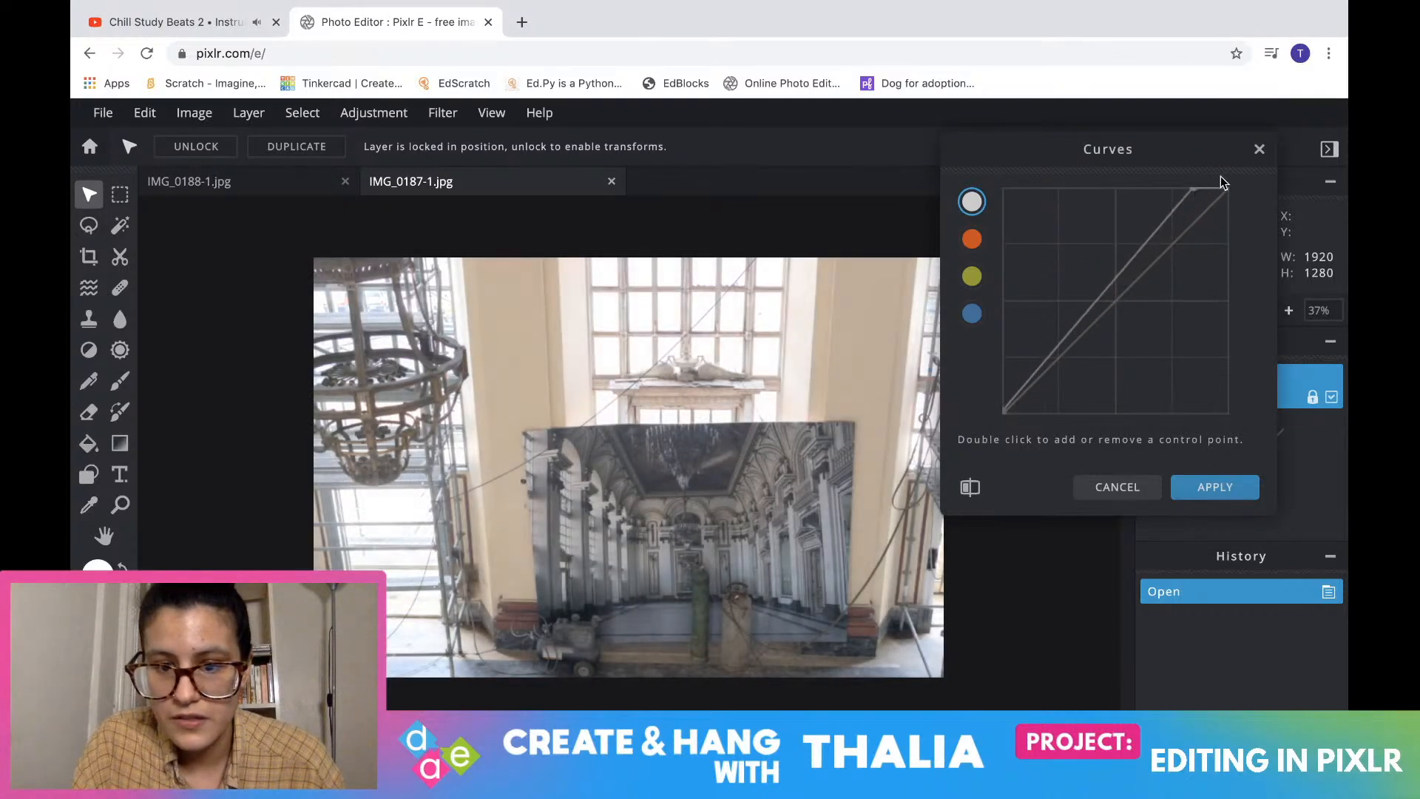
double_click(1078, 317)
mouse_move(1079, 317)
mouse_down()
mouse_move(1058, 291)
mouse_move(1083, 313)
mouse_up()
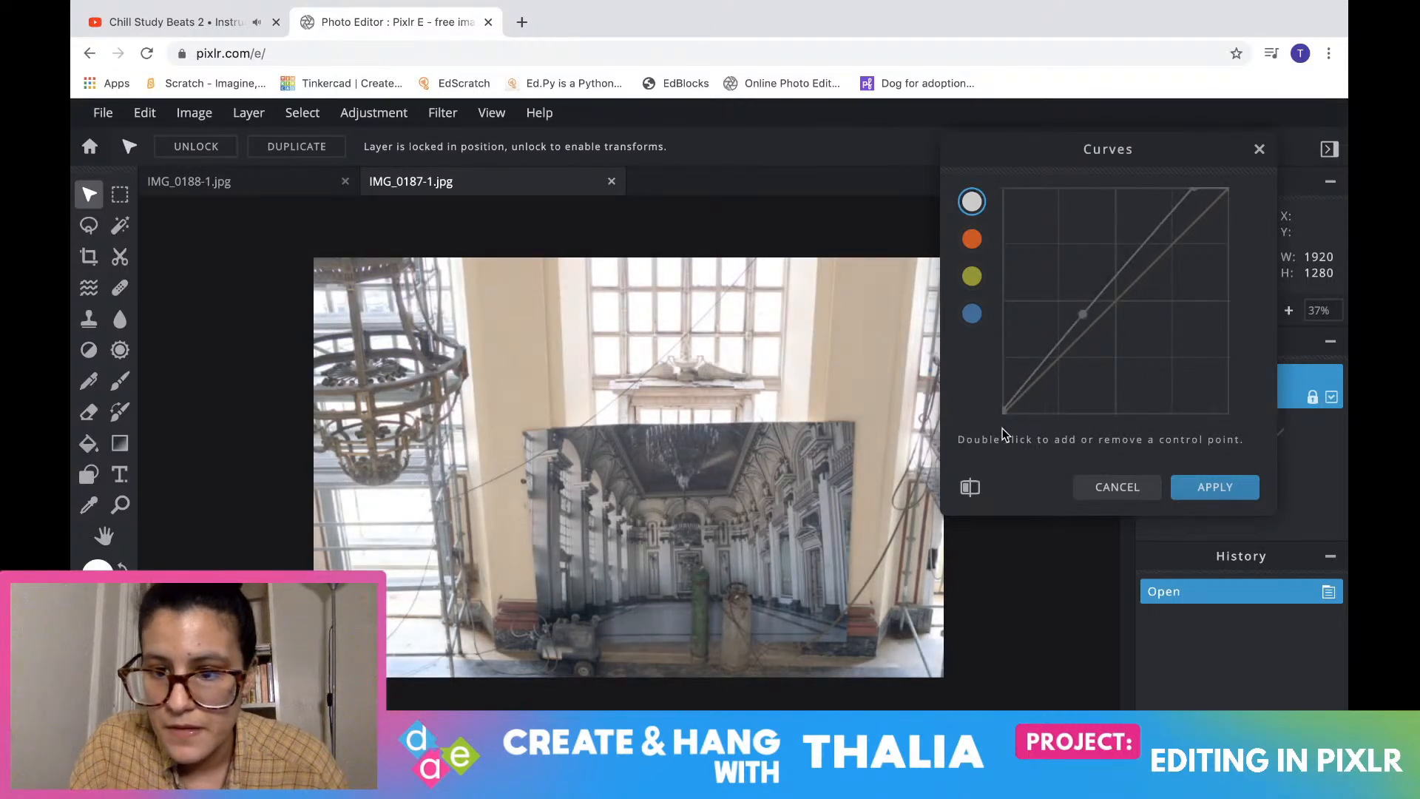
drag(1006, 411, 1038, 415)
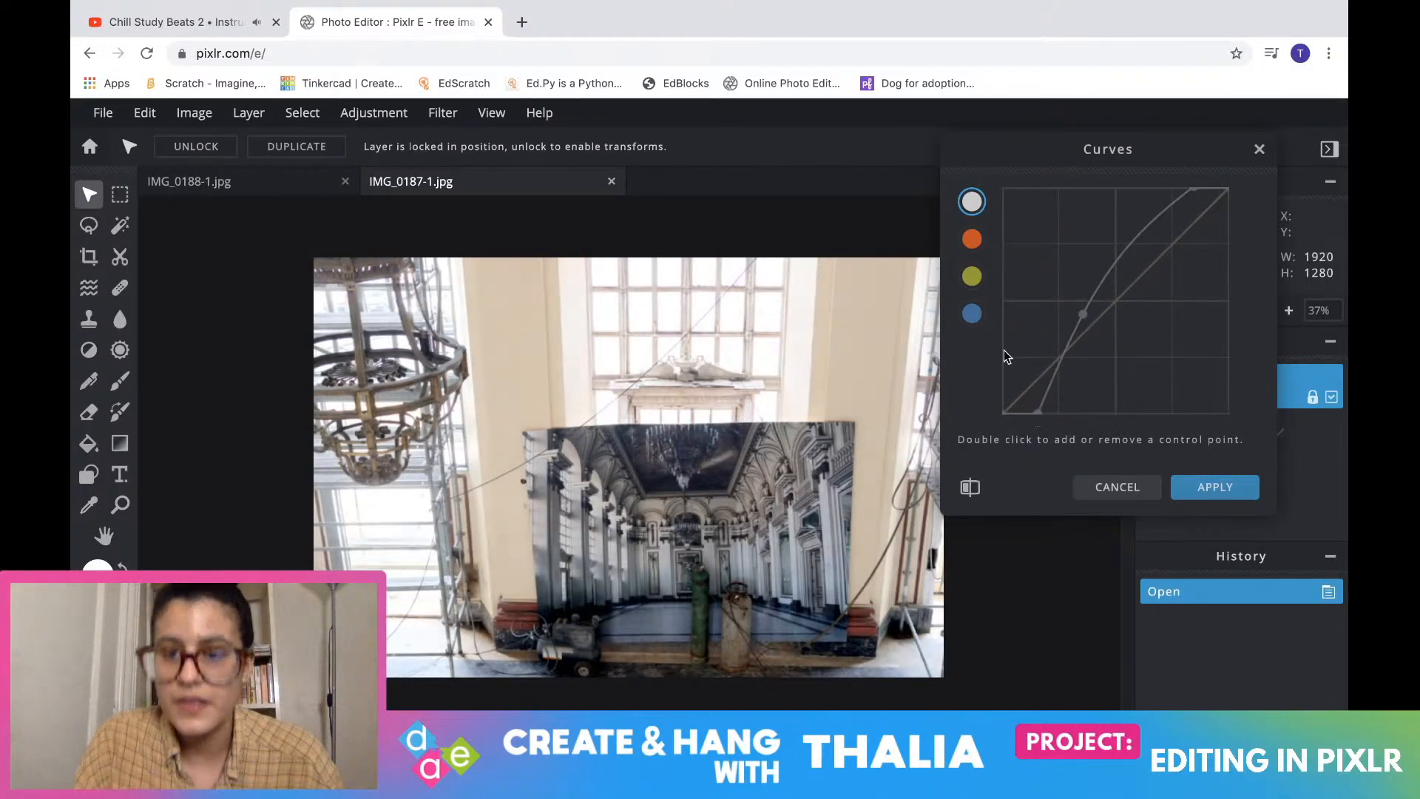
Shift the black points of the red, green and blue curves slightly inward, compare with the original and apply the adjustment
click(978, 241)
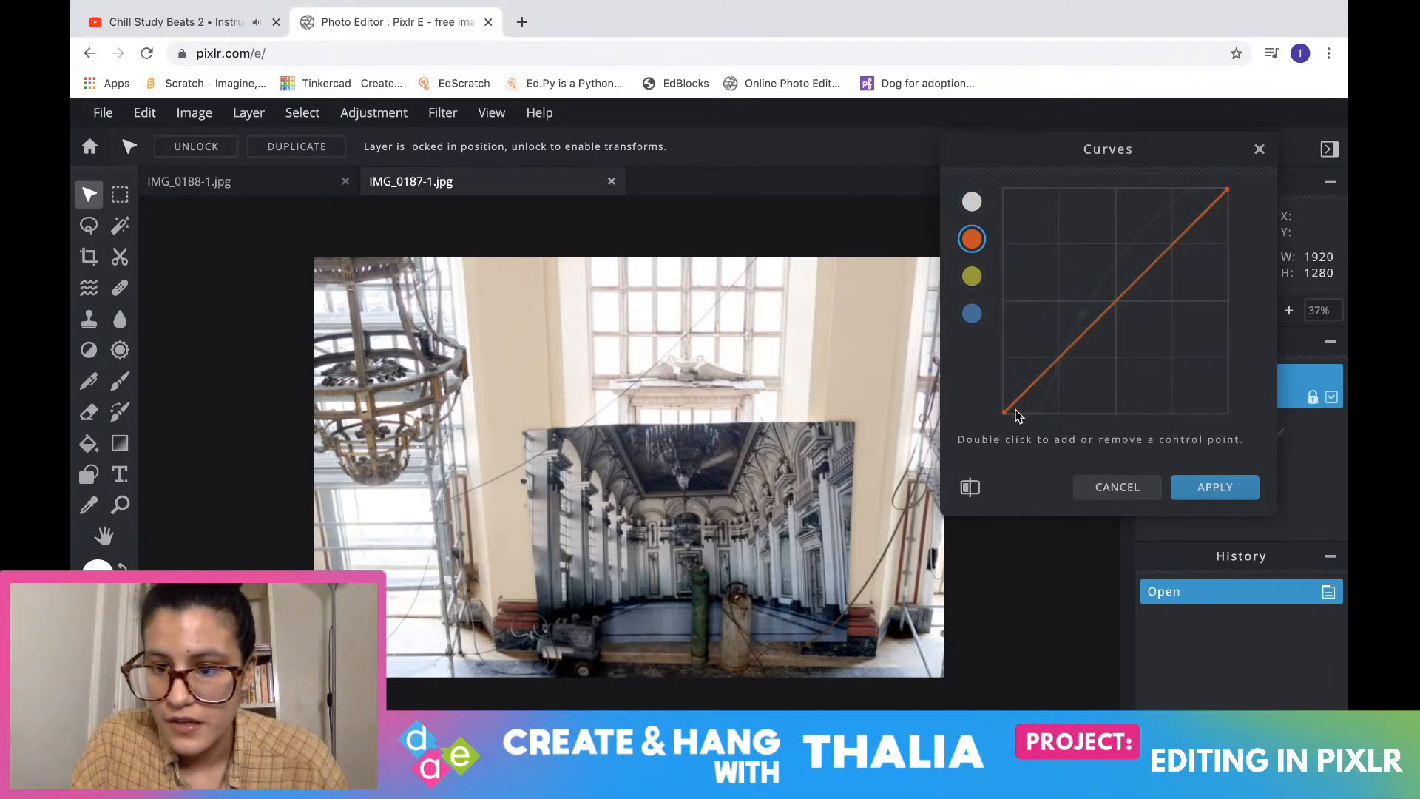
mouse_move(1004, 413)
mouse_down()
mouse_move(1031, 419)
mouse_move(1015, 414)
mouse_up()
click(972, 276)
click(972, 313)
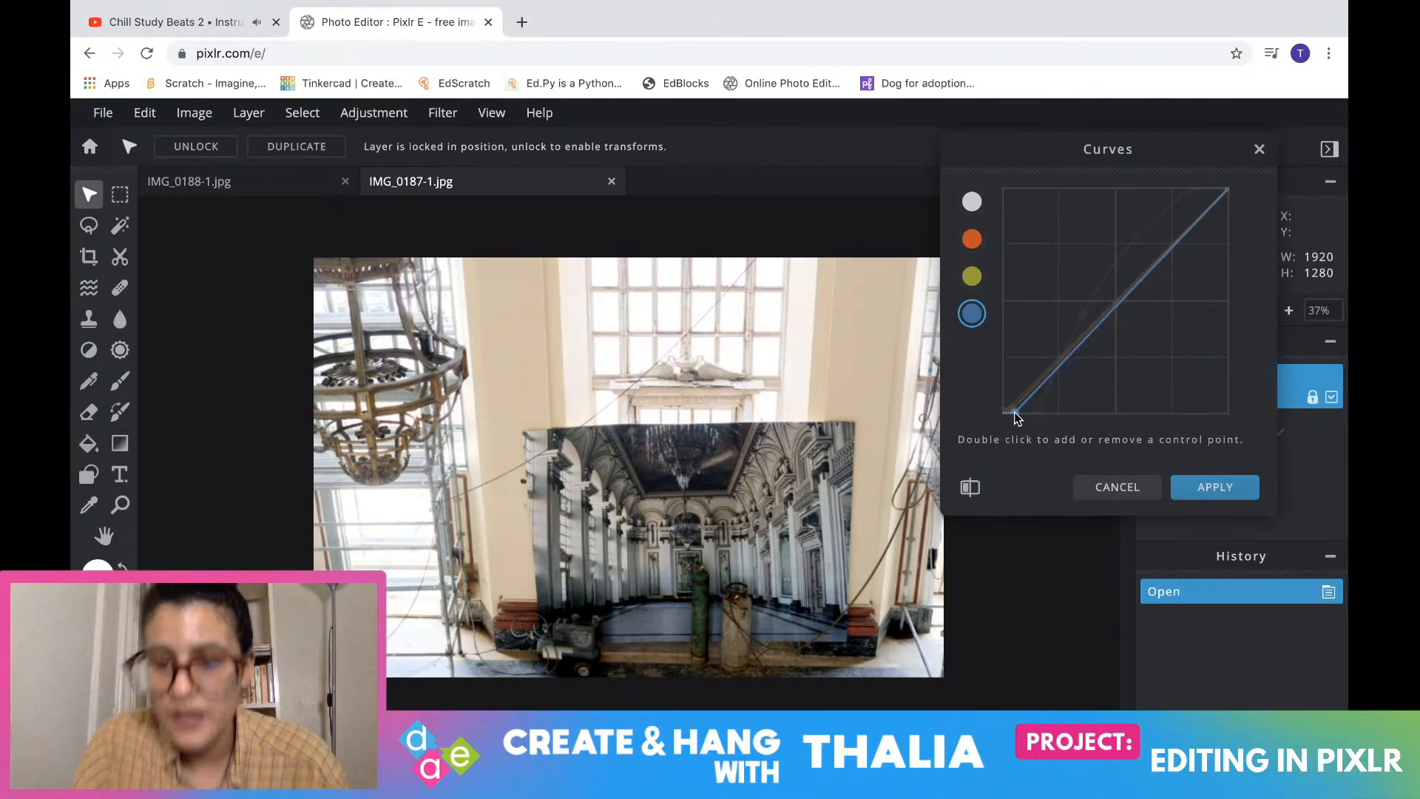
click(970, 492)
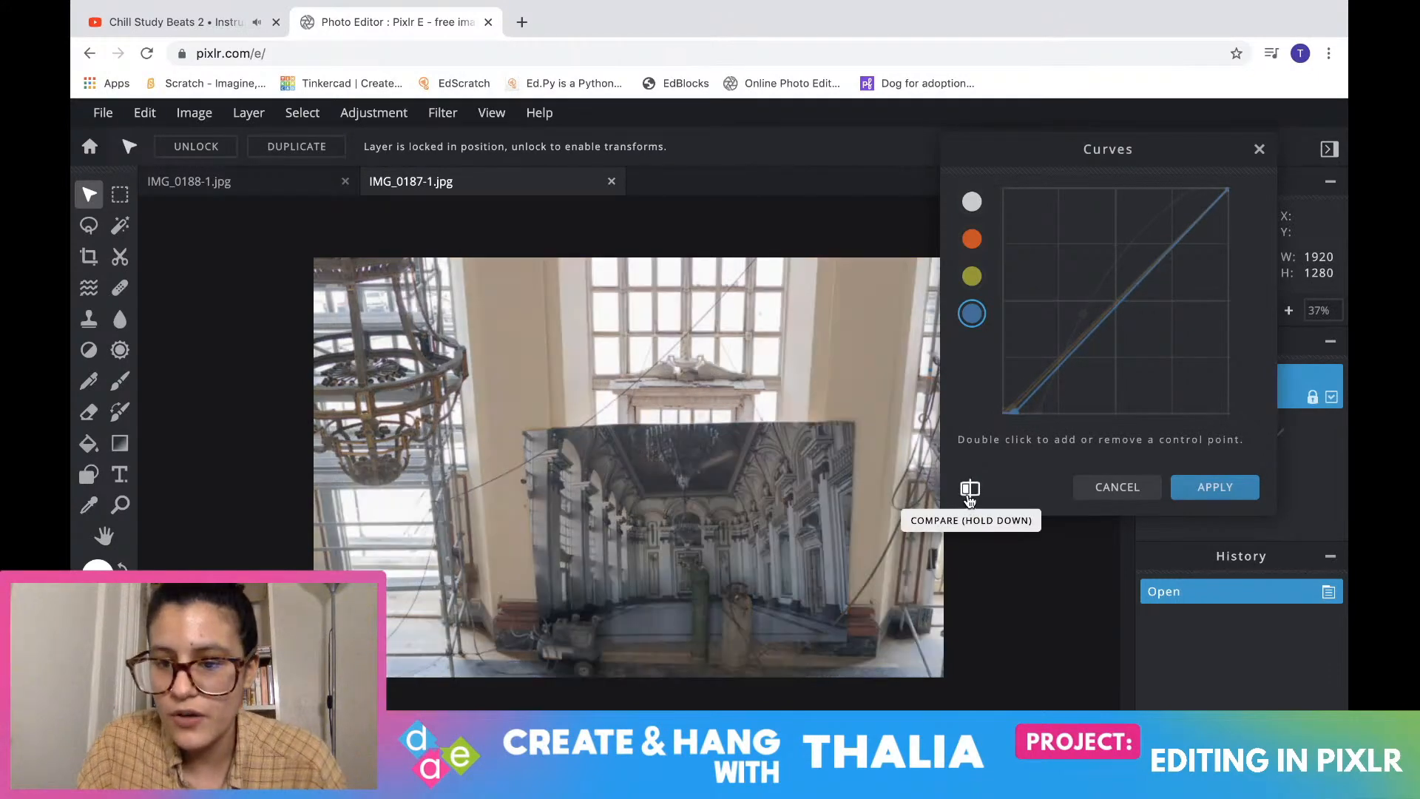
click(970, 492)
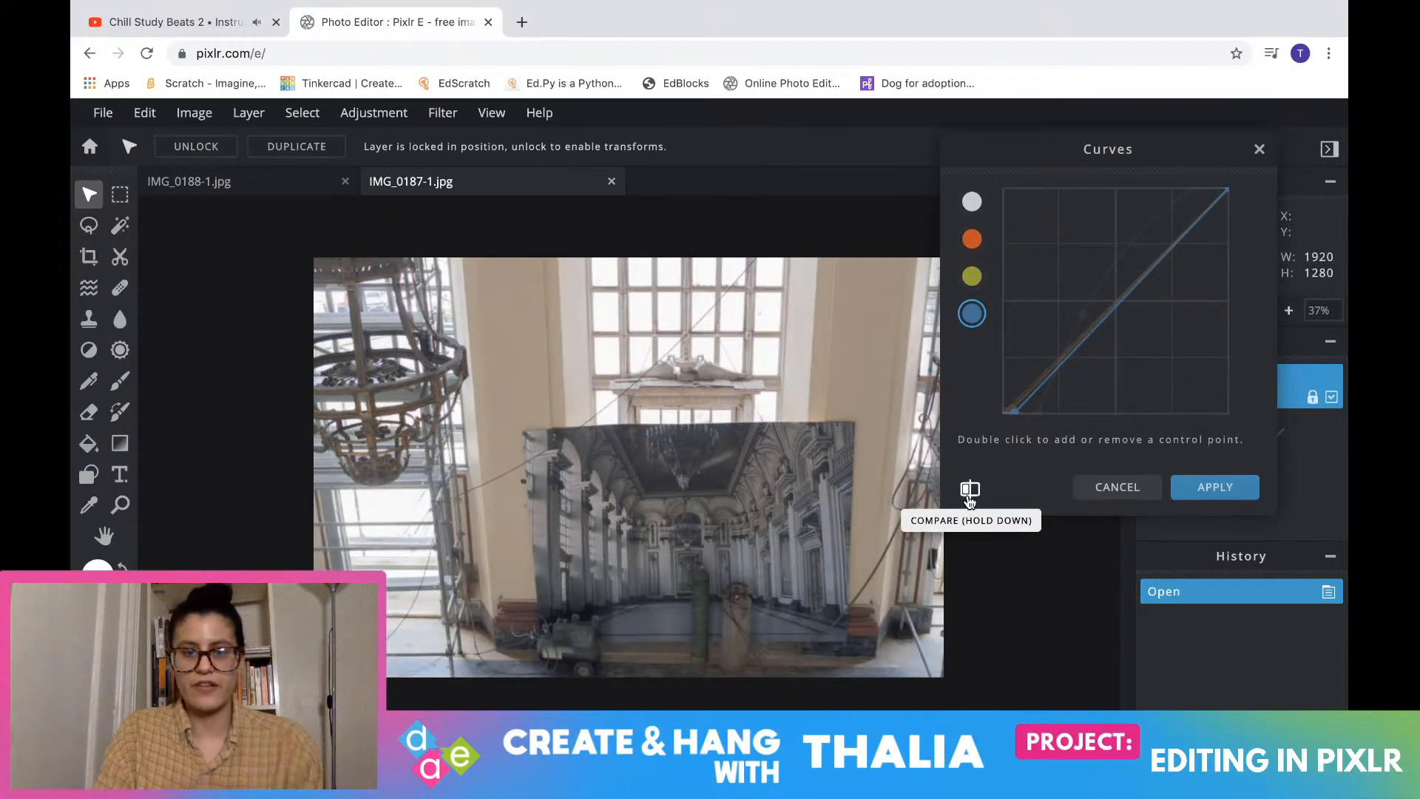
click(970, 492)
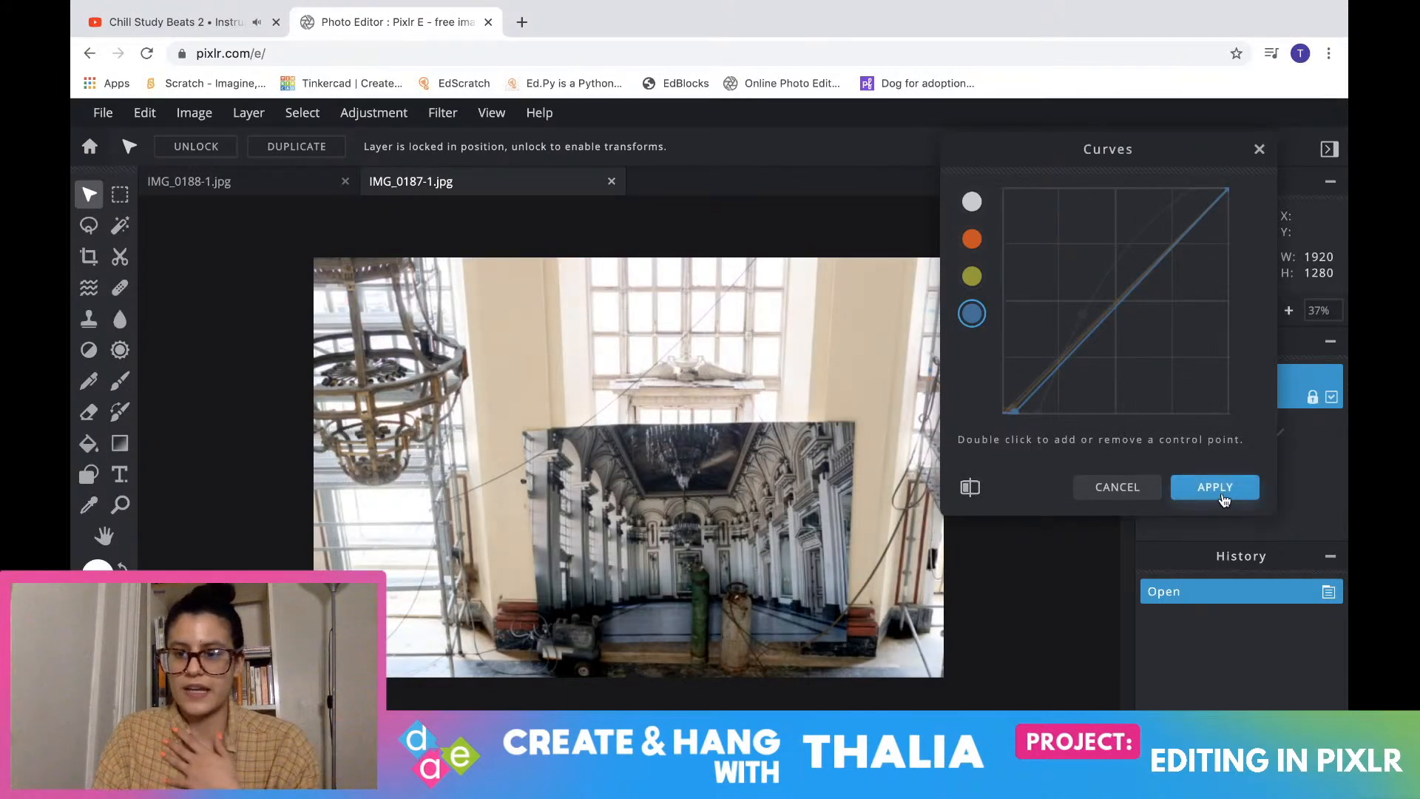
click(1217, 488)
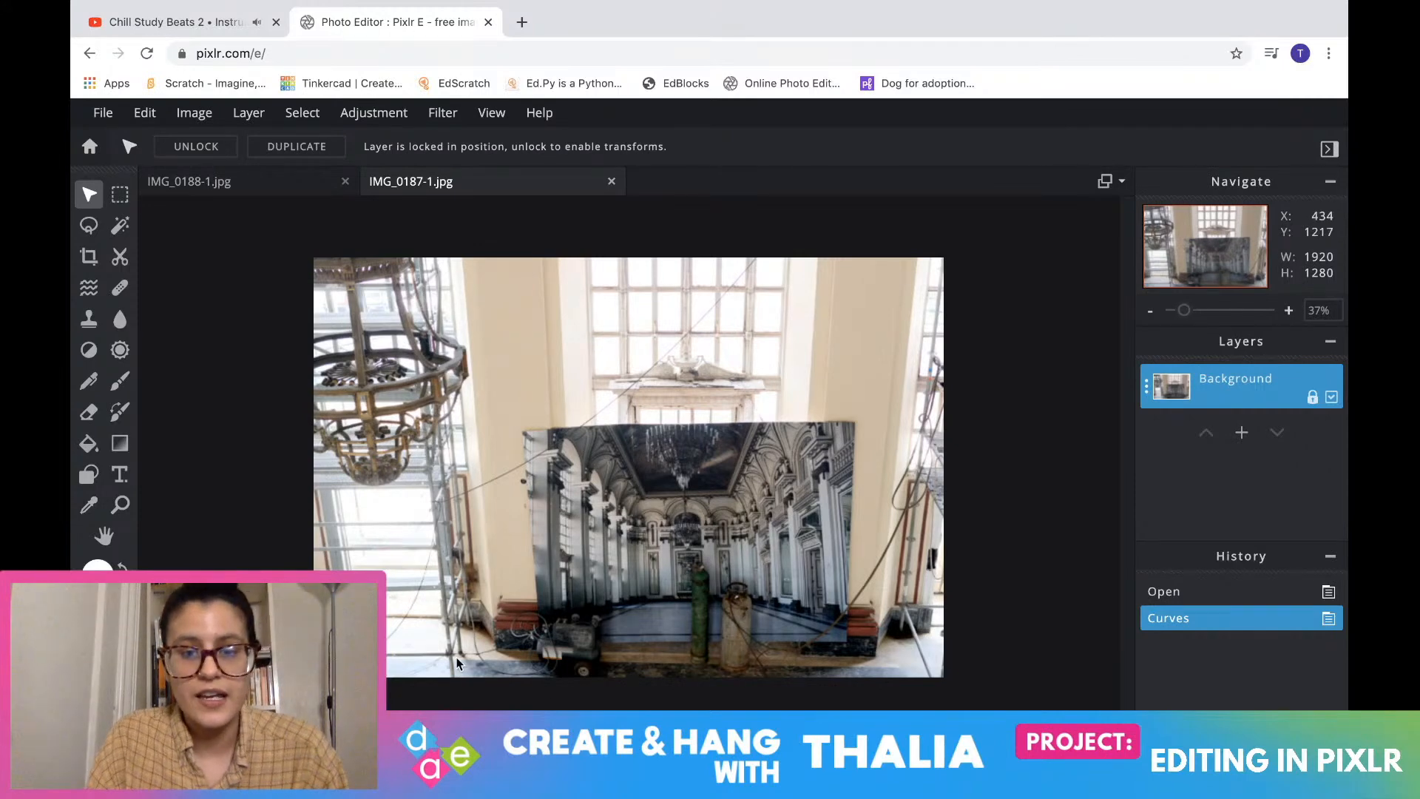
Set the toning tool to darken highlights with a 595 px brush
click(89, 349)
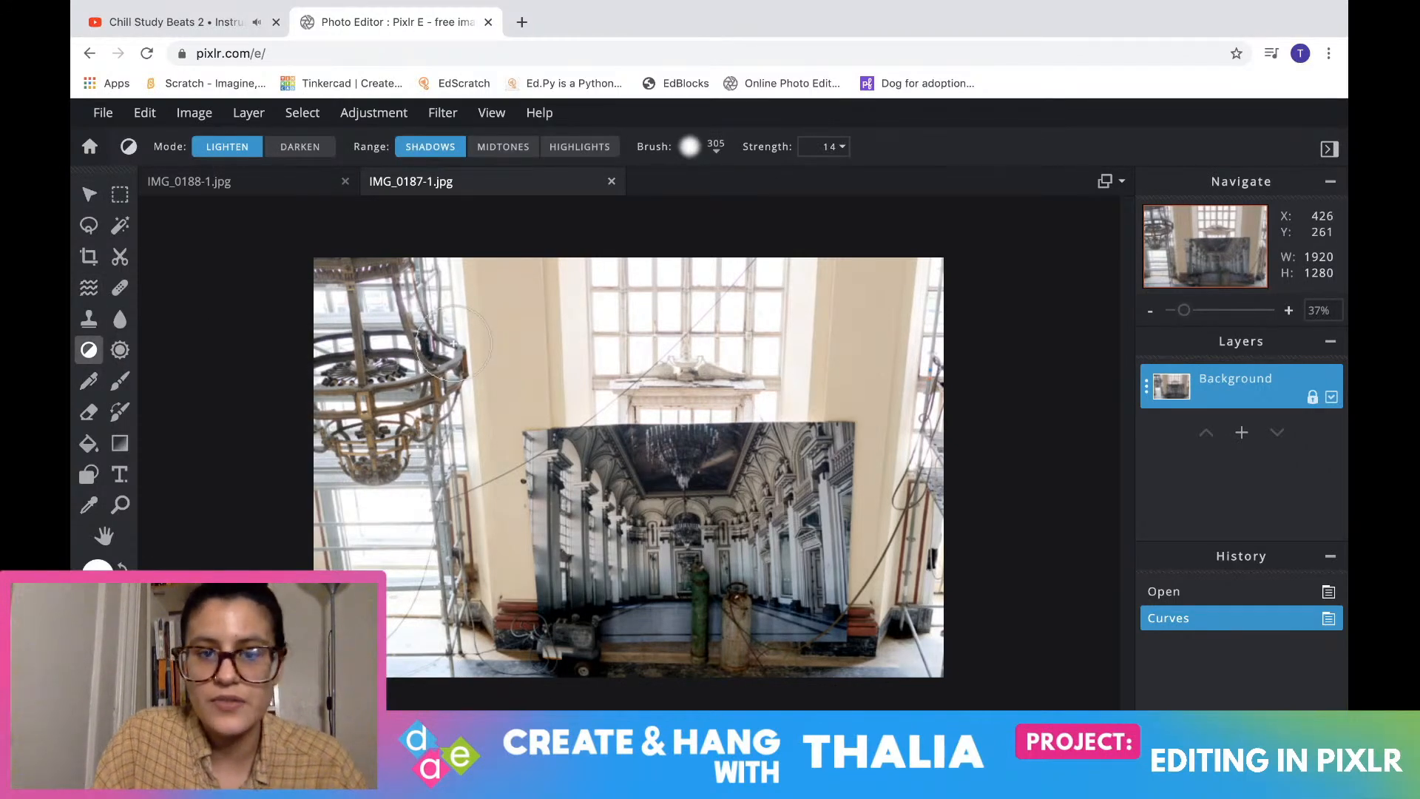
click(716, 153)
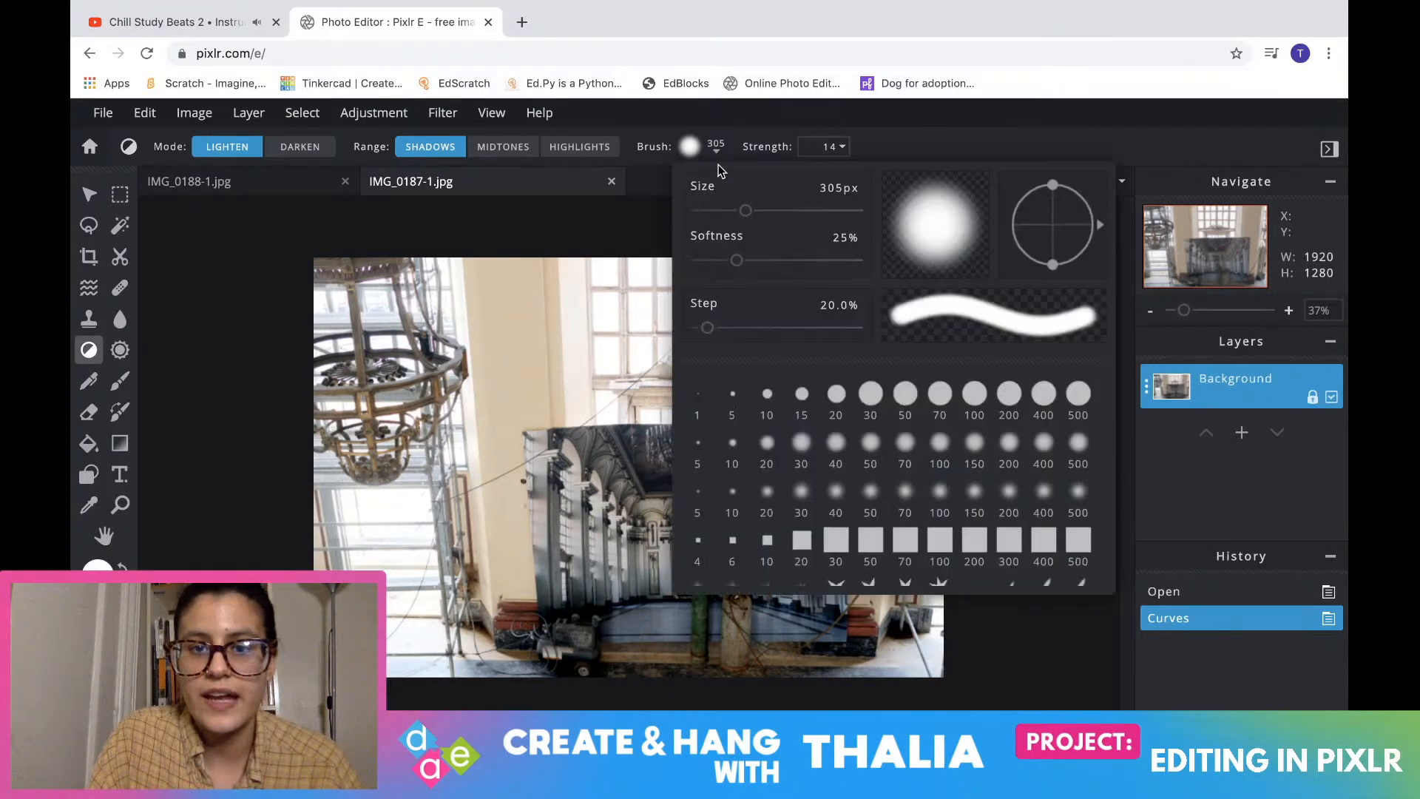
drag(746, 211, 769, 210)
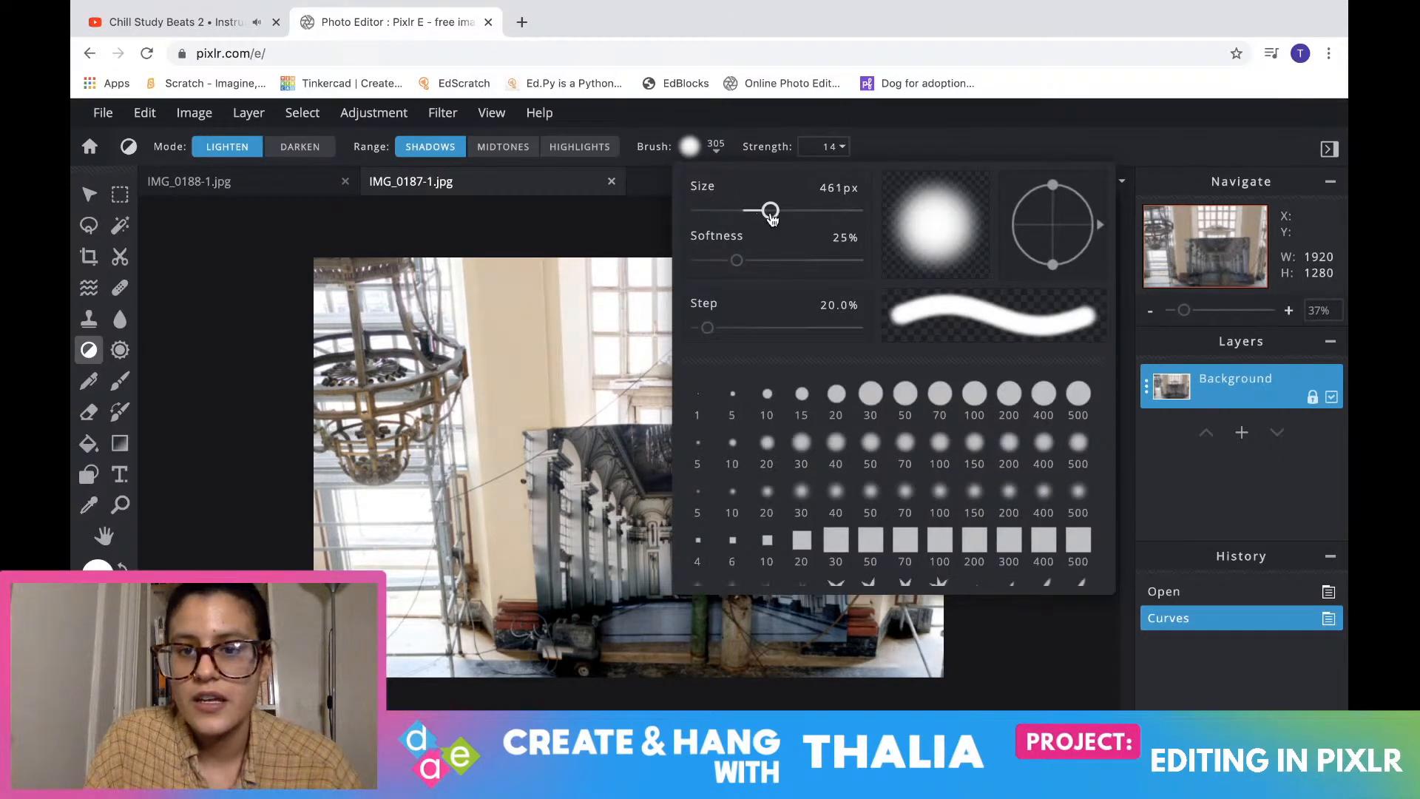
click(700, 154)
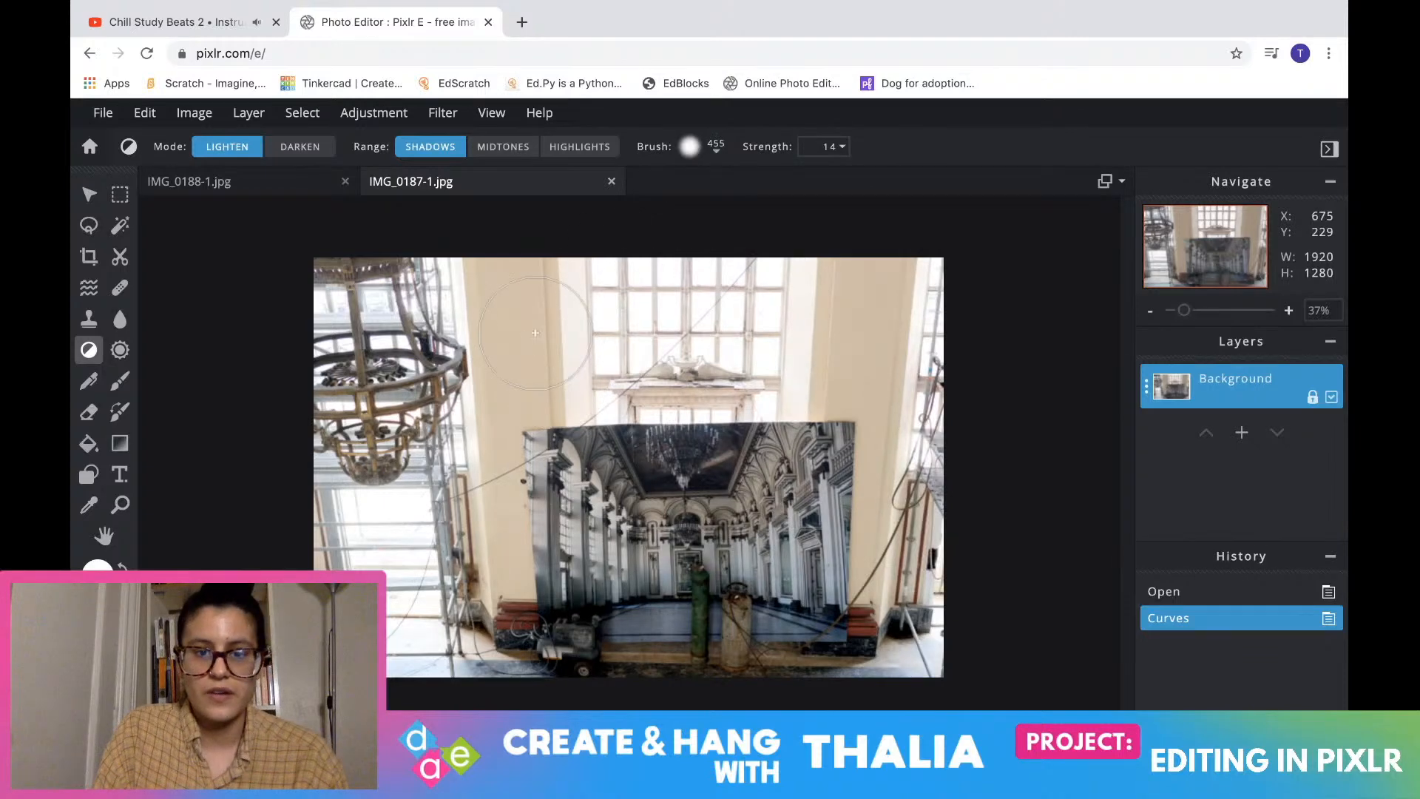
click(716, 152)
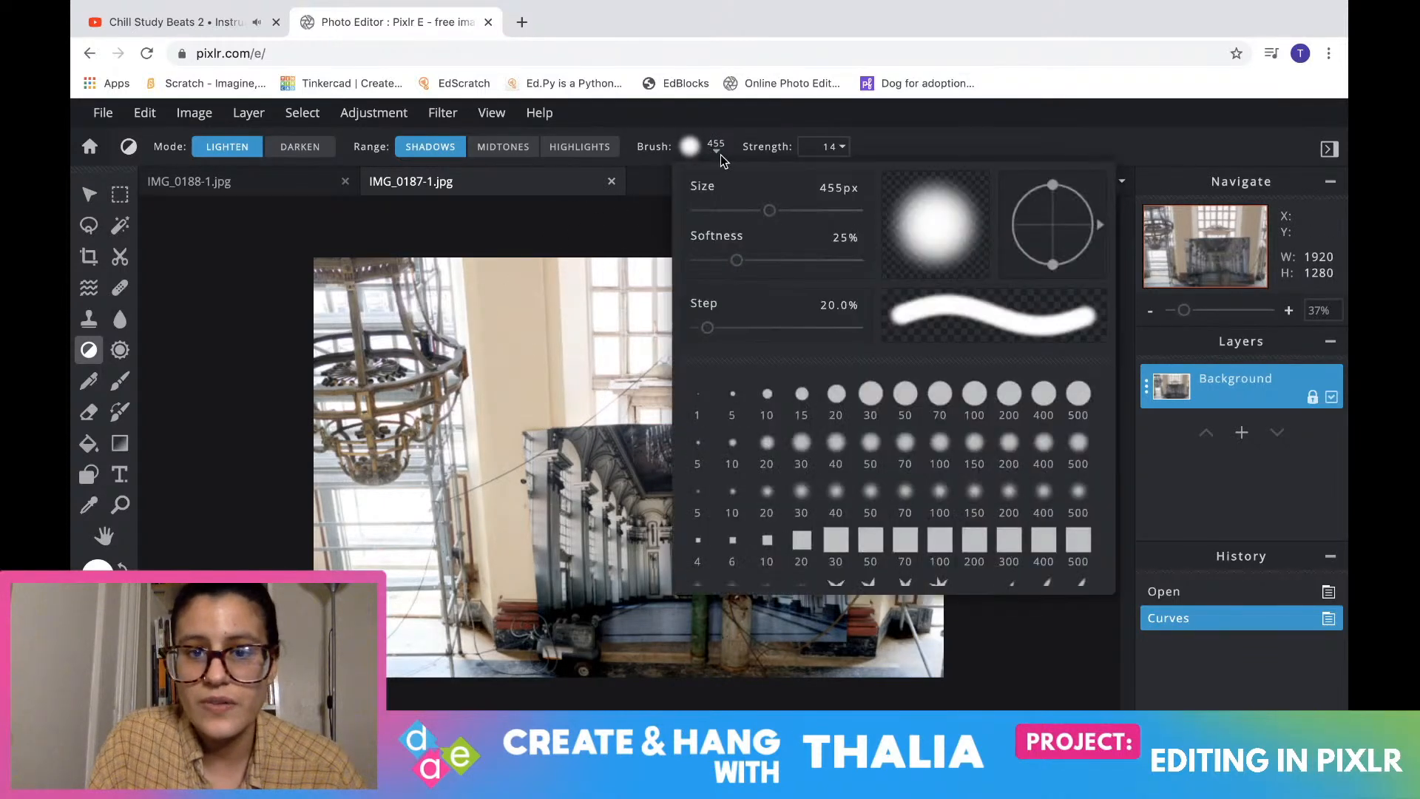
drag(772, 212, 792, 211)
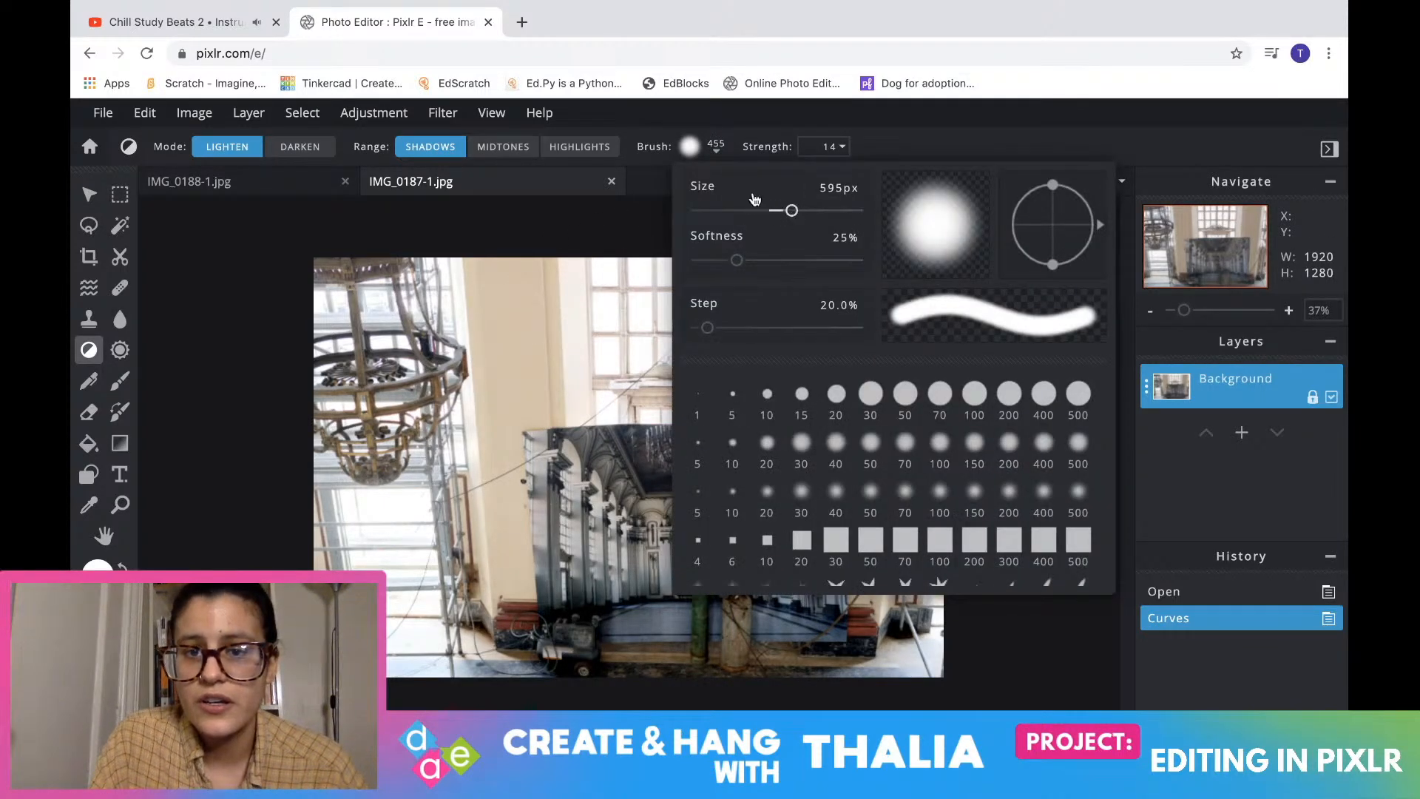
click(691, 151)
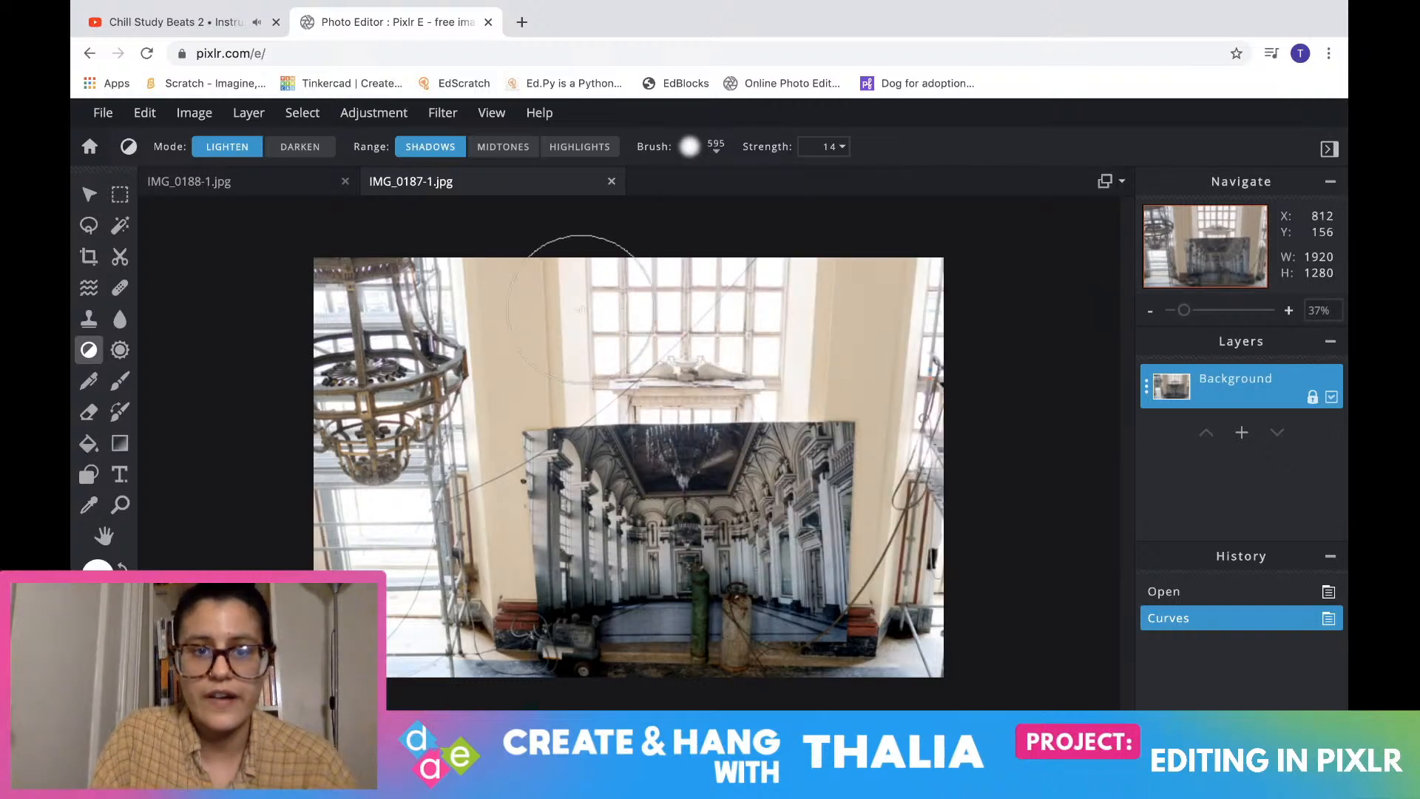
click(600, 149)
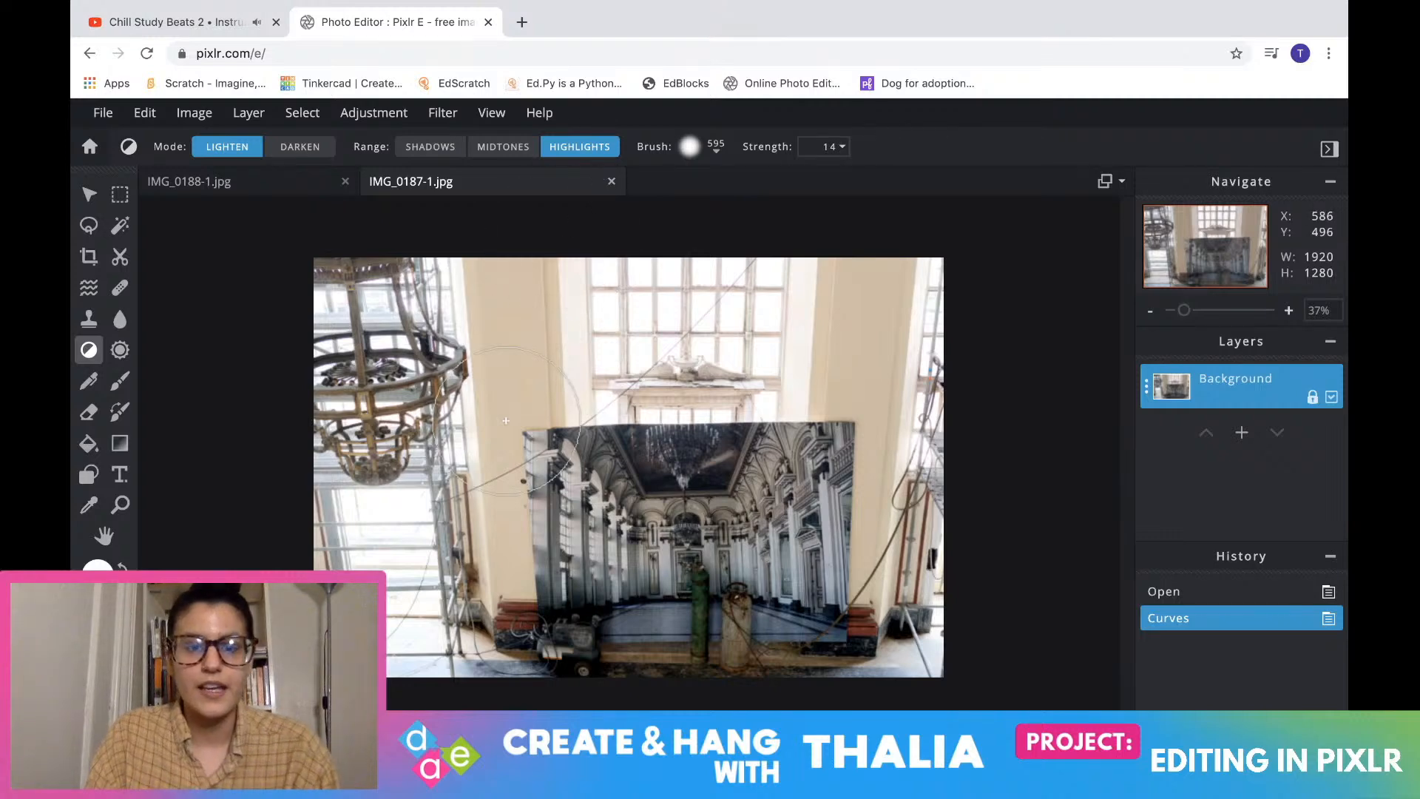
click(297, 148)
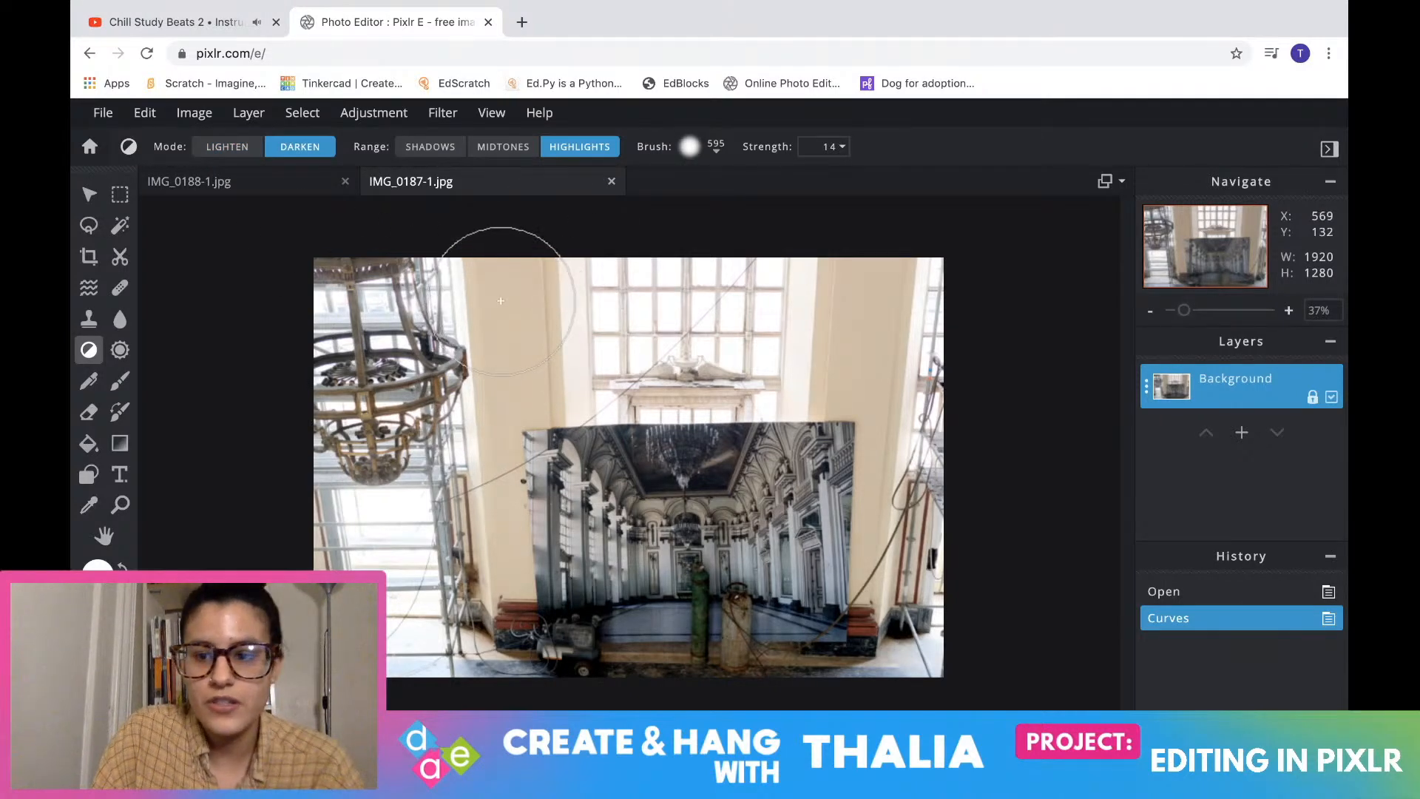
Darken the highlights across the window, the pillars and the bright side areas of the hall with broad strokes
mouse_move(545, 295)
mouse_down()
mouse_move(681, 314)
mouse_move(903, 313)
mouse_move(921, 338)
mouse_up()
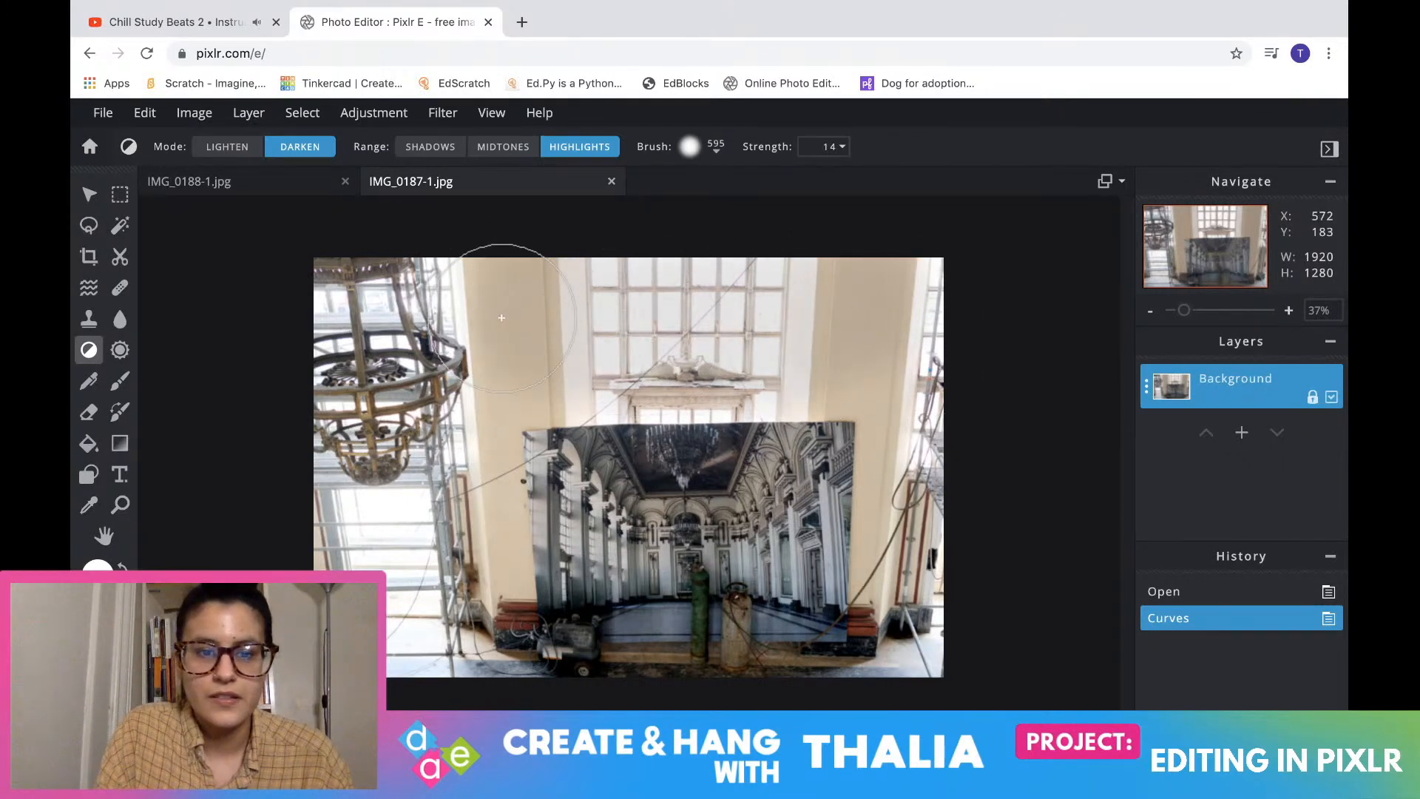
mouse_move(381, 329)
mouse_down()
mouse_move(377, 622)
mouse_move(336, 656)
mouse_move(390, 427)
mouse_move(469, 684)
mouse_move(381, 336)
mouse_move(548, 289)
mouse_move(350, 339)
mouse_move(455, 360)
mouse_move(395, 429)
mouse_move(415, 444)
mouse_move(457, 630)
mouse_move(333, 503)
mouse_move(418, 637)
mouse_up()
mouse_move(944, 658)
mouse_down()
mouse_move(914, 593)
mouse_move(940, 326)
mouse_up()
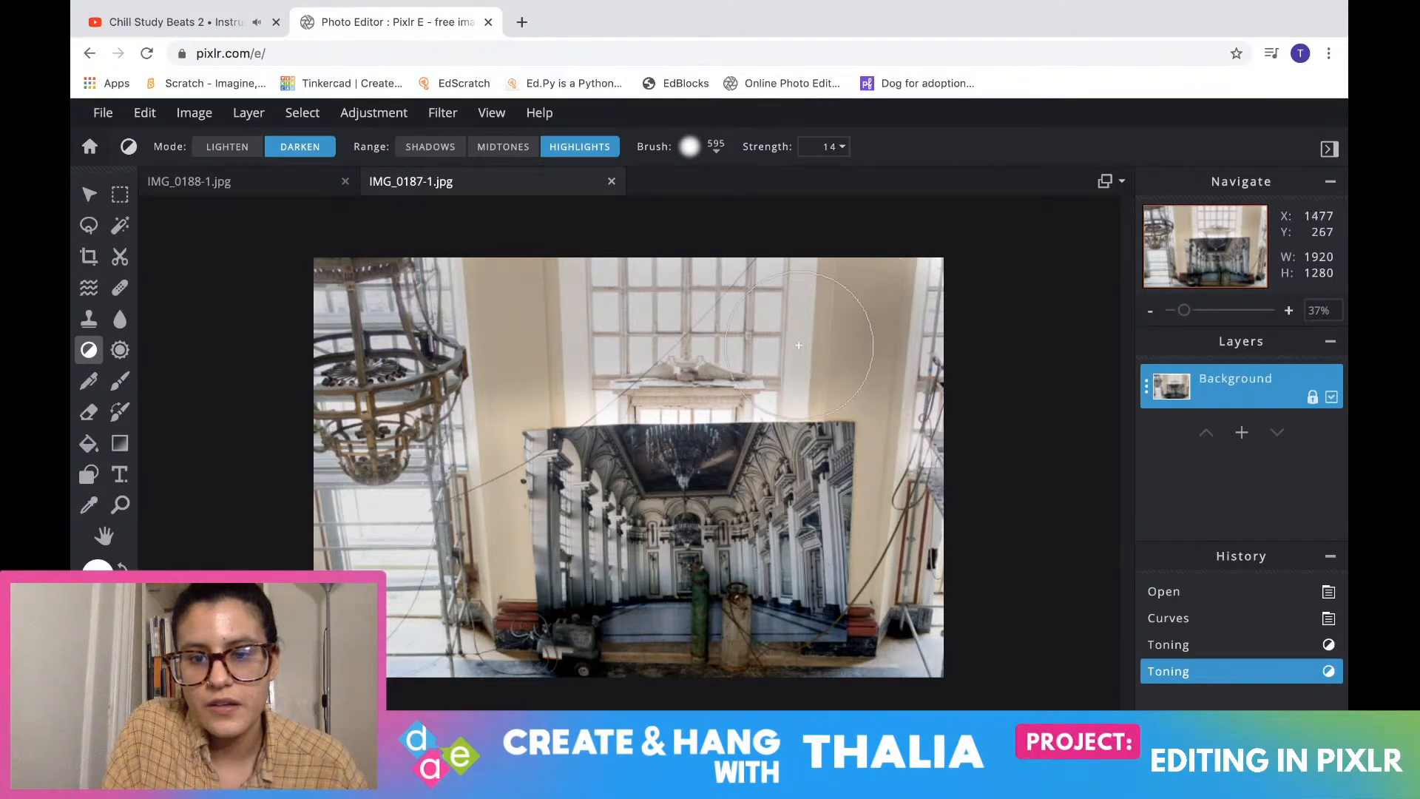
mouse_move(760, 346)
mouse_down()
mouse_move(423, 402)
mouse_move(325, 527)
mouse_move(336, 557)
mouse_move(391, 567)
mouse_move(436, 510)
mouse_move(472, 642)
mouse_up()
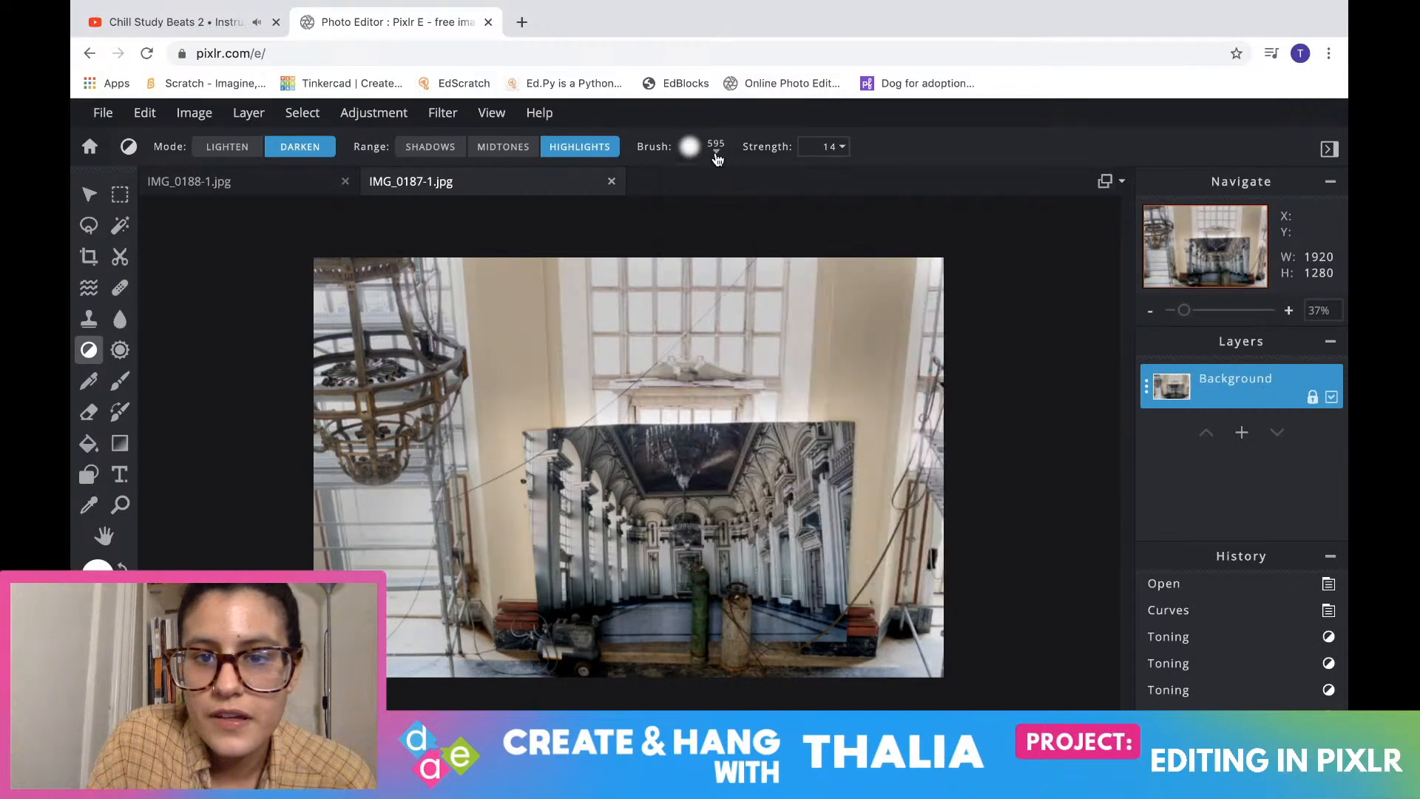
Reduce the brush to 143 px and darken the wall highlights beside the left edge of the large hall picture, redoing the first stroke
click(722, 162)
drag(770, 219, 722, 219)
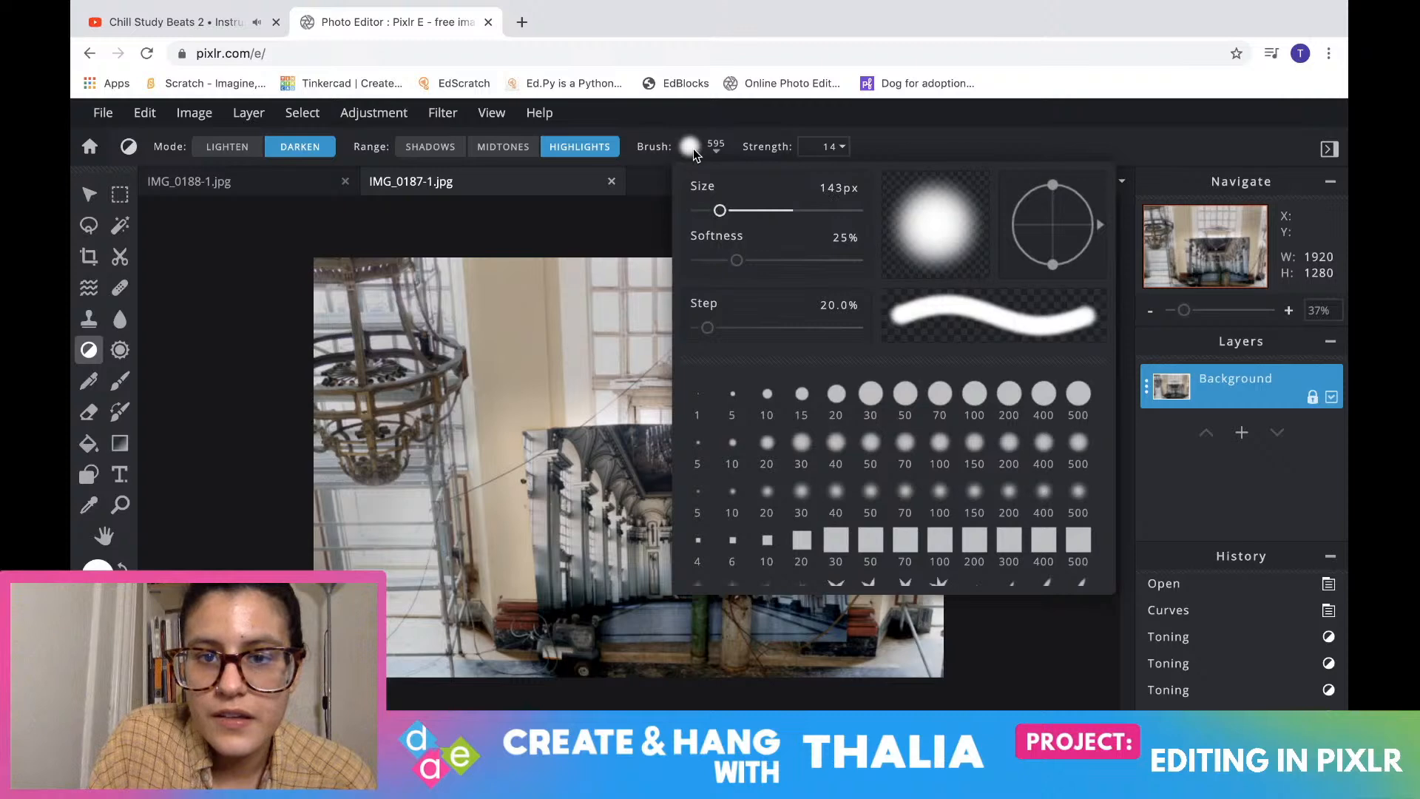
click(692, 148)
drag(507, 436, 511, 598)
key(ctrl+z)
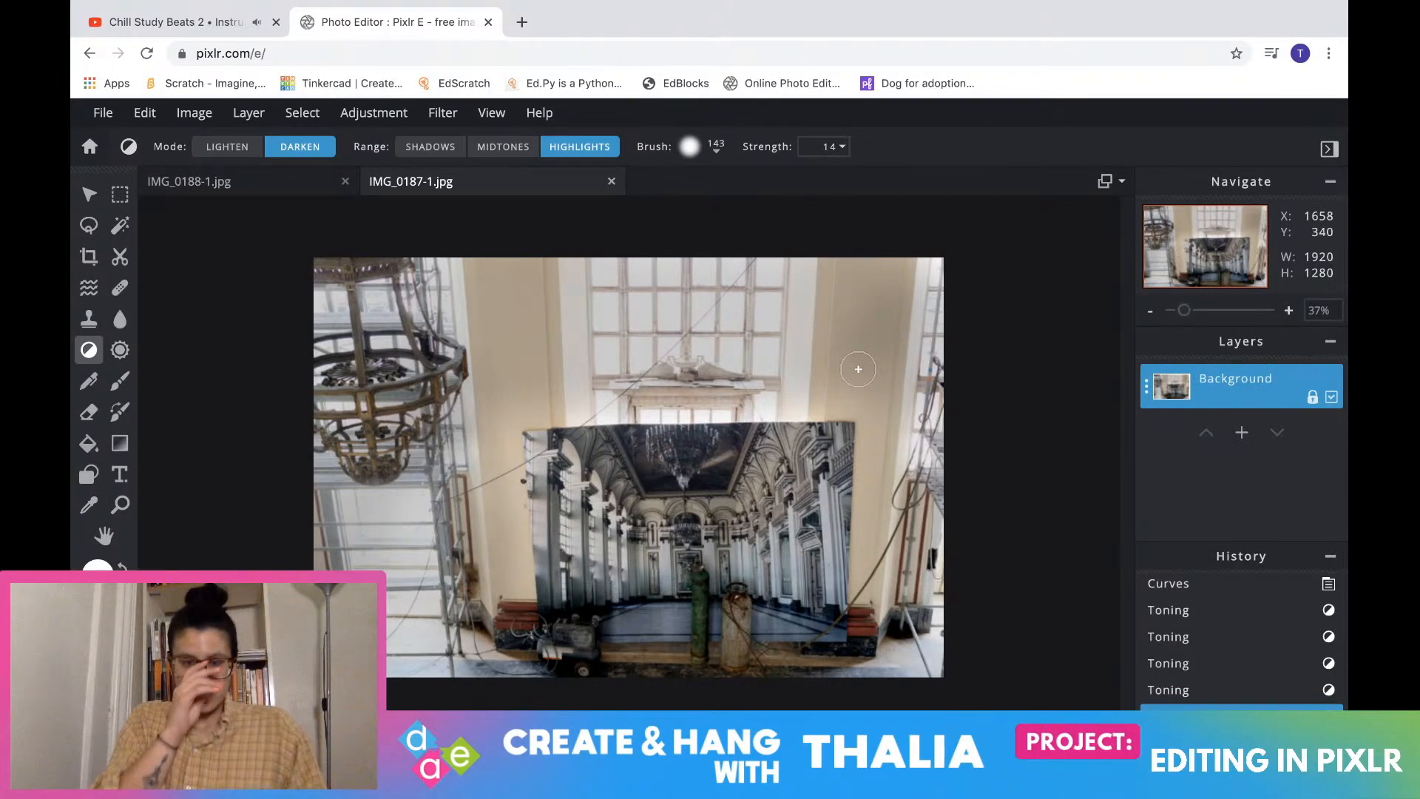
mouse_move(516, 425)
mouse_down()
mouse_move(511, 560)
mouse_move(528, 615)
mouse_up()
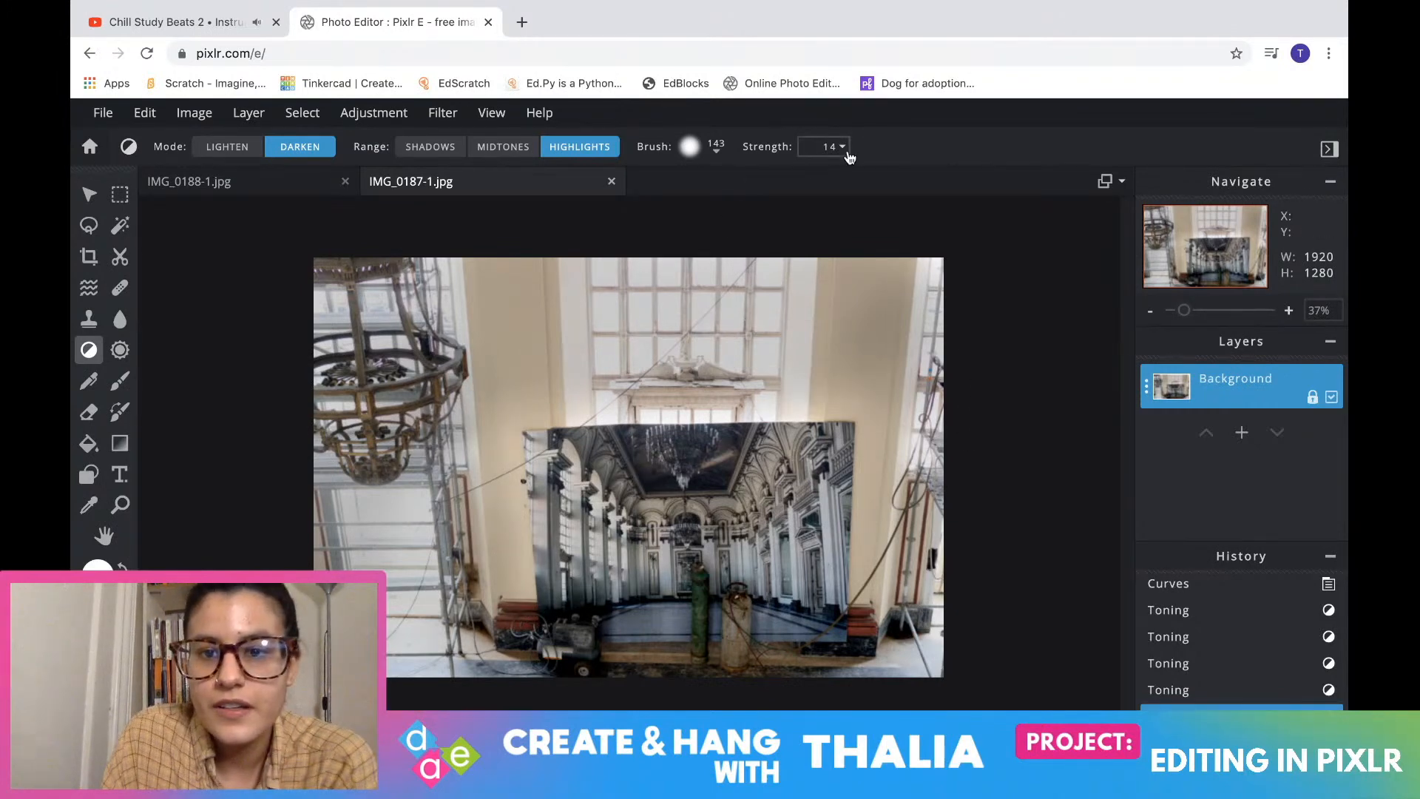
Lower the toning strength to 9 and darken a short stretch above the picture's upper edge with a 15 px brush
click(844, 148)
drag(715, 180, 696, 212)
click(693, 148)
click(692, 151)
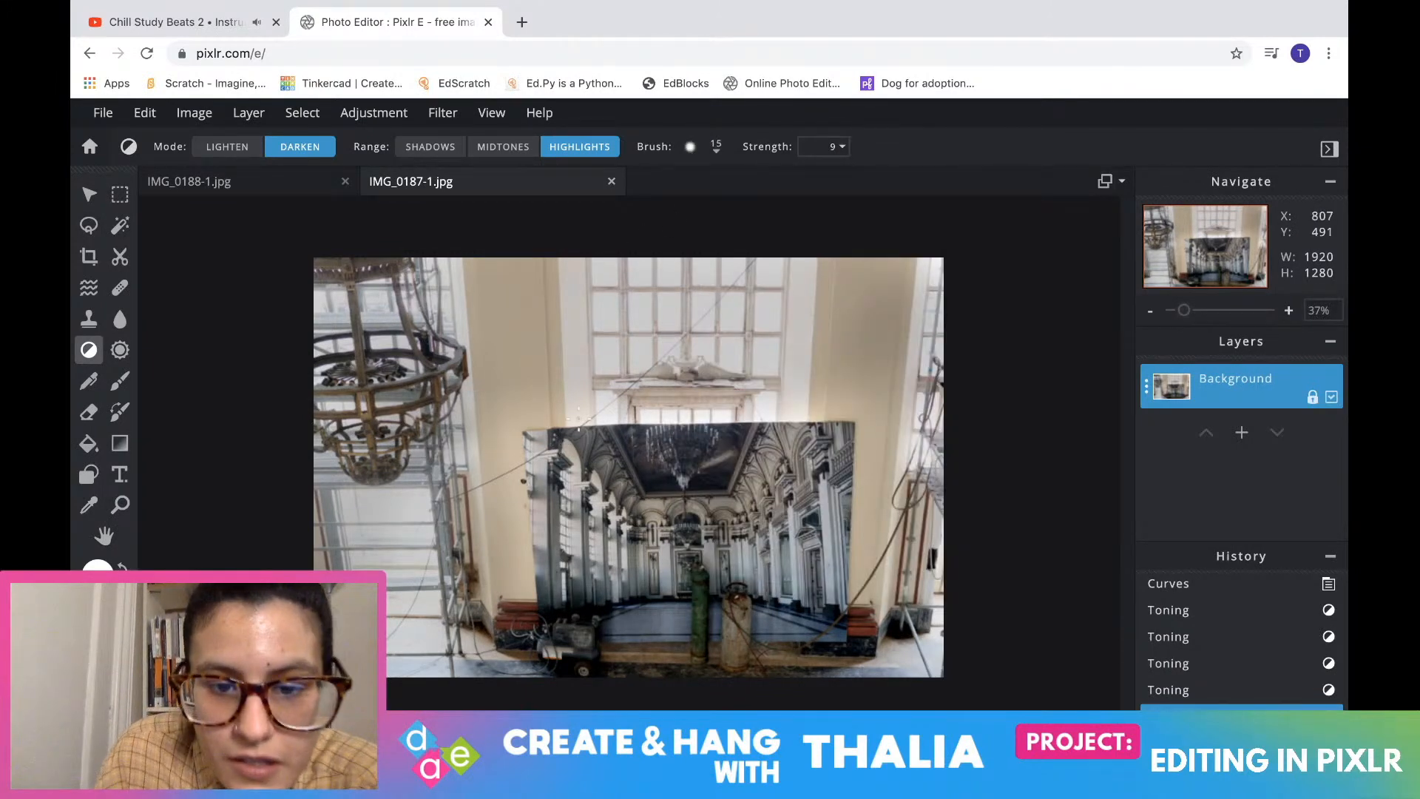
drag(587, 419, 625, 419)
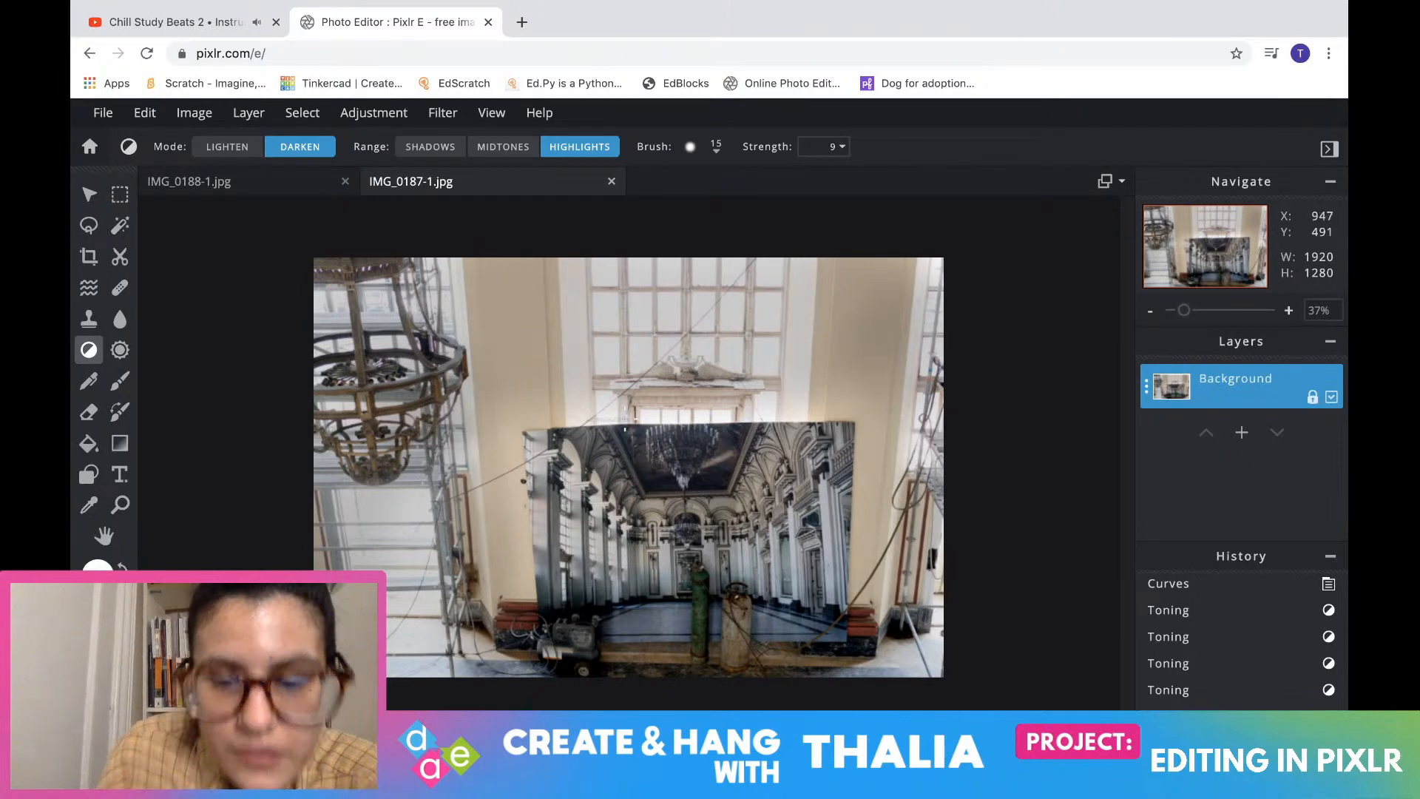
Darken the bright band along the picture's upper edge with a 132 px brush, and undo the last toning stroke
click(718, 152)
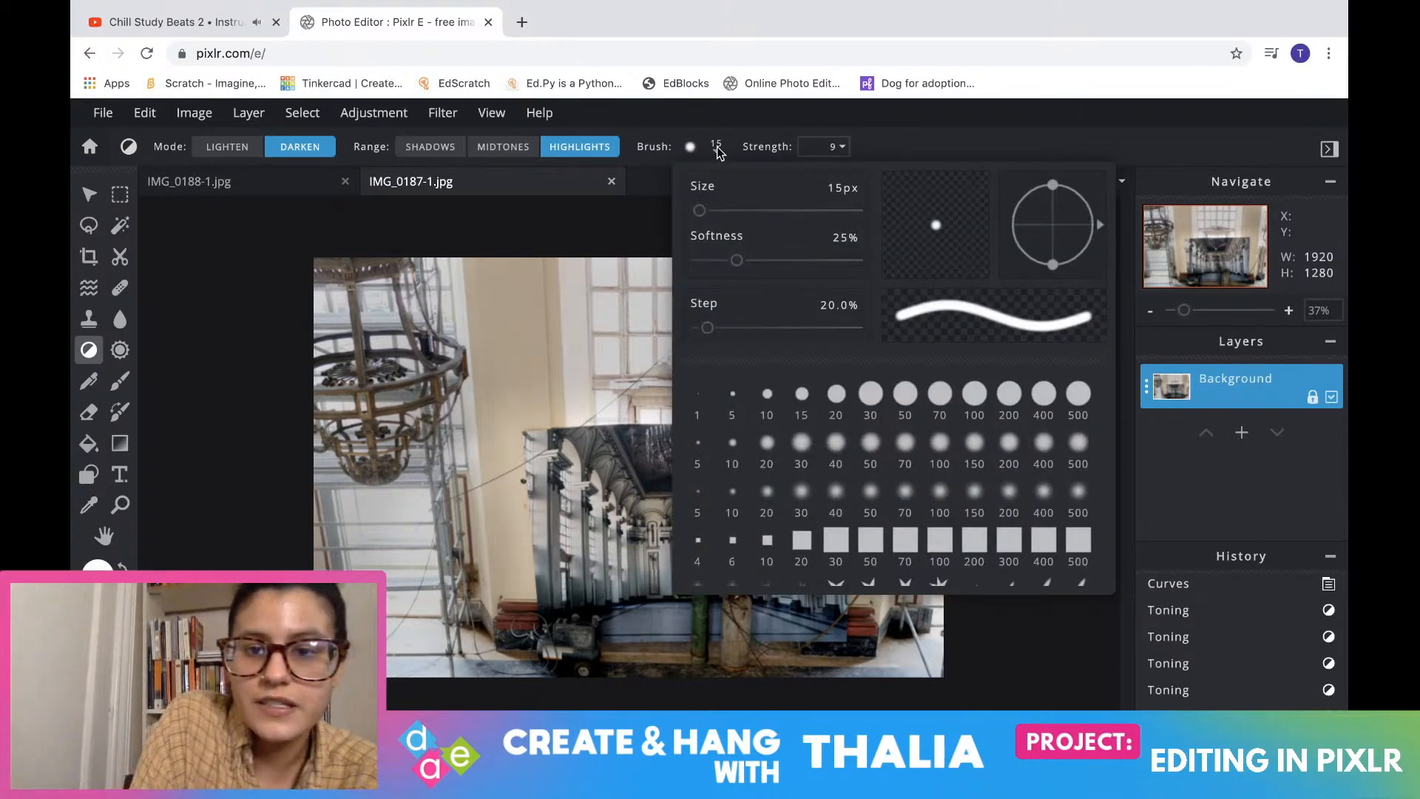
drag(700, 212, 719, 214)
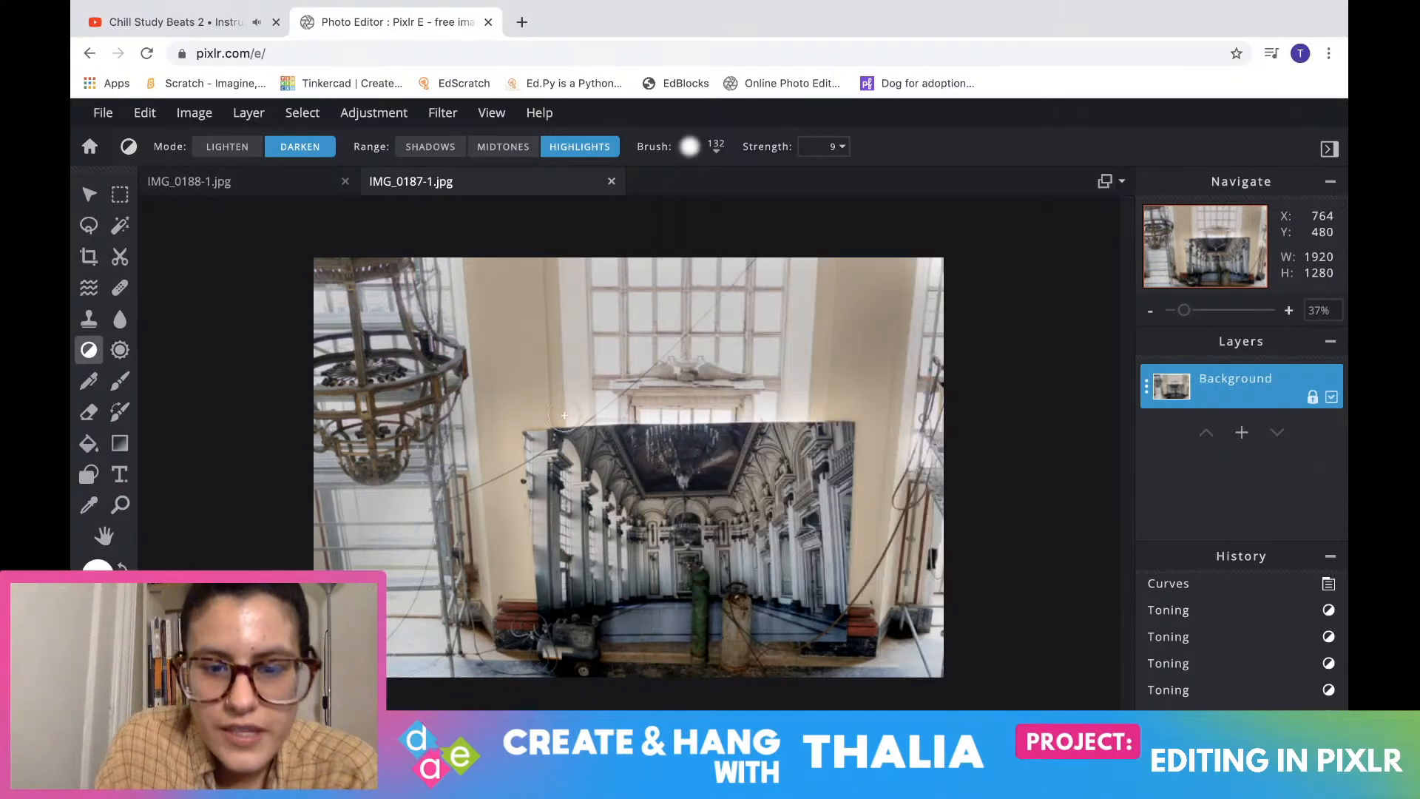
drag(563, 412, 818, 411)
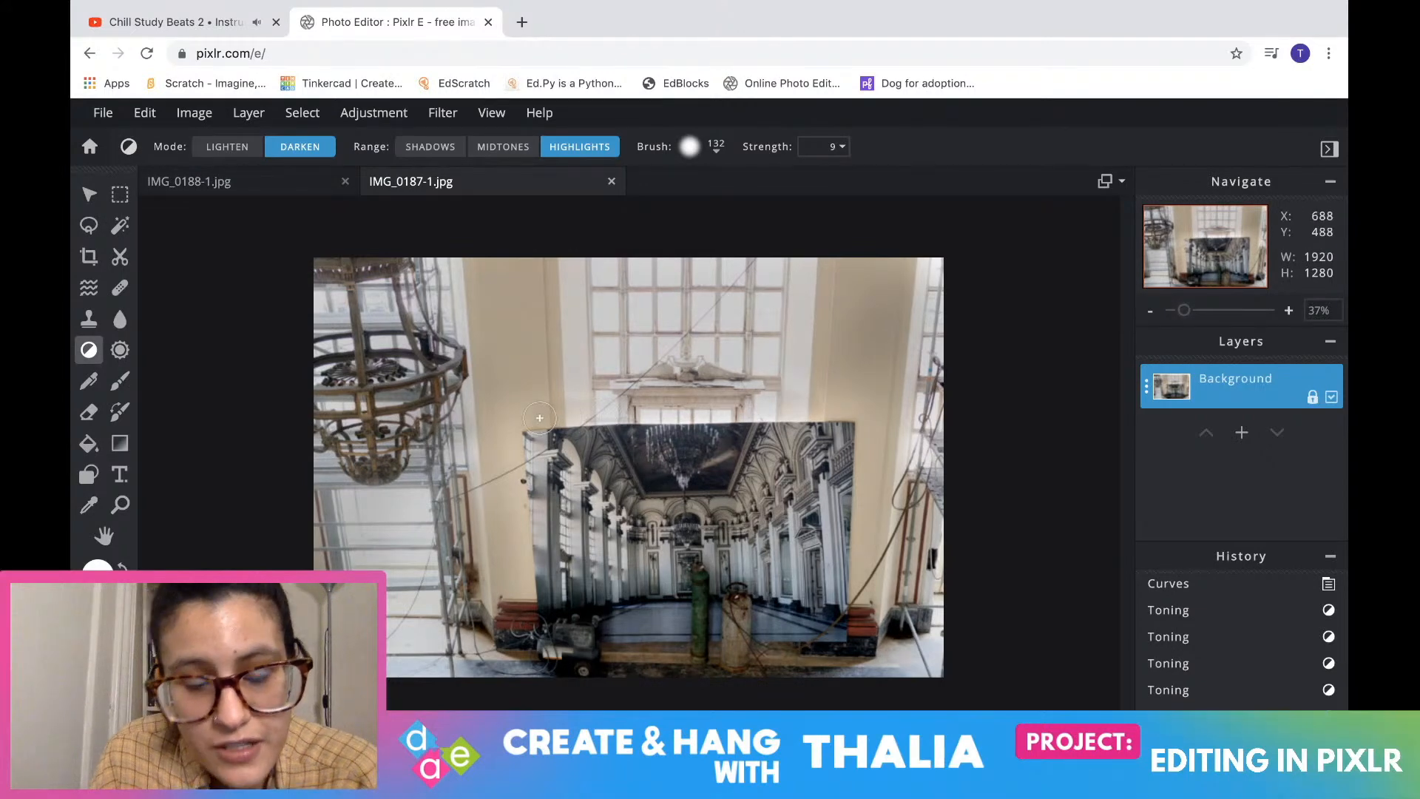
drag(541, 419, 538, 418)
mouse_move(742, 412)
mouse_down()
mouse_move(843, 412)
mouse_move(546, 417)
mouse_up()
key(XF86AudioLowerVolume)
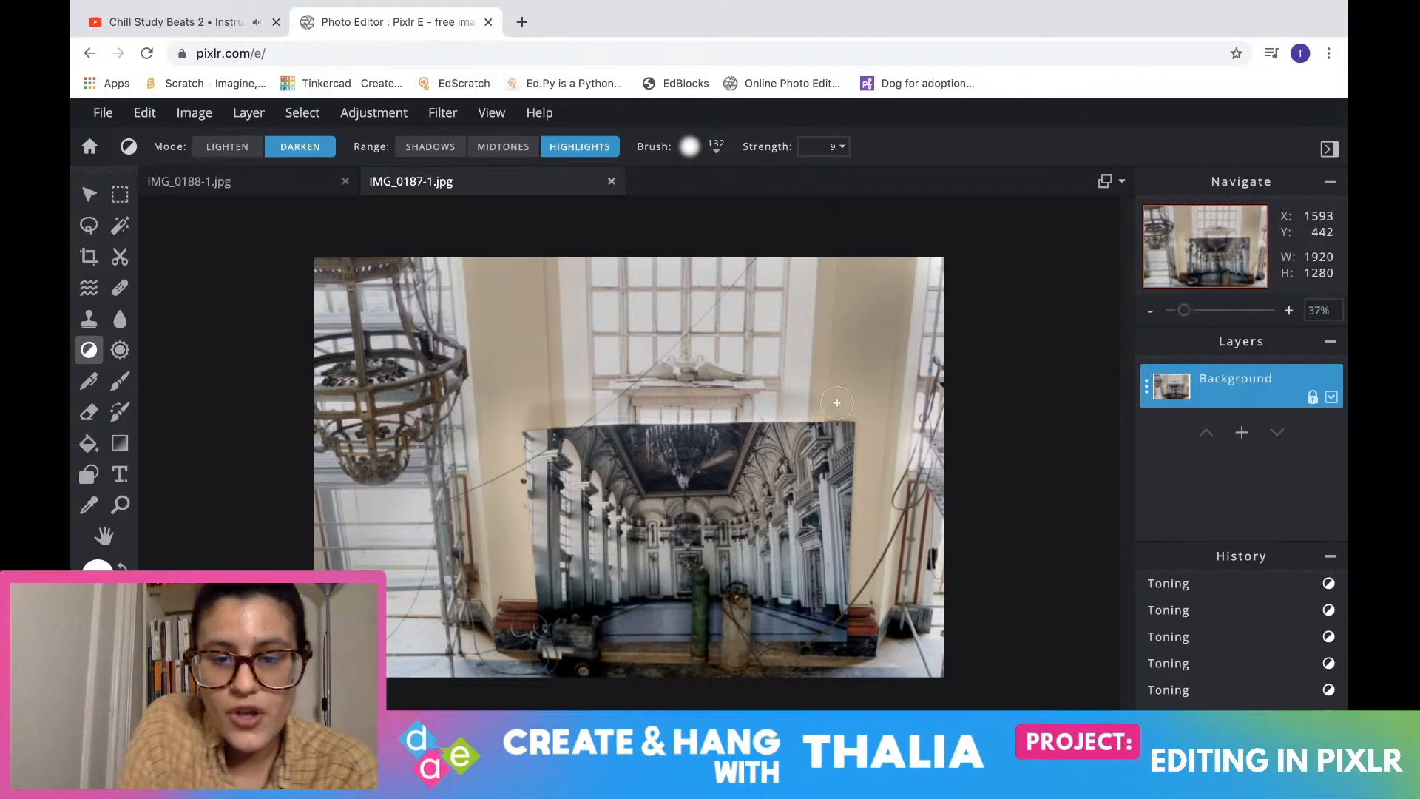
key(super+z)
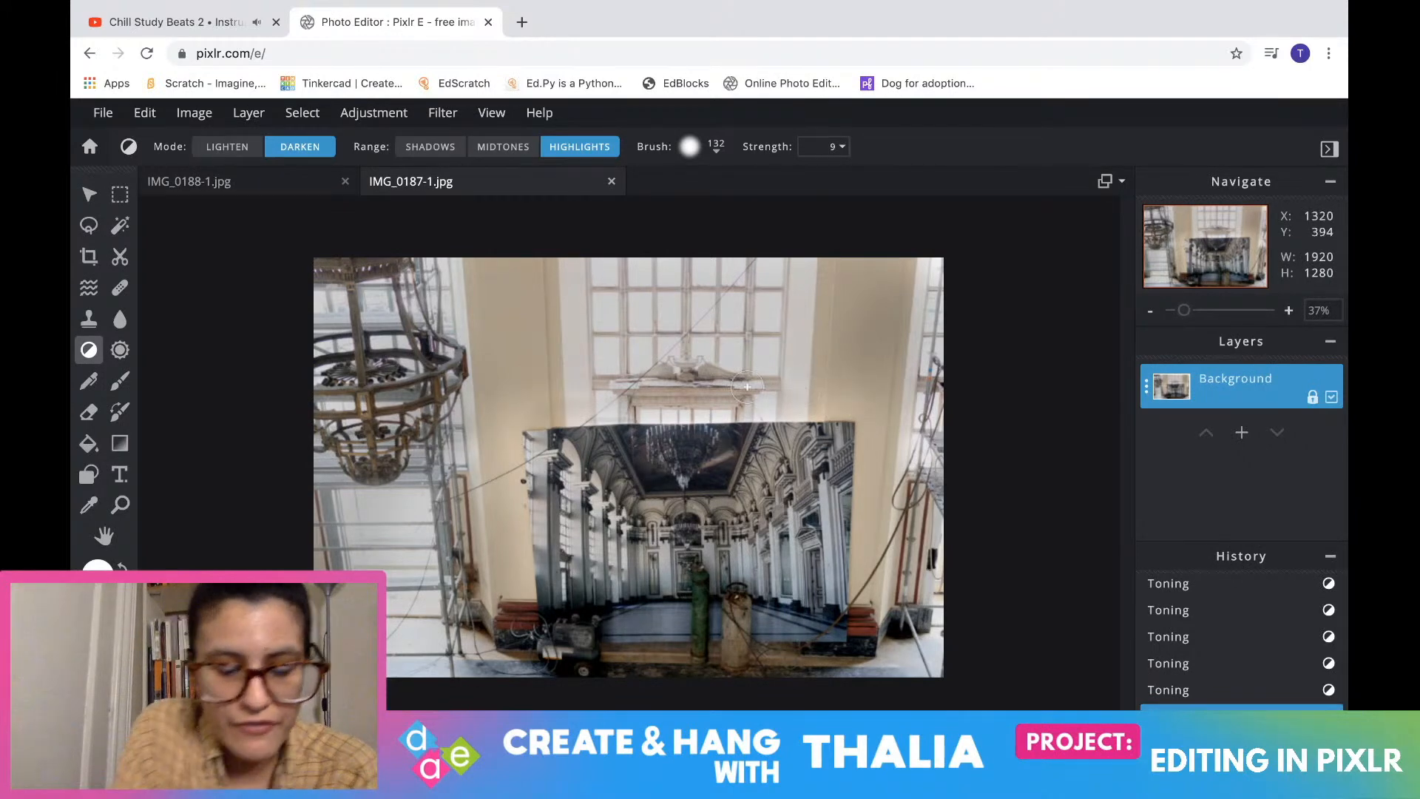
Undo the last toning stroke, darken the highlights again along the picture's upper edge, and dab the bright area near the photo's right edge
key(super+z)
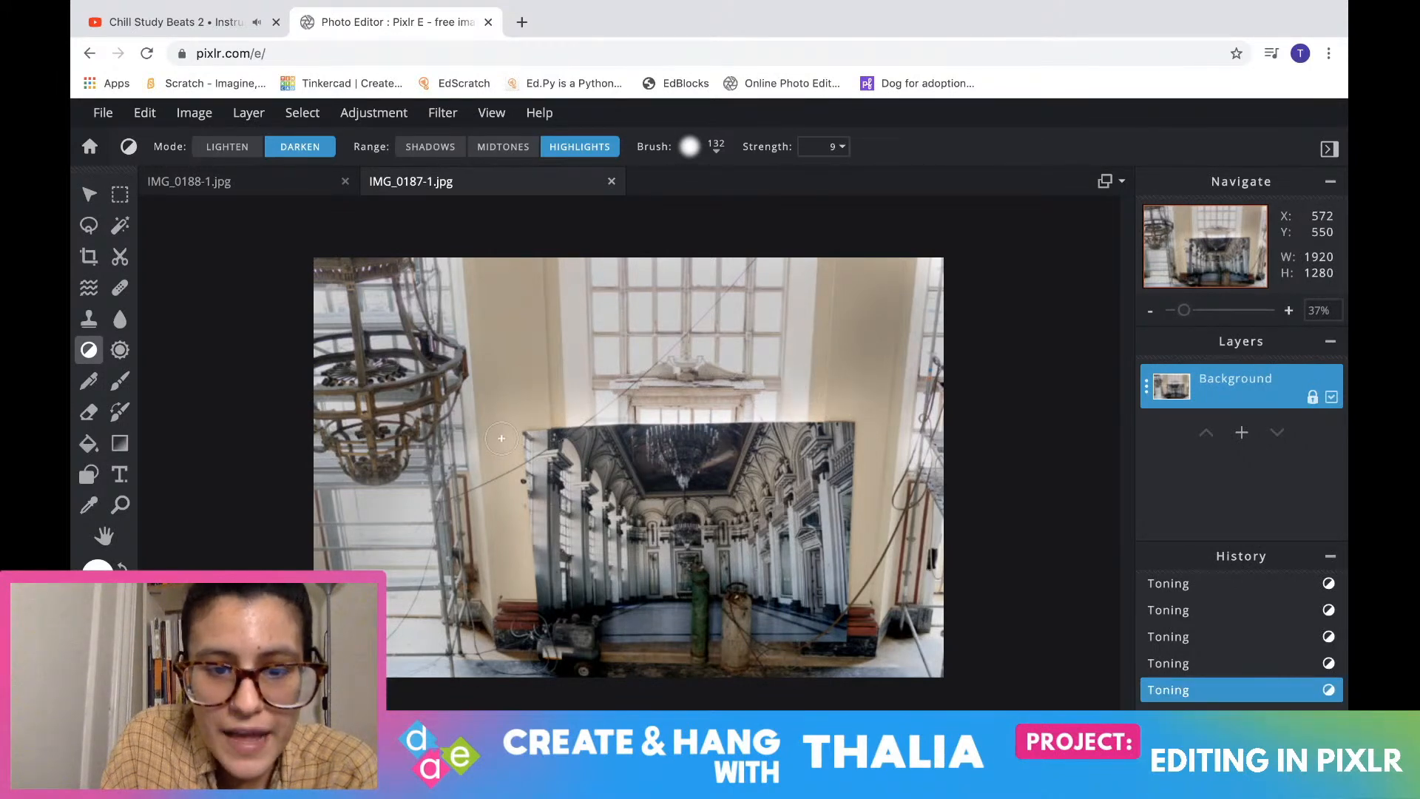
drag(504, 431, 852, 413)
drag(660, 408, 465, 423)
key(super+z)
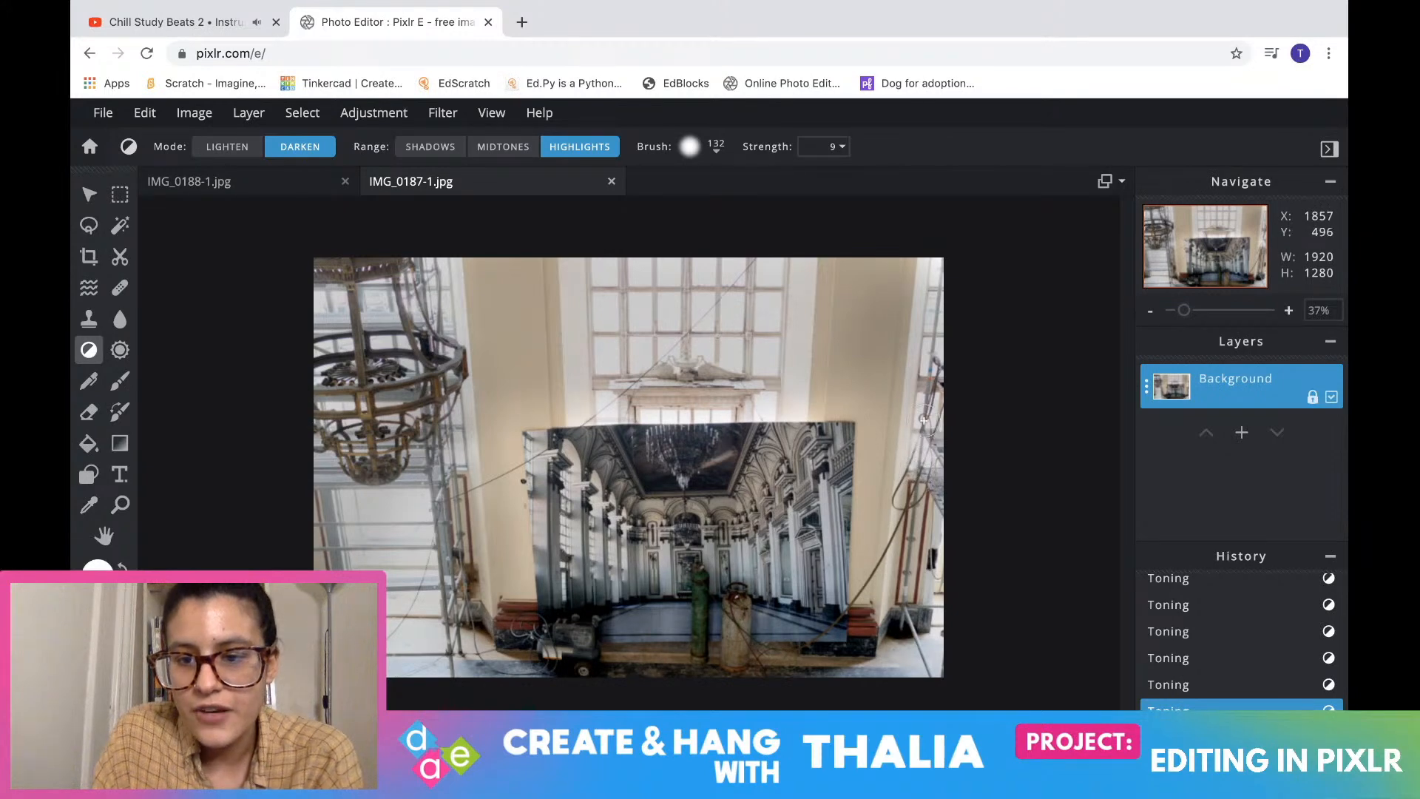
click(930, 484)
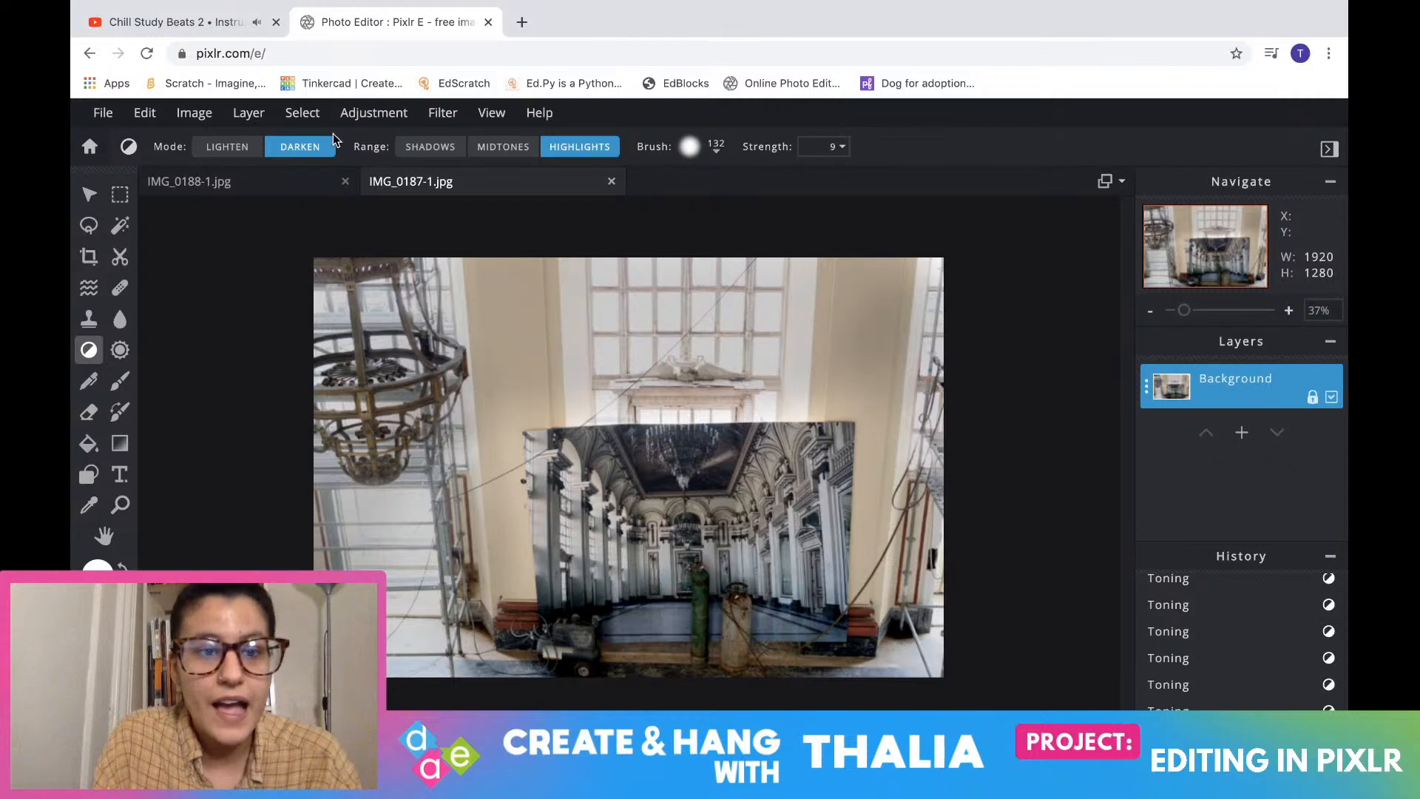
Apply a Highlights & shadows adjustment to the hall photo with Highlights at -12 and Shadows at 23
click(373, 112)
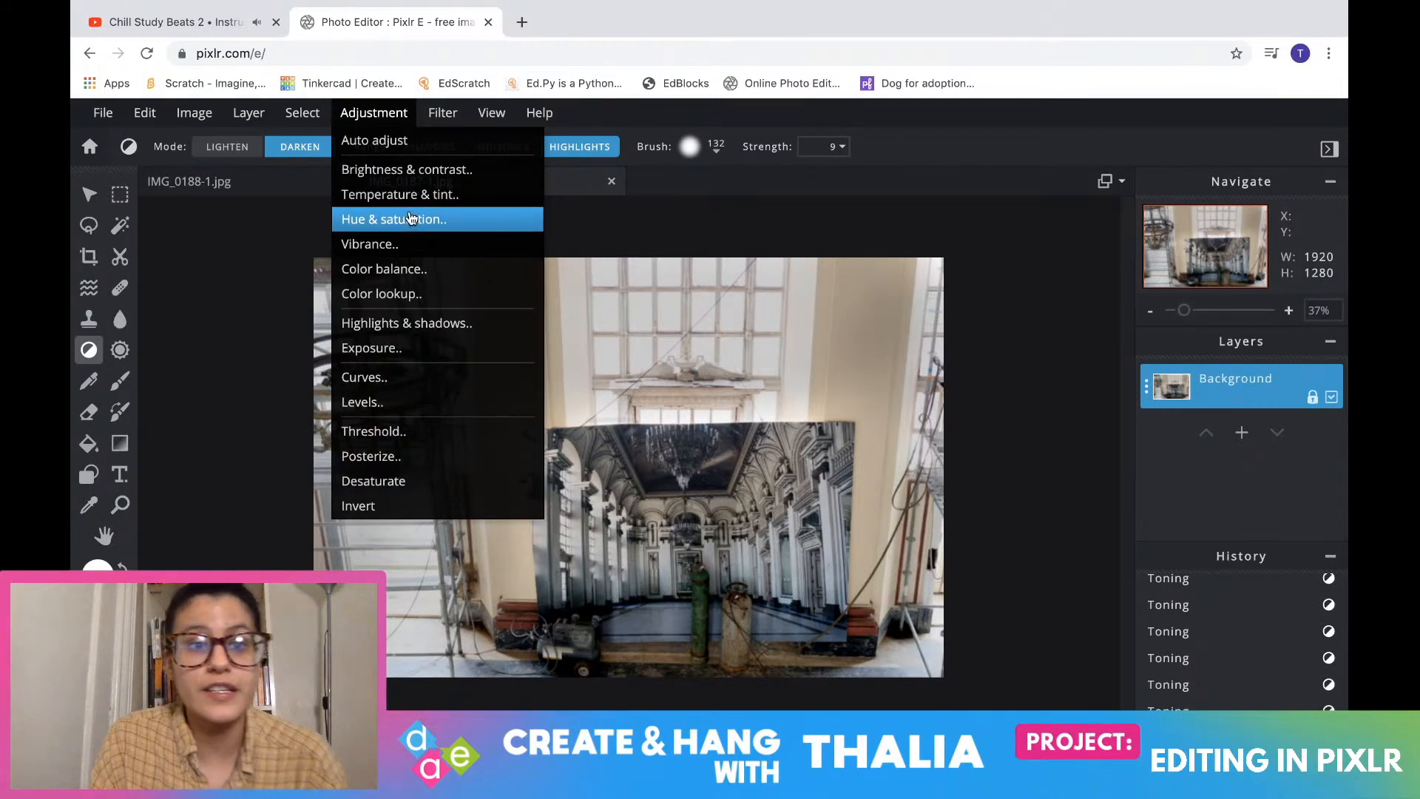
click(434, 321)
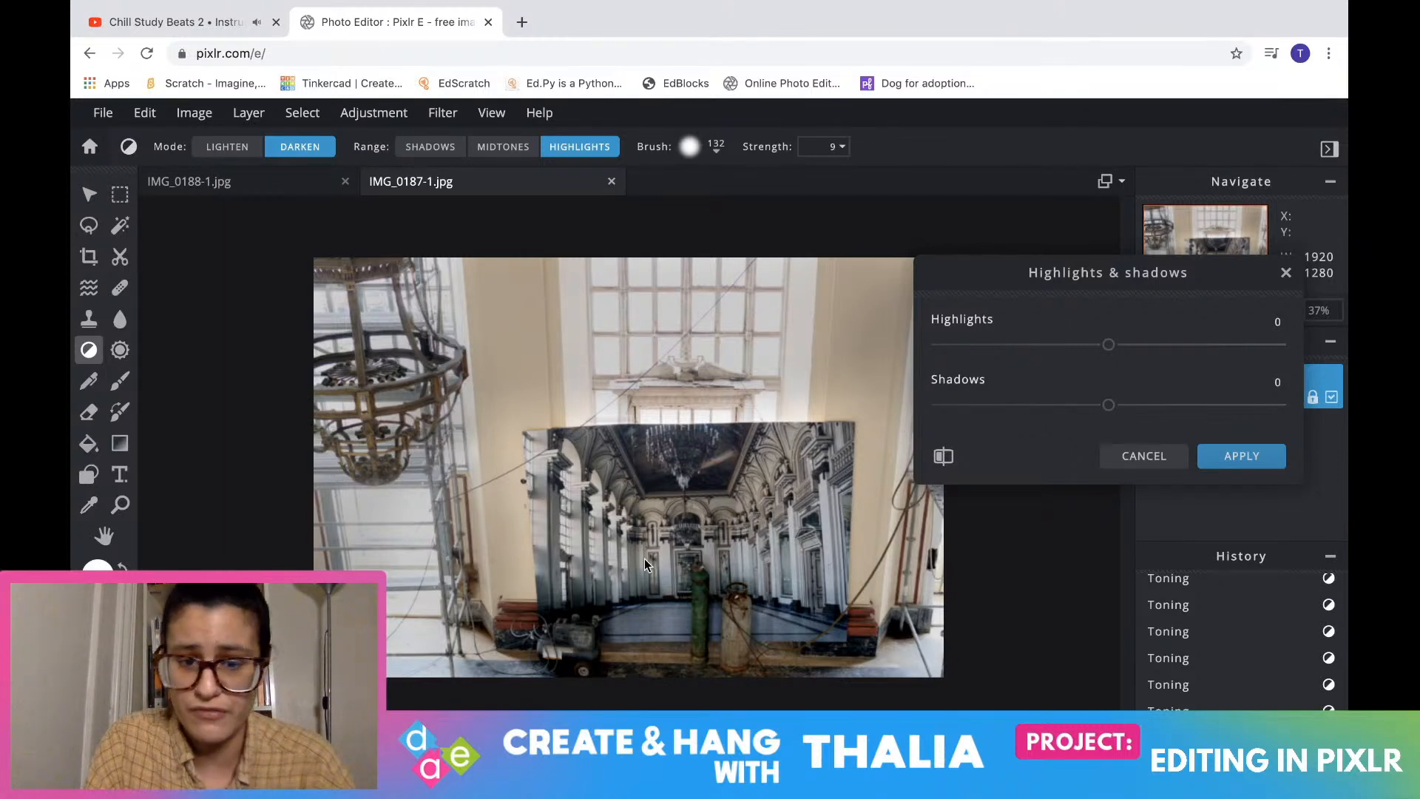
drag(1109, 405, 1146, 425)
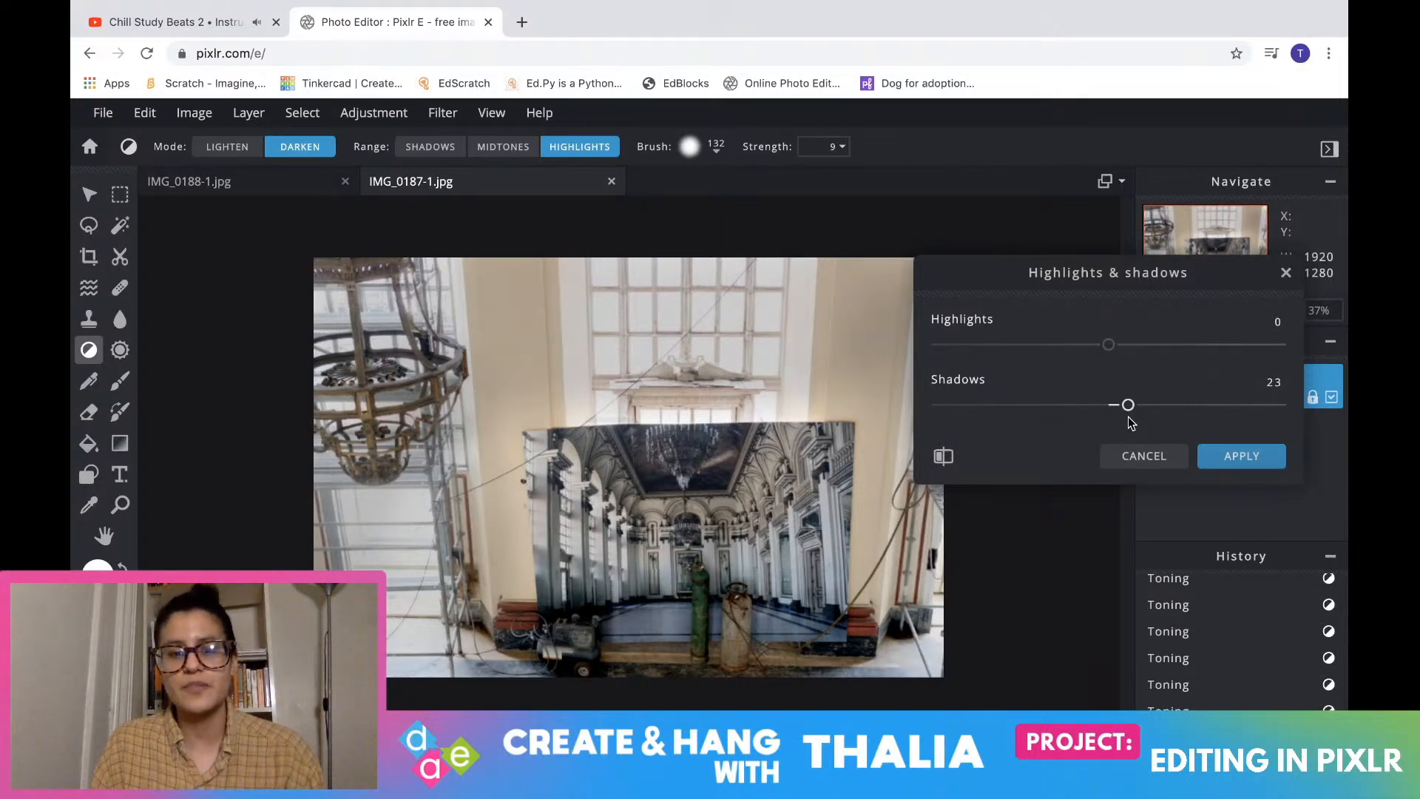
mouse_move(1109, 350)
mouse_down()
mouse_move(1081, 349)
mouse_move(1103, 358)
mouse_up()
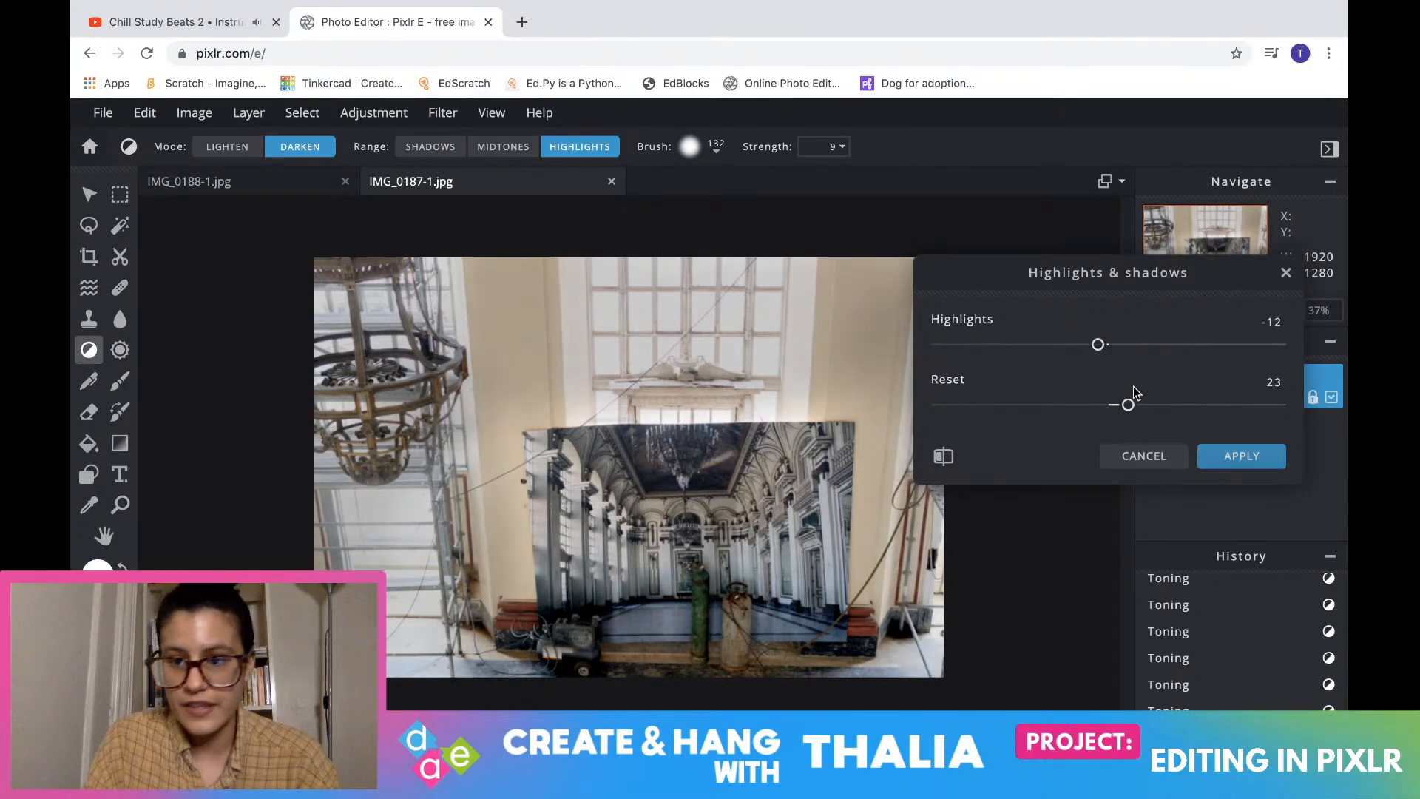
click(1232, 457)
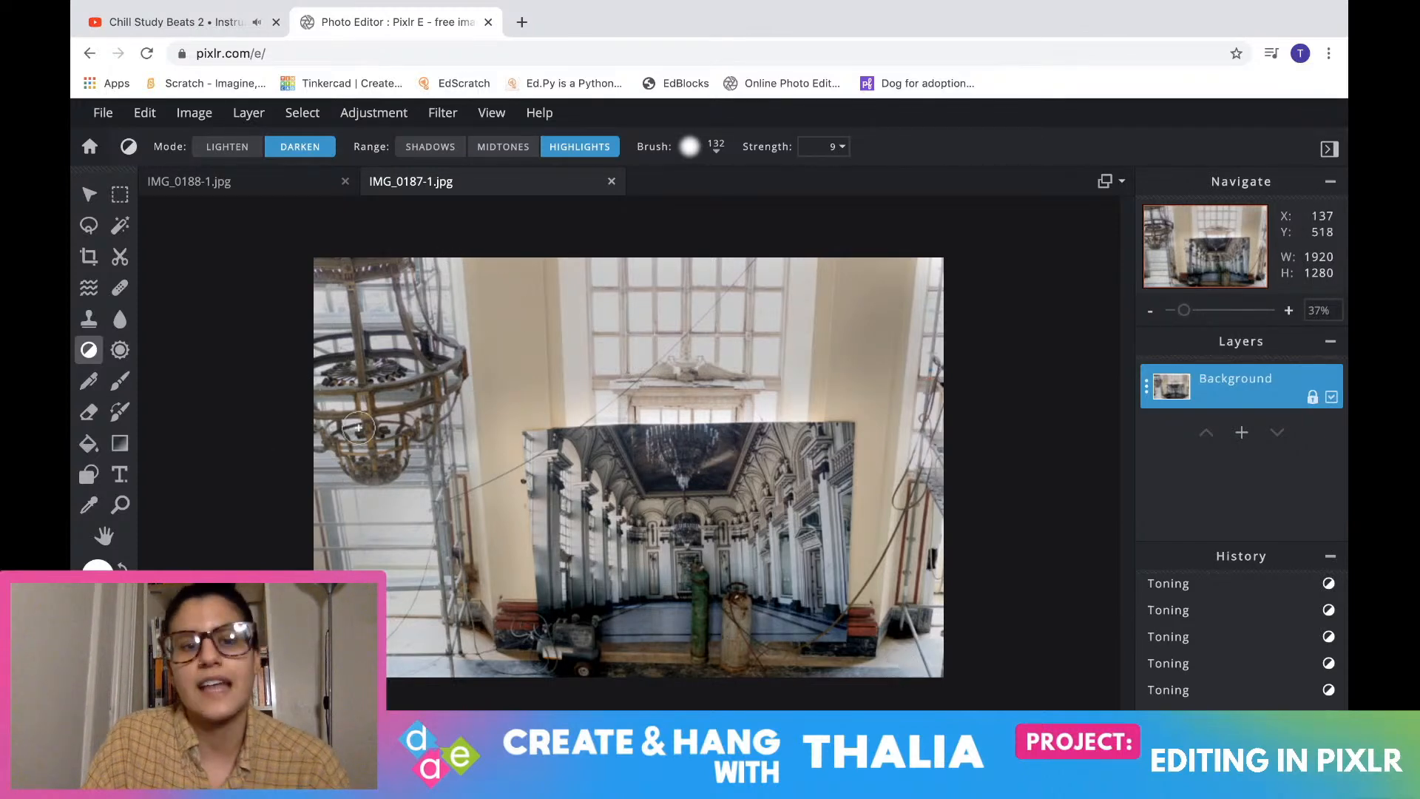
click(106, 115)
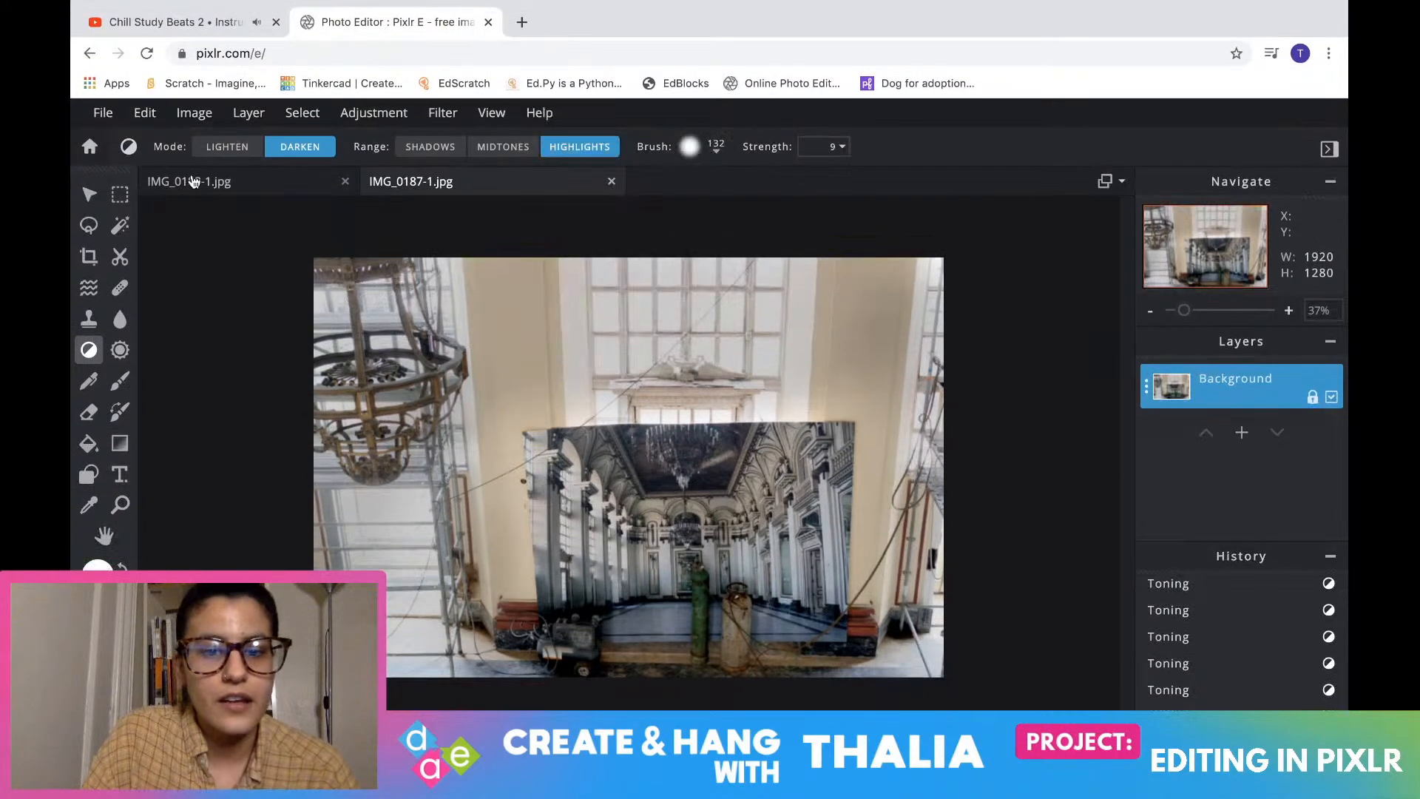
click(103, 113)
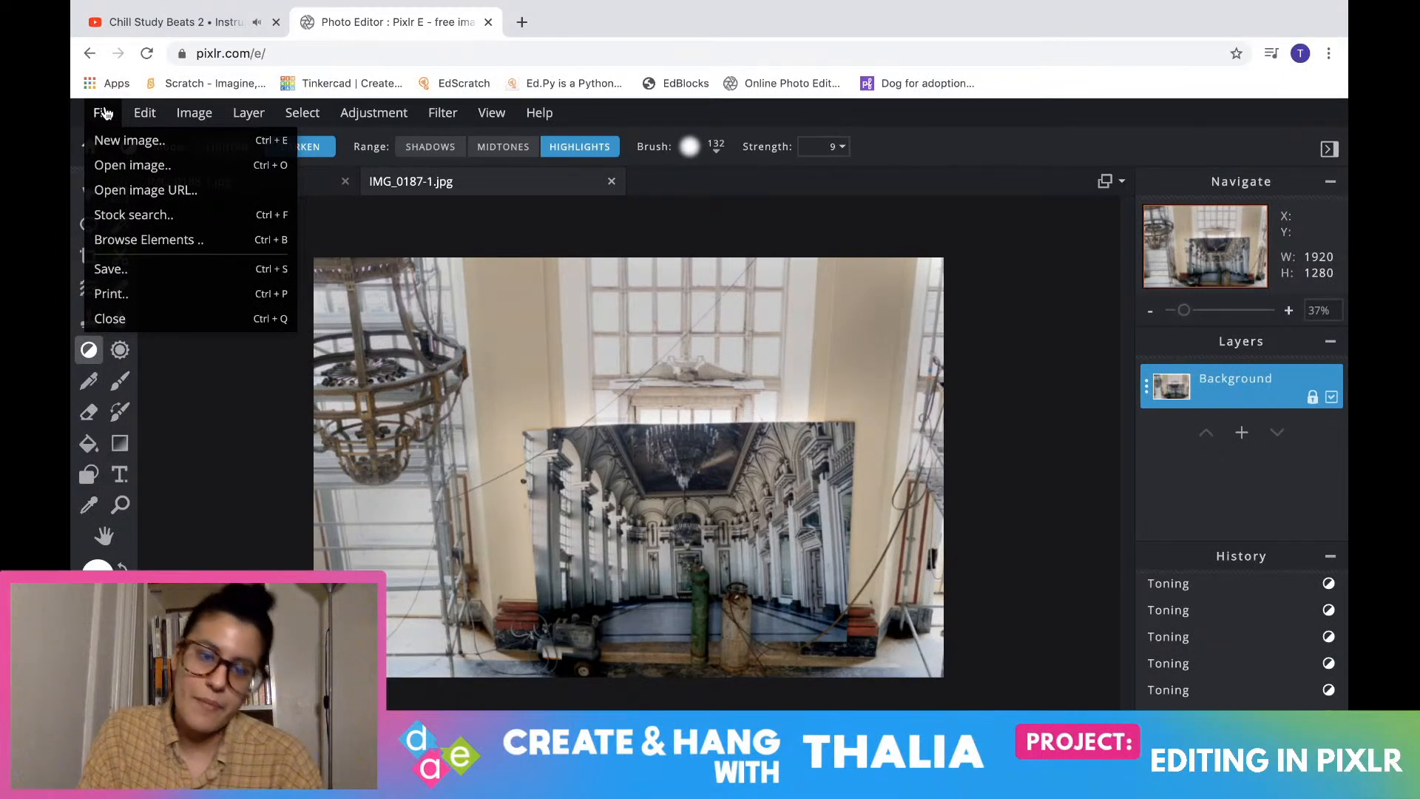
Apply a Color balance adjustment to the hall photo, setting the shadows range to Red 2 and Blue -9
mouse_move(376, 113)
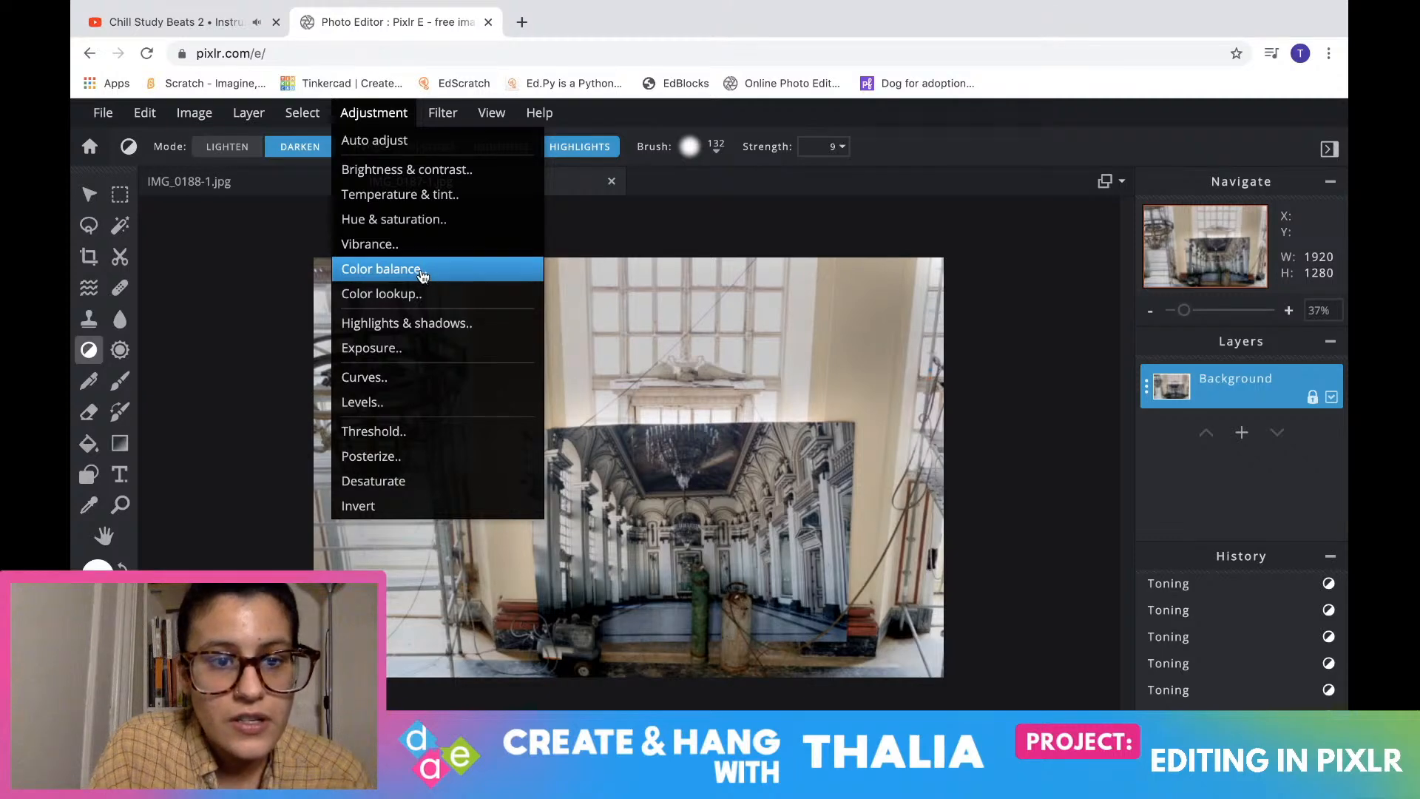
mouse_move(311, 115)
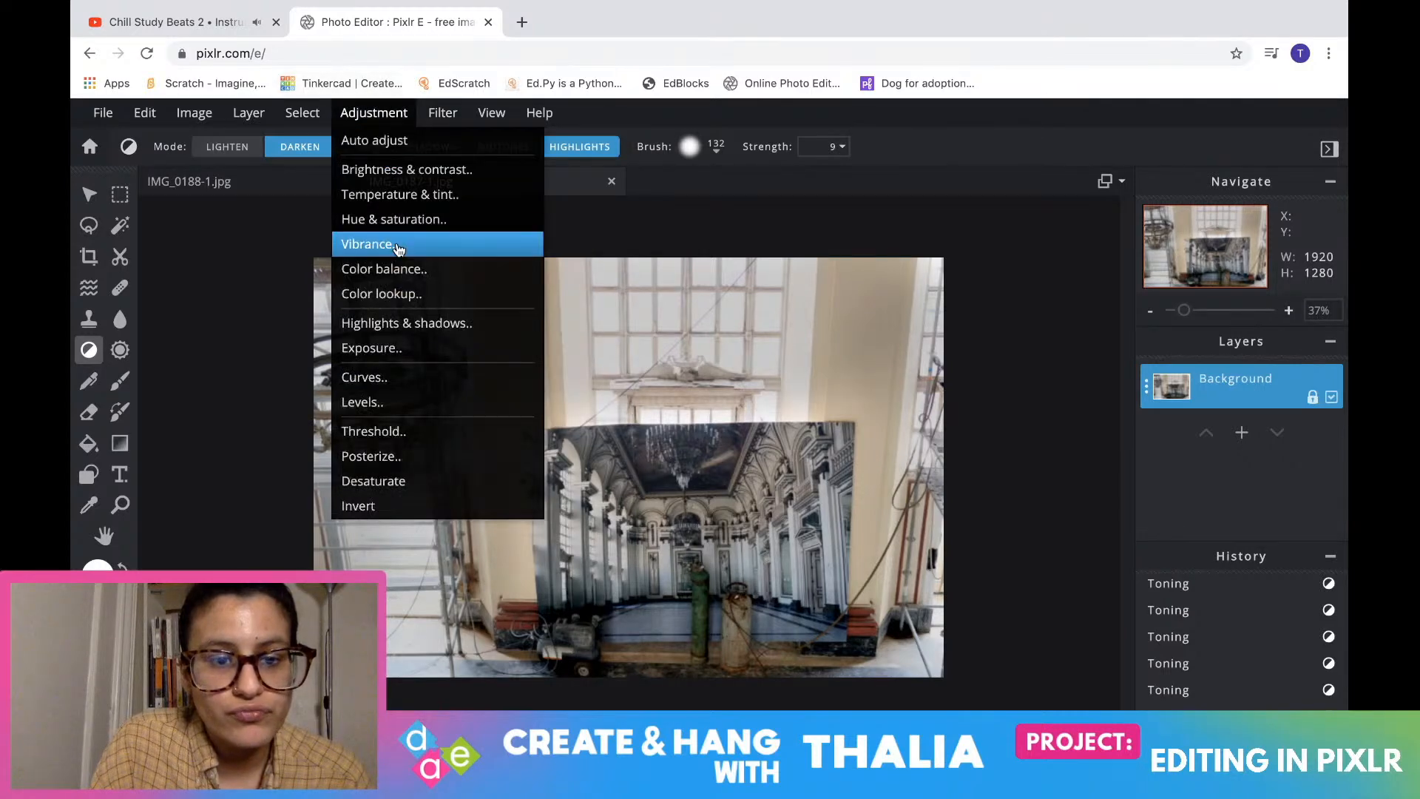
click(402, 272)
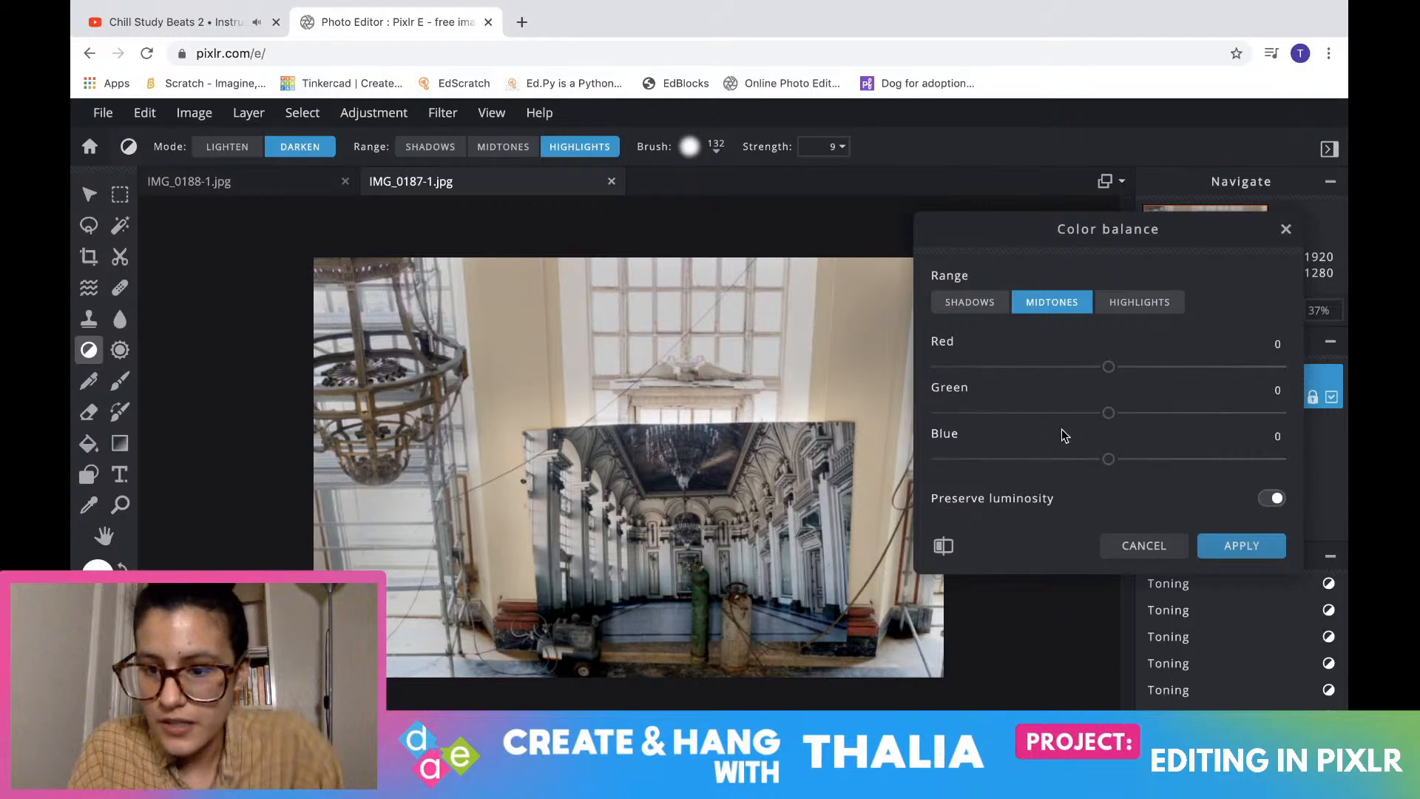
drag(1106, 458, 1123, 459)
drag(1109, 367, 1110, 423)
click(988, 309)
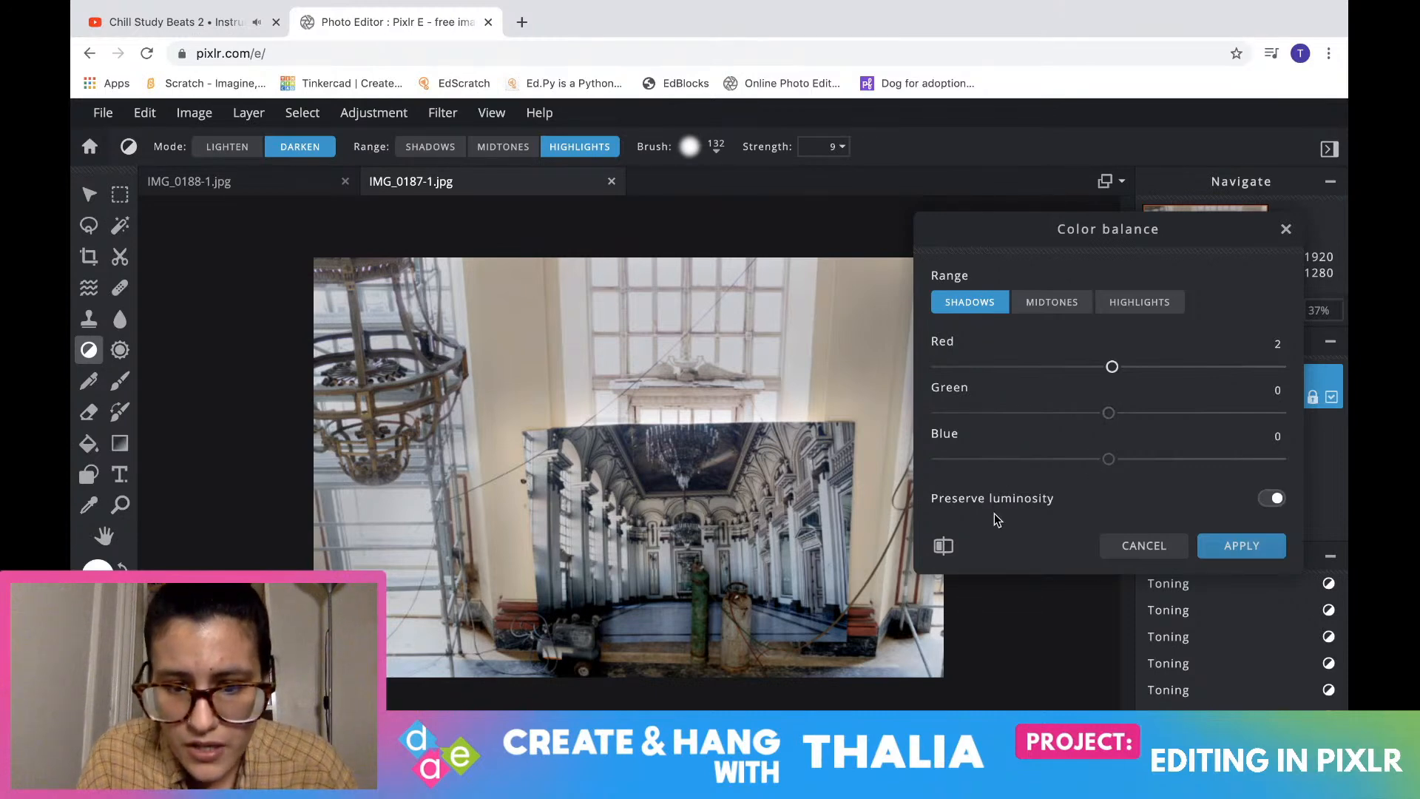
drag(1108, 463, 1094, 470)
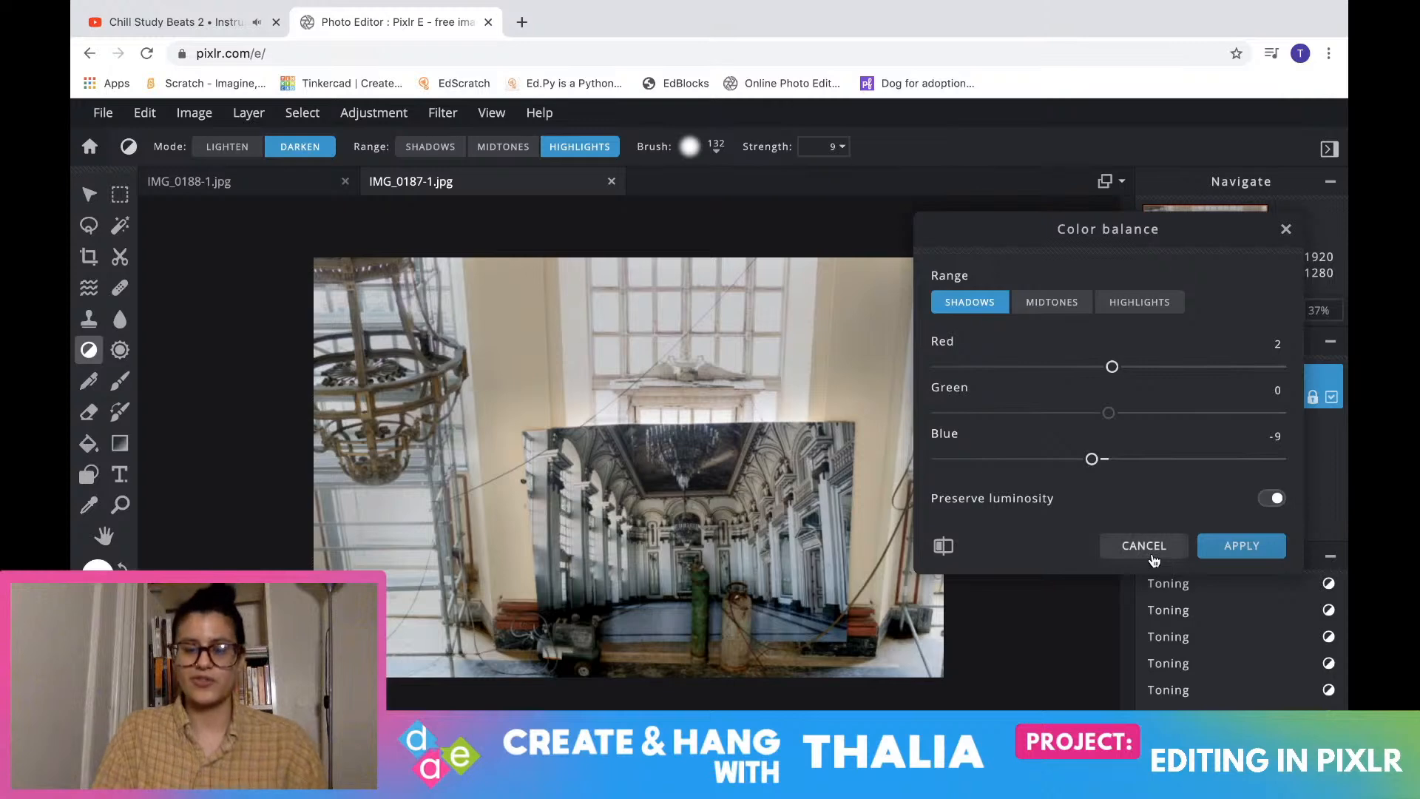
click(1250, 546)
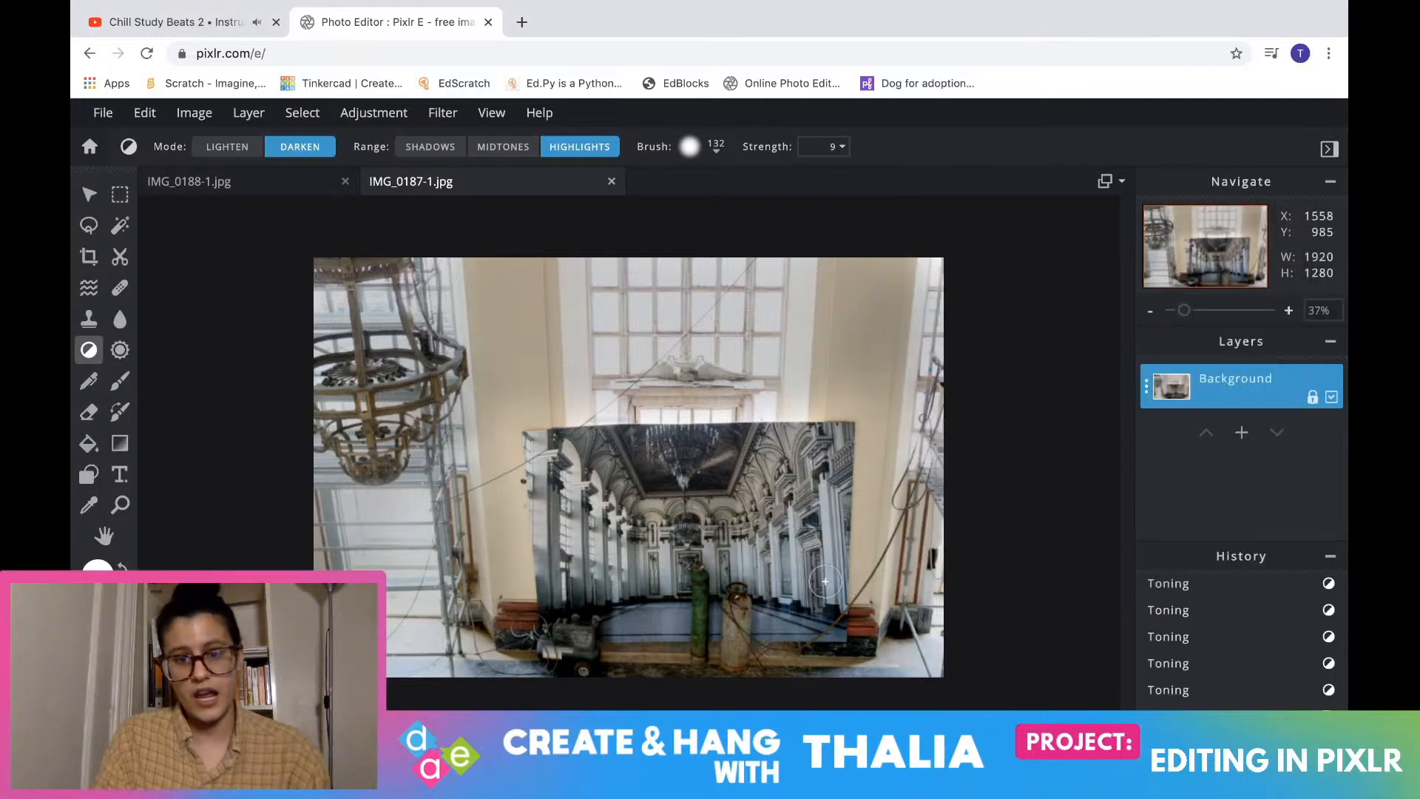
Download the edited hall photo as IMG_0187-1.jpg in JPG format at high 90% quality, 1920 x 1280, and close the save dialog
click(102, 112)
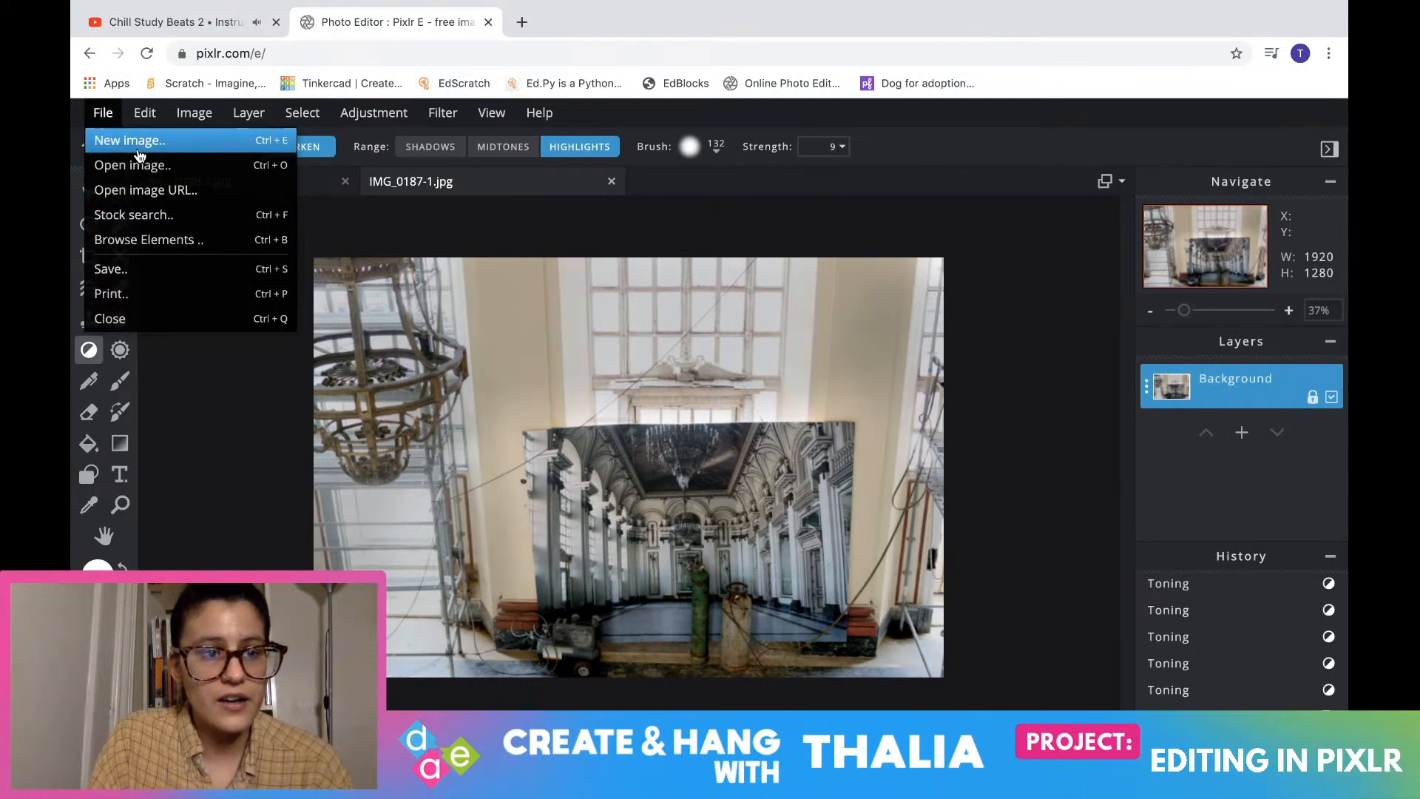
click(142, 269)
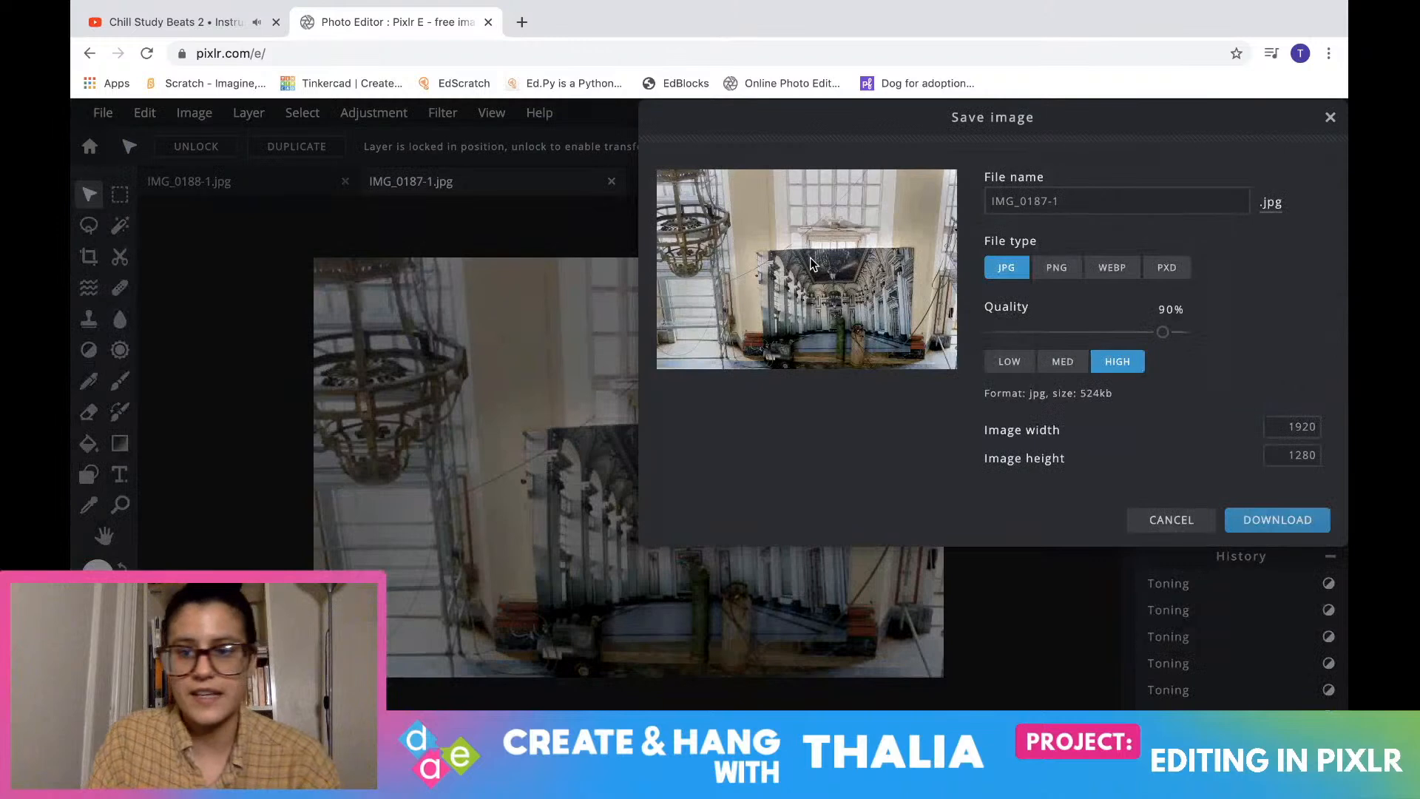
click(1273, 521)
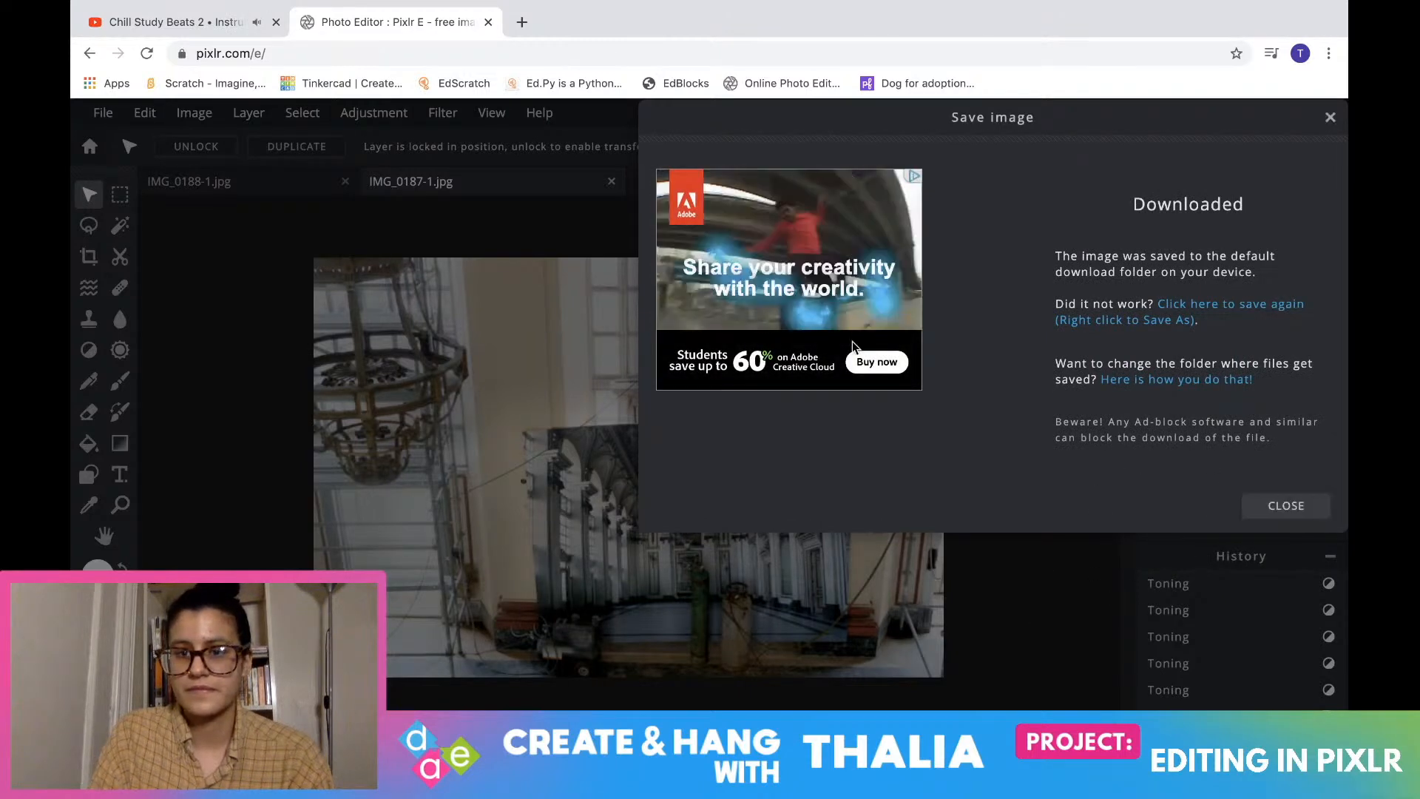
click(1330, 118)
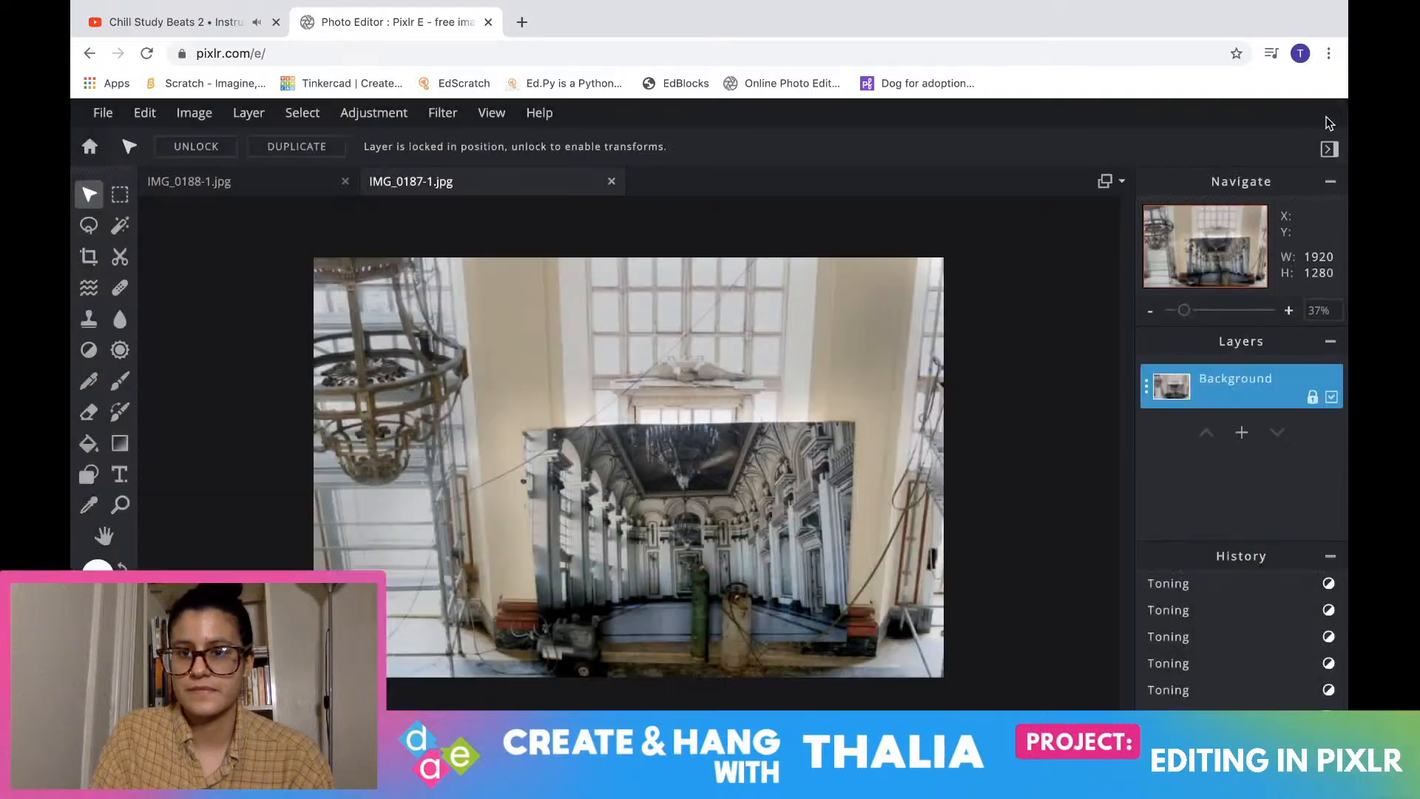
right_click(717, 488)
click(563, 600)
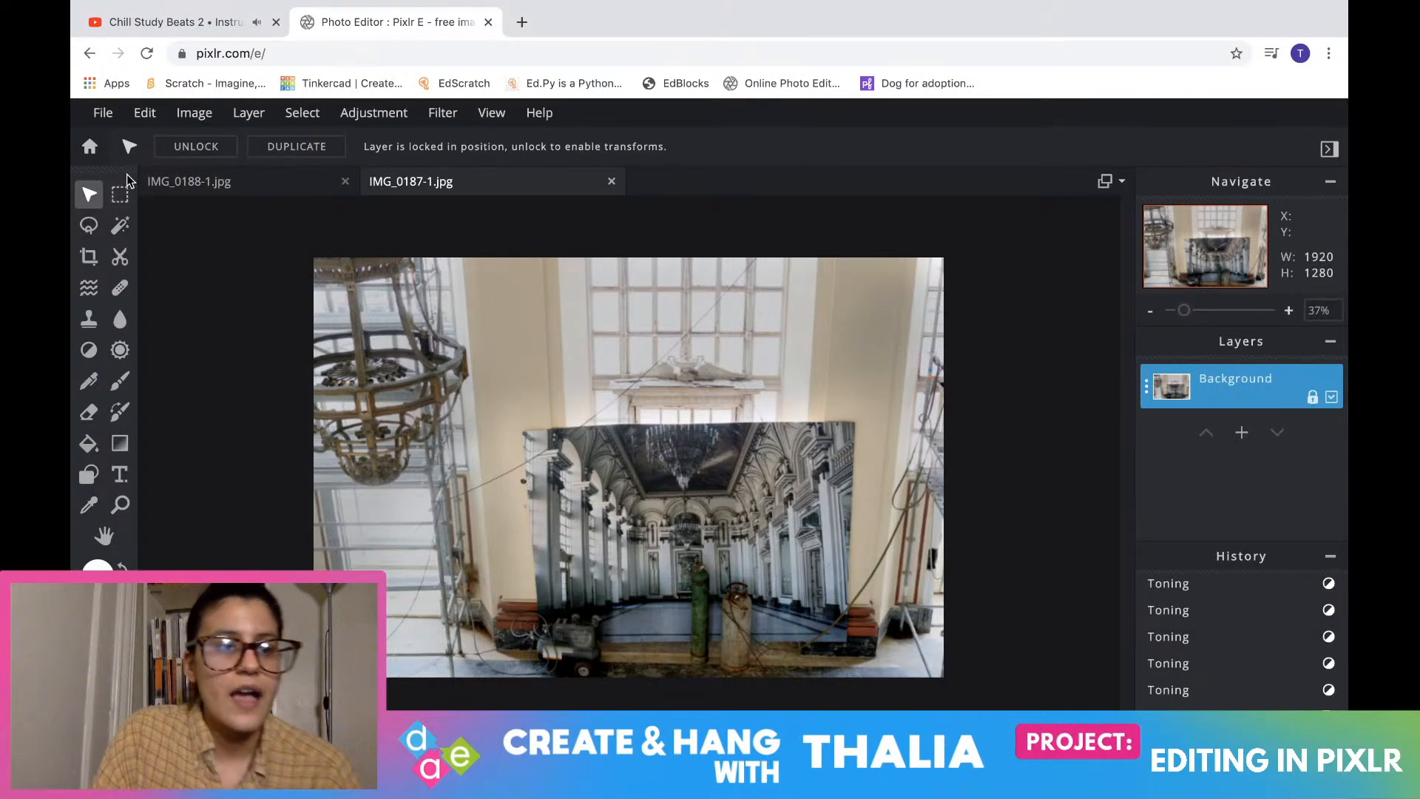
Open IMG_0132-1.jpg from the UnEdit folder, pre-resized to Full HD at 1920 x 1280
click(103, 112)
click(127, 166)
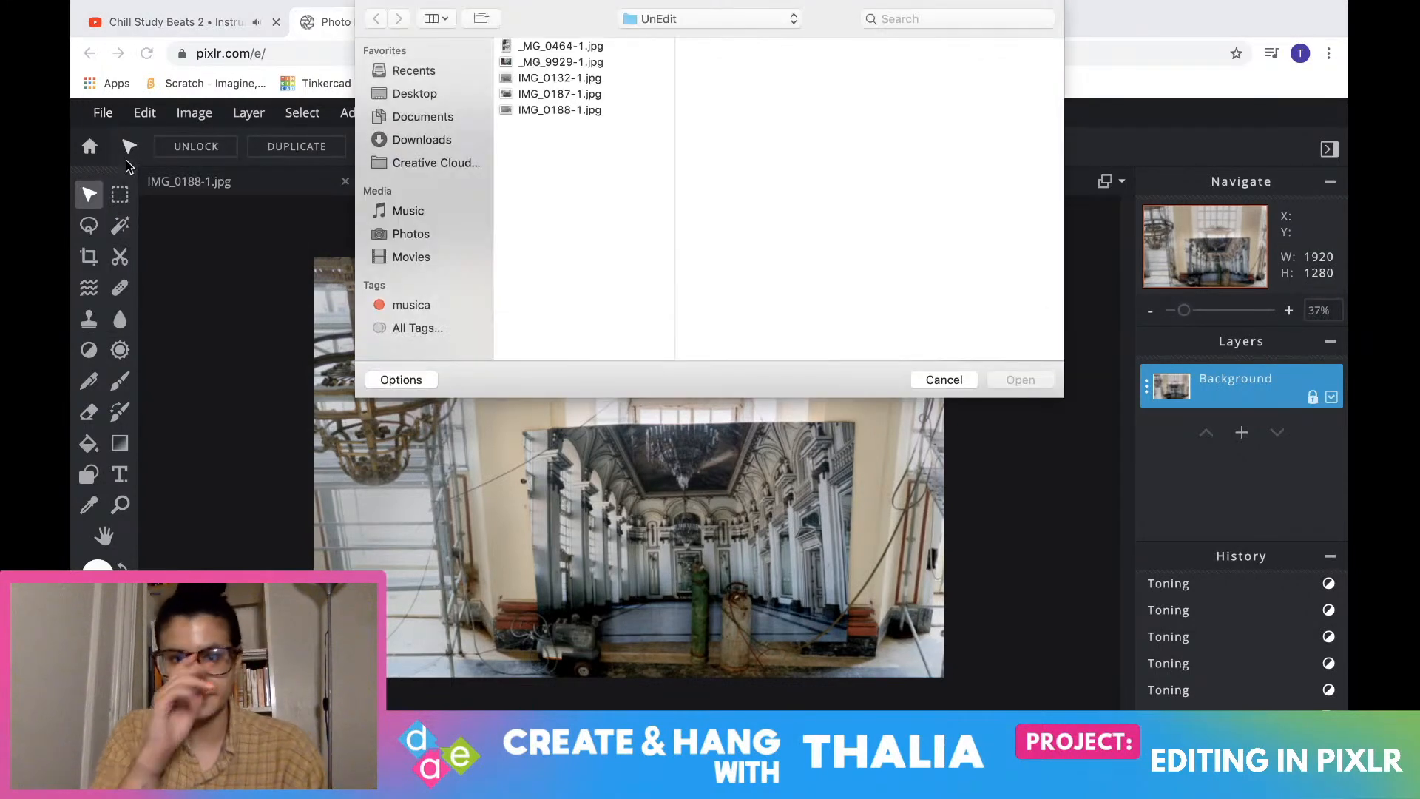
click(537, 78)
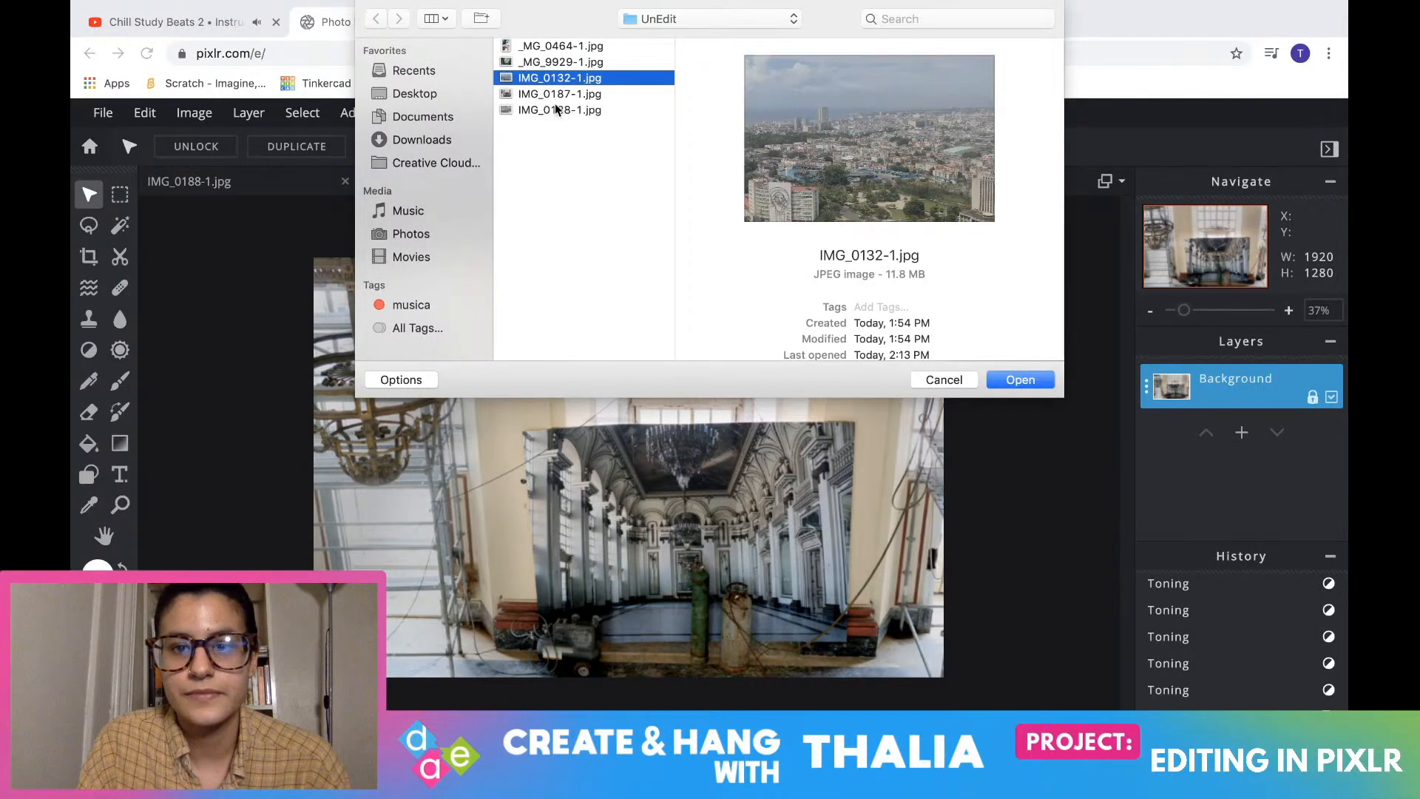
click(1017, 379)
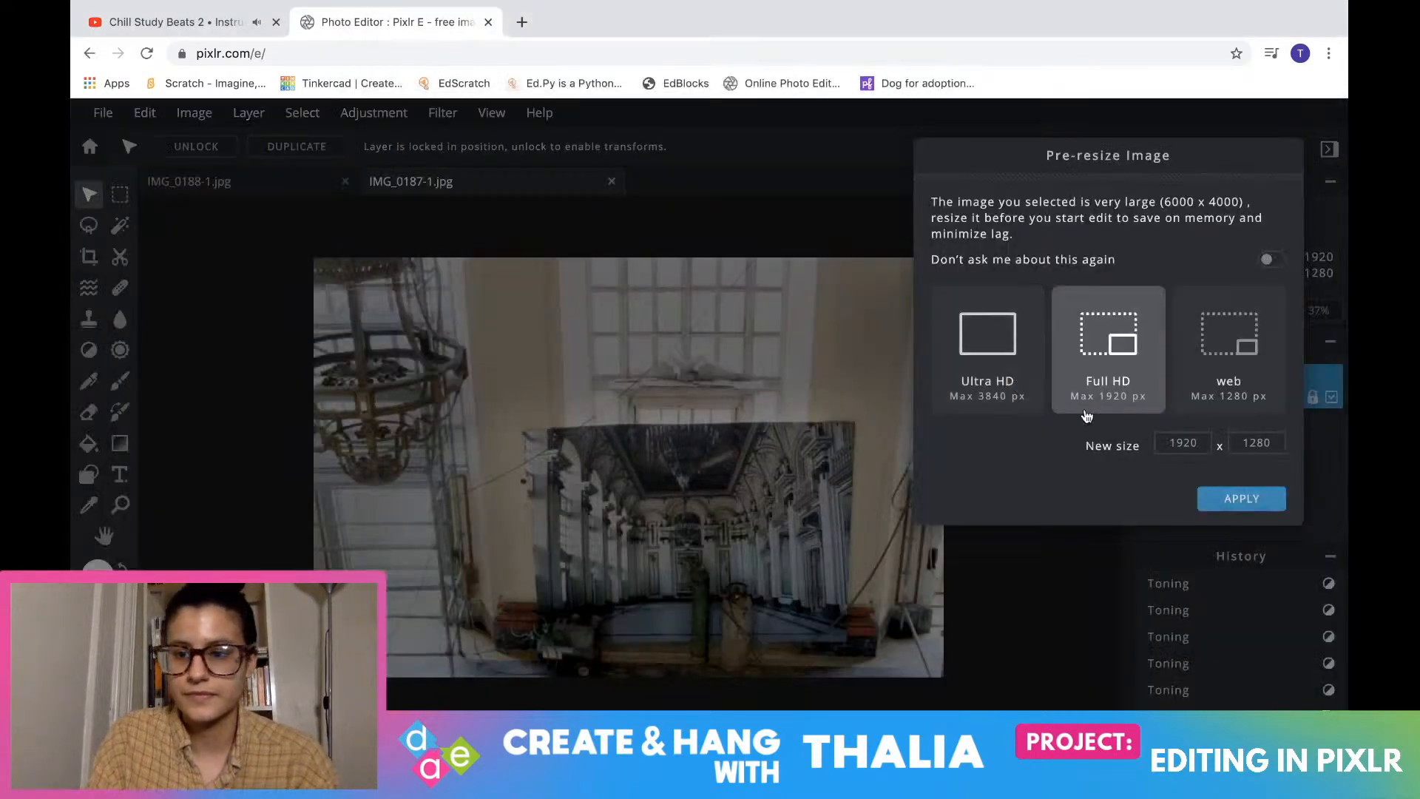
click(1241, 500)
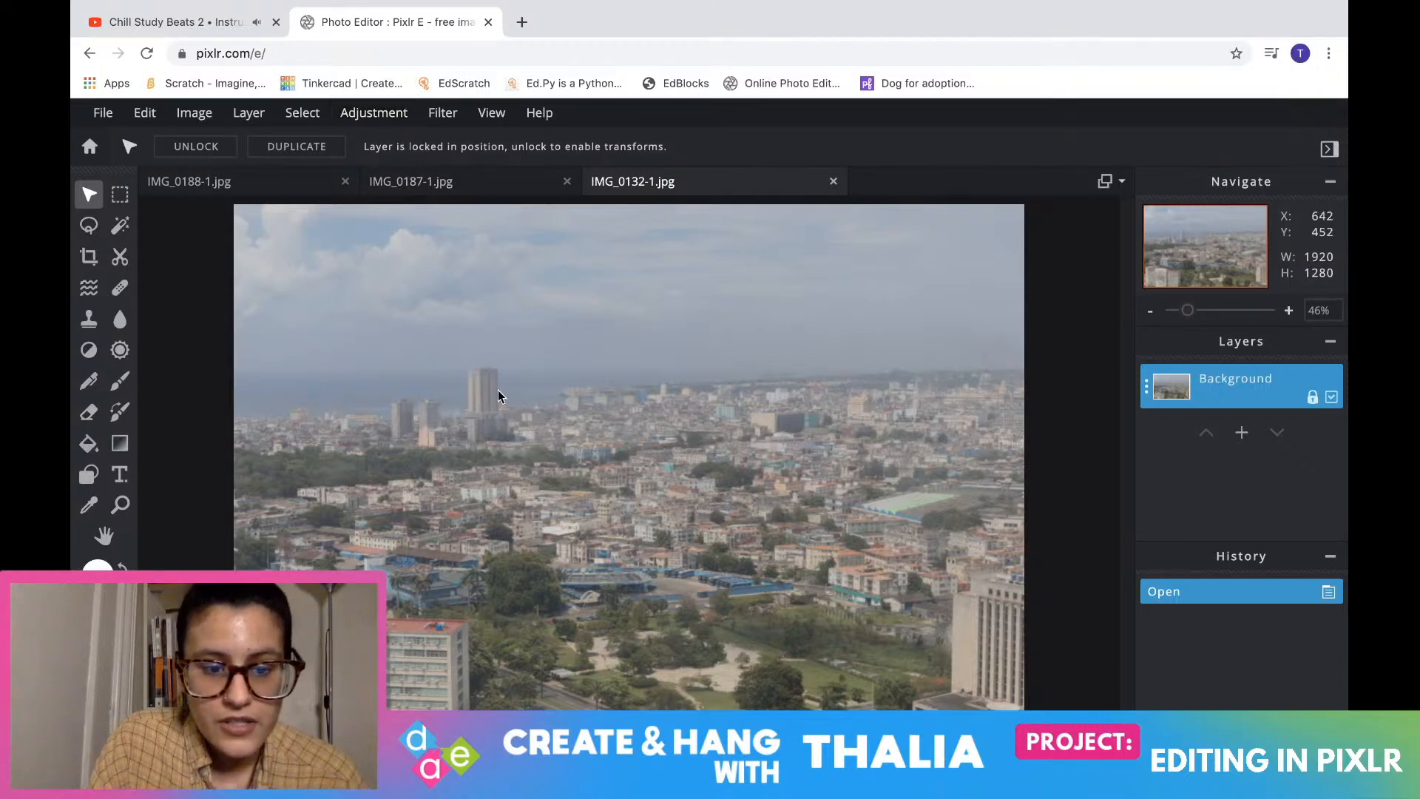
Examine the tones and haze of the city skyline photo both close up and as a whole
scroll(499, 391, down, 2)
scroll(499, 391, up, 6)
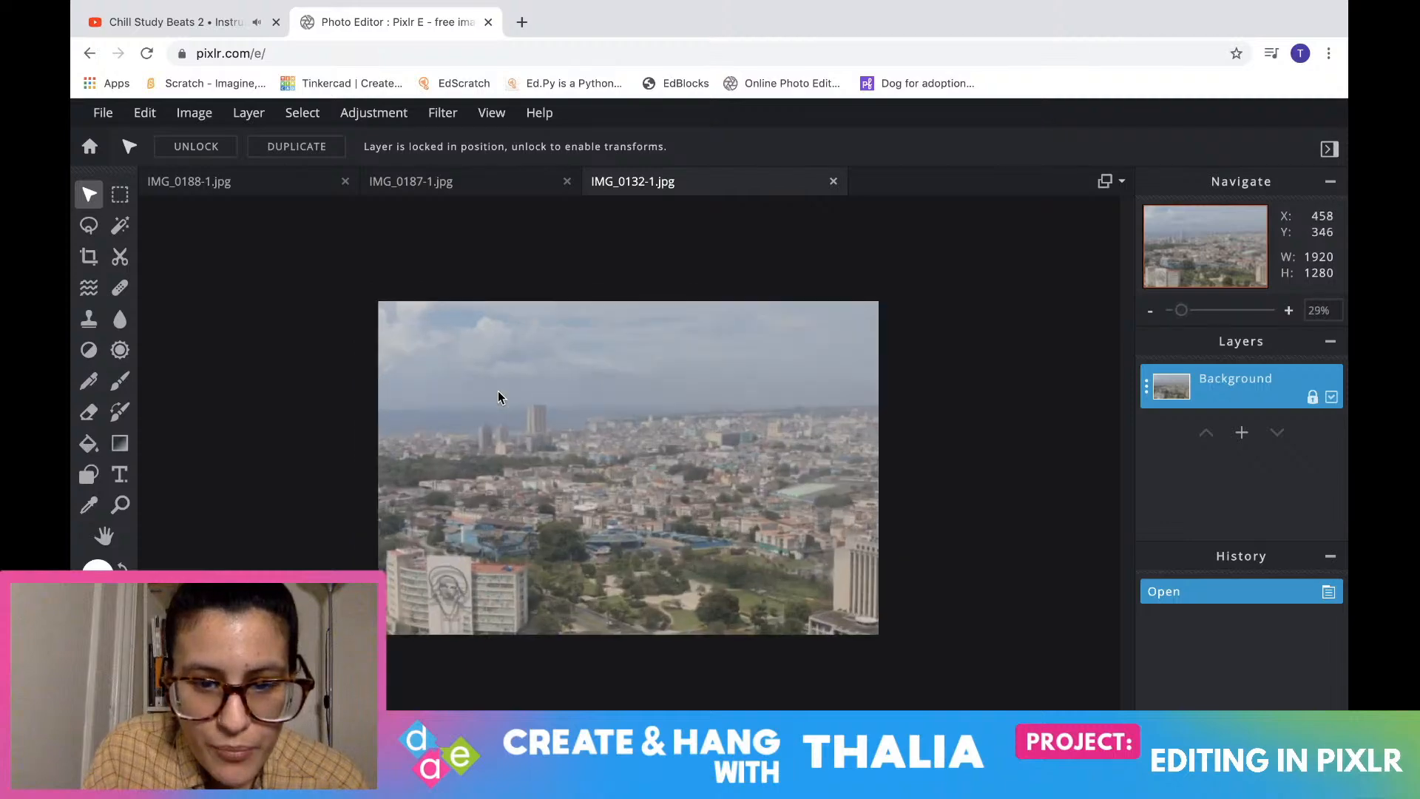
scroll(499, 391, down, 4)
scroll(499, 391, up, 4)
scroll(499, 391, down, 3)
scroll(499, 390, up, 1)
scroll(499, 392, up, 1)
scroll(498, 392, down, 3)
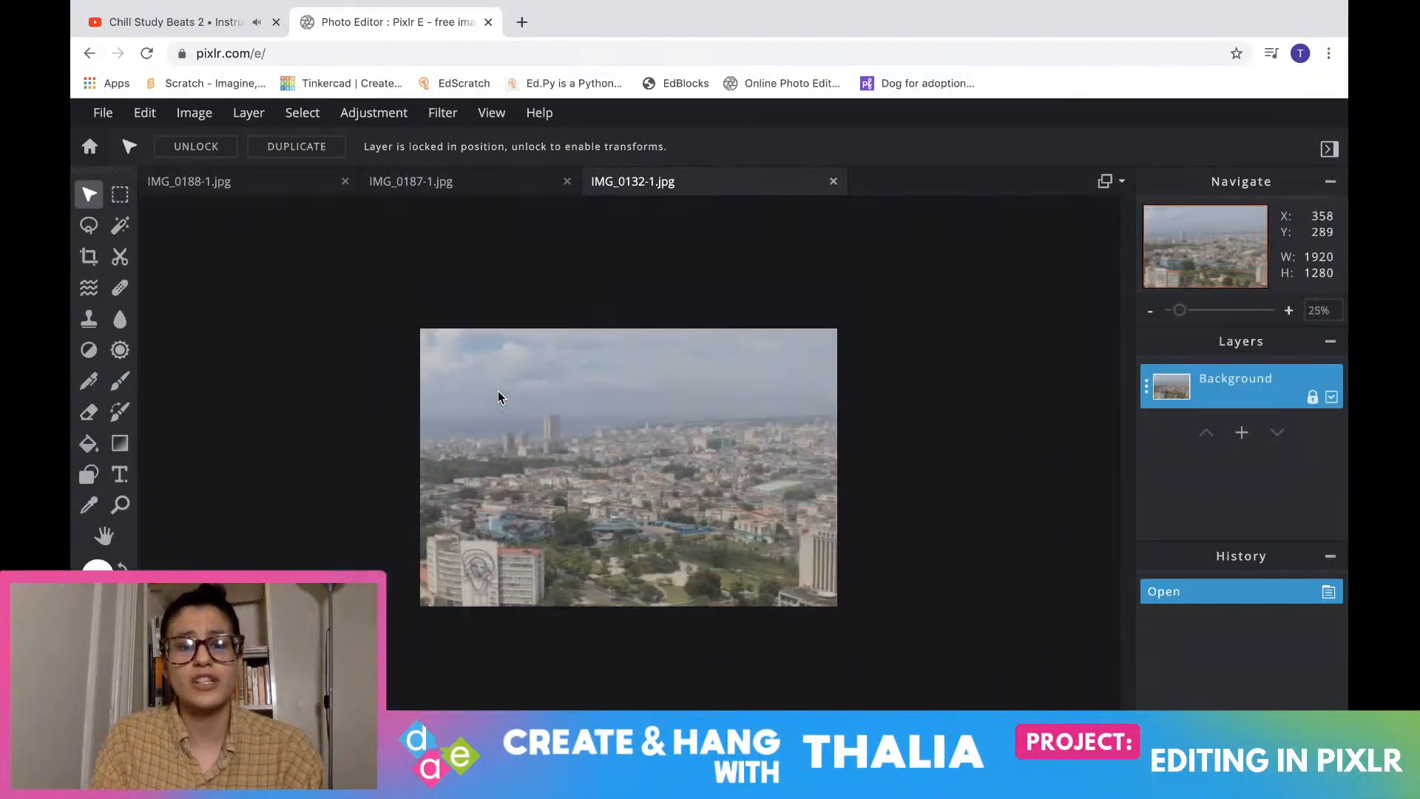
scroll(499, 397, up, 3)
scroll(498, 397, down, 3)
scroll(499, 397, up, 2)
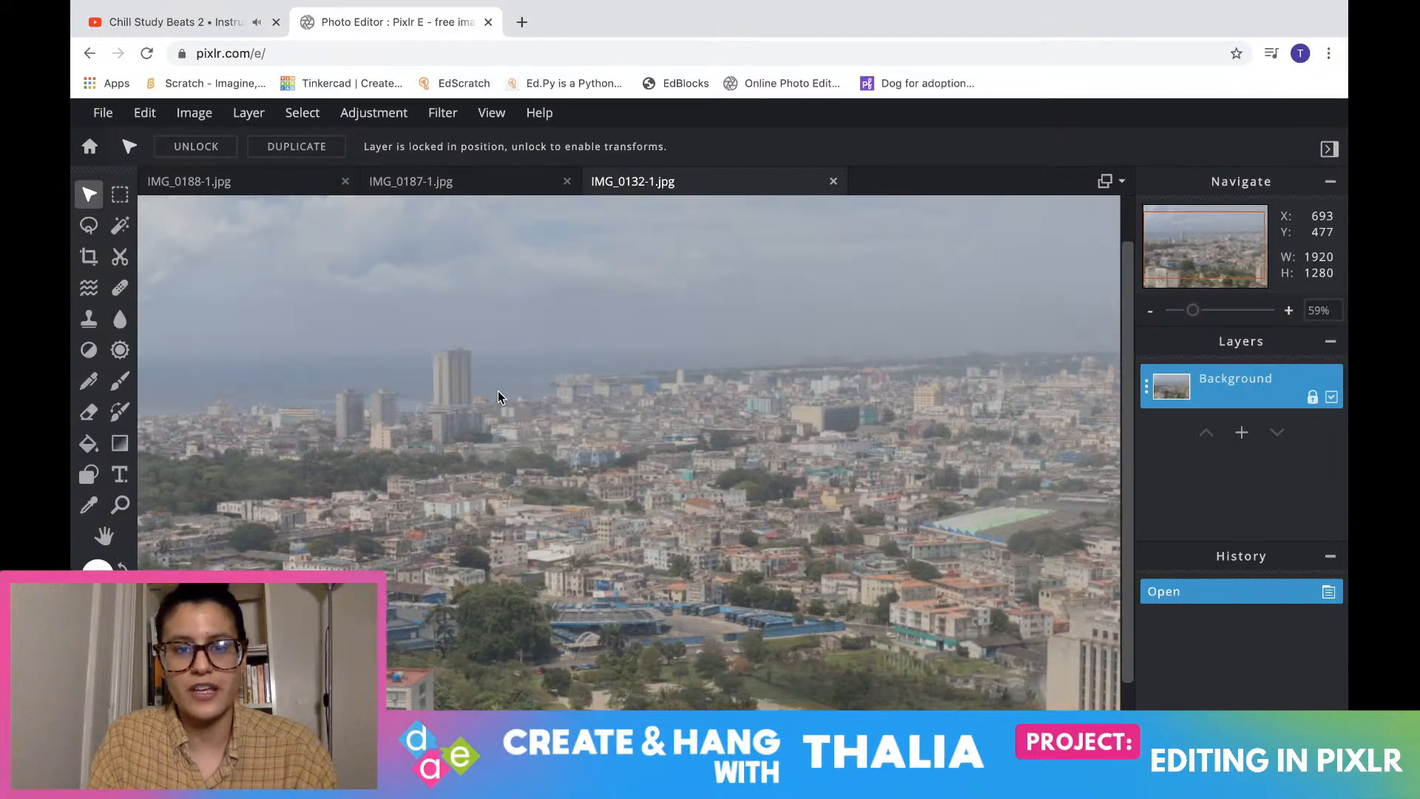
scroll(498, 392, down, 4)
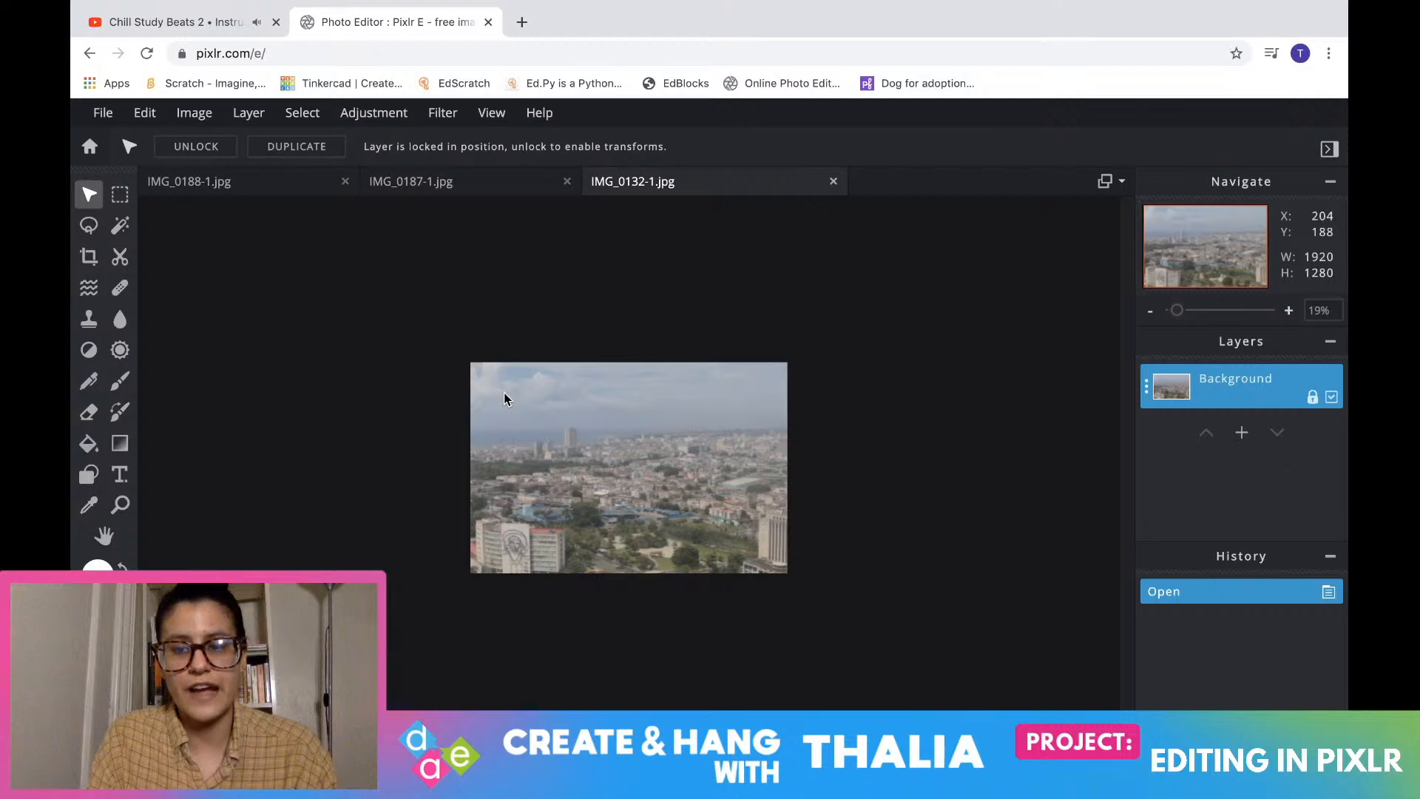
scroll(505, 394, up, 3)
scroll(505, 394, down, 3)
scroll(505, 393, up, 2)
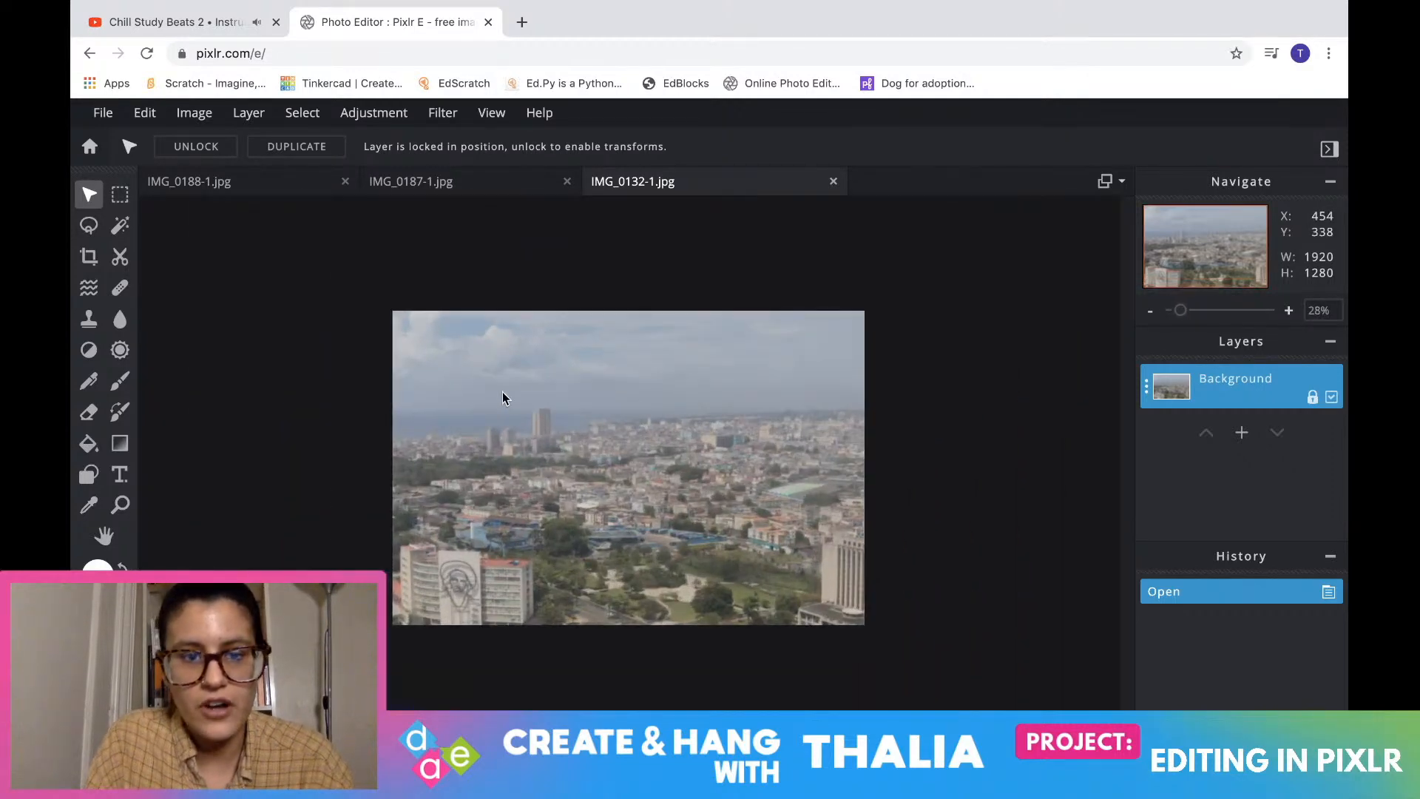
Shape the skyline photo's Curves by moving the black point inward, shifting the white point slightly inward, and adding a control point just below the centre
click(373, 112)
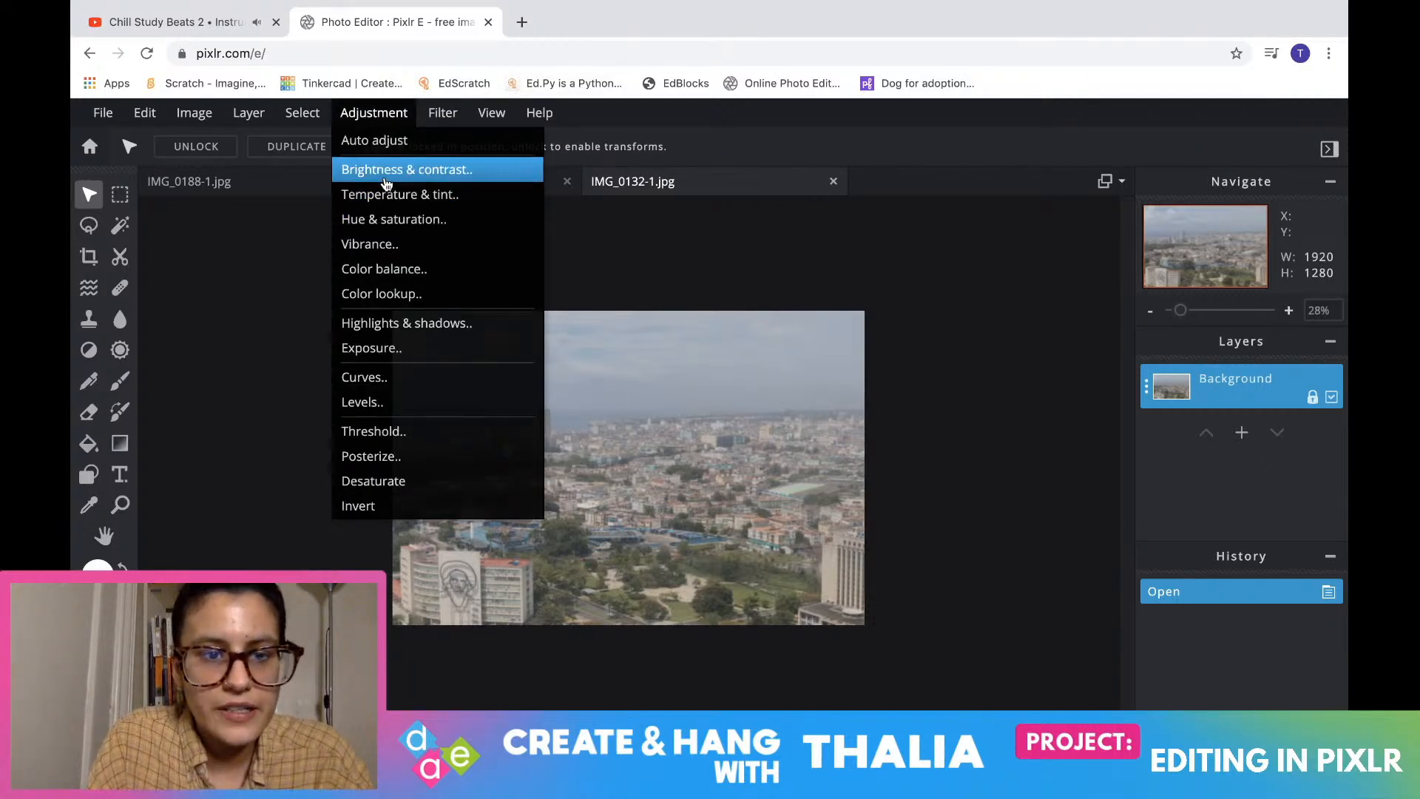
click(378, 378)
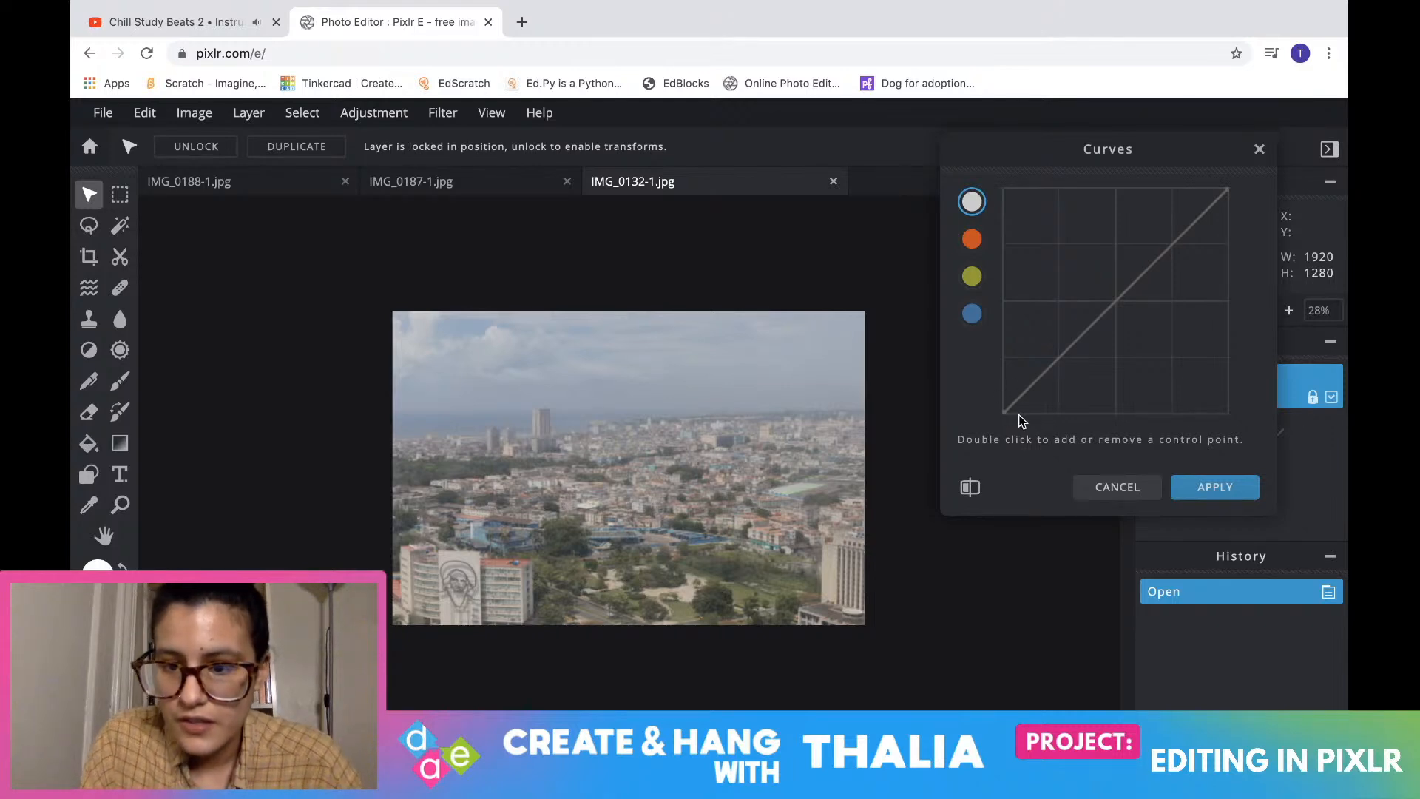
mouse_move(1002, 412)
mouse_down()
mouse_move(1021, 419)
mouse_move(1005, 414)
mouse_up()
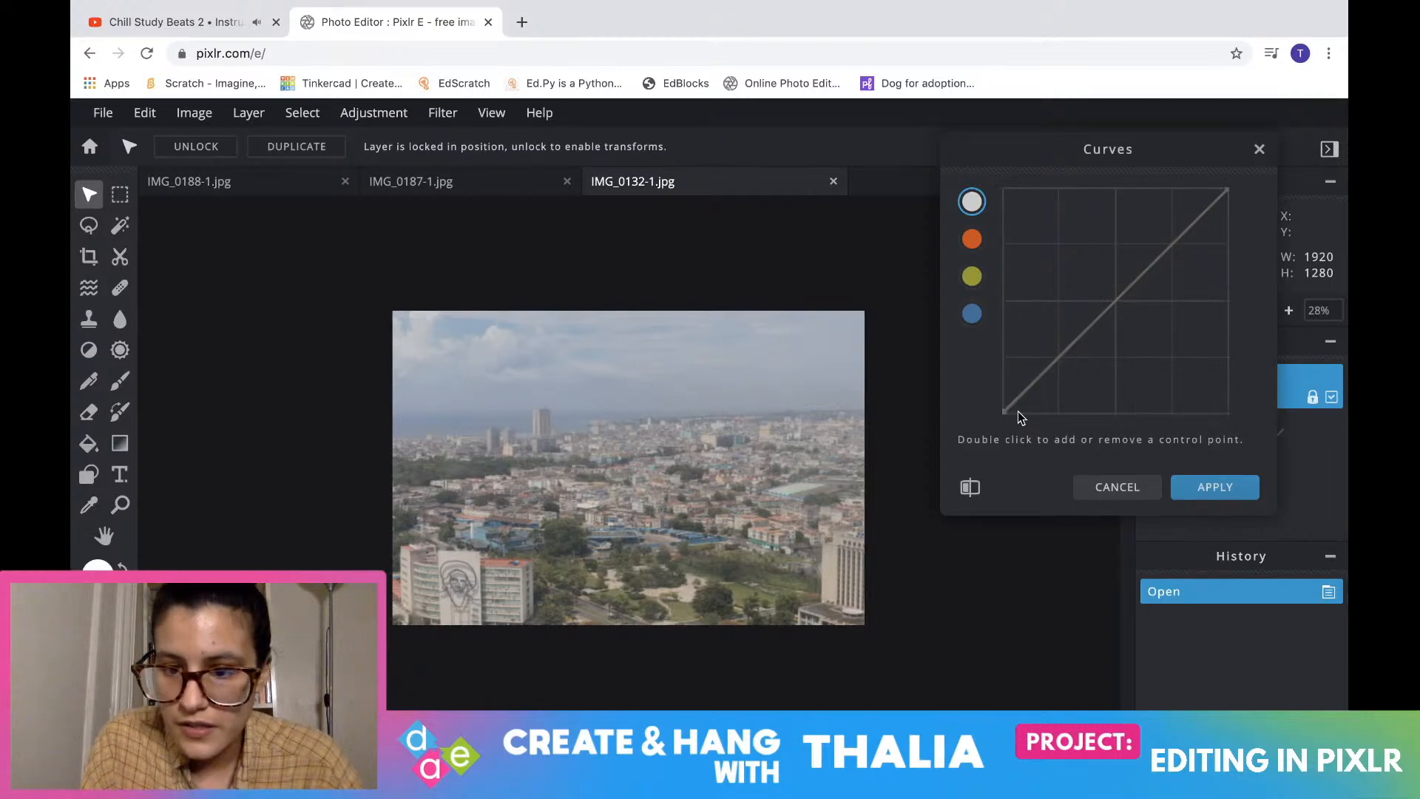
drag(1005, 411, 1036, 416)
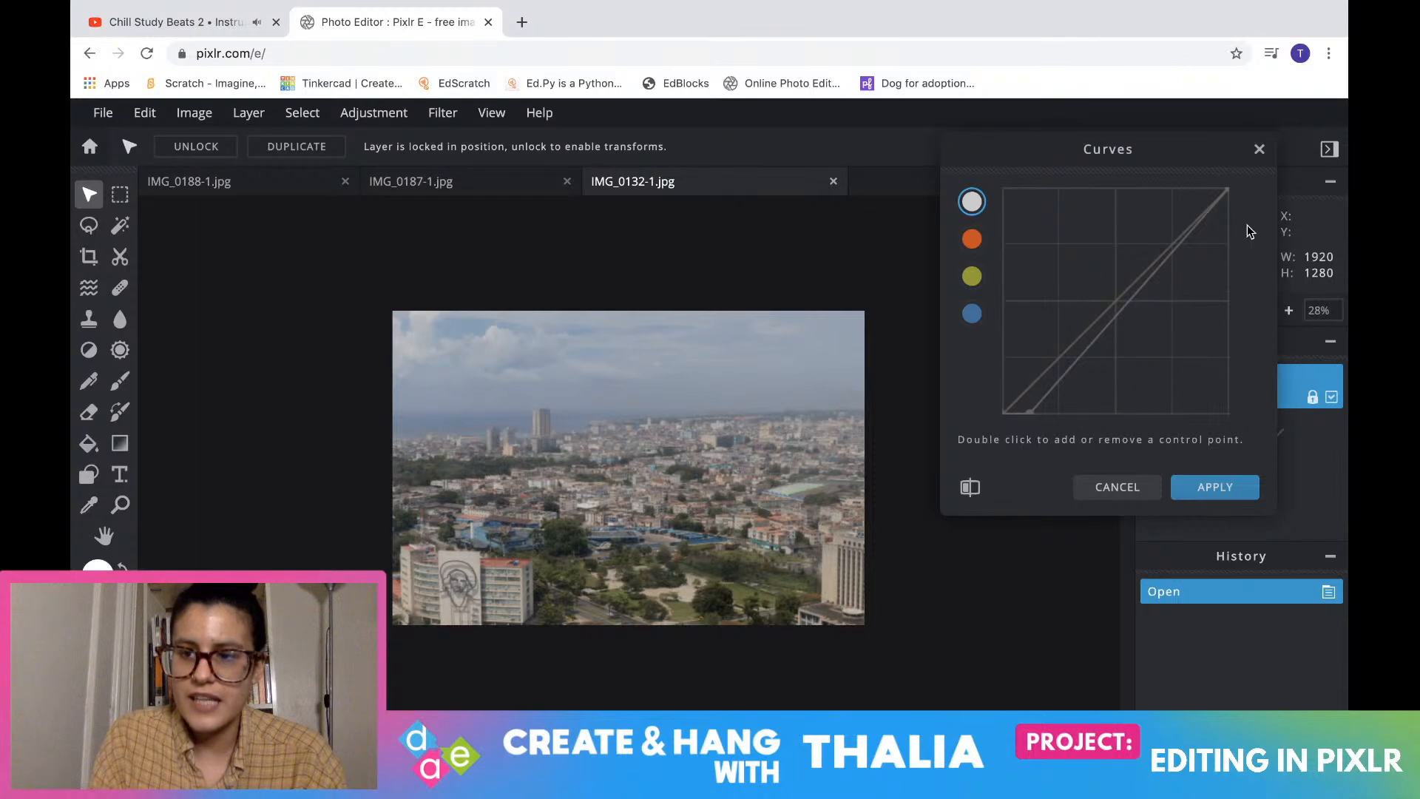
mouse_move(1228, 190)
mouse_down()
mouse_move(1220, 238)
mouse_move(1225, 191)
mouse_up()
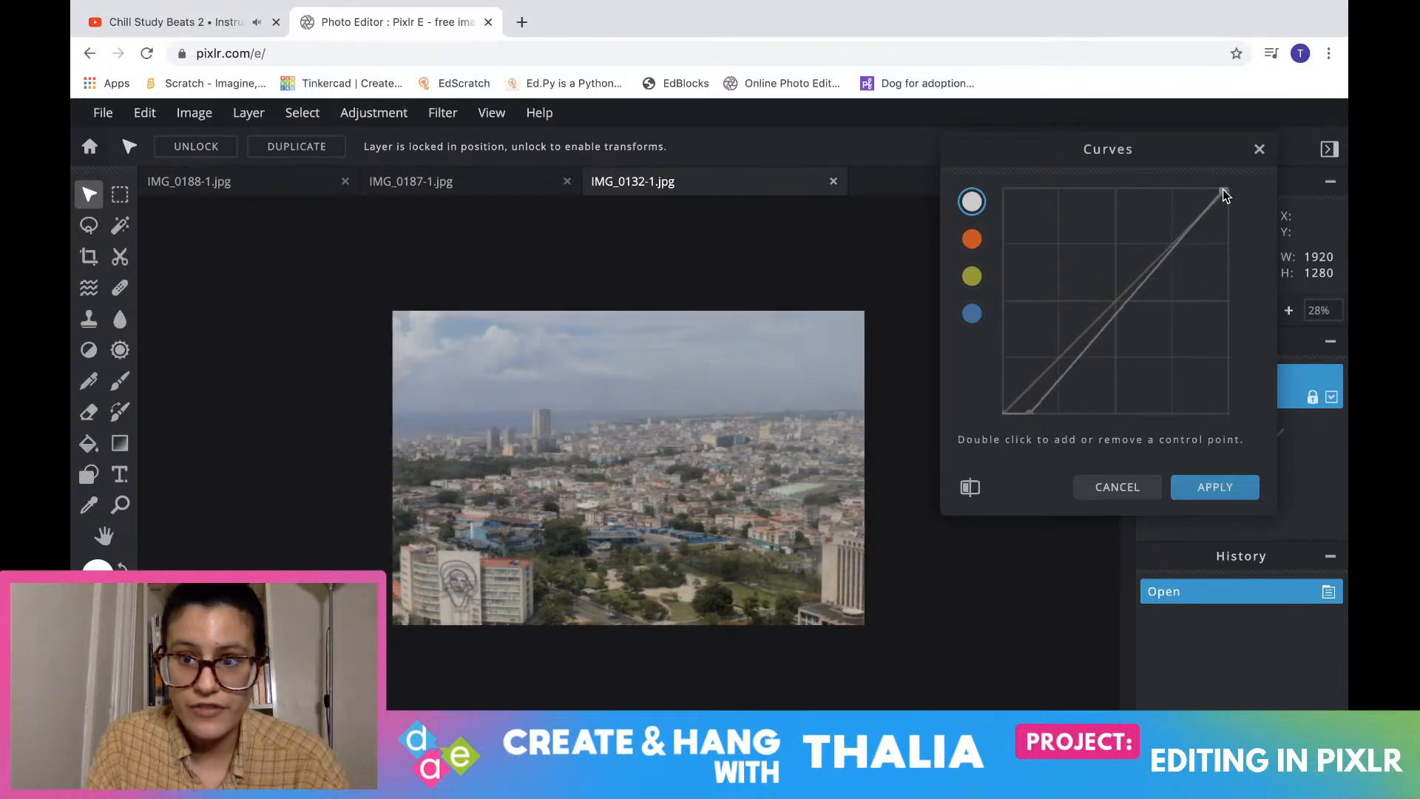
double_click(1103, 327)
mouse_move(1103, 327)
mouse_down()
mouse_move(1085, 312)
mouse_move(1098, 324)
mouse_up()
drag(1221, 196, 1224, 195)
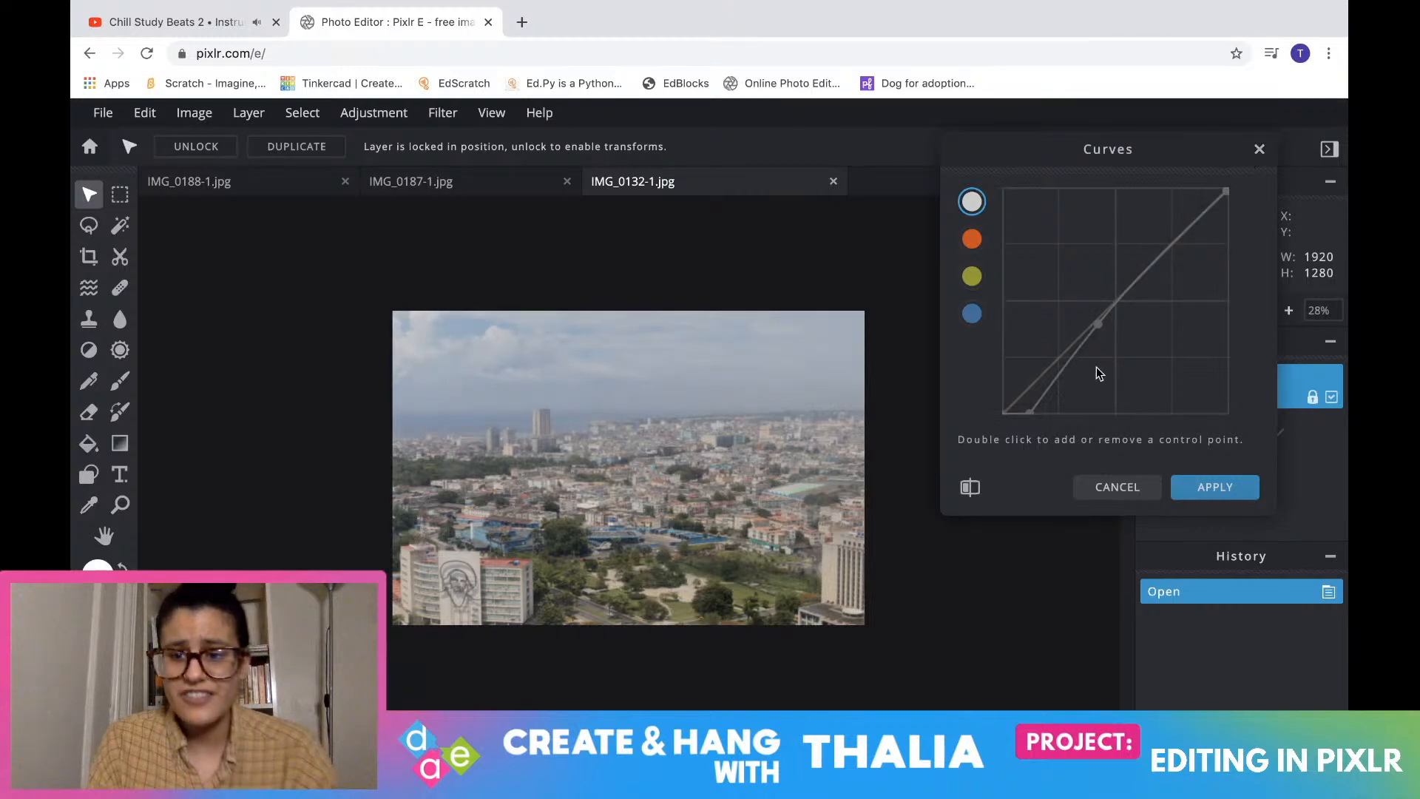
Shift the combined curve's black point inward to deepen shadows, and nudge the red curve's shadow and highlight endpoints slightly
mouse_move(1030, 413)
mouse_down()
mouse_move(1053, 417)
mouse_move(1012, 410)
mouse_move(1052, 414)
mouse_up()
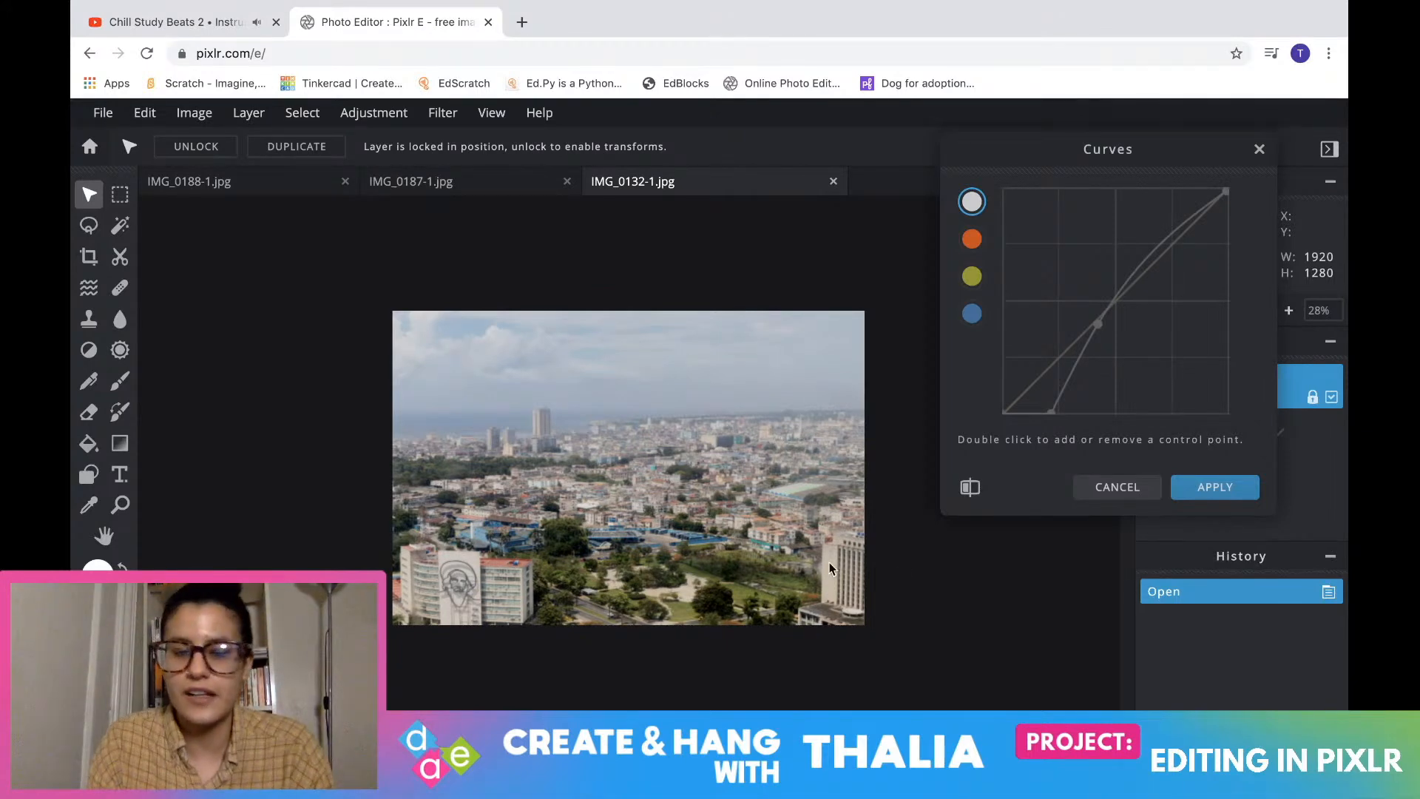
click(971, 242)
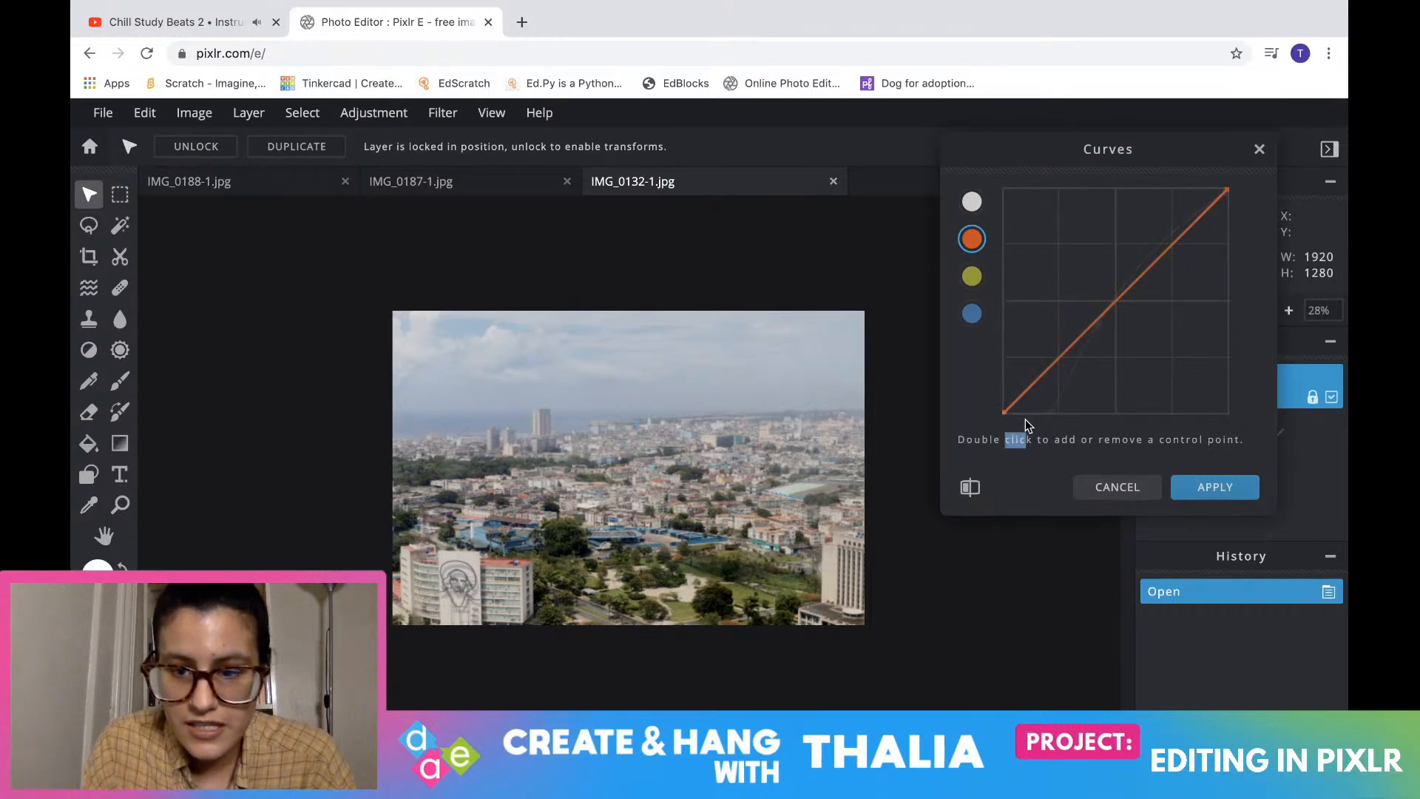
drag(1005, 412, 1018, 408)
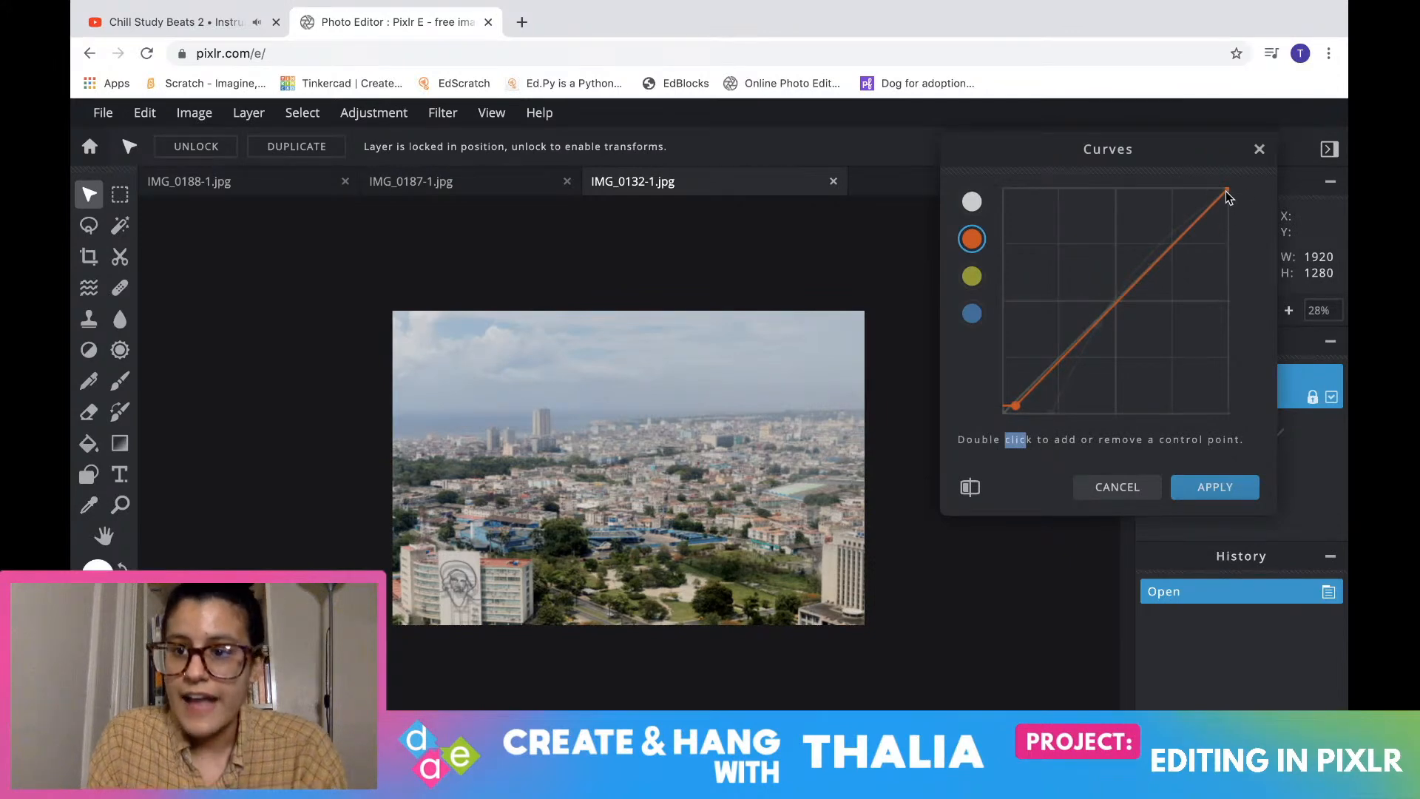
mouse_move(1227, 191)
mouse_down()
mouse_move(1227, 207)
mouse_move(1227, 189)
mouse_up()
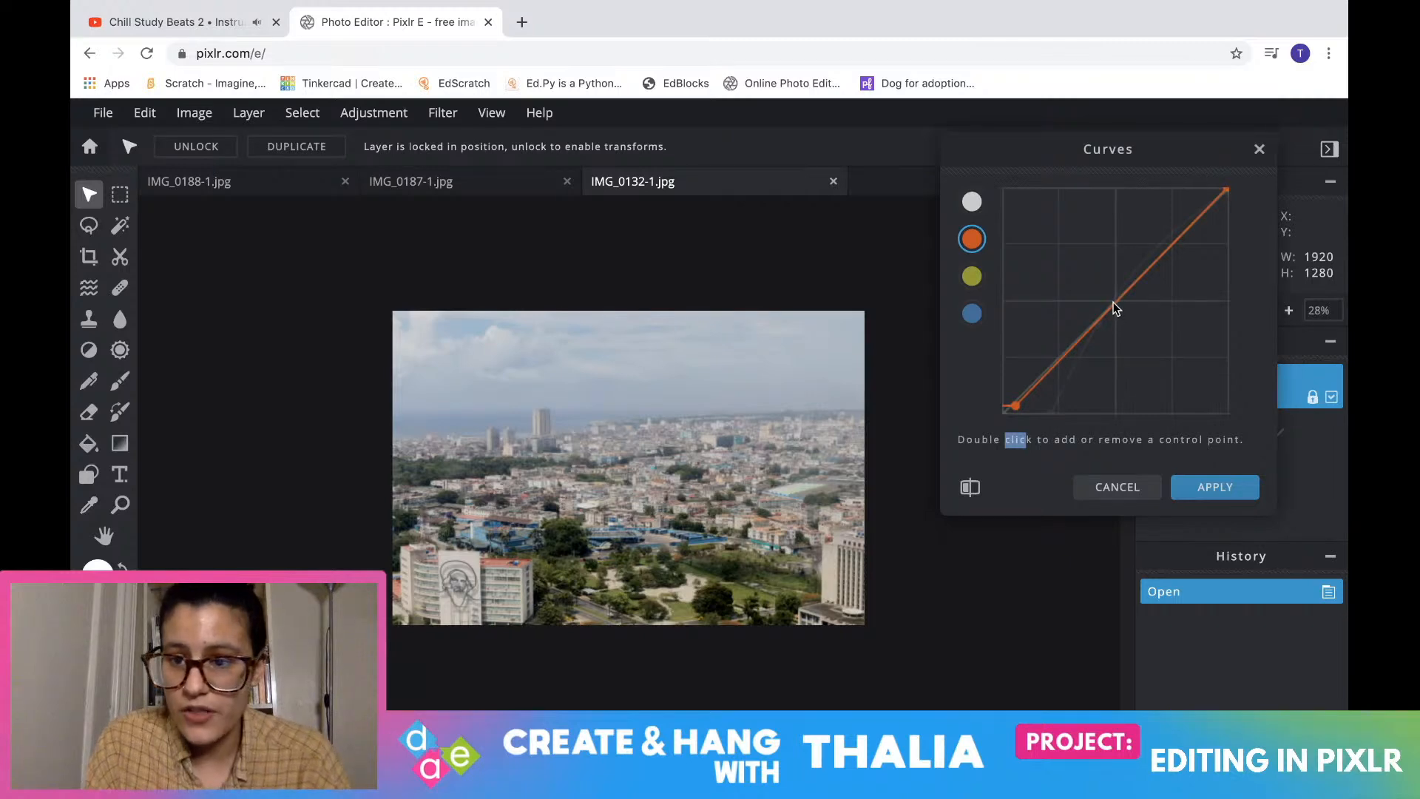
Raise the green curve's shadow endpoint slightly and lower its highlight endpoint a touch
click(972, 276)
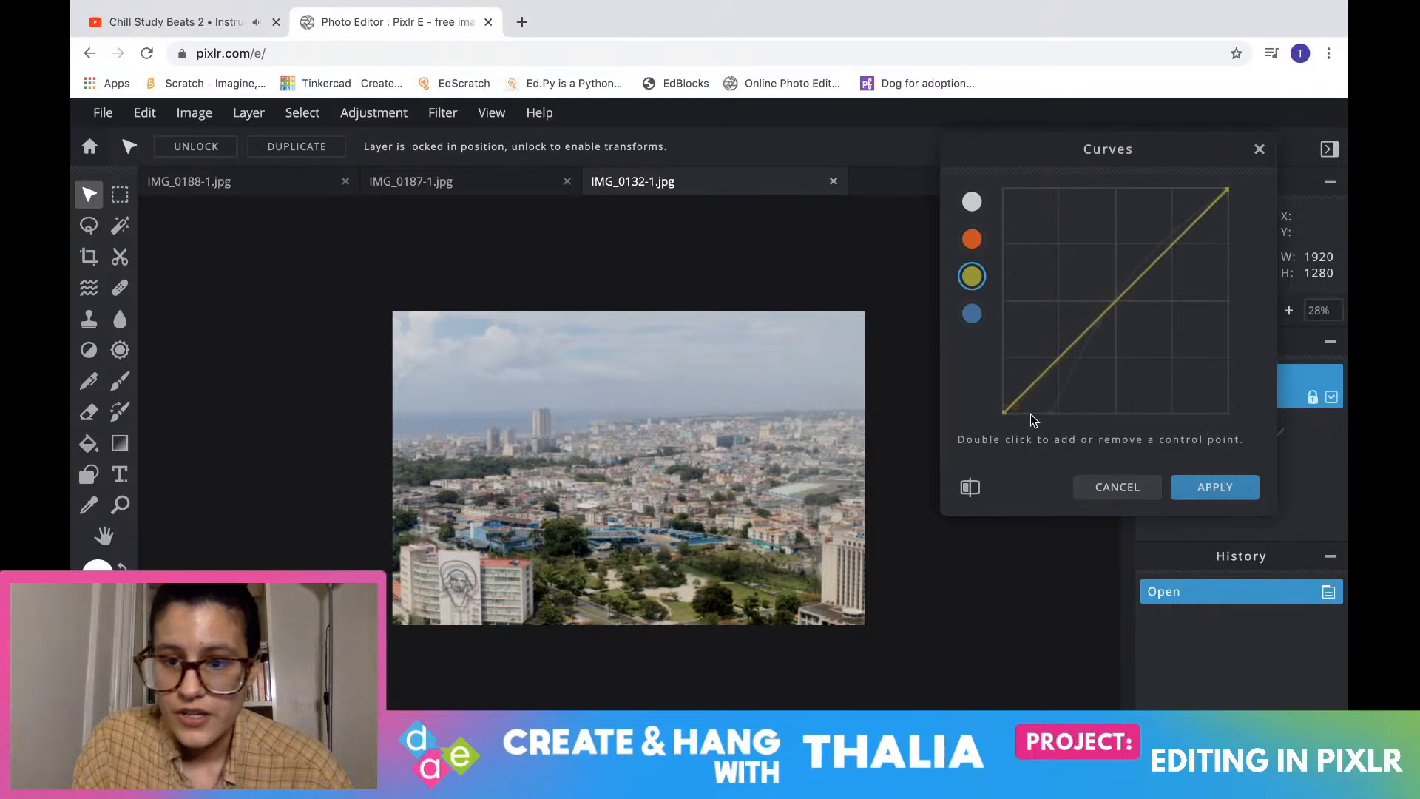
mouse_move(1009, 416)
mouse_down()
mouse_move(1038, 416)
mouse_move(1005, 403)
mouse_up()
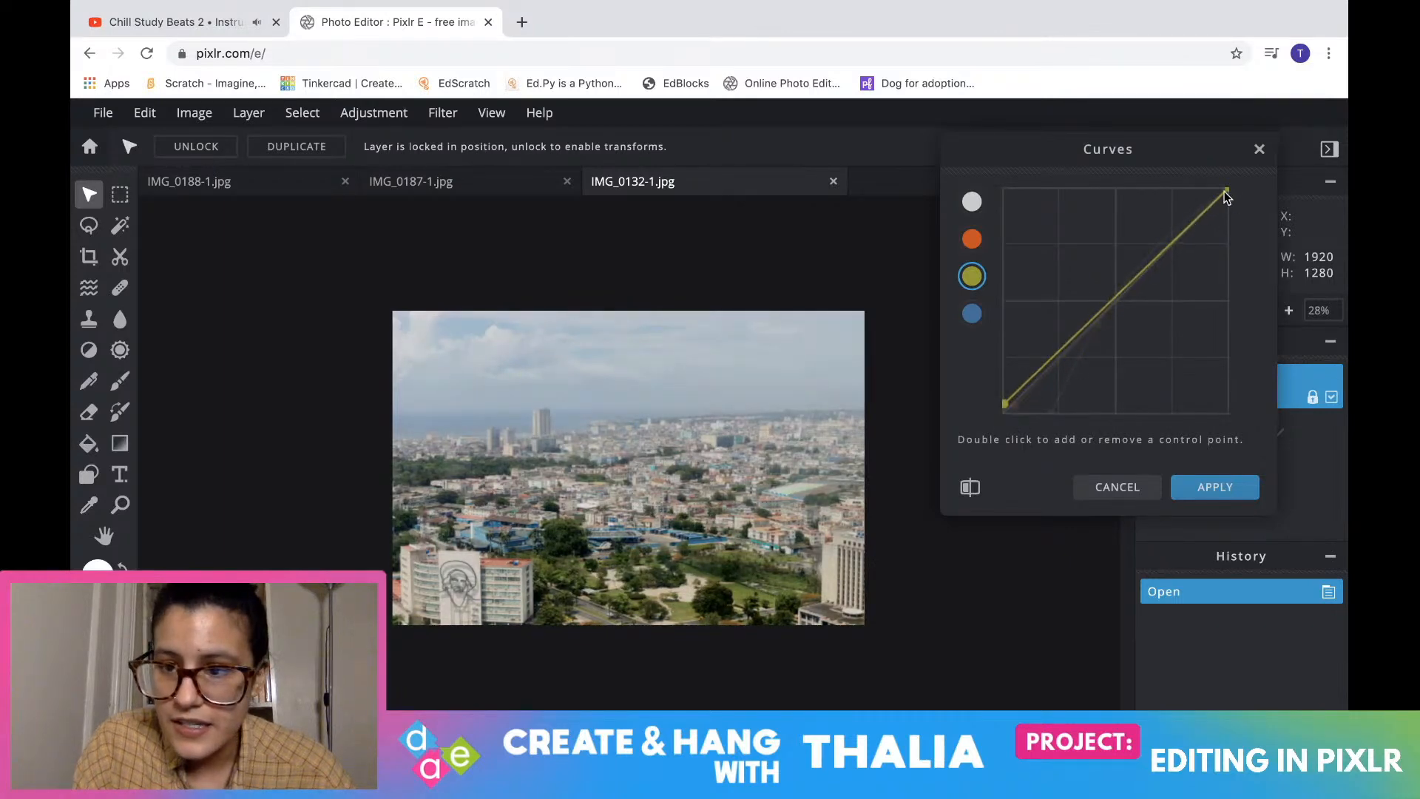
drag(1227, 190, 1229, 194)
Move the blue curve's shadow endpoint slightly up and inward, and apply the Curves adjustment to the city photo
click(972, 324)
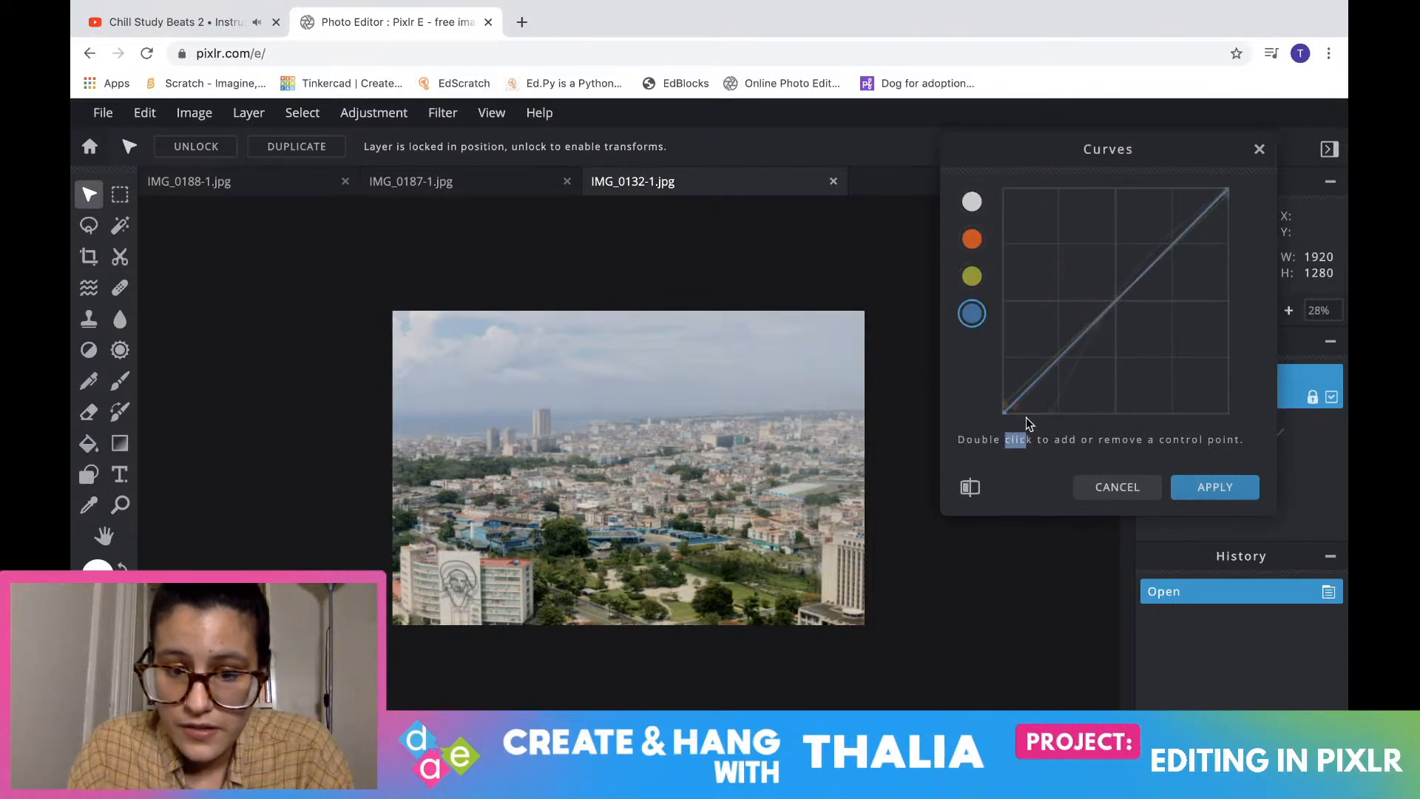
drag(1019, 417, 998, 406)
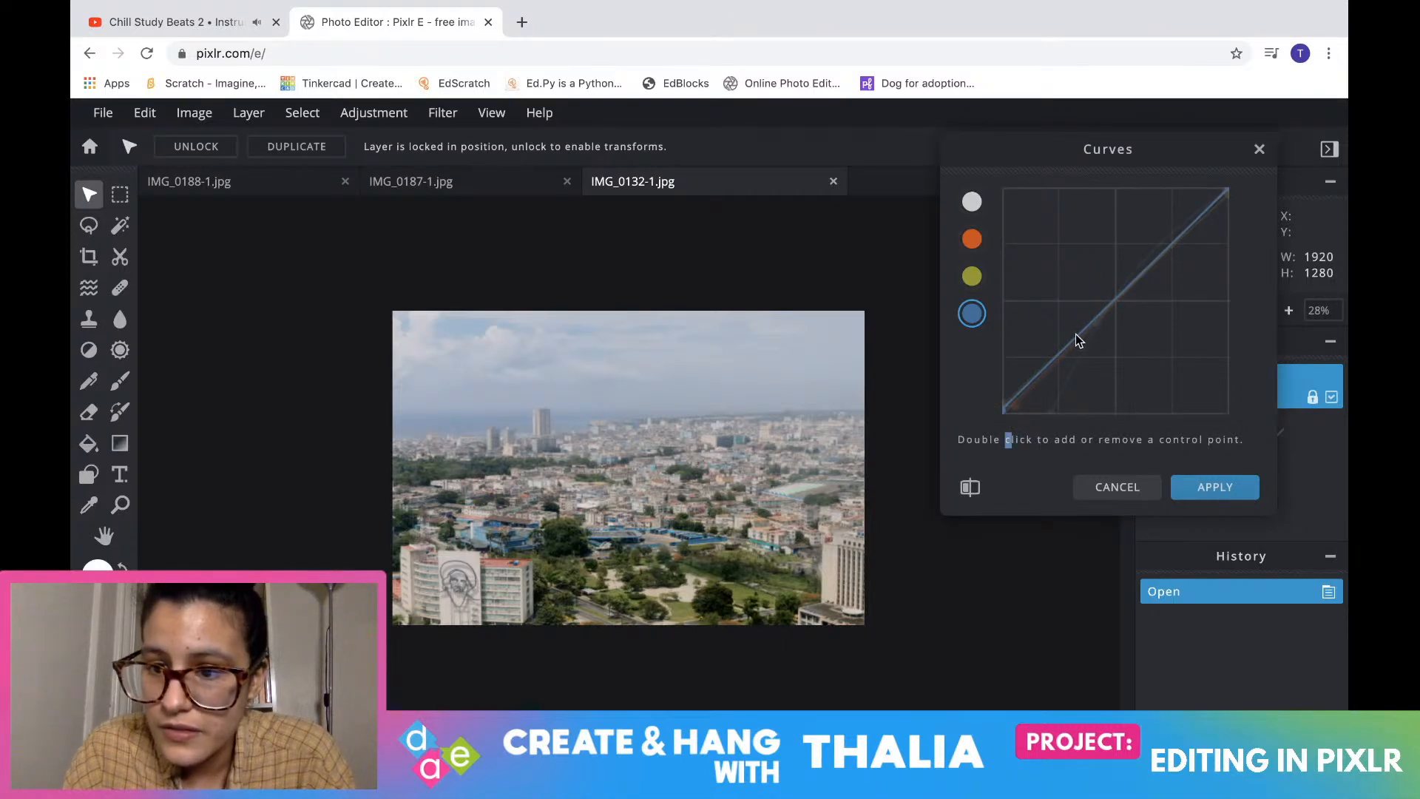
drag(1006, 416, 1015, 395)
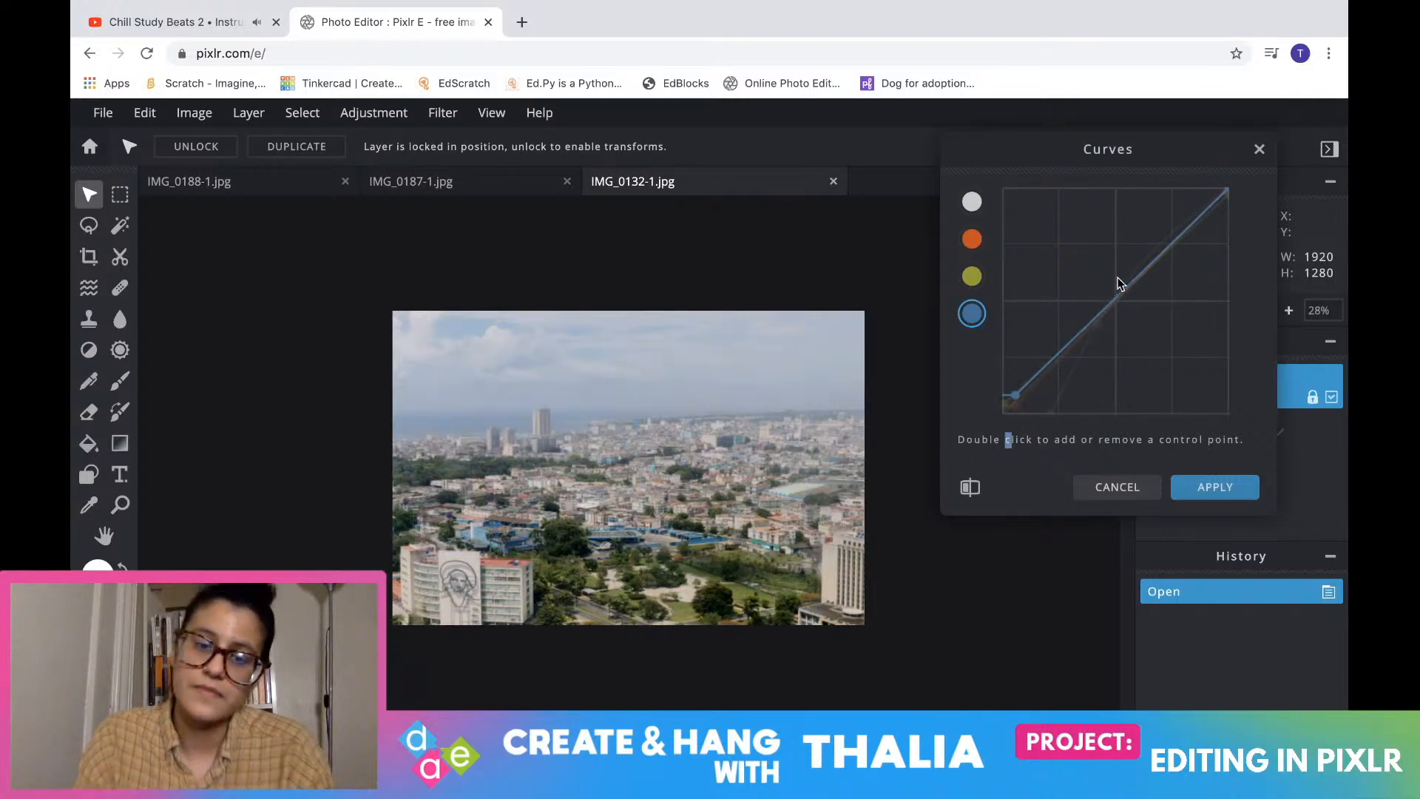
click(1194, 488)
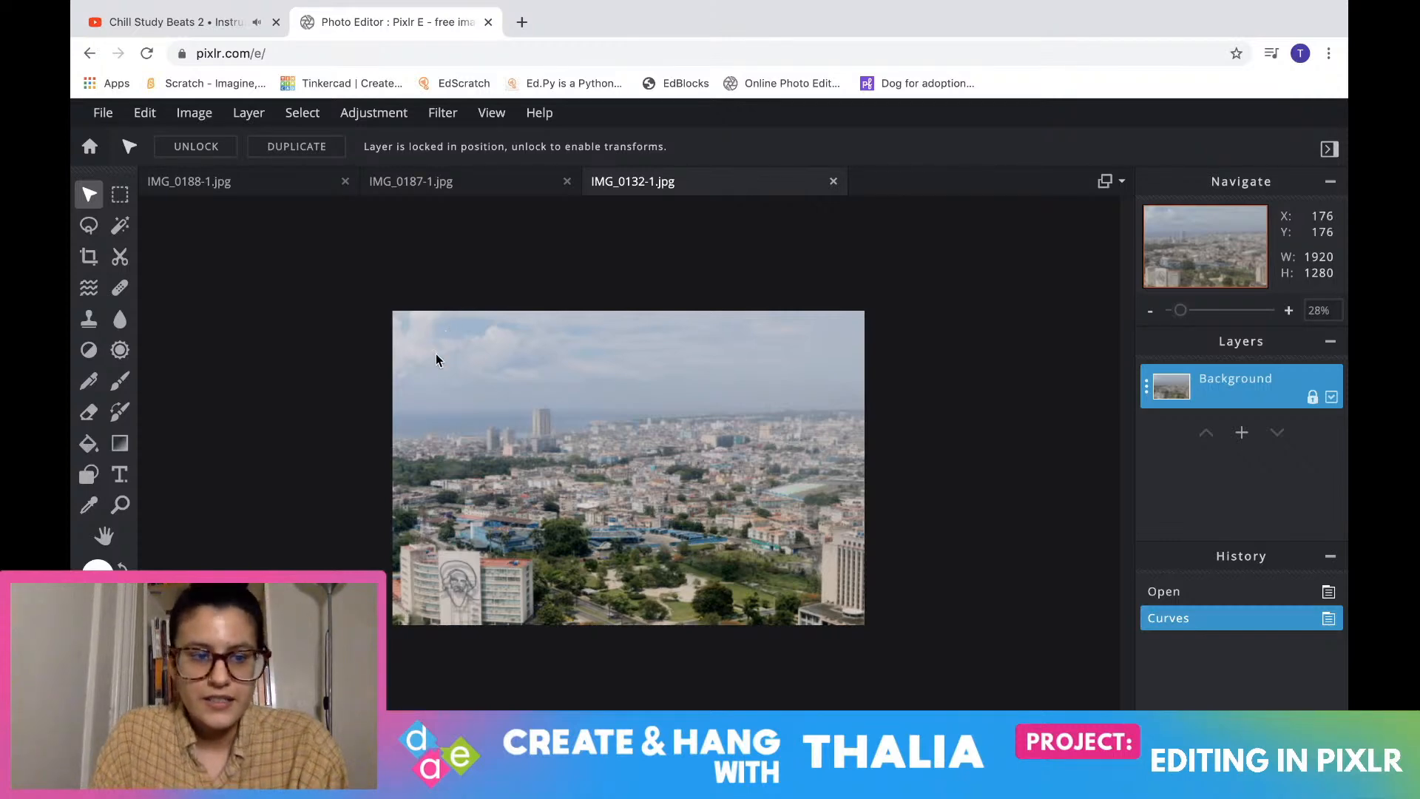
Darken the highlights across the sky with the Toning tool, using a brush size of 388
click(89, 350)
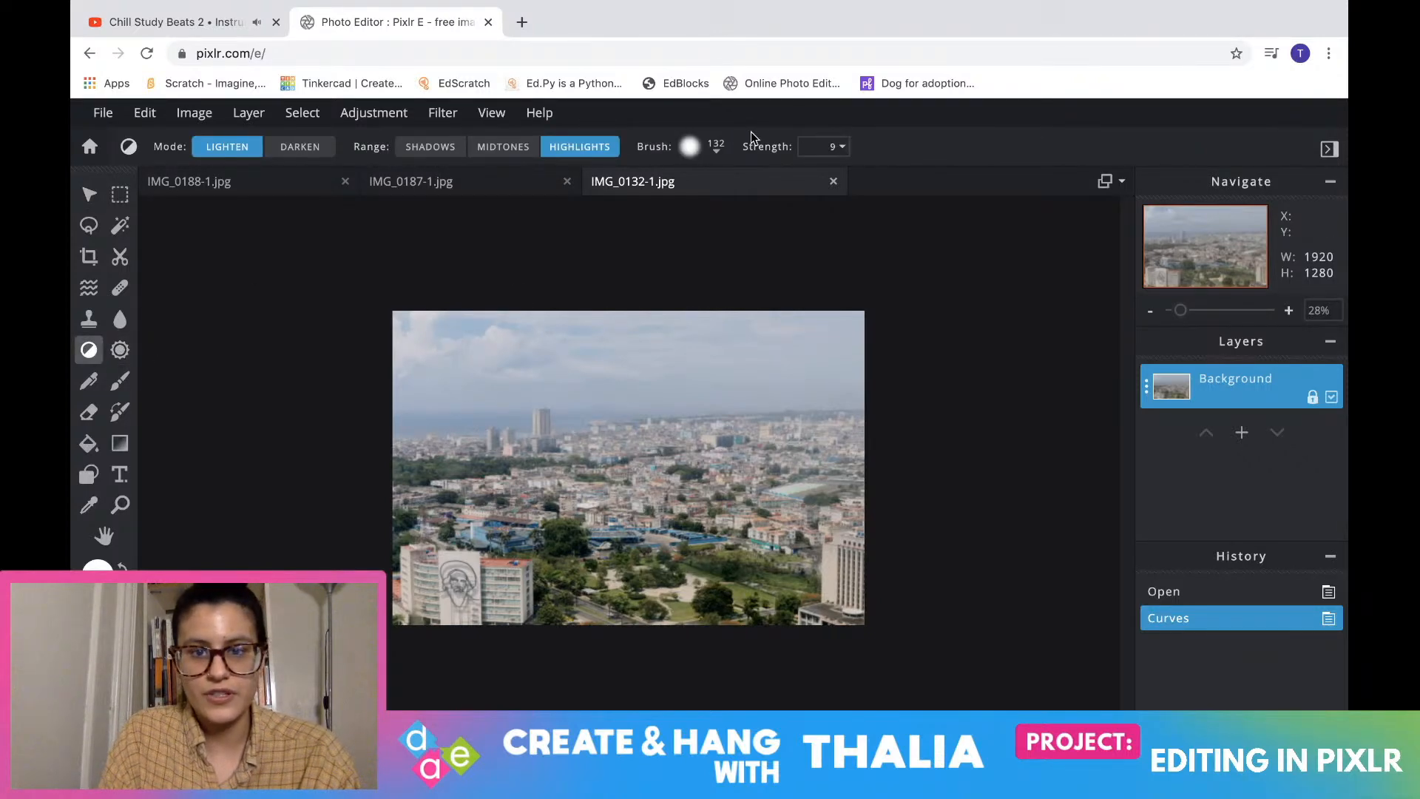
click(716, 152)
drag(718, 213, 760, 222)
click(702, 146)
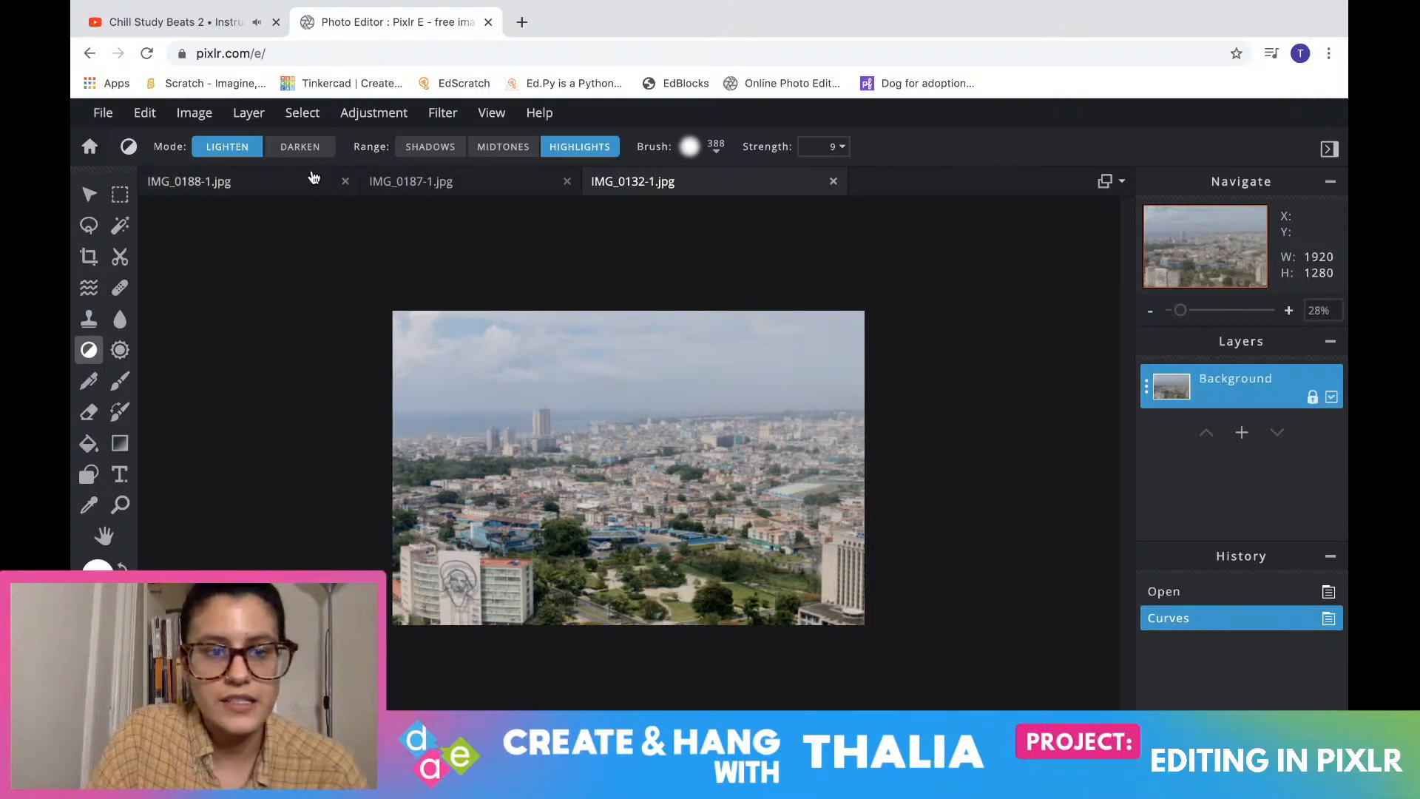
click(292, 151)
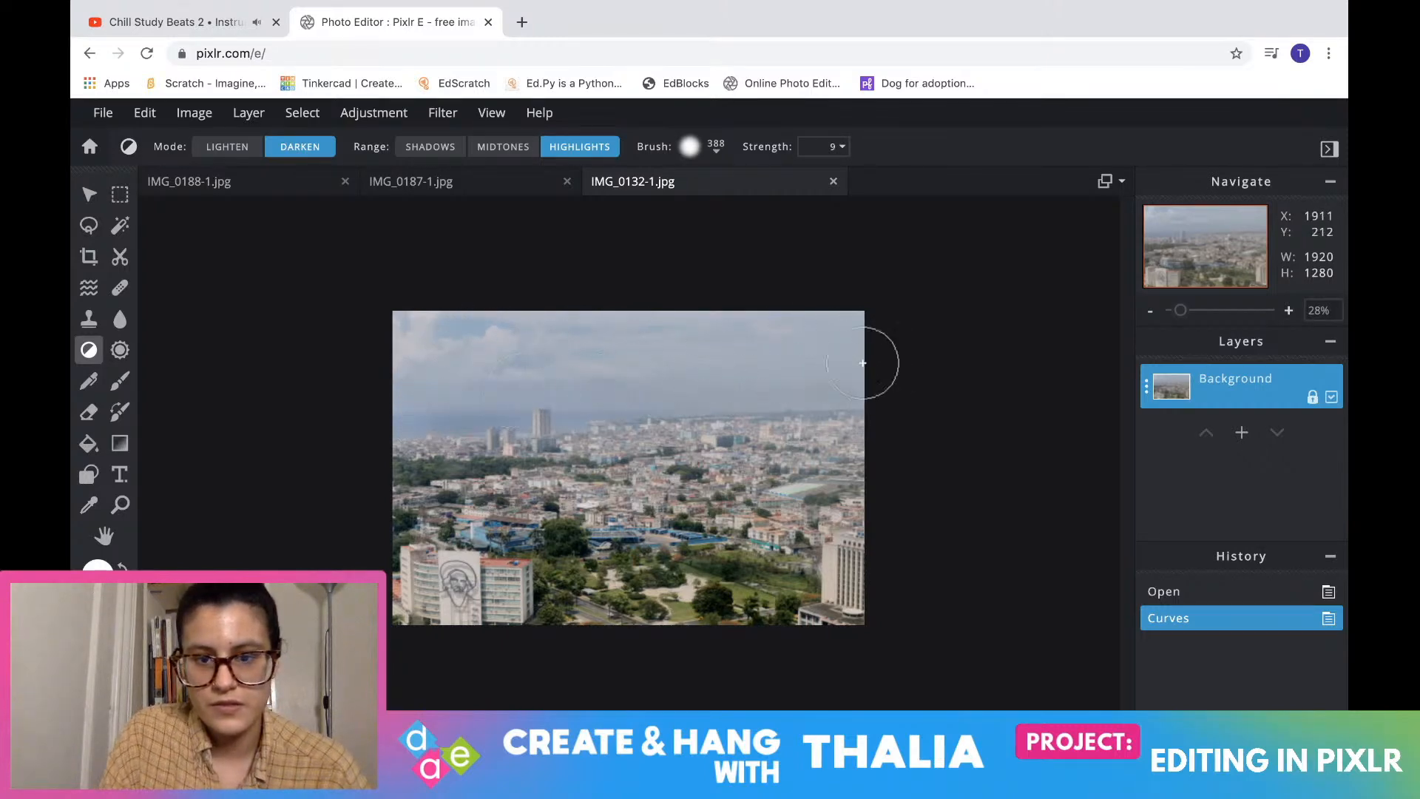
click(271, 383)
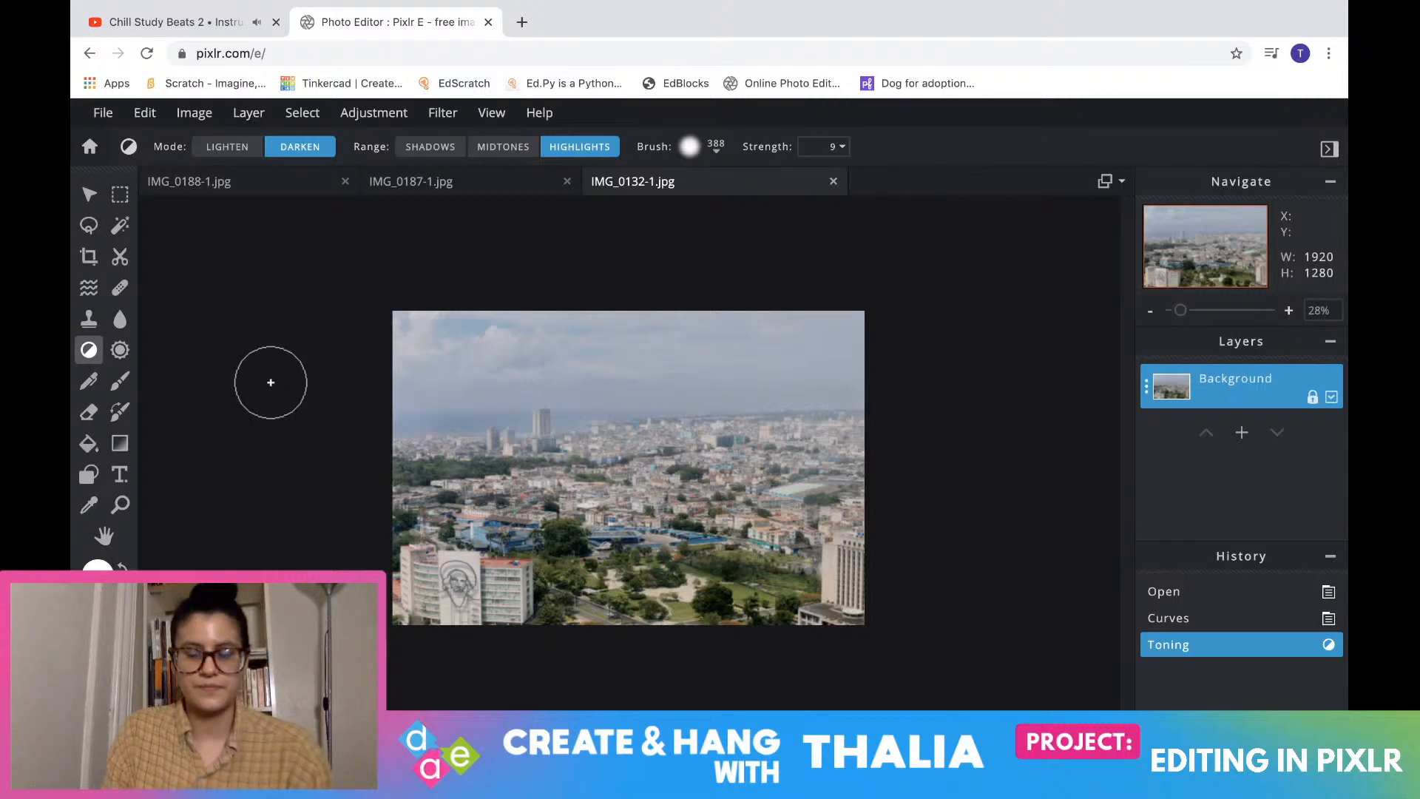
Compare the photo before and after toning by alternating between the Curves and Toning history states
click(1246, 621)
click(1245, 644)
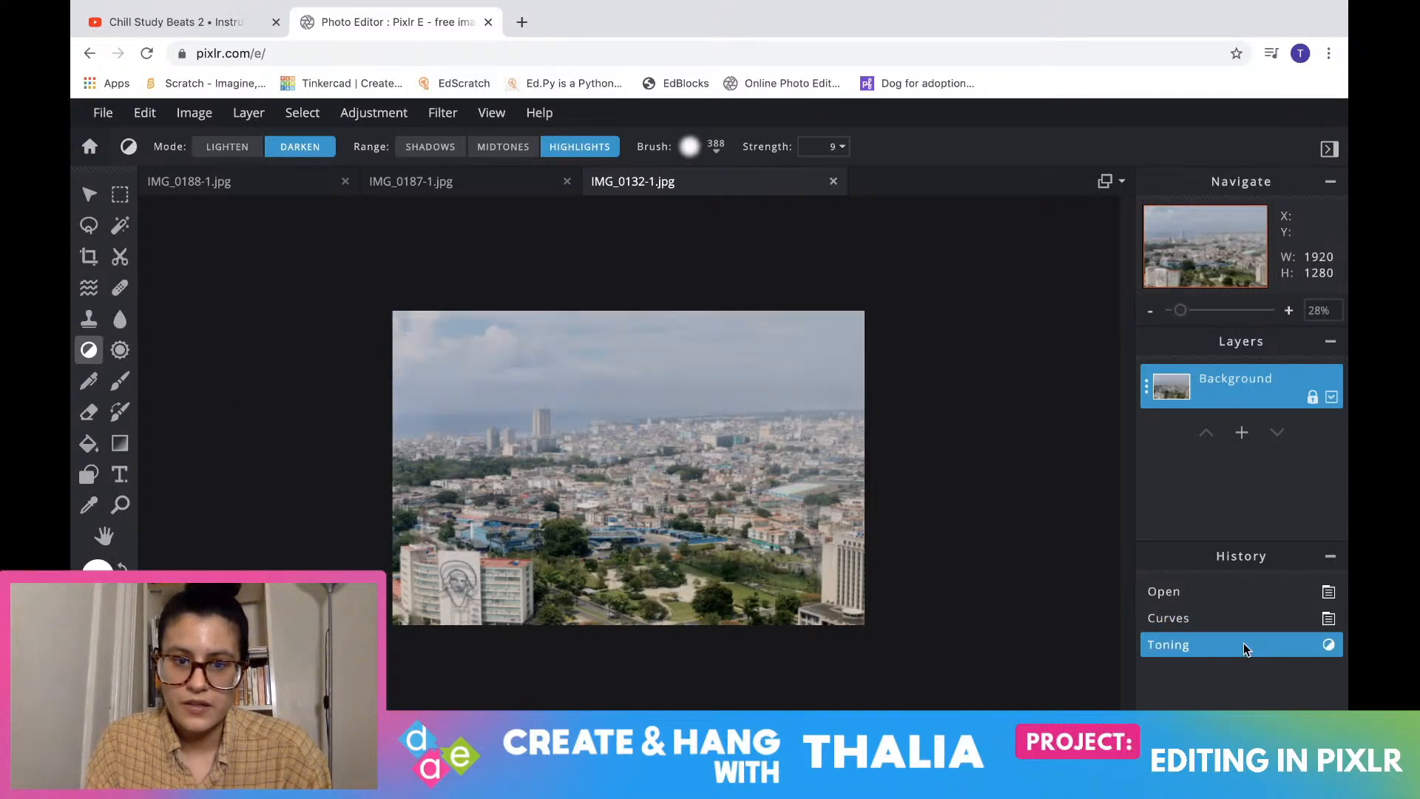
click(1234, 620)
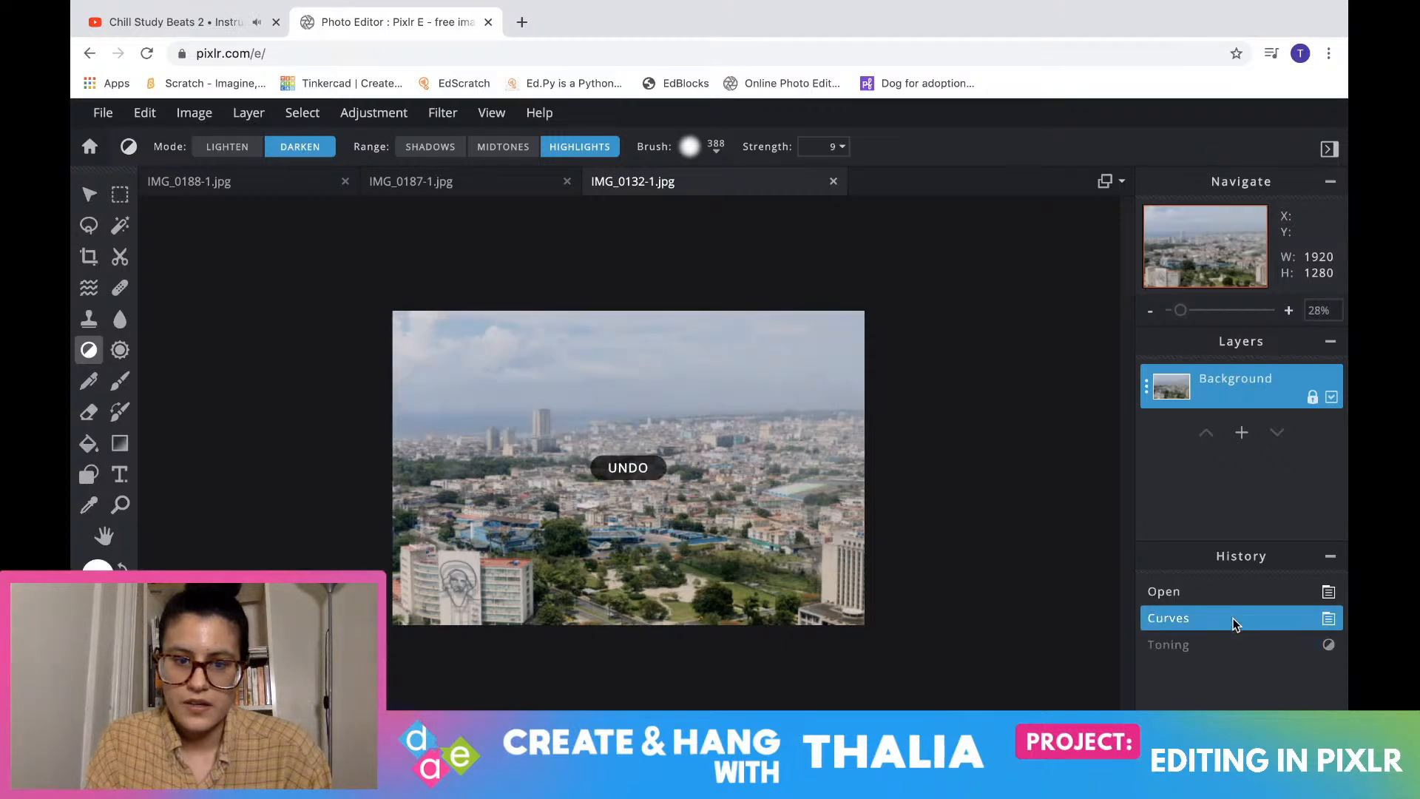
click(1231, 642)
click(1227, 625)
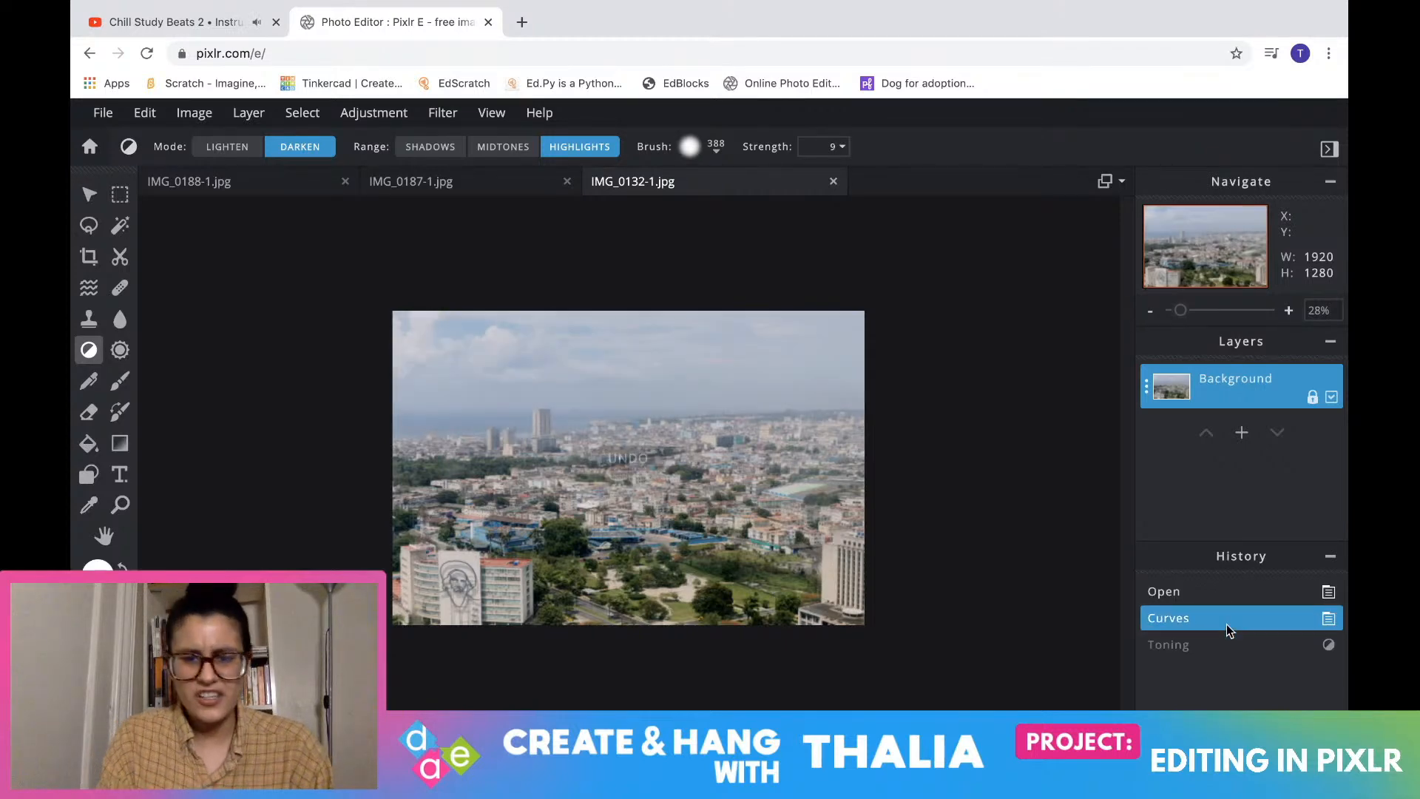
click(1227, 639)
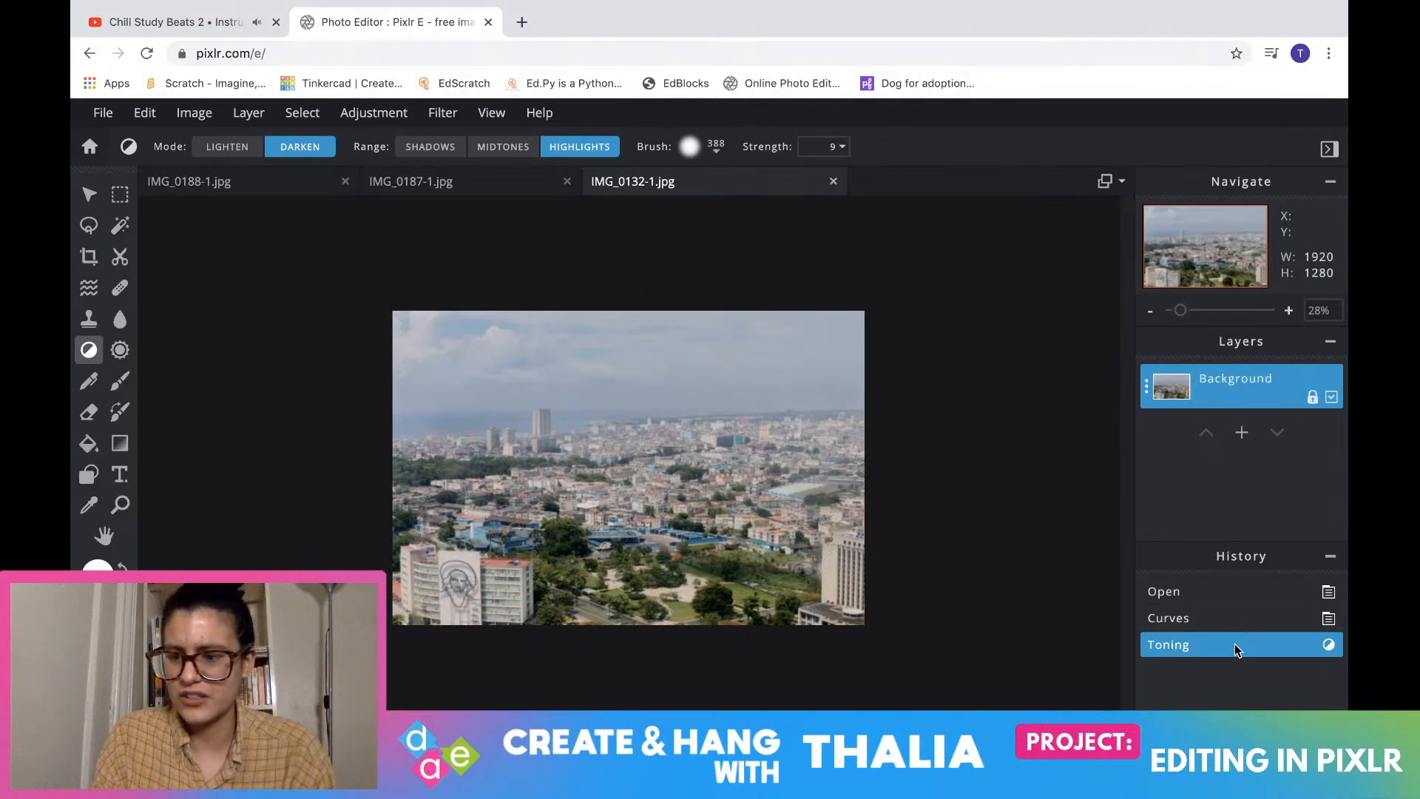
Delete the image, and return to the Curves history state to undo both the deletion and the toning
key(Delete)
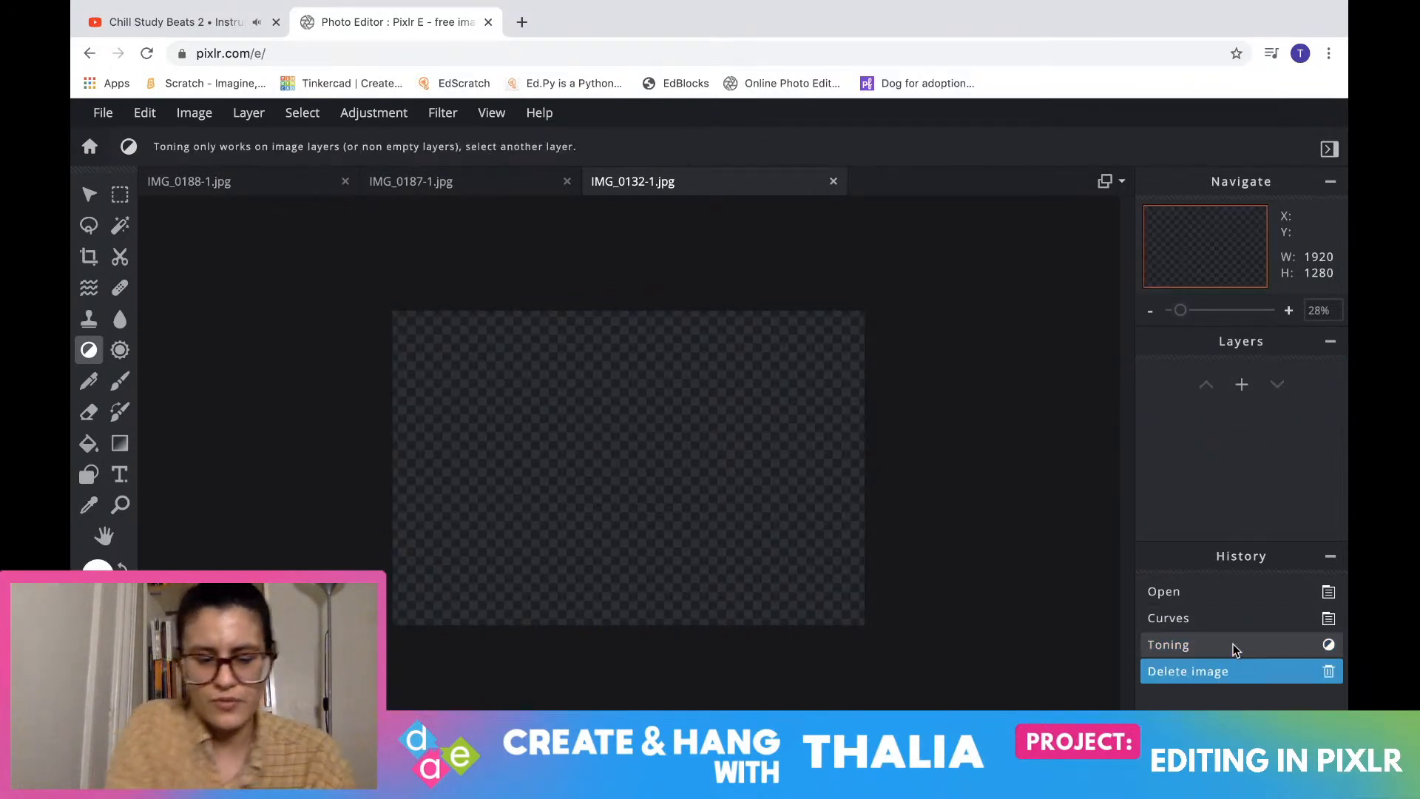
click(1233, 645)
click(1237, 620)
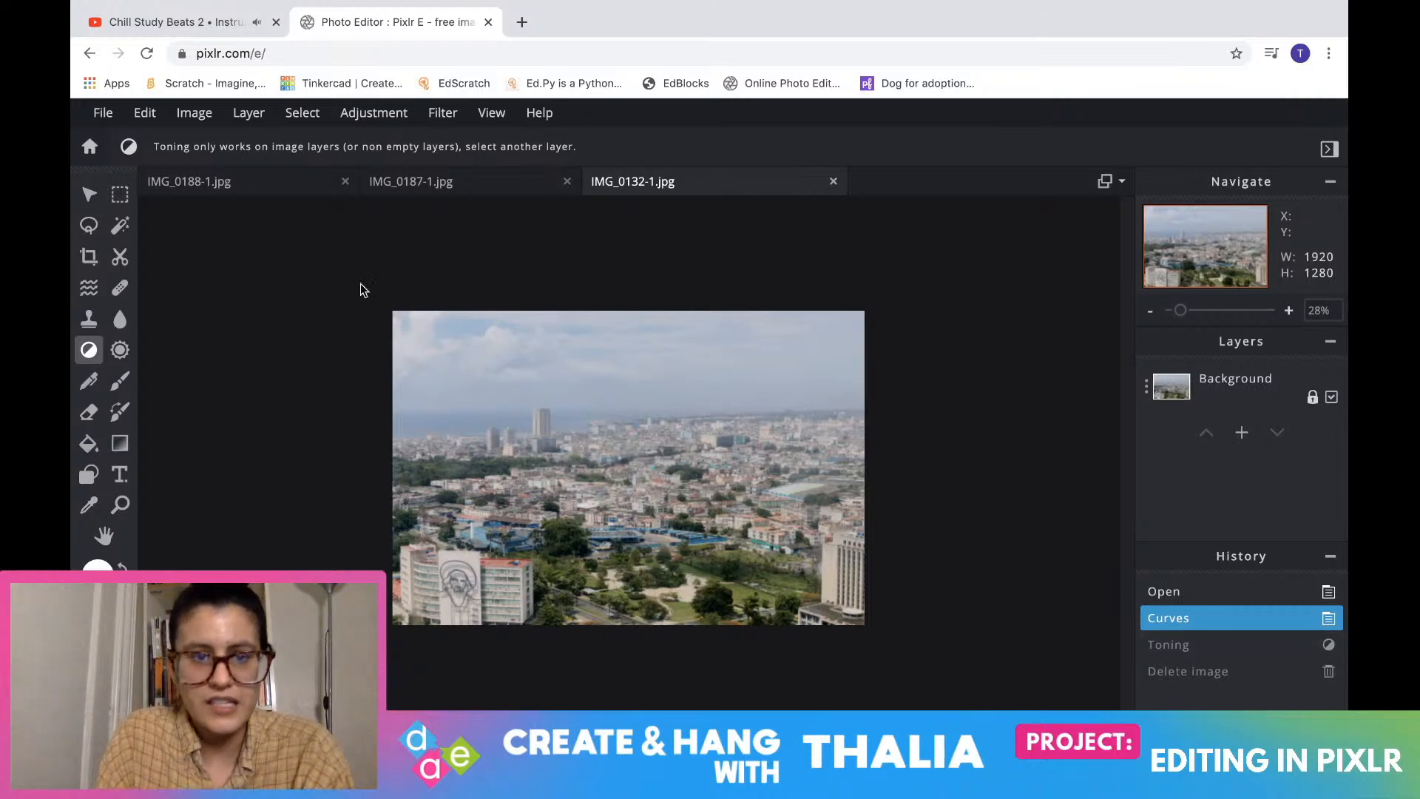
Reselect the Background layer and apply a Highlights & shadows adjustment with Highlights at -24
click(368, 117)
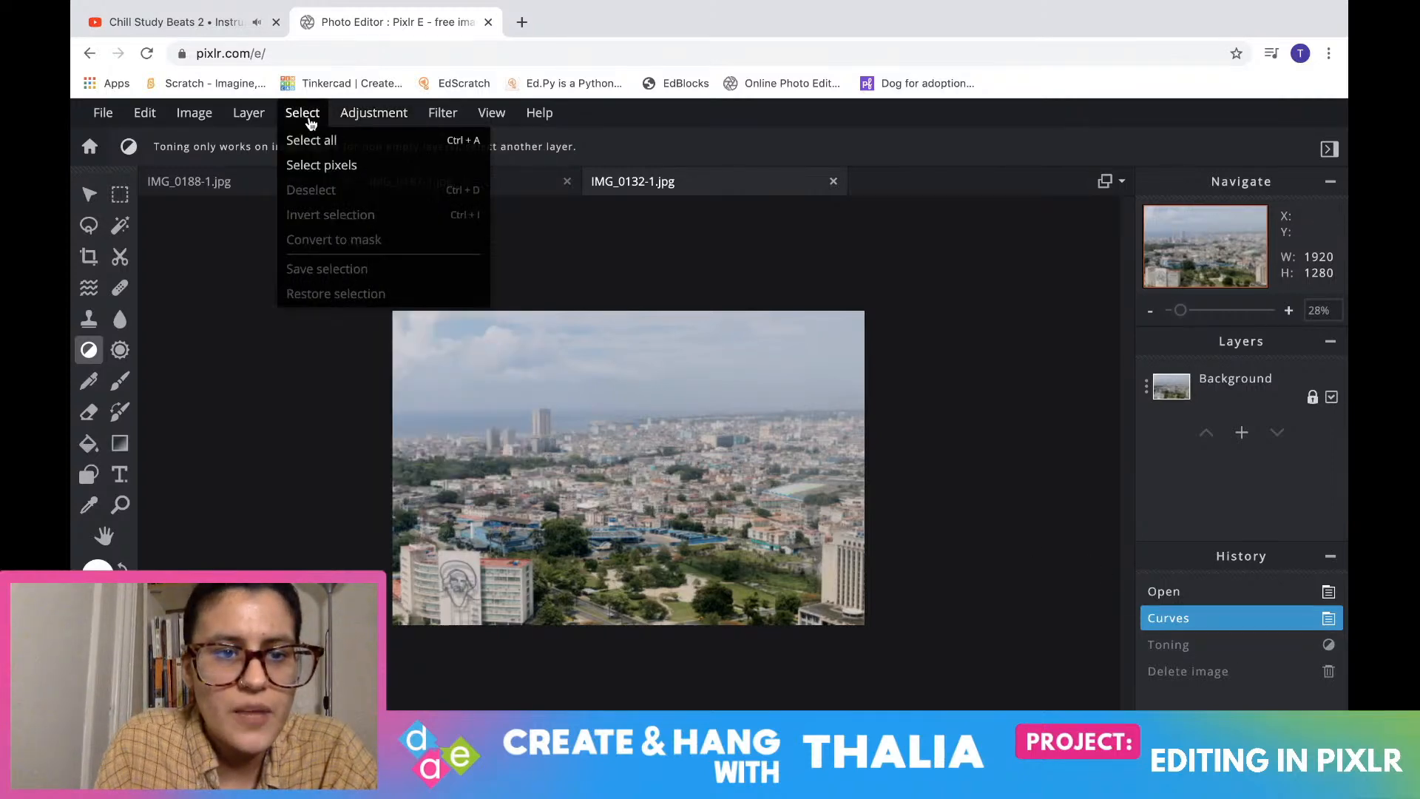
click(86, 194)
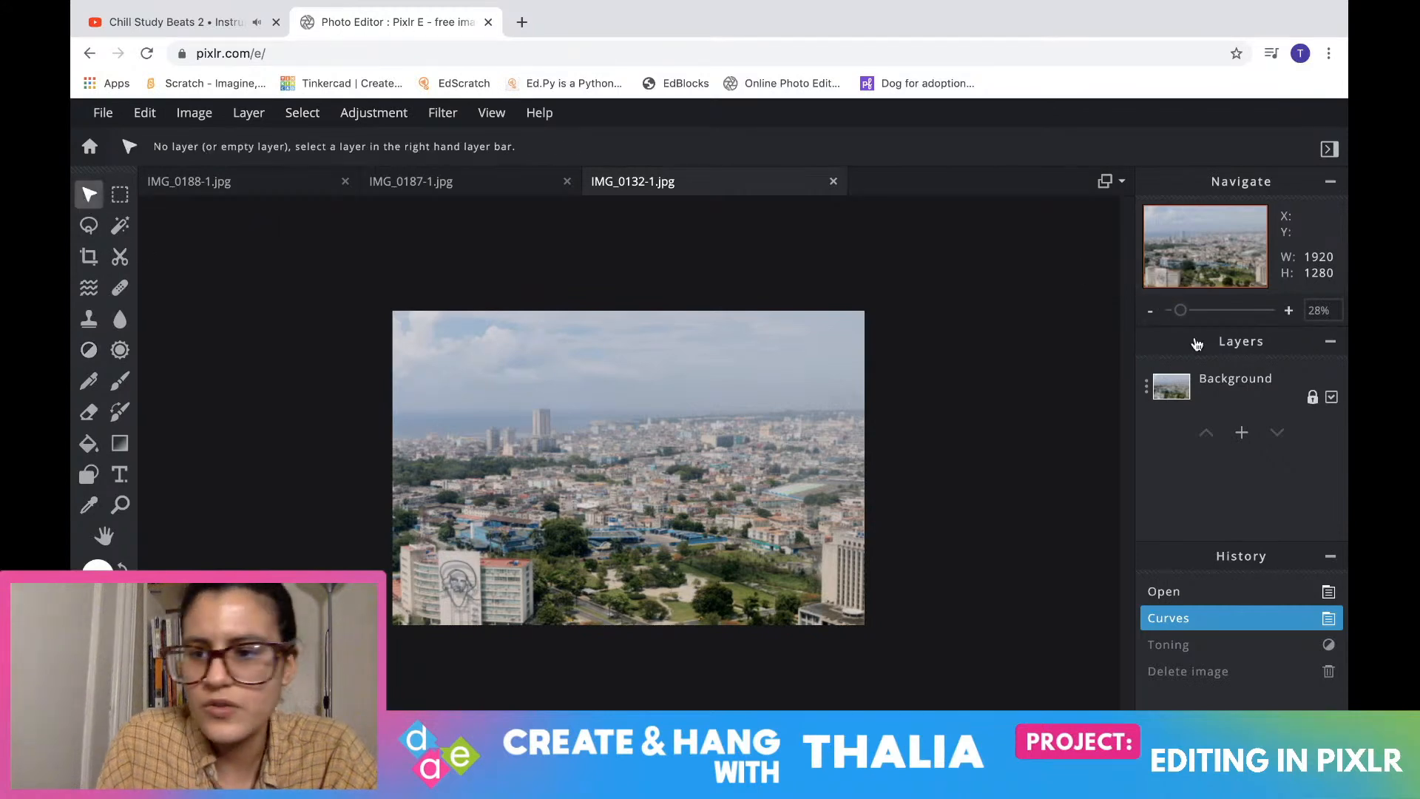
click(1231, 392)
click(394, 115)
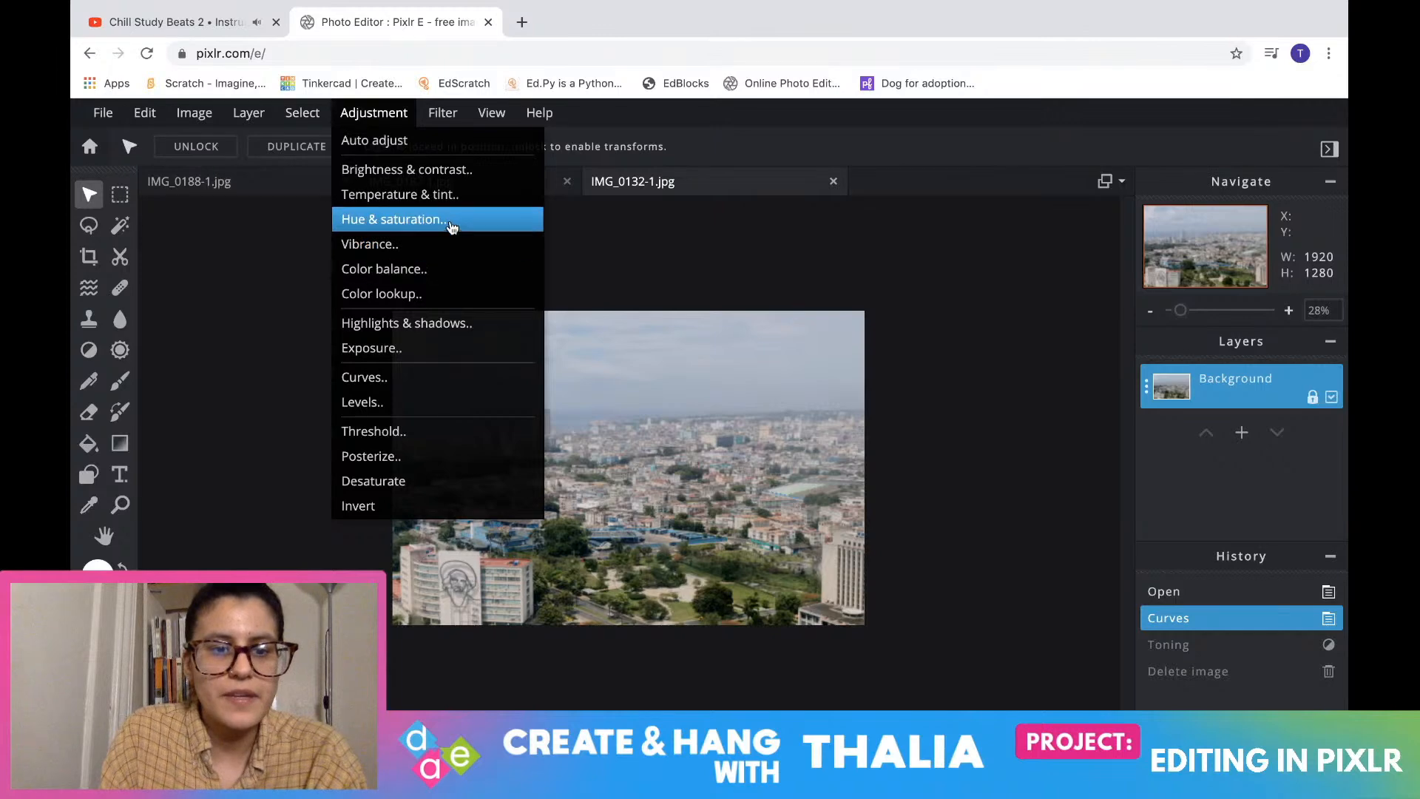
click(450, 322)
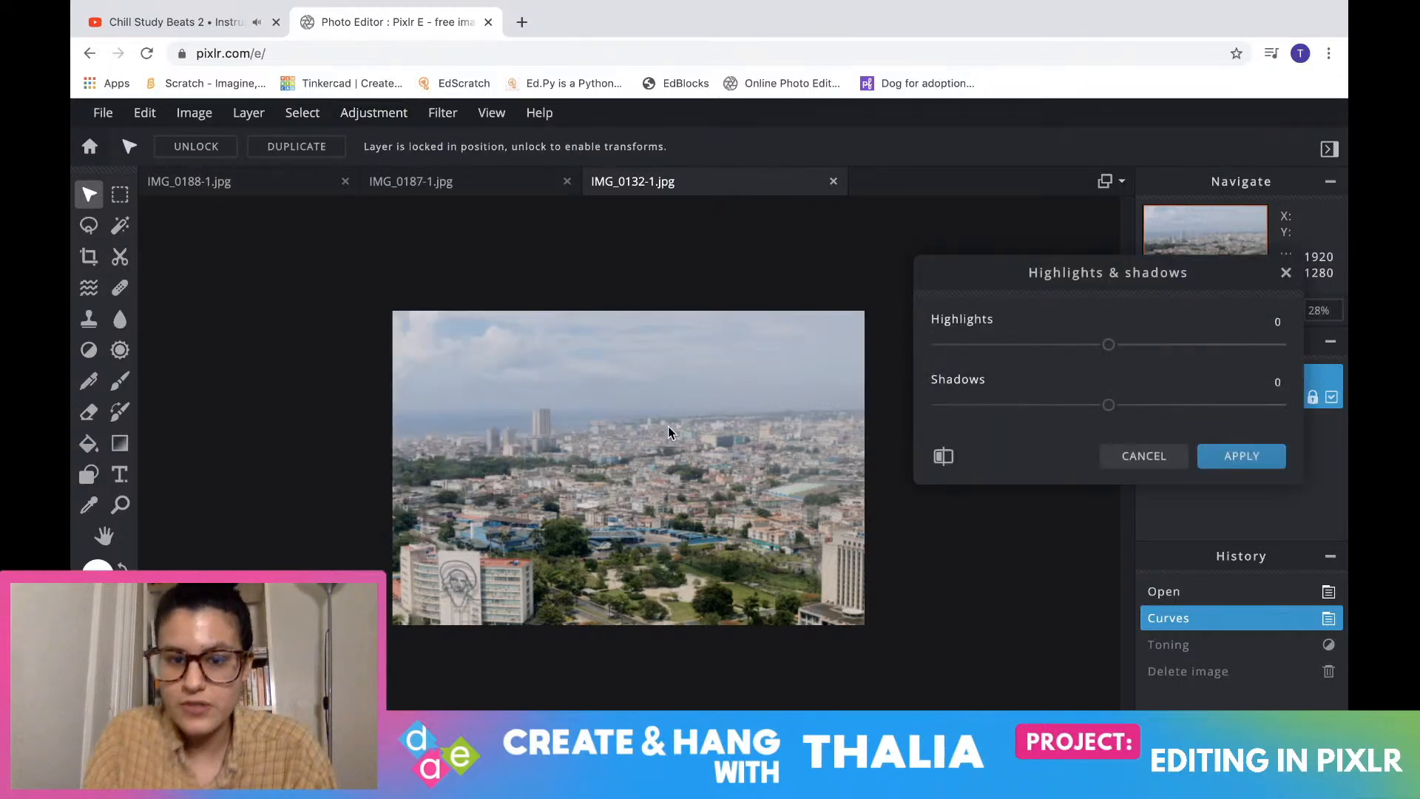
drag(1108, 345, 1090, 350)
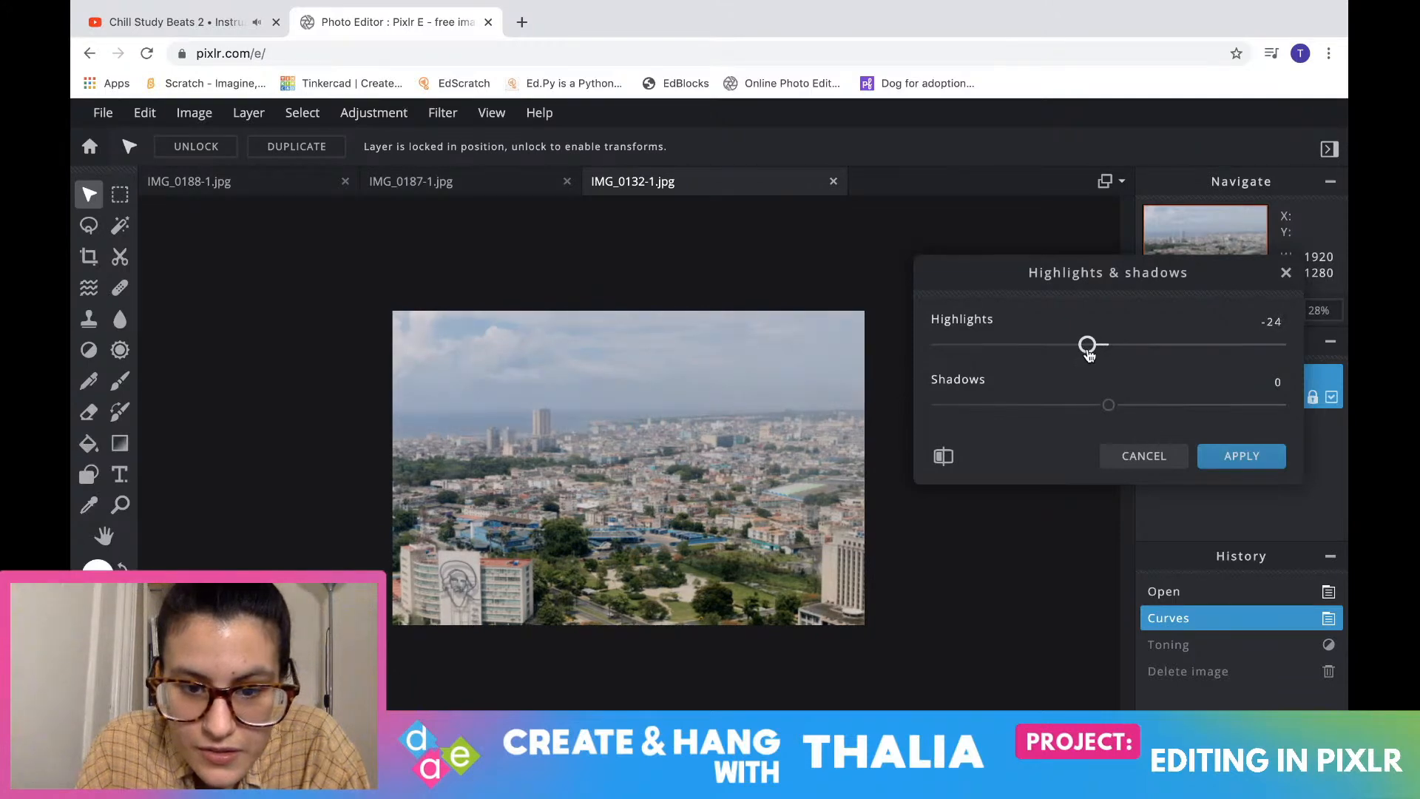
click(1232, 456)
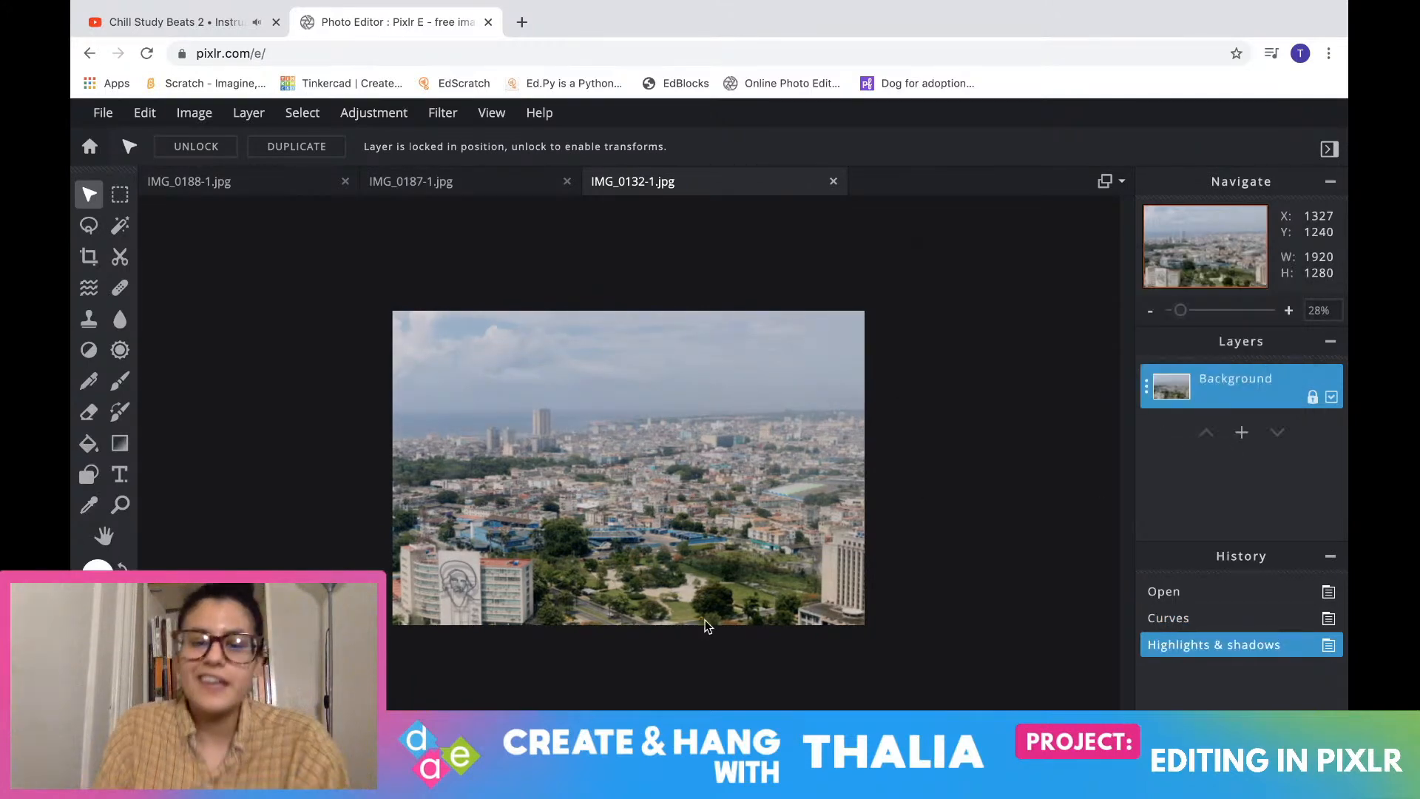
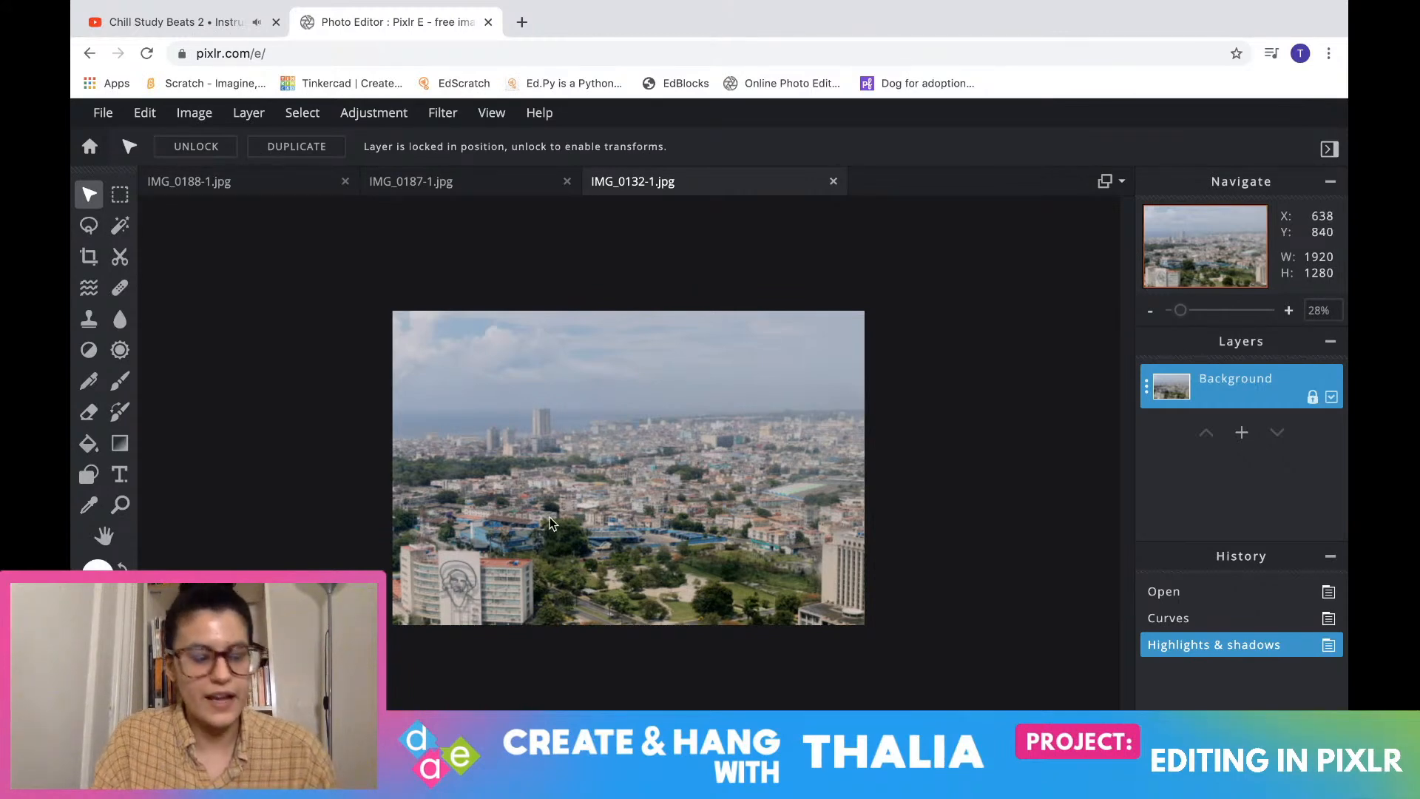
Download the edited city photo as IMG_0132-1 in JPG format at 90% quality and close the save dialog
click(103, 113)
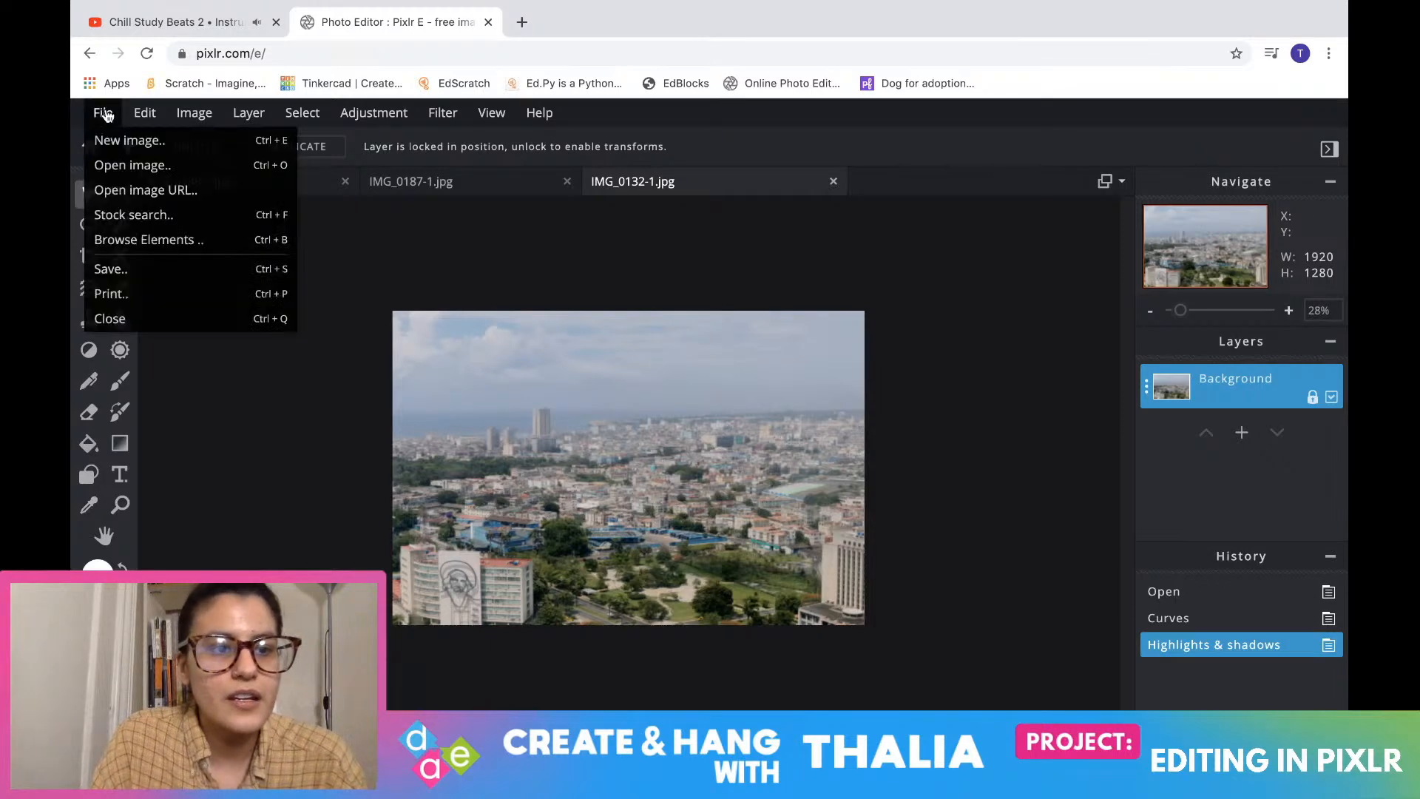
click(148, 270)
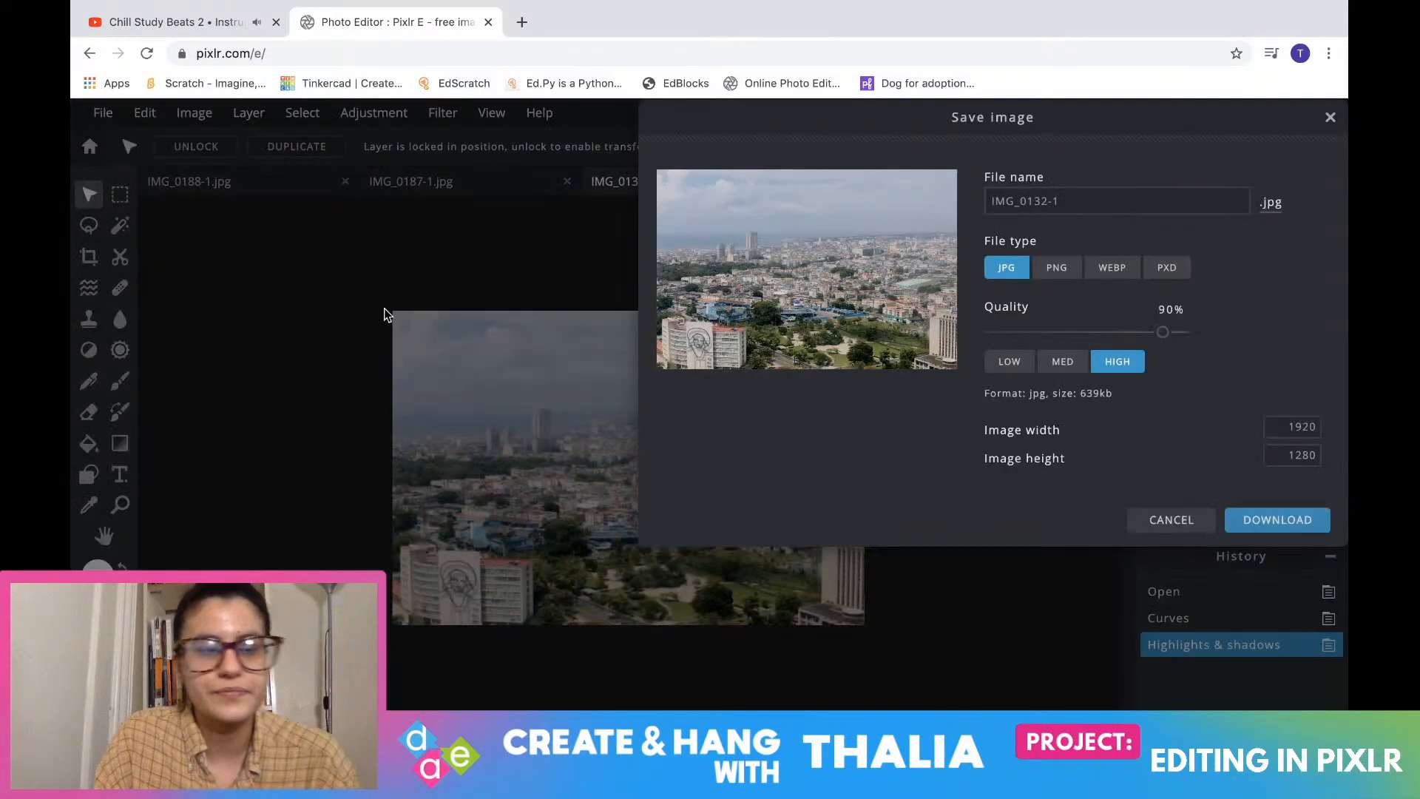
click(1264, 528)
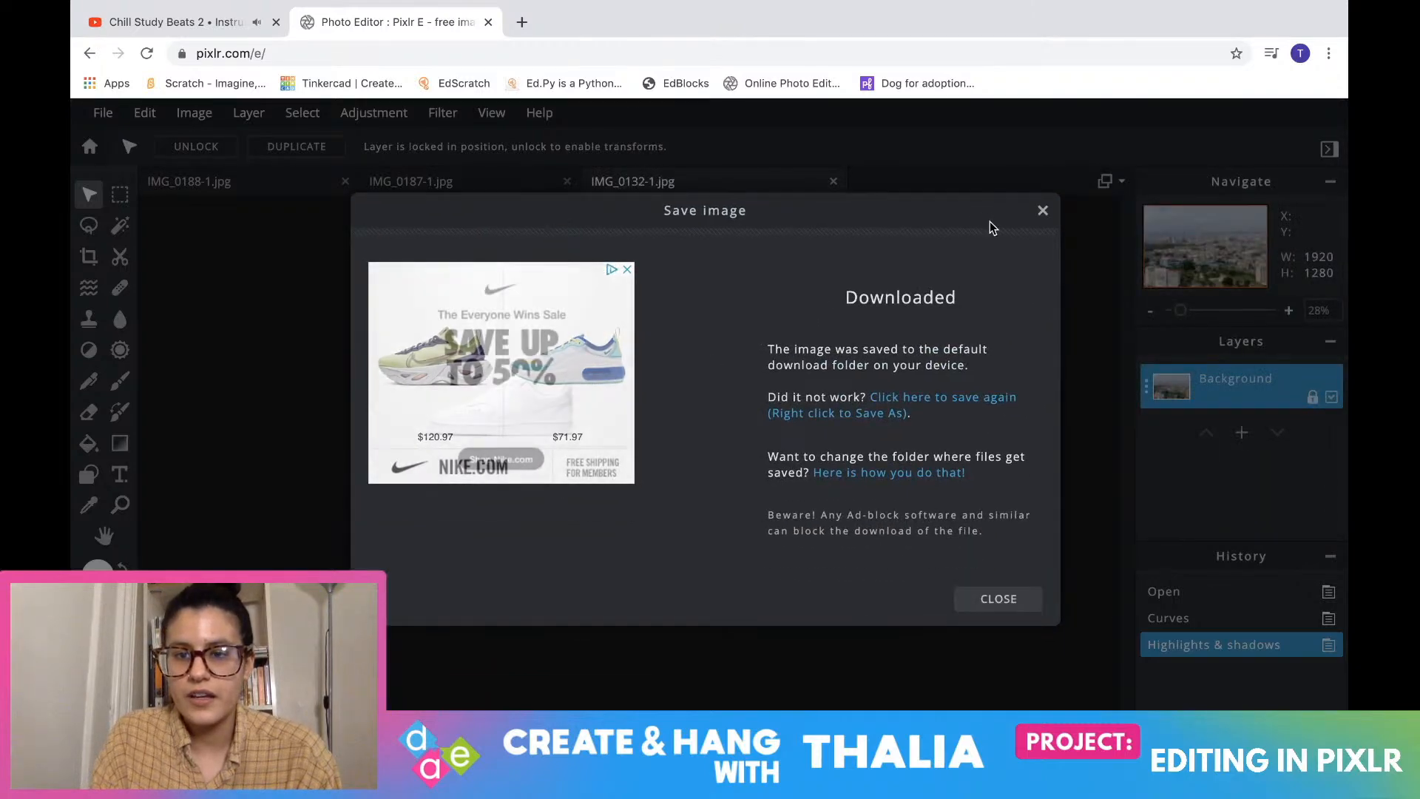
click(1043, 212)
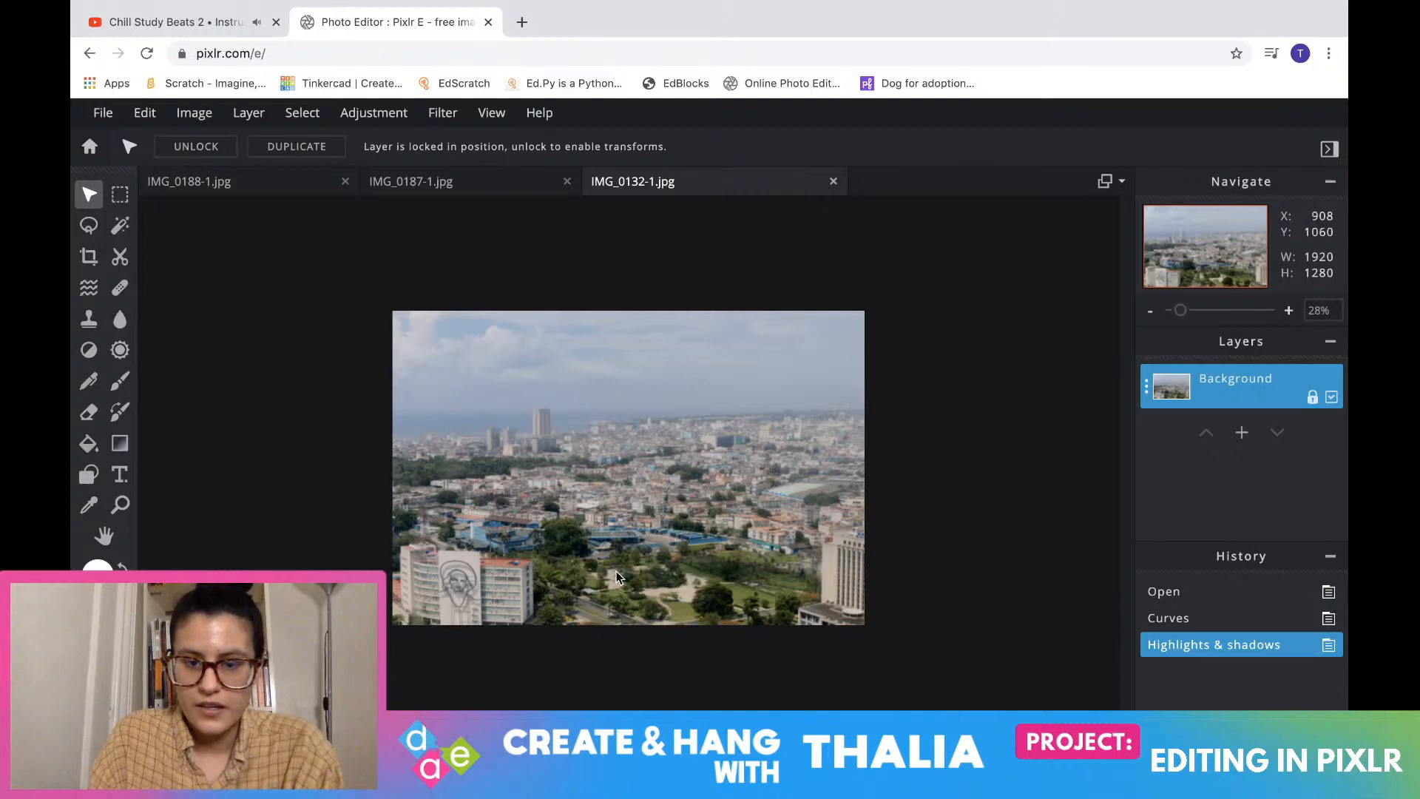
Open _MG_9929-1.jpg from the UnEdit folder after previewing the files, pre-resizing it to Full HD at 1920 x 1280
click(102, 112)
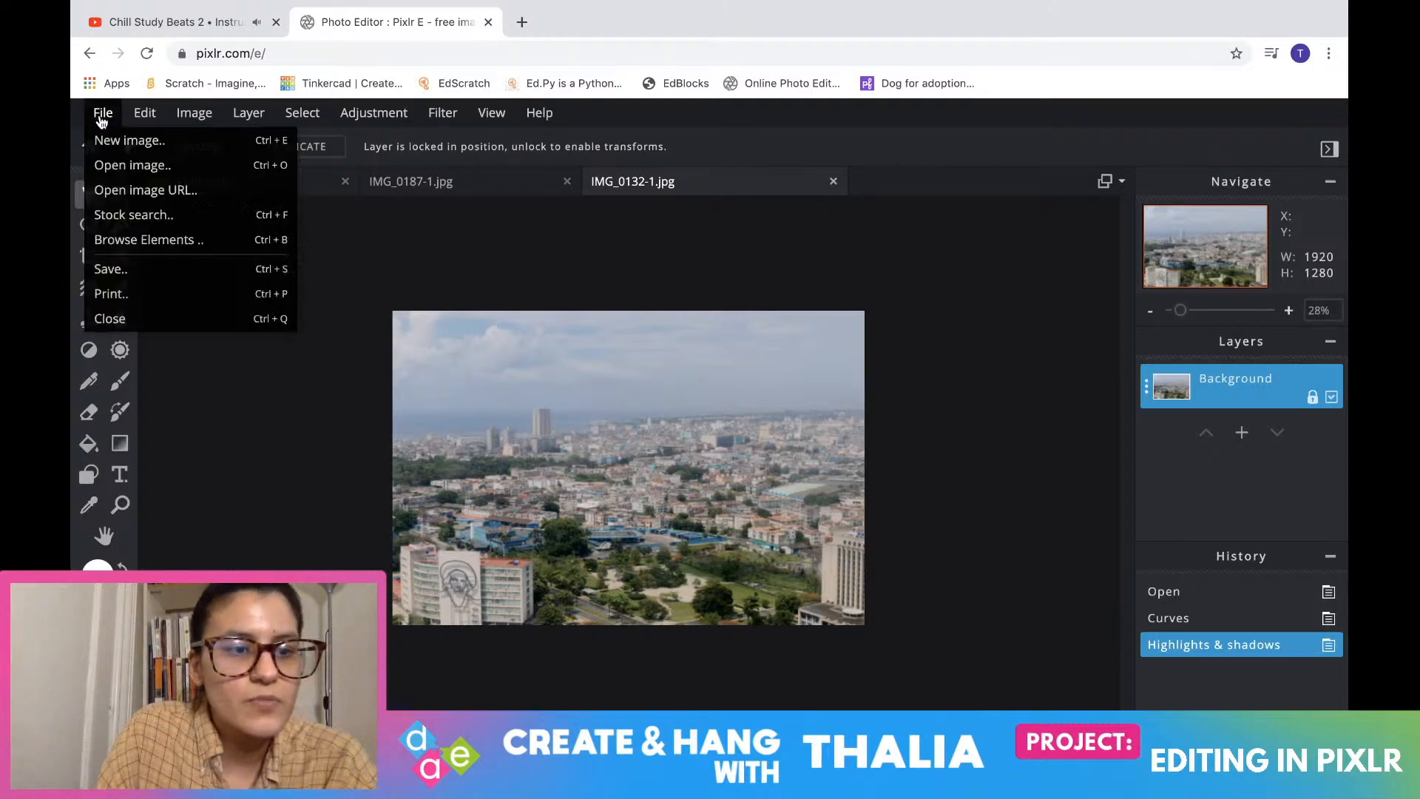
click(128, 164)
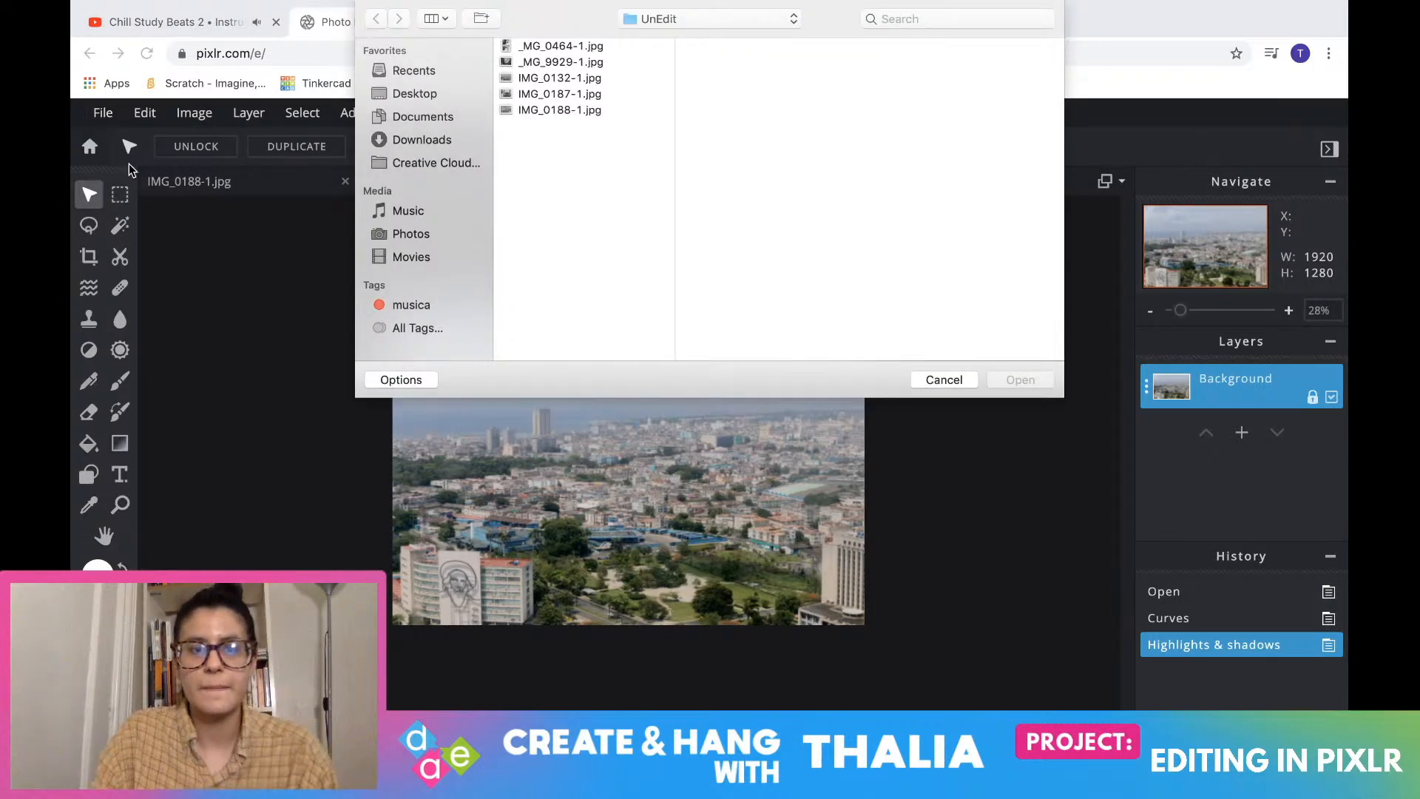
click(523, 47)
click(535, 61)
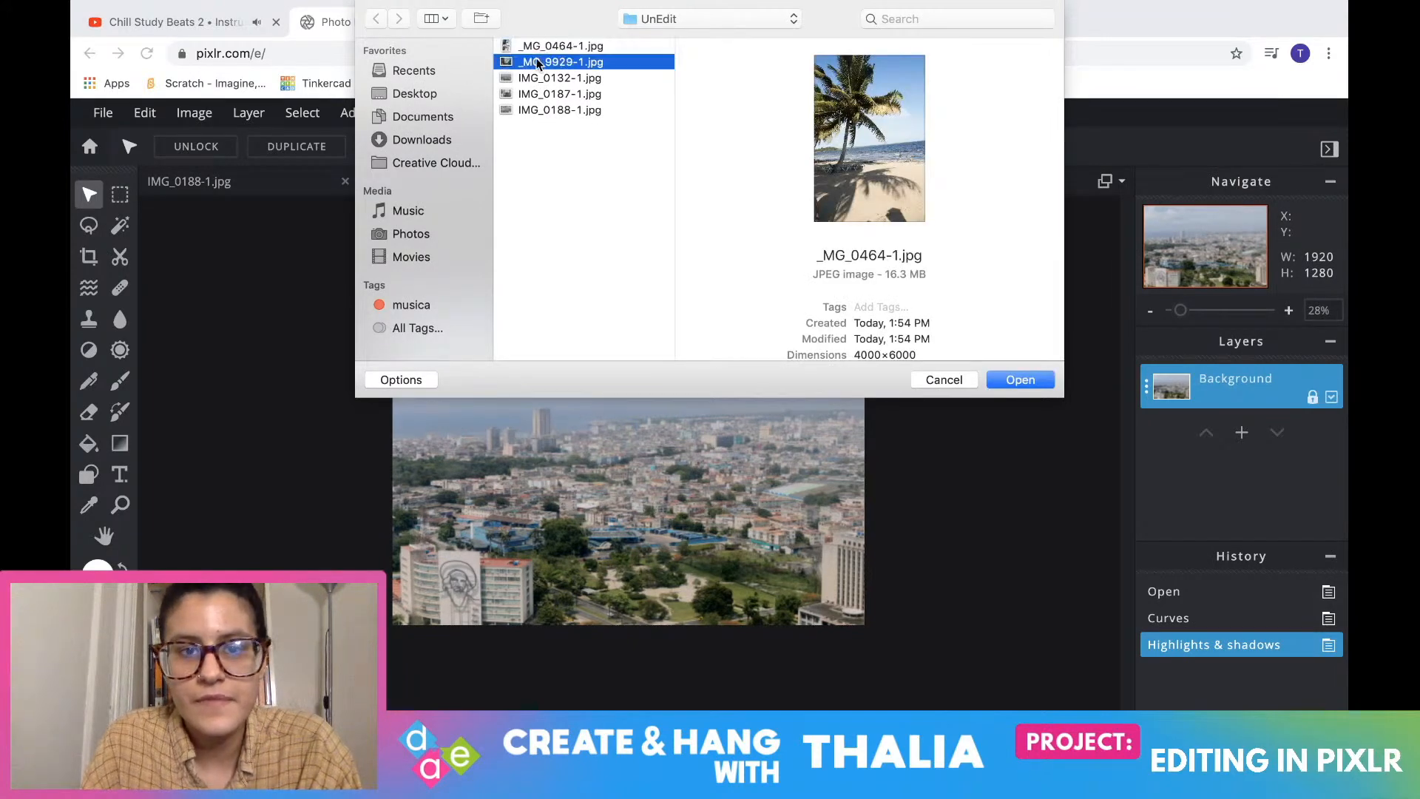
click(538, 81)
click(538, 93)
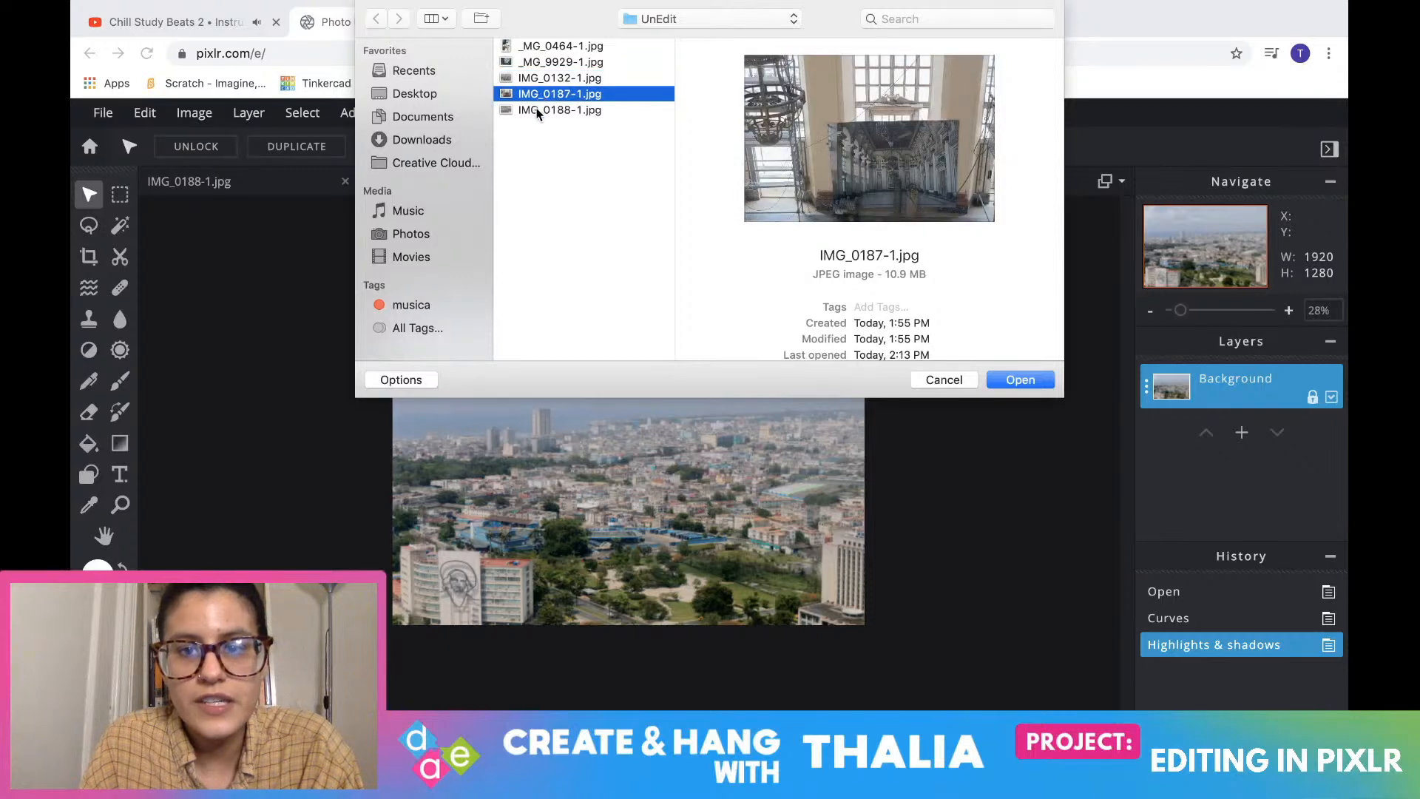
click(538, 109)
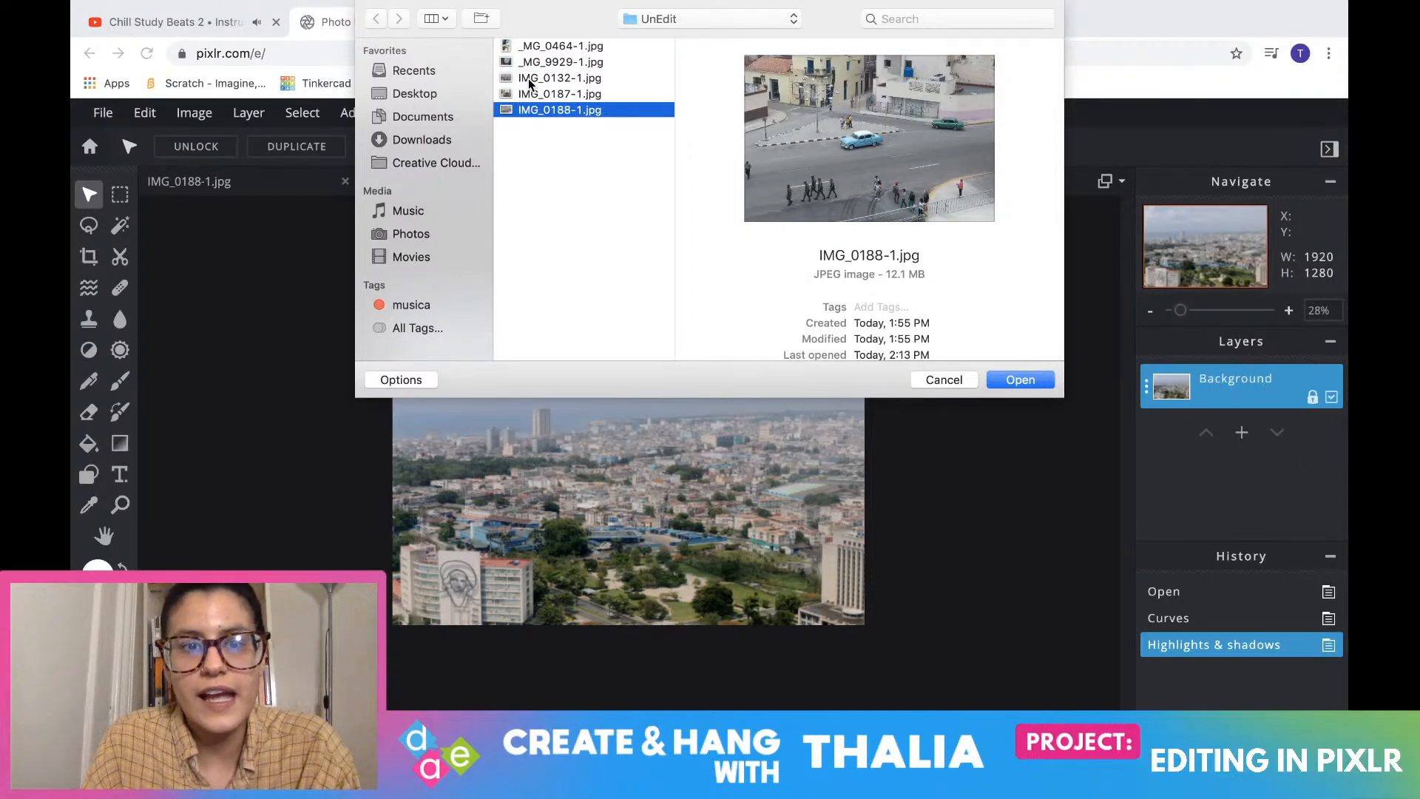
click(528, 79)
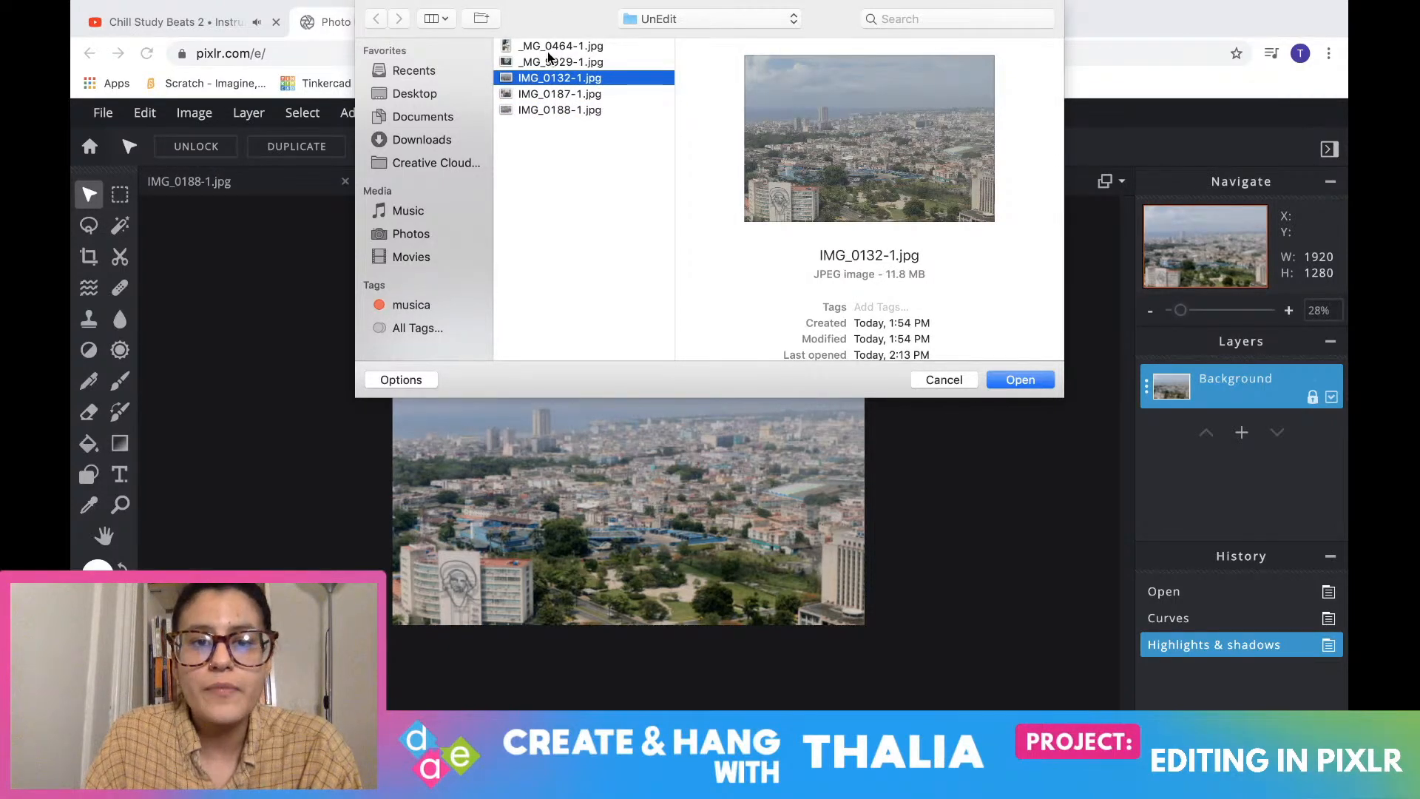
click(551, 62)
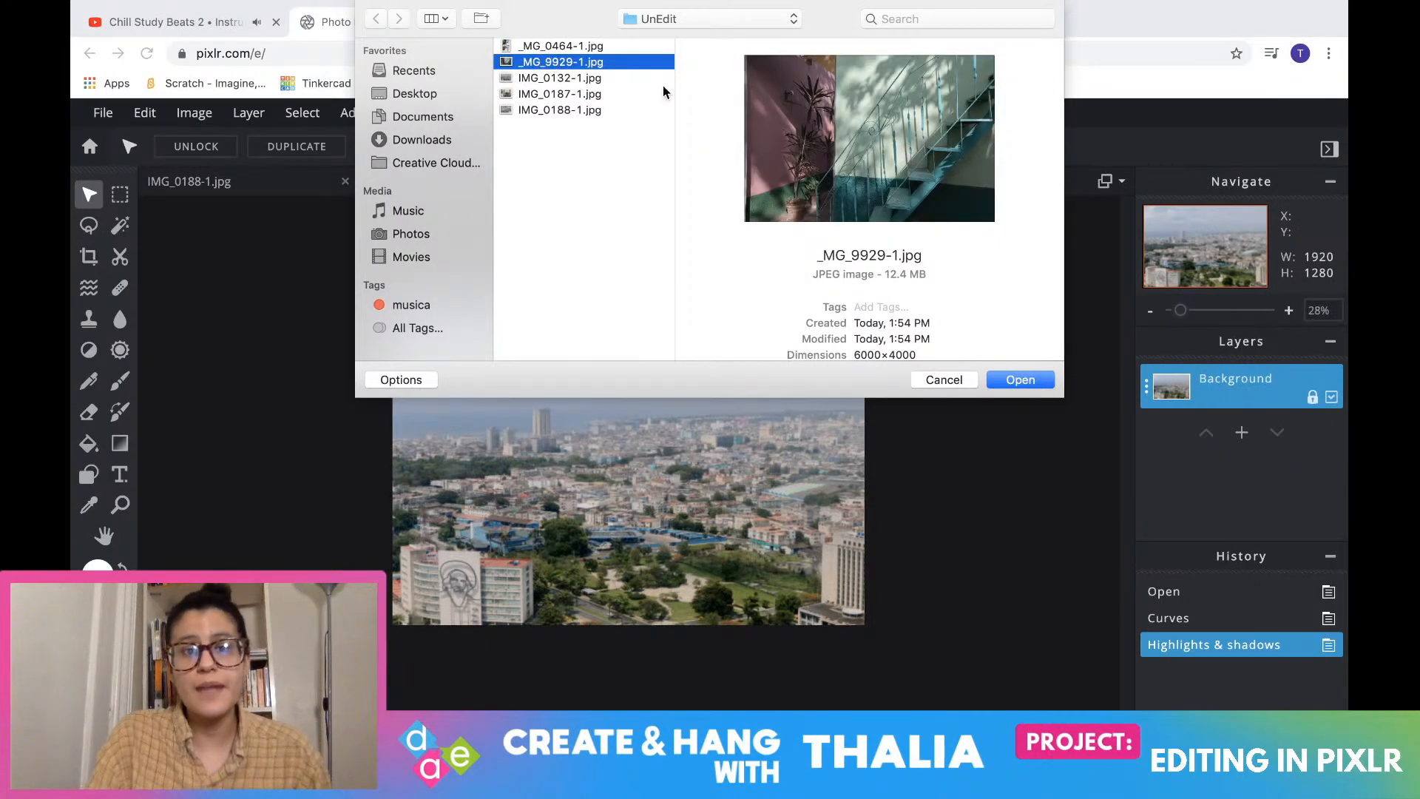
click(1025, 385)
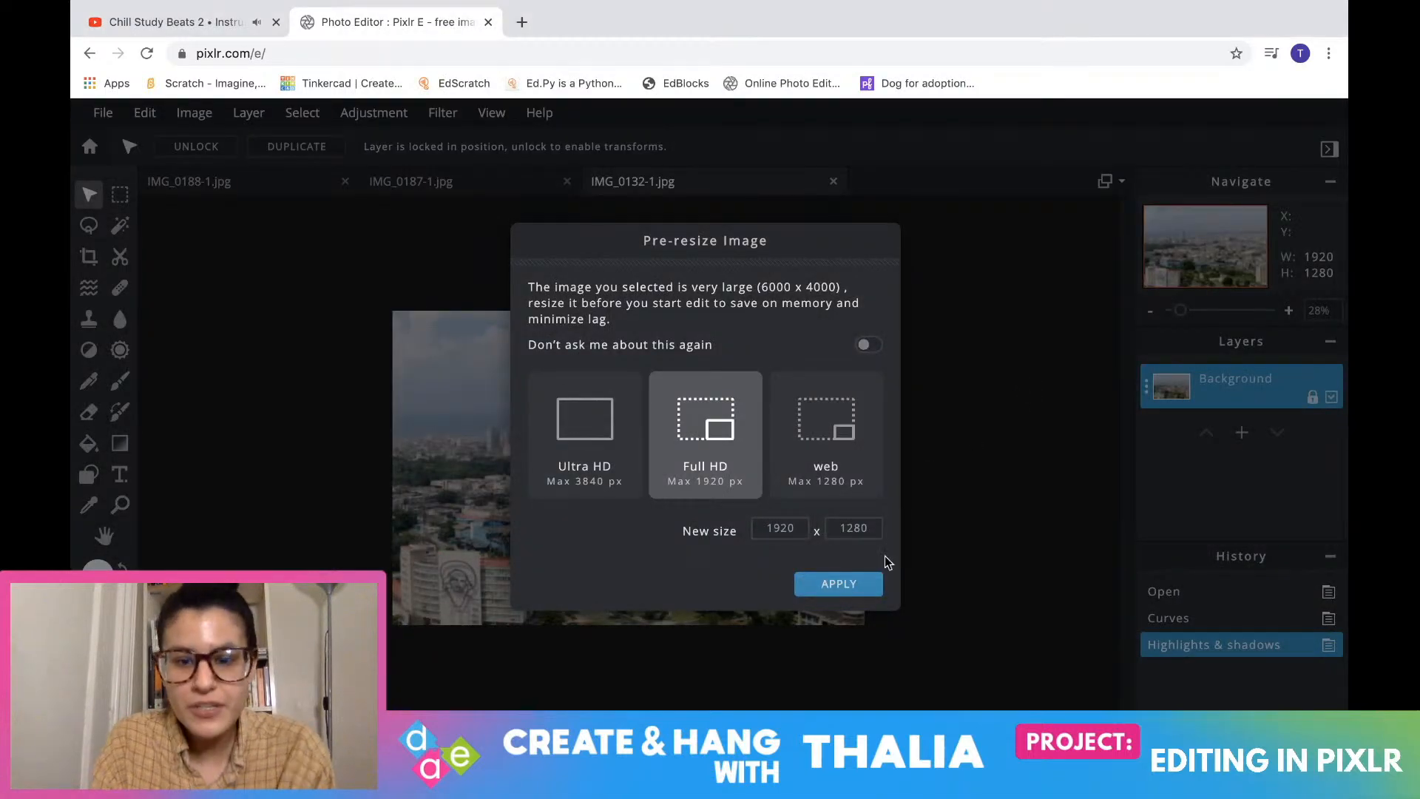
click(839, 586)
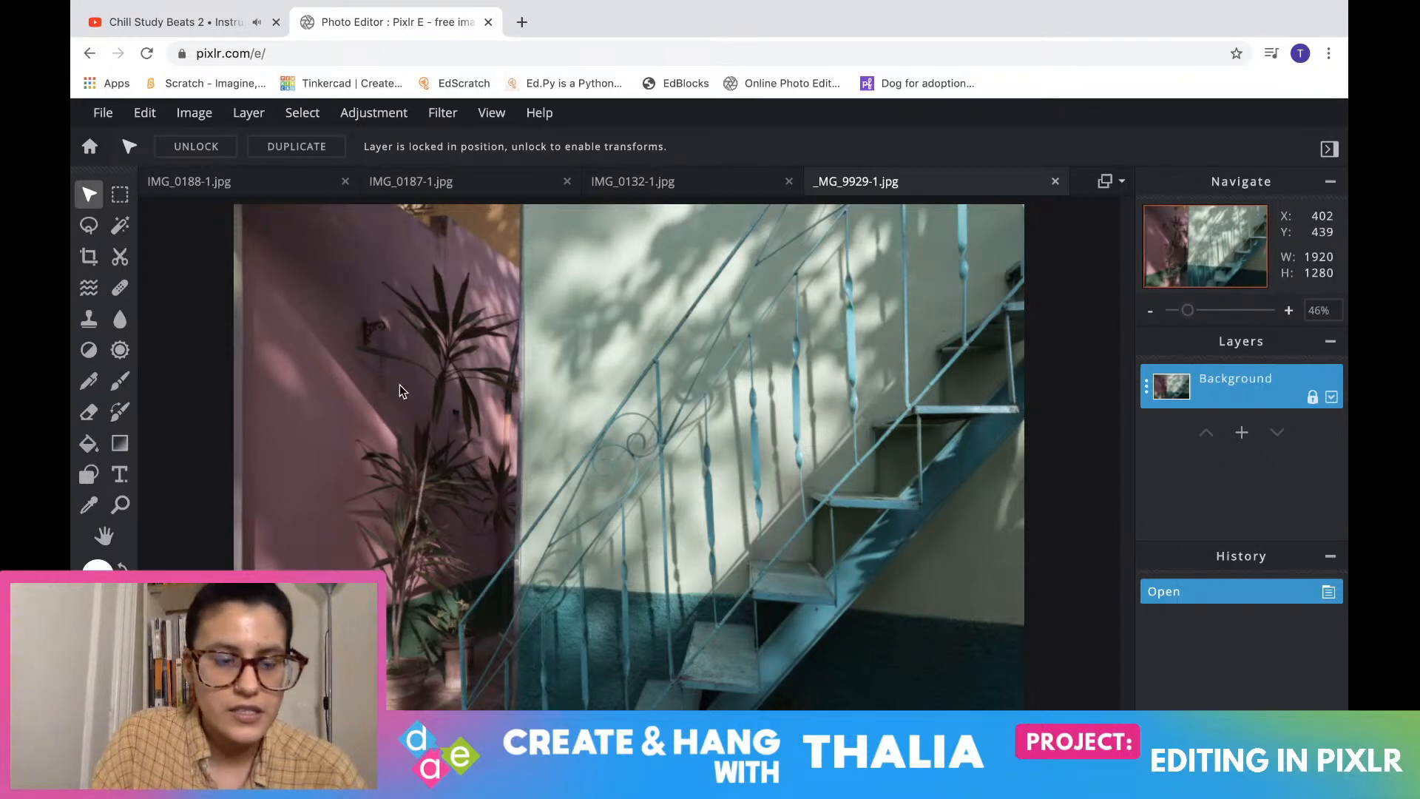
Start a Curves adjustment and, on the master curve, nudge the black point inward, lower the white point and pull the midtones below the diagonal
click(375, 113)
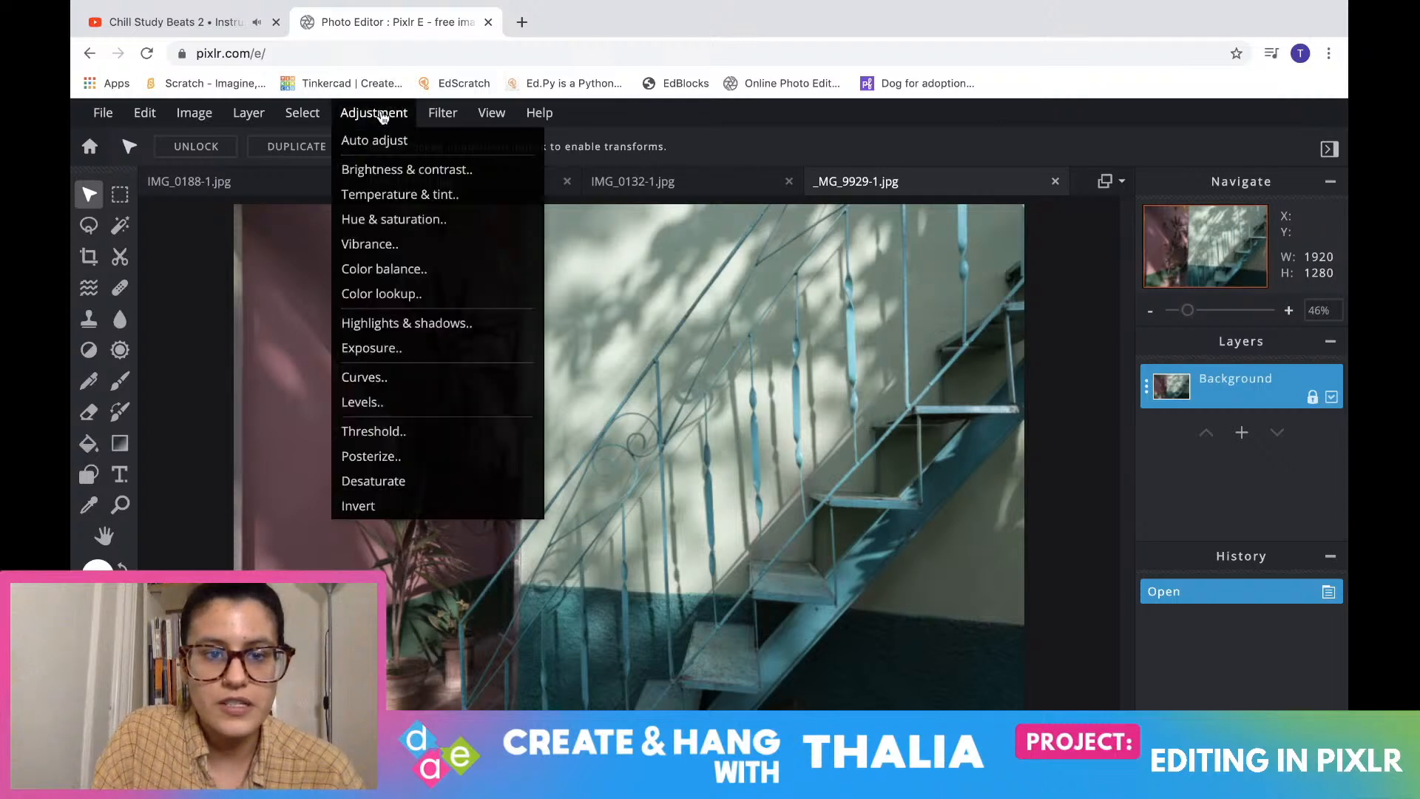
click(381, 378)
drag(735, 242, 996, 231)
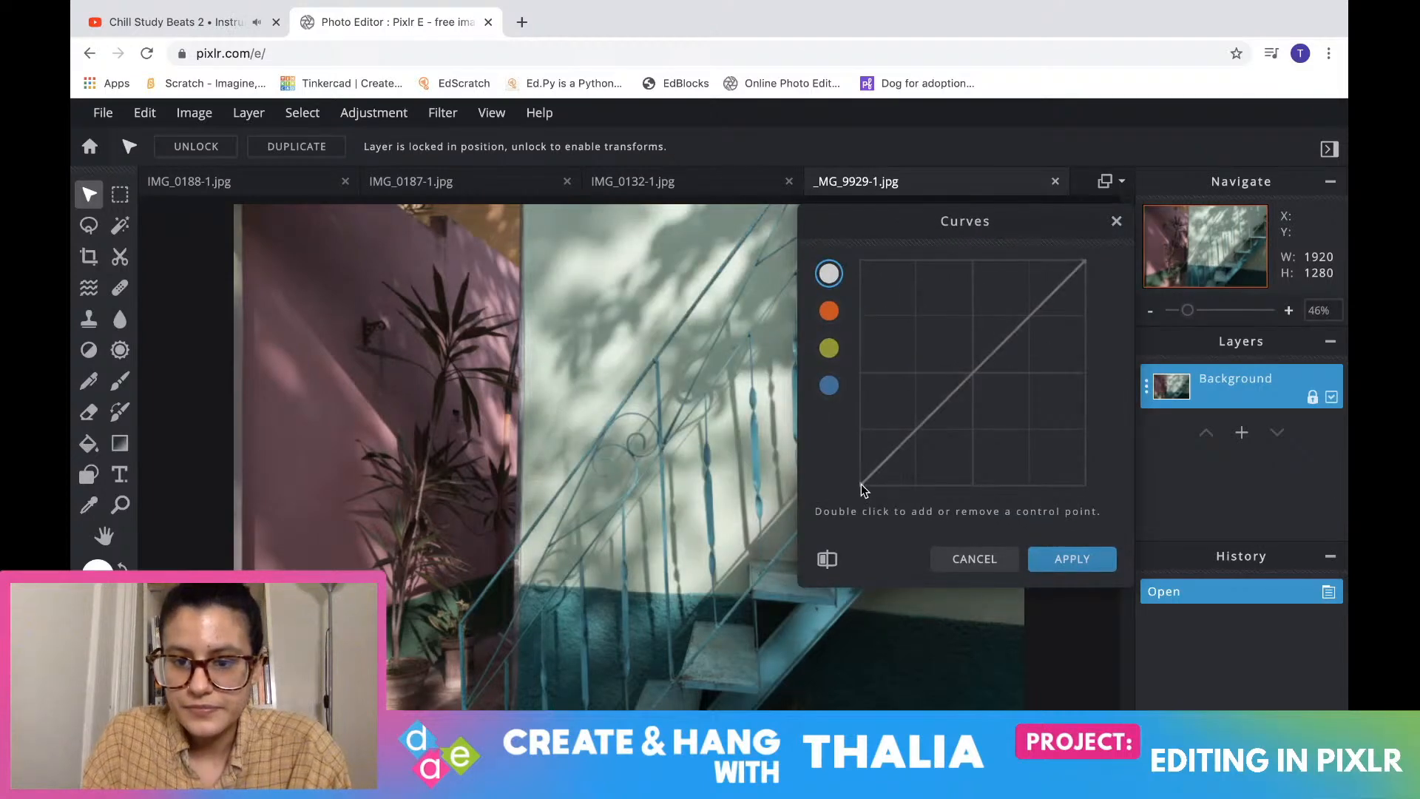
mouse_move(876, 484)
mouse_down()
mouse_move(898, 487)
mouse_move(873, 476)
mouse_up()
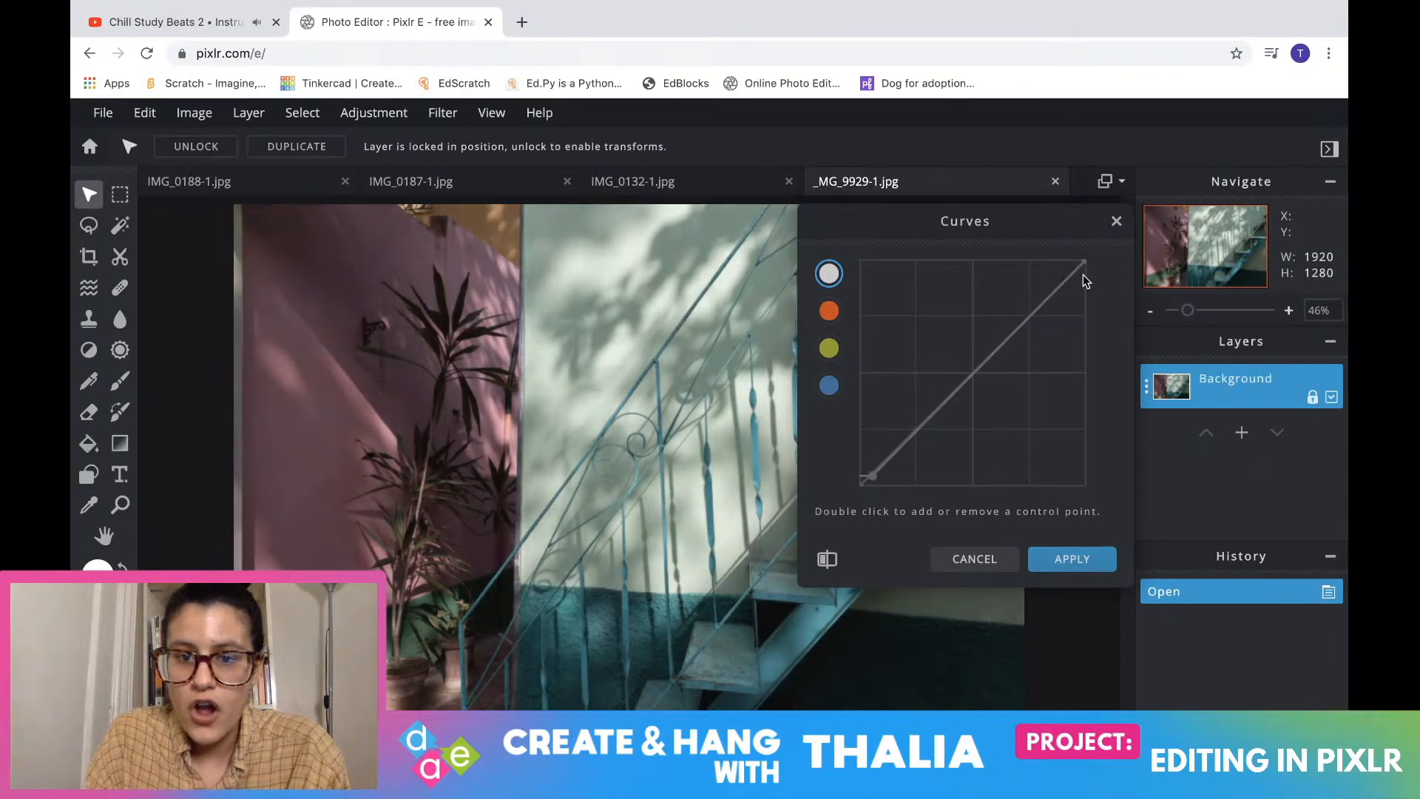
mouse_move(1083, 260)
mouse_down()
mouse_move(1086, 300)
mouse_move(1089, 284)
mouse_up()
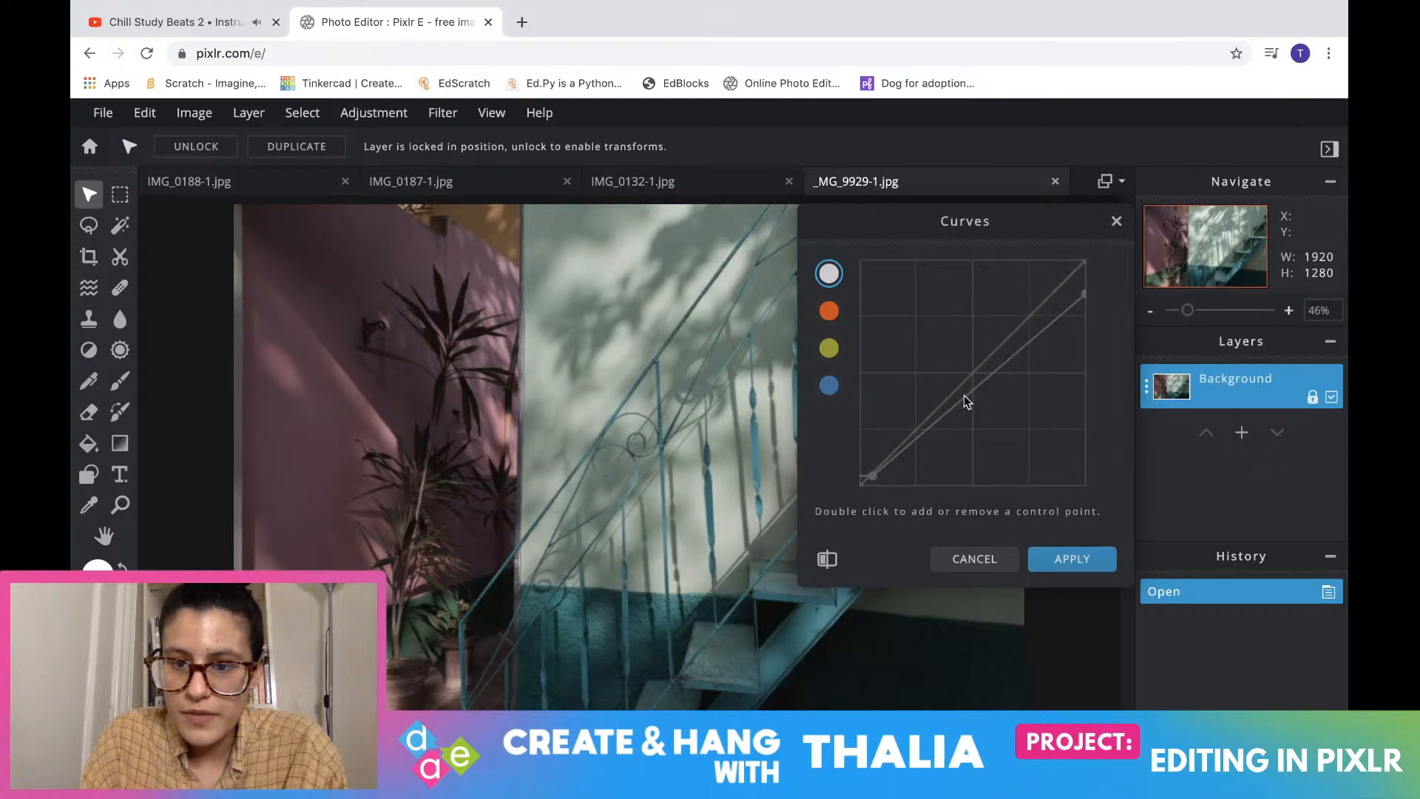
mouse_move(966, 393)
mouse_down()
mouse_move(952, 366)
mouse_move(974, 396)
mouse_move(963, 377)
mouse_up()
drag(956, 365, 978, 391)
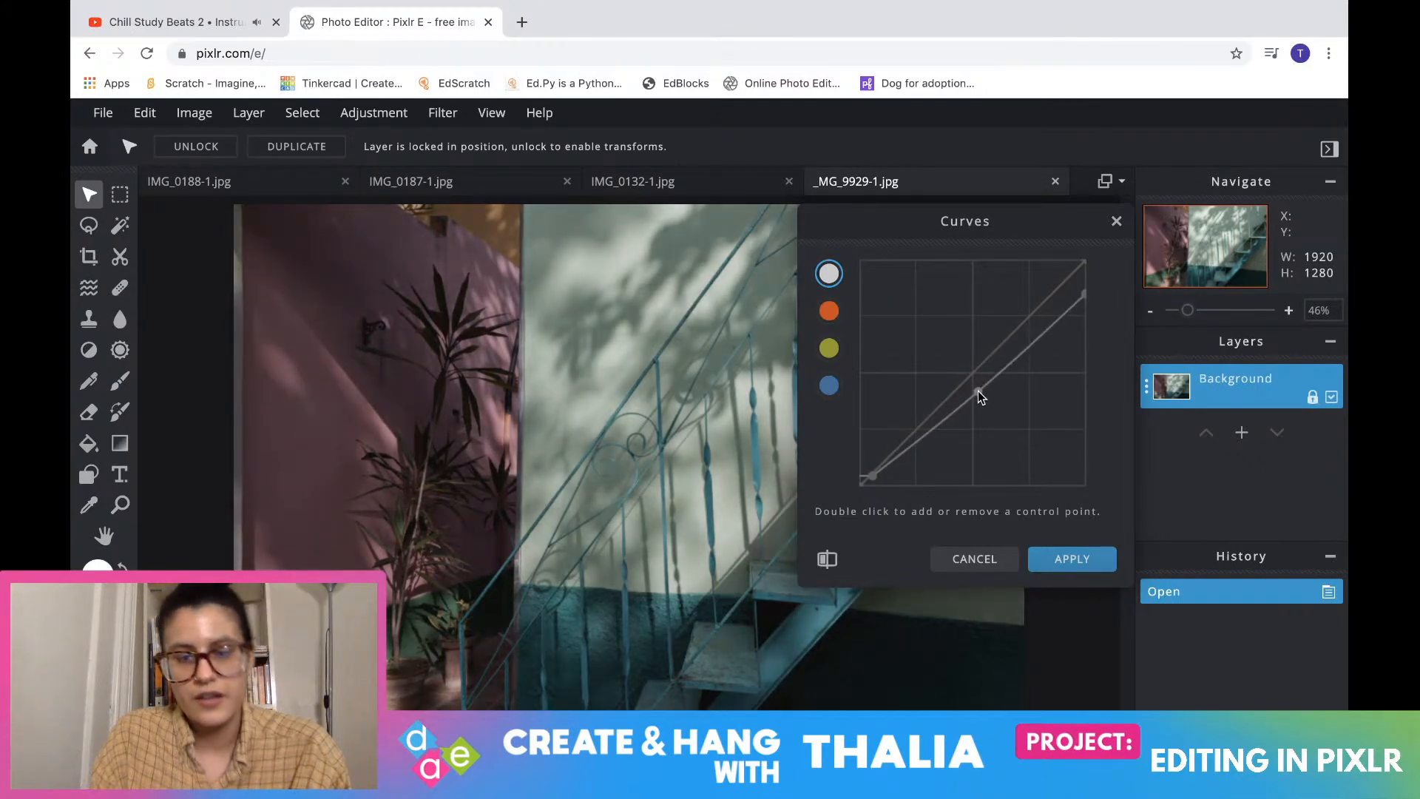
Move the Curves dialog off the photo, raise the master curve's midtones above the diagonal and drop its black point to the baseline
drag(969, 226, 1186, 202)
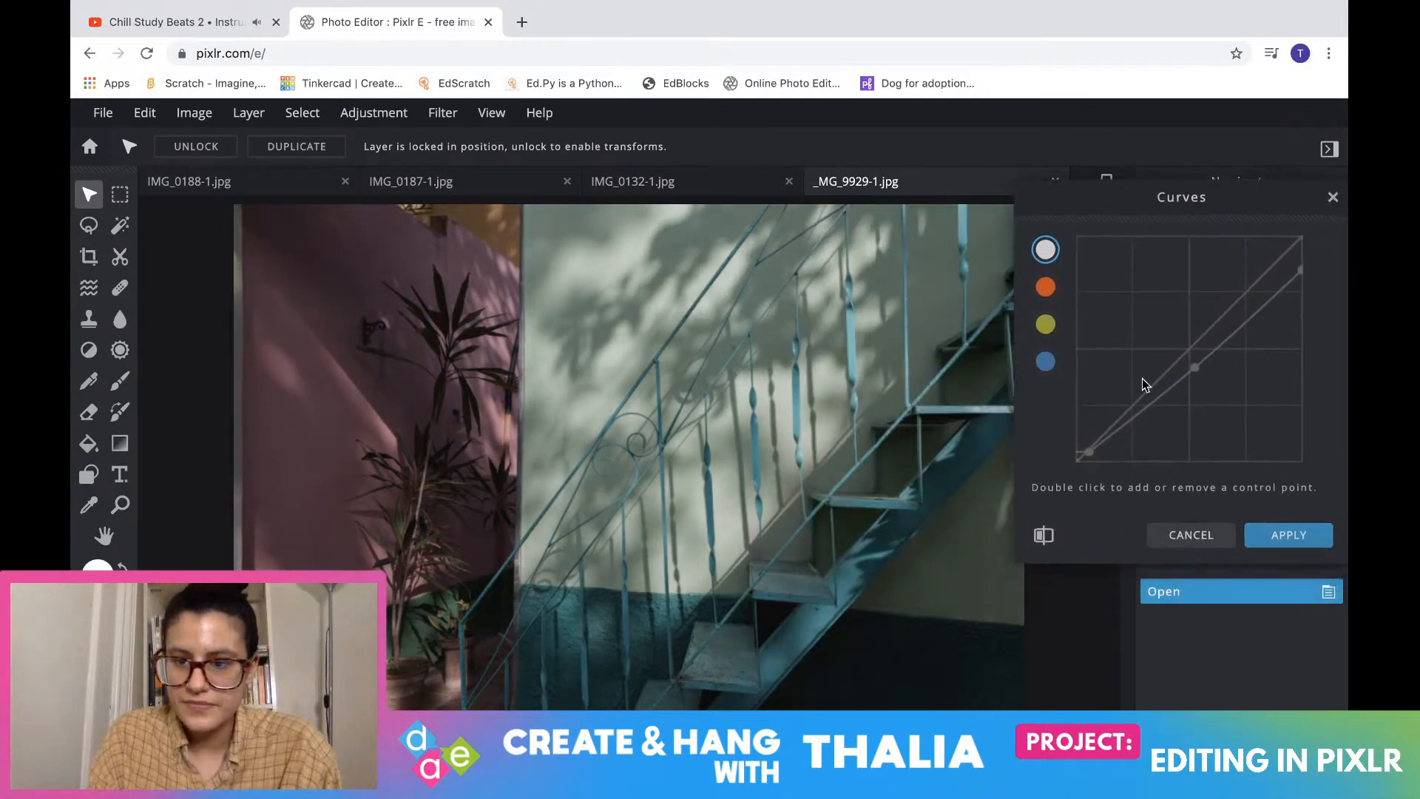
drag(1196, 369, 1165, 330)
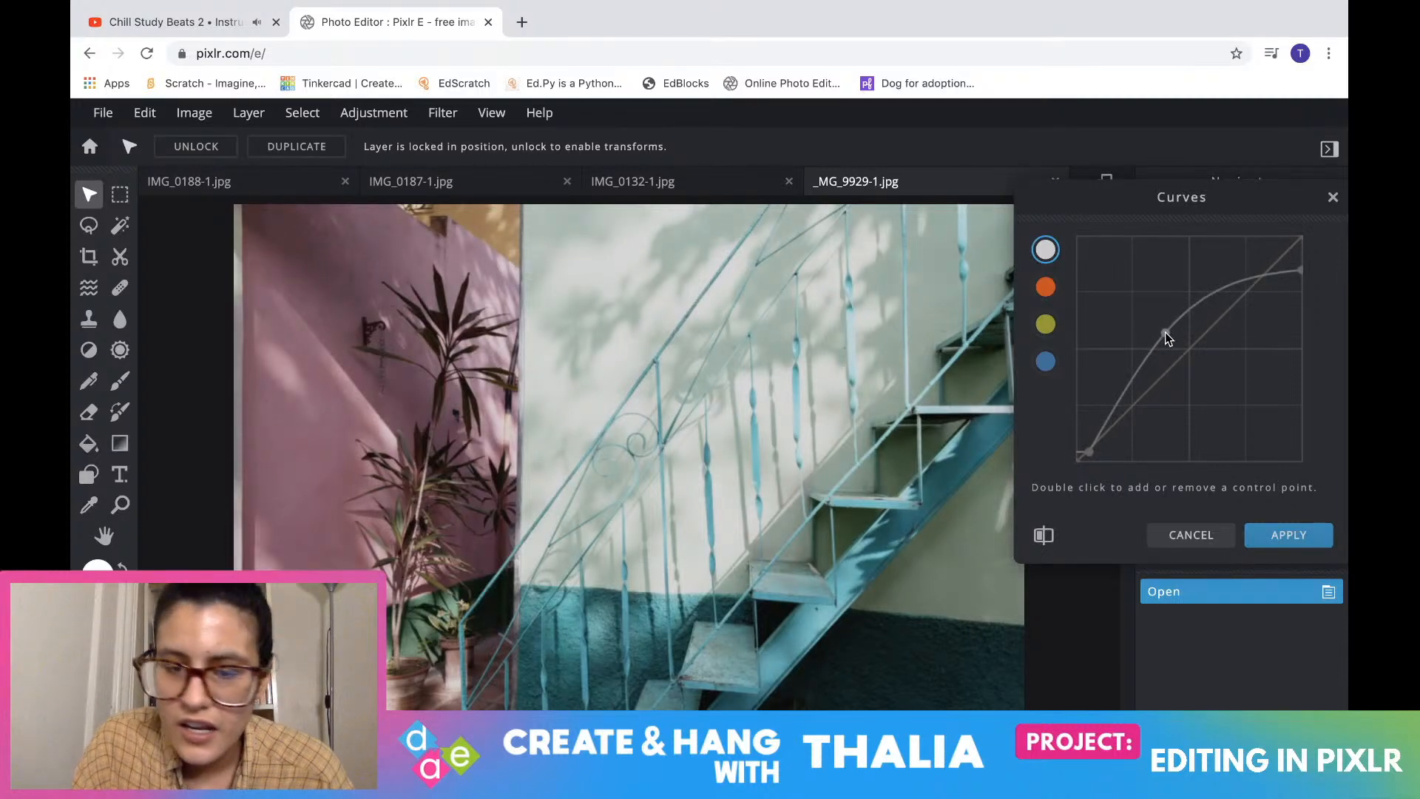
drag(1165, 331, 1175, 341)
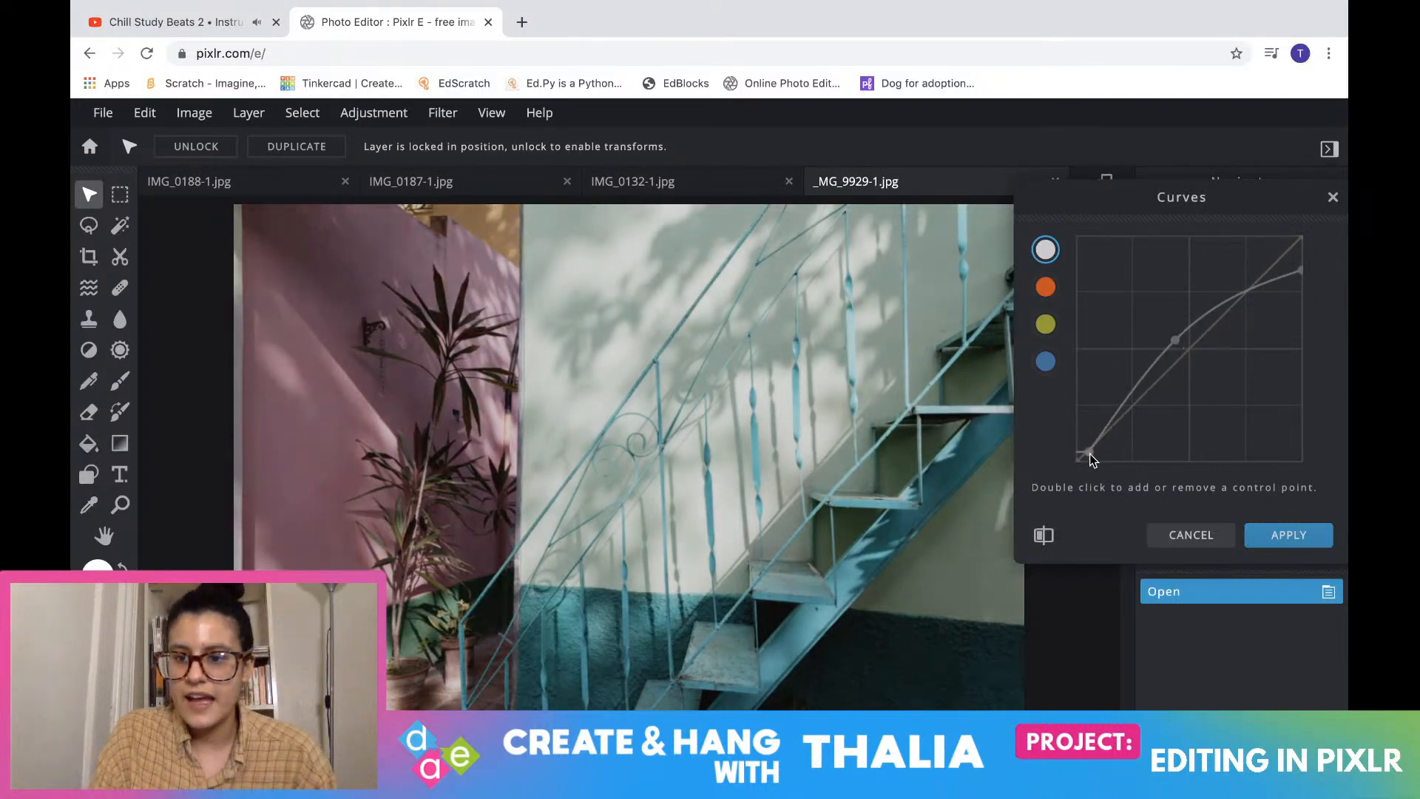
mouse_move(1090, 453)
mouse_down()
mouse_move(1130, 458)
mouse_move(1088, 438)
mouse_move(1072, 406)
mouse_move(1096, 465)
mouse_up()
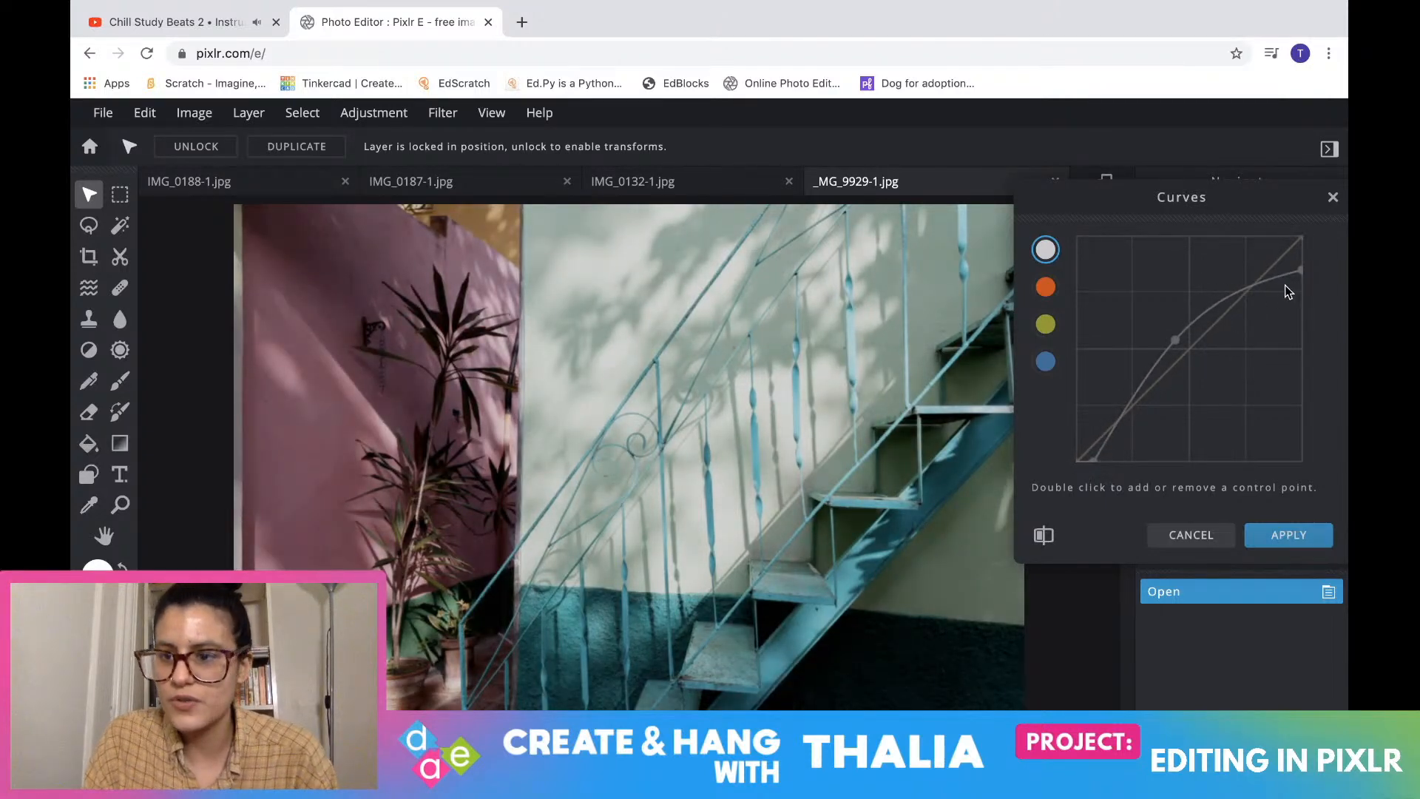
Try a strongly lowered white point on the master curve, return it to the upper corner and set the midtone point just above centre
drag(1302, 273, 1251, 374)
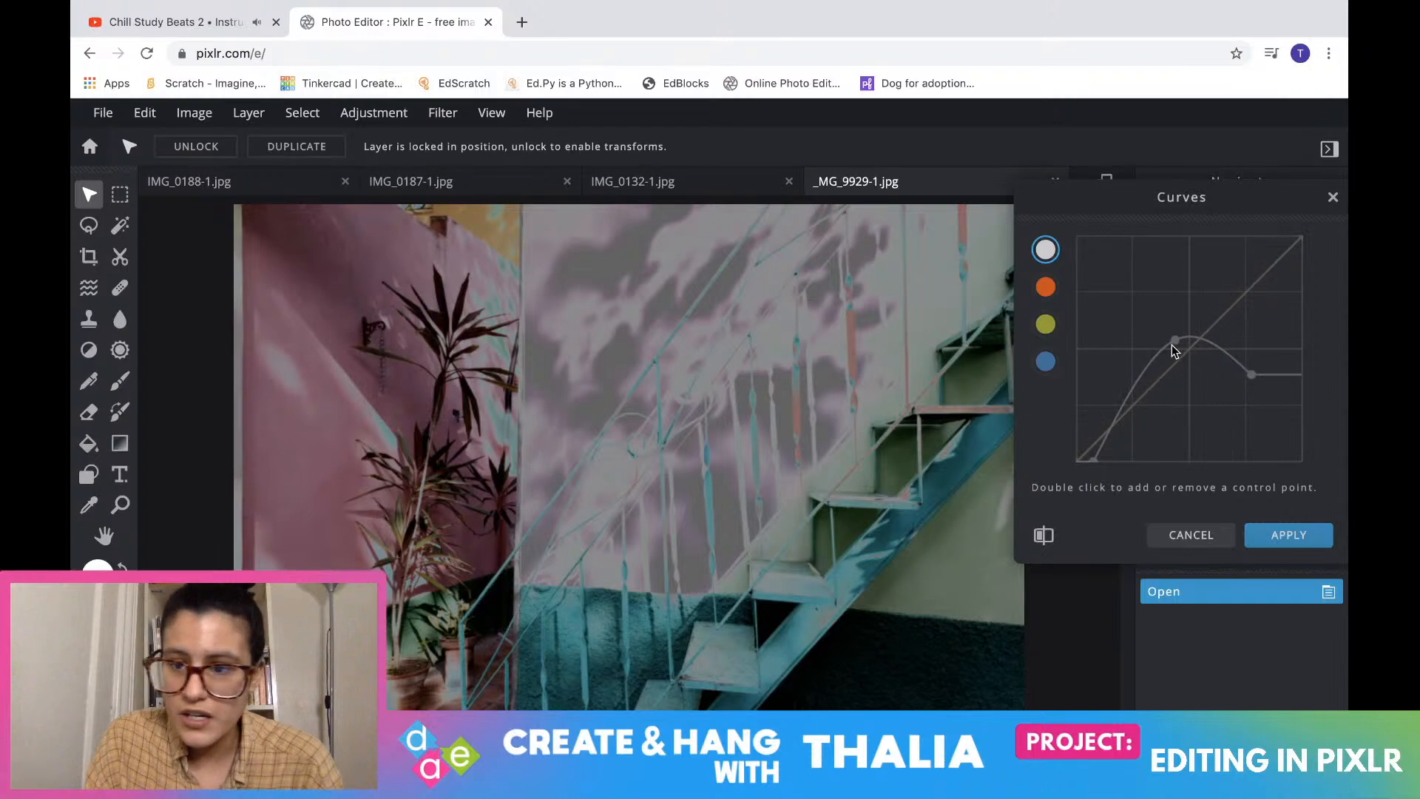
mouse_move(1178, 346)
mouse_down()
mouse_move(1184, 374)
mouse_move(1138, 310)
mouse_move(1179, 342)
mouse_up()
drag(1252, 370, 1306, 239)
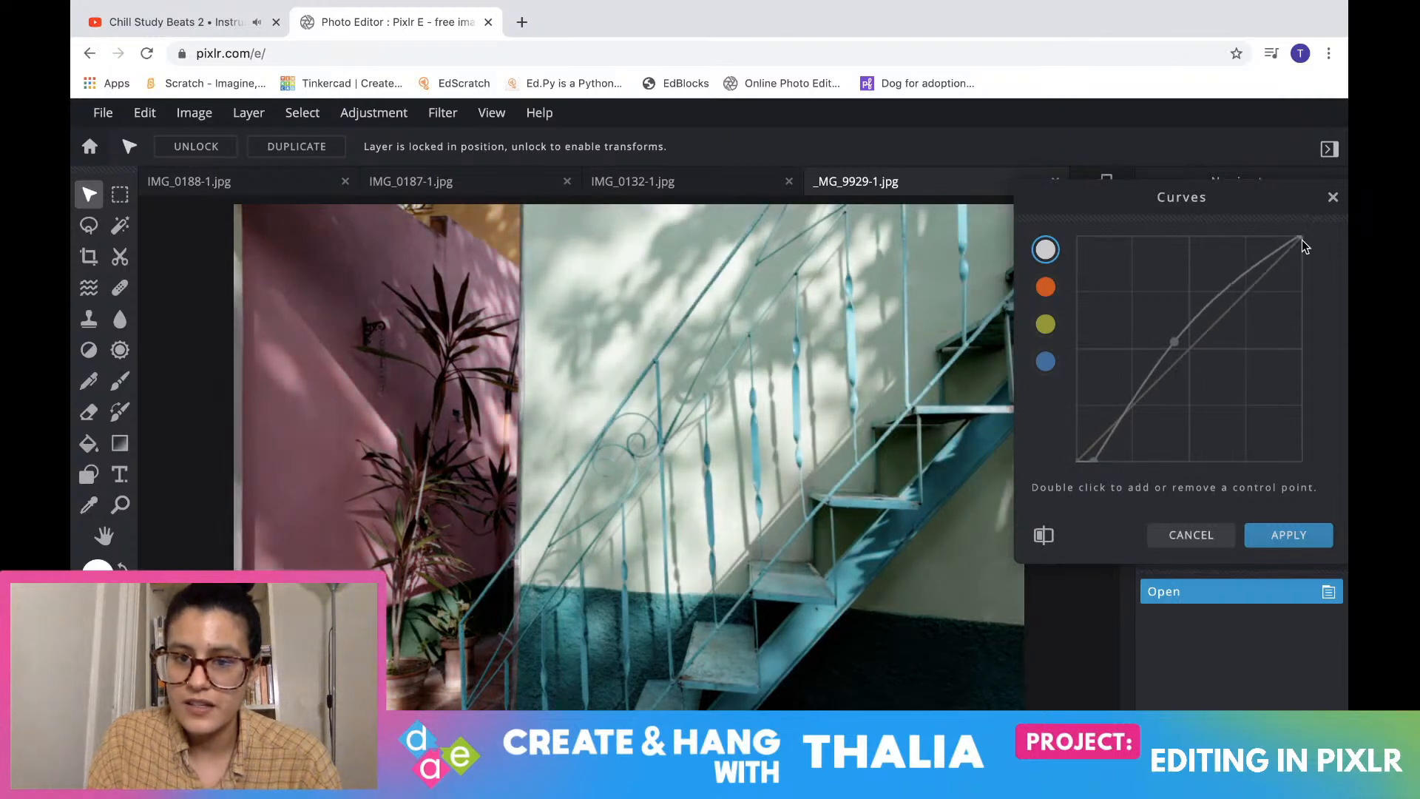
drag(1177, 342, 1192, 345)
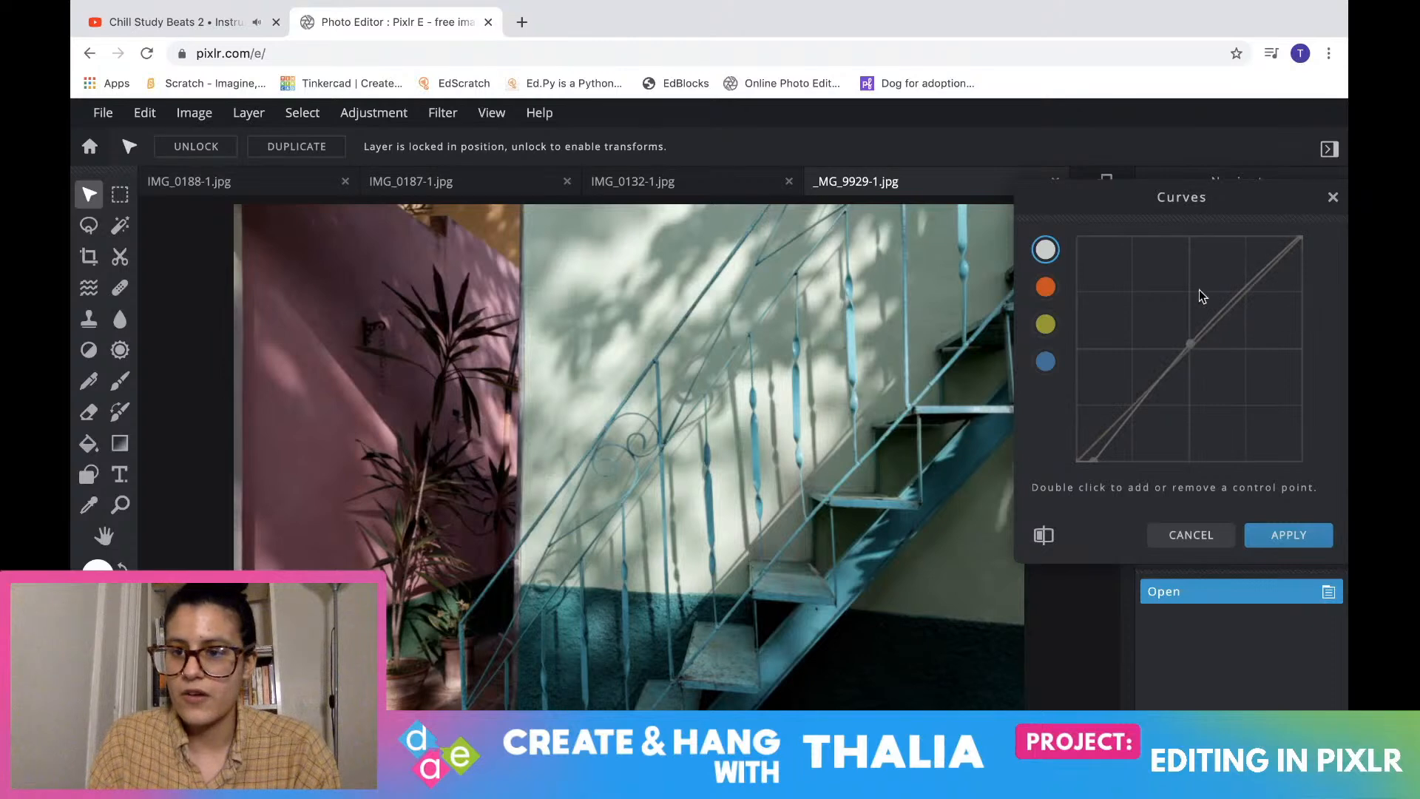
Lift the red curve's black point along the diagonal, then shift the green curve's black point inward and slightly up and lower its white point
click(1045, 287)
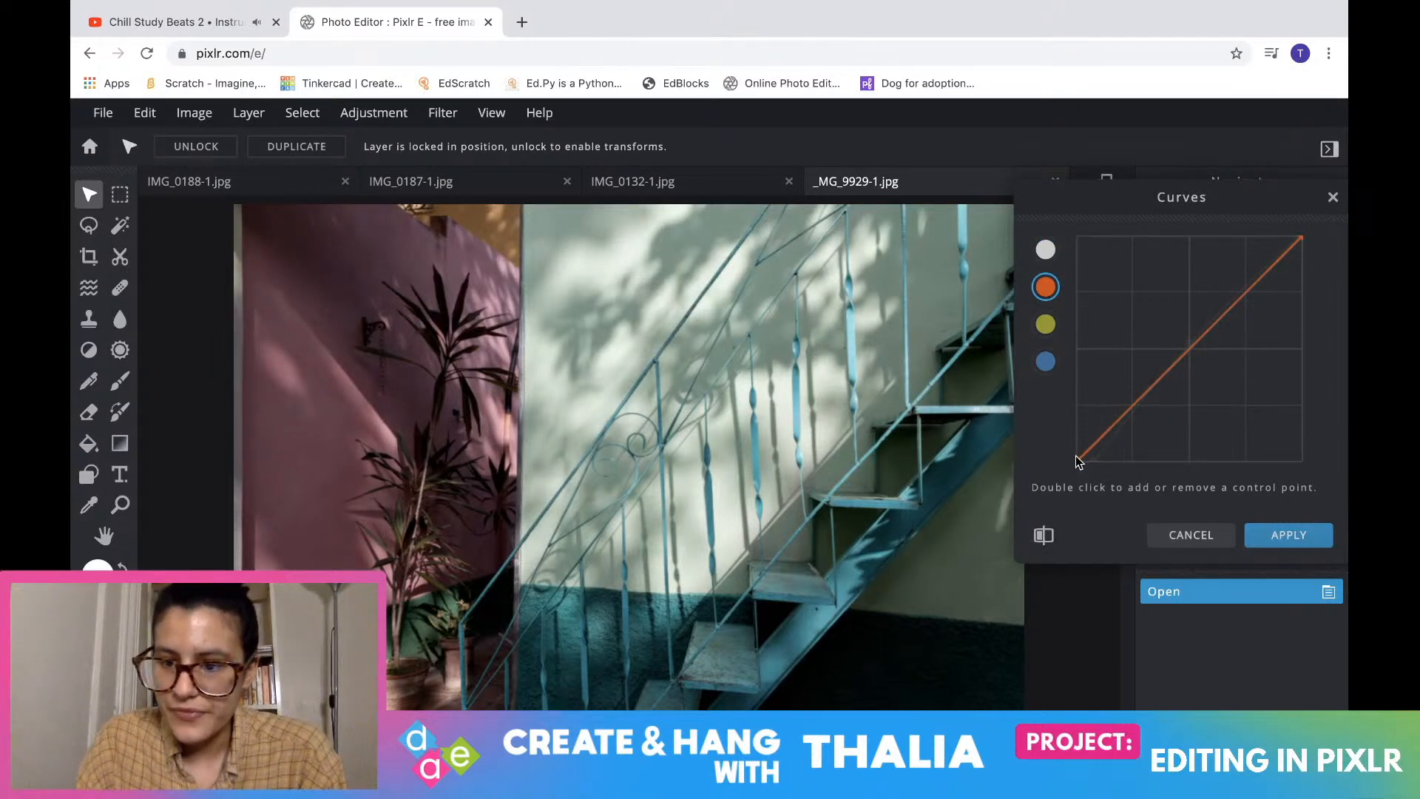
drag(1092, 464, 1108, 438)
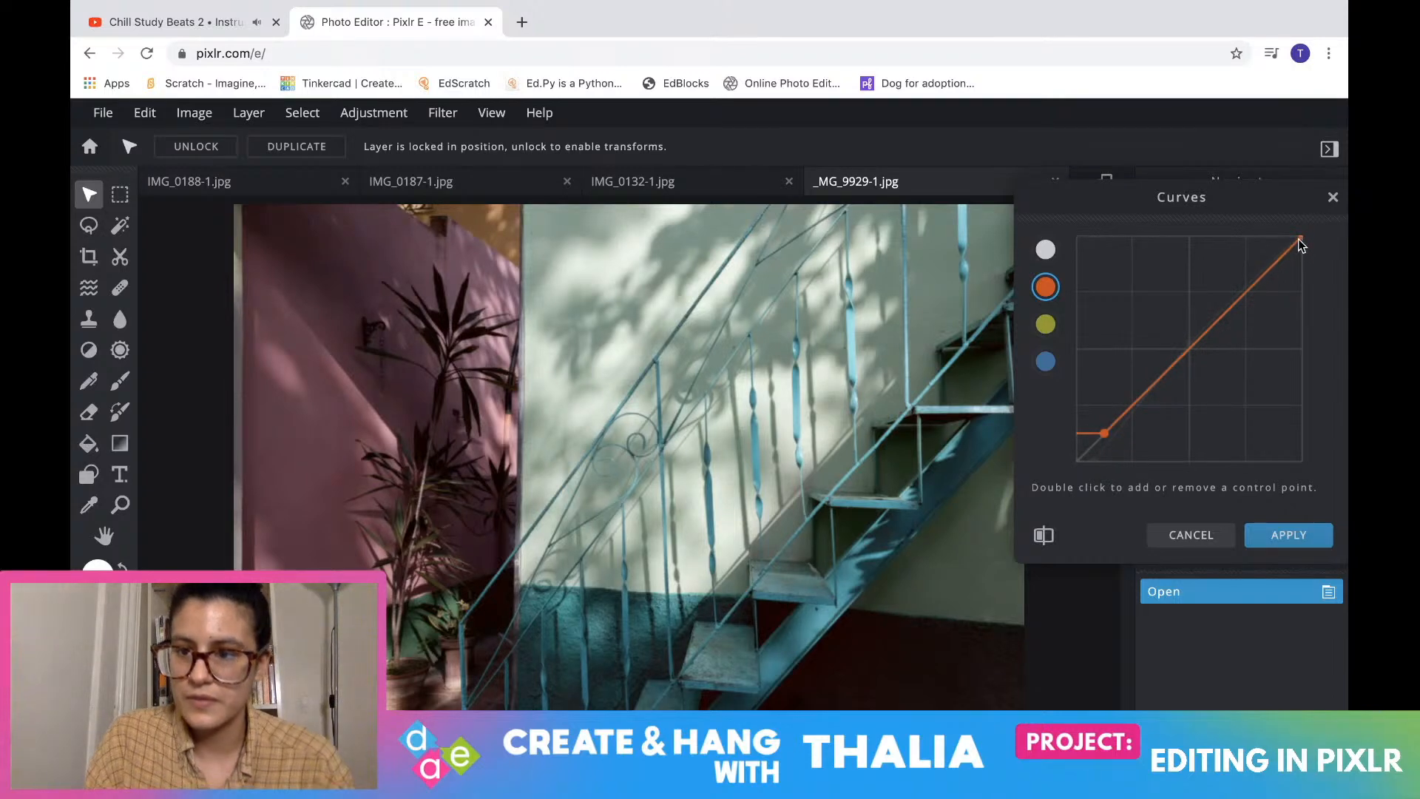
click(1046, 335)
drag(1076, 458, 1129, 470)
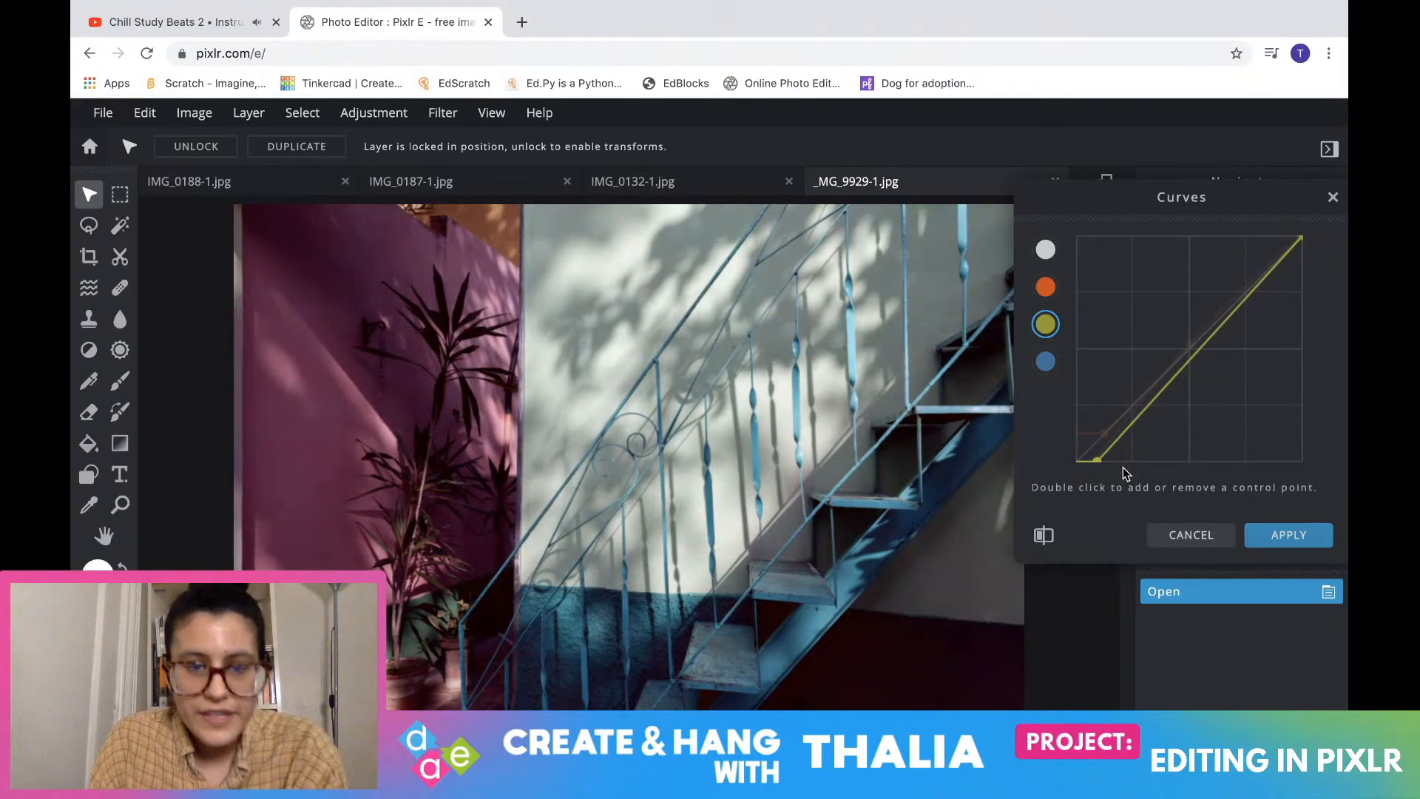
mouse_move(1099, 459)
mouse_down()
mouse_move(1138, 465)
mouse_move(1104, 446)
mouse_up()
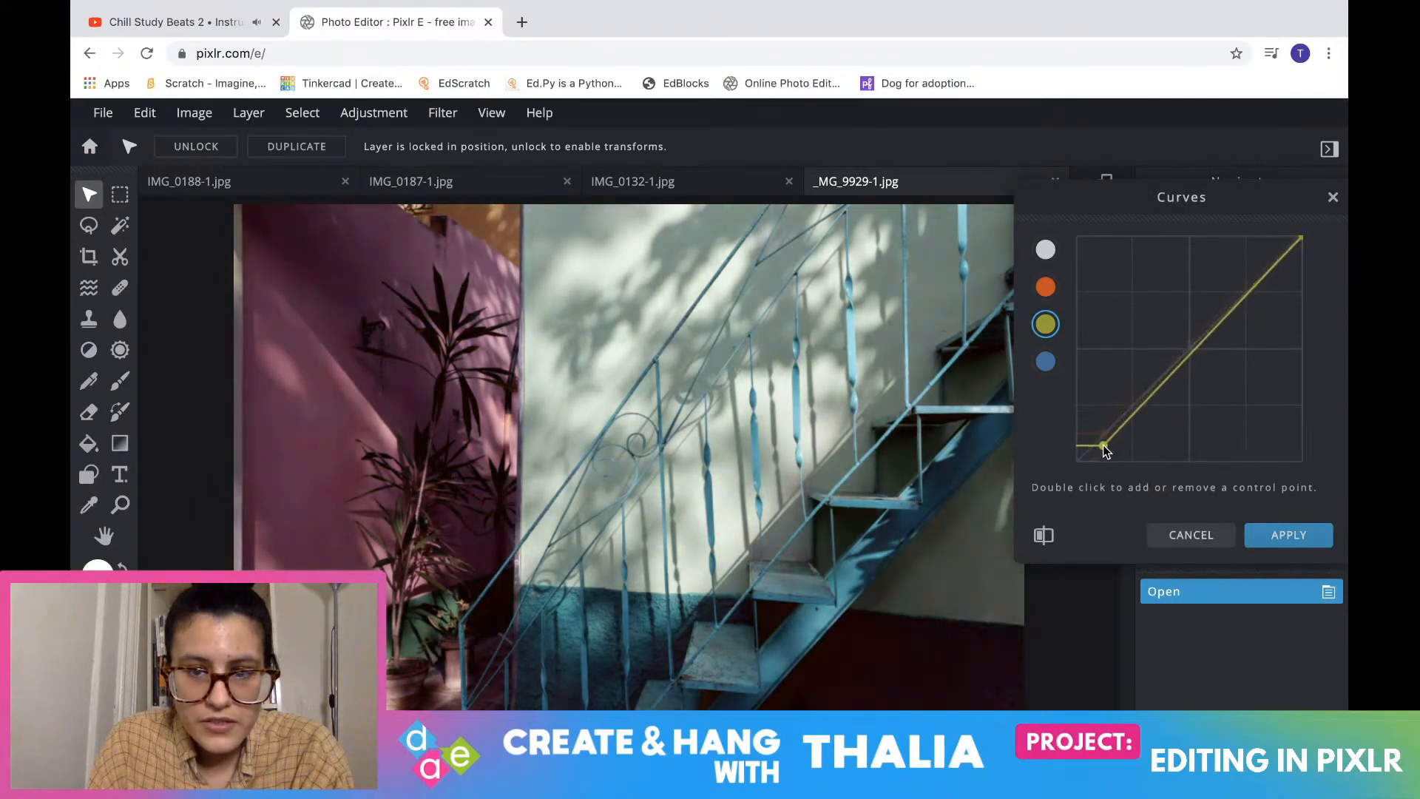
mouse_move(1302, 245)
mouse_down()
mouse_move(1304, 272)
mouse_move(1302, 246)
mouse_move(1302, 259)
mouse_up()
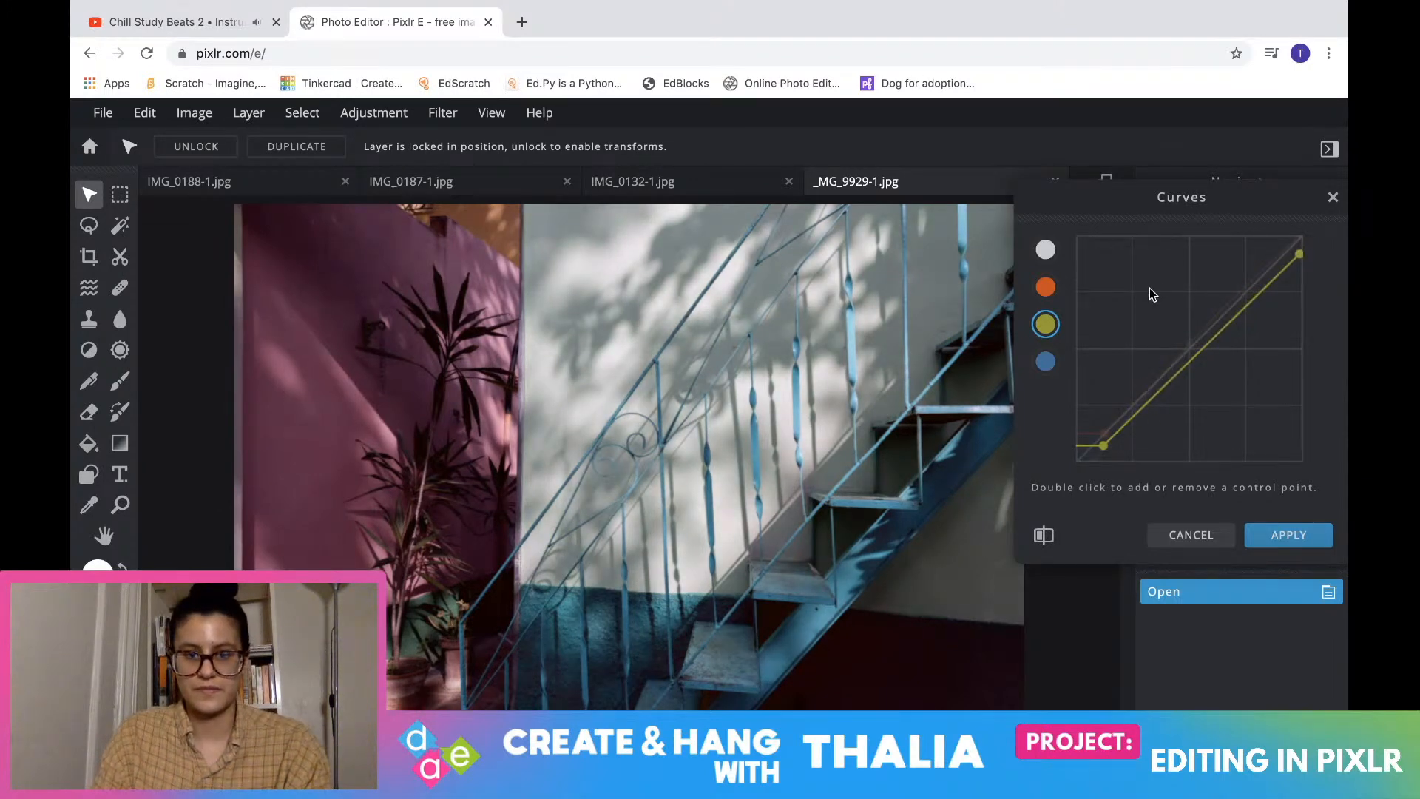
Shift the blue curve's black point slightly inward along the baseline and apply the Curves adjustment
click(1047, 361)
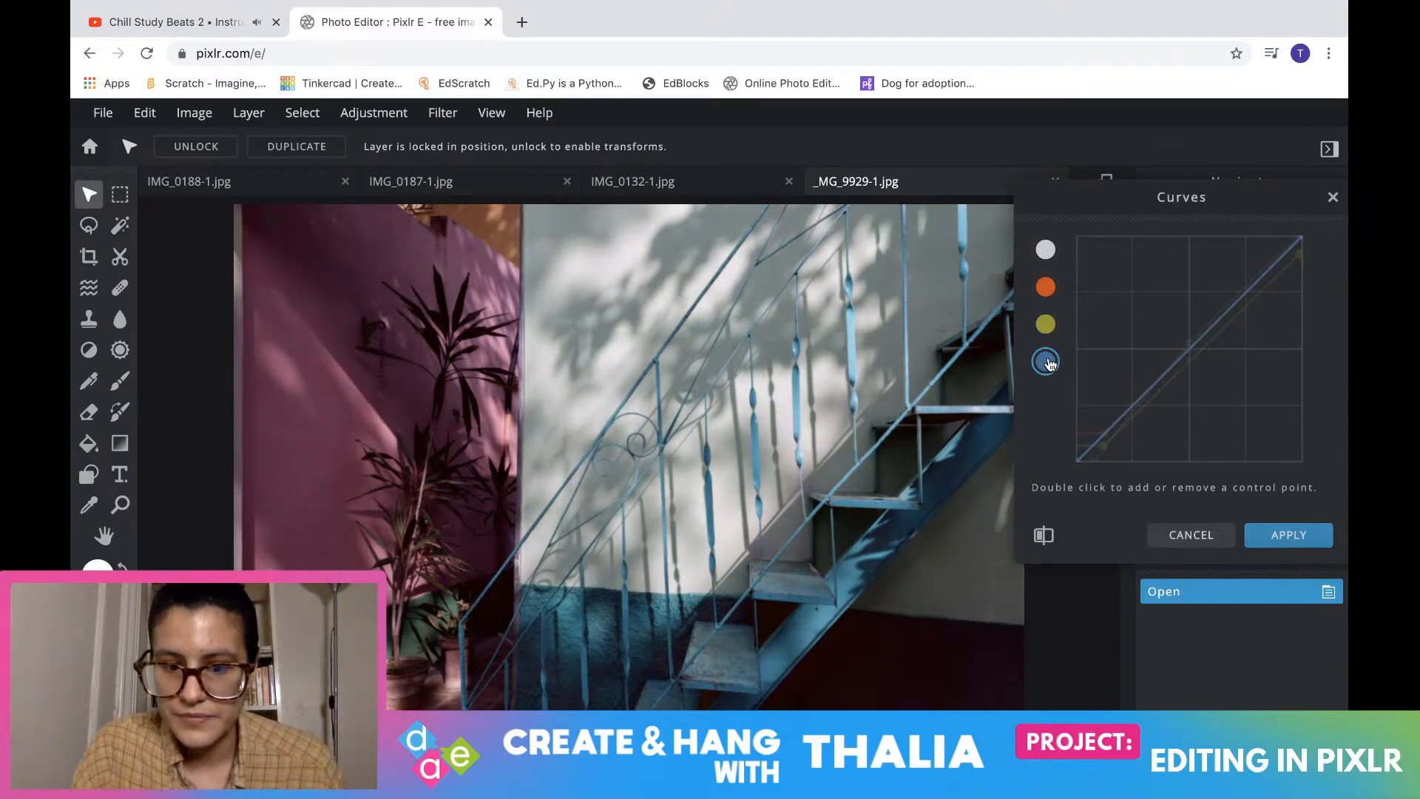
drag(1080, 460, 1088, 466)
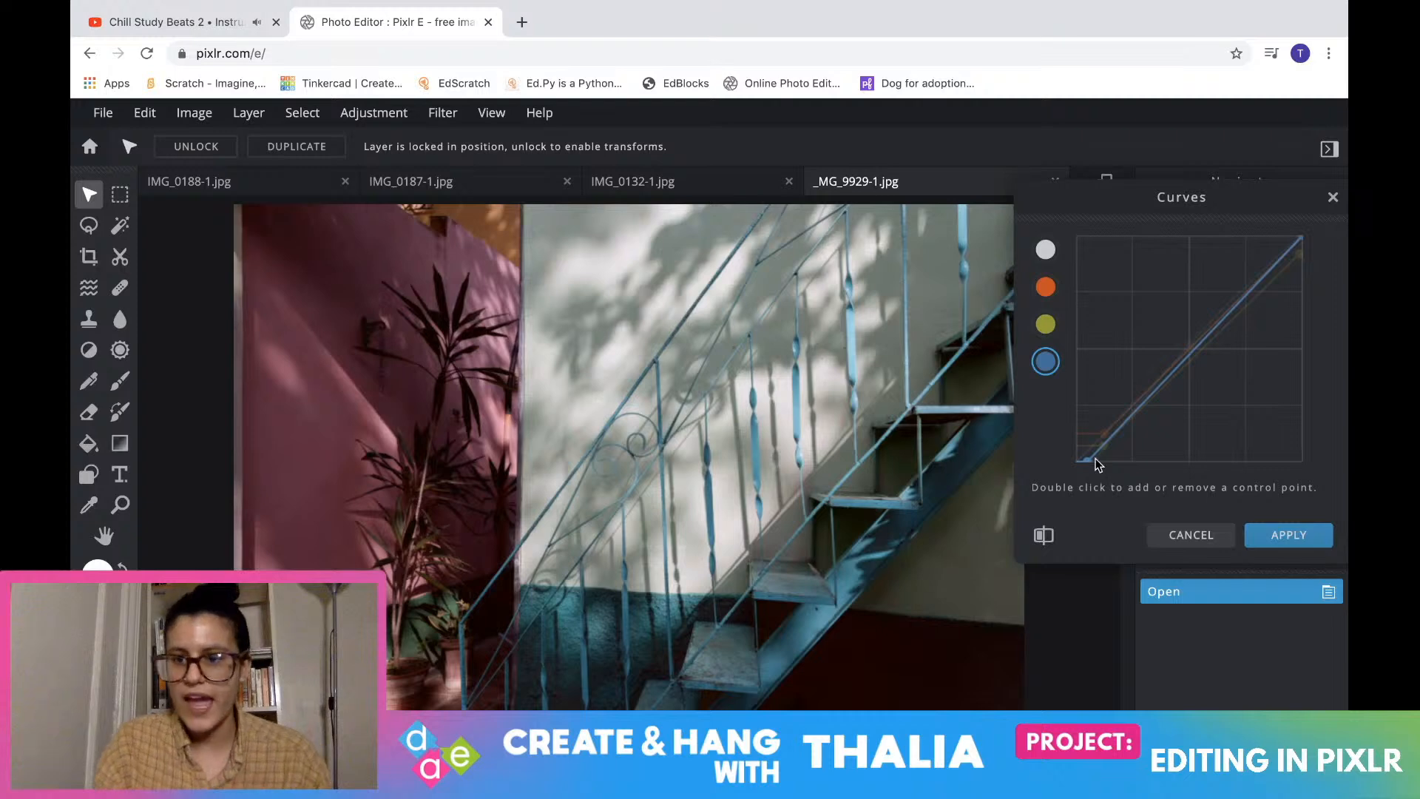
click(1295, 534)
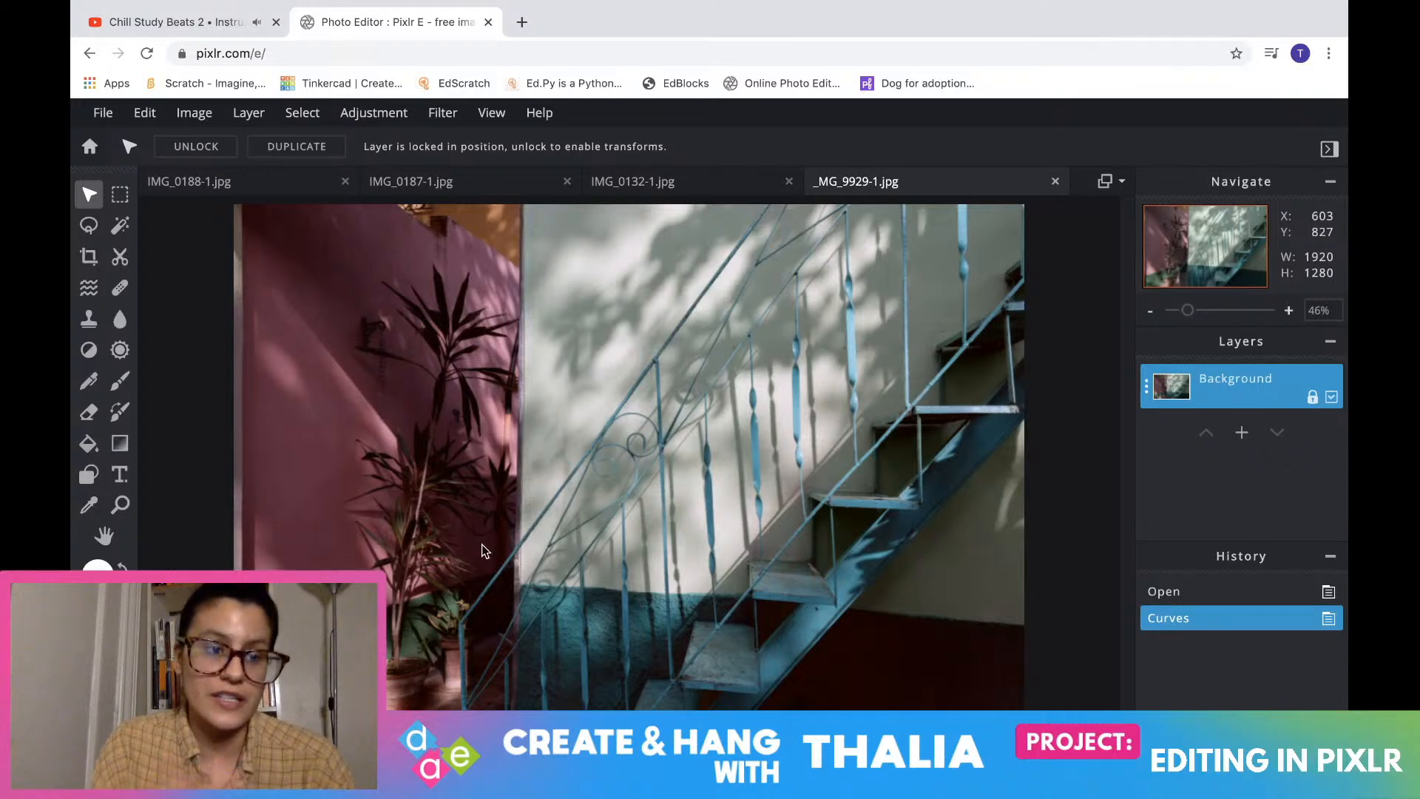
Paint a small white loop on the pink wall with the Brush tool and undo the stroke
click(121, 382)
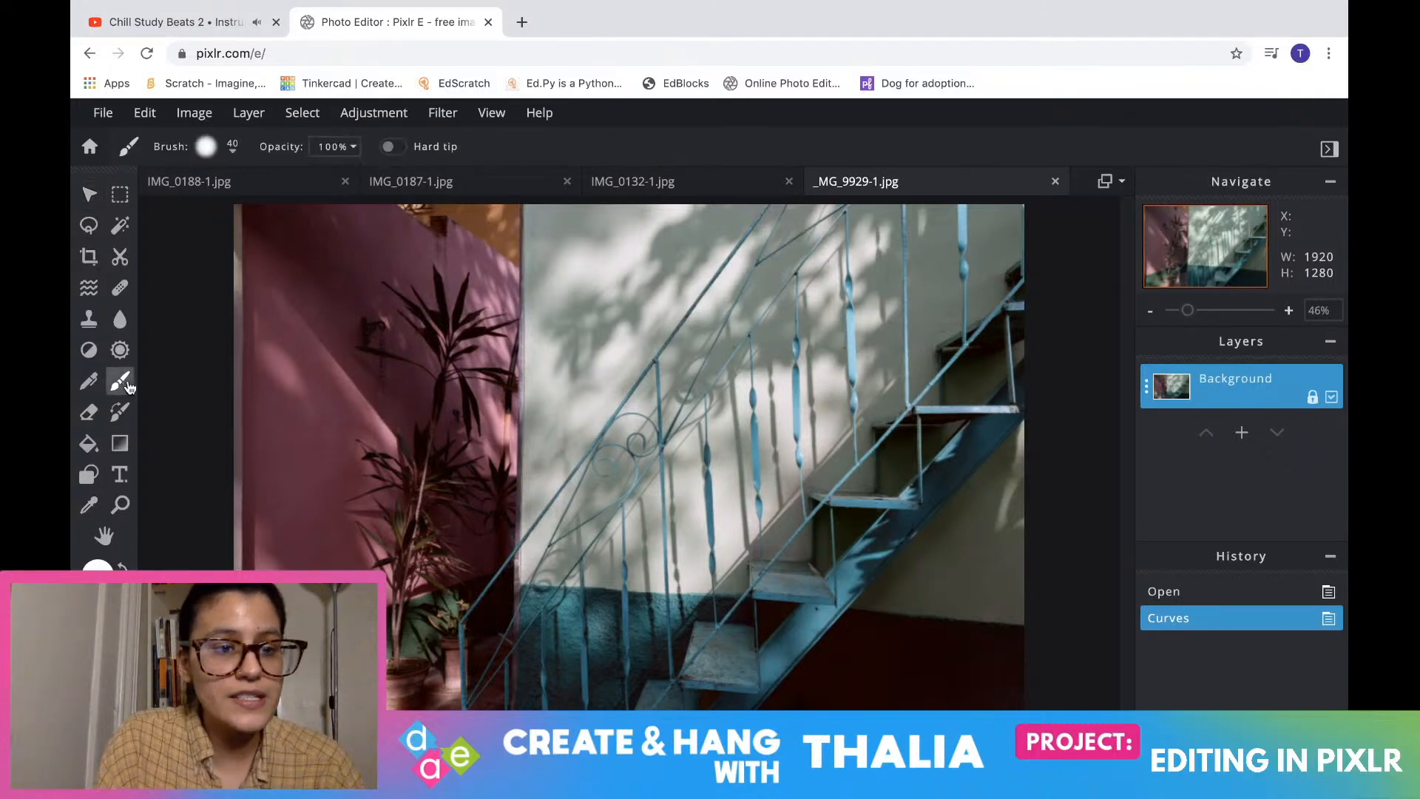
mouse_move(292, 370)
mouse_down()
mouse_move(326, 360)
mouse_move(292, 353)
mouse_up()
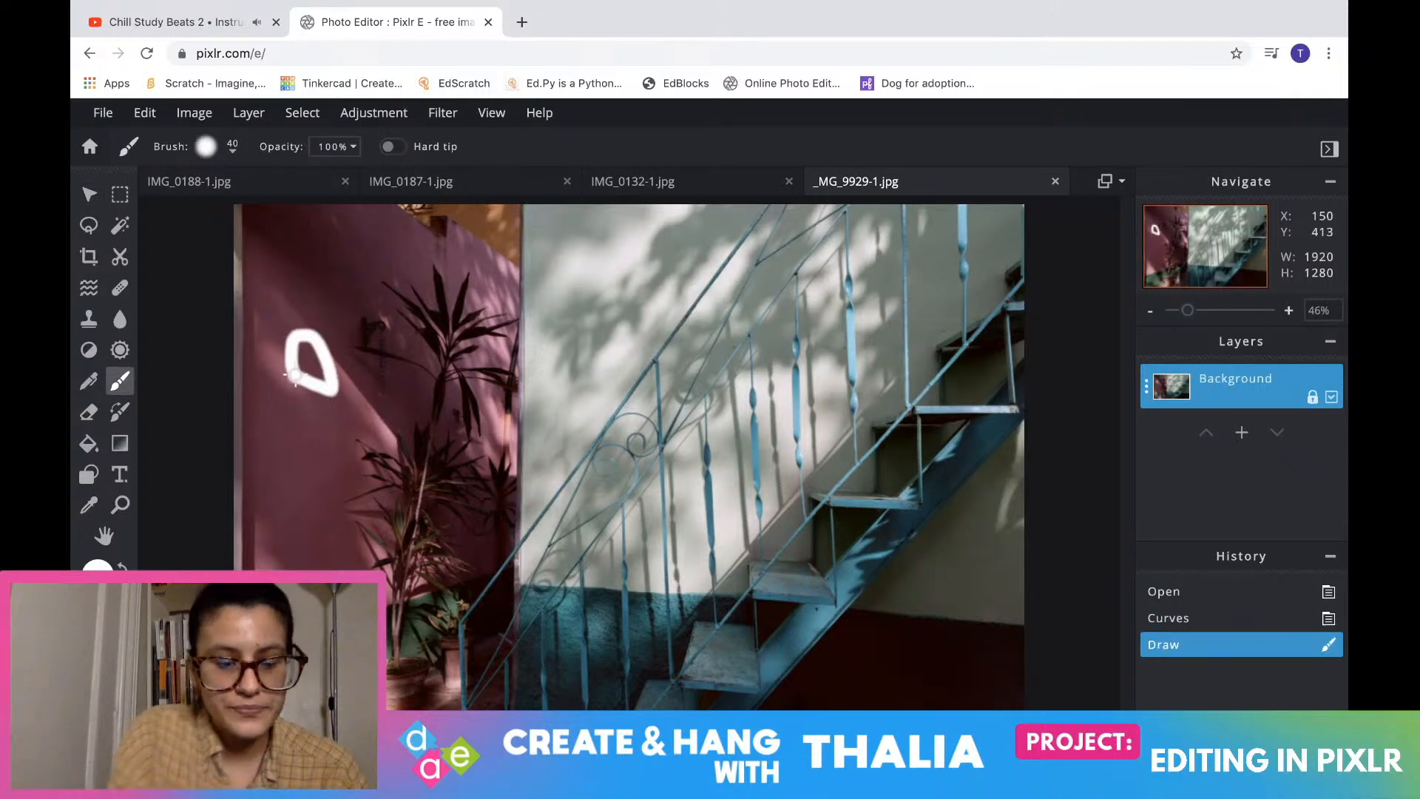
key(ctrl+z)
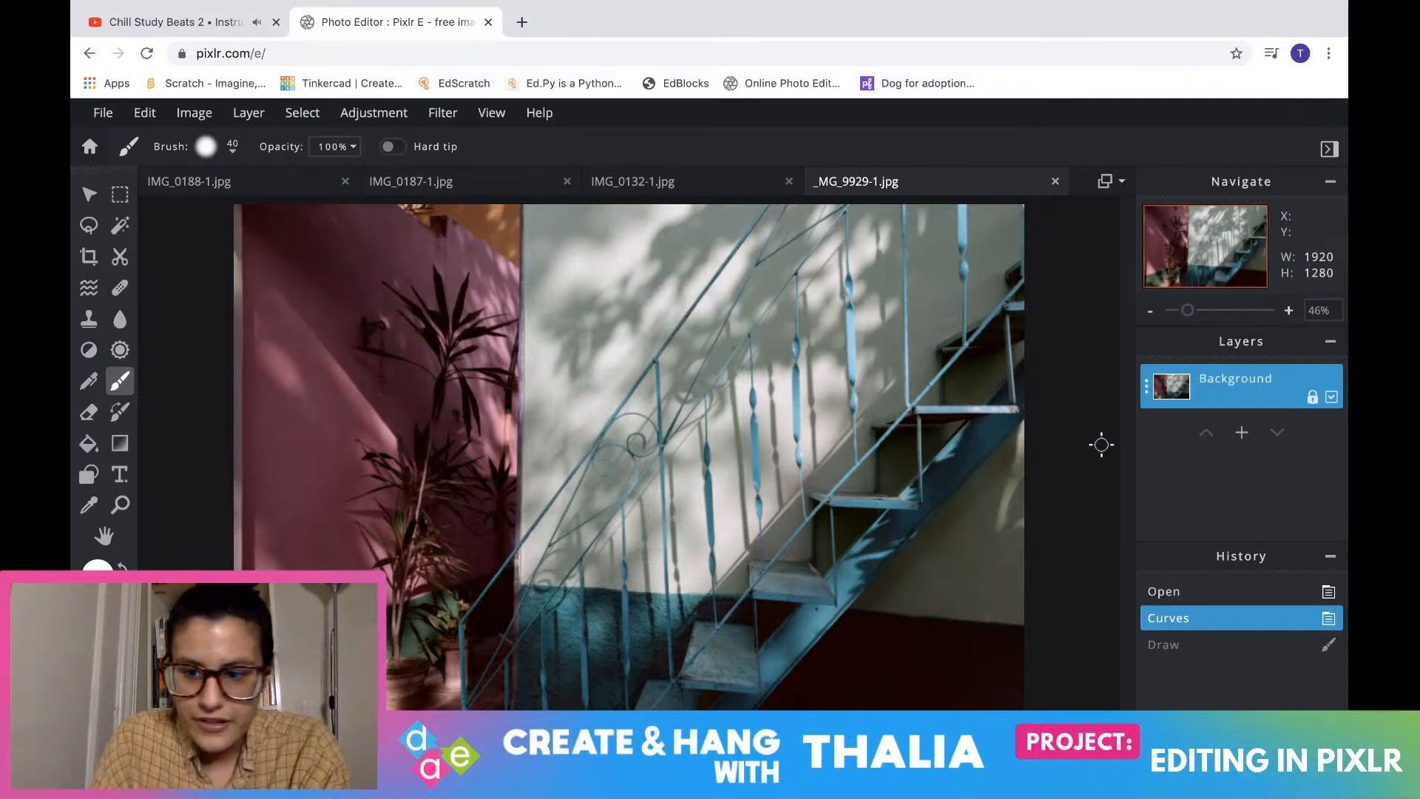
Apply the Glamour filter to the staircase photo with an adjusted amount
click(443, 112)
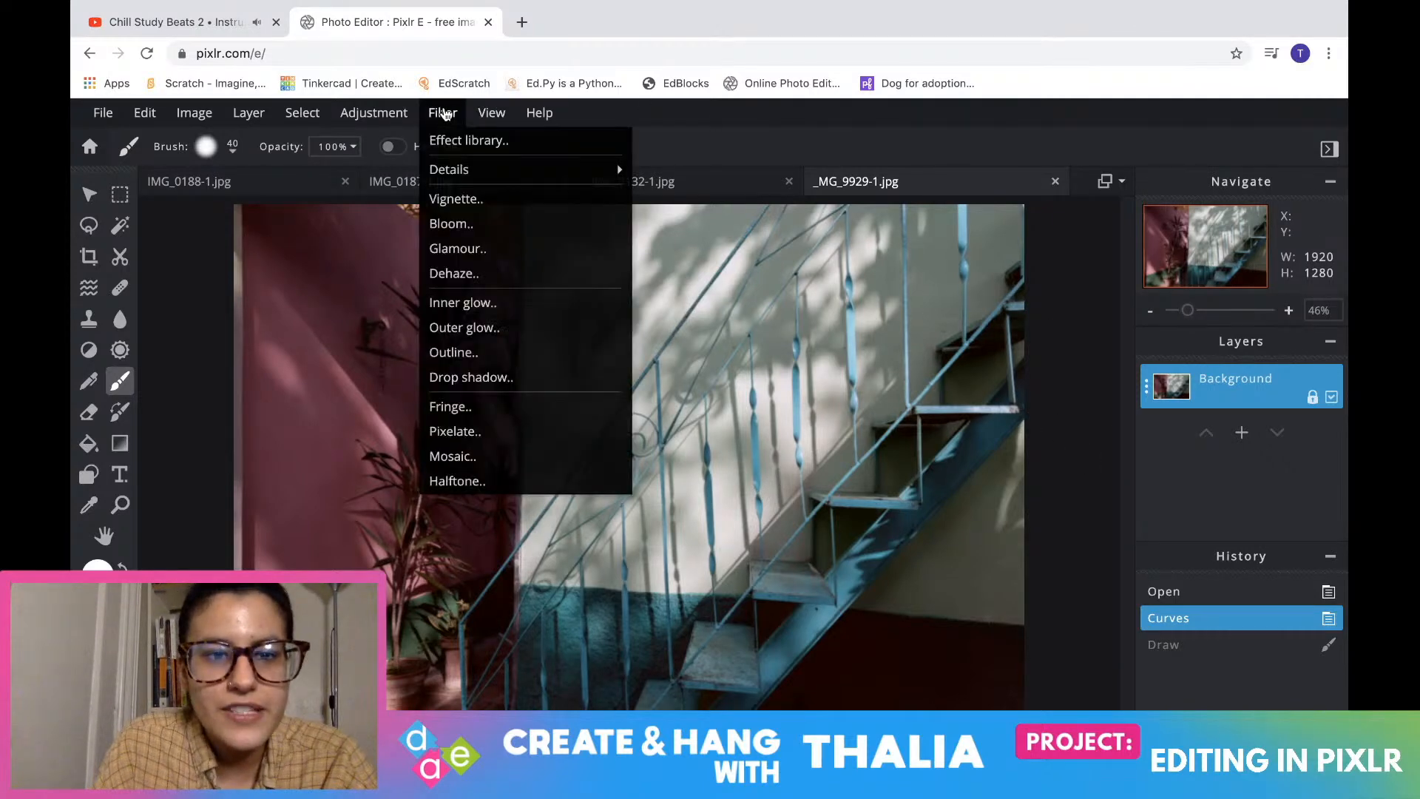
mouse_move(467, 175)
click(442, 112)
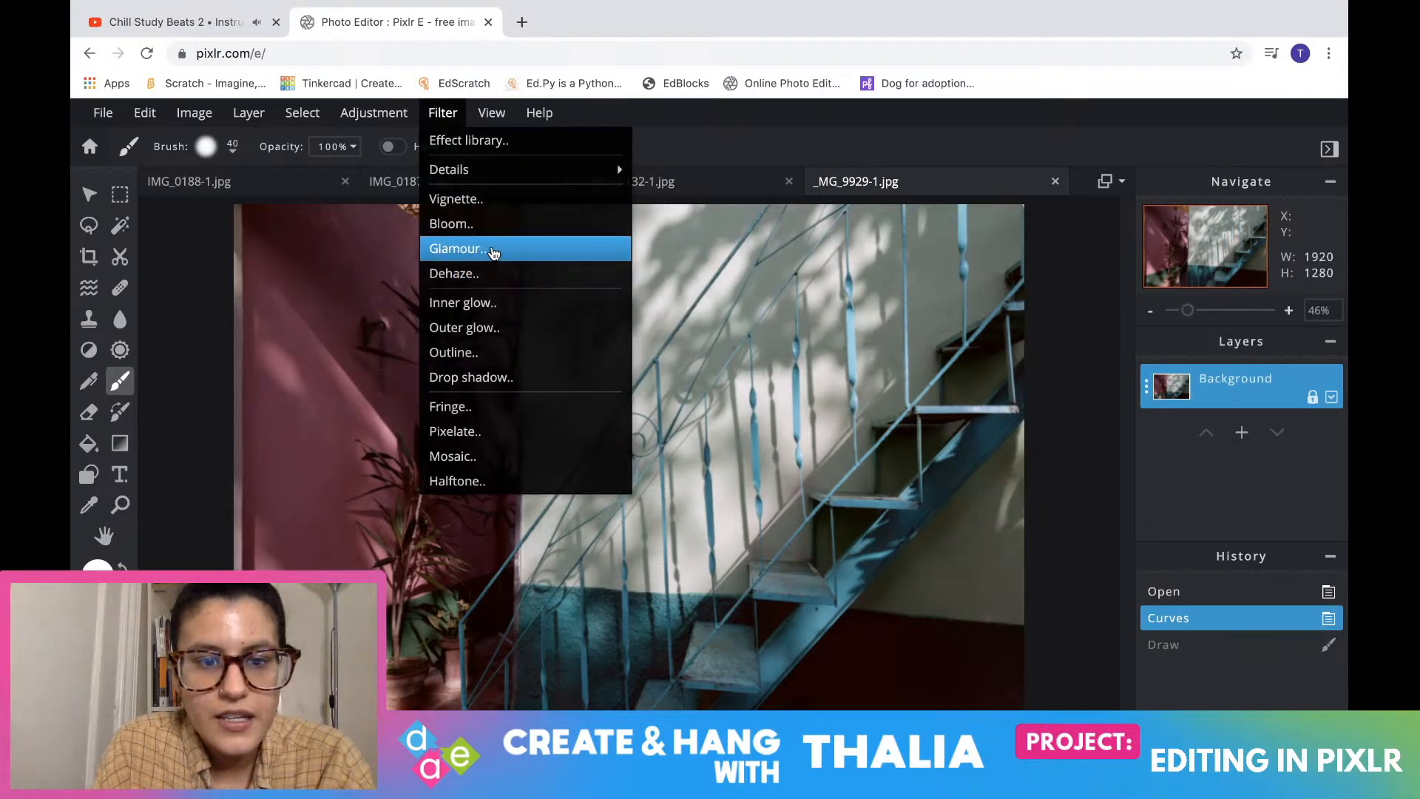
click(493, 249)
drag(983, 401, 1098, 385)
click(1265, 466)
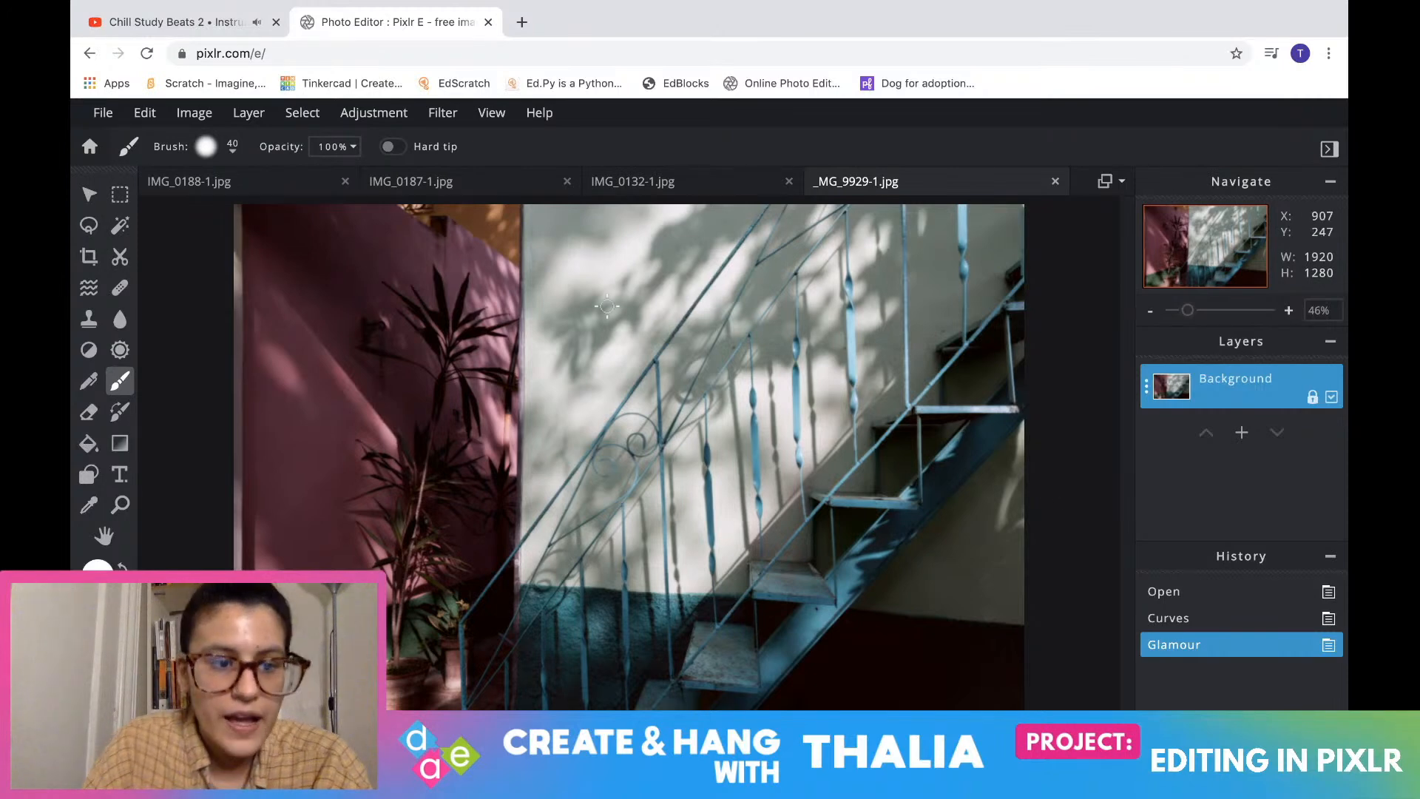
Apply Color balance to the staircase photo, raising the midtone red and setting the highlights to green 4 and blue 2
click(376, 110)
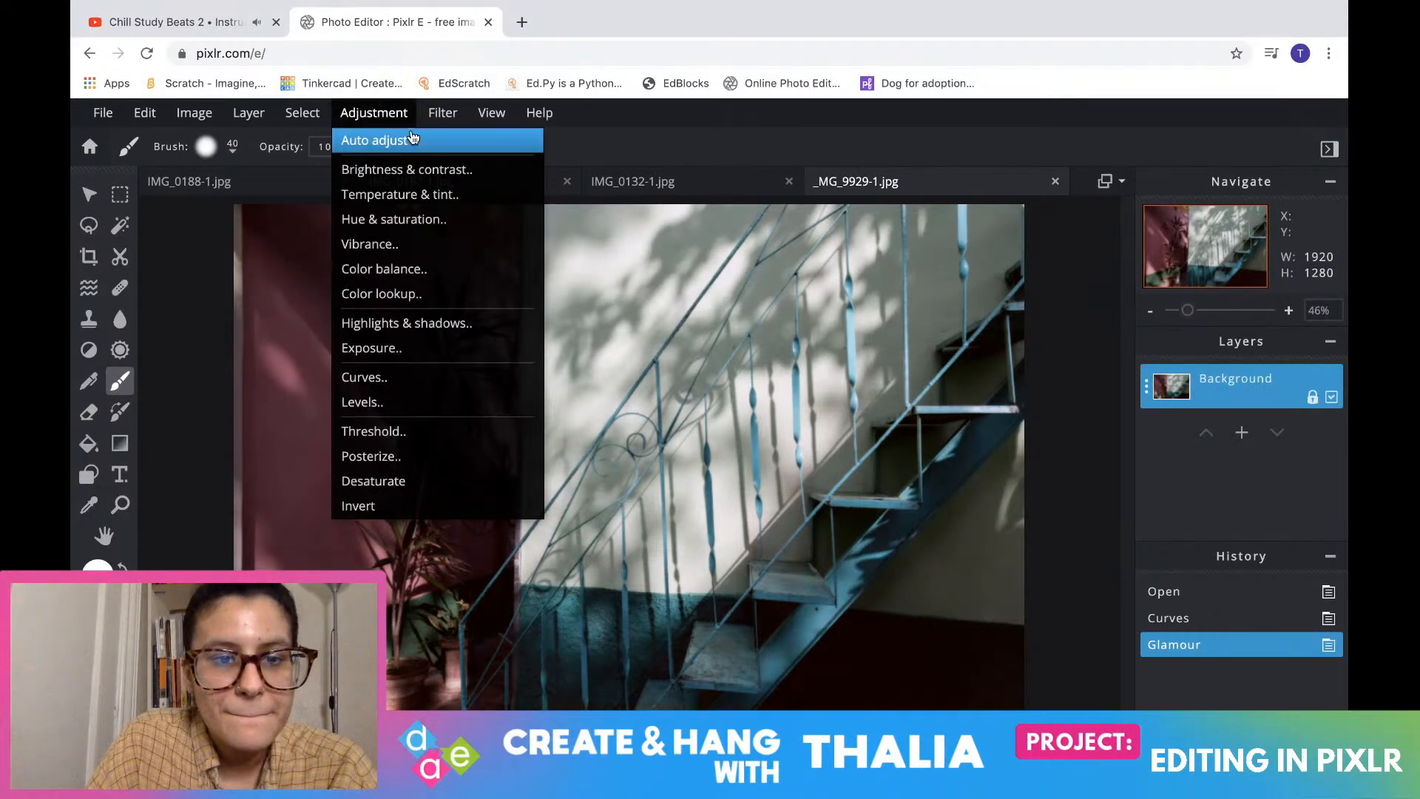
click(429, 122)
click(402, 120)
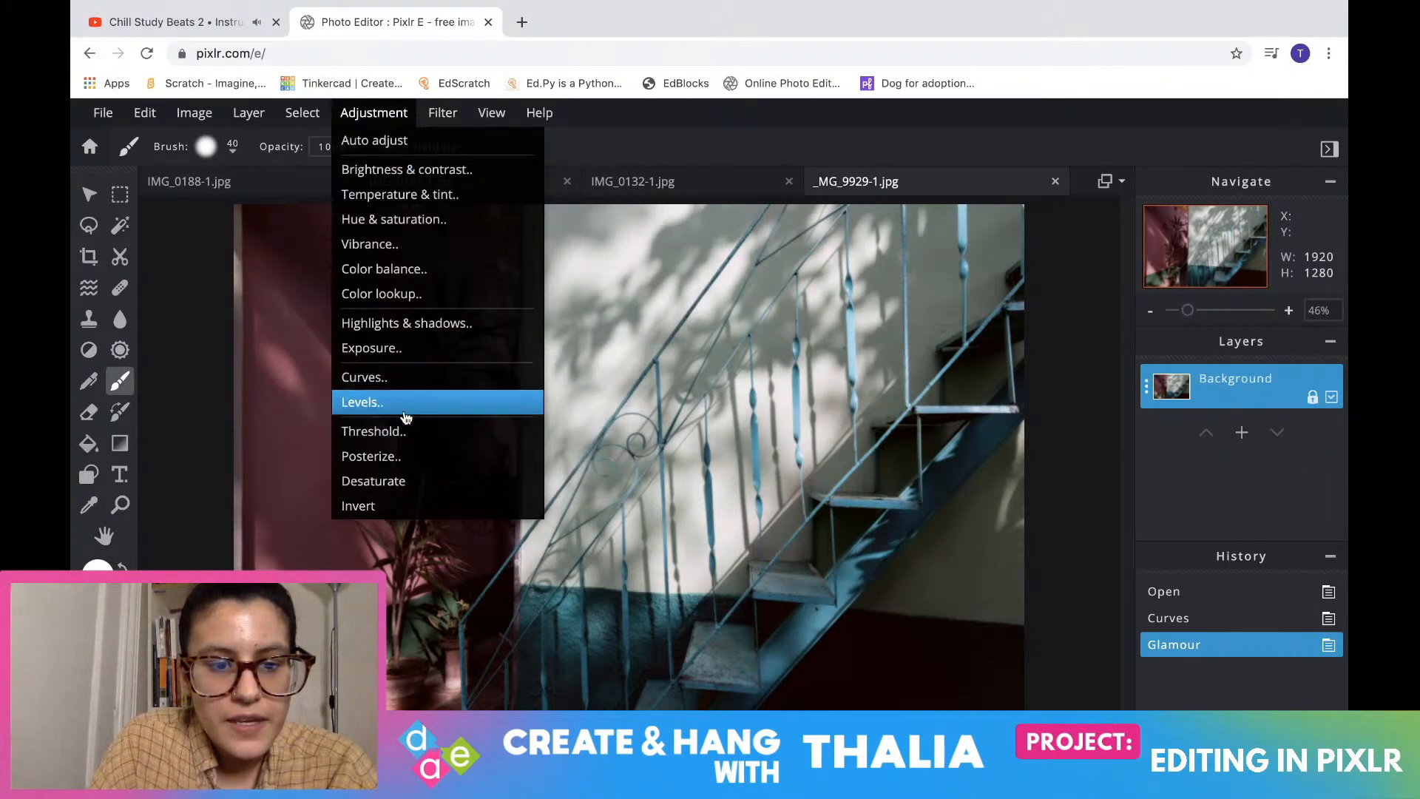
click(409, 278)
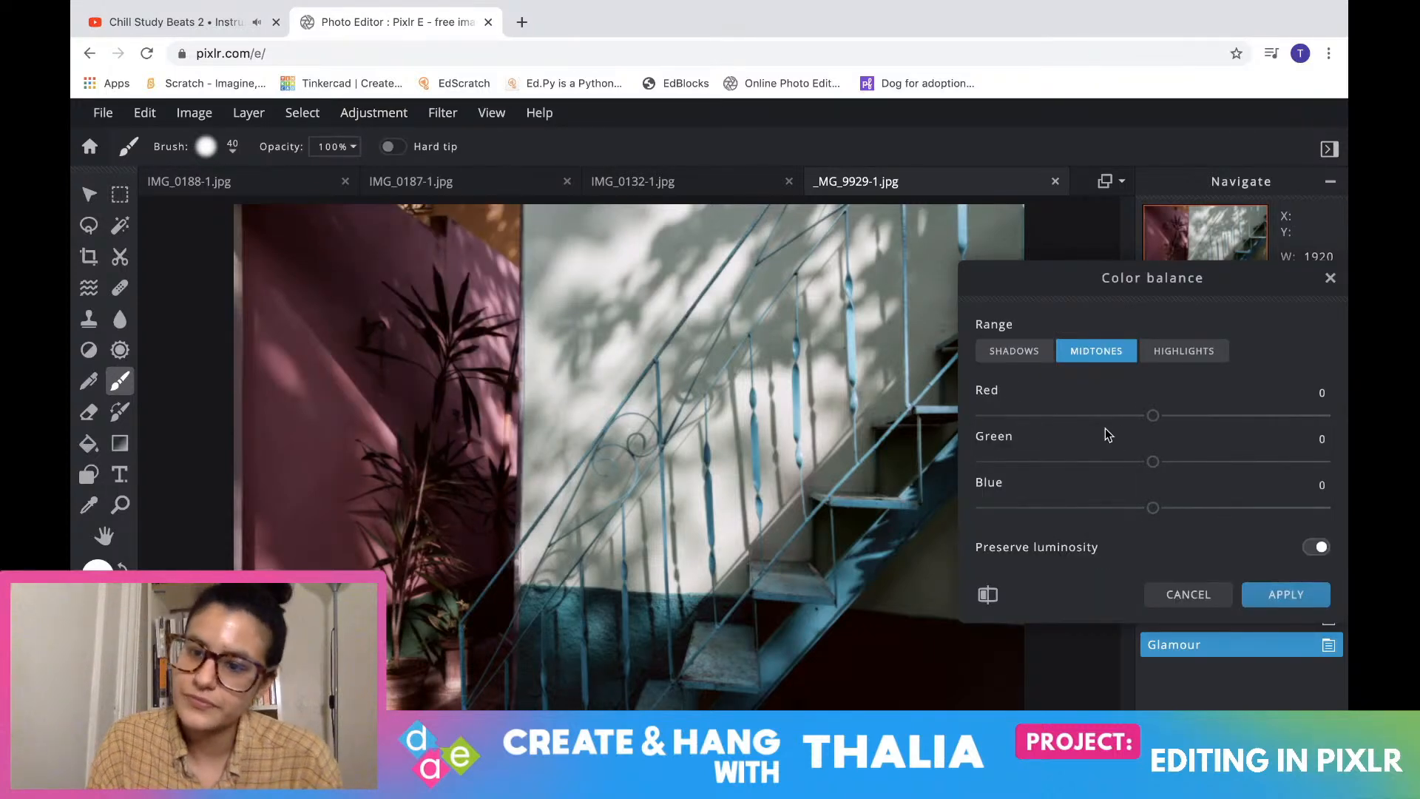
drag(1152, 415, 1158, 425)
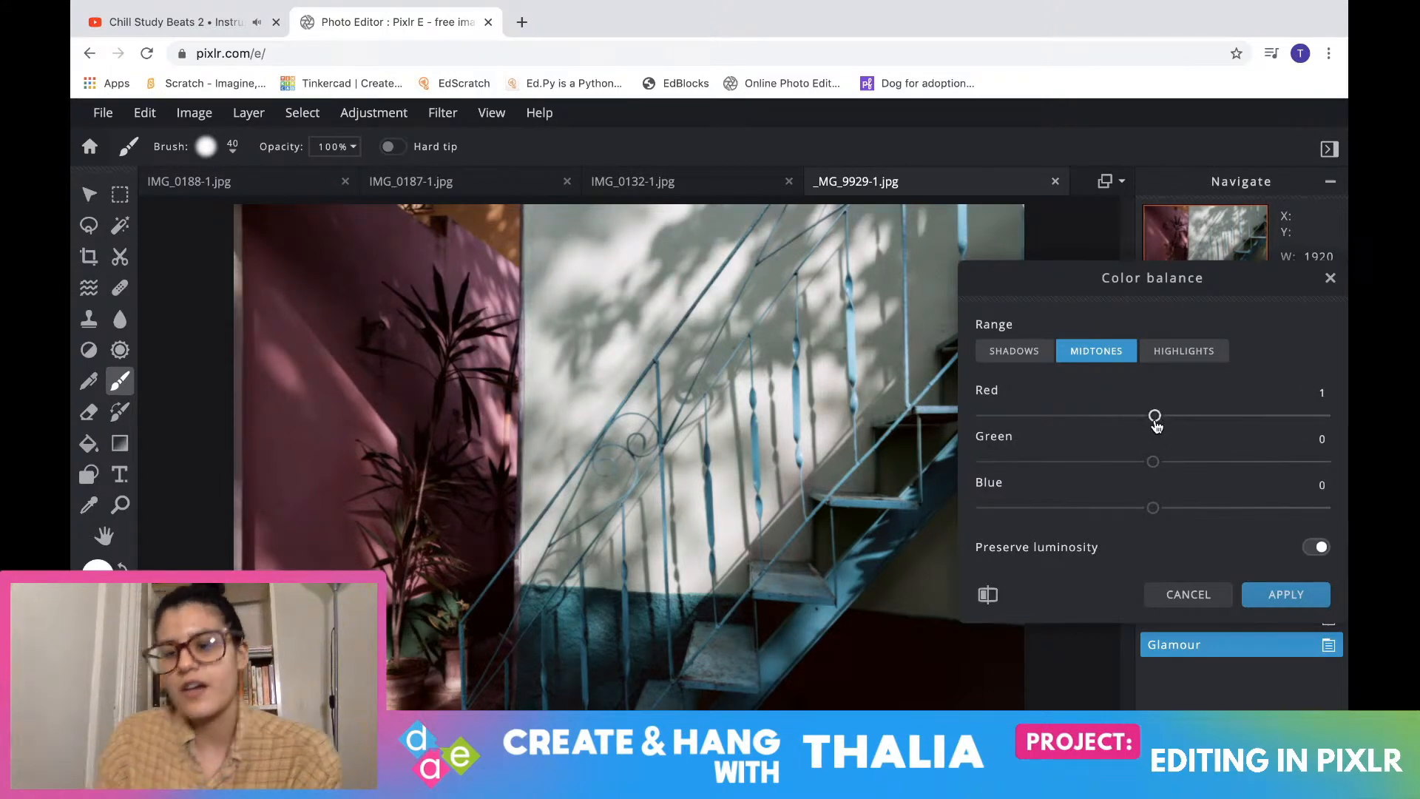
drag(1156, 419, 1164, 416)
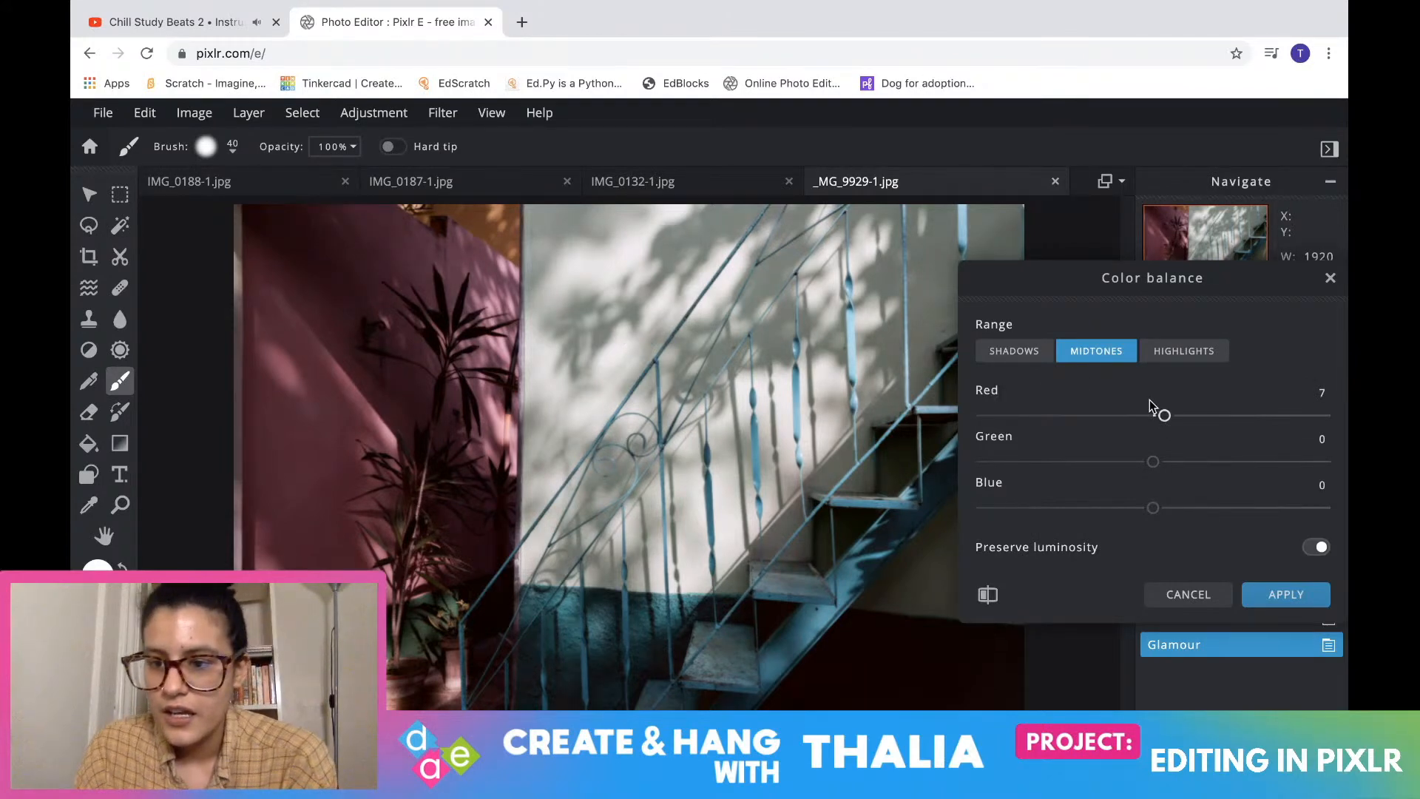
drag(1165, 417, 1215, 429)
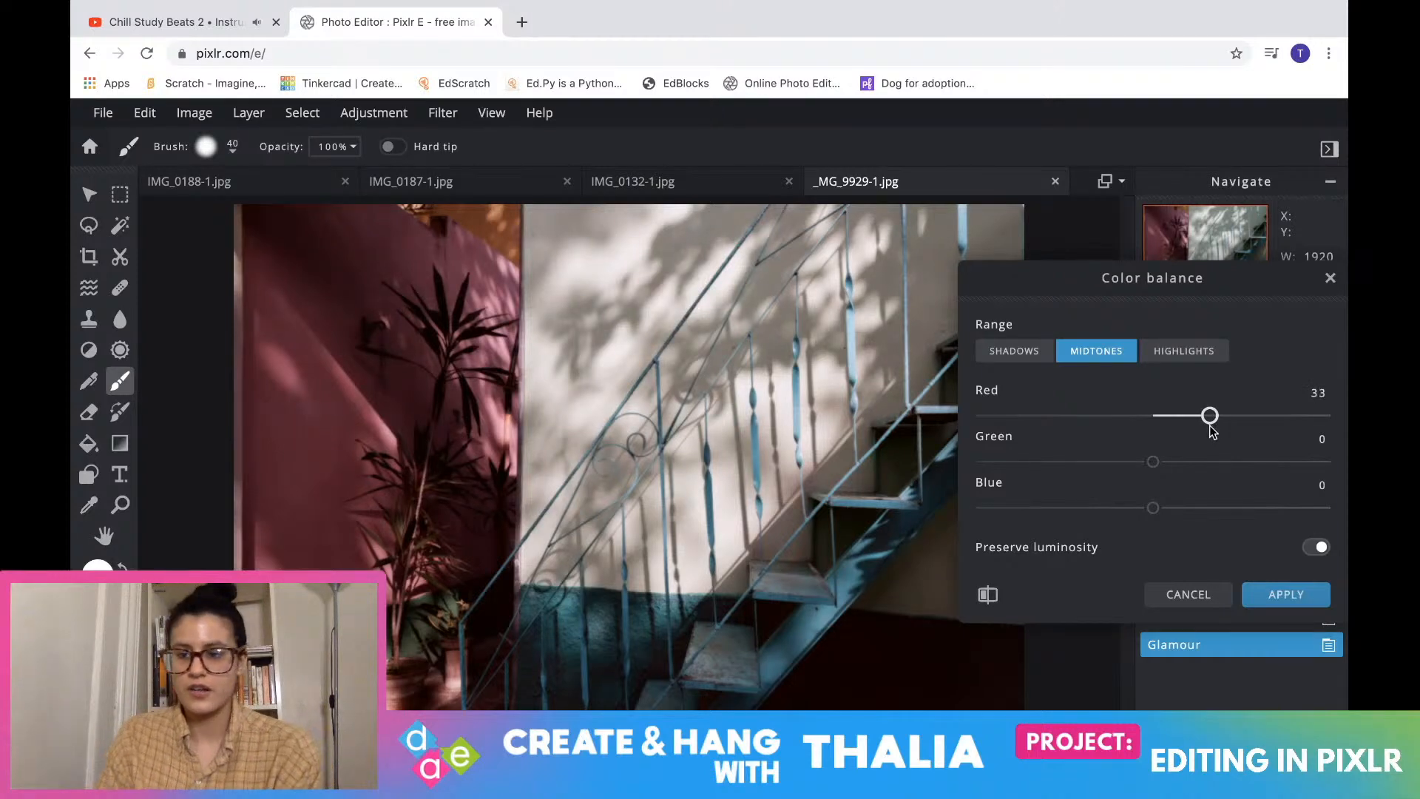
drag(1194, 415, 1158, 516)
click(1182, 351)
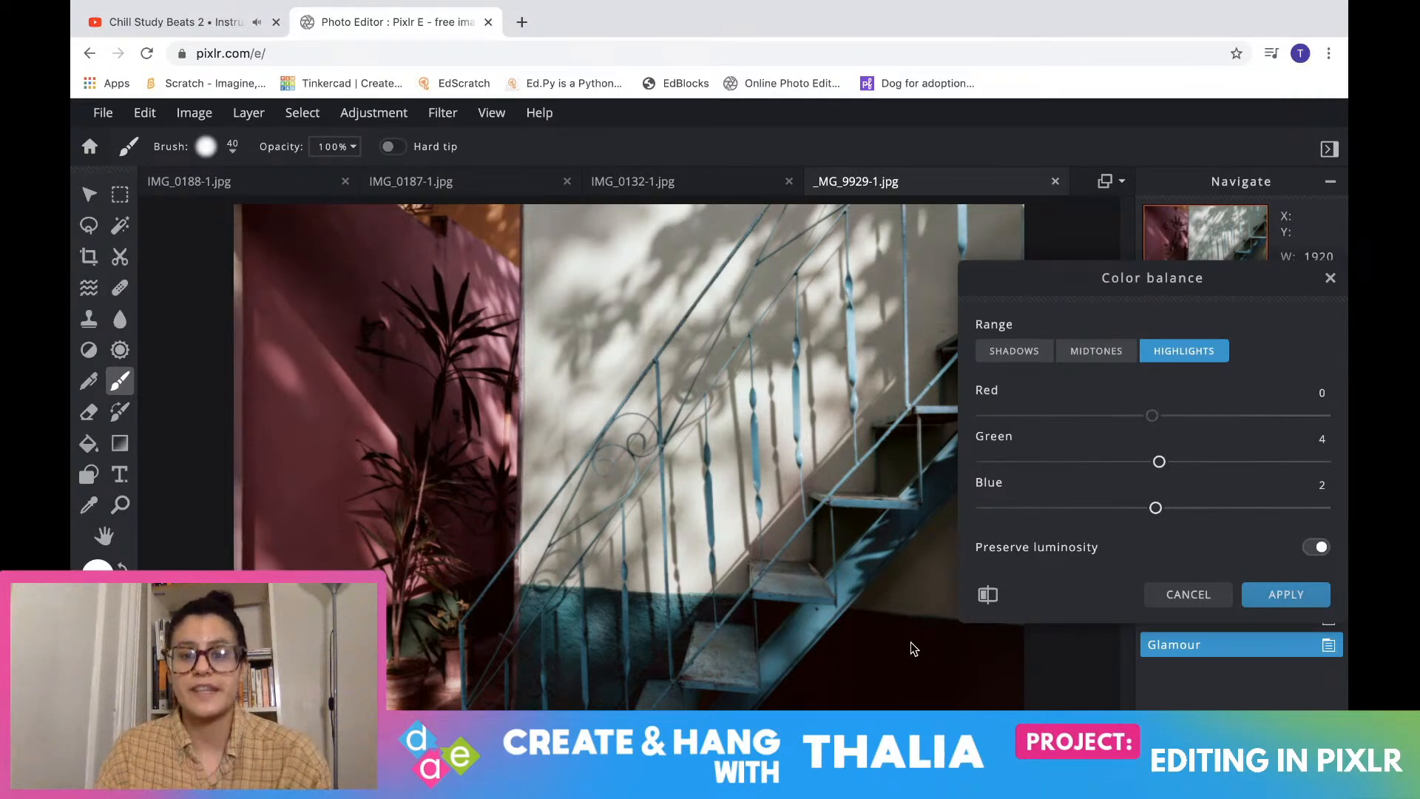
click(1310, 600)
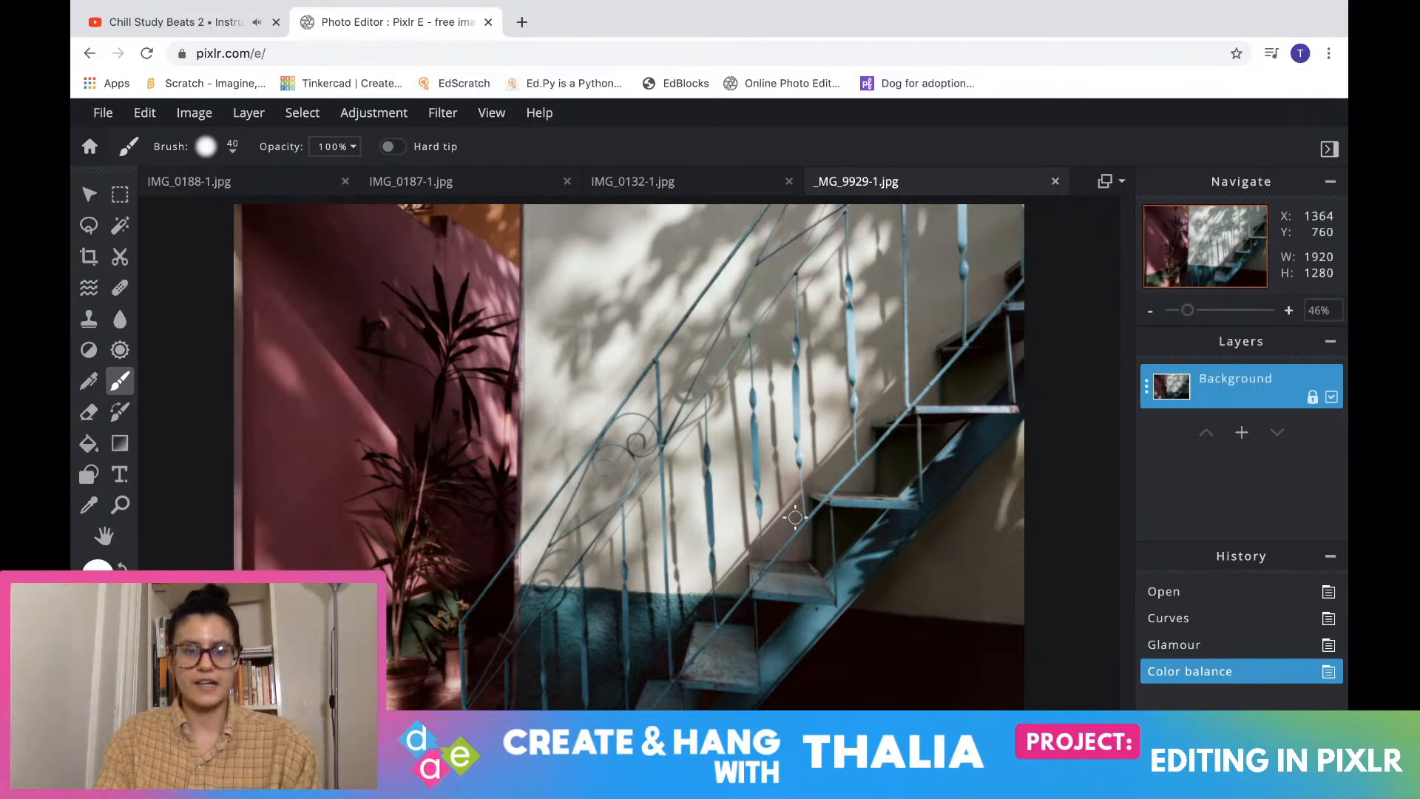
Download the staircase photo as _MG_9929-1 in JPG format at high, 90% quality, and close the save dialog
click(106, 113)
click(142, 272)
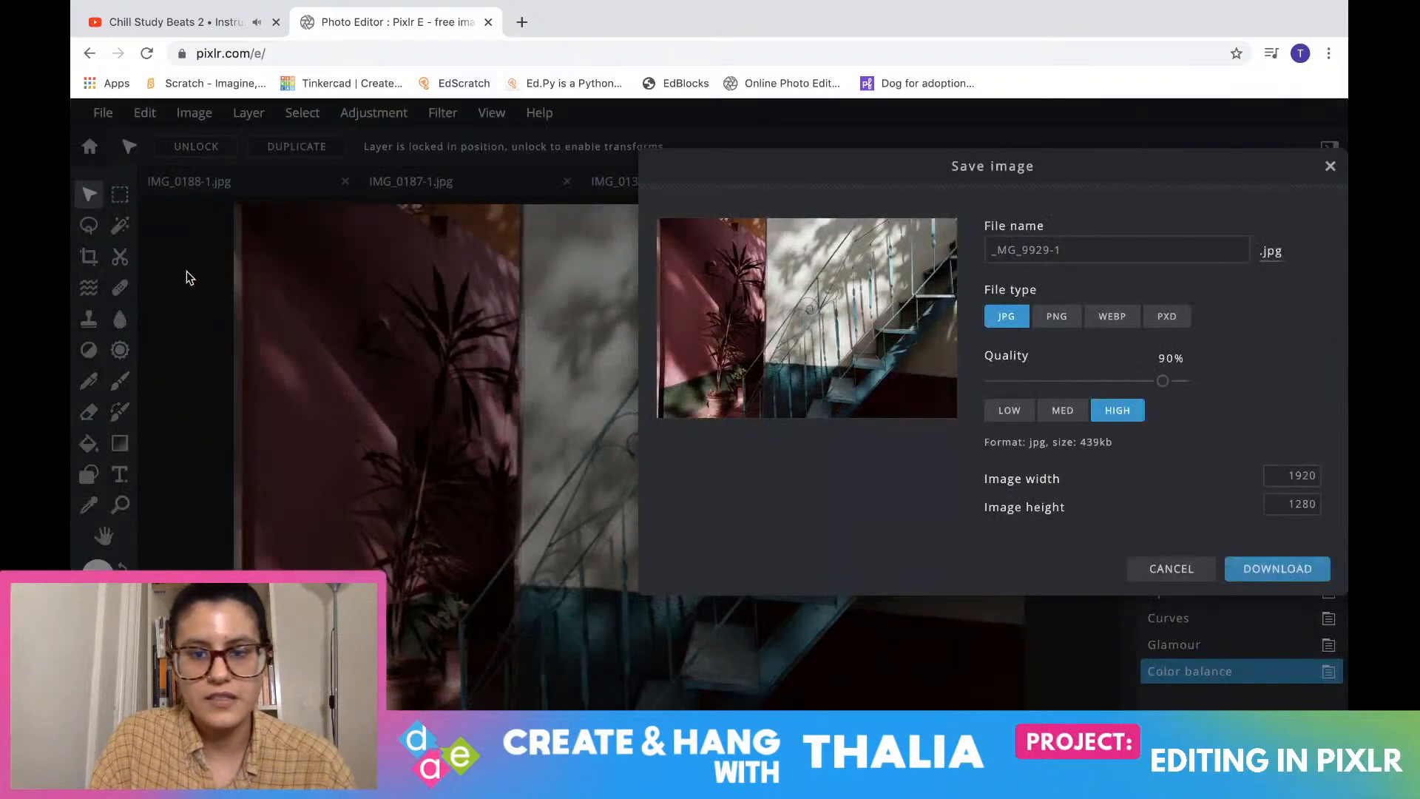
click(1264, 571)
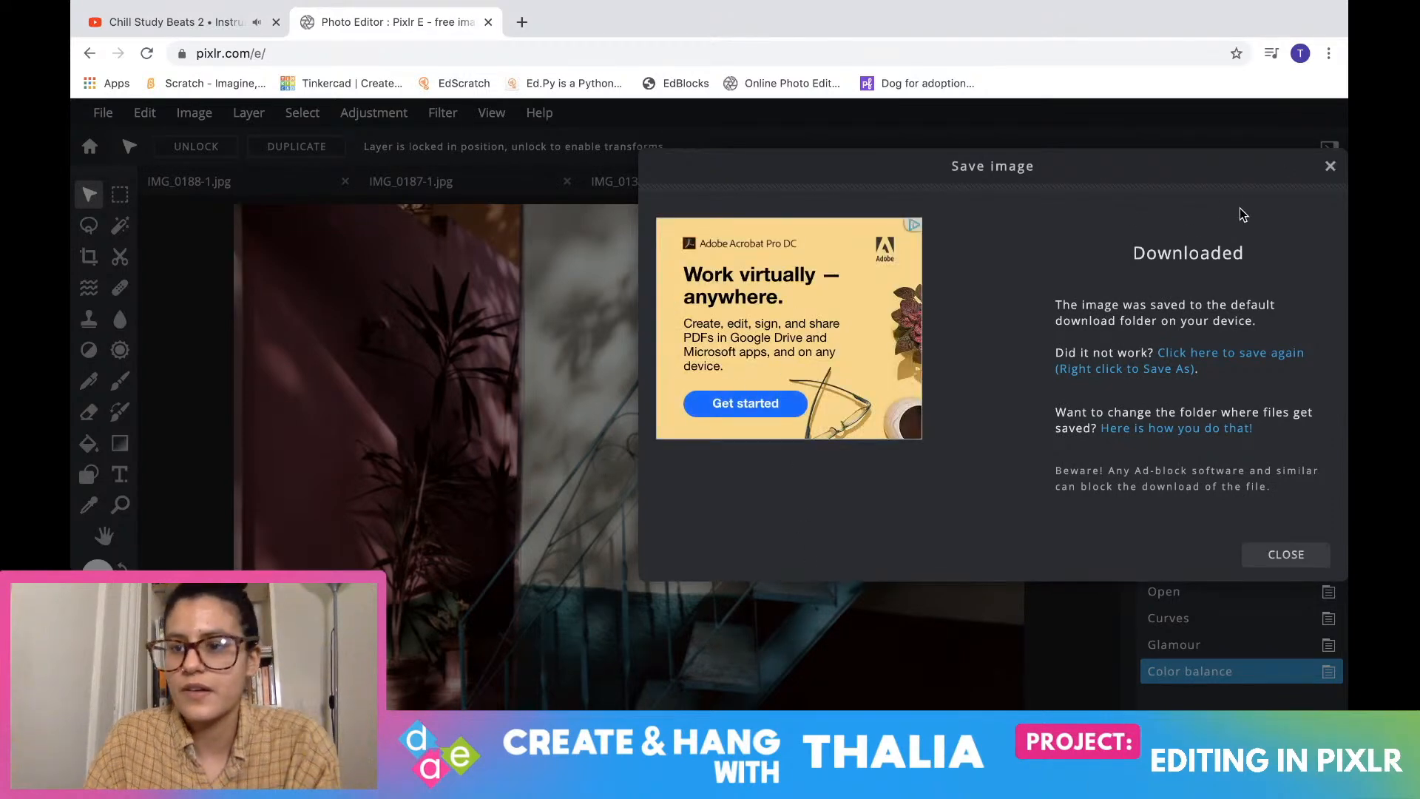
click(1331, 166)
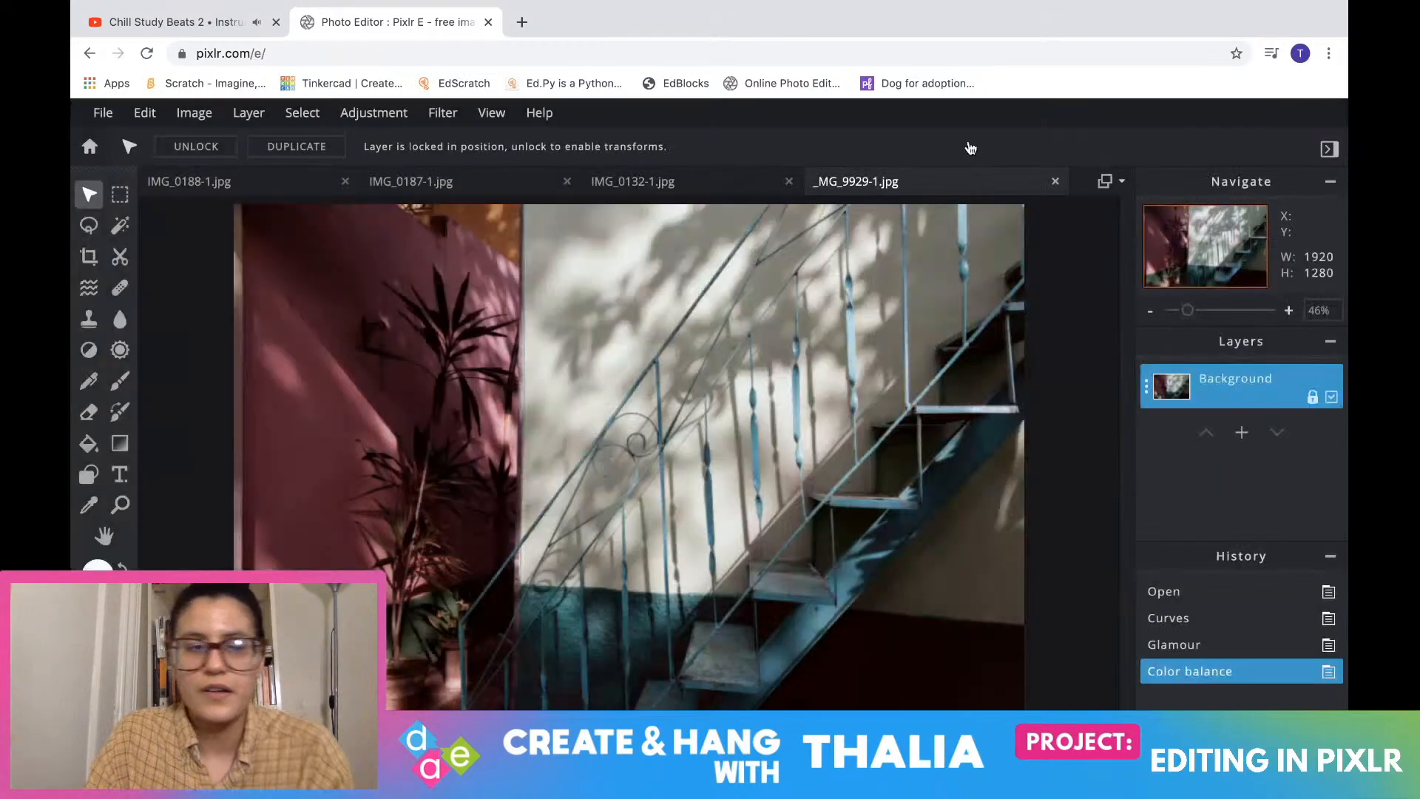
Open the palm beach photo _MG_0464-1.jpg from the UnEdit folder, pre-resized to Full HD at 1280 x 1920
click(105, 118)
click(138, 163)
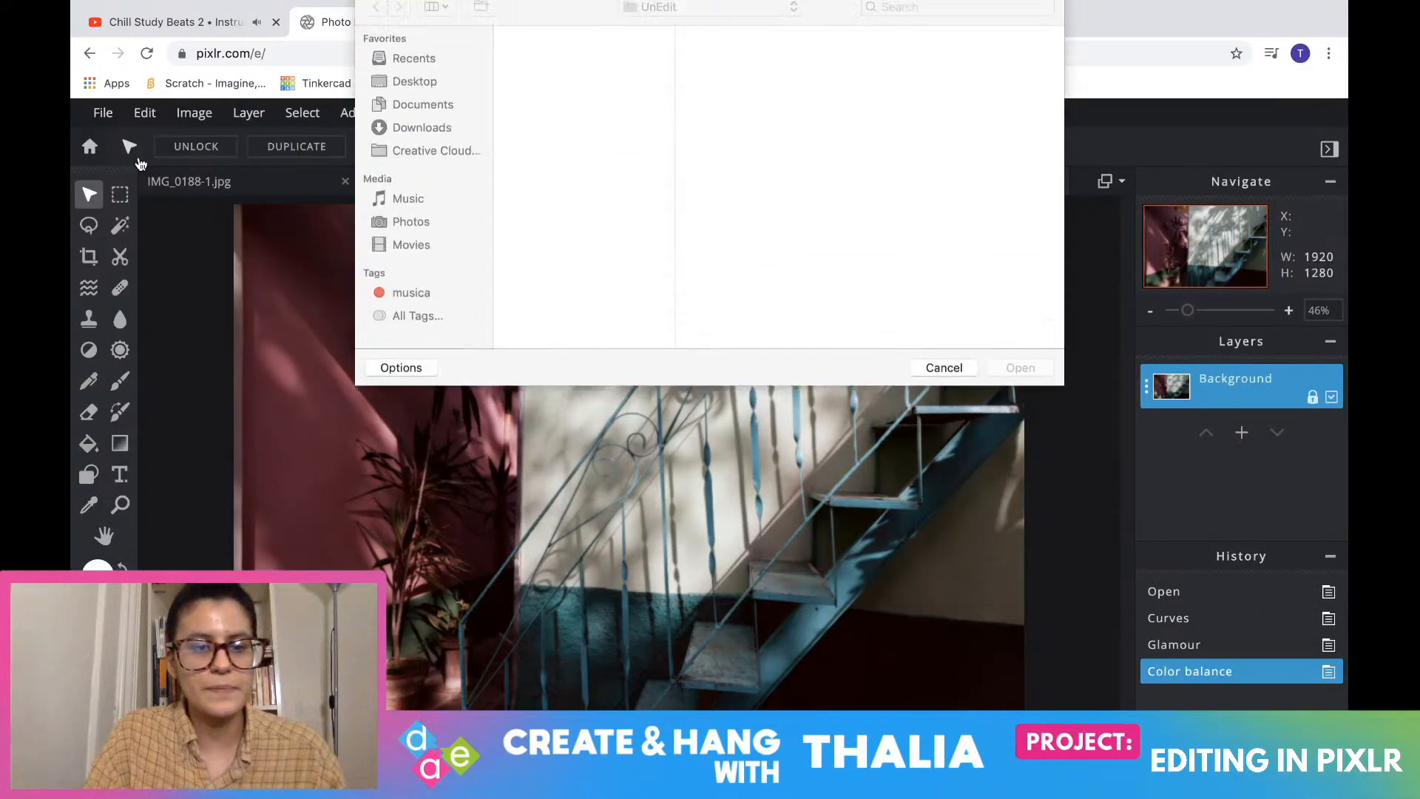
click(522, 46)
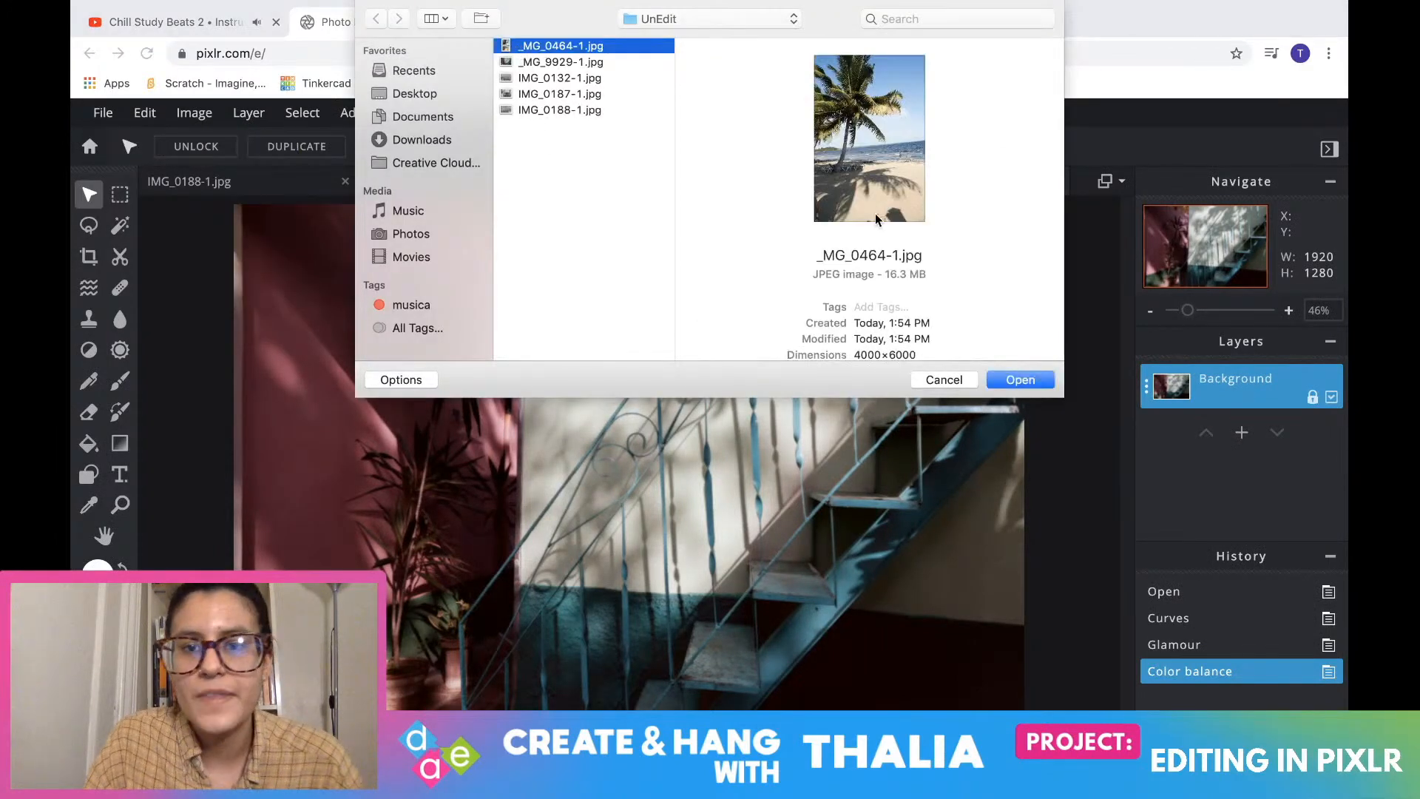
click(1036, 379)
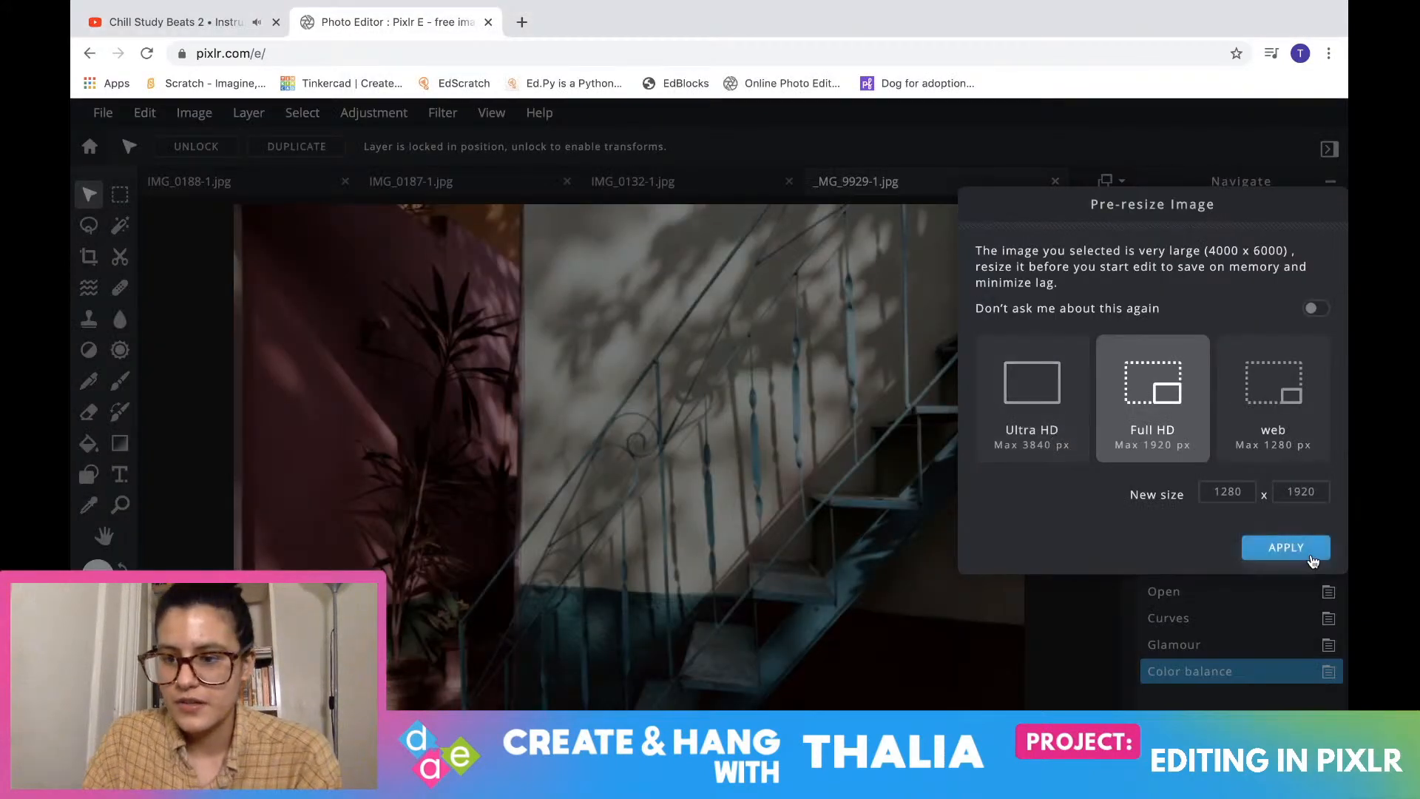
click(1311, 555)
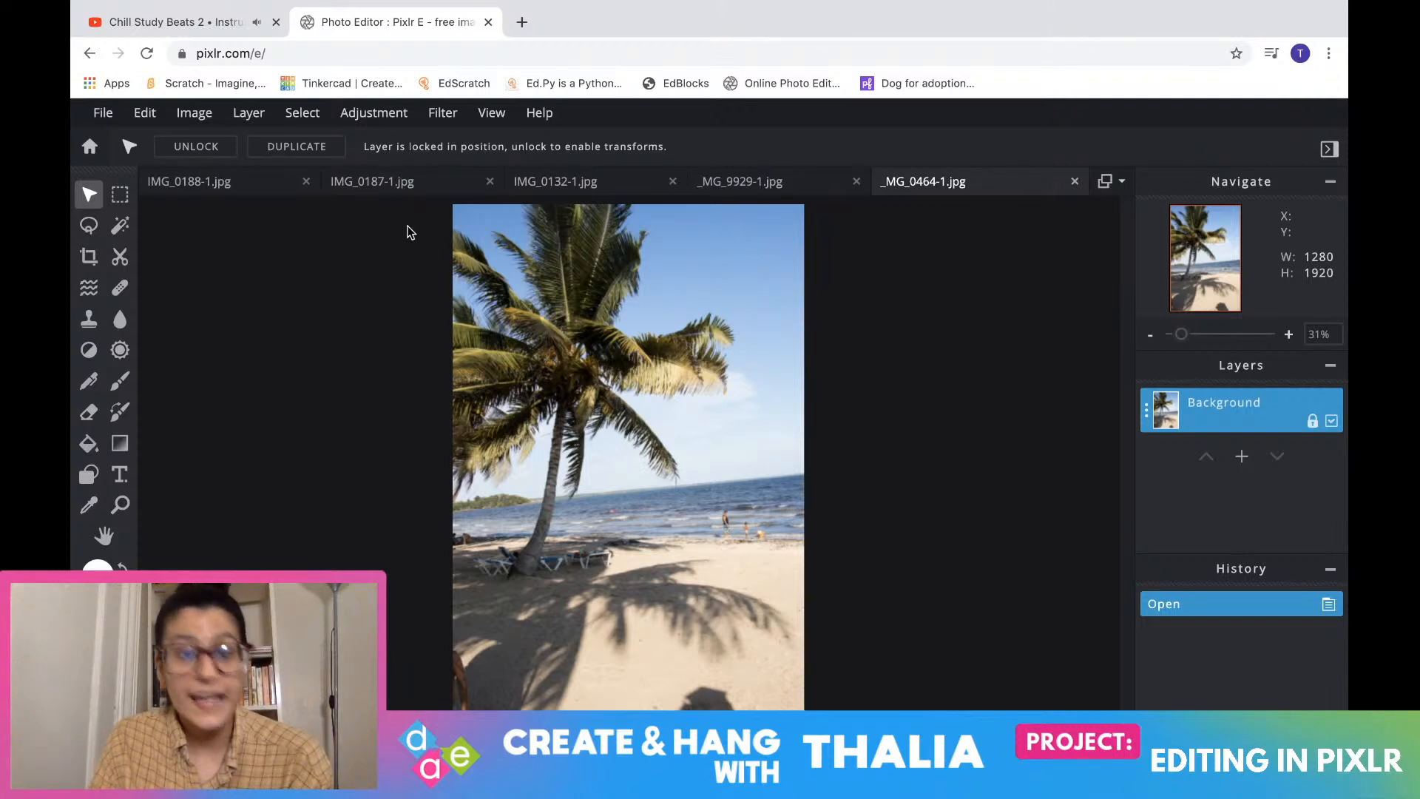
Start a Curves adjustment on the beach photo, shifting the master curve's black point inward and slightly up and its white point slightly down
click(381, 114)
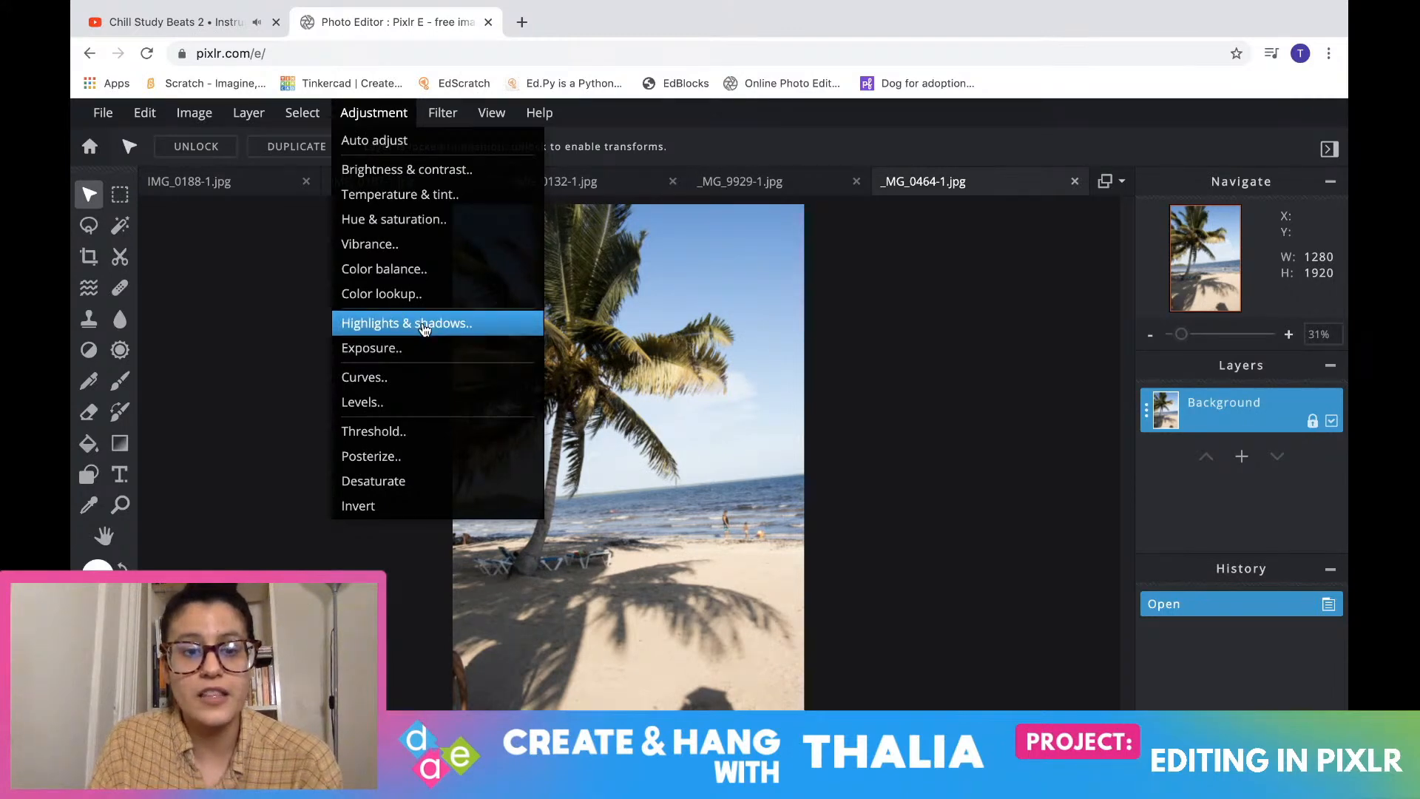
click(415, 380)
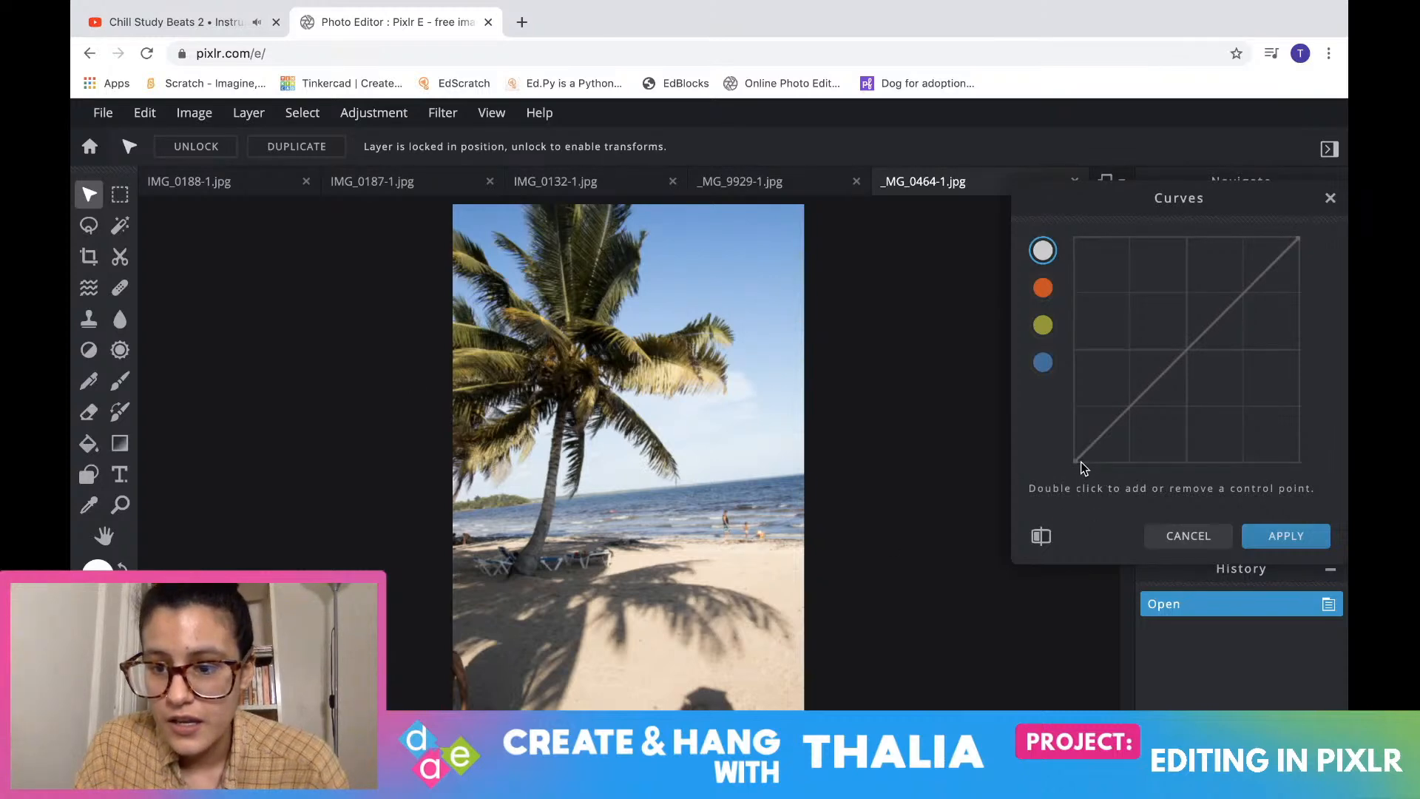
mouse_move(1081, 468)
mouse_down()
mouse_move(1104, 462)
mouse_move(1076, 422)
mouse_move(1094, 454)
mouse_up()
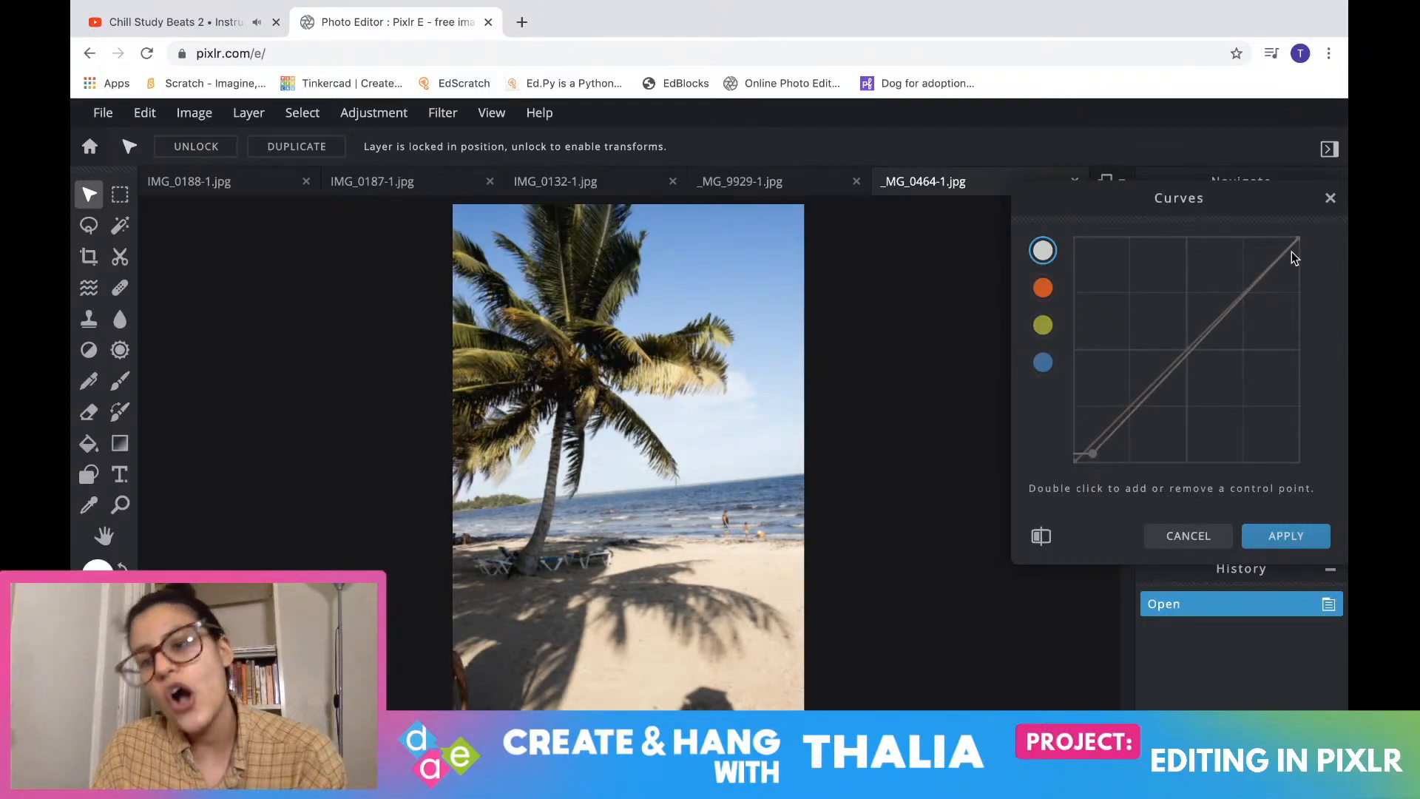
mouse_move(1301, 244)
mouse_down()
mouse_move(1287, 279)
mouse_move(1275, 235)
mouse_move(1302, 246)
mouse_up()
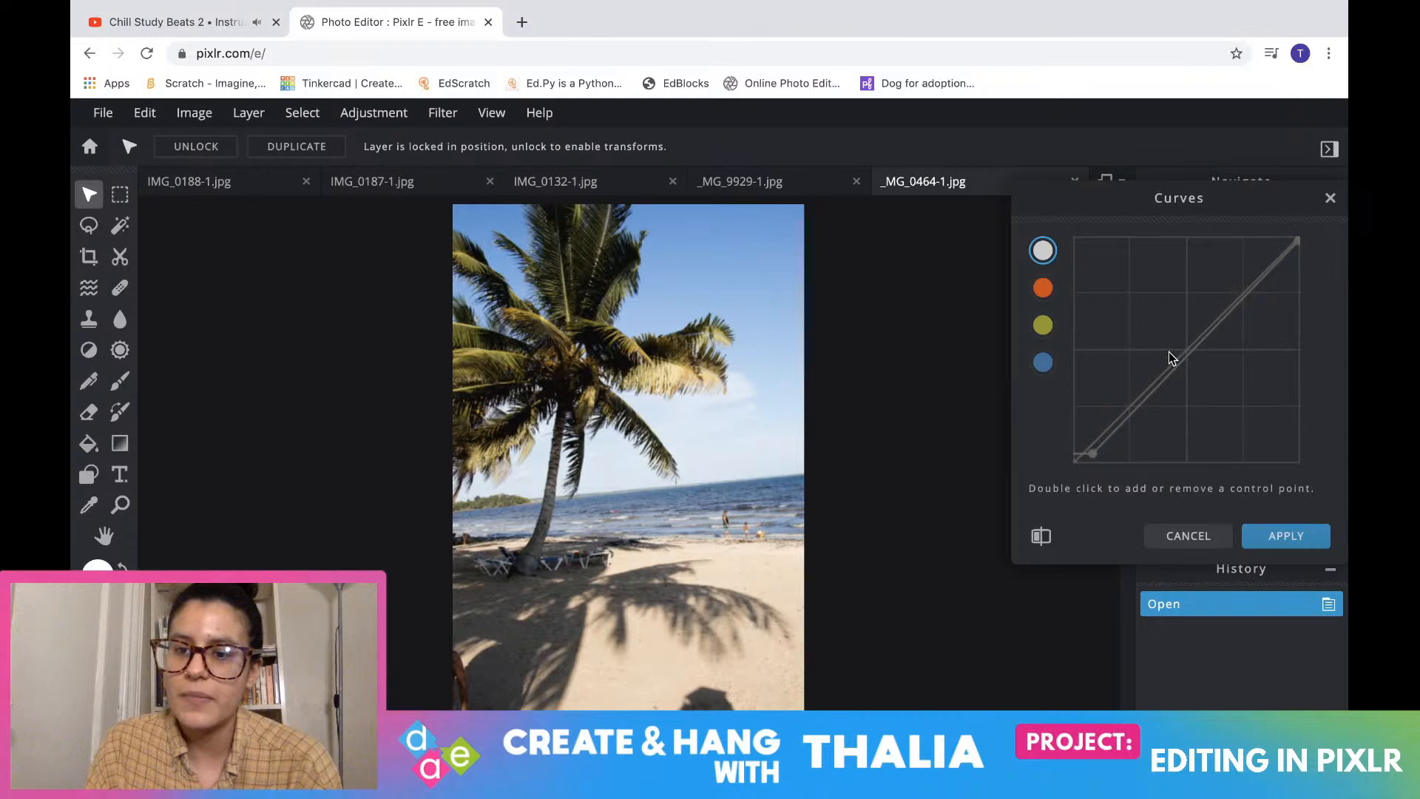
mouse_move(1093, 455)
mouse_down()
mouse_move(1117, 464)
mouse_move(1094, 453)
mouse_up()
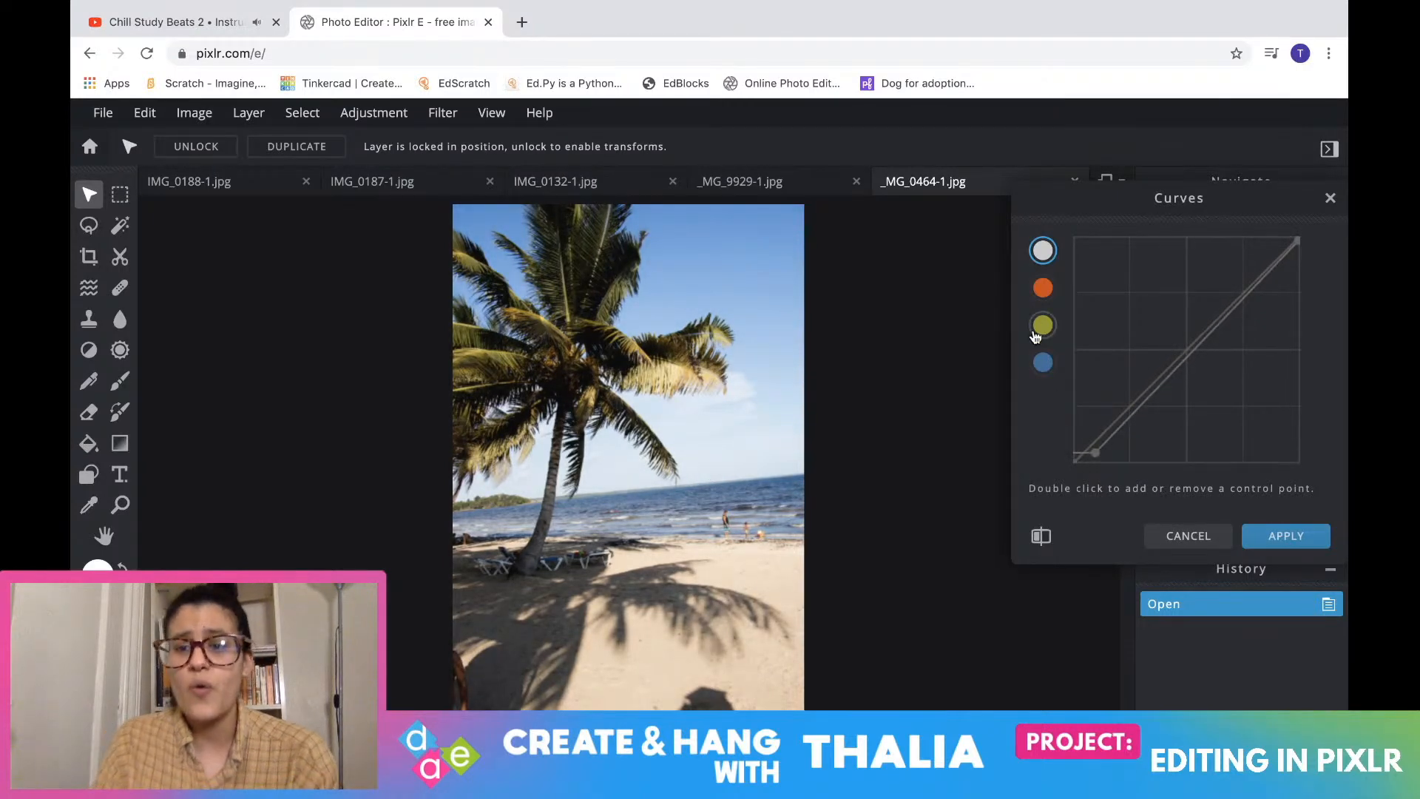
Shift the red curve's black point inward along the baseline
click(1042, 290)
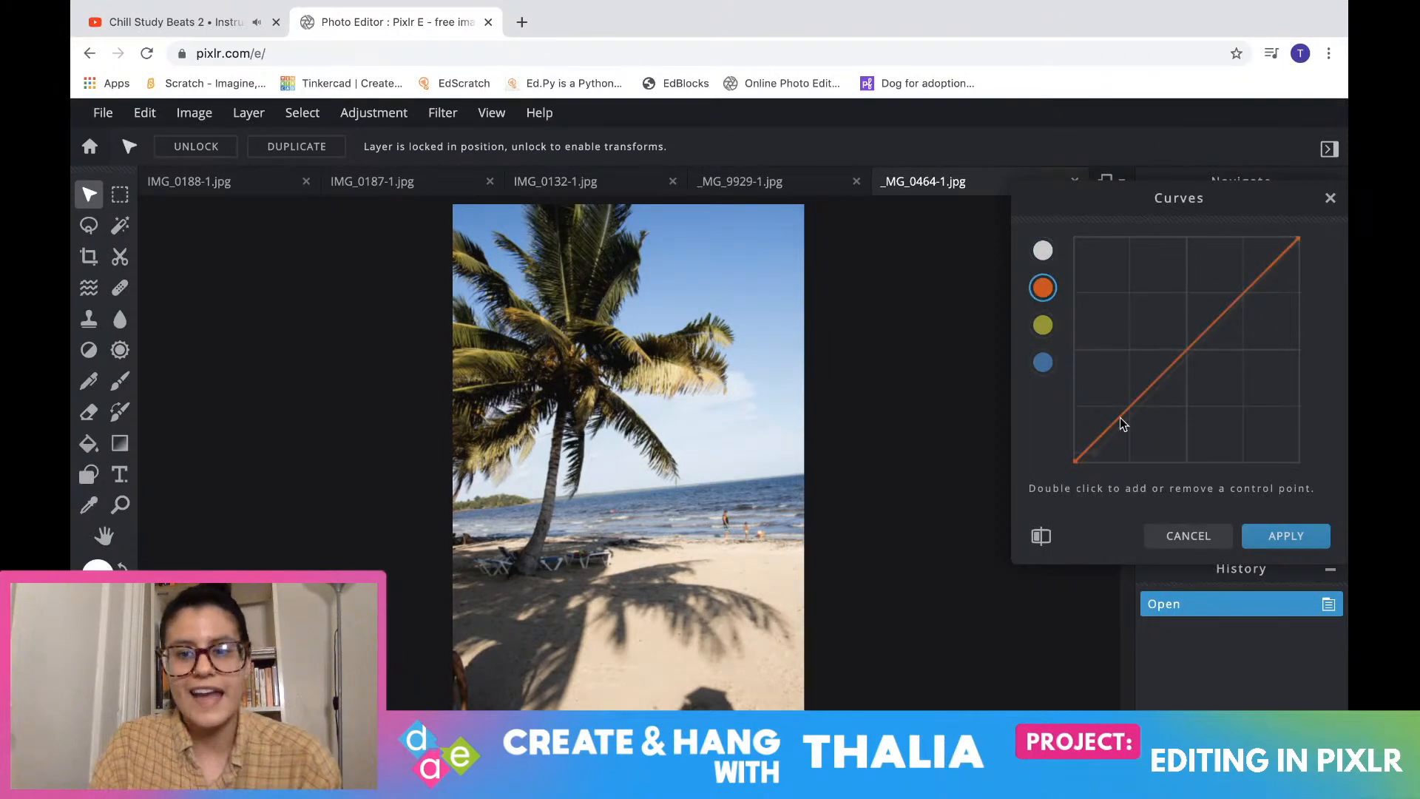
drag(1076, 460, 1096, 468)
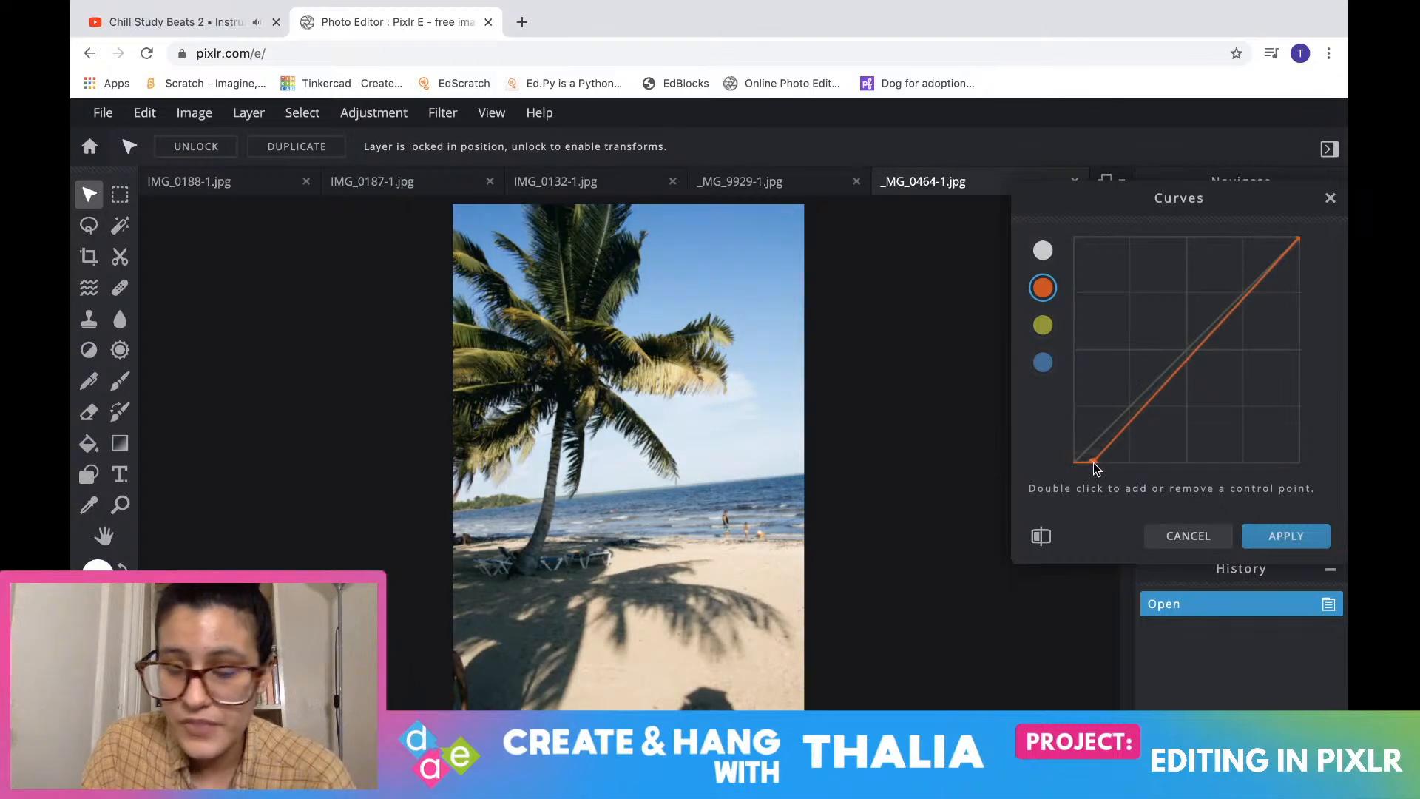
mouse_move(1095, 462)
mouse_down()
mouse_move(1068, 444)
mouse_move(1107, 472)
mouse_up()
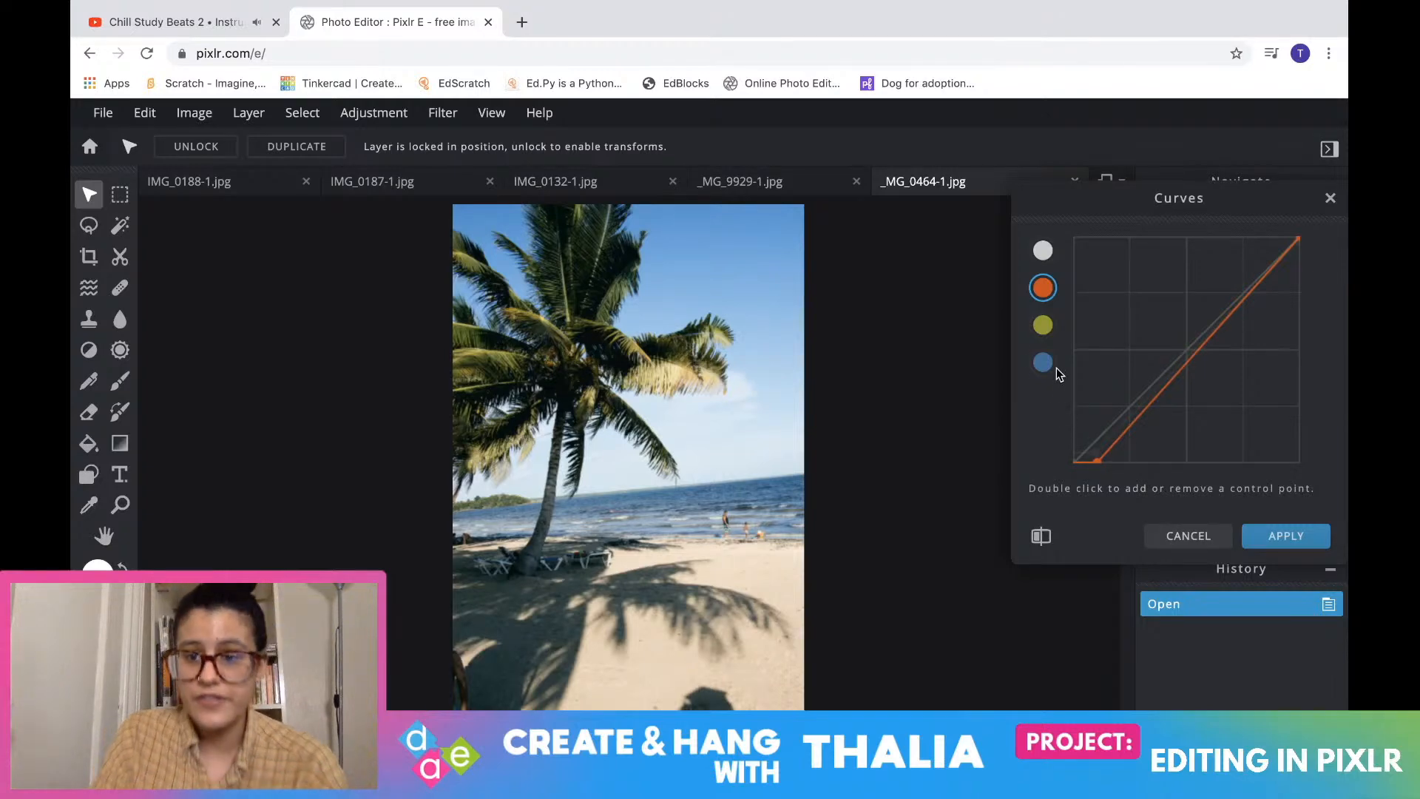
Shift the green curve's black point slightly inward and up, and lower its white point a little
click(1043, 325)
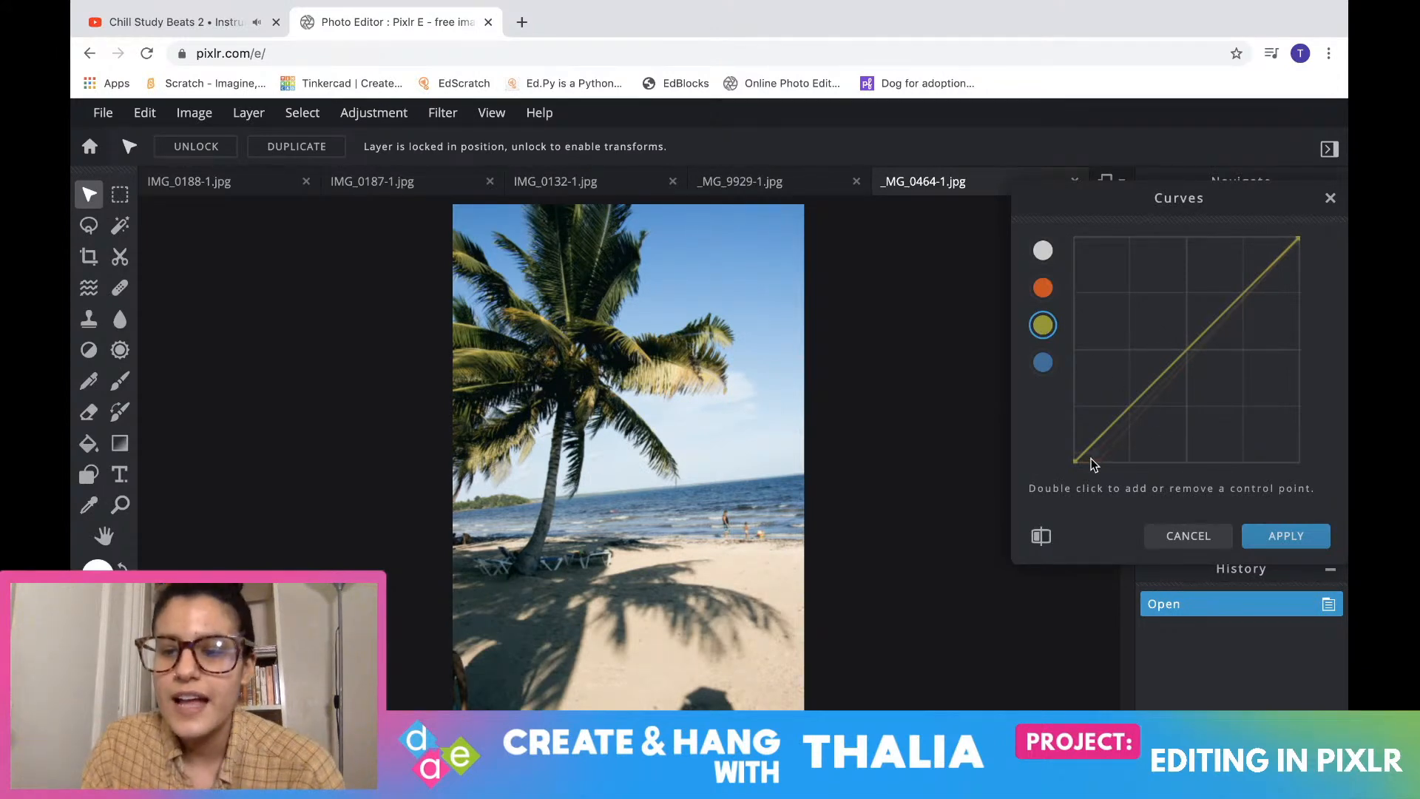
mouse_move(1077, 463)
mouse_down()
mouse_move(1120, 467)
mouse_move(1076, 451)
mouse_move(1088, 458)
mouse_up()
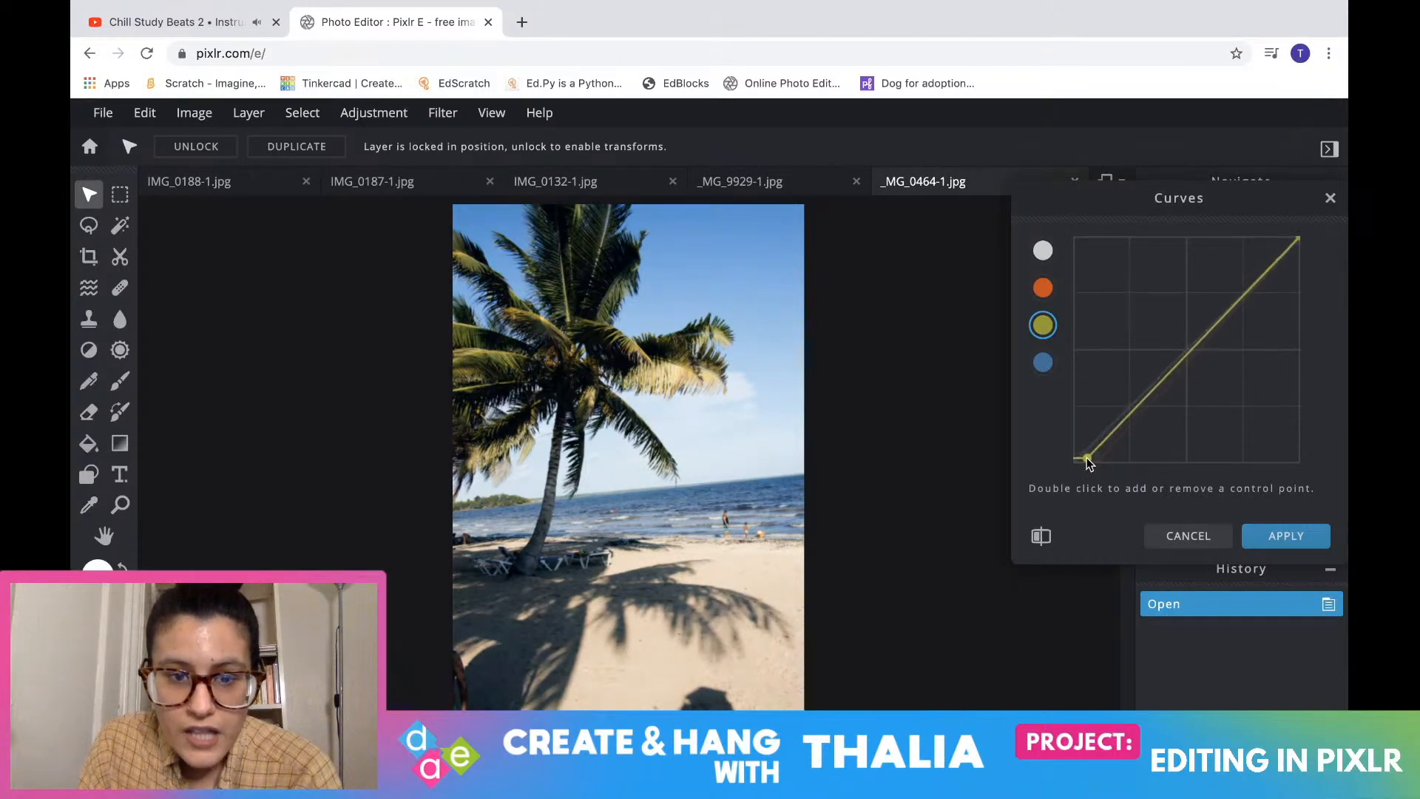
mouse_move(1297, 238)
mouse_down()
mouse_move(1294, 254)
mouse_move(1295, 242)
mouse_up()
Shift the blue curve's black point inward and slightly up, and apply the Curves adjustment to the beach photo
click(1043, 361)
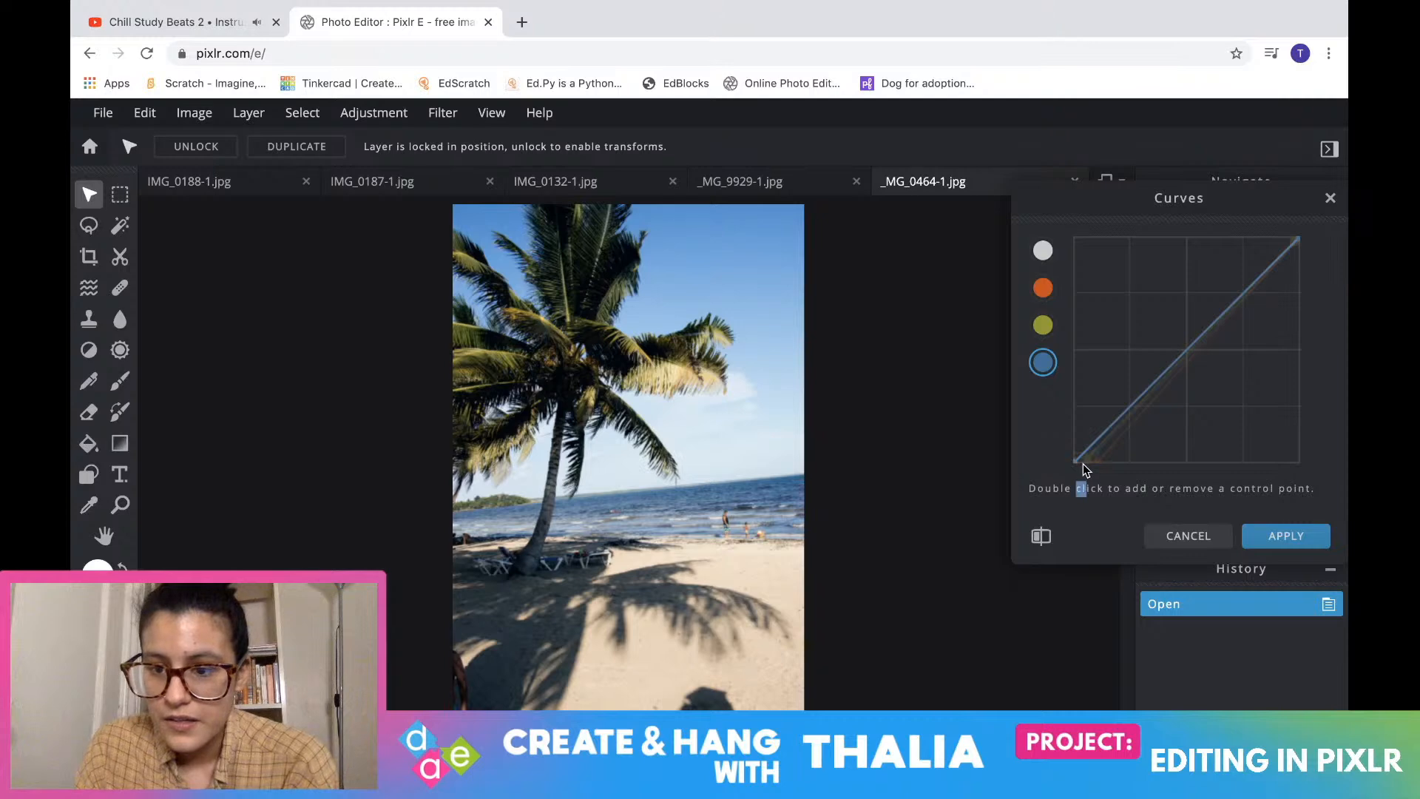
drag(1076, 461, 1092, 459)
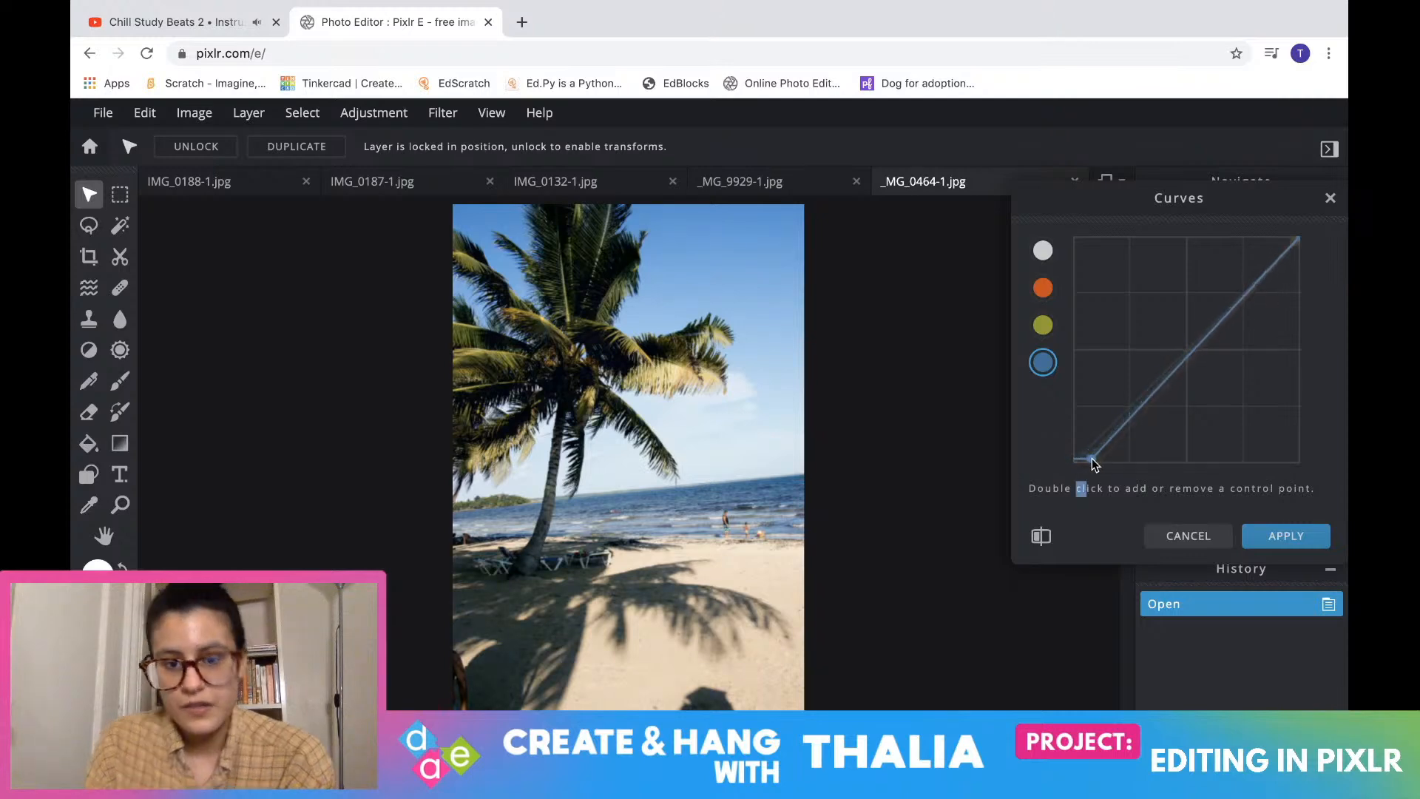
click(1287, 537)
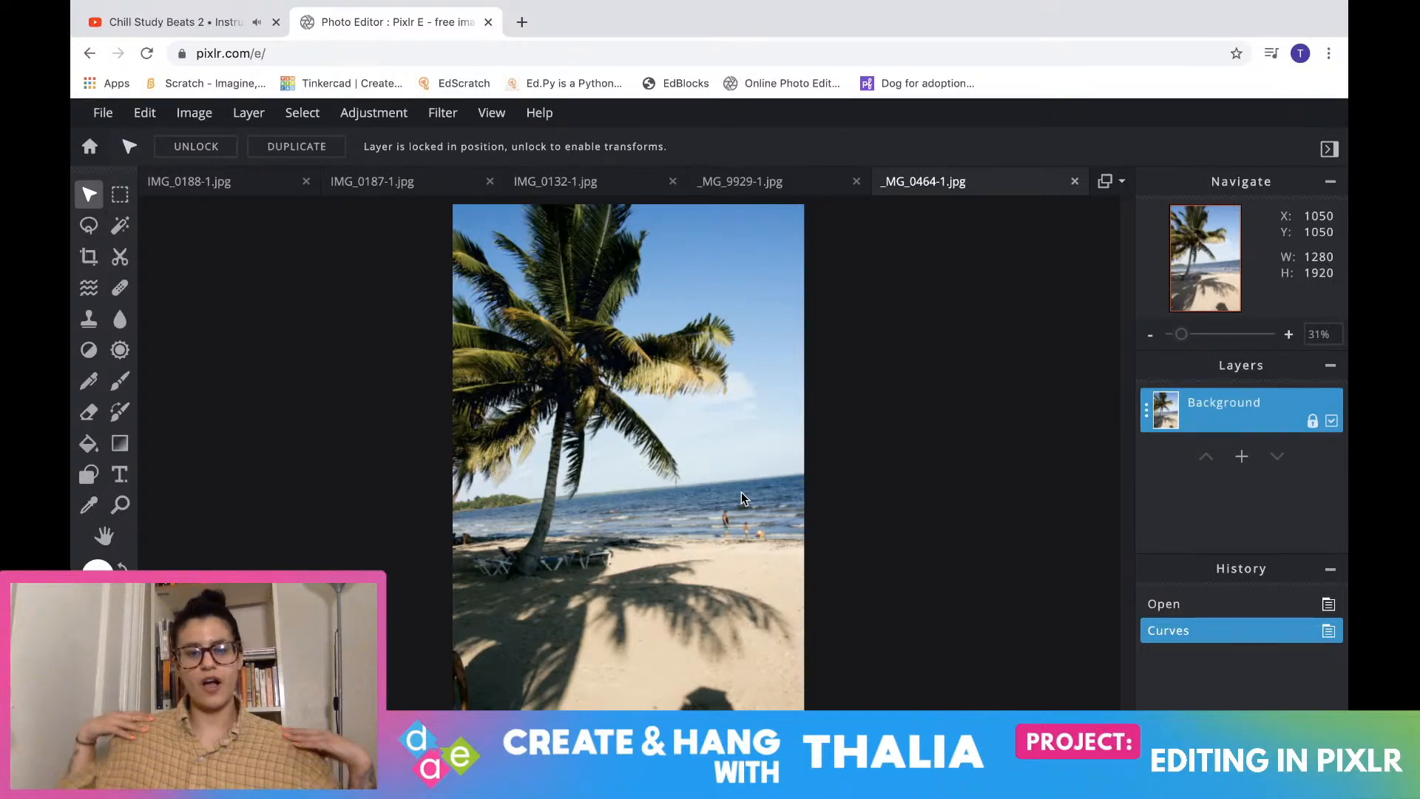
Examine the edited street photo IMG_0188-1.jpg at different zoom levels
click(209, 191)
scroll(429, 416, up, 4)
scroll(429, 416, down, 3)
scroll(429, 416, up, 1)
scroll(429, 416, down, 1)
scroll(429, 423, down, 1)
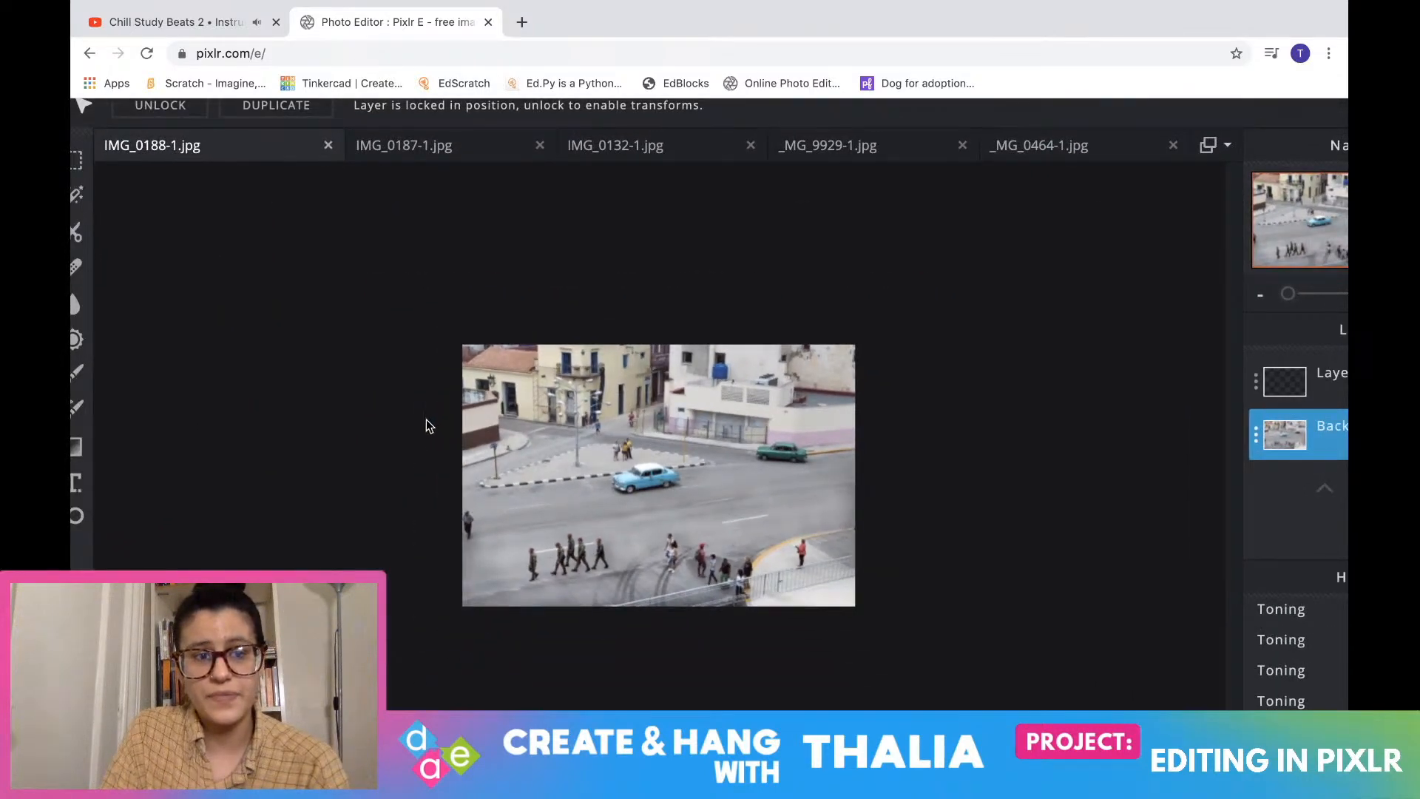
Examine the edited interior photo IMG_0187-1.jpg, both as a whole and close up
click(375, 147)
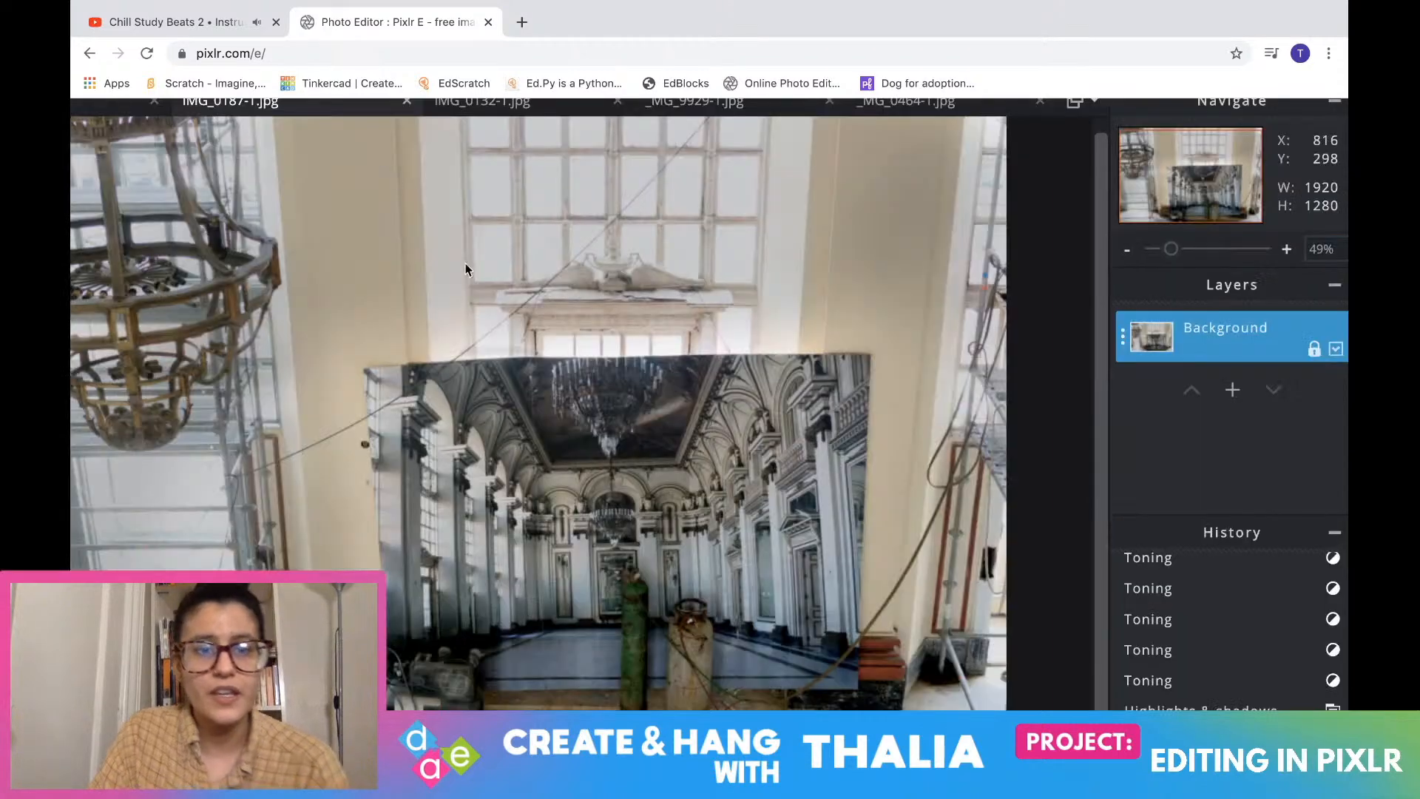
scroll(499, 292, down, 3)
scroll(499, 292, up, 3)
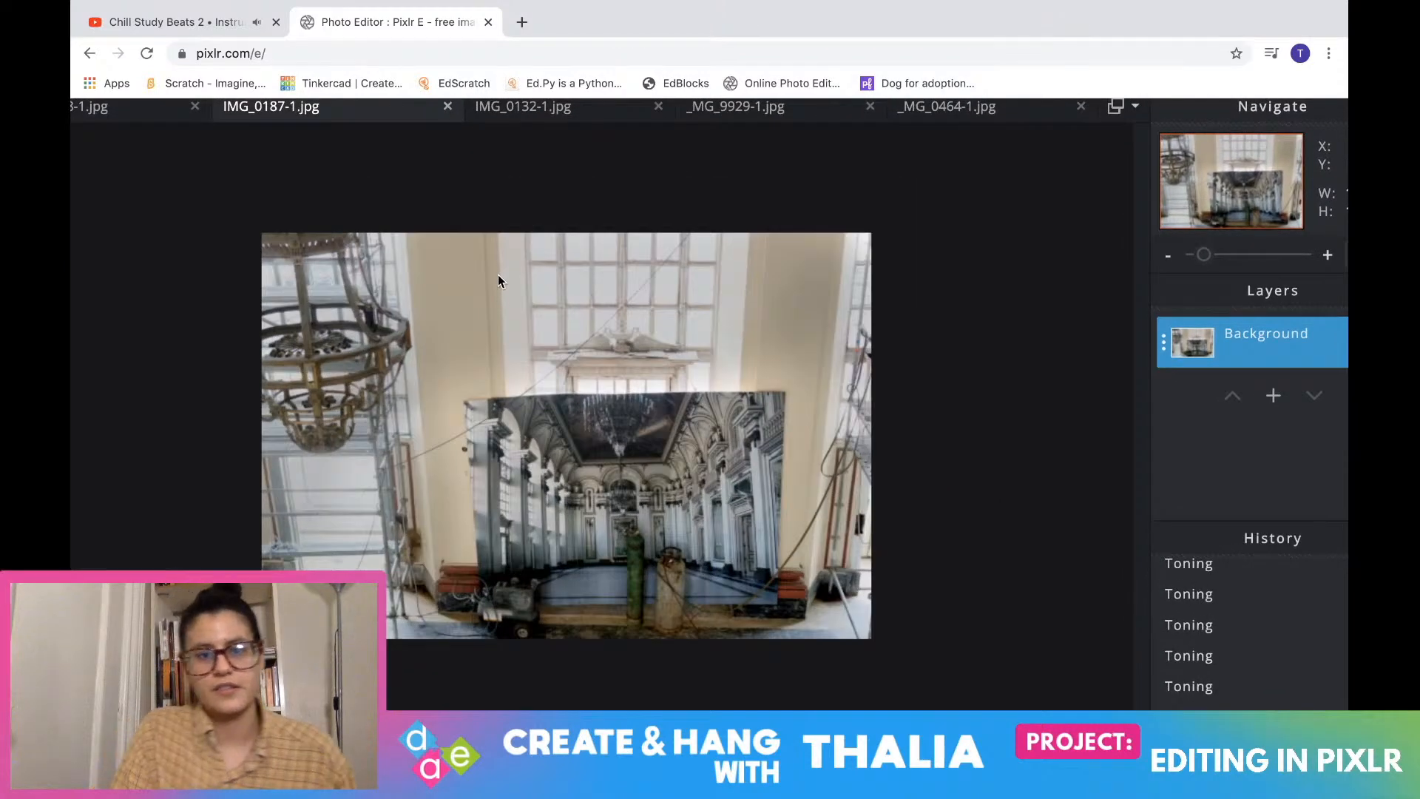
scroll(498, 274, down, 3)
scroll(498, 273, up, 1)
scroll(494, 170, down, 3)
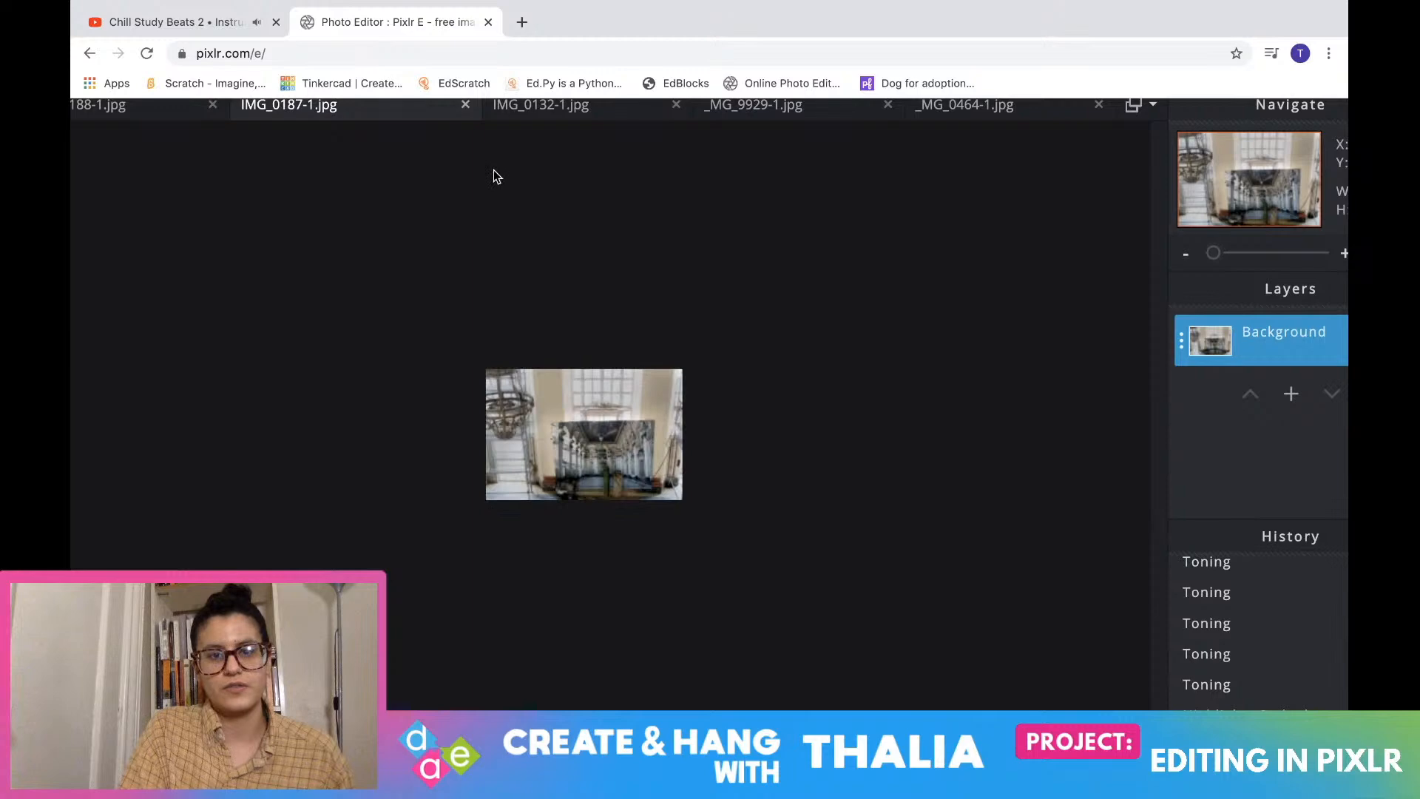
scroll(494, 170, up, 2)
scroll(495, 176, down, 3)
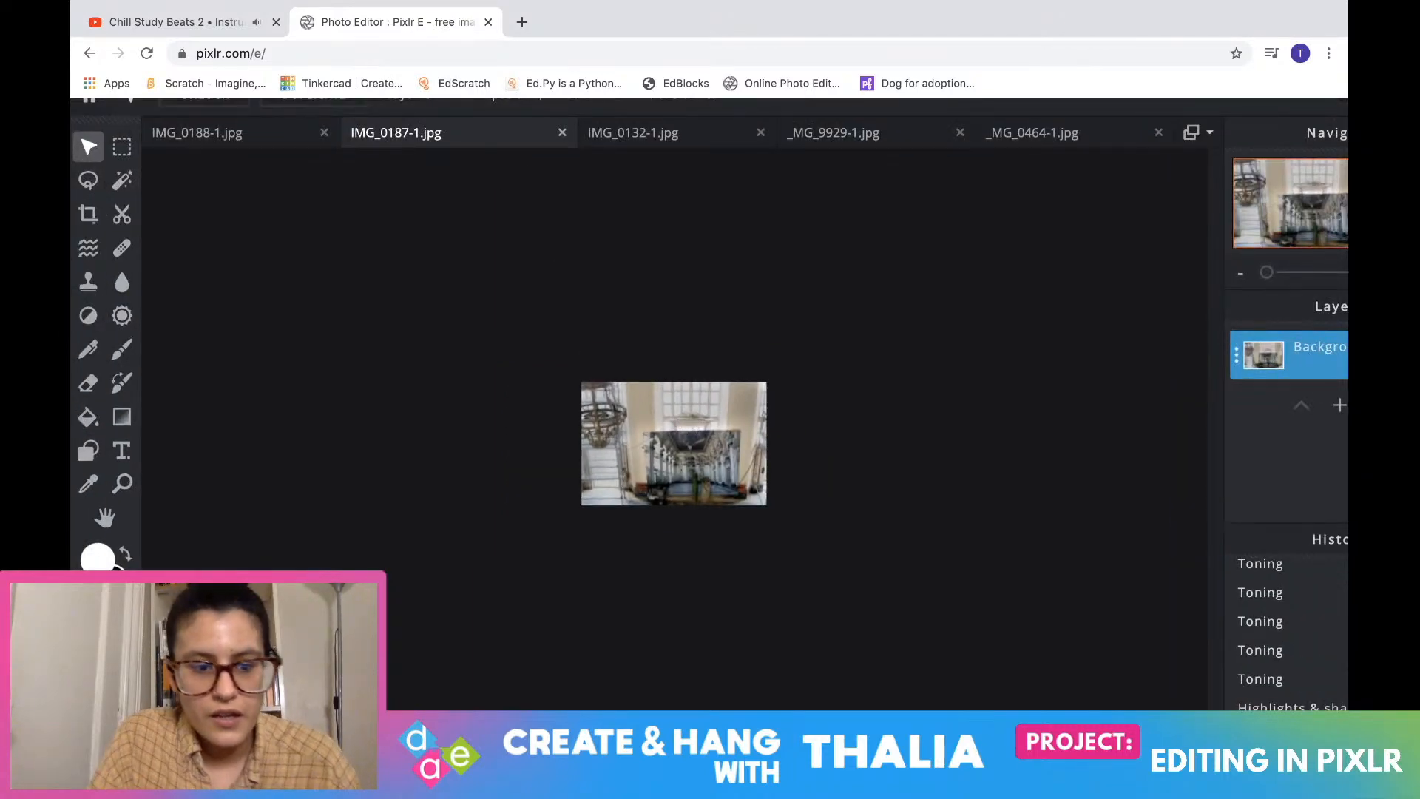
scroll(671, 475, up, 3)
scroll(671, 473, down, 3)
scroll(671, 475, up, 3)
scroll(671, 475, down, 1)
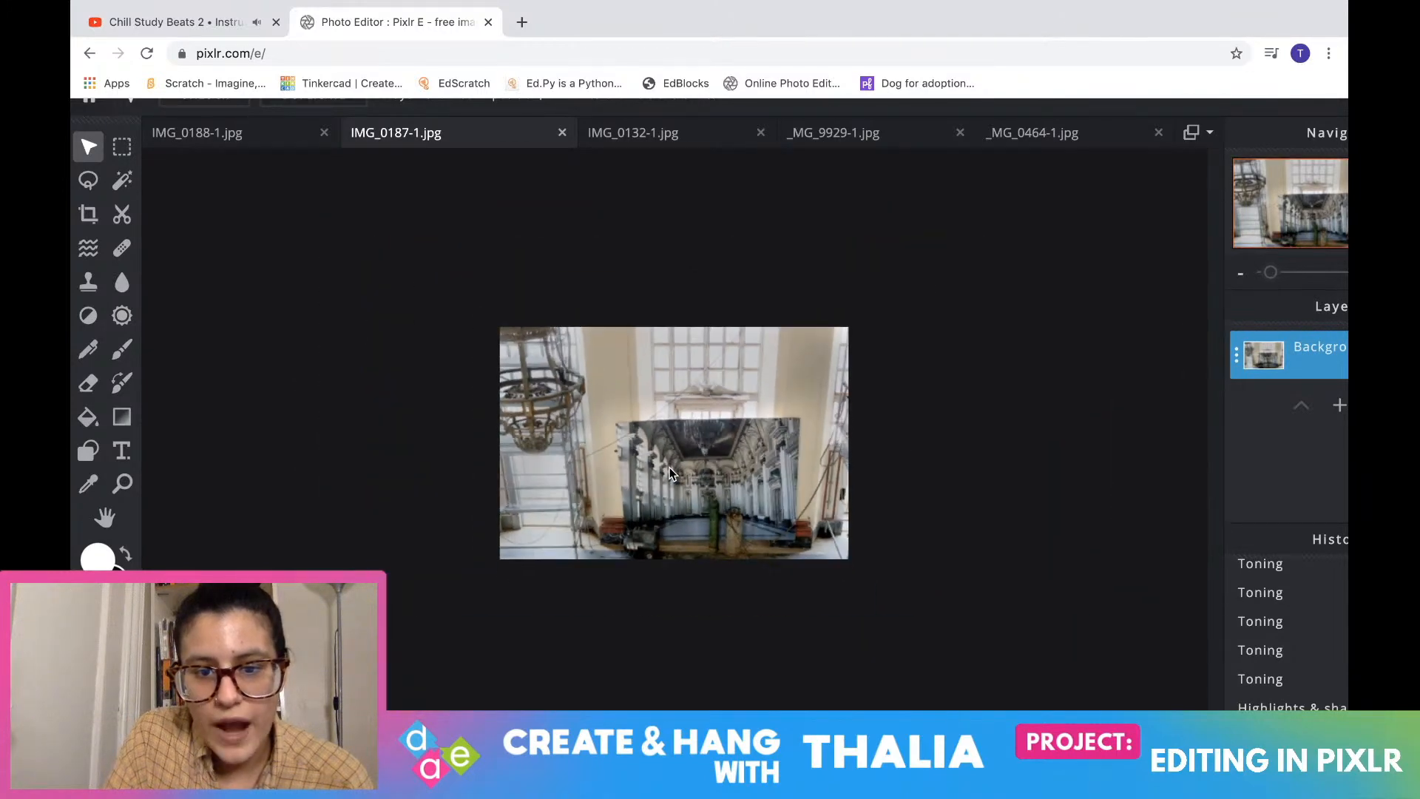
scroll(671, 475, up, 2)
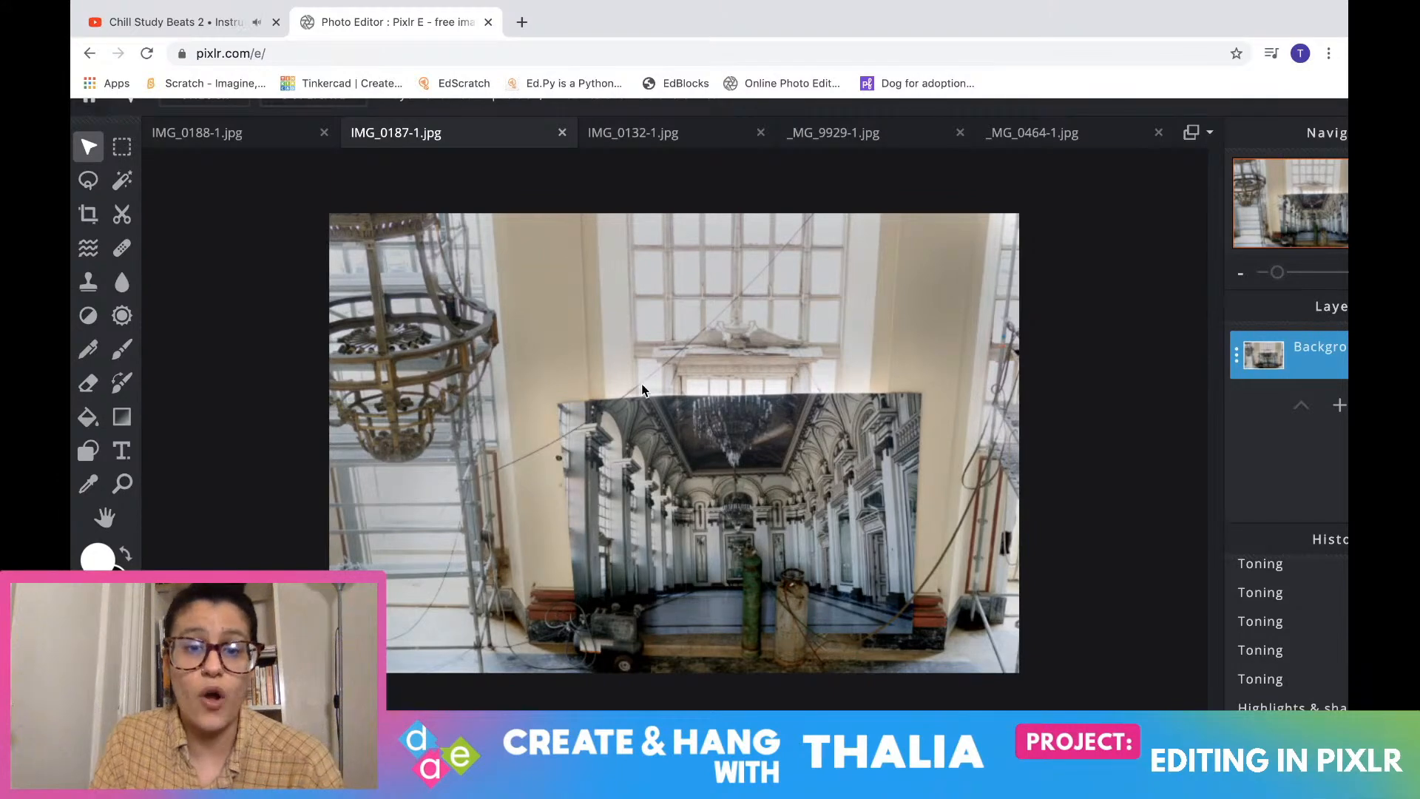
Review the edited city view IMG_0132-1.jpg and the staircase photo _MG_9929-1.jpg
click(671, 134)
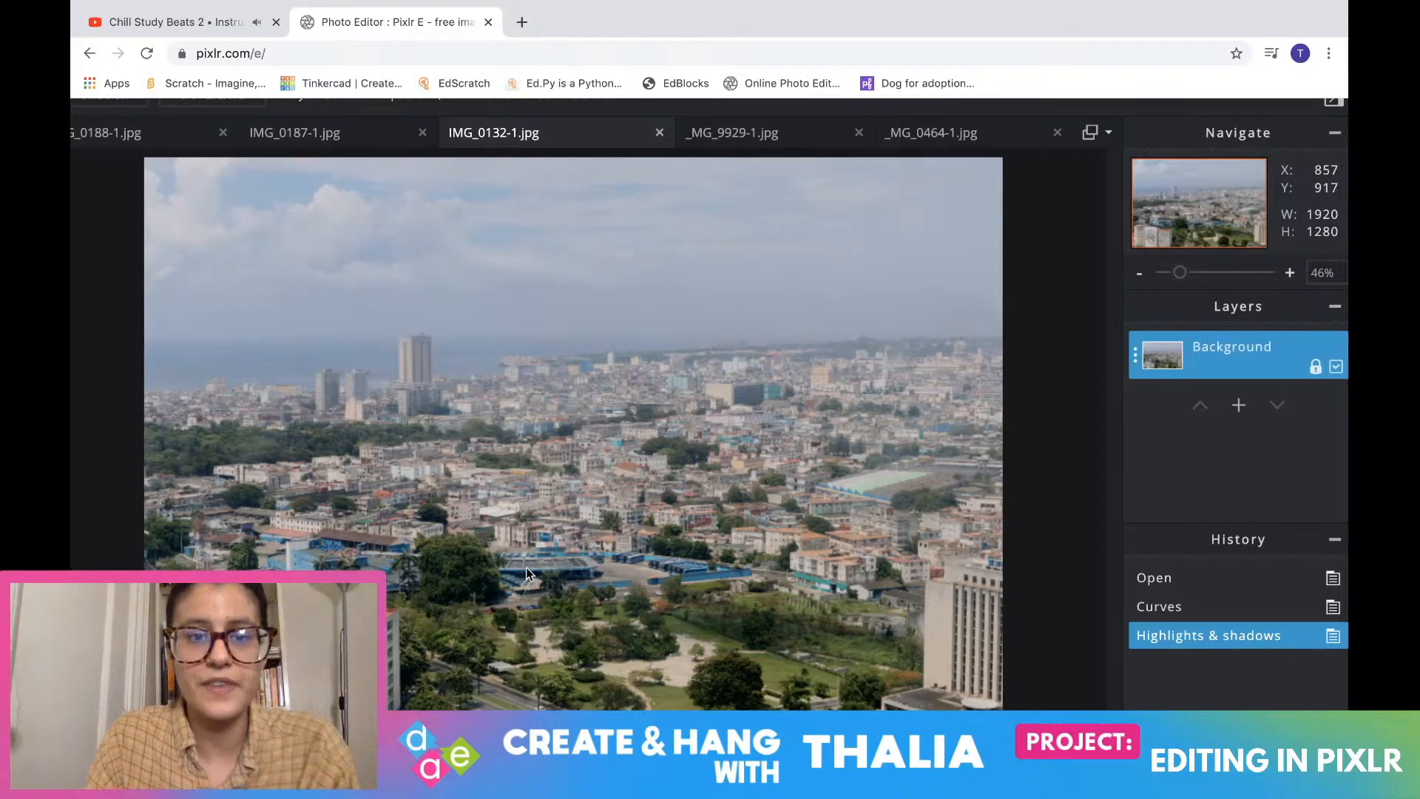
click(763, 126)
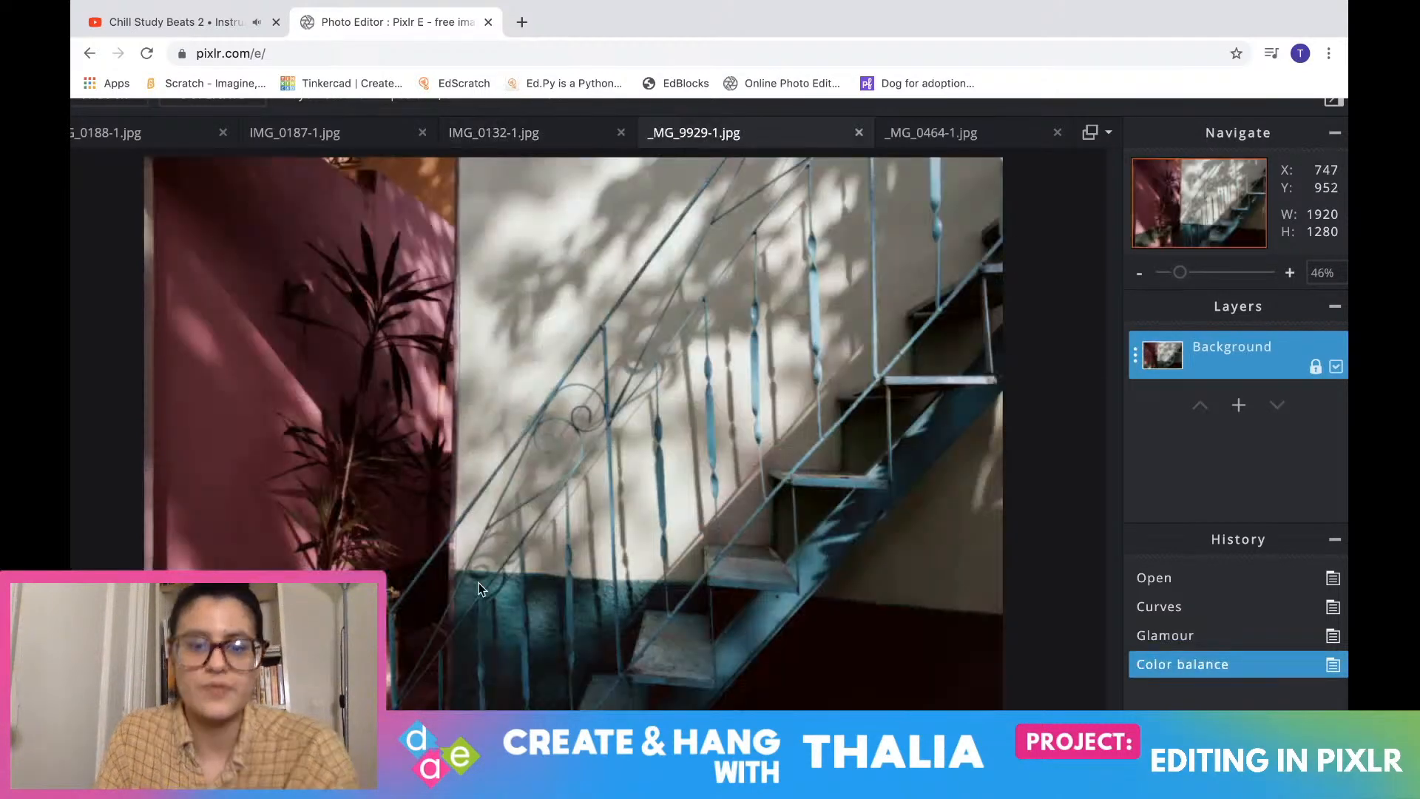
Examine the edited beach photo _MG_0464-1.jpg, both as a whole and close up
click(903, 142)
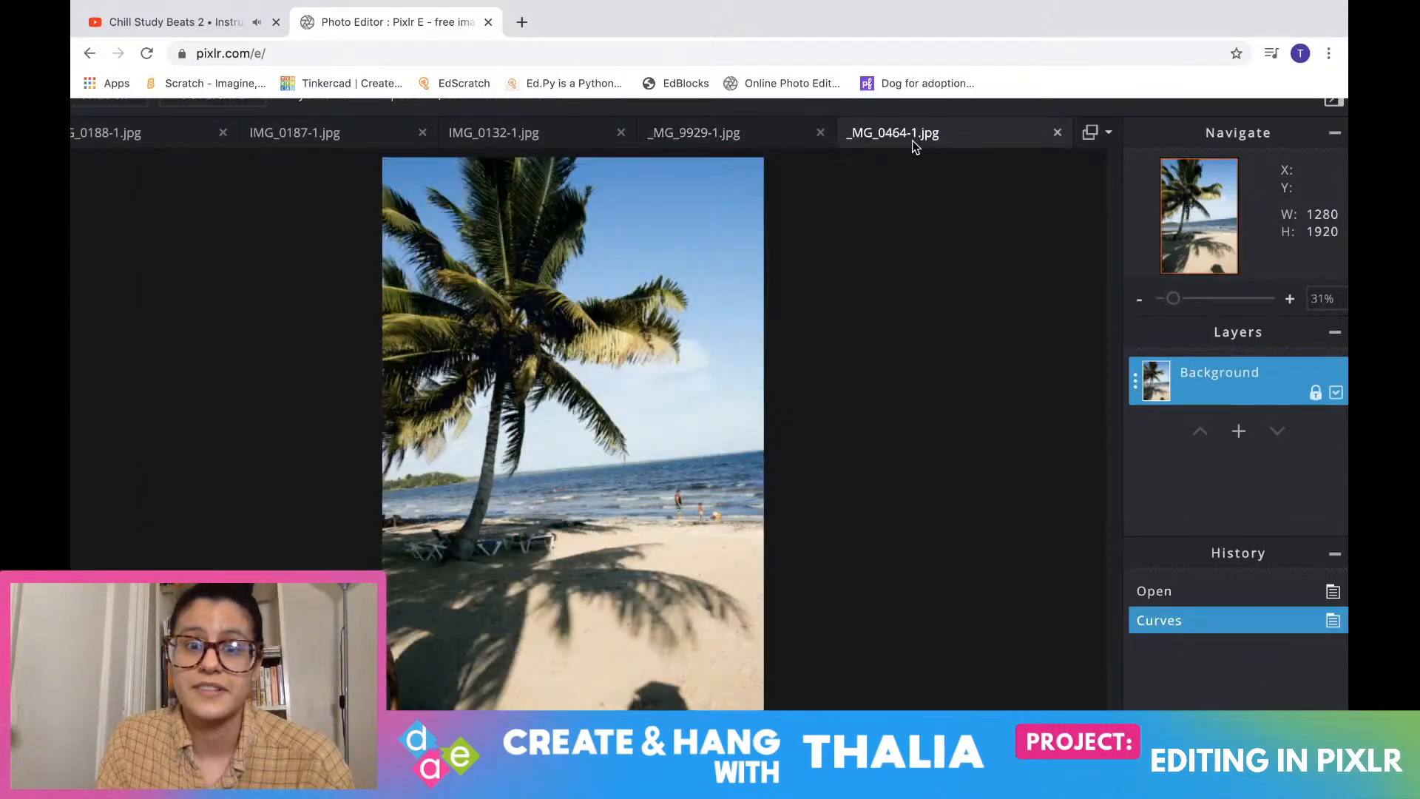
scroll(961, 308, down, 5)
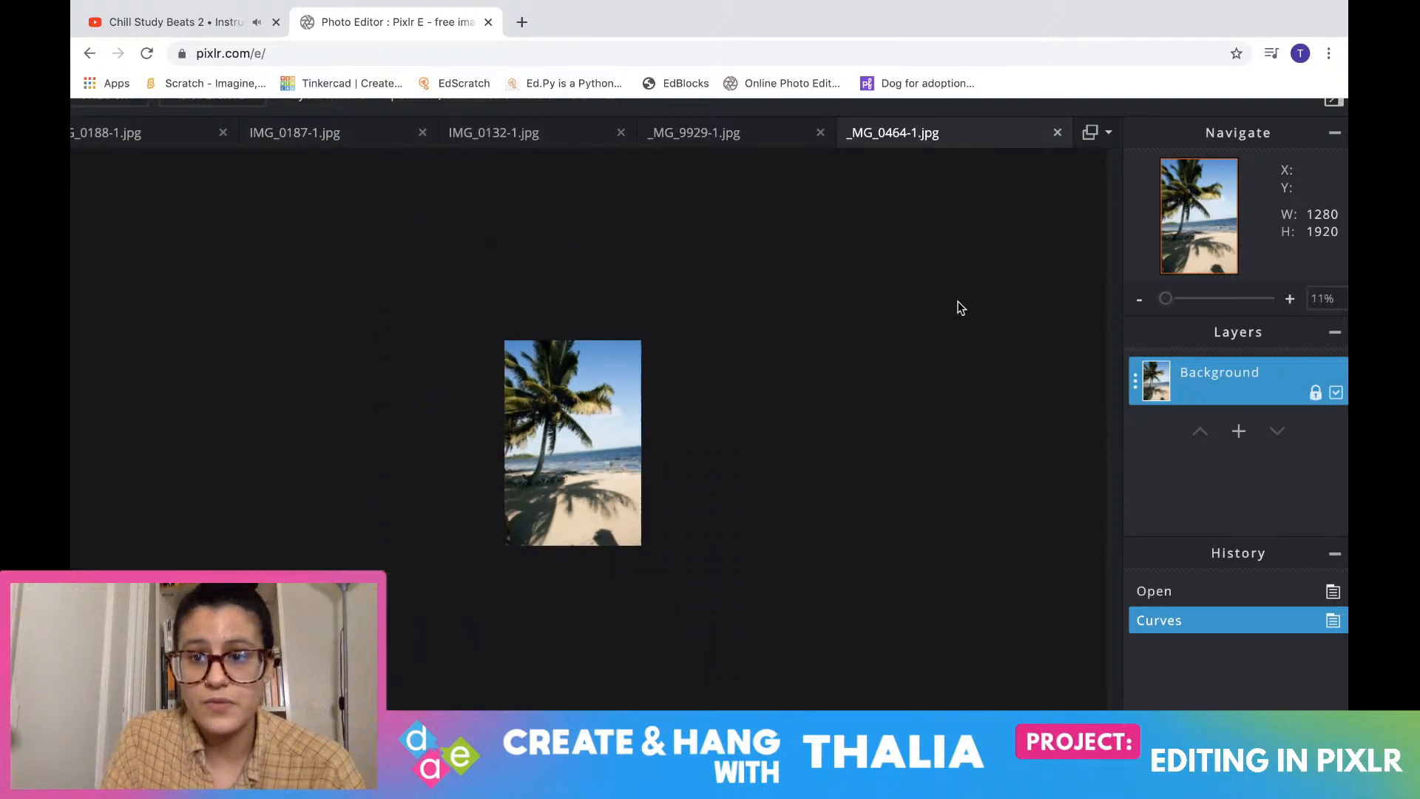
scroll(960, 307, up, 7)
scroll(960, 308, down, 5)
scroll(961, 308, up, 8)
scroll(960, 308, down, 8)
scroll(959, 305, up, 2)
scroll(959, 304, down, 3)
scroll(959, 305, up, 4)
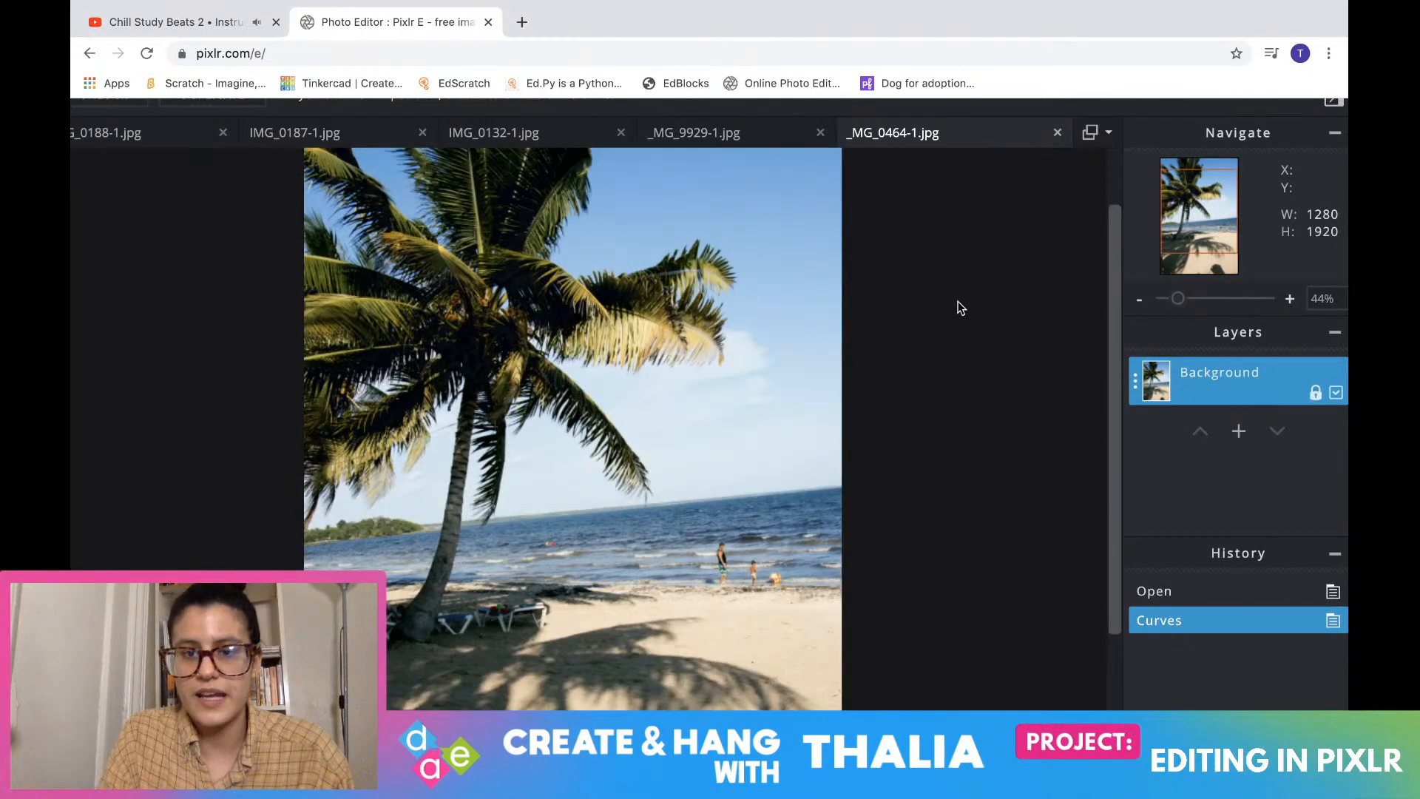
scroll(958, 309, down, 5)
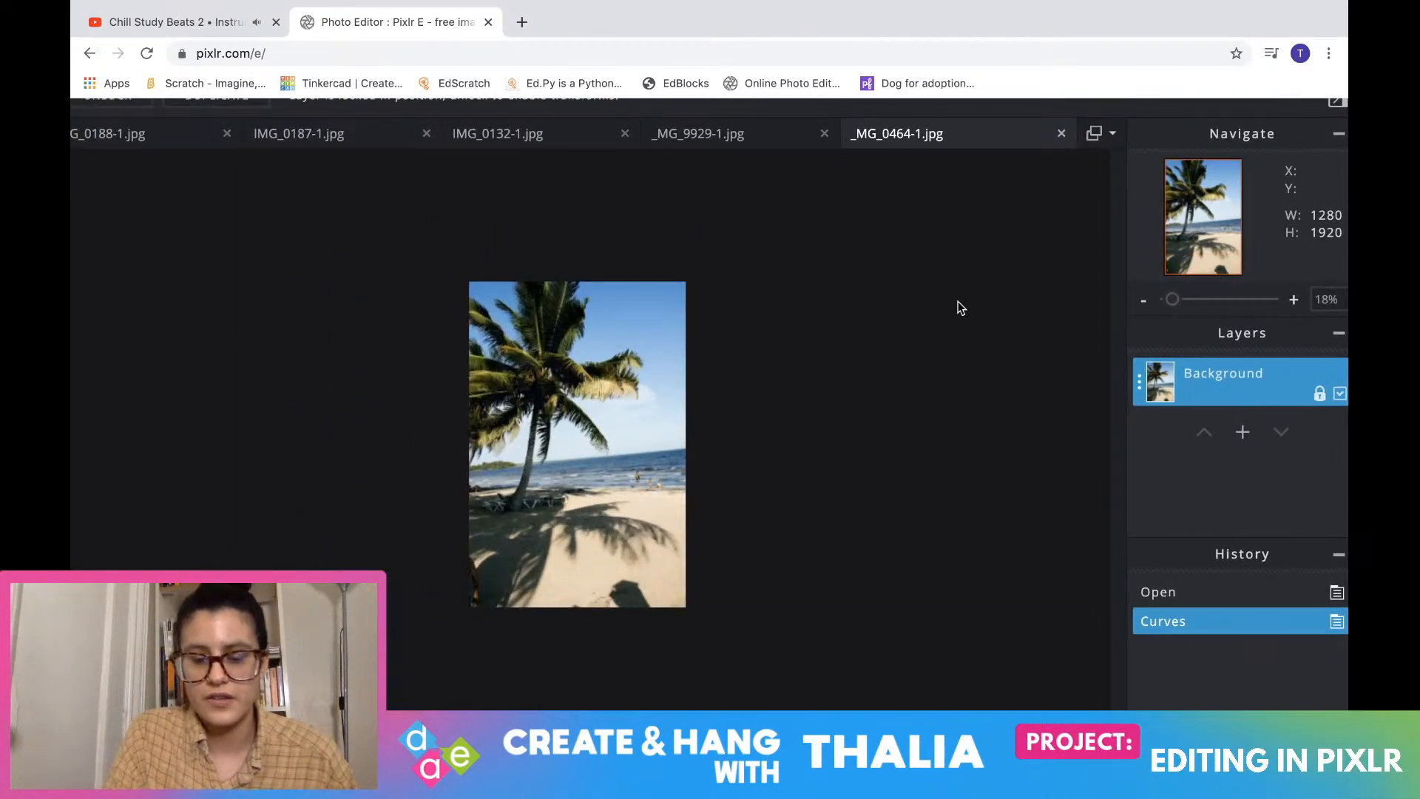
scroll(957, 302, up, 2)
scroll(958, 301, down, 4)
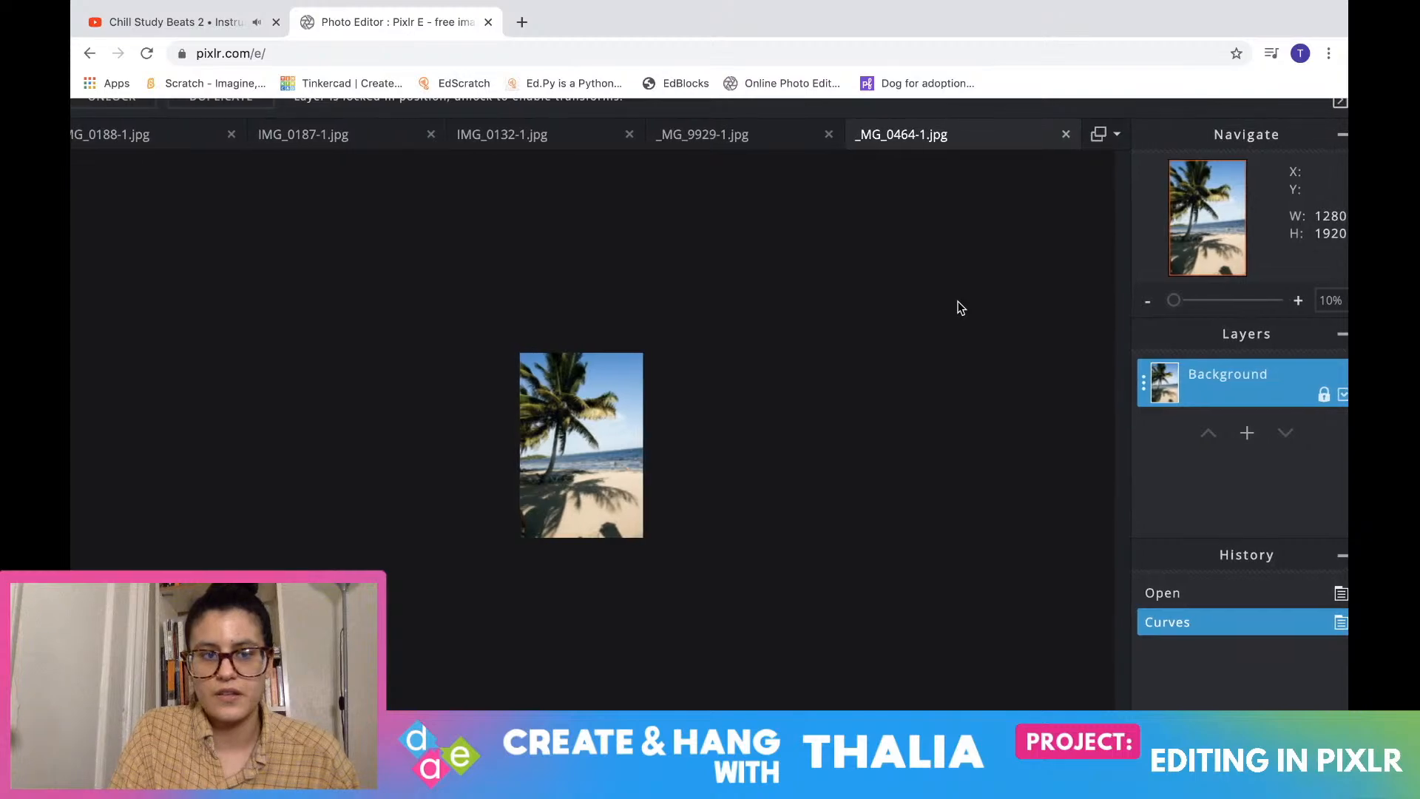
scroll(957, 309, up, 5)
scroll(957, 300, up, 3)
scroll(957, 300, down, 4)
scroll(957, 300, up, 1)
drag(1256, 318, 1250, 311)
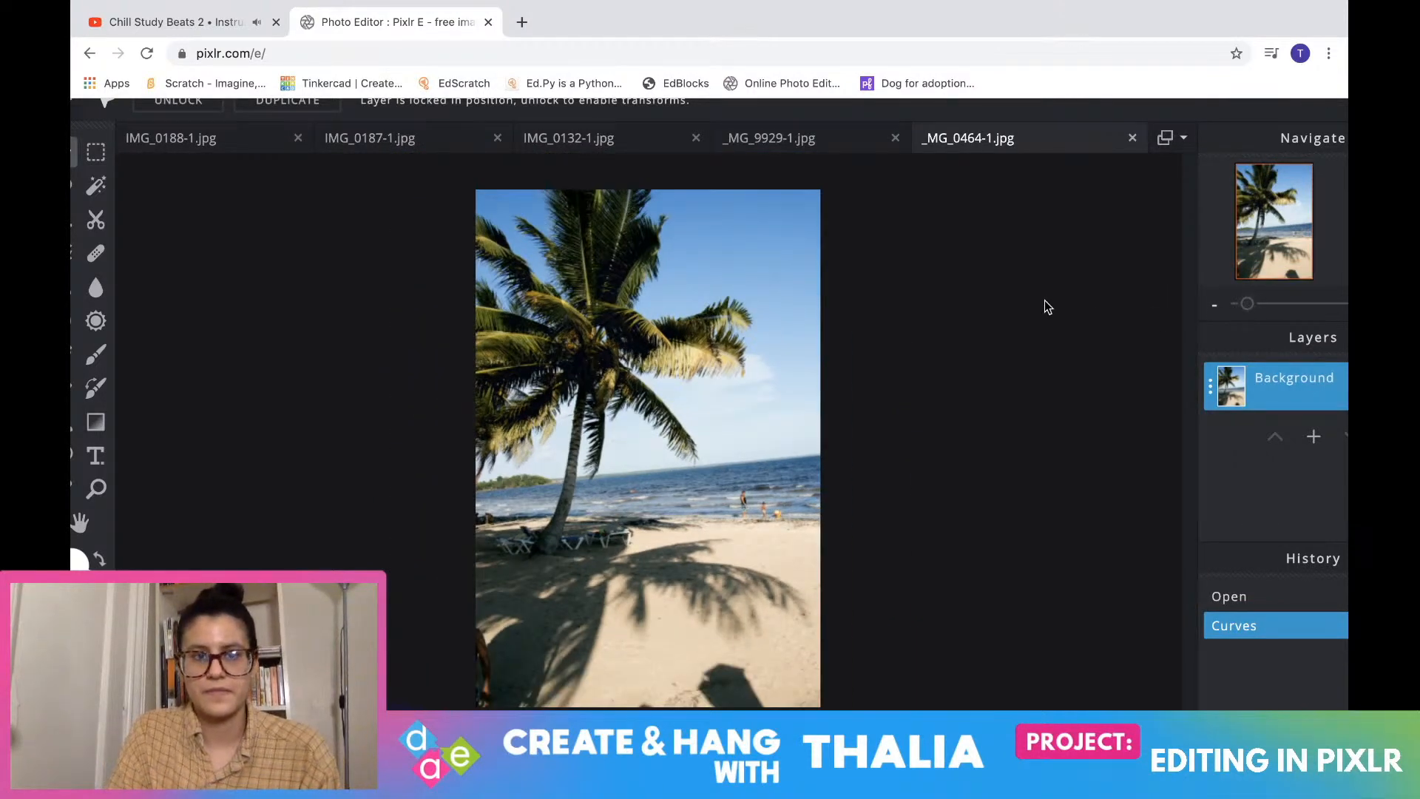
scroll(1048, 307, down, 1)
scroll(1047, 307, up, 3)
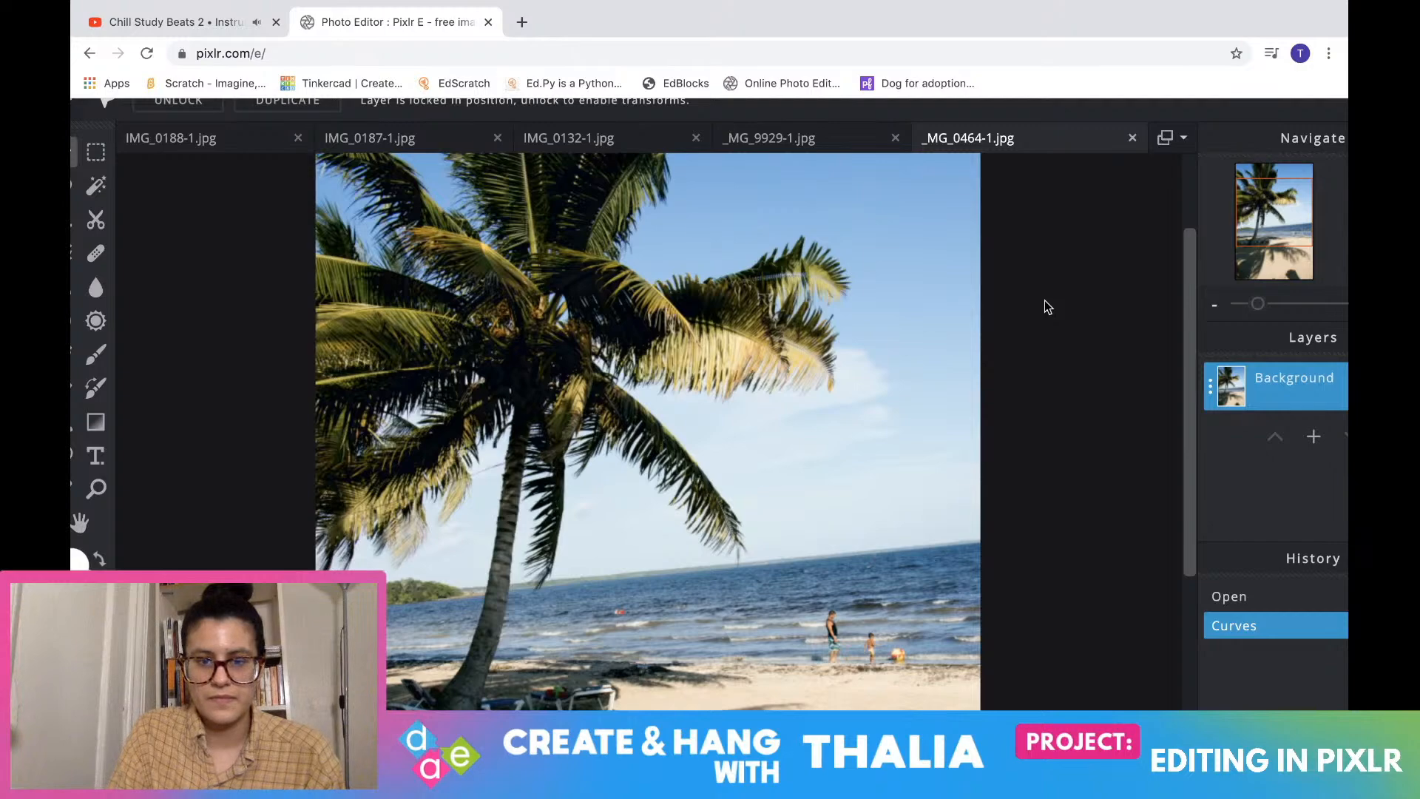
scroll(1048, 307, down, 5)
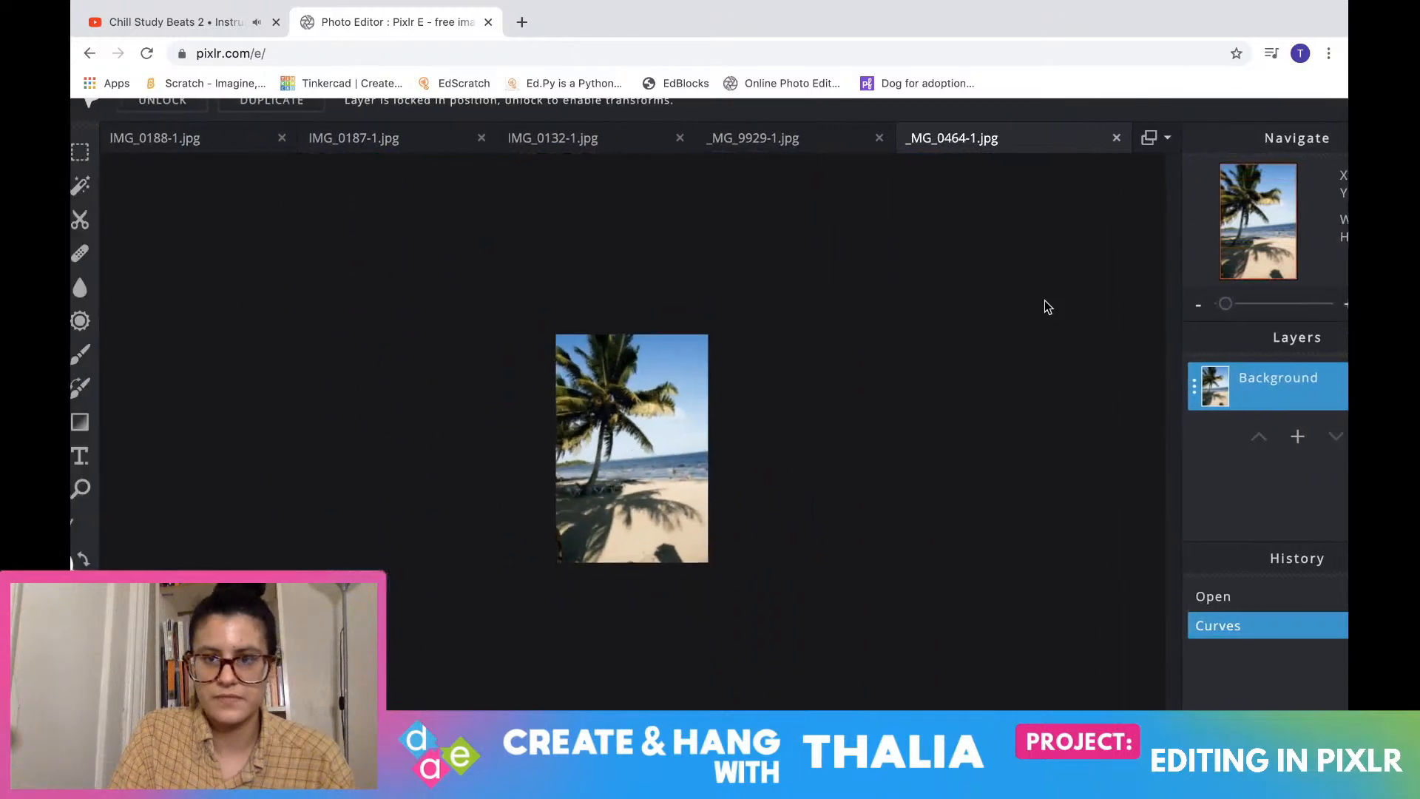
scroll(730, 458, up, 4)
scroll(731, 458, down, 3)
scroll(730, 458, up, 1)
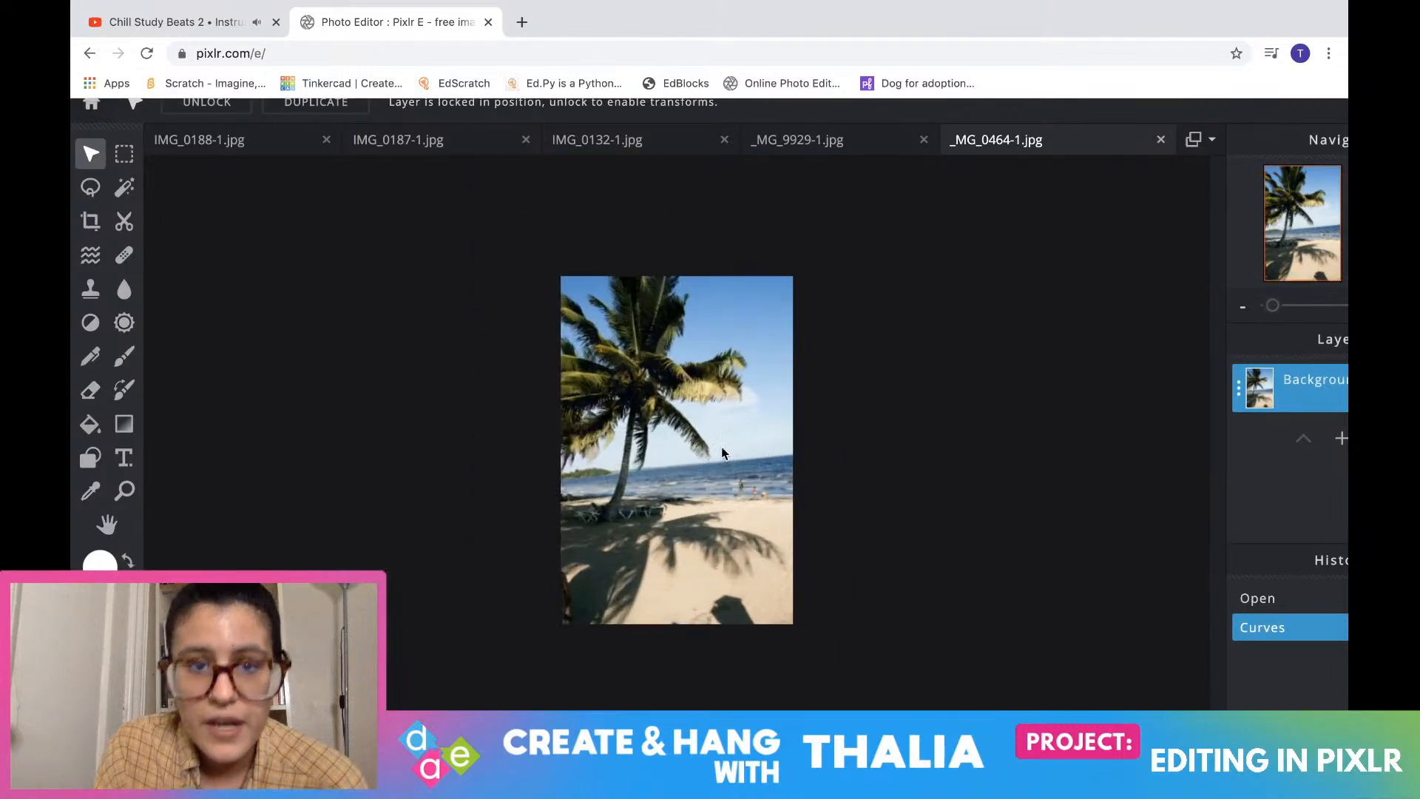
scroll(530, 298, up, 5)
scroll(530, 299, down, 4)
scroll(529, 299, up, 4)
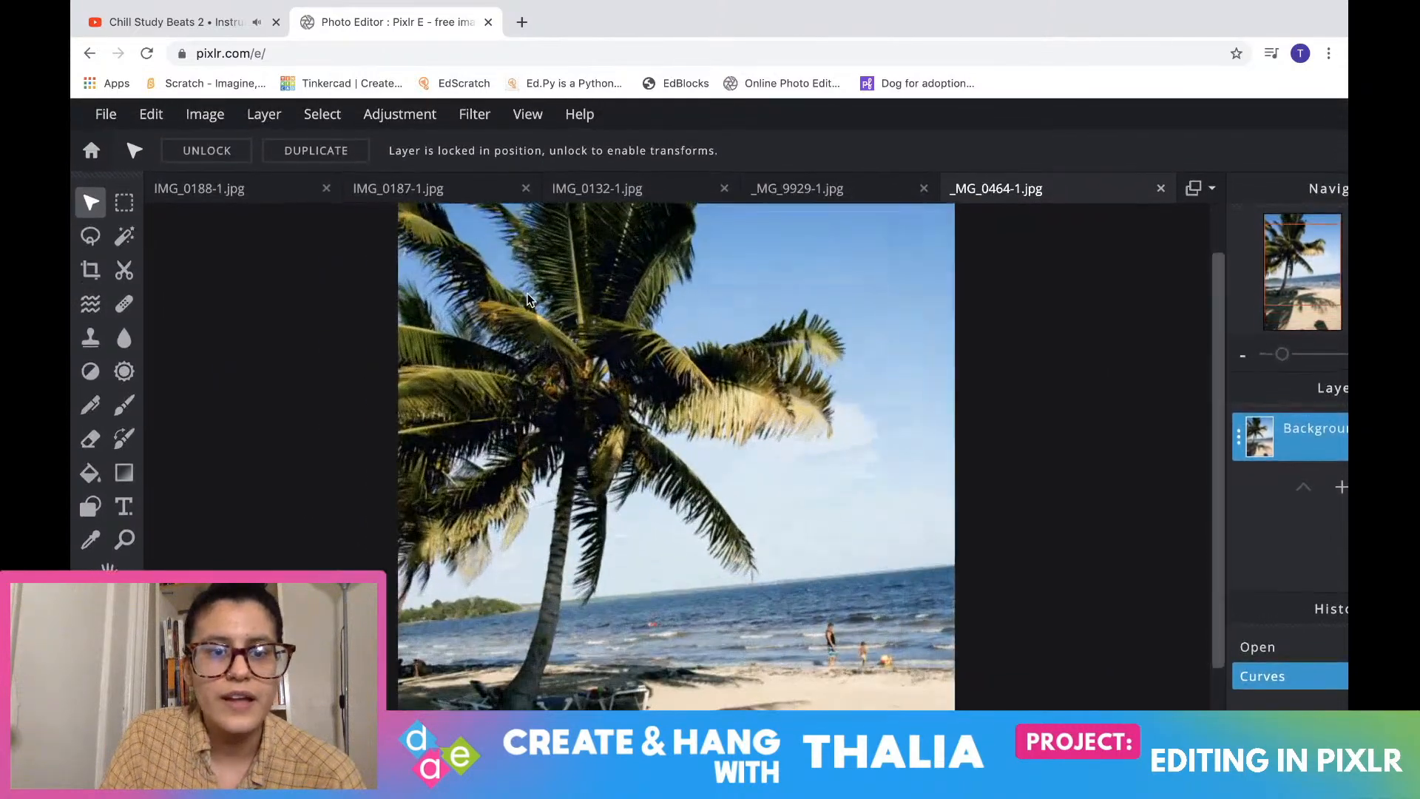
Apply the Grain filter to the beach photo with an amount of 56
click(470, 122)
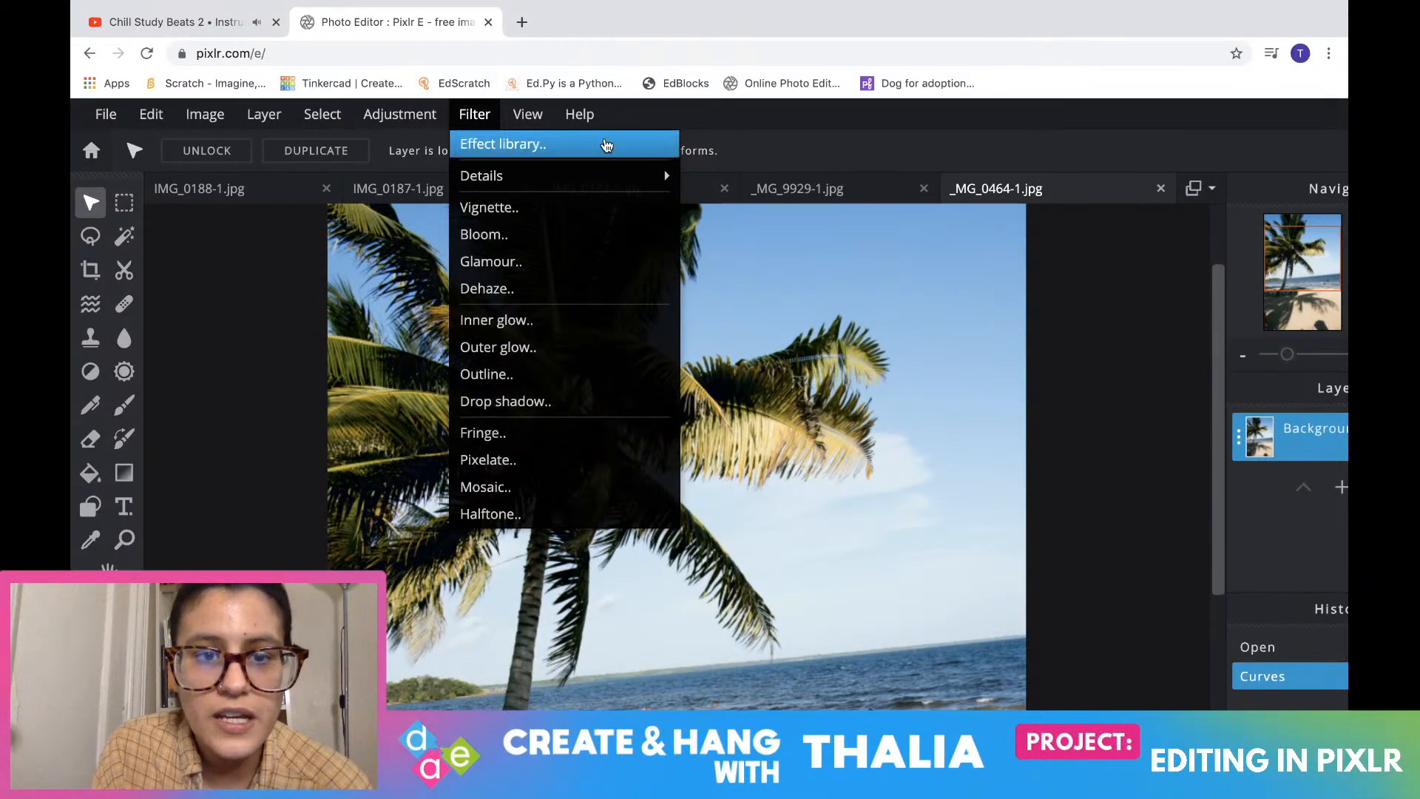
click(604, 184)
click(514, 122)
mouse_move(477, 120)
mouse_move(605, 185)
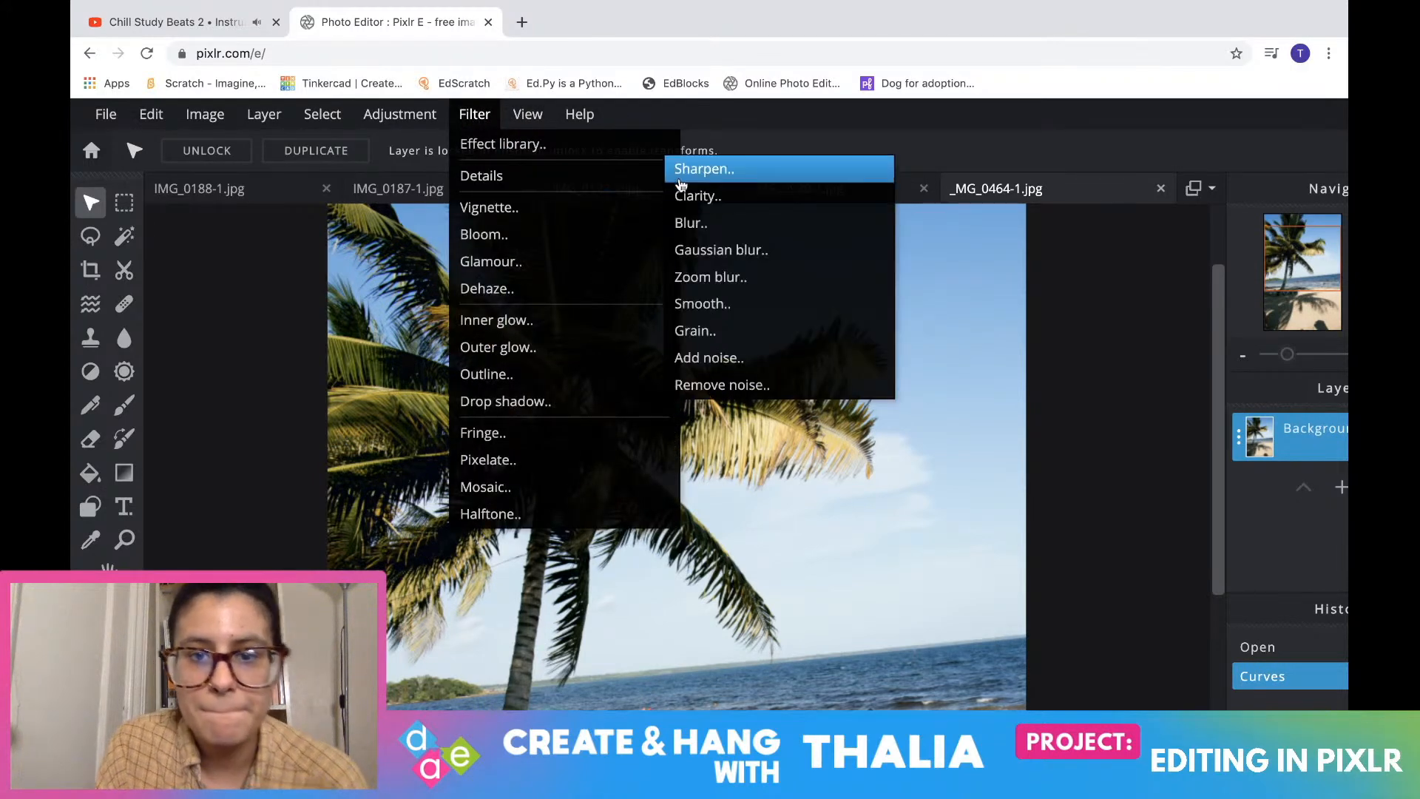
click(727, 340)
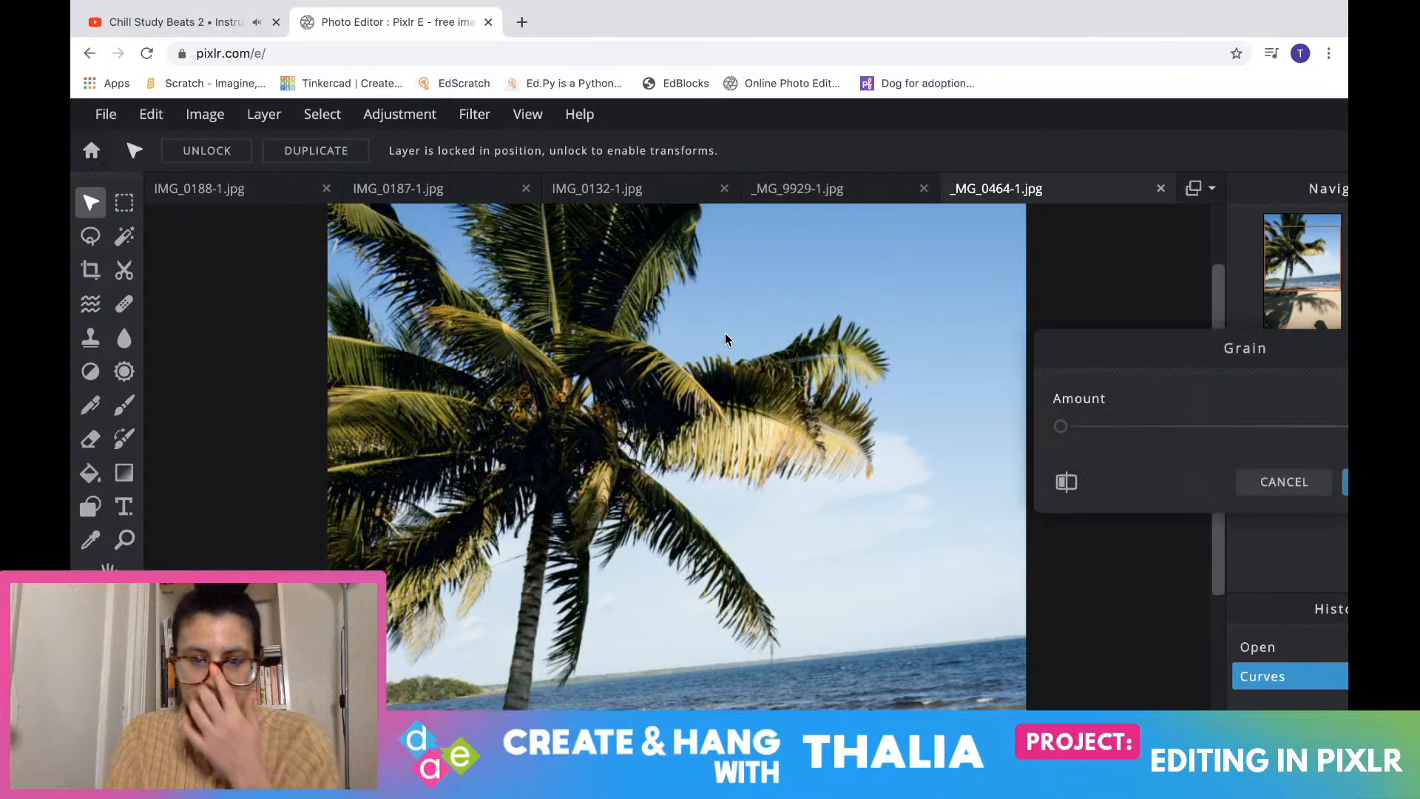
drag(1063, 428, 1268, 428)
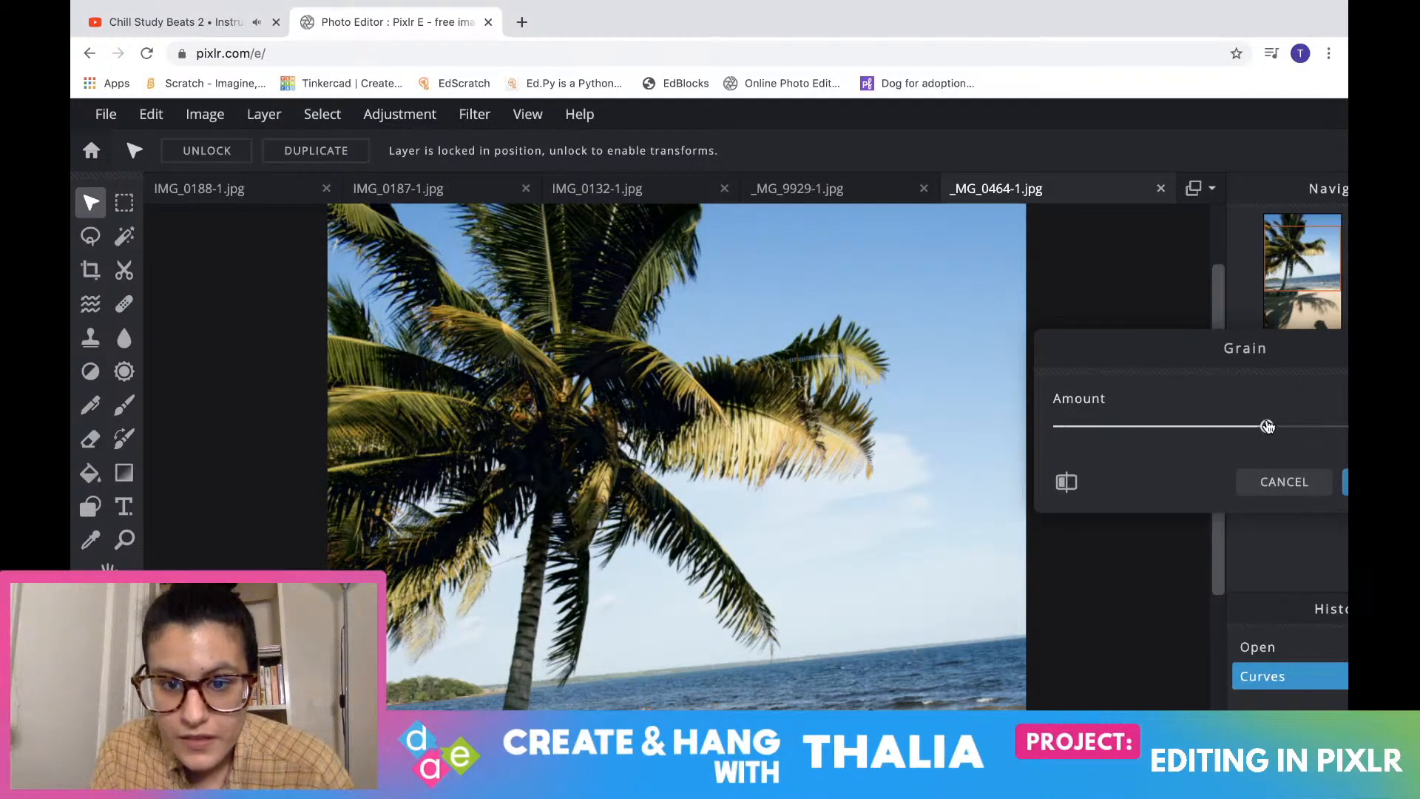
drag(1271, 357, 1079, 351)
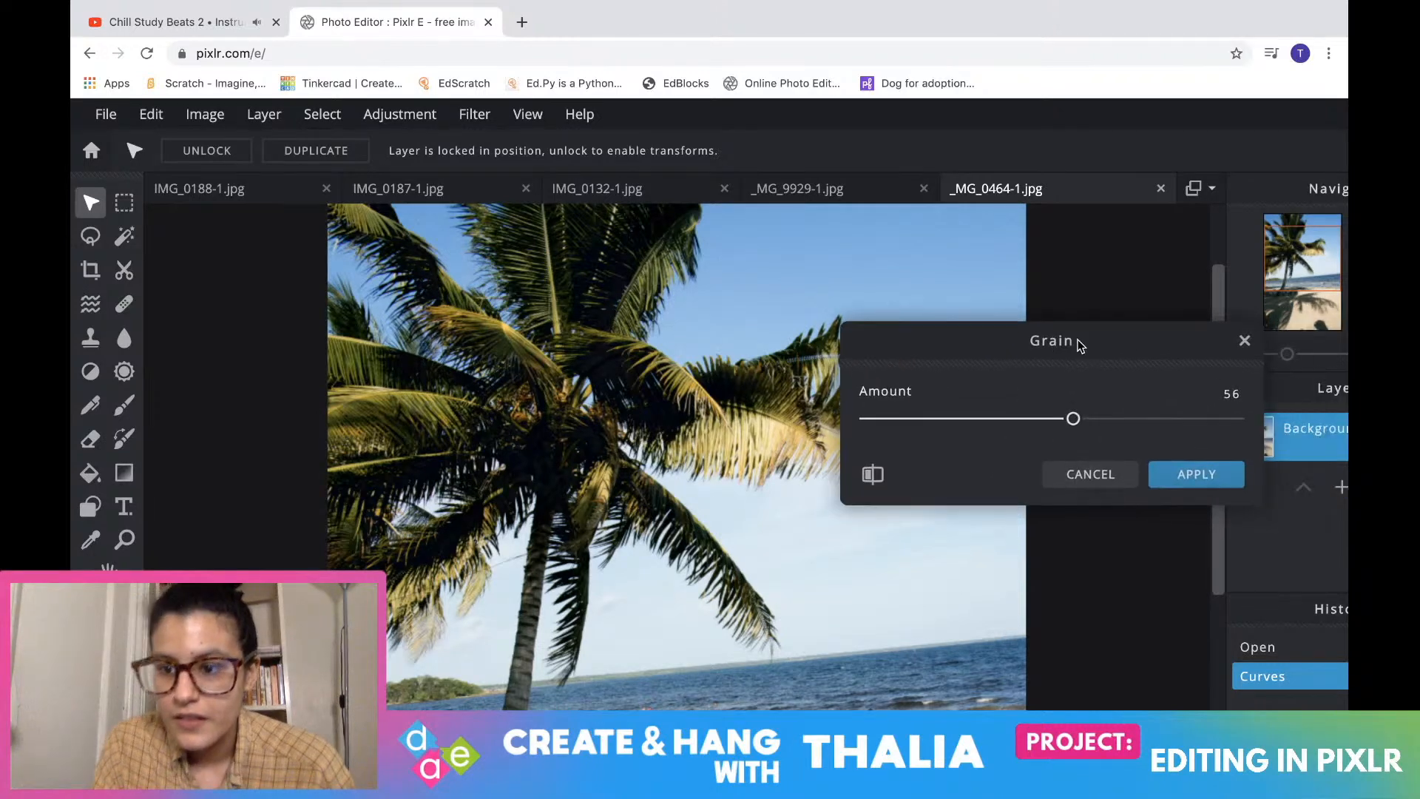
click(1198, 477)
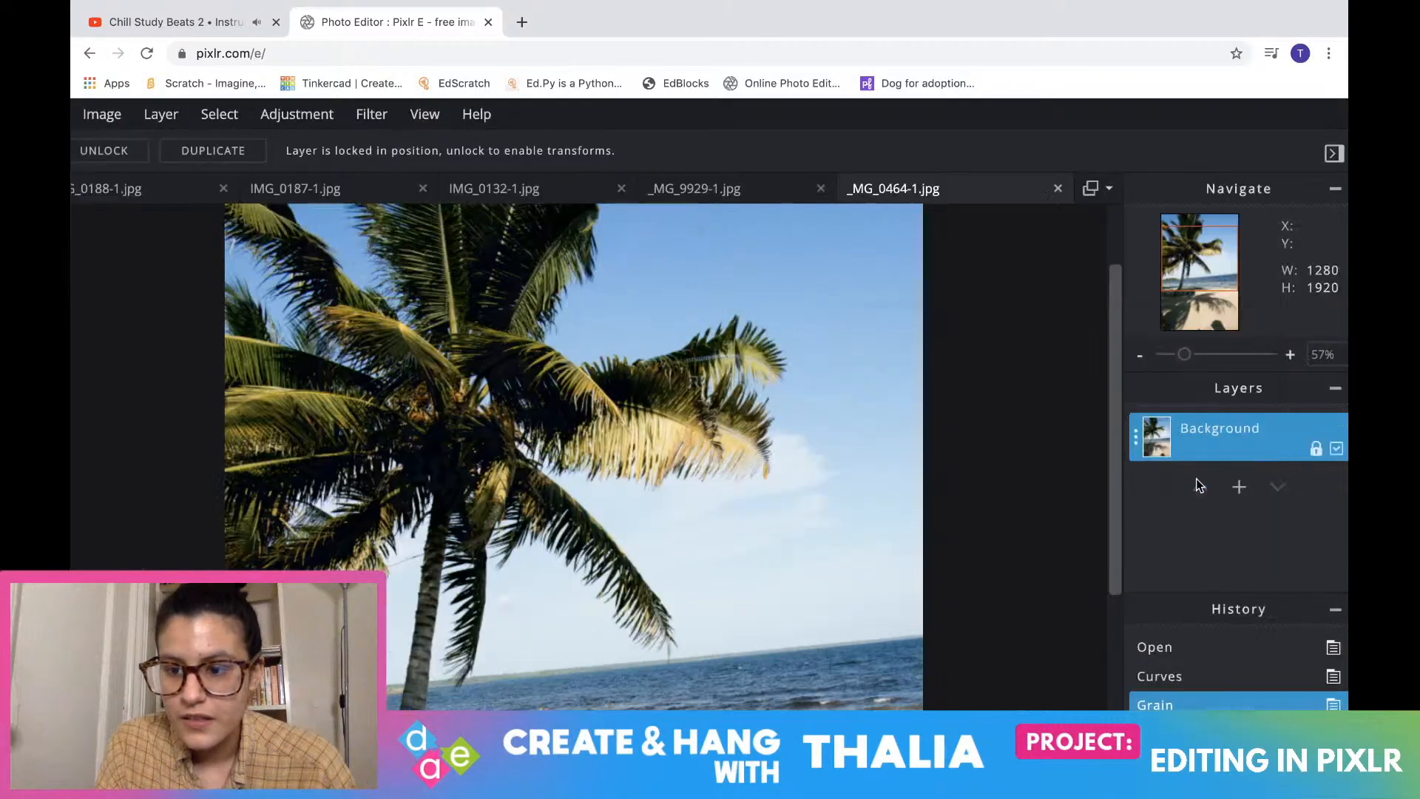
Apply the Add noise filter to the beach photo with an amount of 11
click(371, 115)
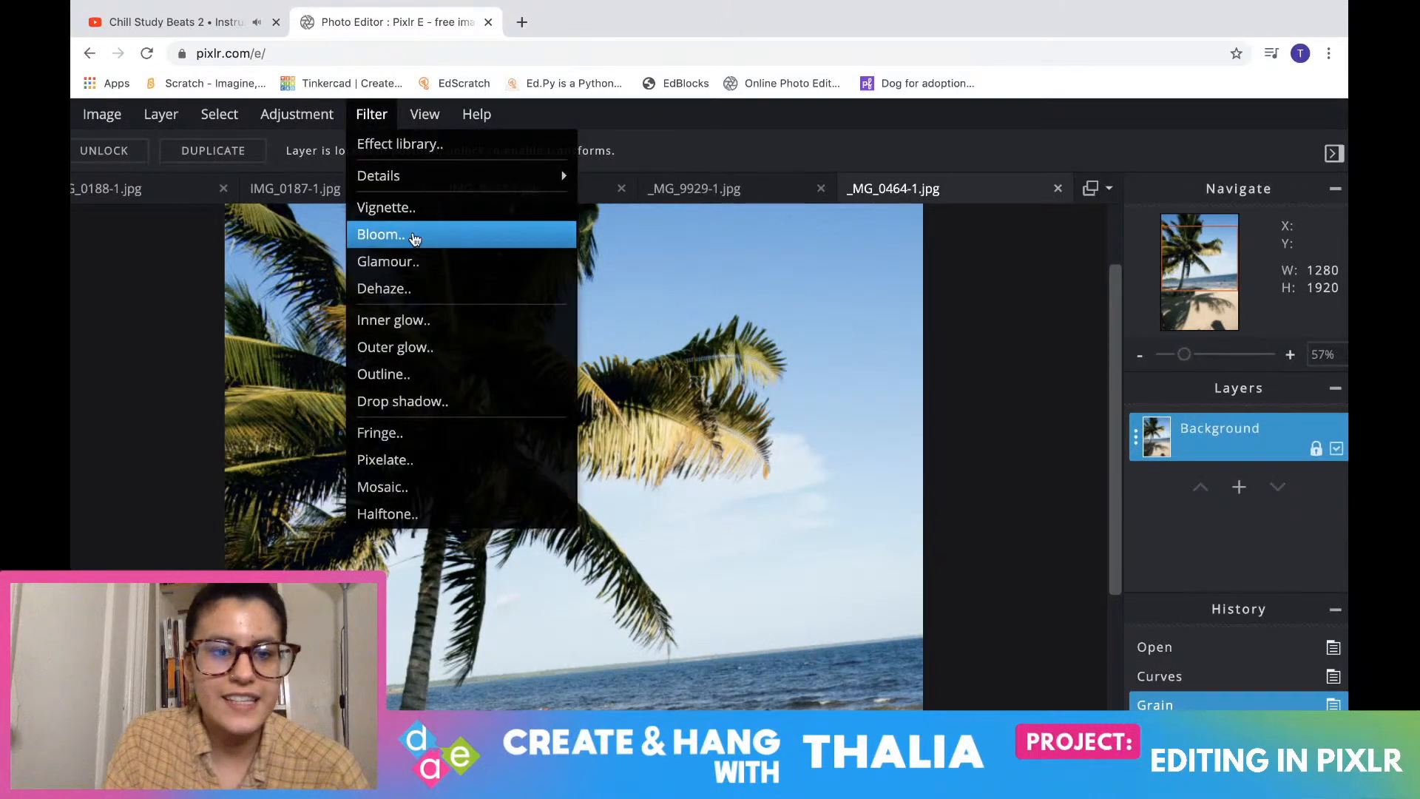
mouse_move(418, 193)
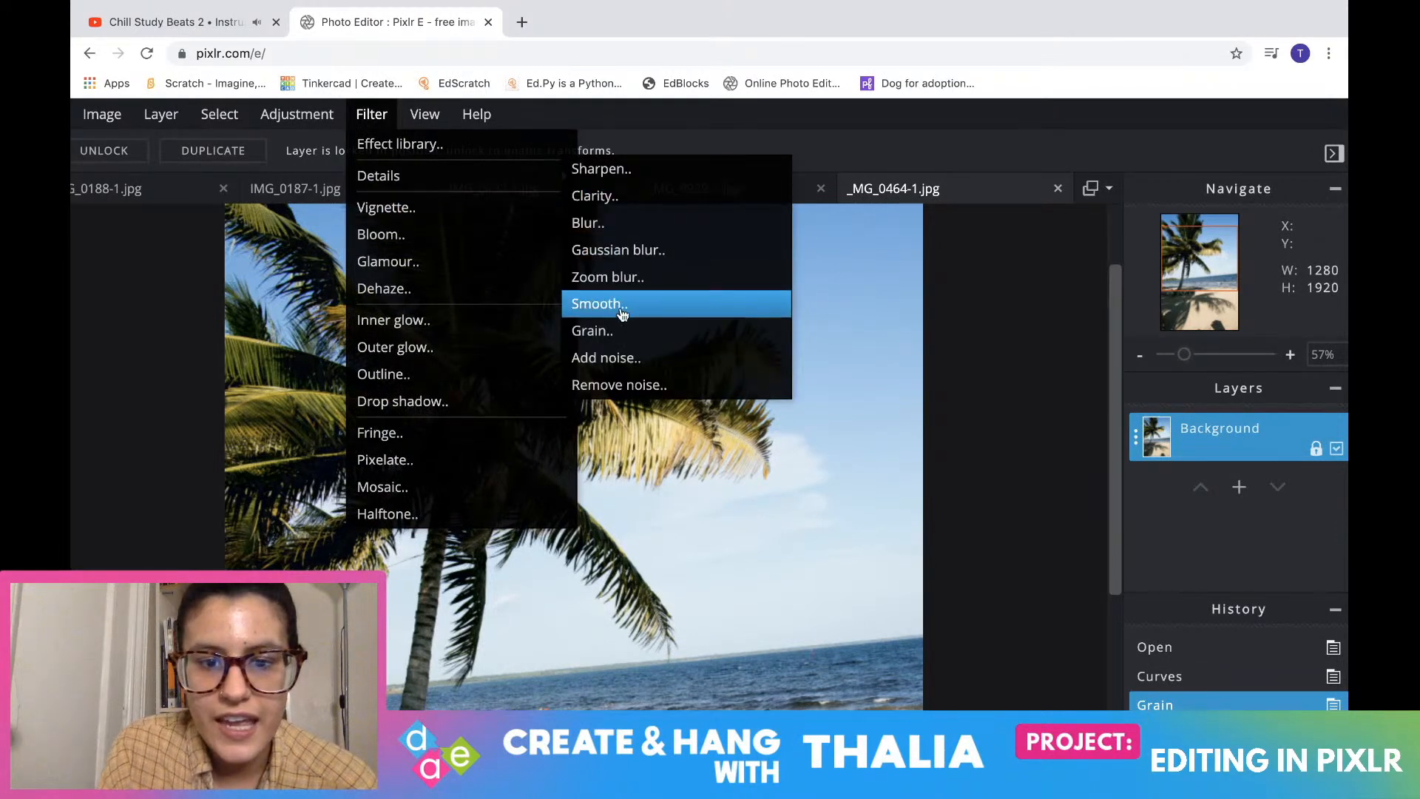
click(617, 357)
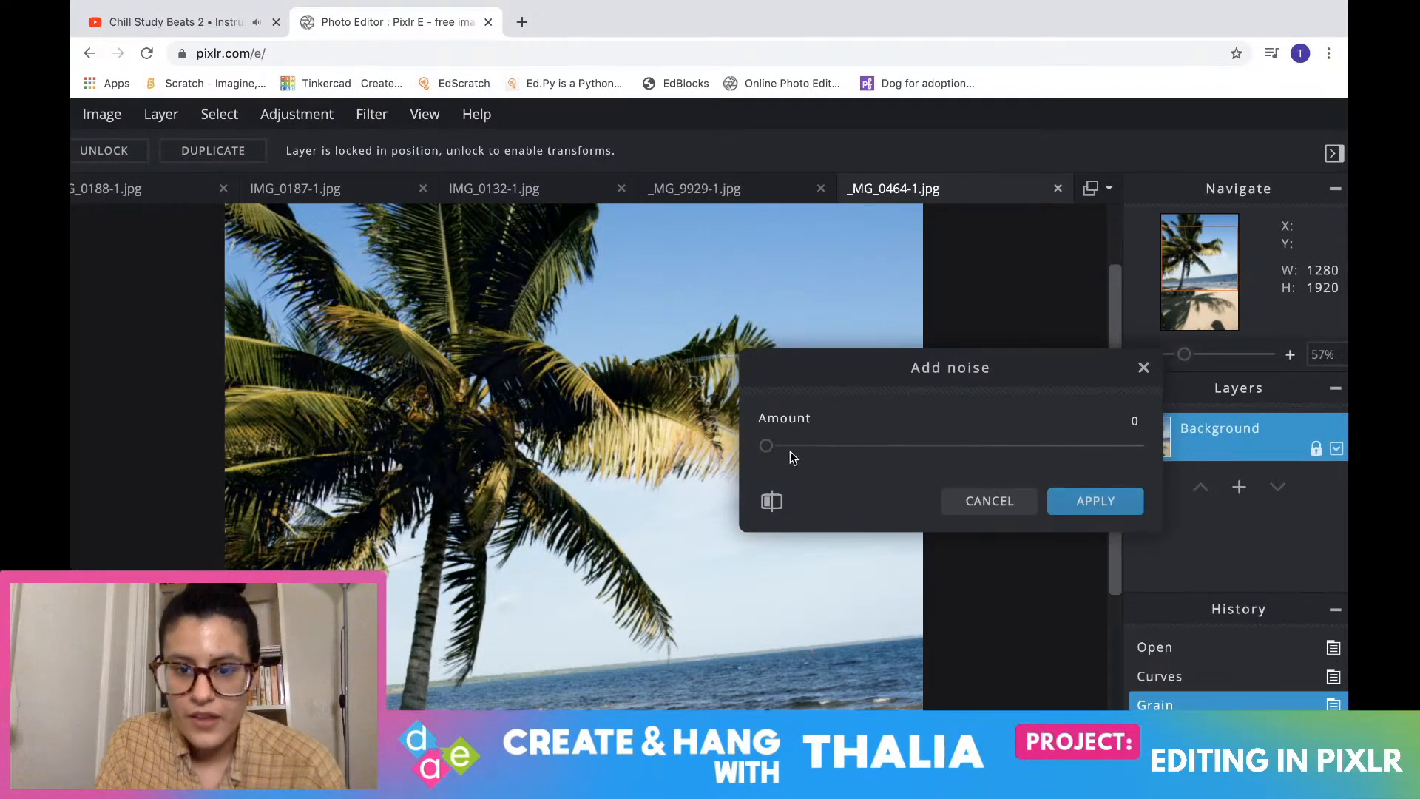
drag(767, 446, 806, 451)
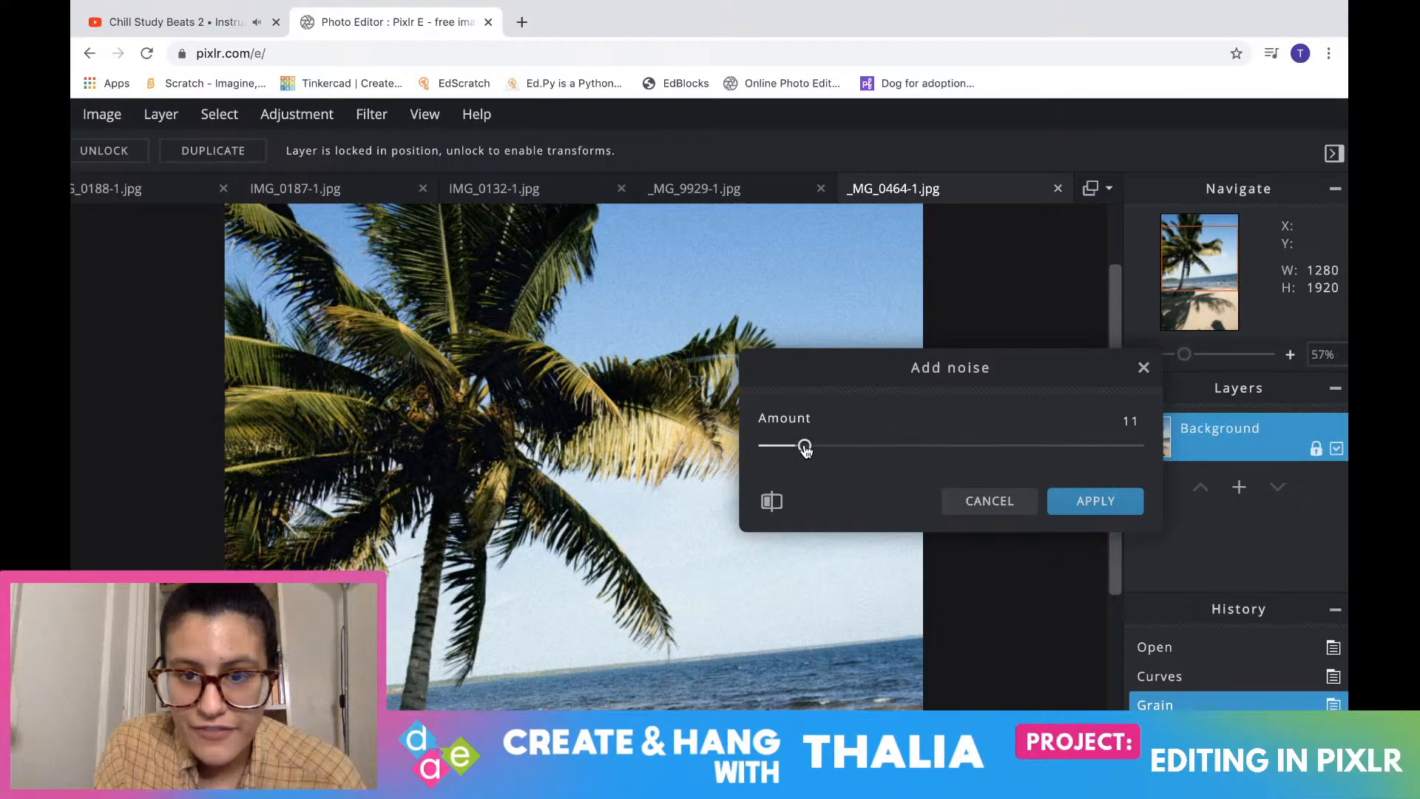
click(1056, 503)
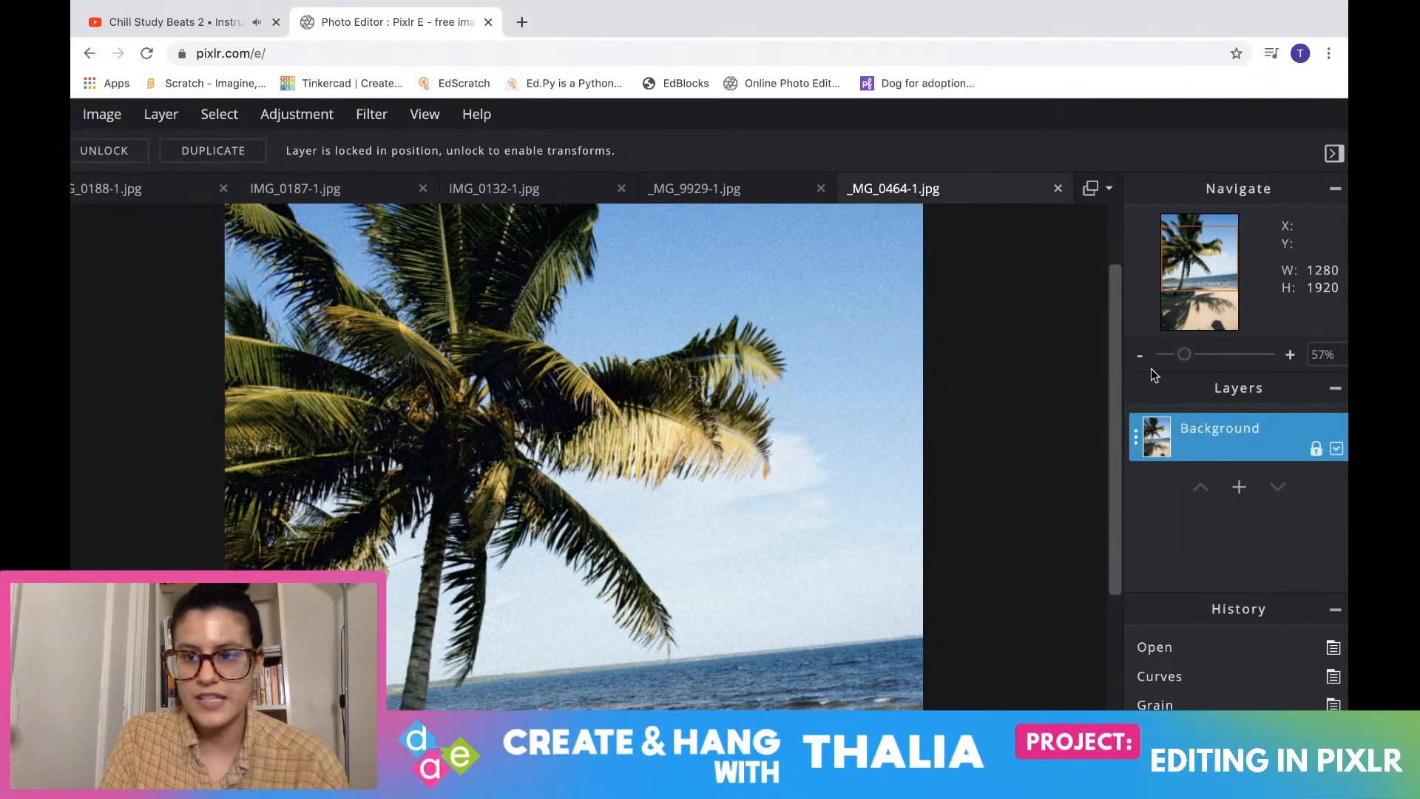
Check the noise on the beach photo at different zoom levels and compare it with the earlier Curves and Grain states
drag(1184, 358, 1176, 361)
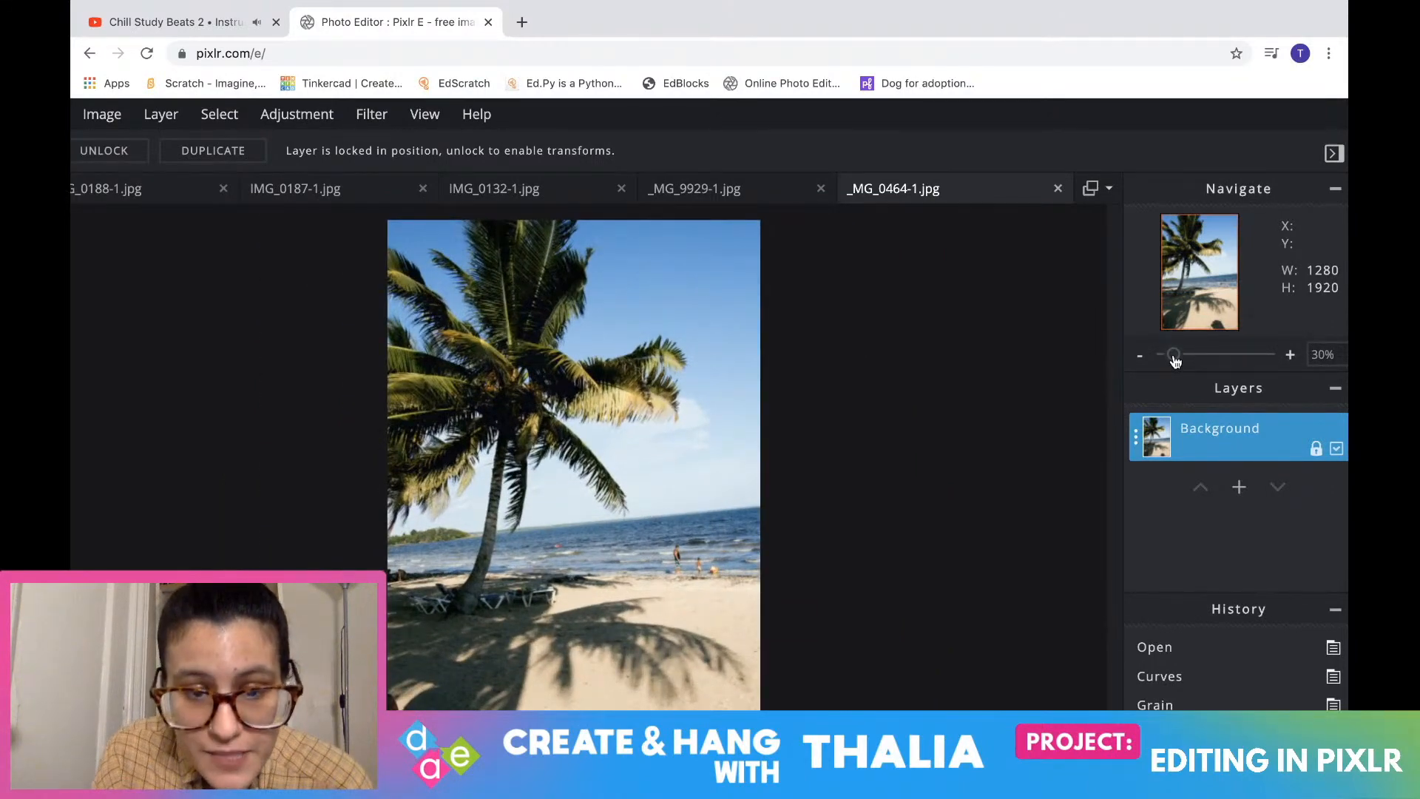
drag(1177, 361, 1191, 367)
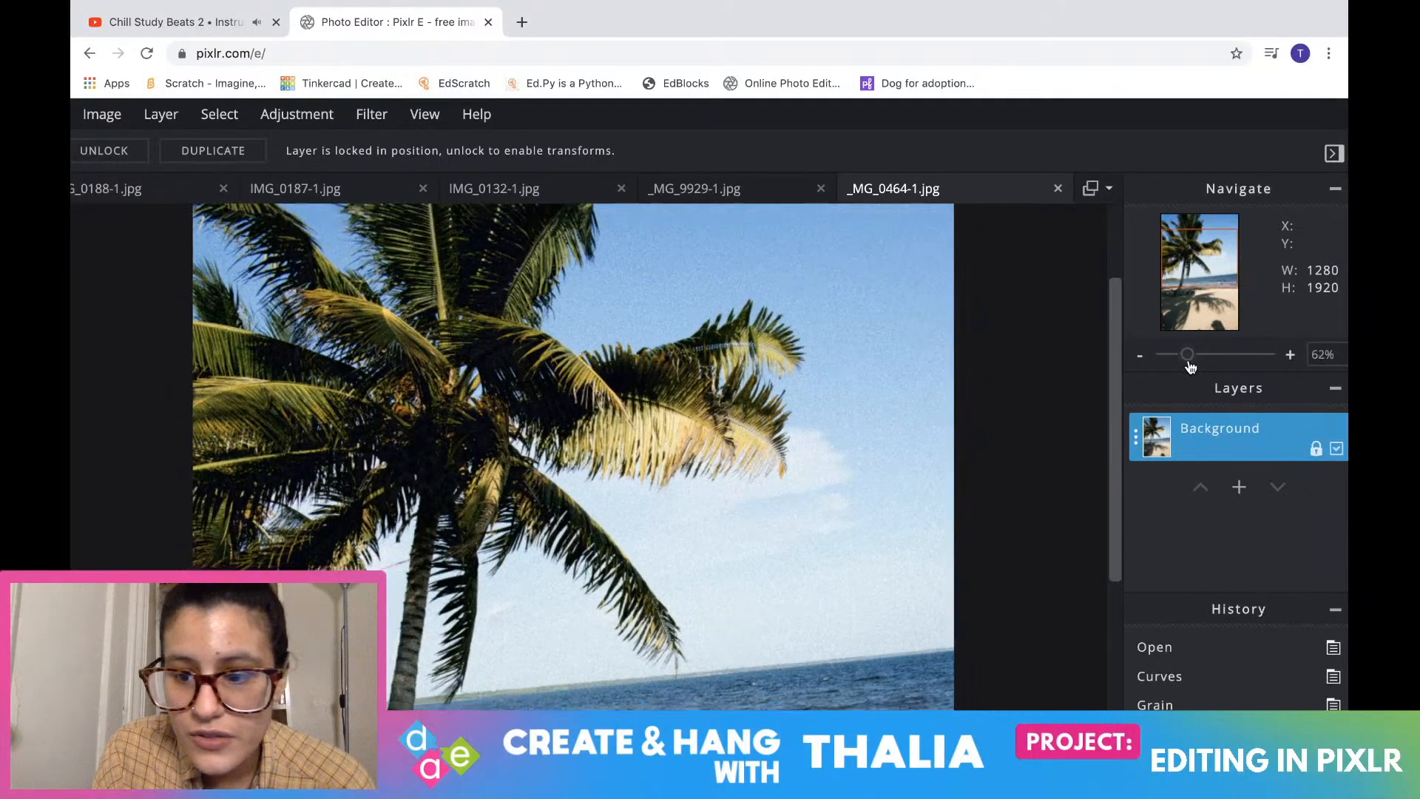
click(1166, 677)
click(1172, 705)
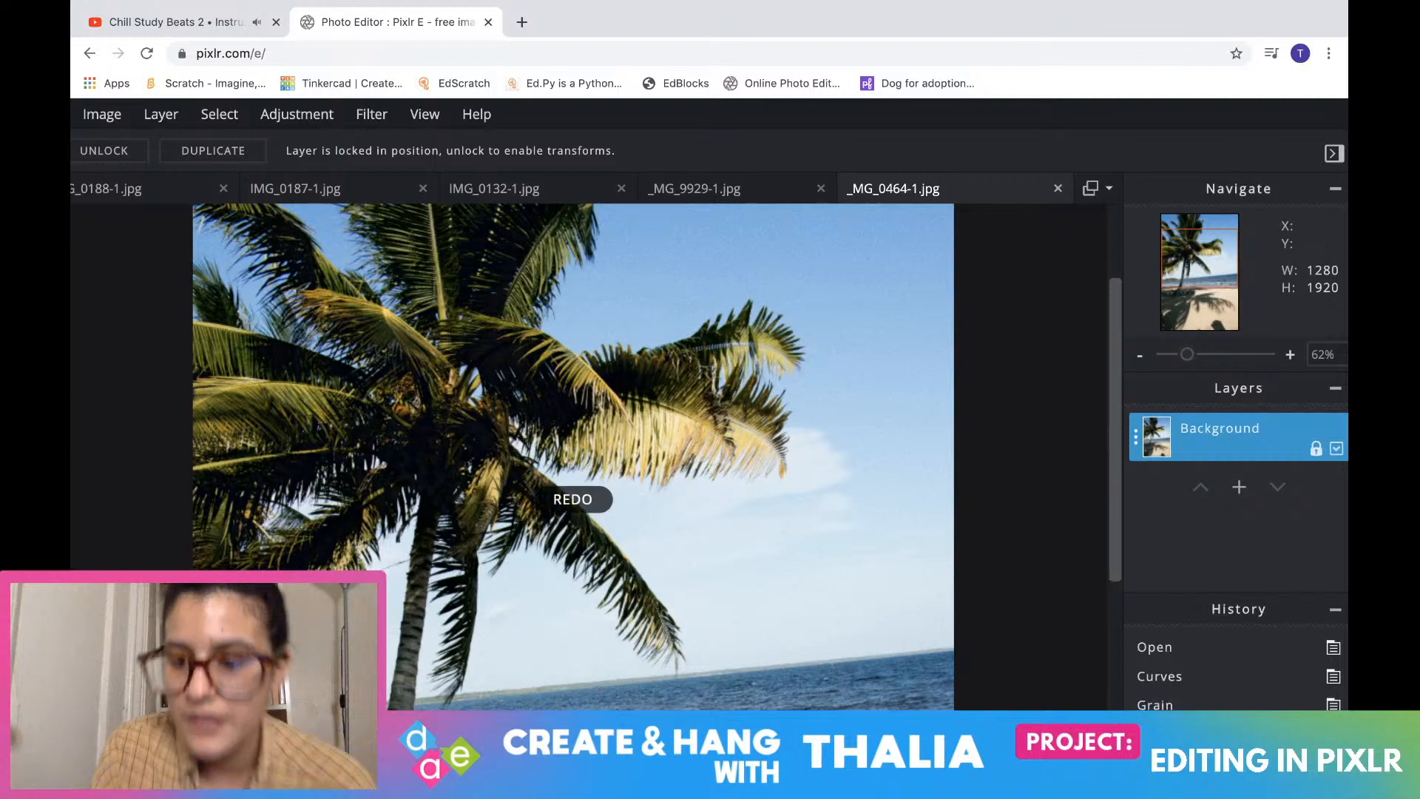
scroll(623, 483, down, 2)
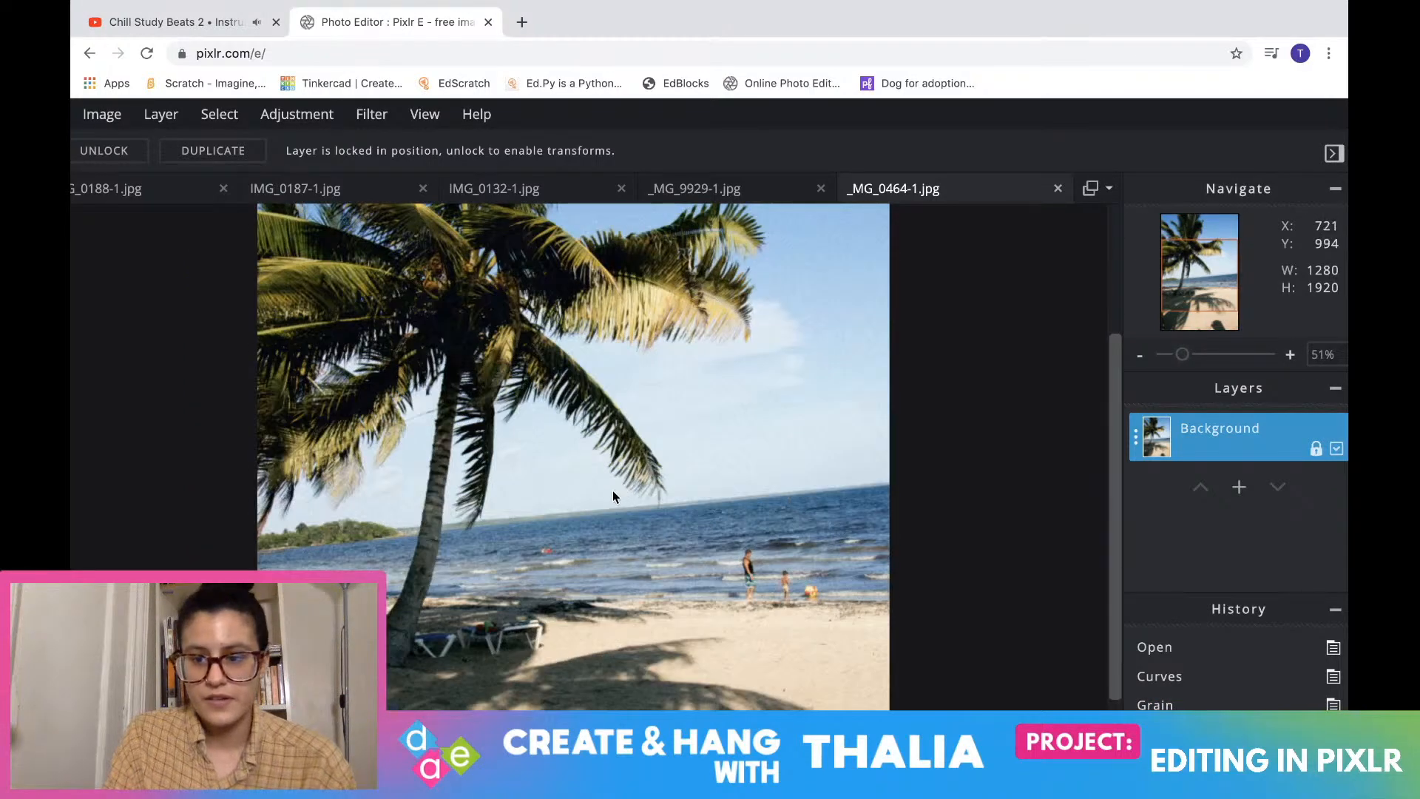
drag(1181, 356, 1177, 359)
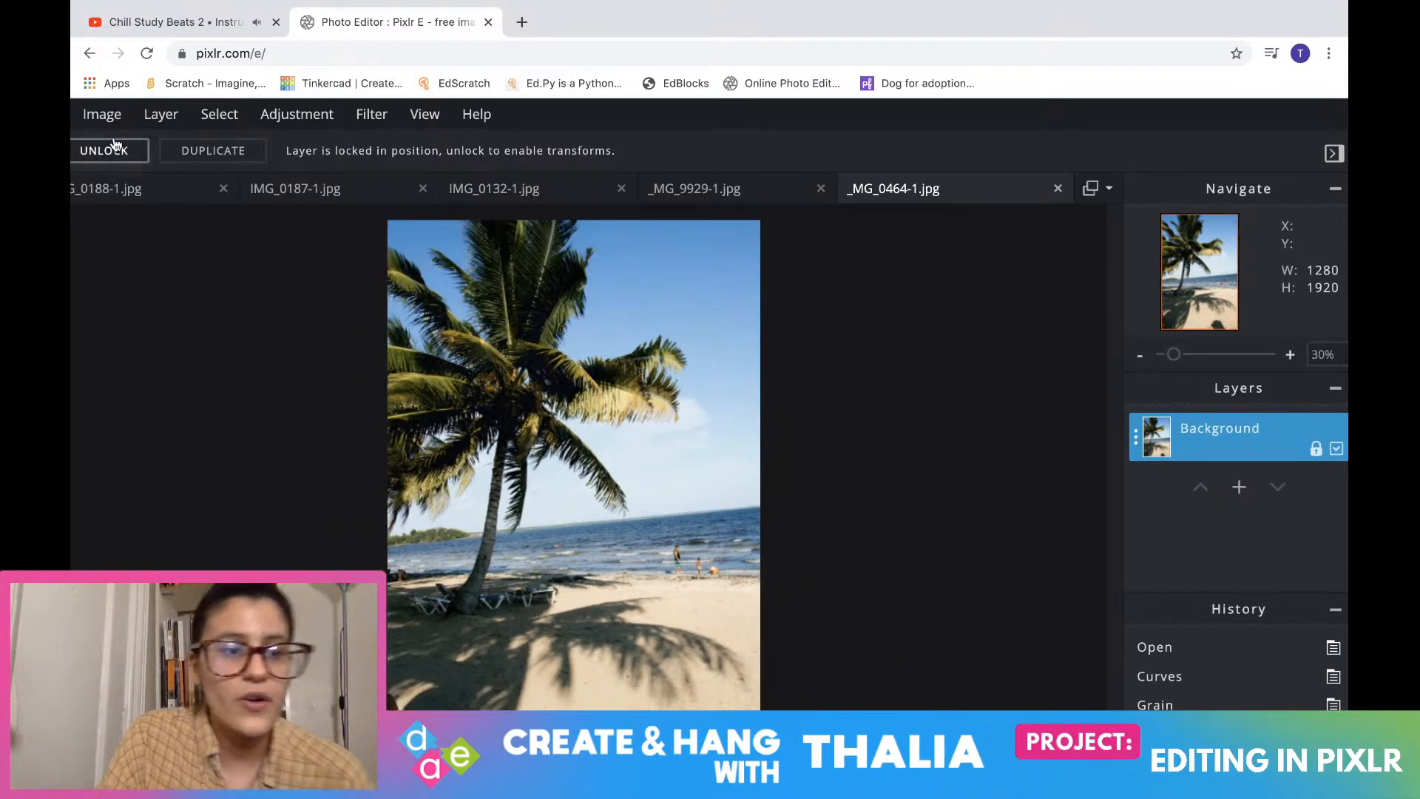
Download the beach photo as _MG_0464-1 in JPG format at 90% quality and close the save dialog
scroll(103, 118, left, 3)
click(94, 118)
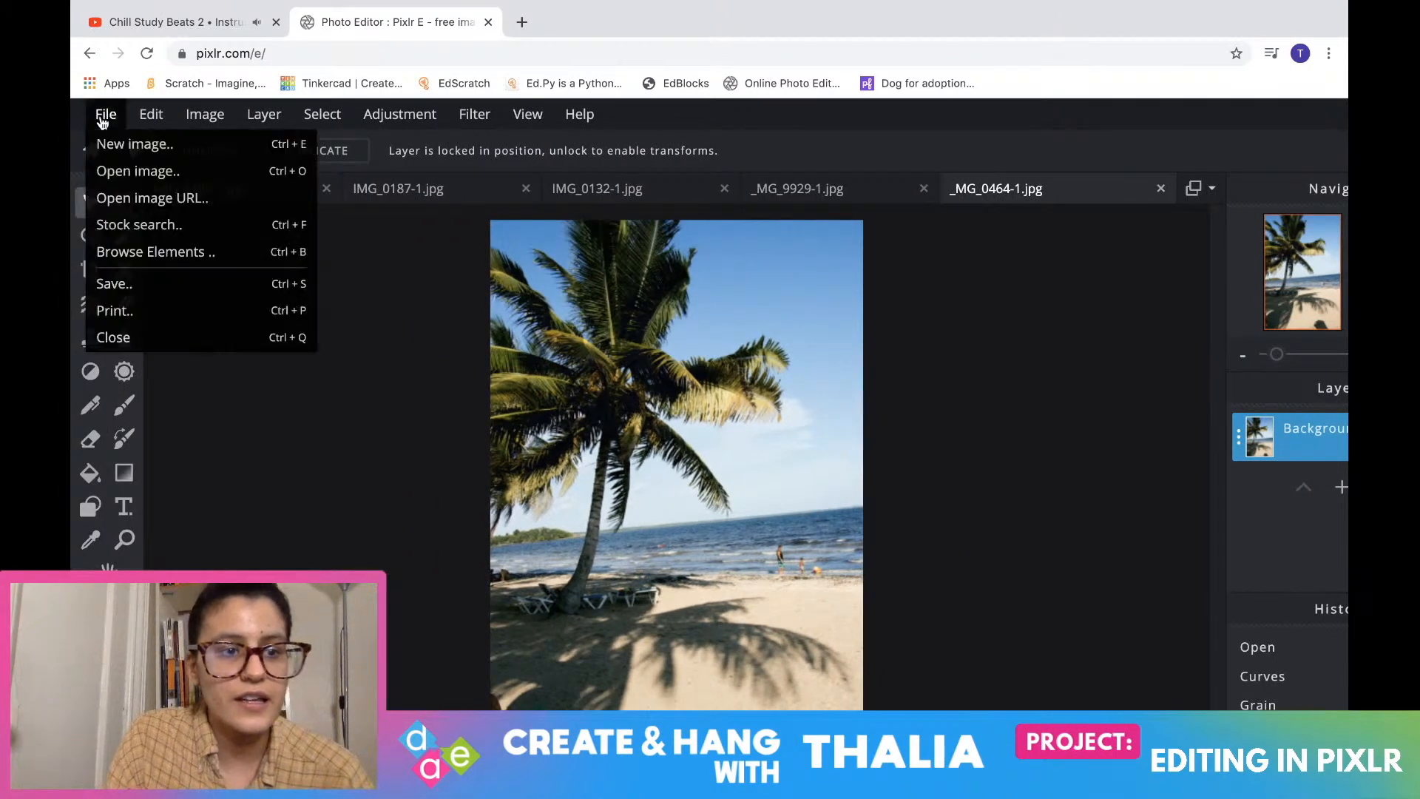
click(143, 283)
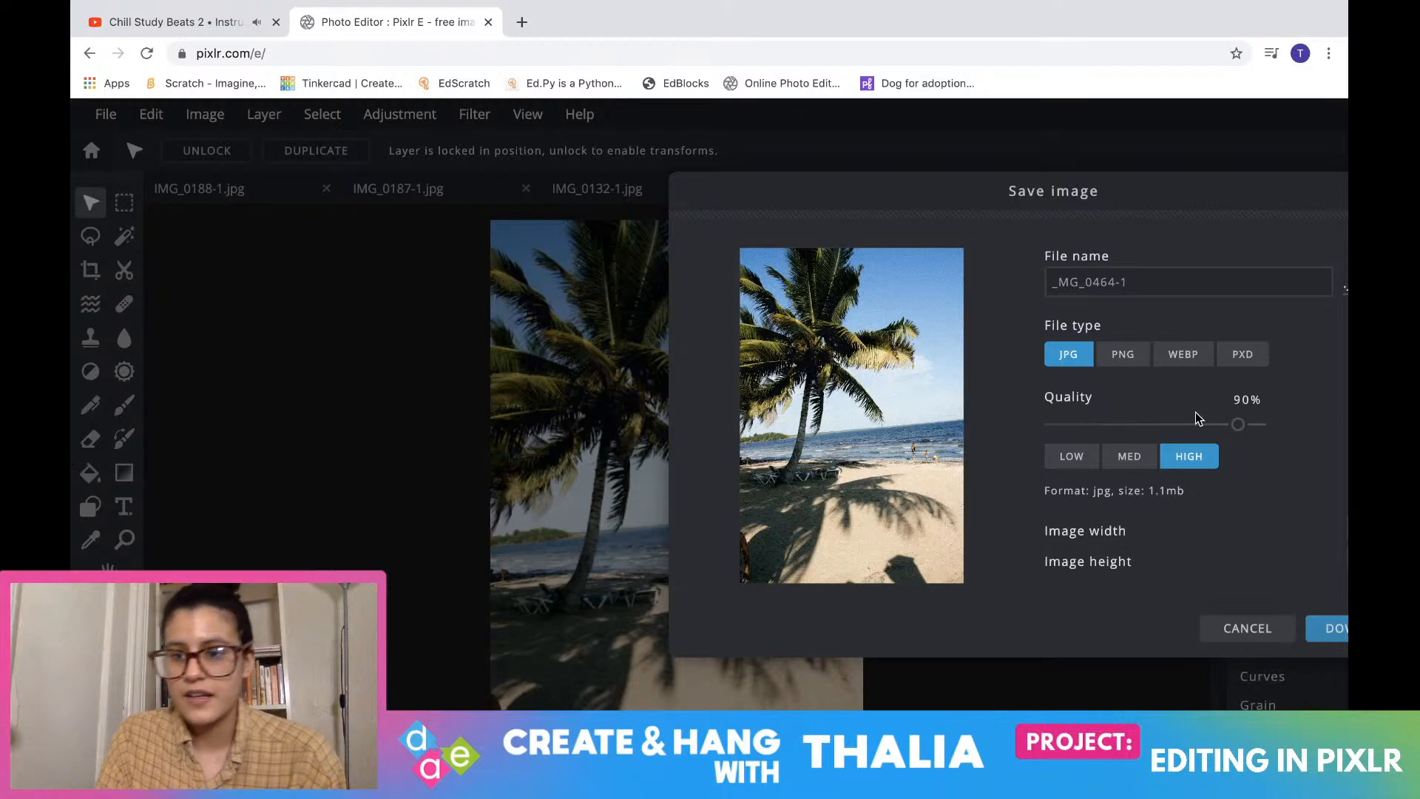
click(1328, 628)
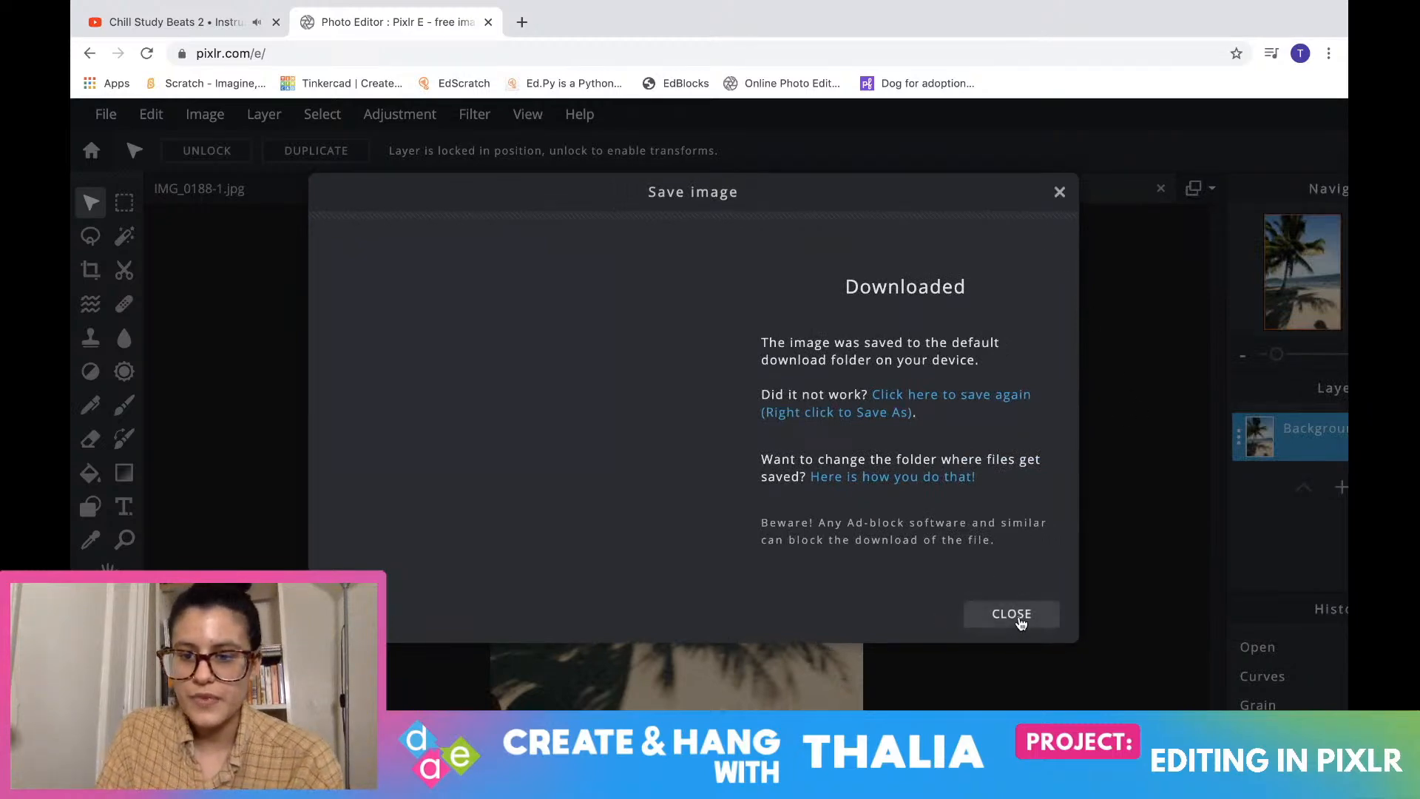
click(1012, 615)
Apply the Grain filter to the staircase photo _MG_9929-1 with an amount of 39
click(448, 196)
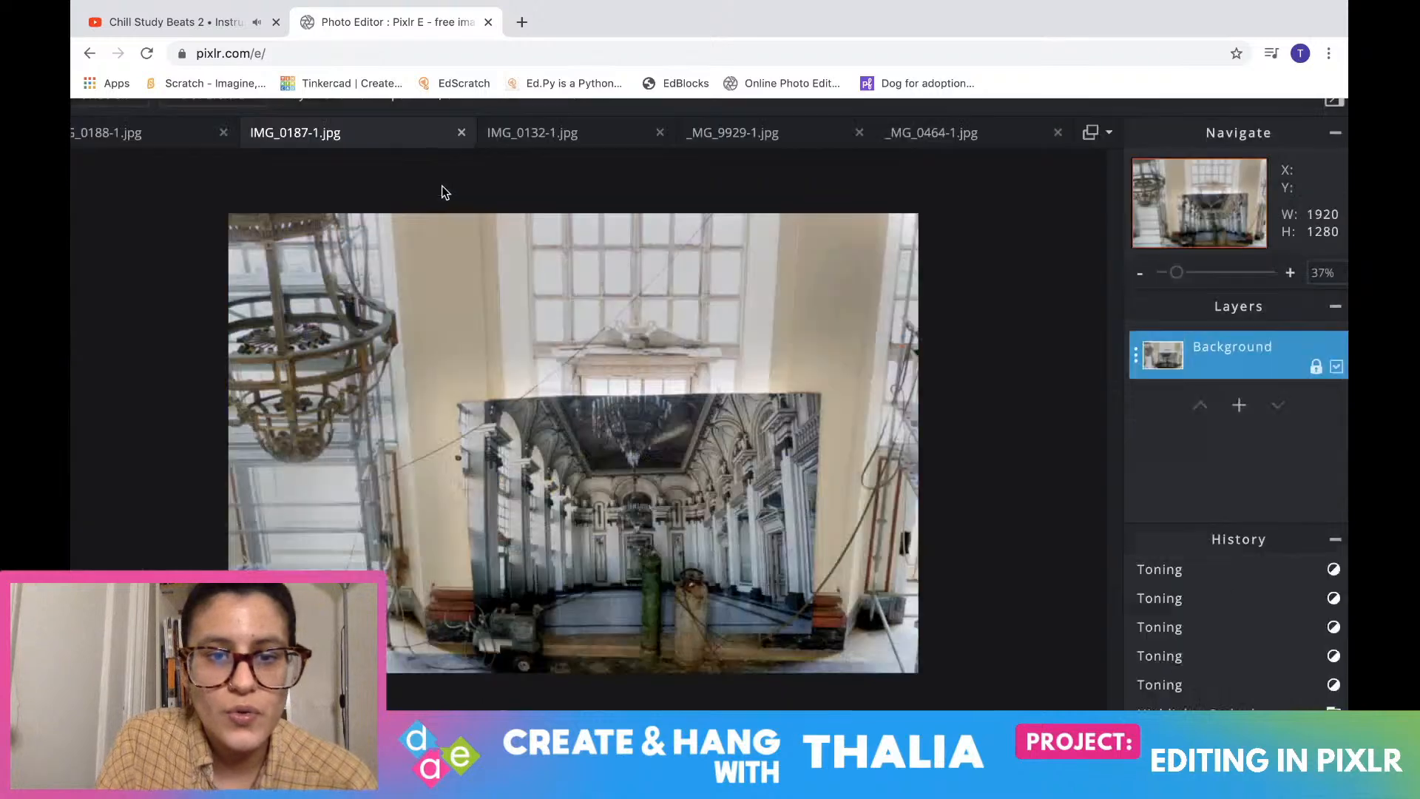
click(732, 133)
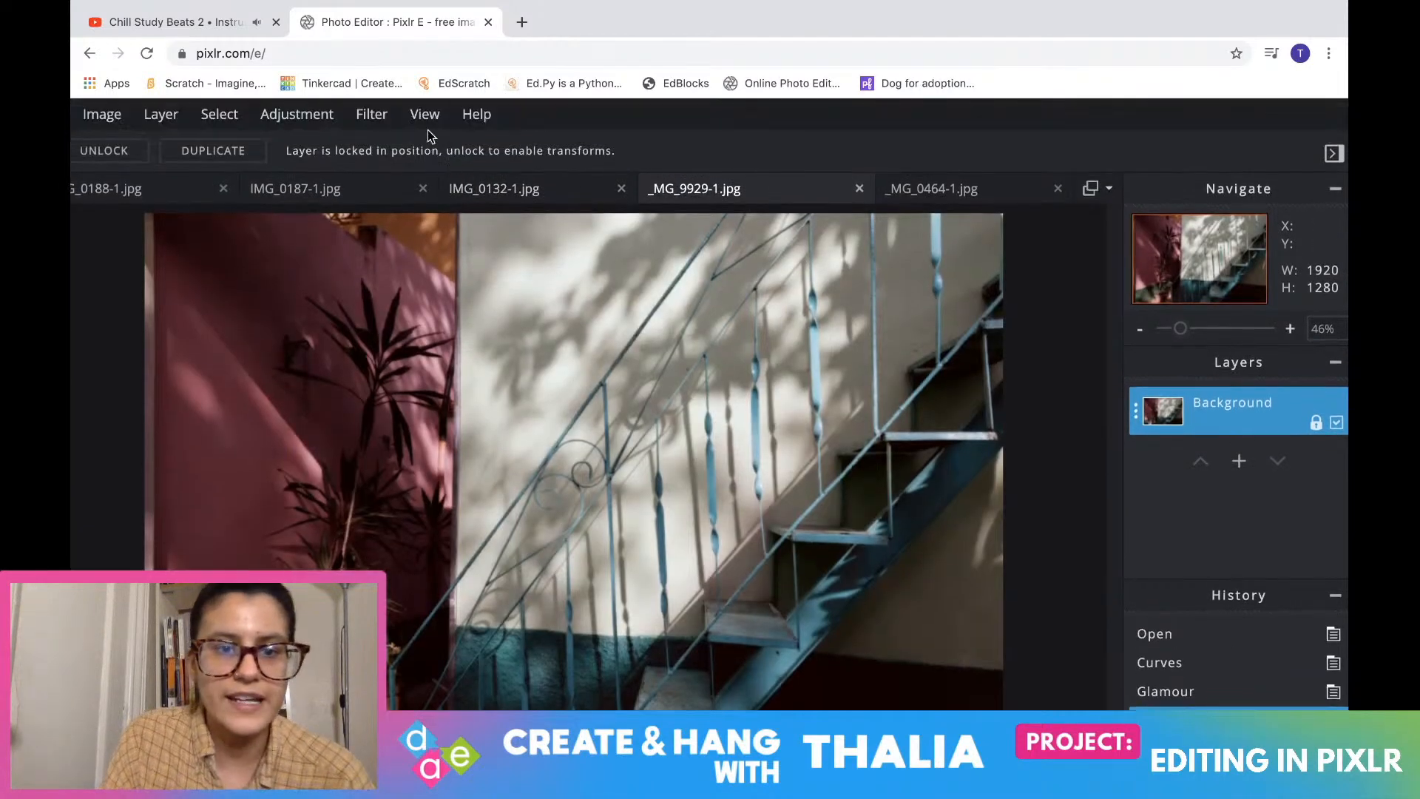
click(381, 117)
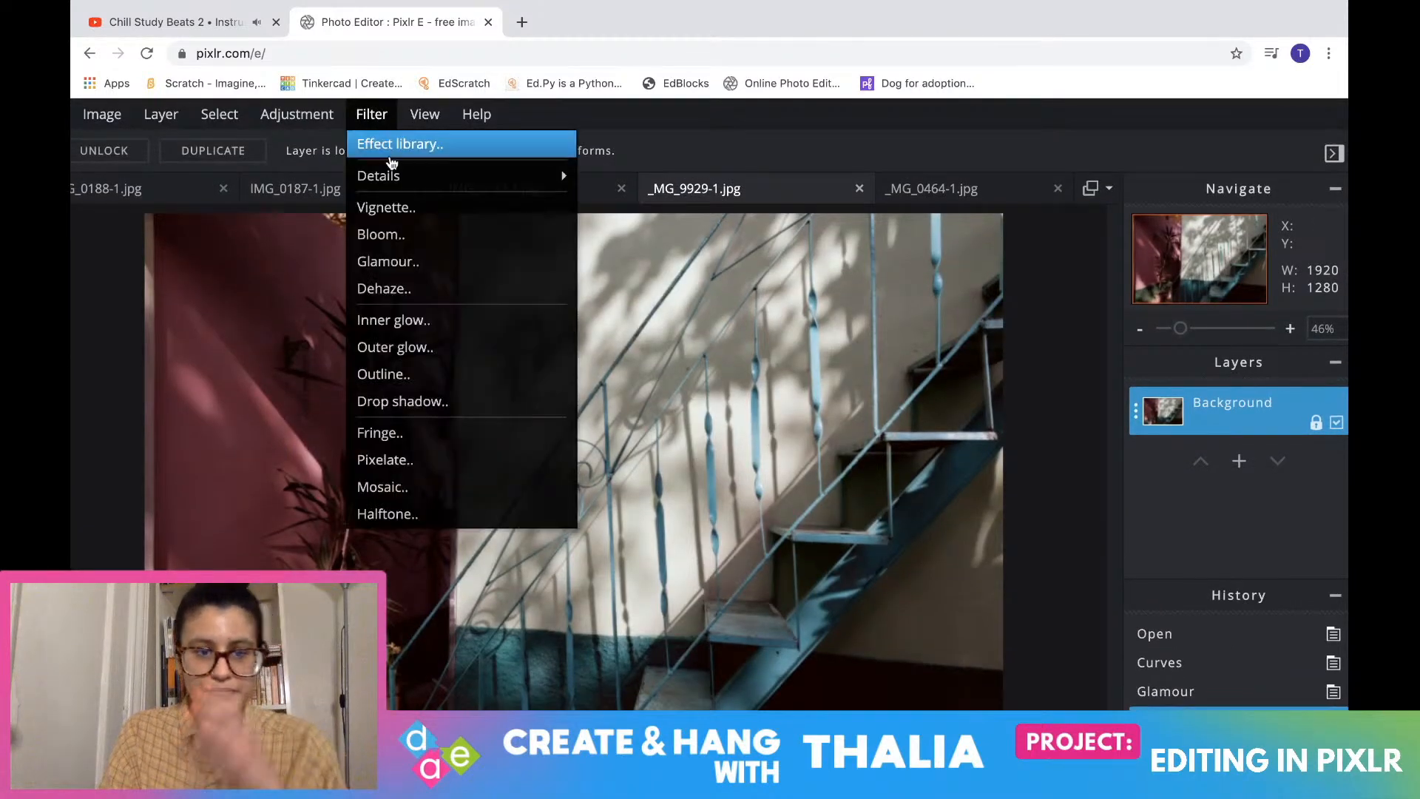
mouse_move(446, 181)
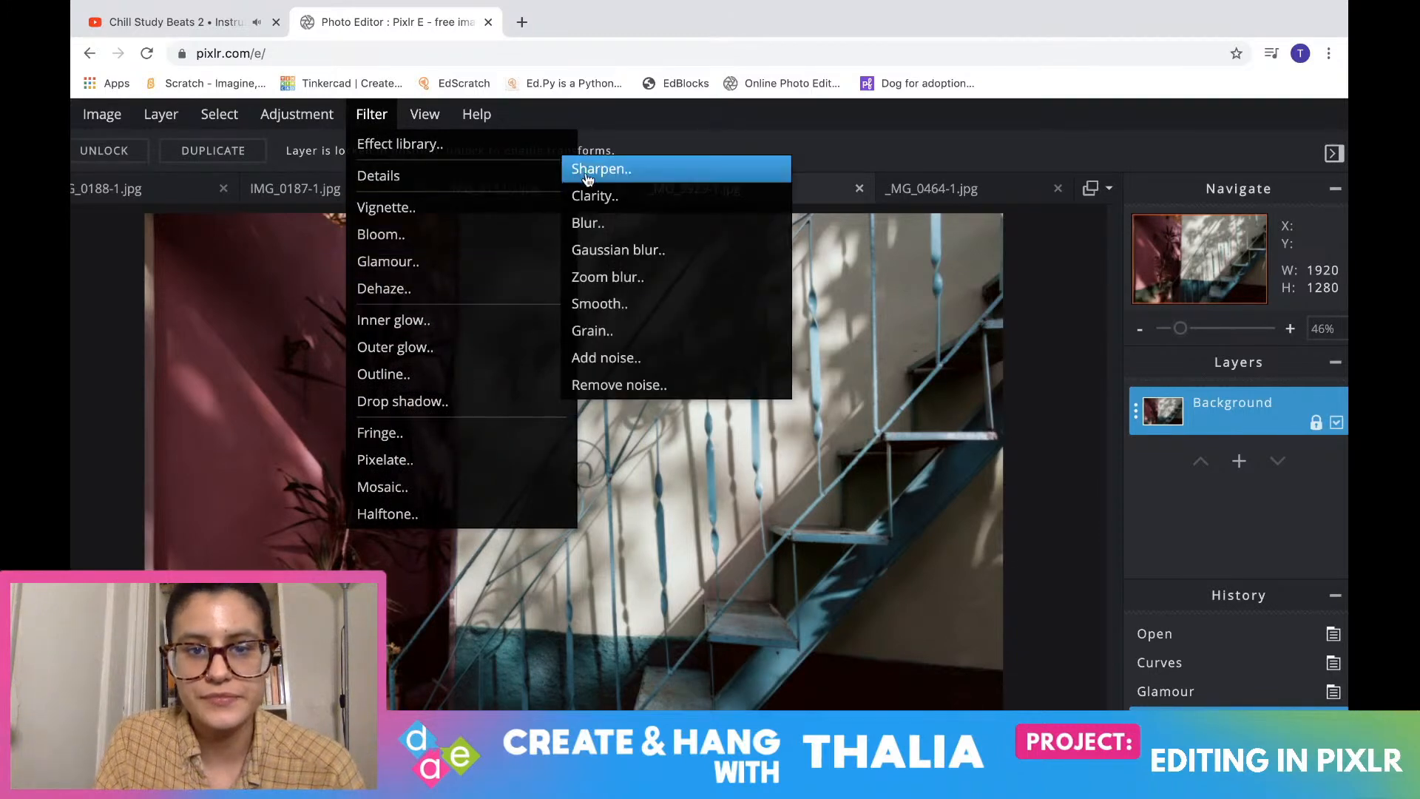
click(595, 330)
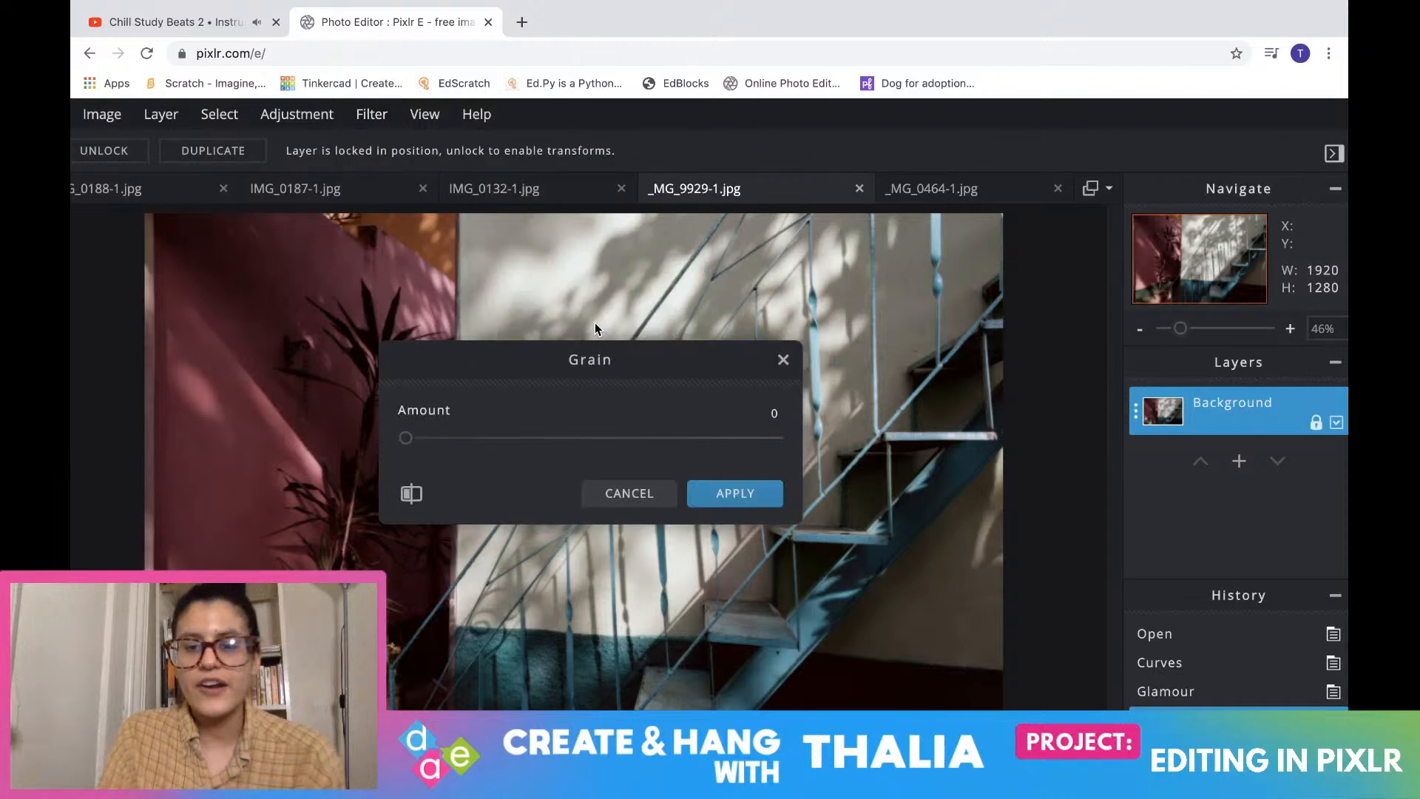
drag(648, 369, 1151, 252)
drag(912, 327, 1053, 328)
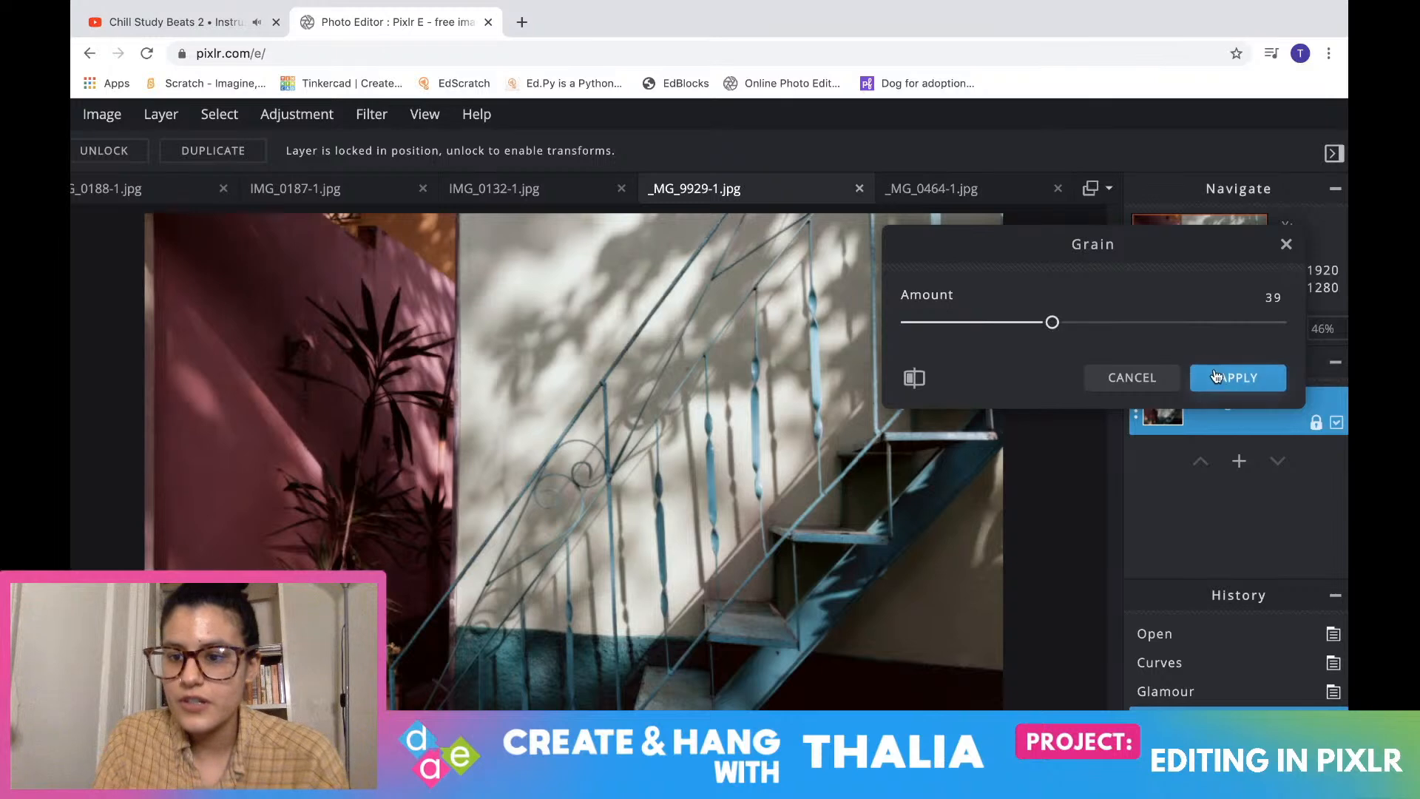
click(1237, 377)
Apply the Add noise filter to the staircase photo with an amount of 11
click(367, 109)
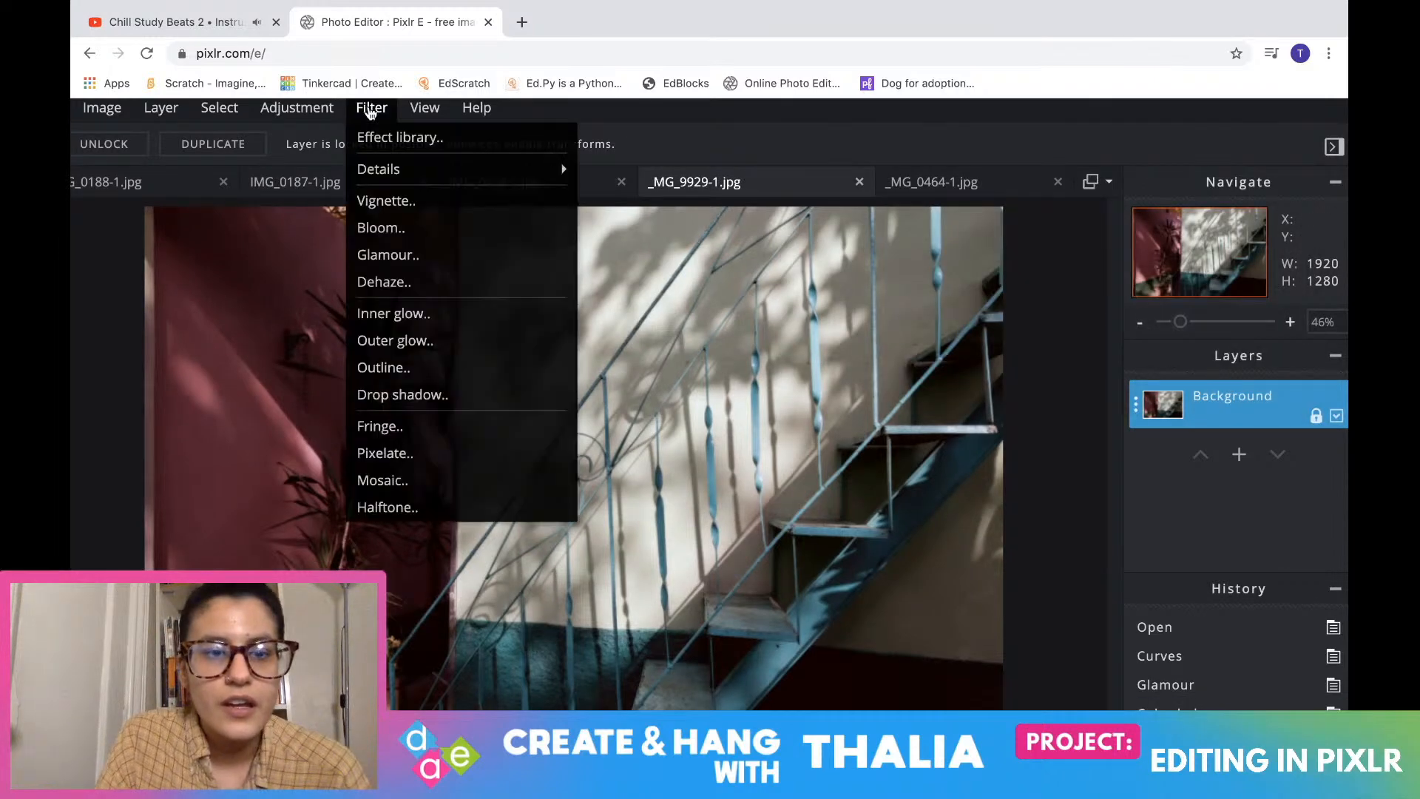
mouse_move(398, 172)
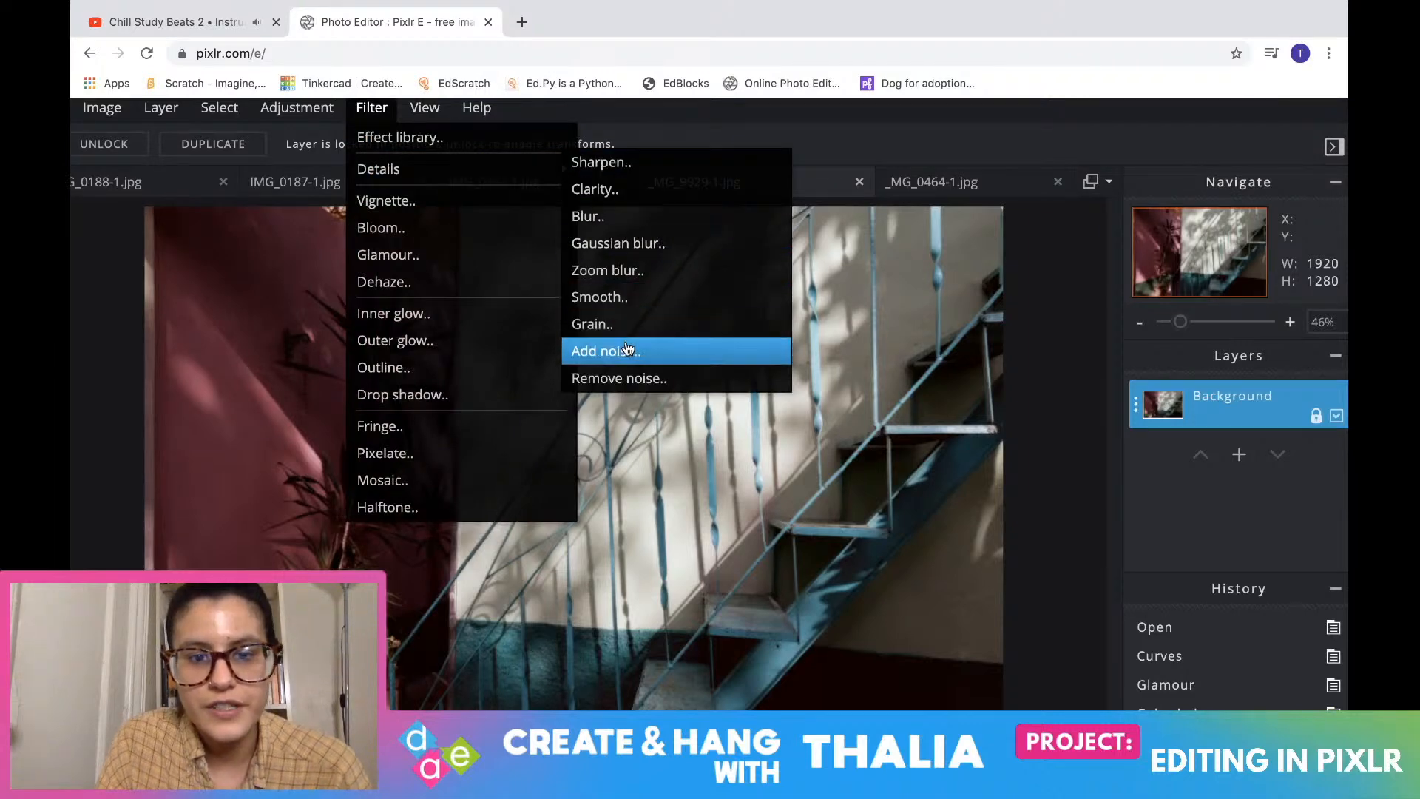
click(626, 350)
drag(913, 342, 946, 348)
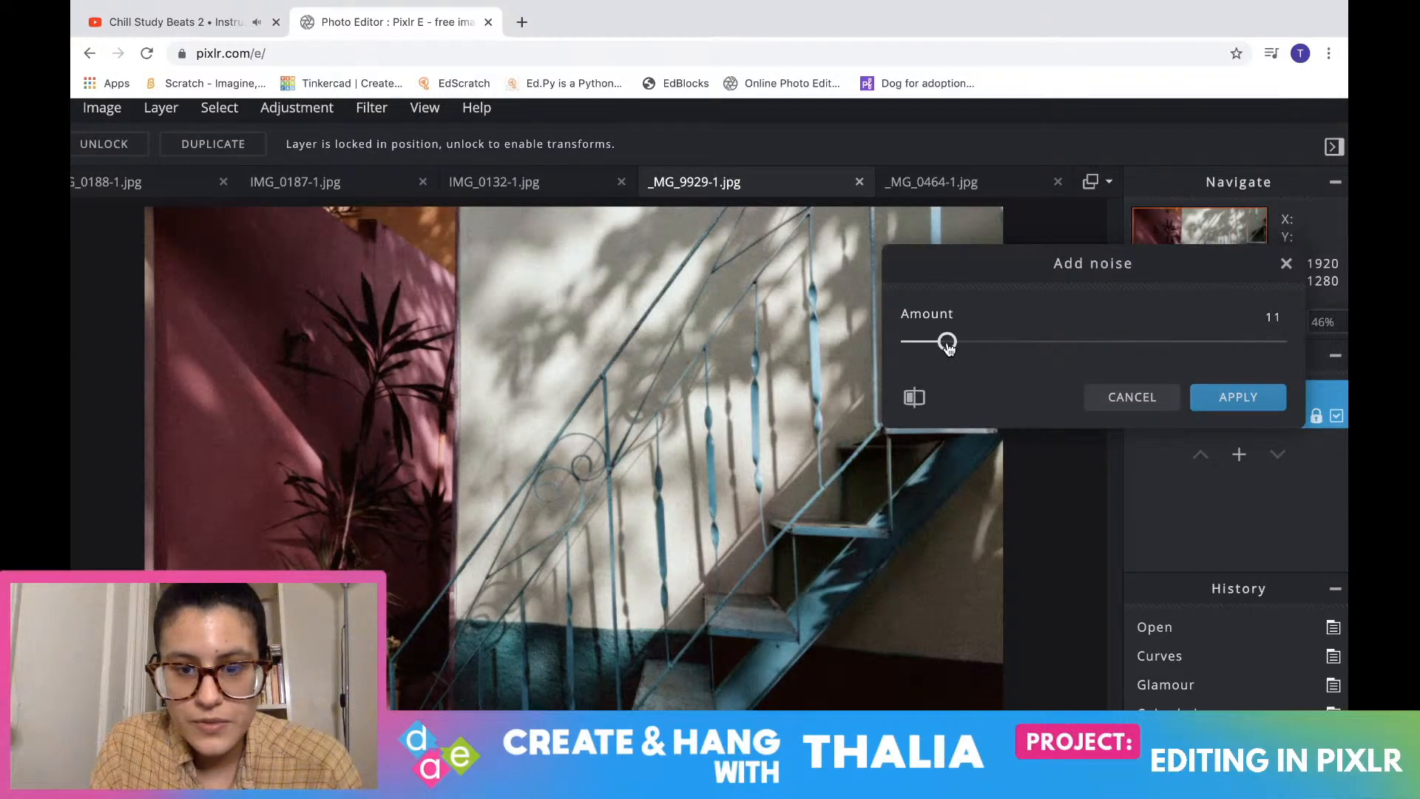
click(1237, 398)
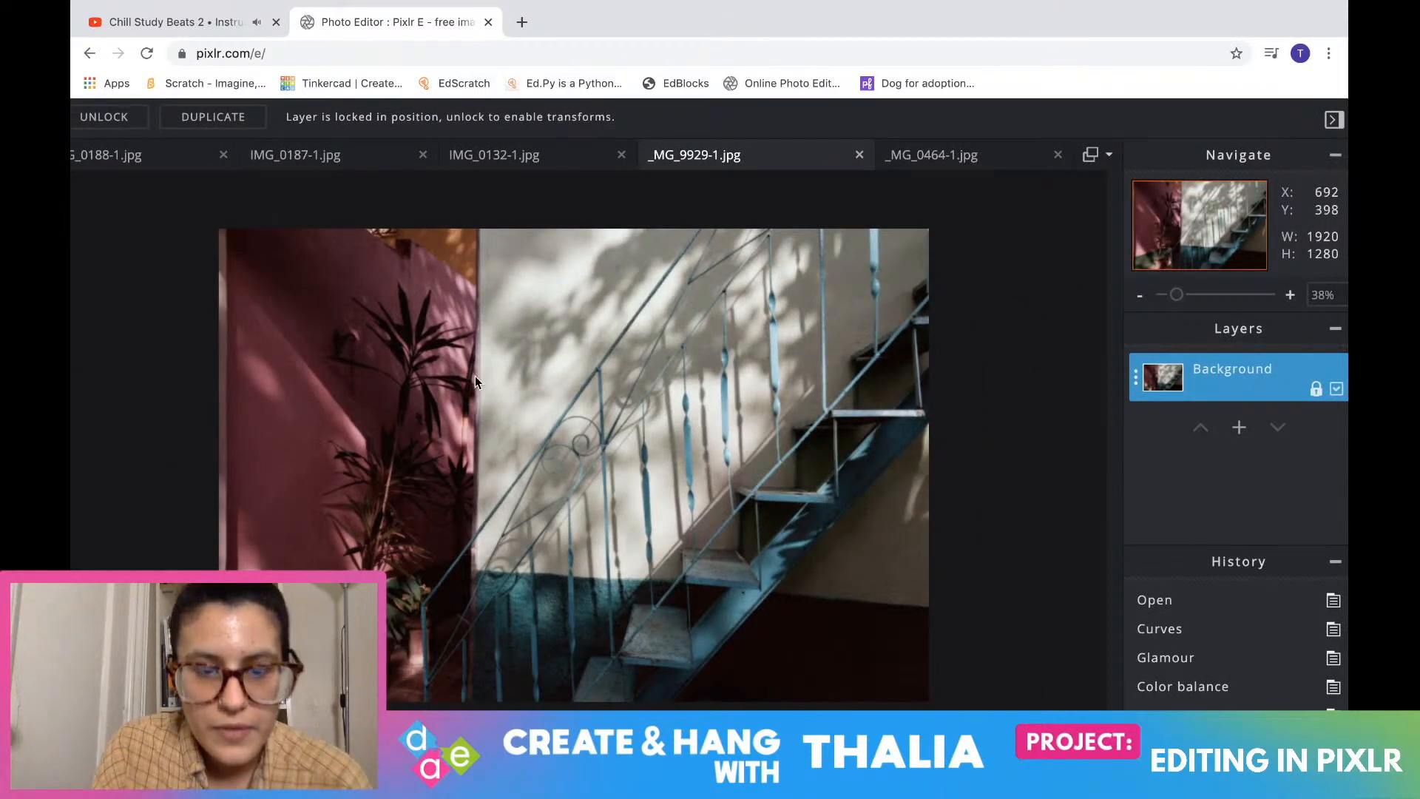
Compare the staircase photo with the beach photo and inspect its grain and noise at different zoom levels
click(946, 164)
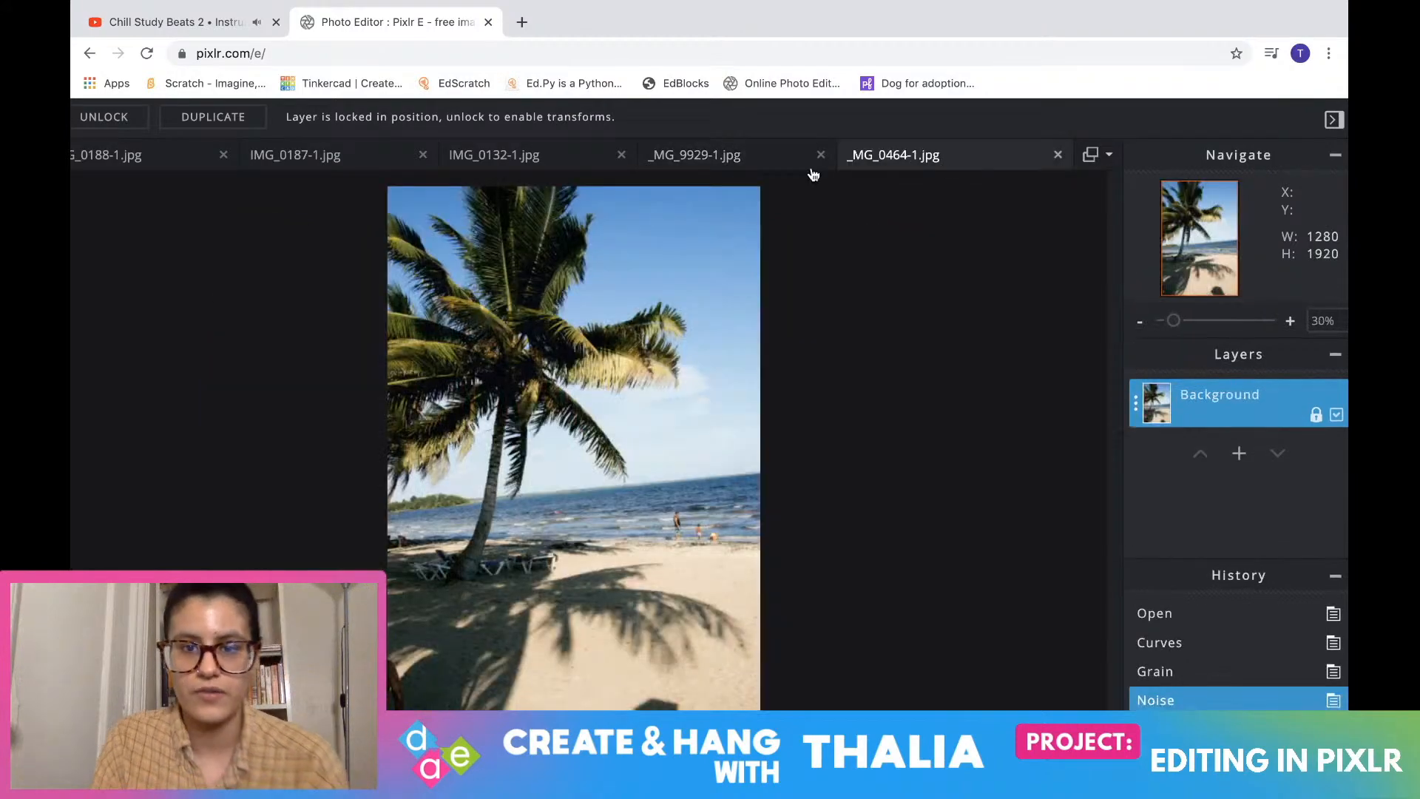
click(766, 151)
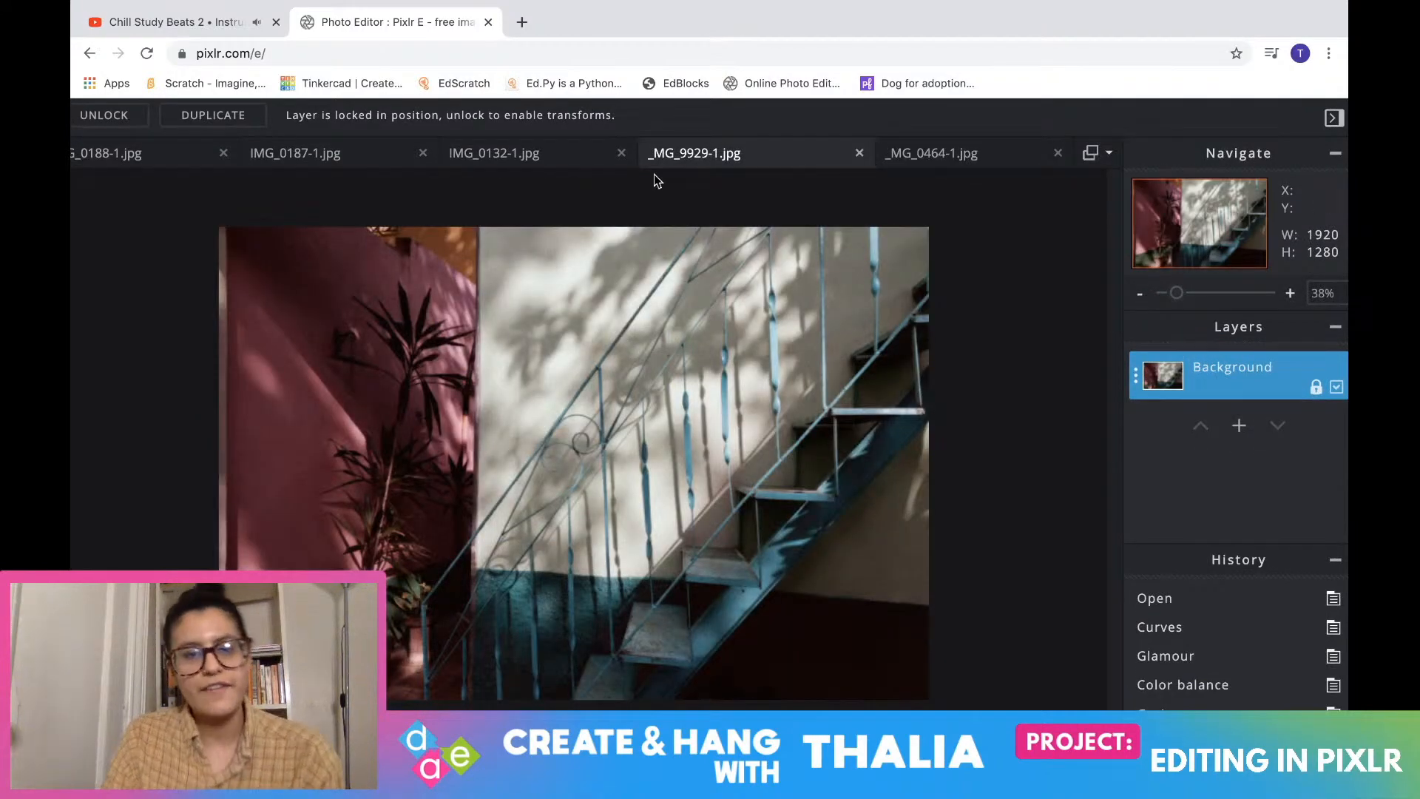
scroll(392, 296, up, 3)
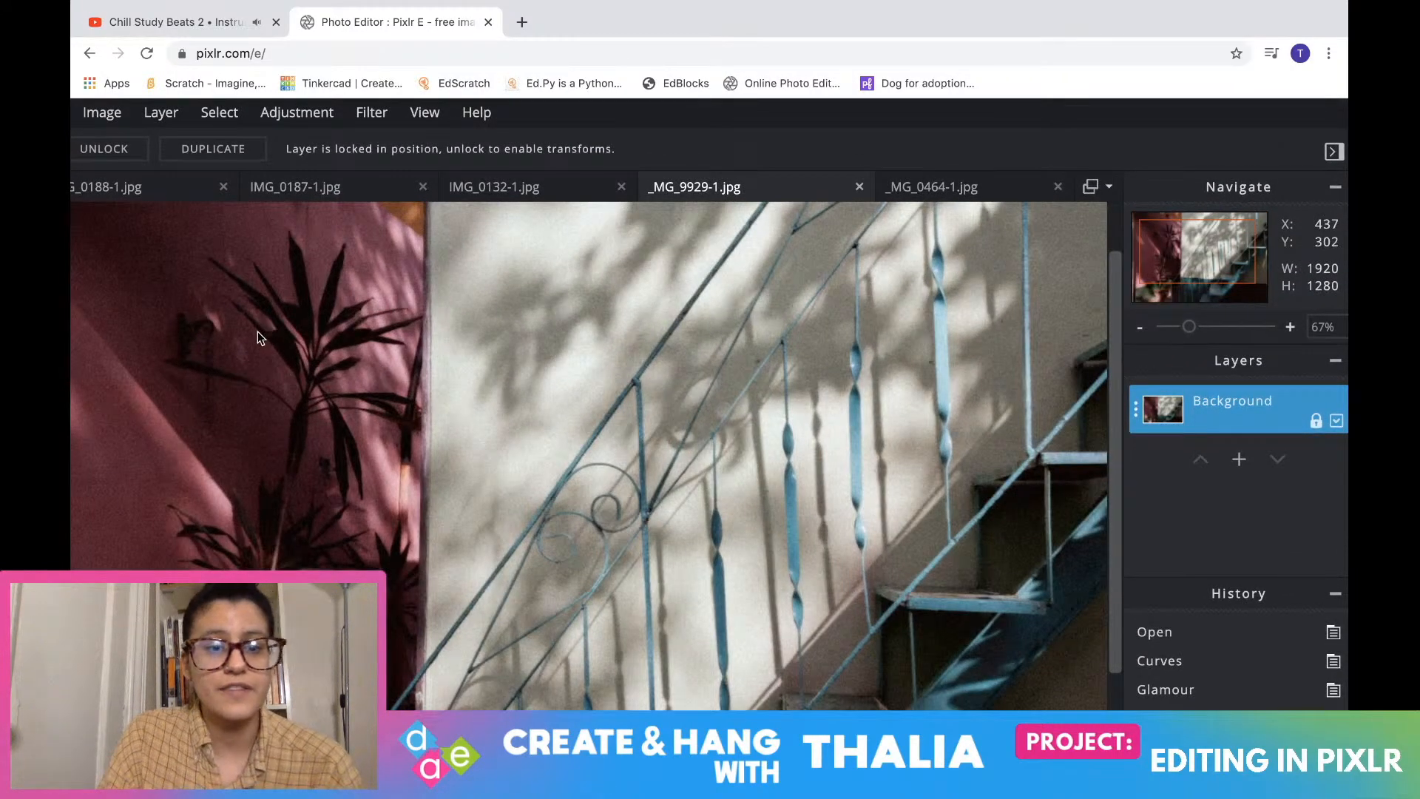
scroll(257, 332, up, 5)
scroll(258, 331, down, 5)
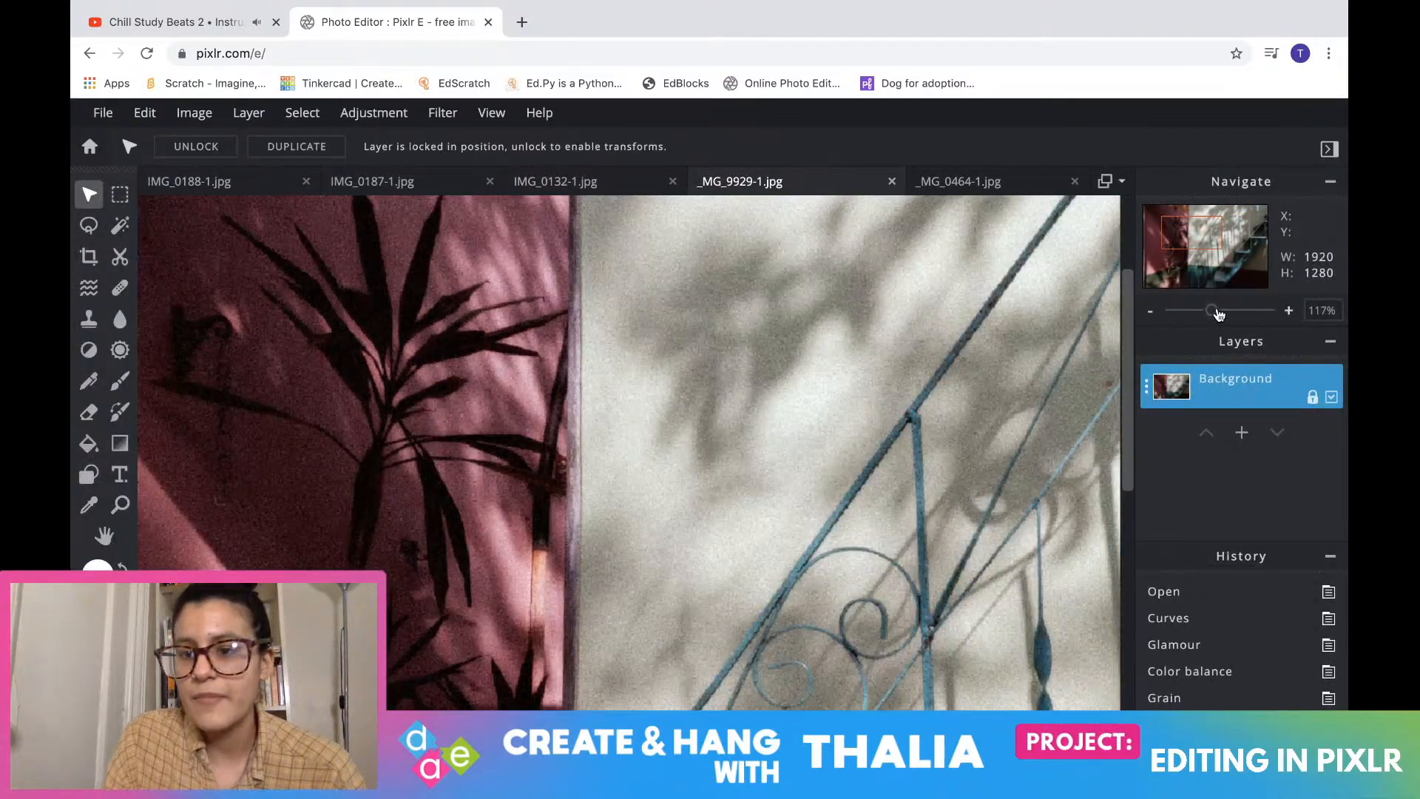
drag(1218, 314, 1183, 318)
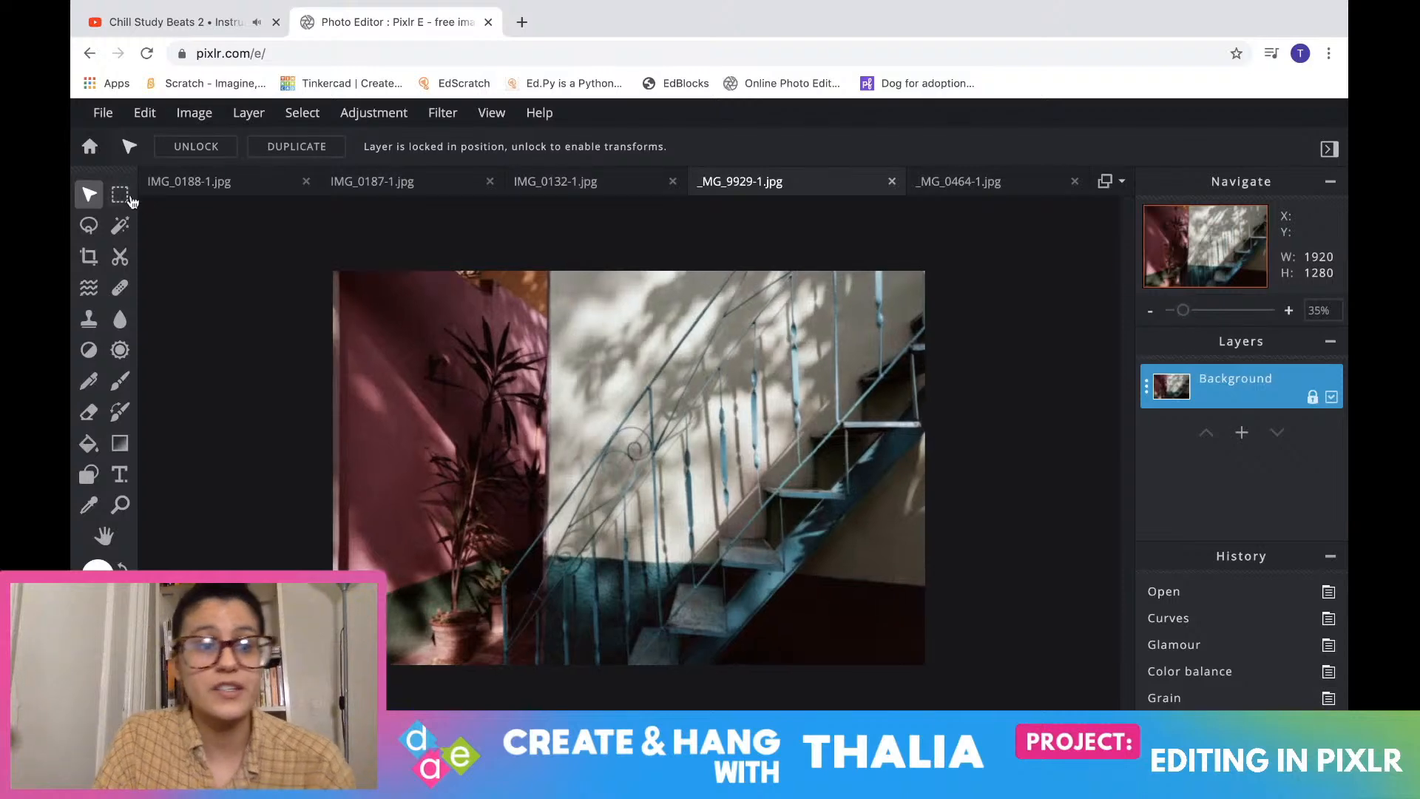
Download the staircase photo as _MG_9929-1 in JPG format at 90% quality and close the save dialog
click(103, 112)
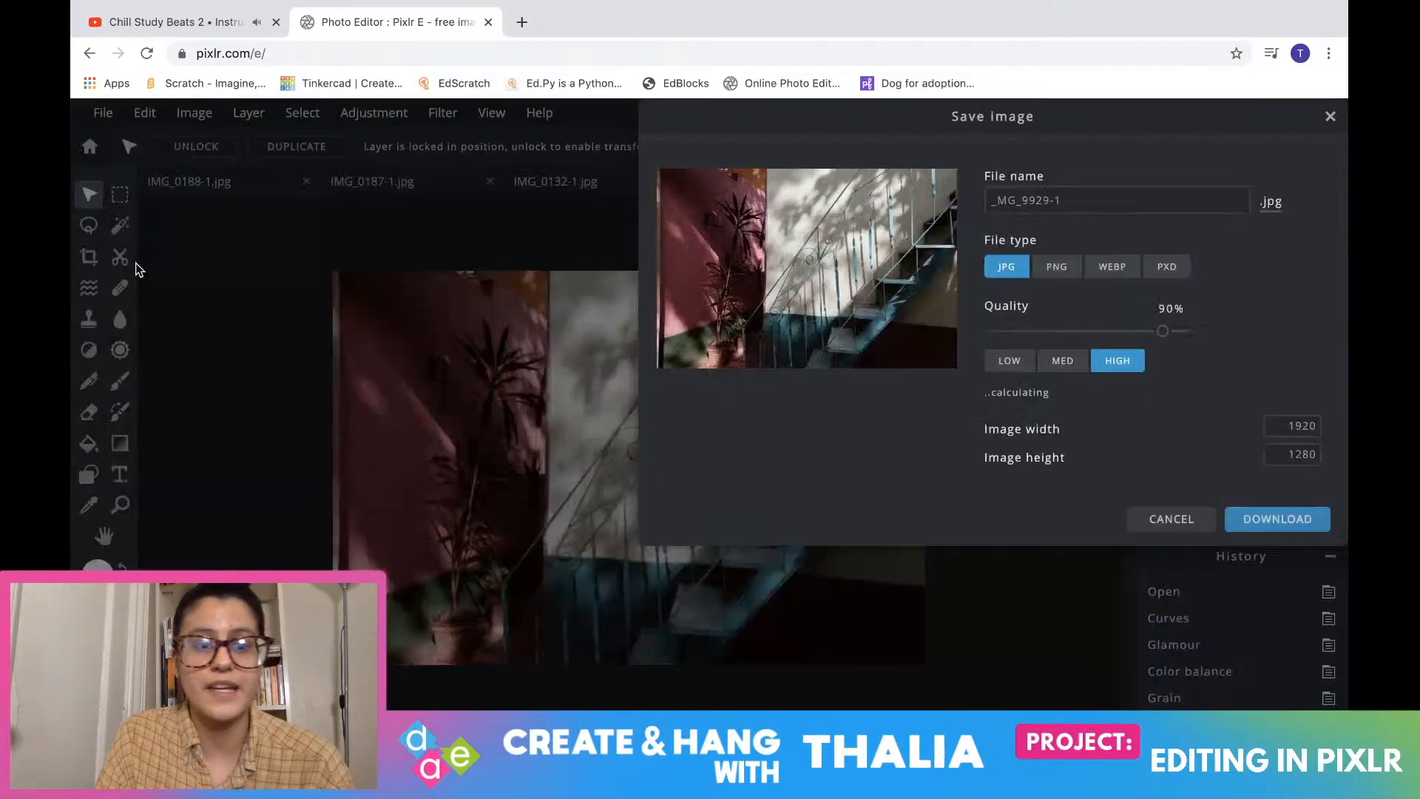
click(137, 268)
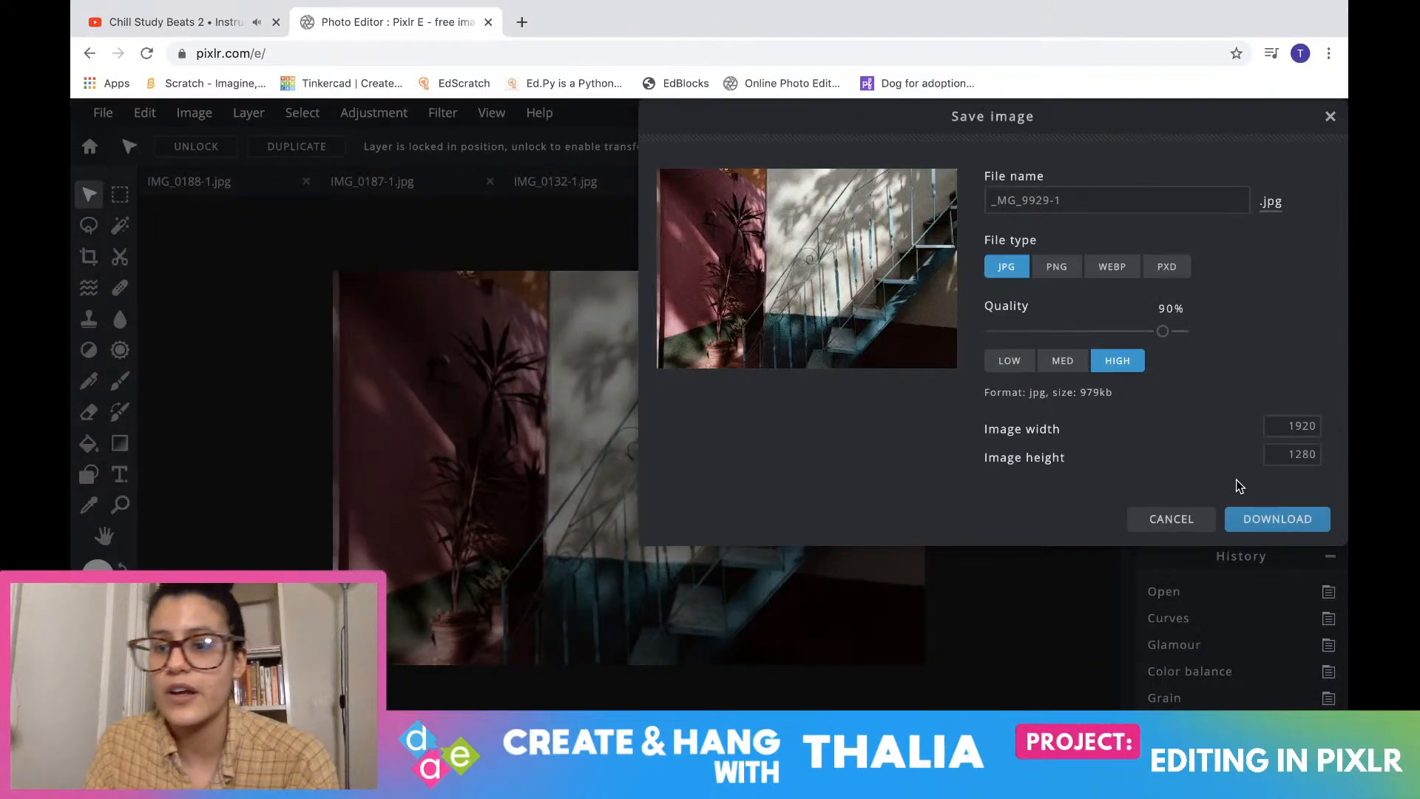
click(1262, 520)
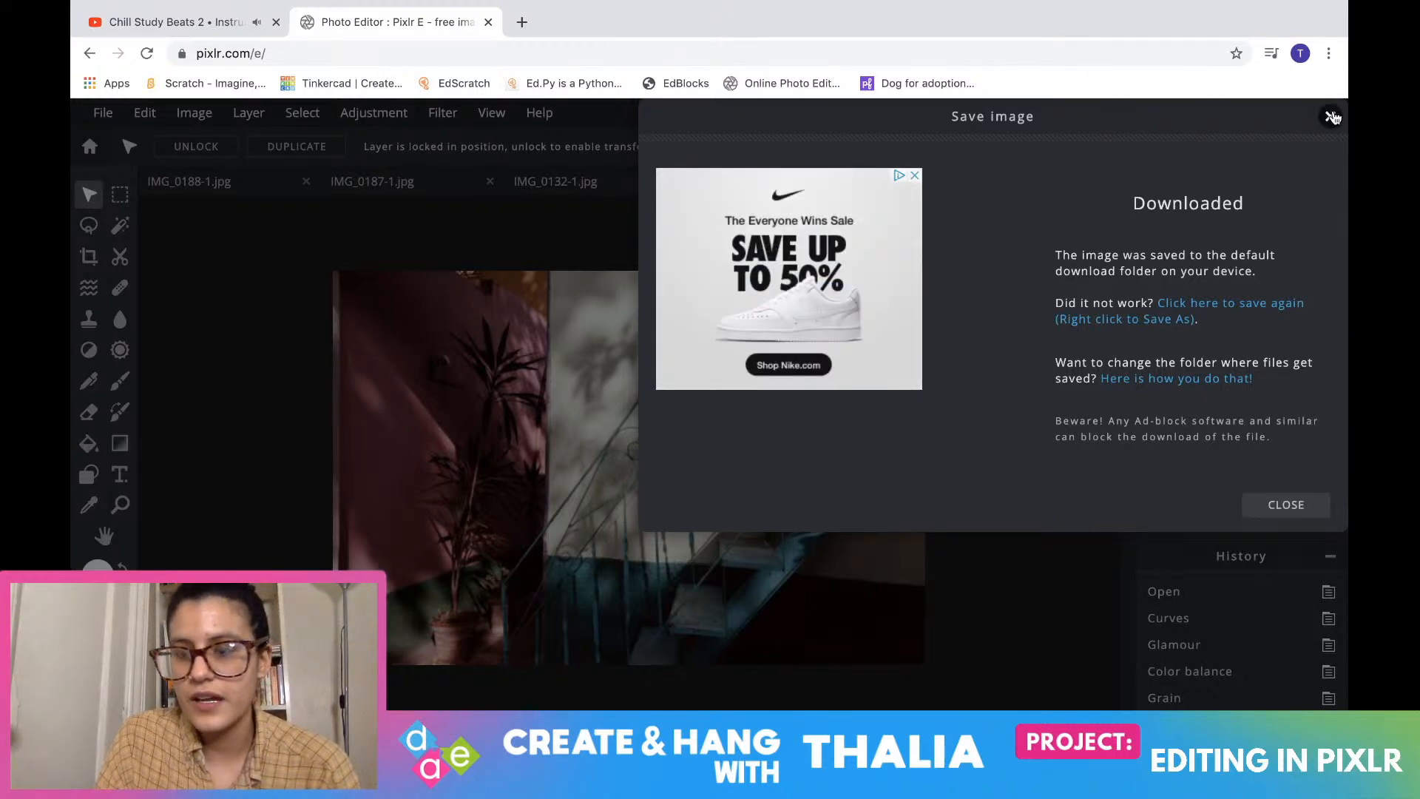
click(1331, 116)
Apply the Grain filter with a small amount to the city skyline photo IMG_0132-1
click(613, 183)
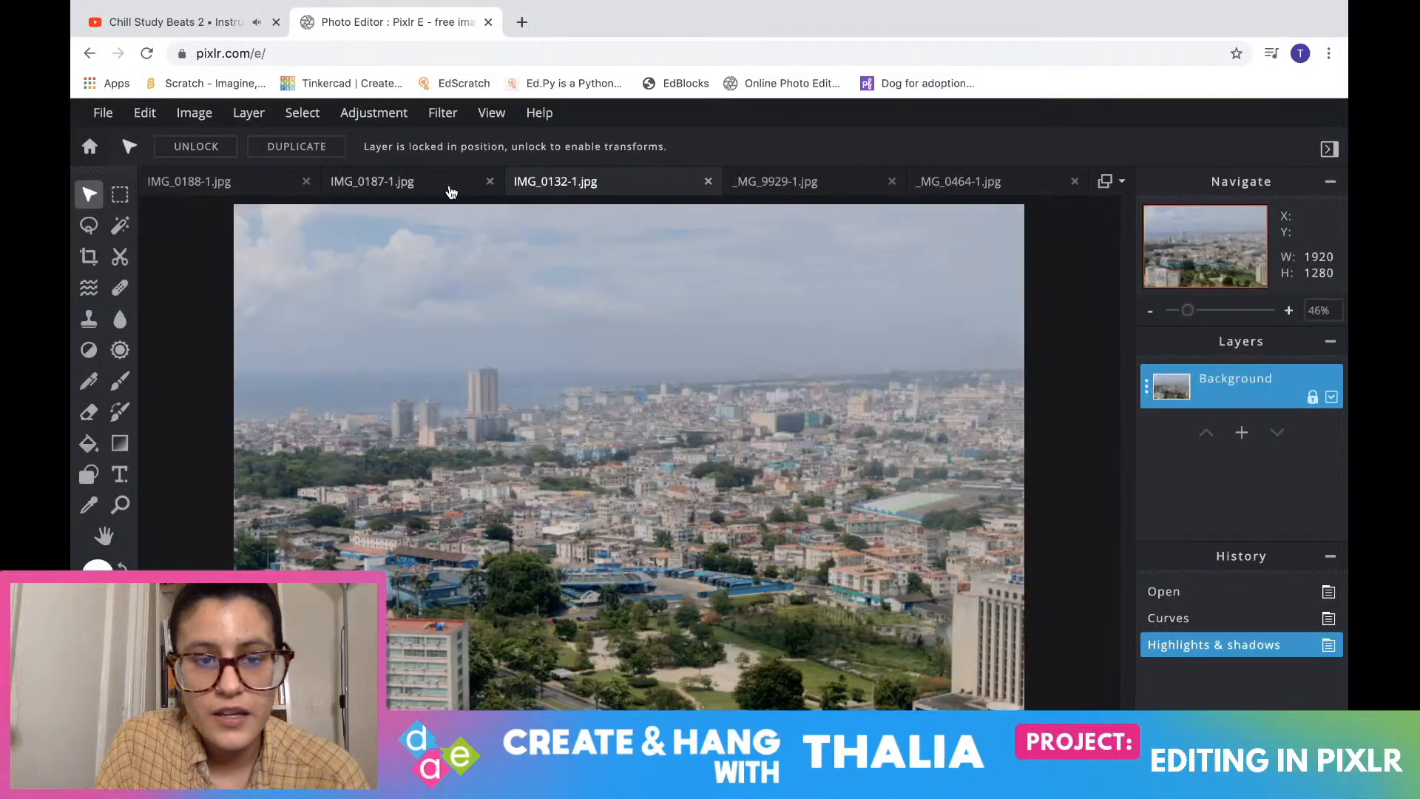
click(798, 191)
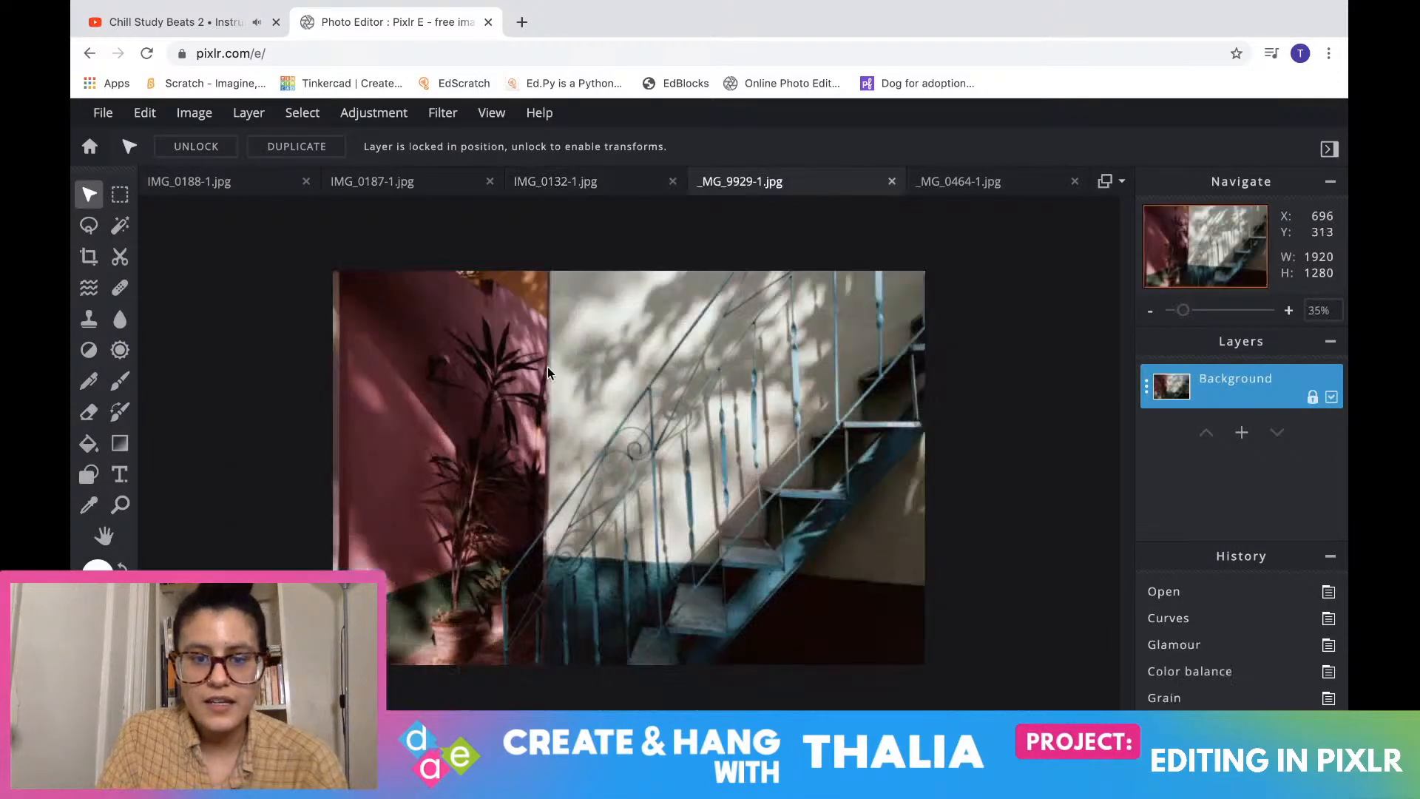
click(571, 185)
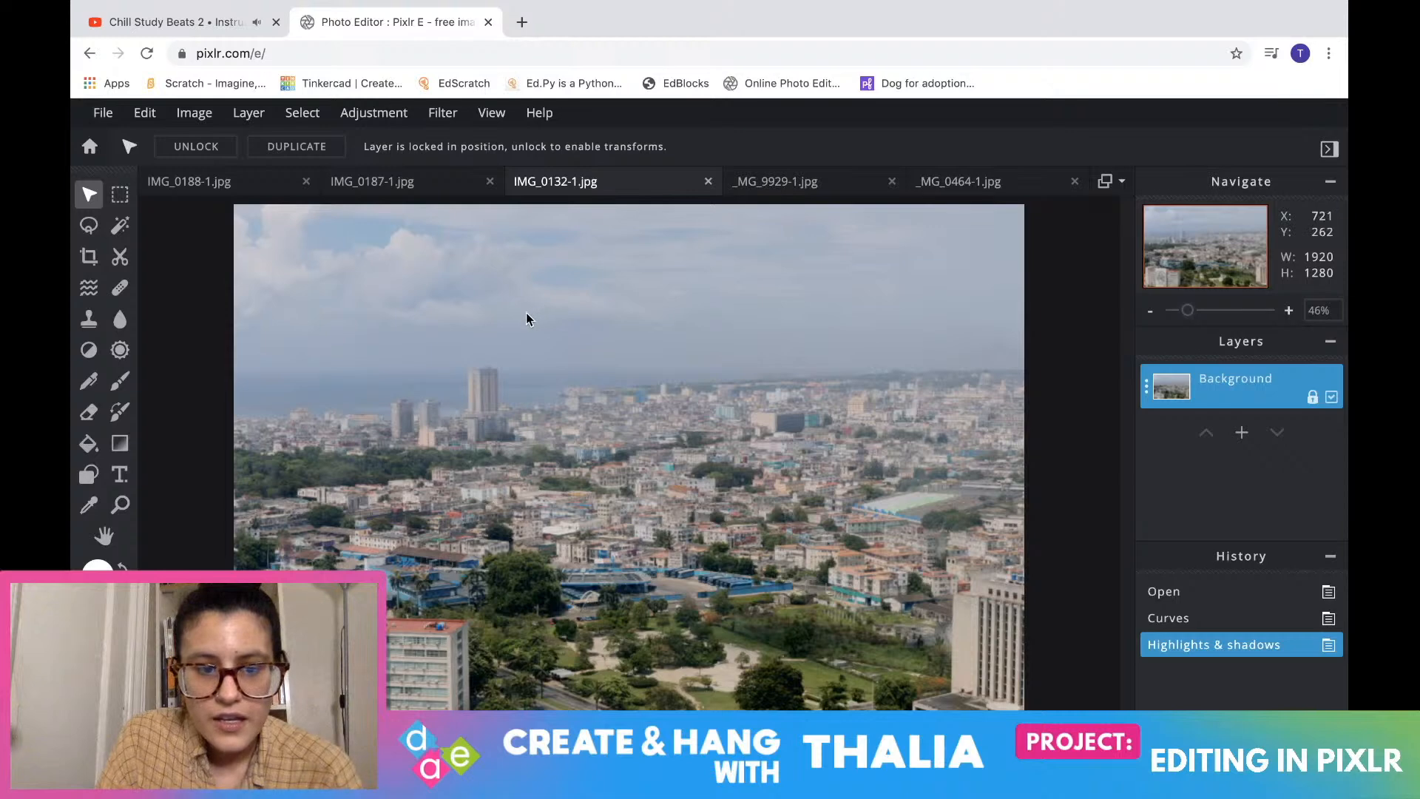
click(435, 117)
mouse_move(504, 168)
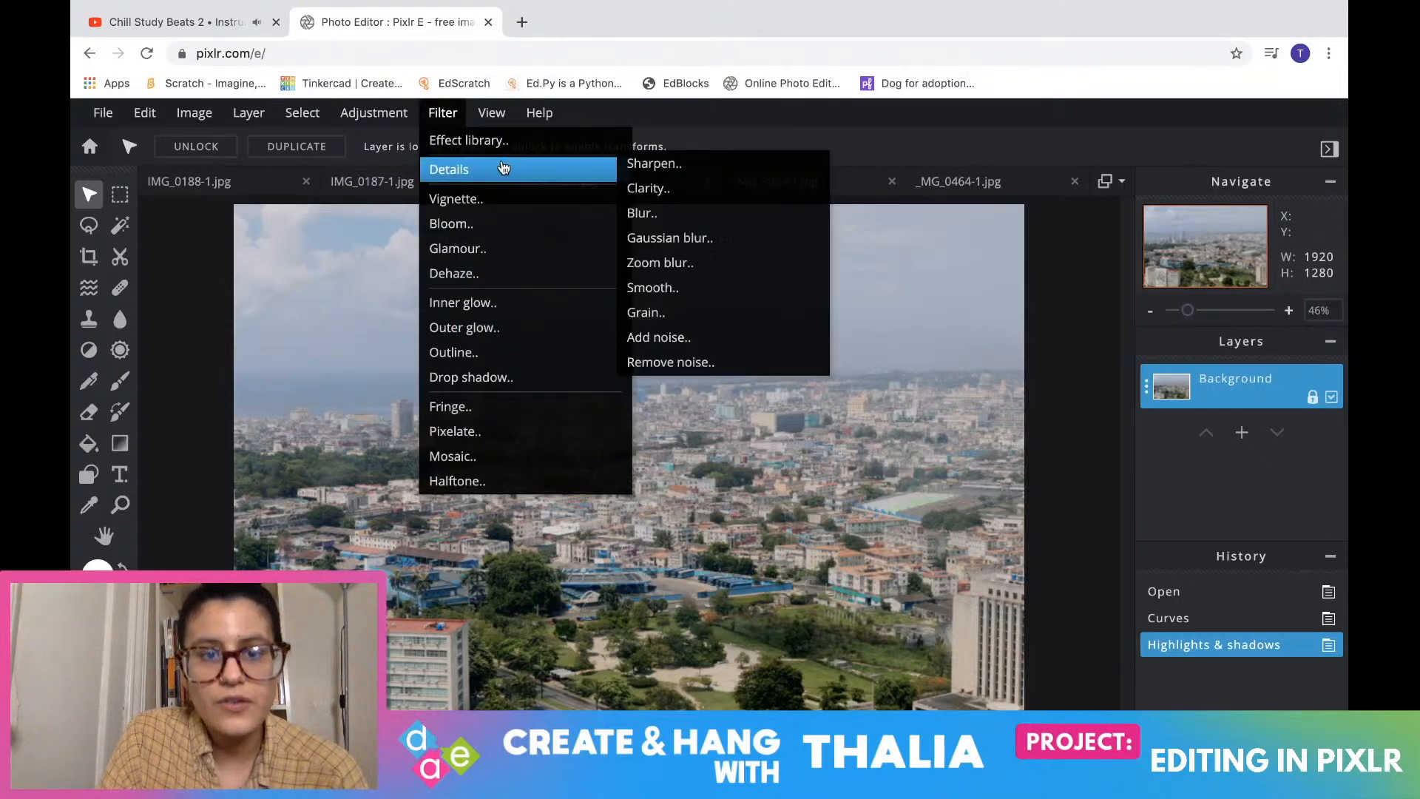
click(664, 313)
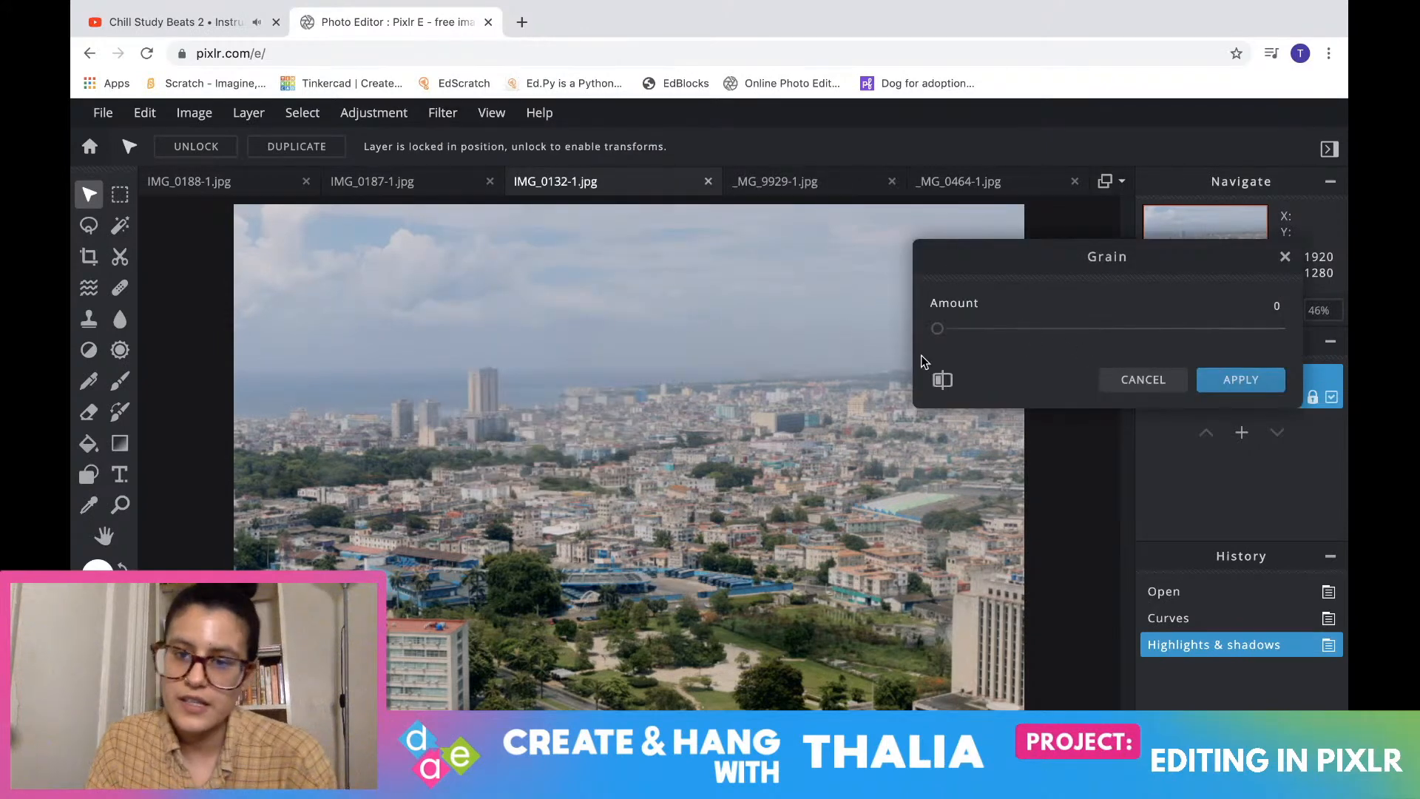
drag(937, 329, 992, 331)
click(1225, 386)
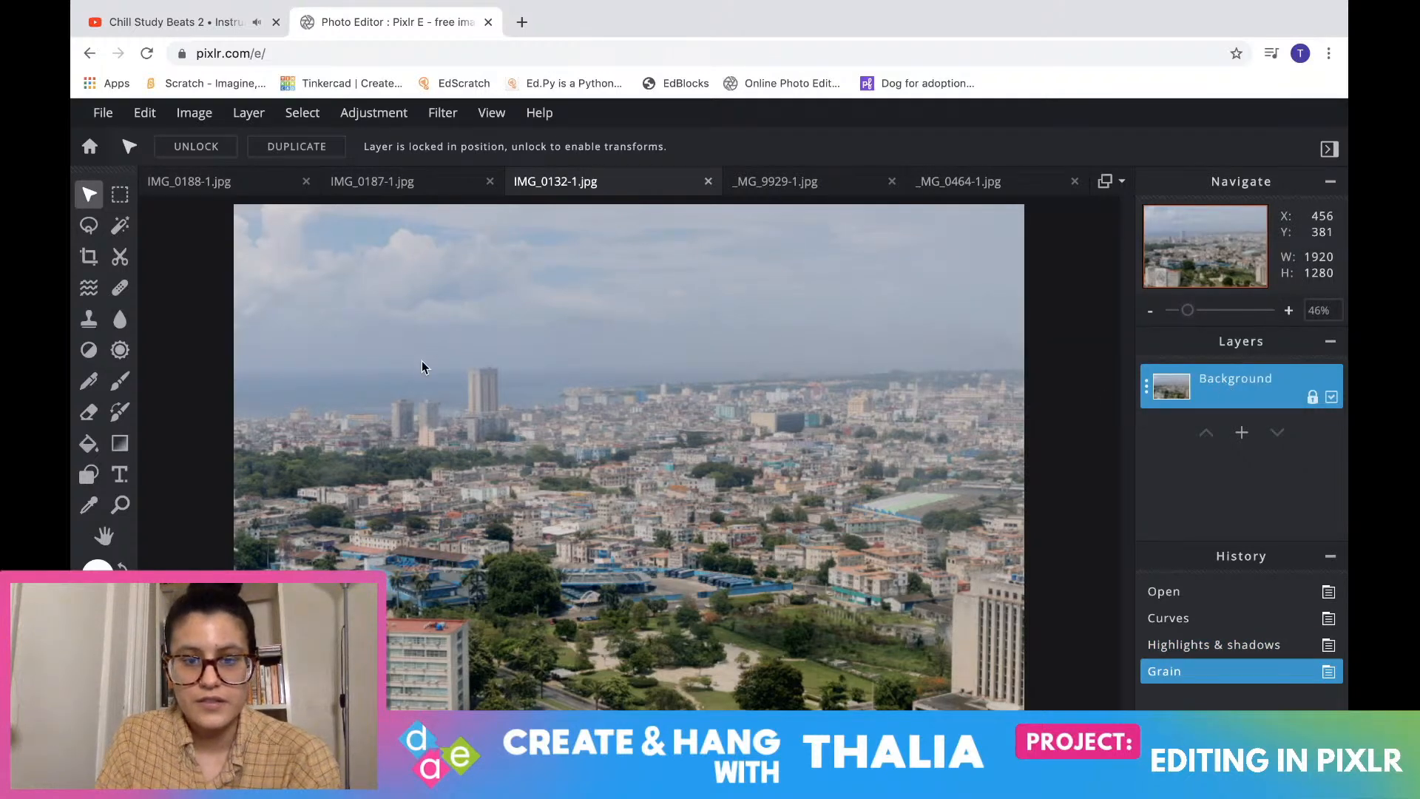
Compare the city photo with the other open photos, especially the staircase photo, and examine its grain at different zoom levels
click(361, 184)
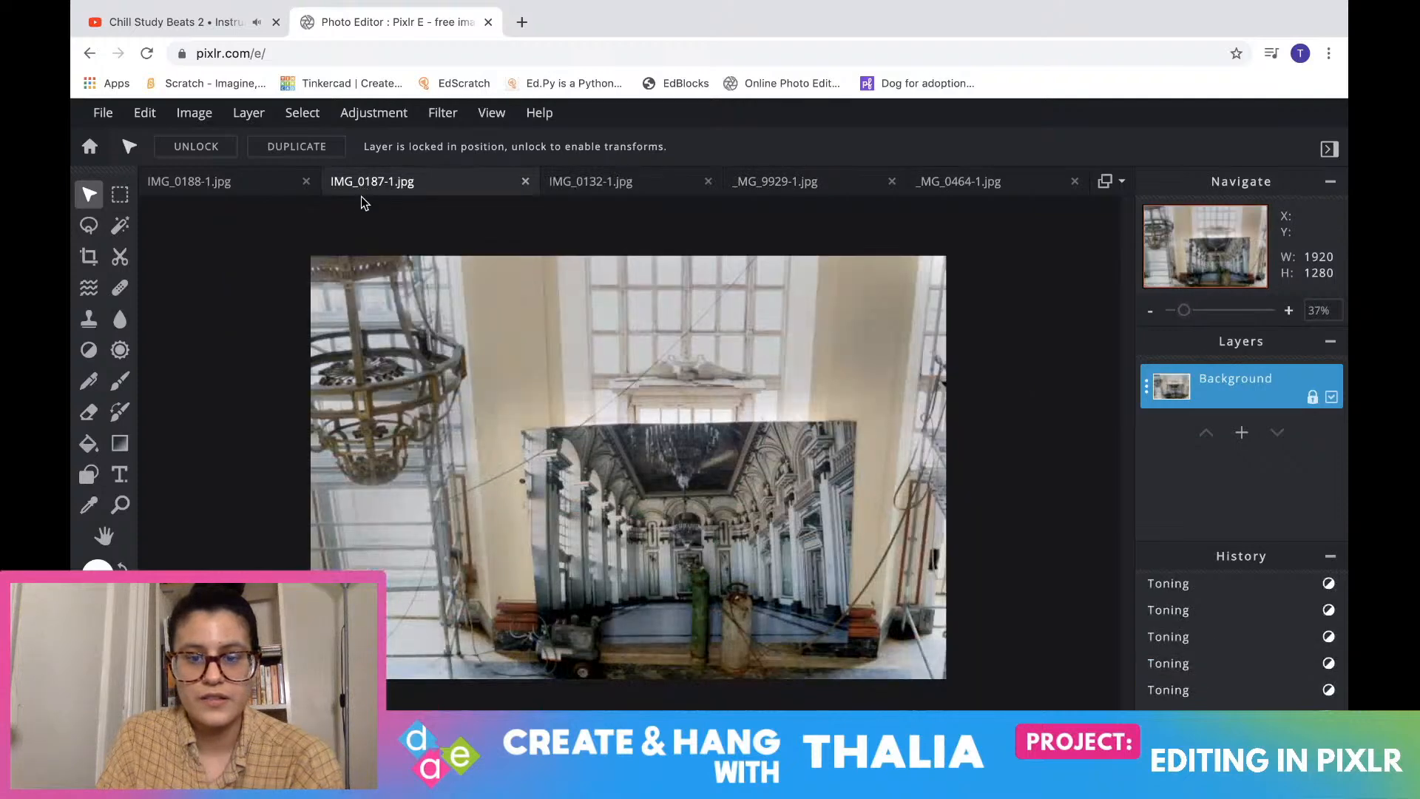
click(251, 190)
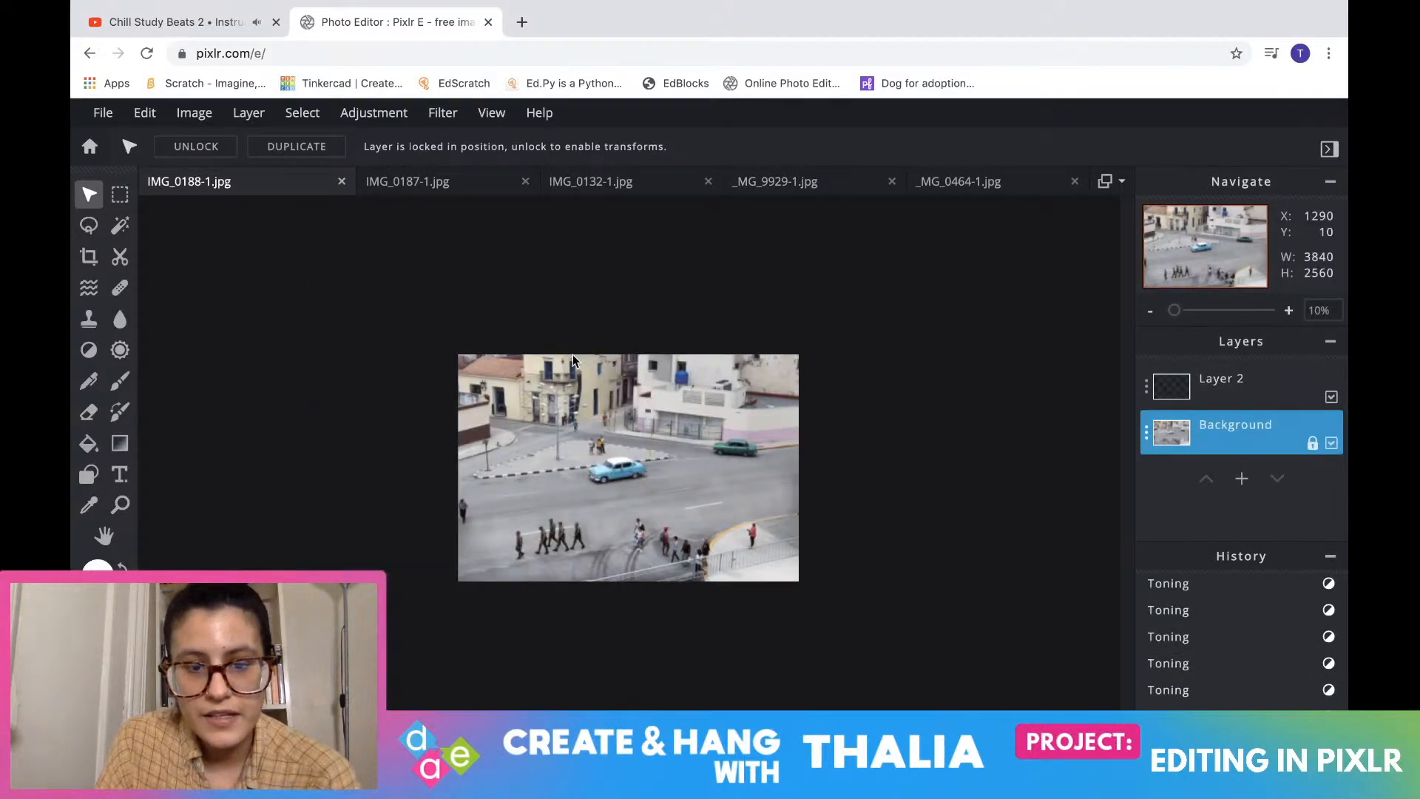
click(614, 189)
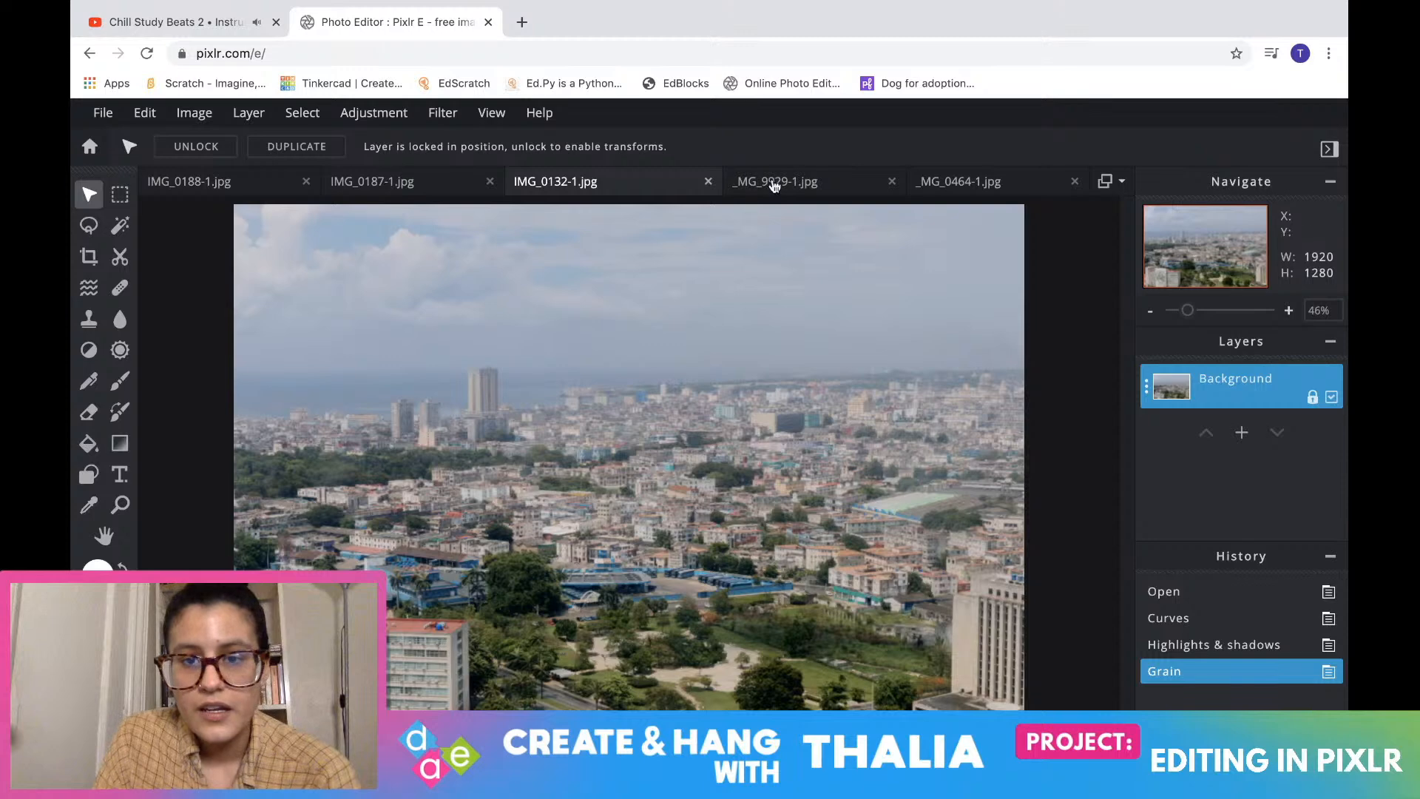
click(778, 185)
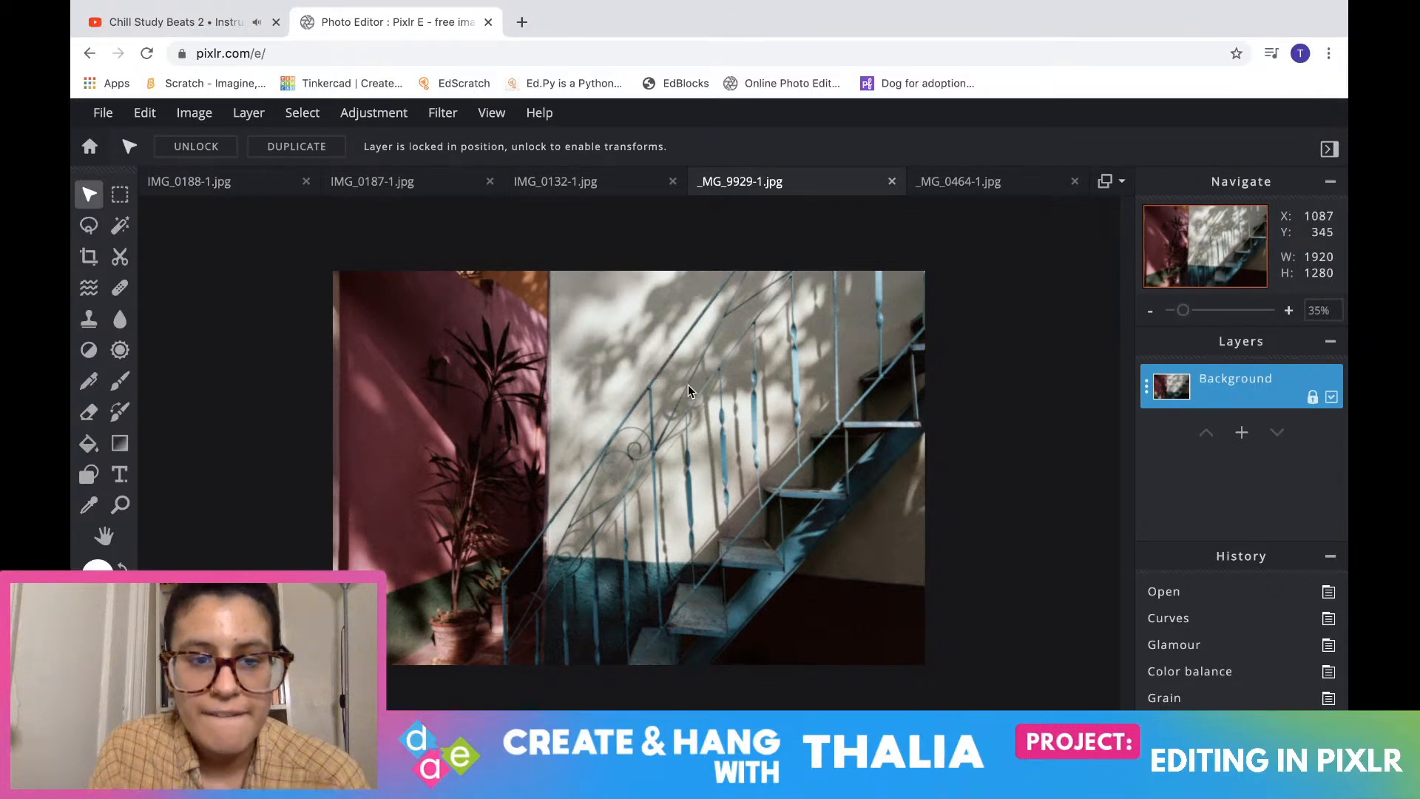
click(588, 190)
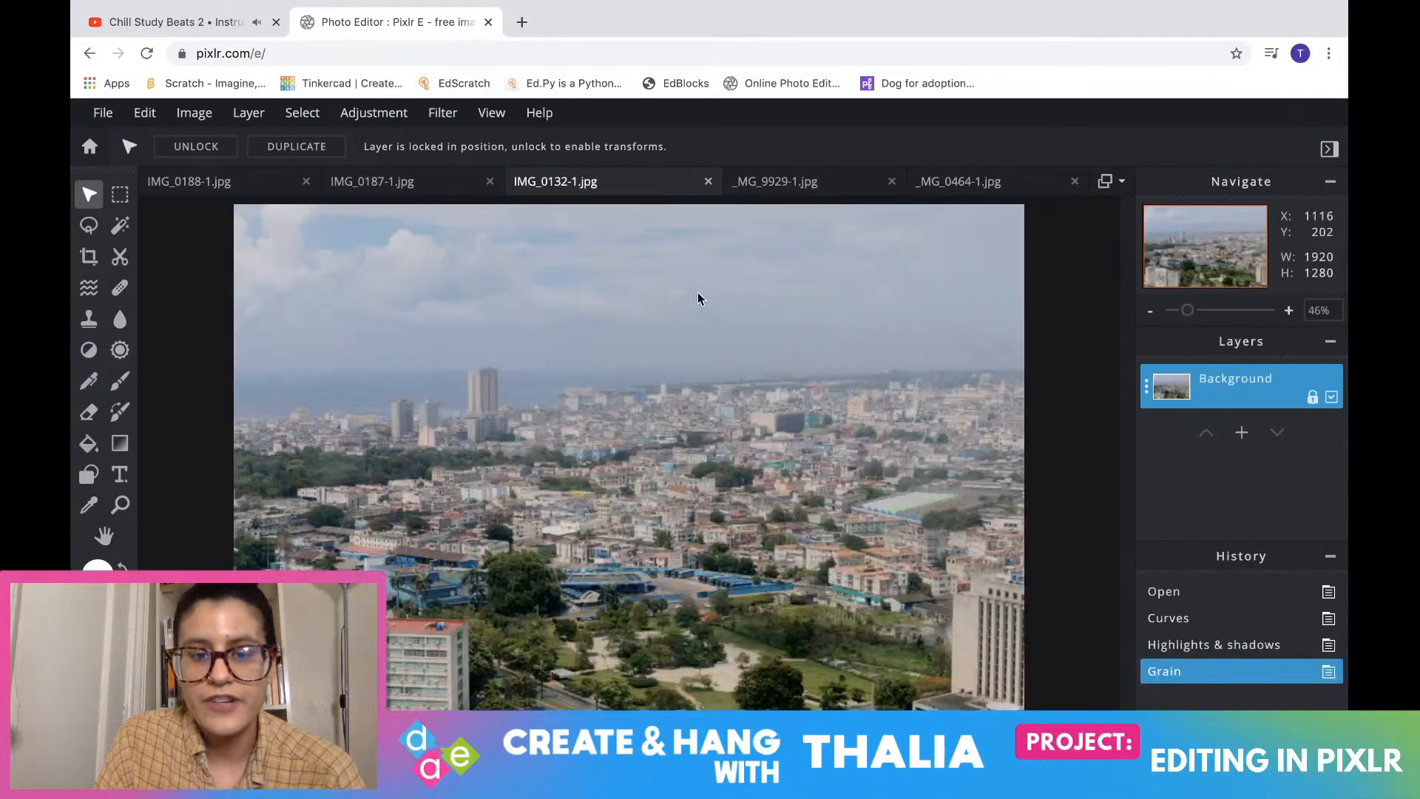
click(770, 185)
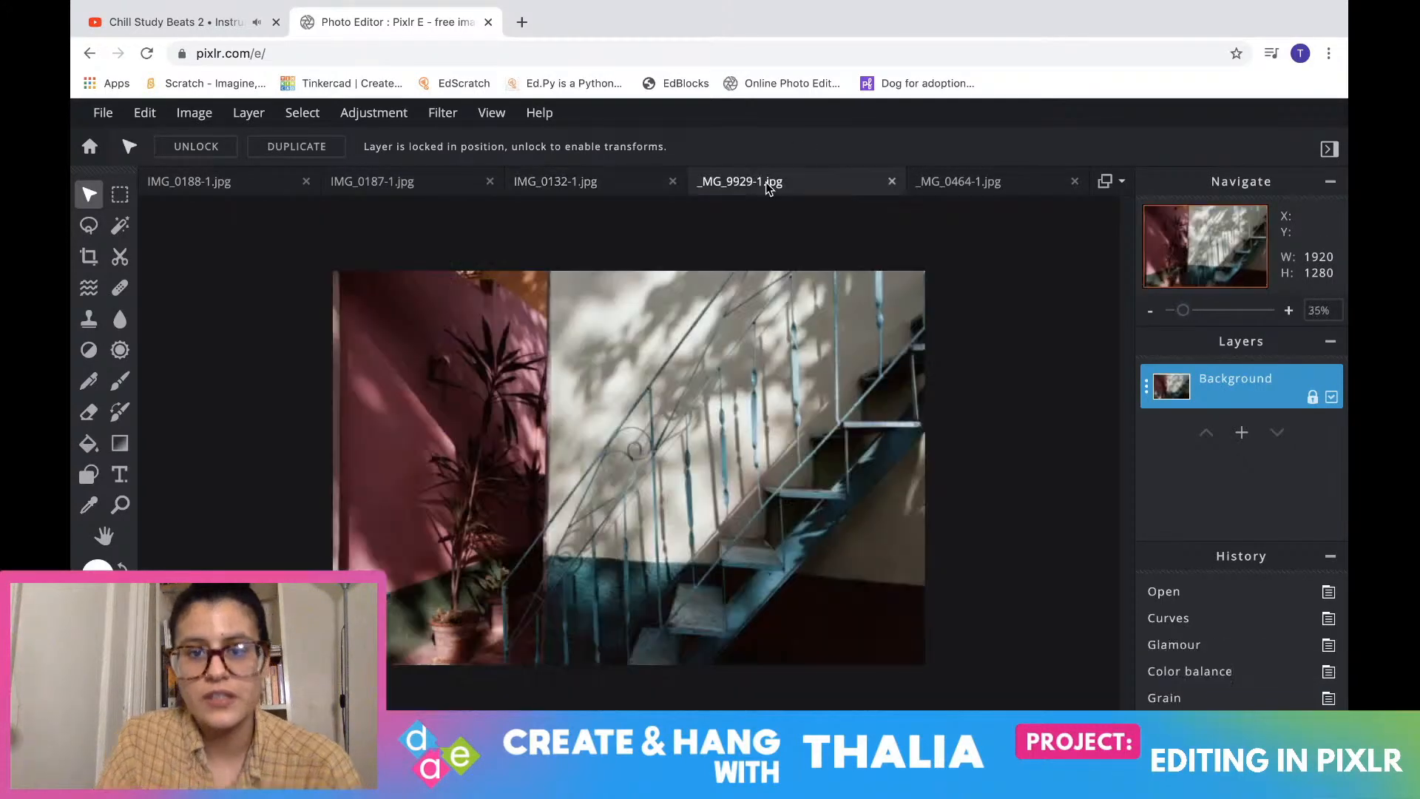
click(634, 185)
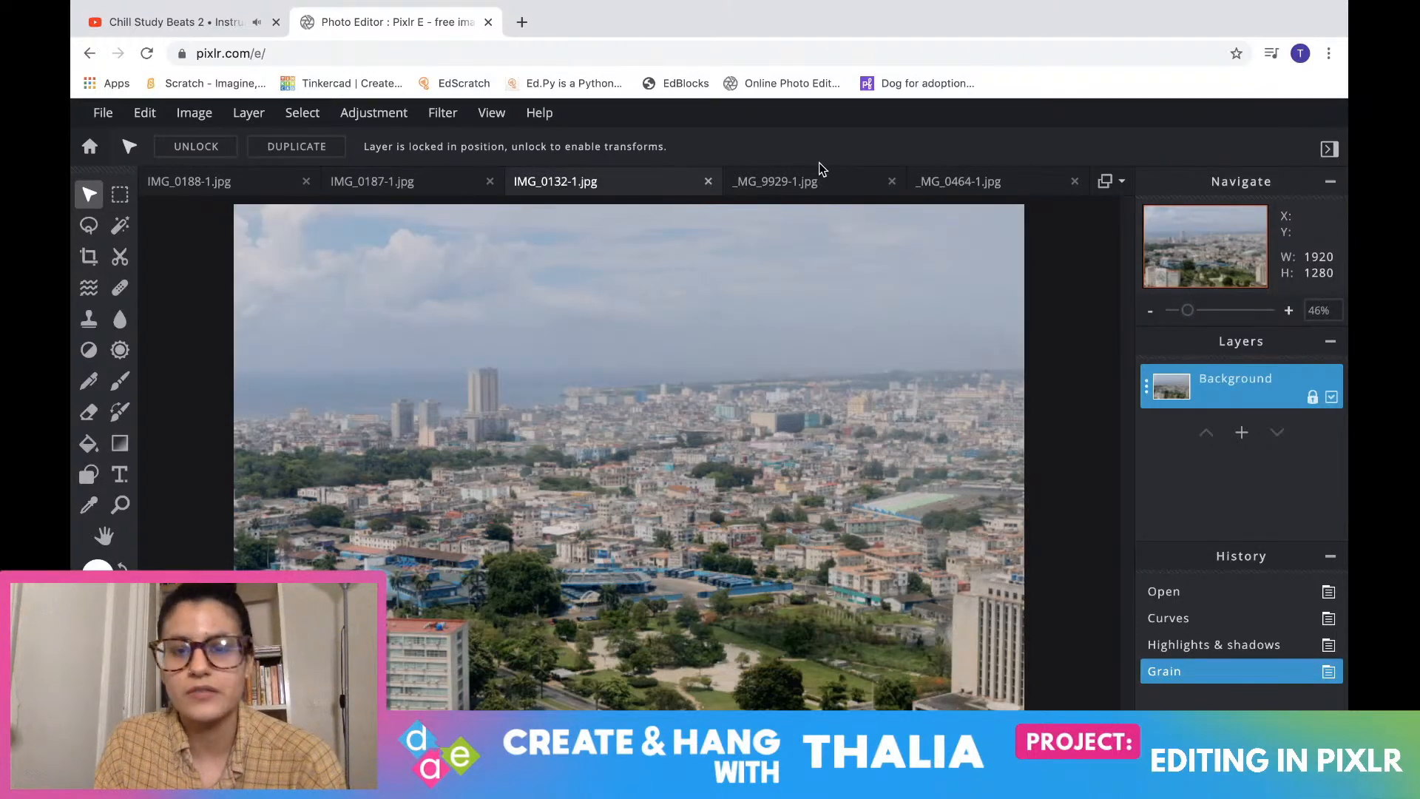
click(811, 190)
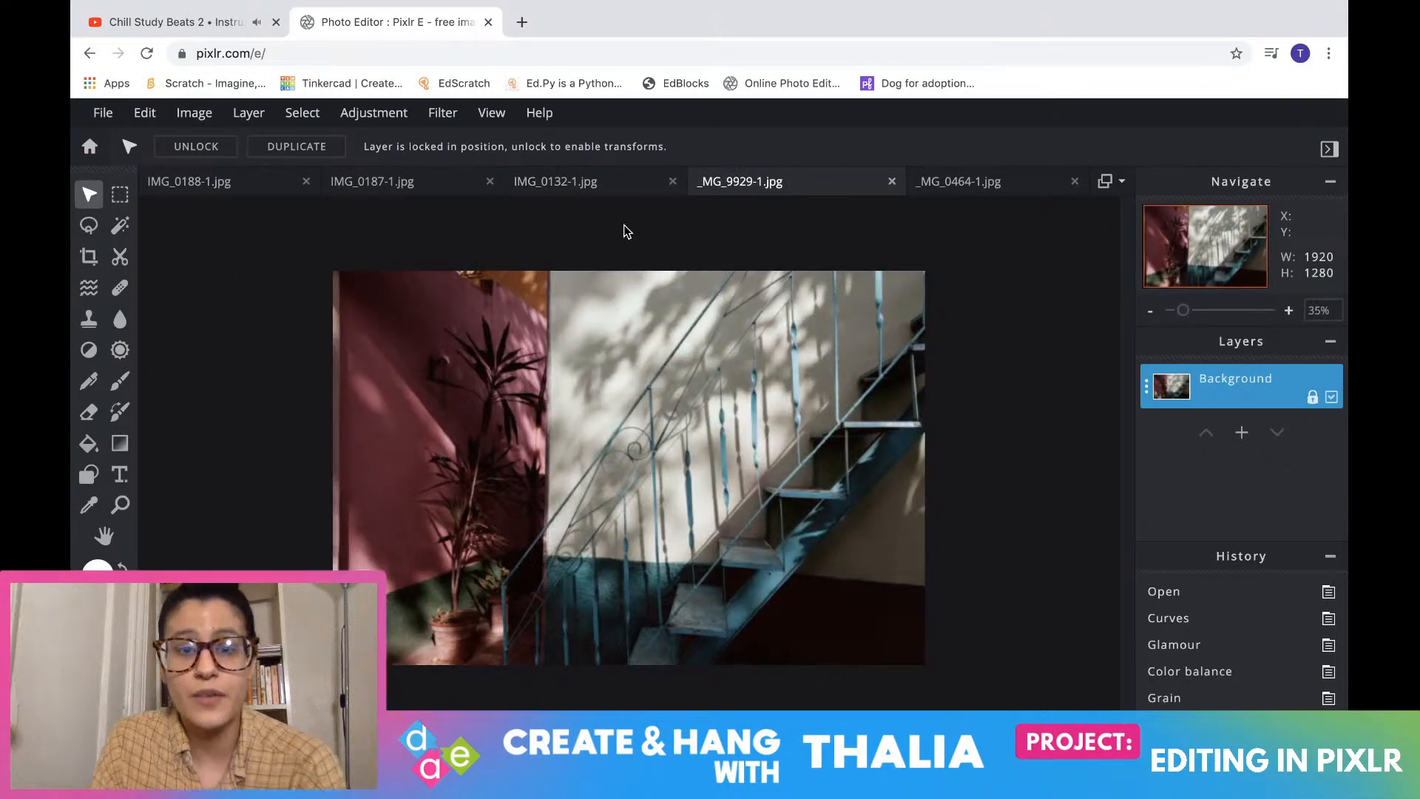
click(607, 190)
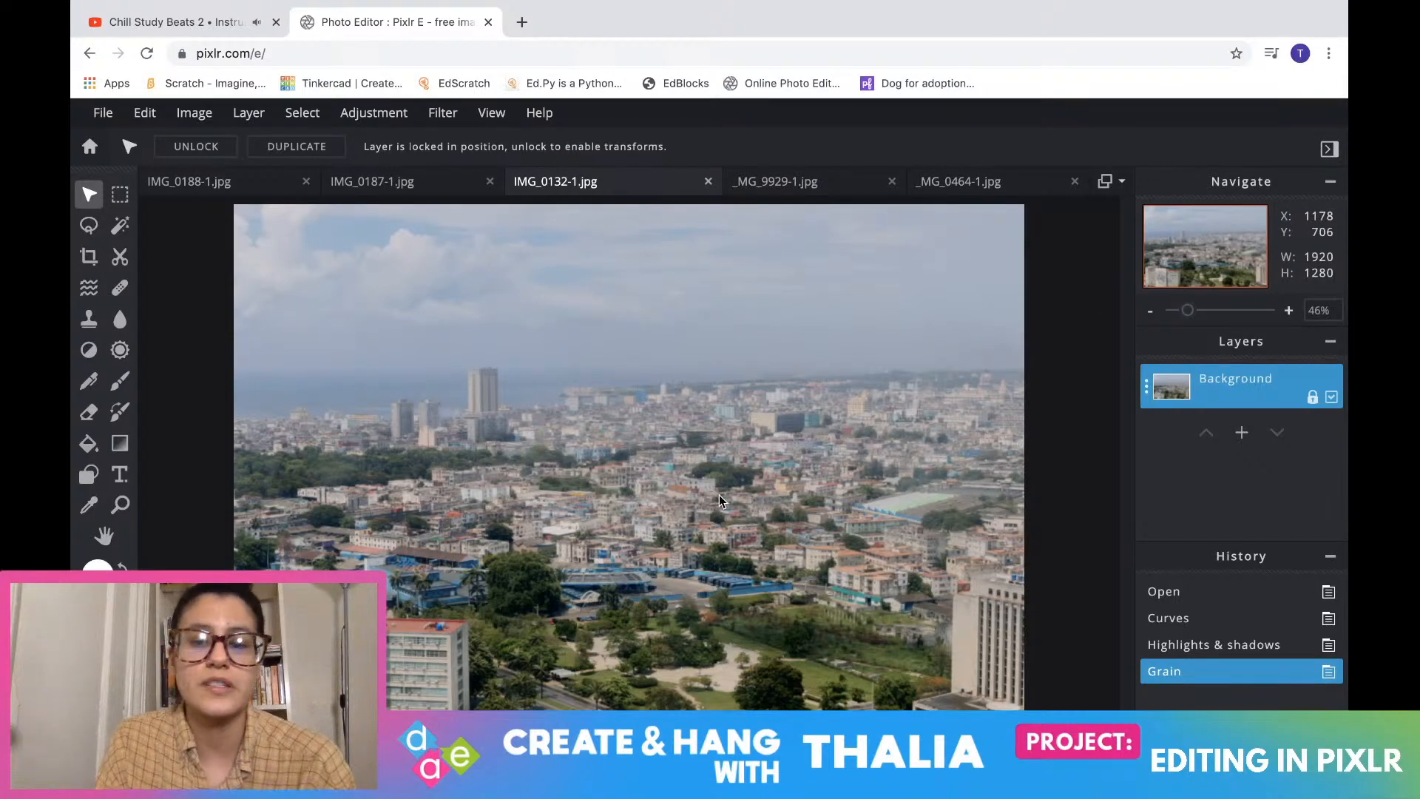
scroll(719, 495, up, 3)
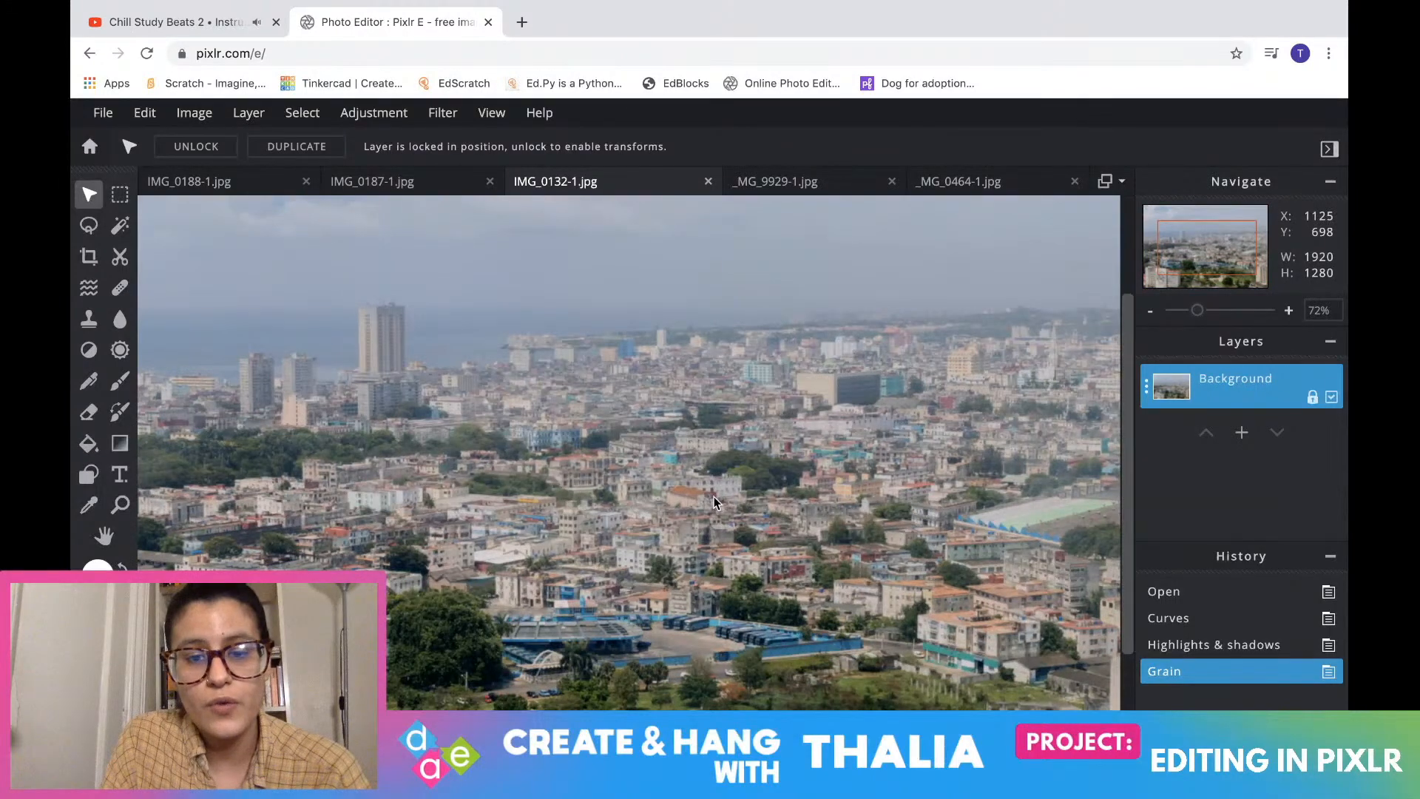
scroll(715, 503, down, 4)
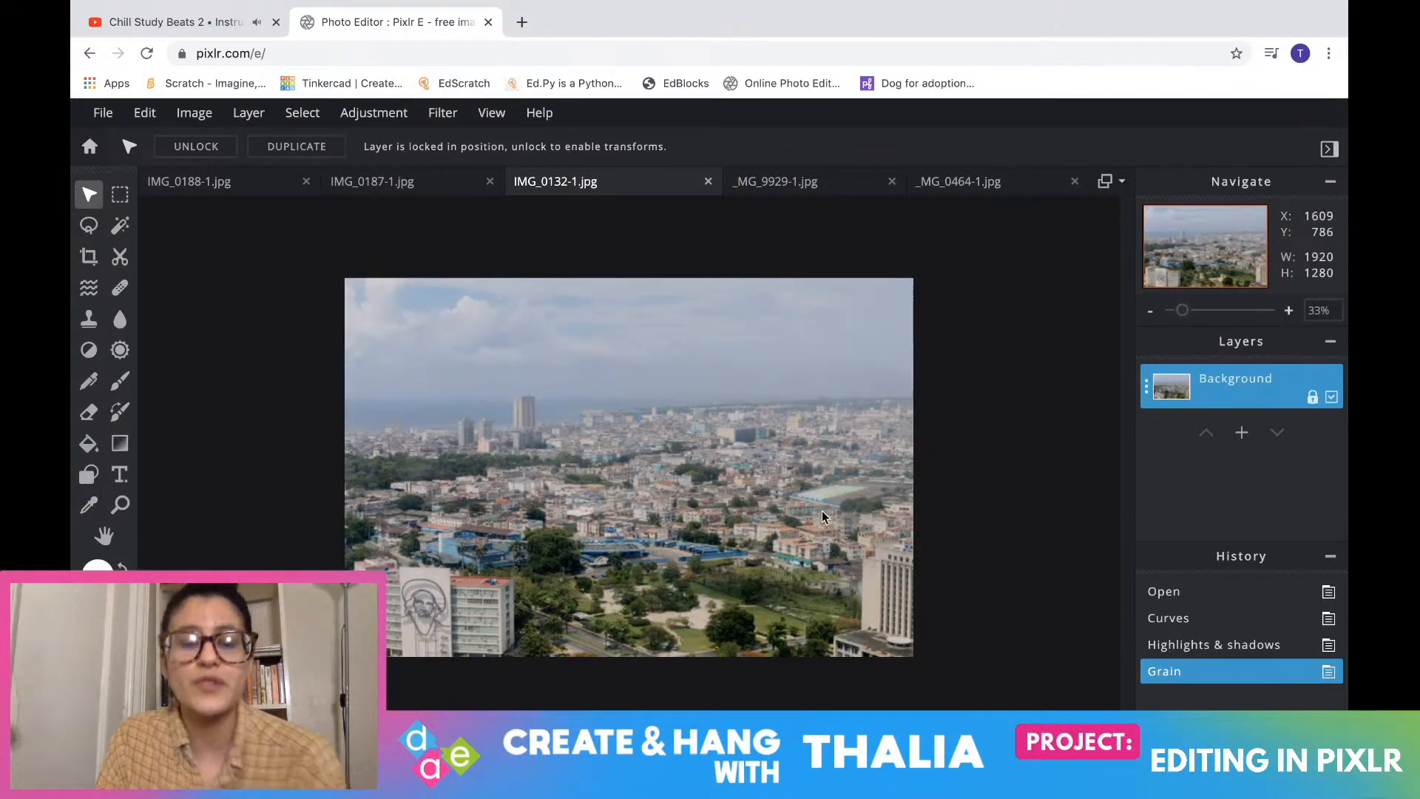
Look through all five open edited photos one after another to review their final look
click(788, 190)
click(590, 182)
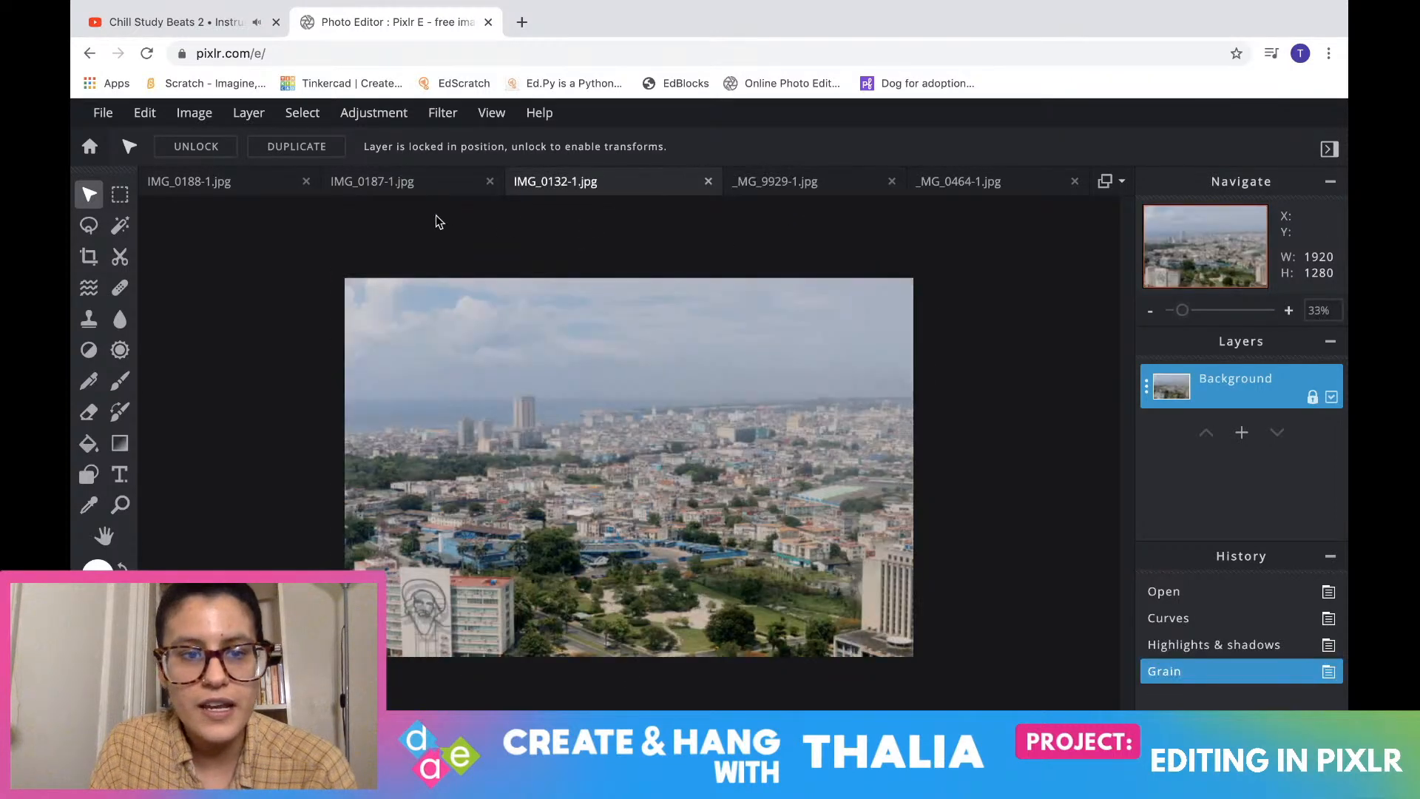
click(412, 190)
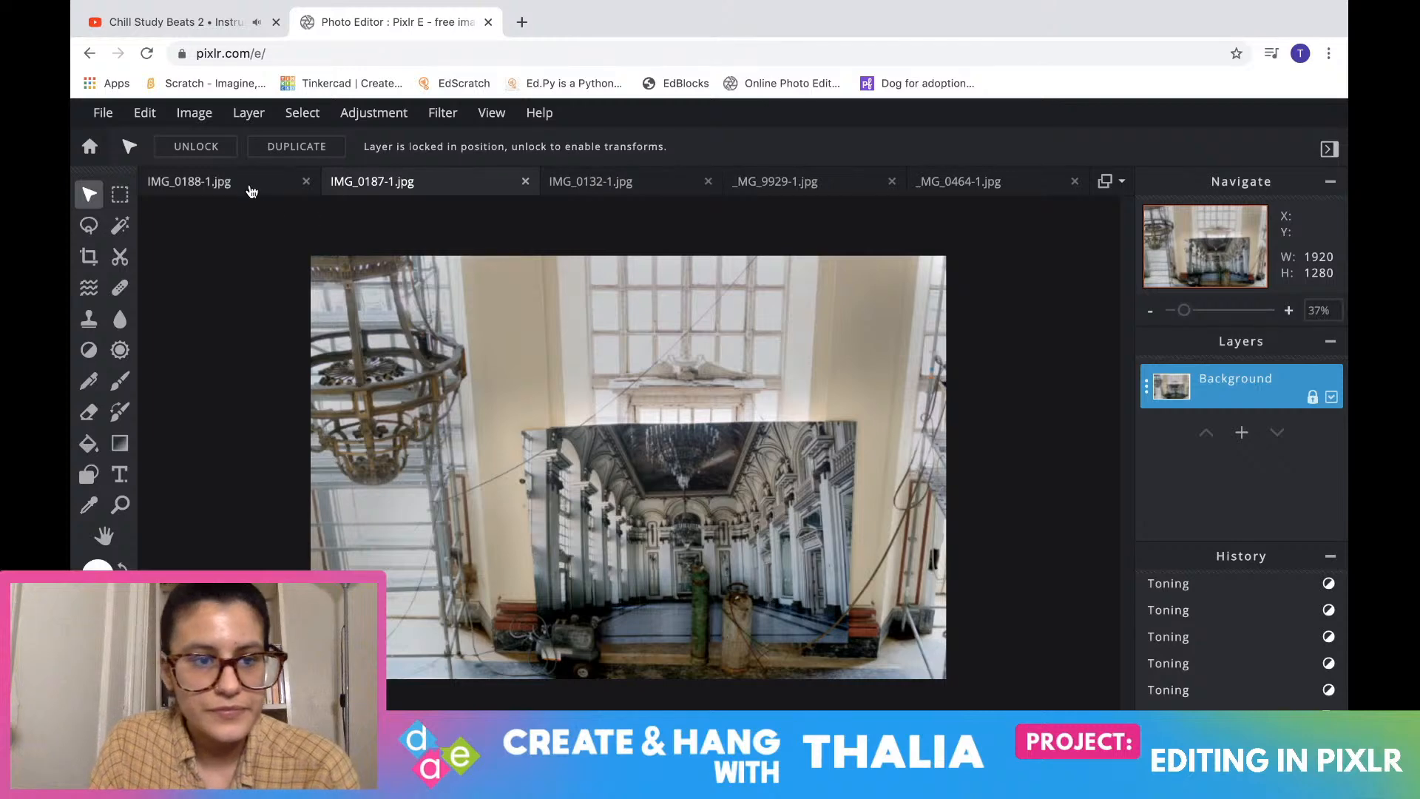
click(251, 186)
click(406, 190)
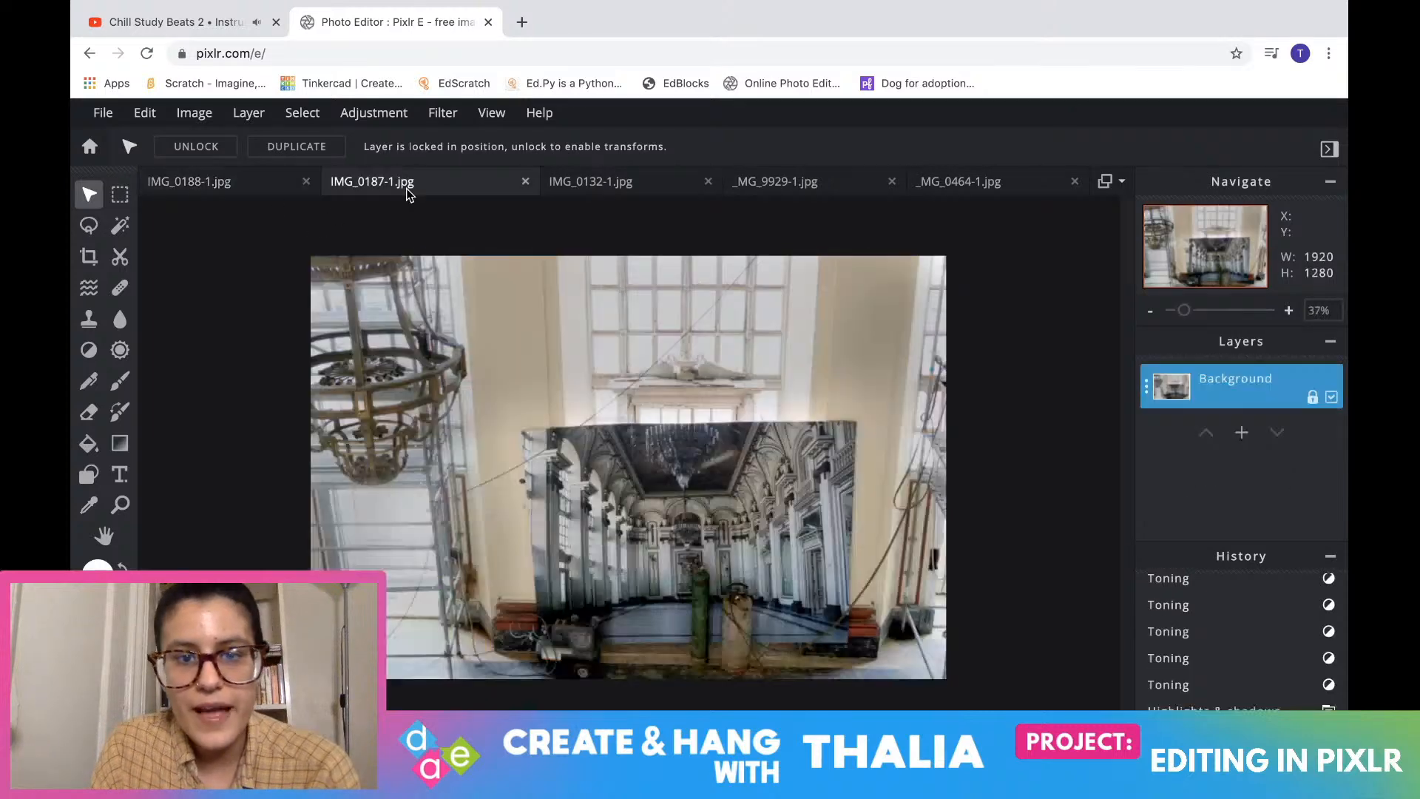
click(590, 186)
click(777, 191)
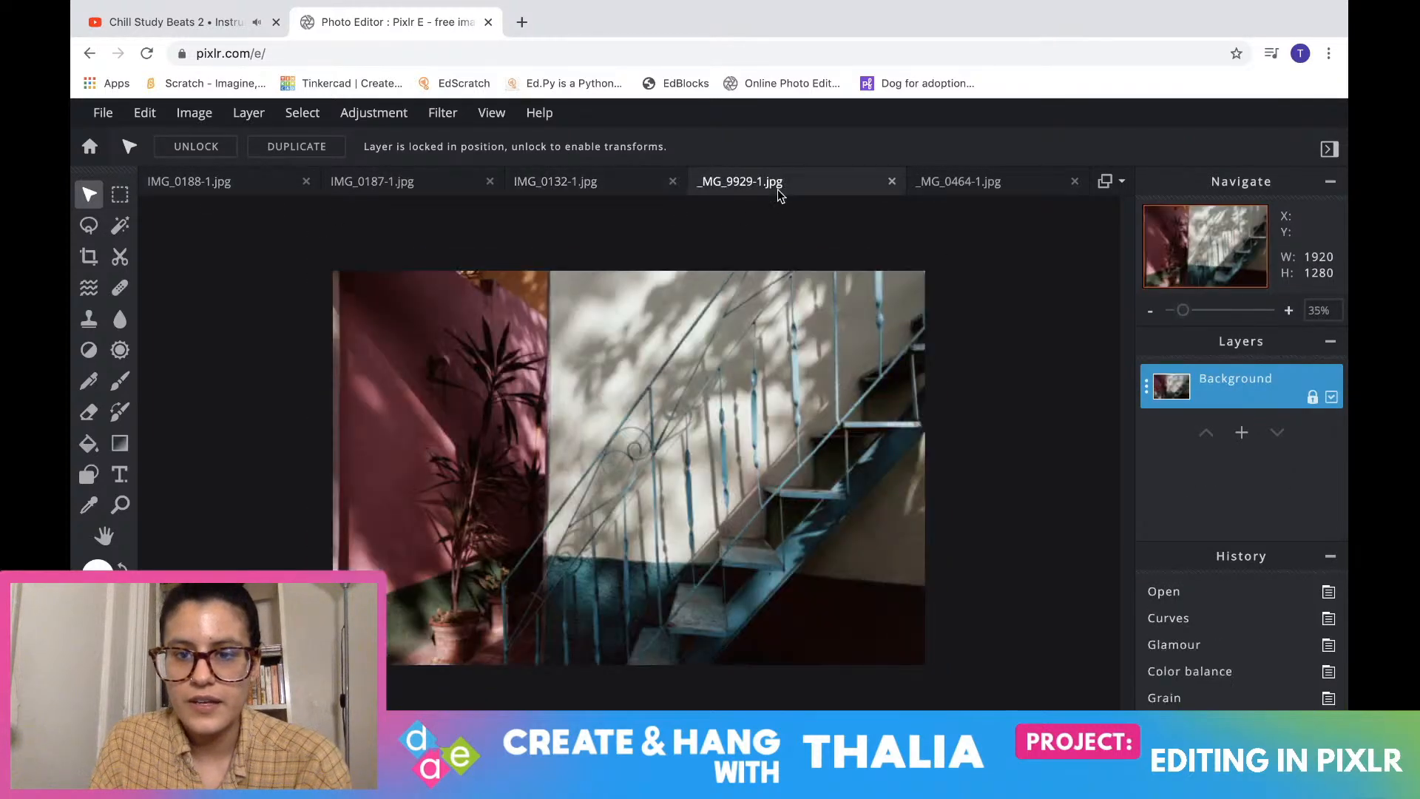
click(975, 191)
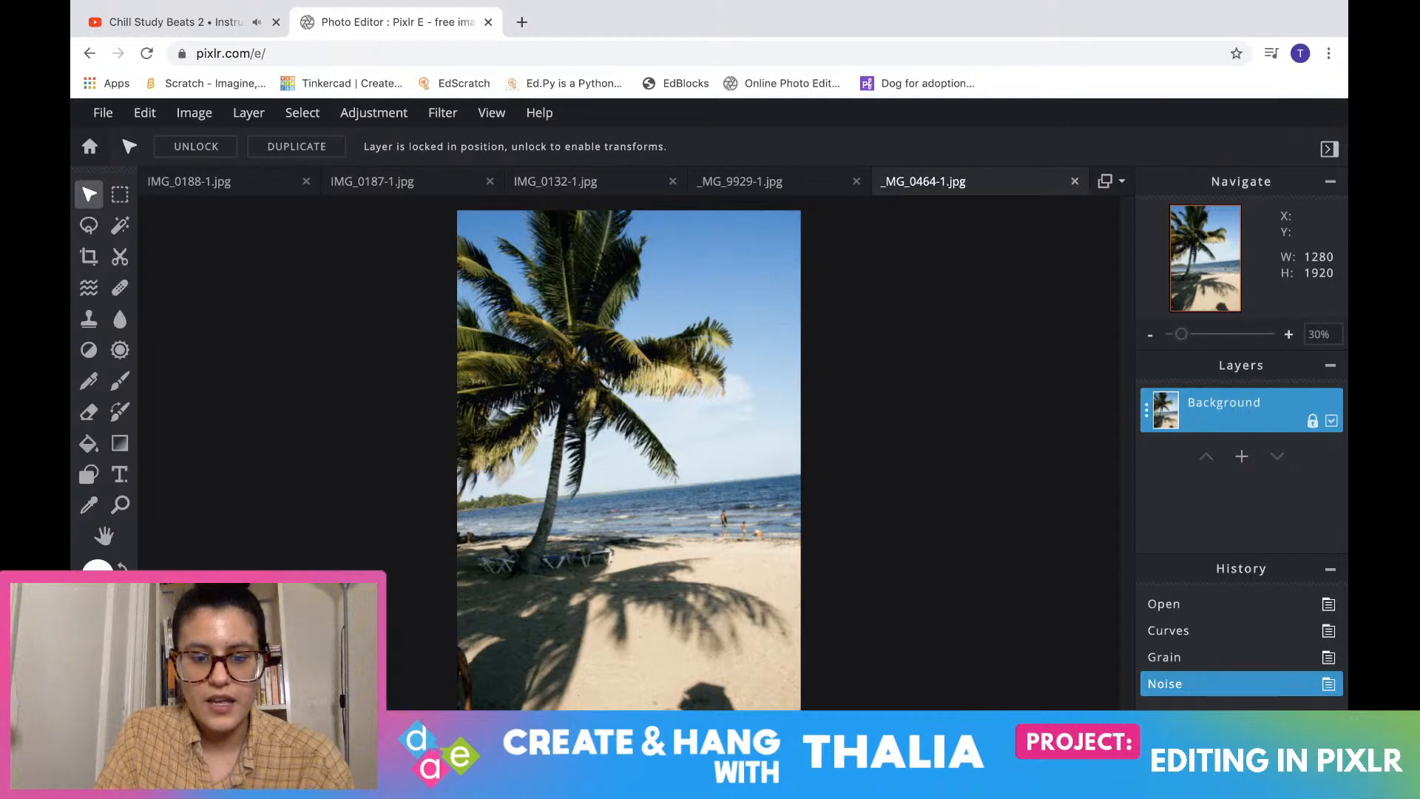
Switch to Finder and sort the Downloads folder by Date Created
key(ctrl+Left)
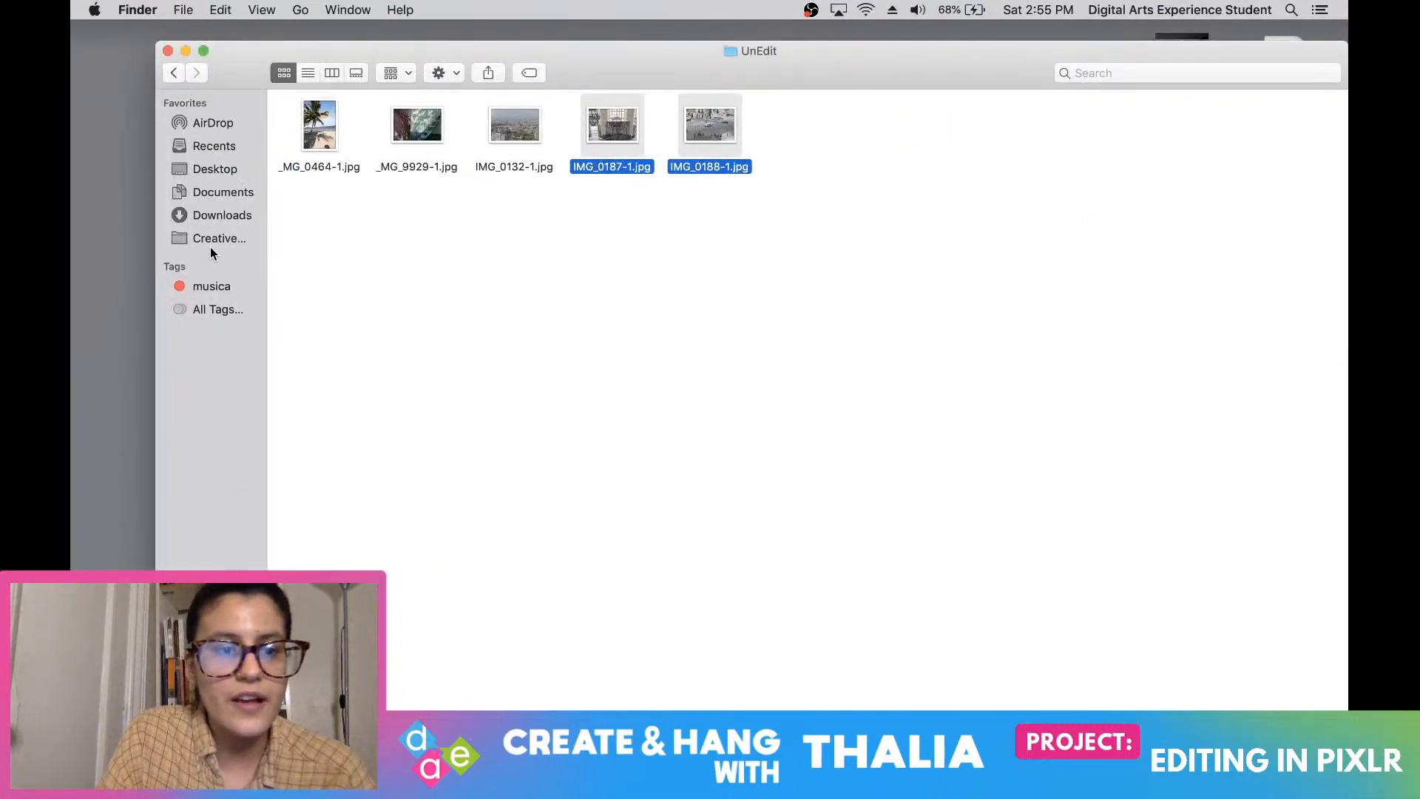
click(202, 215)
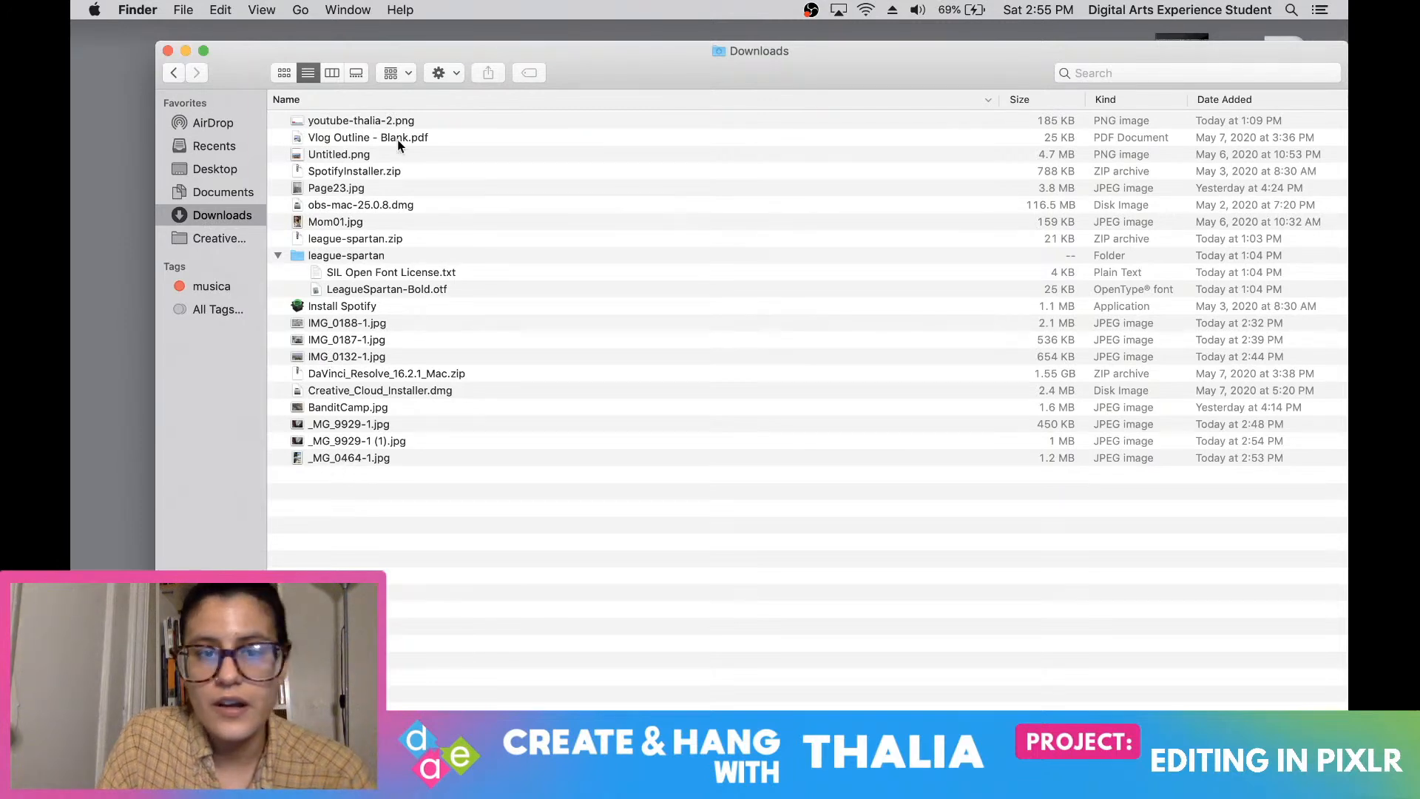
click(443, 77)
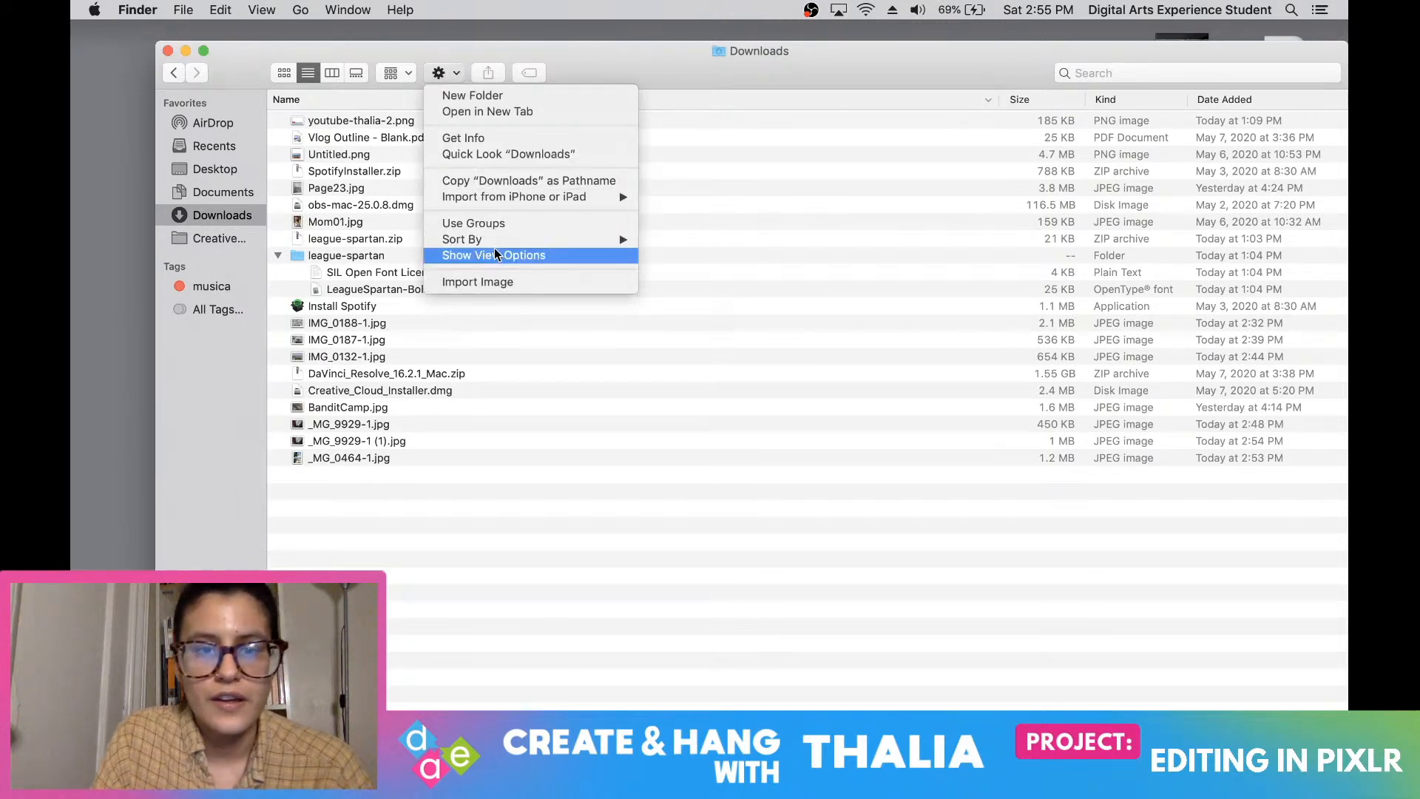
mouse_move(492, 240)
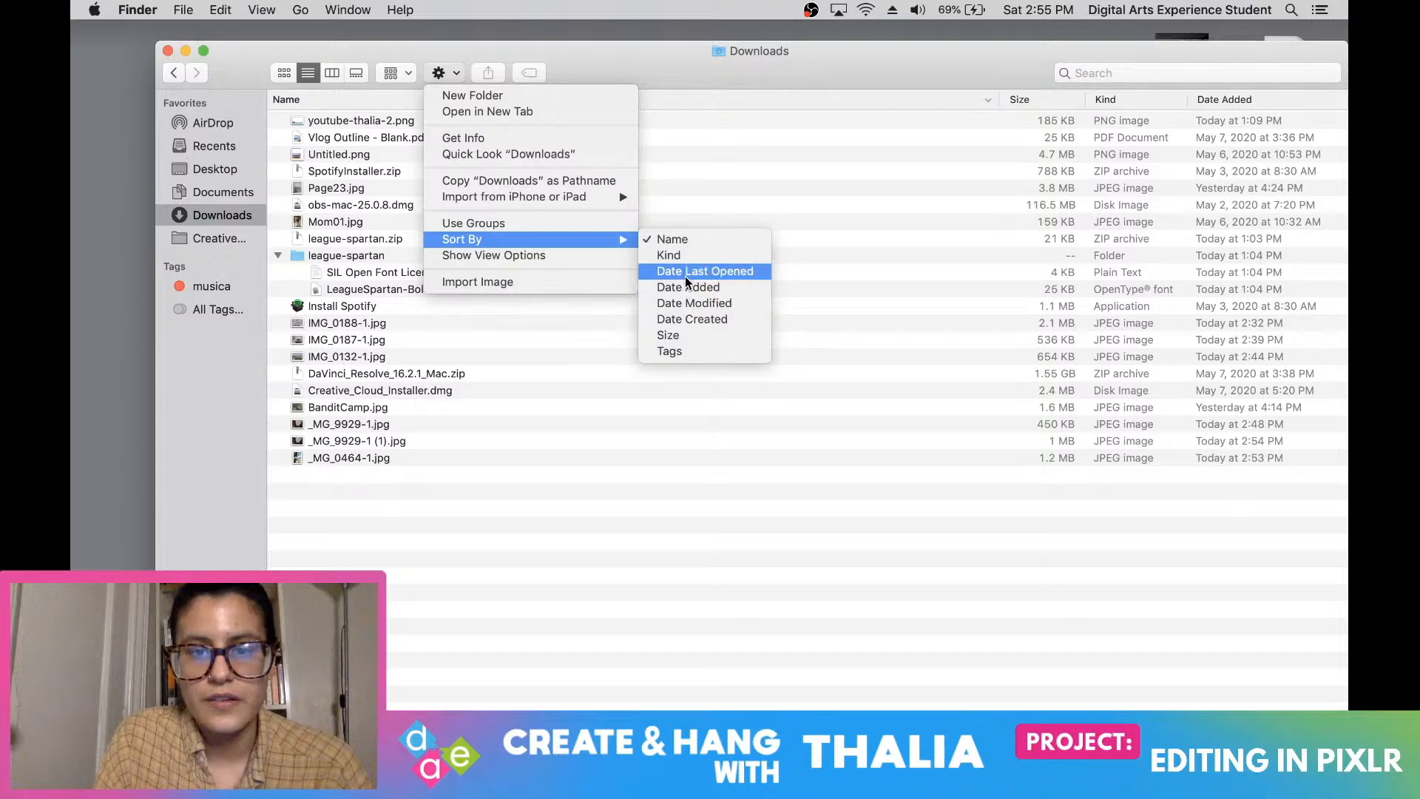
click(684, 319)
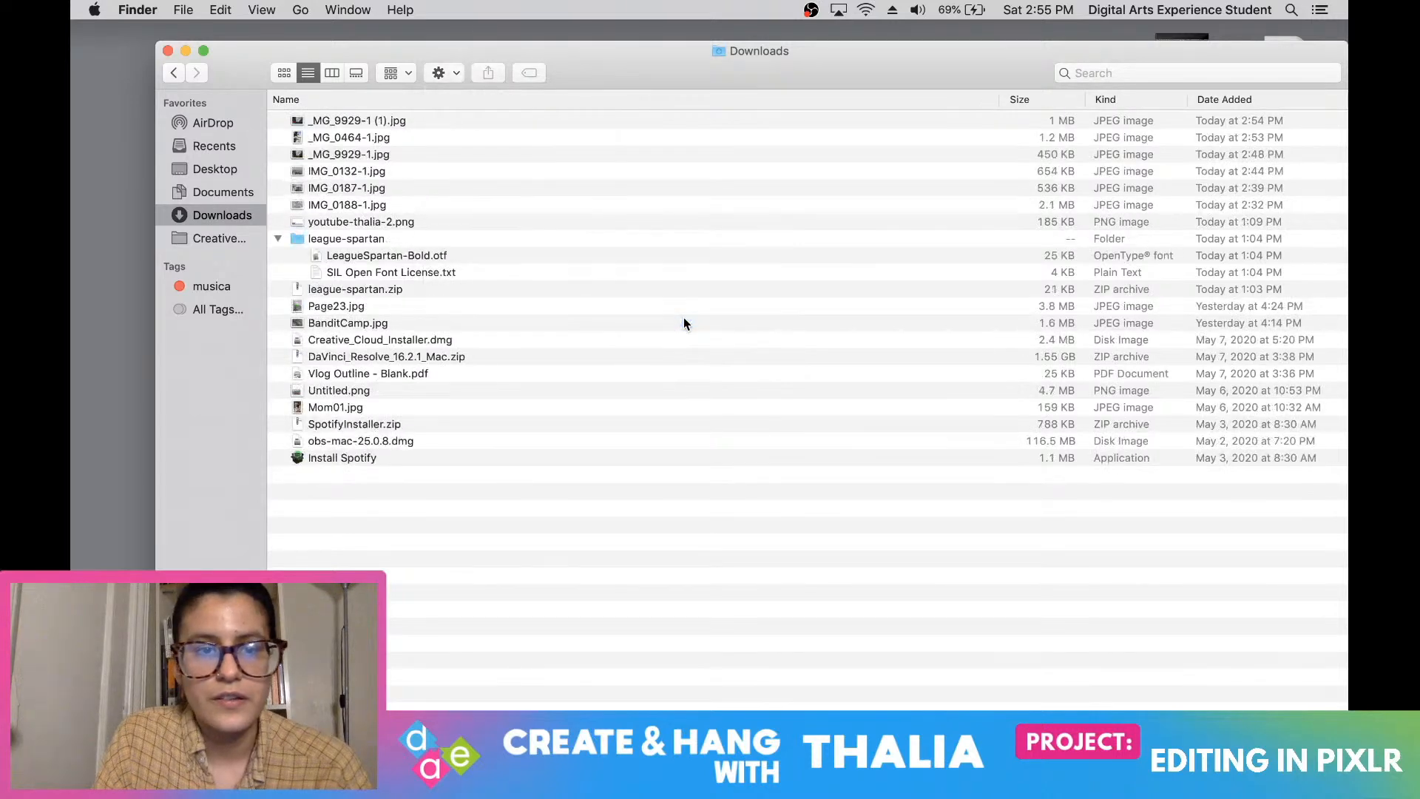
Move the six exported photos from _MG_9929-1 (1).jpg through IMG_0188-1.jpg to the Desktop and open the Desktop folder
click(382, 123)
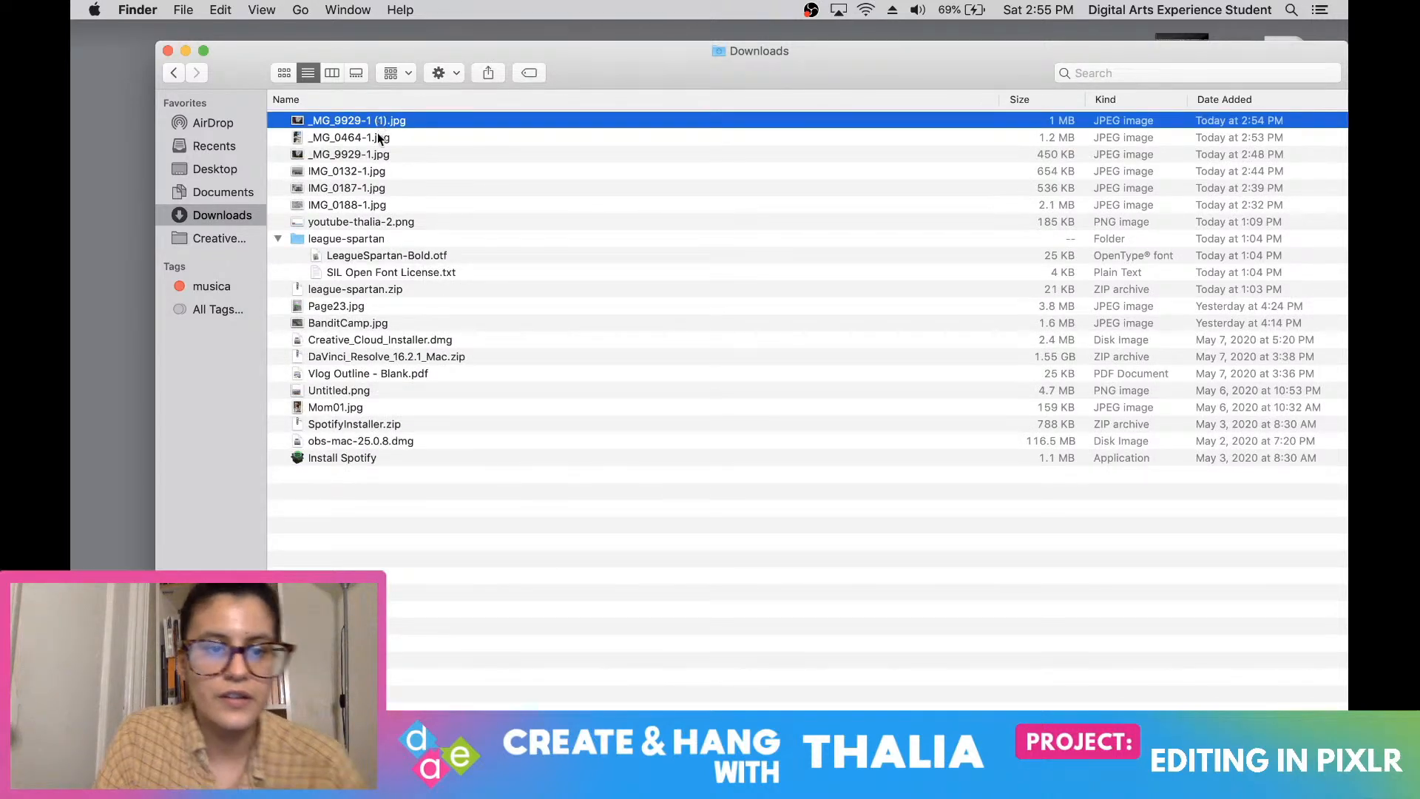
shift+click(378, 207)
drag(352, 169, 217, 167)
click(220, 170)
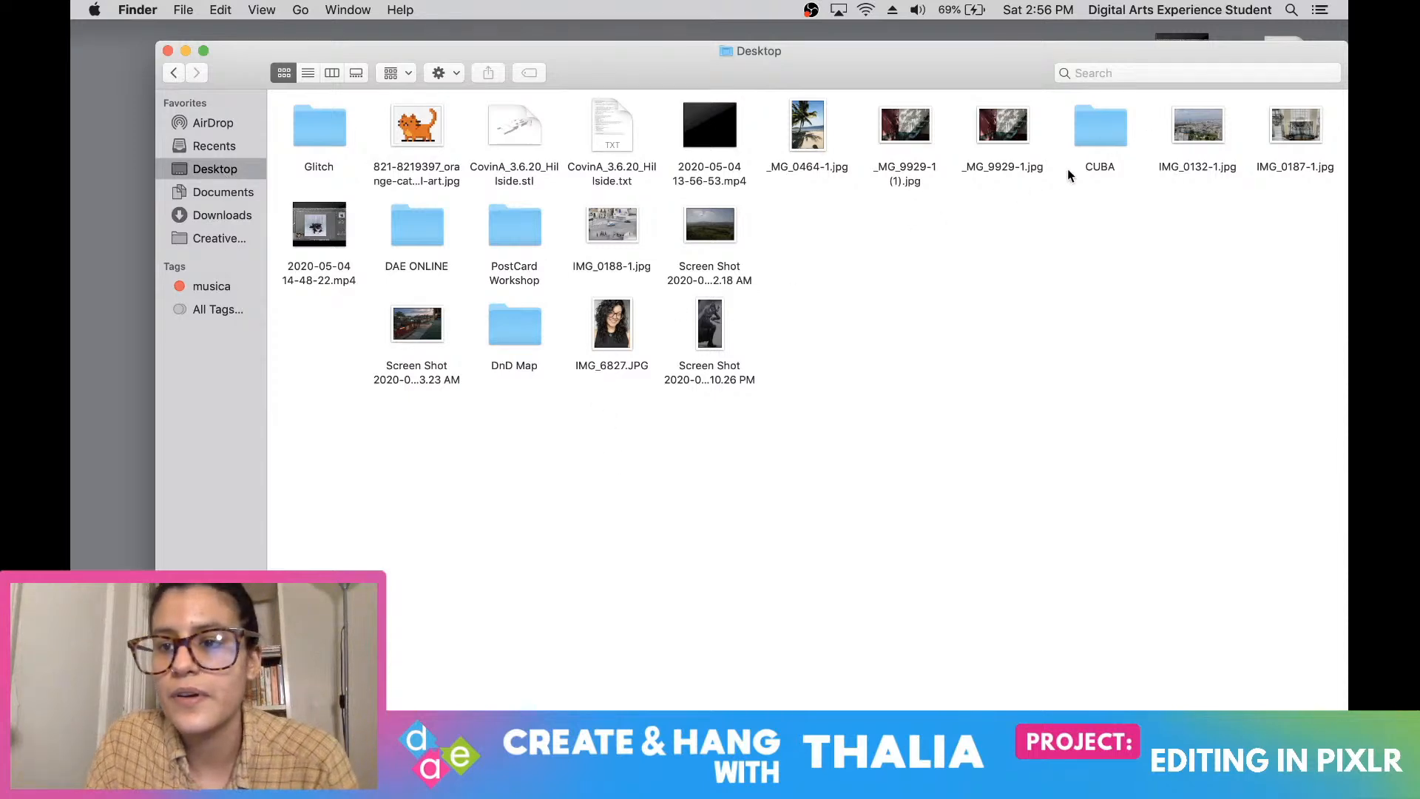
Move all the exported photos on the Desktop, including IMG_0188-1.jpg, into the CUBA folder and open it
drag(1024, 198, 1094, 133)
drag(1329, 151, 1094, 132)
double_click(1095, 136)
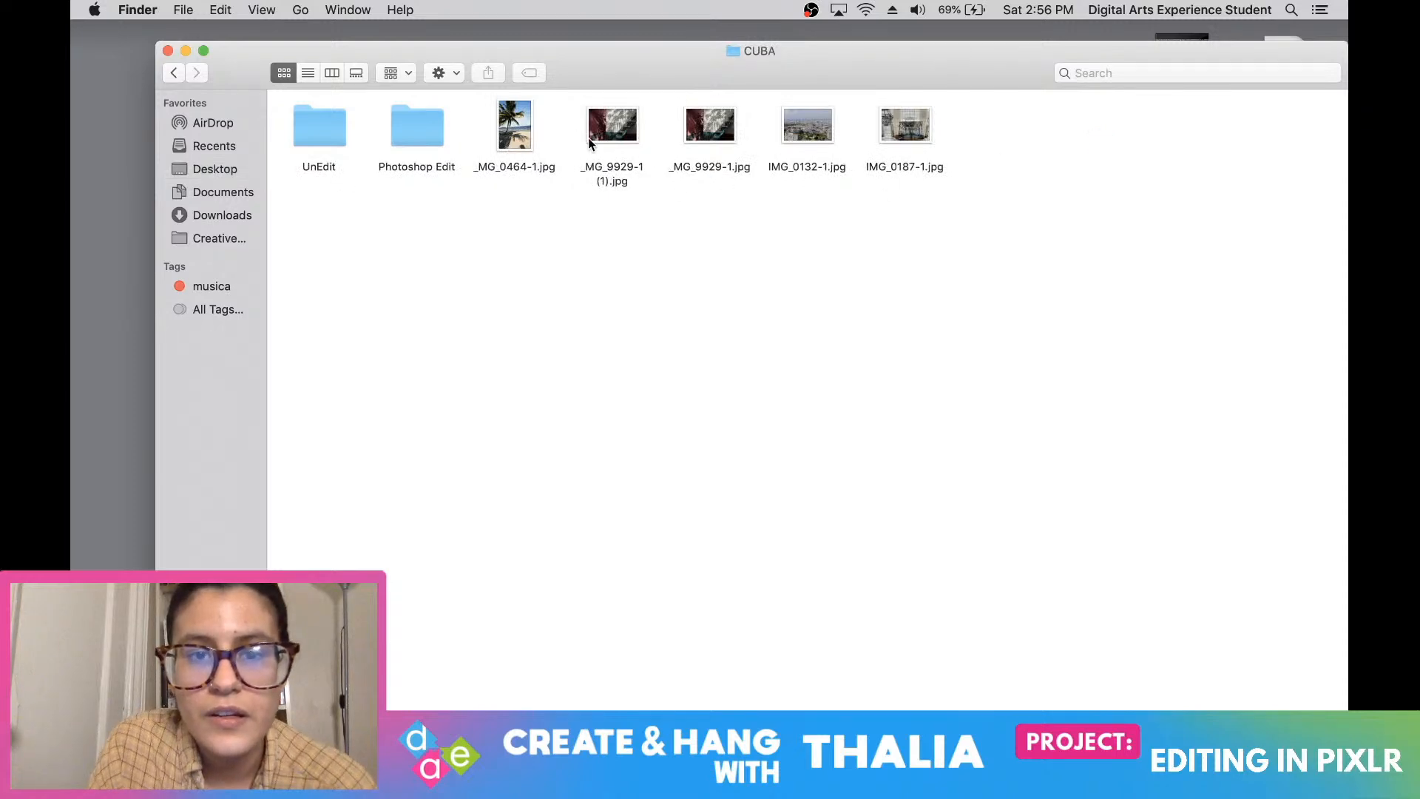
click(178, 73)
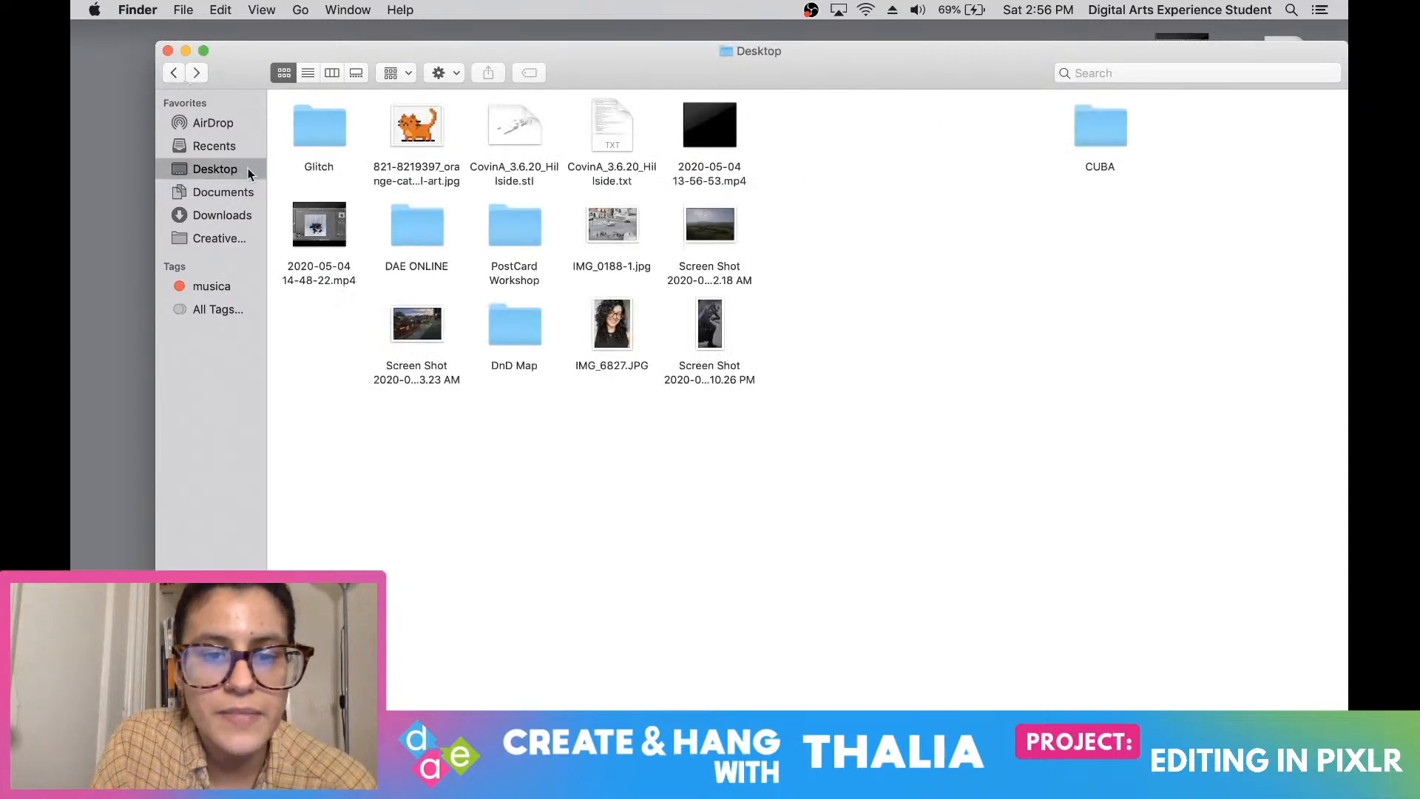
drag(624, 227, 1101, 131)
double_click(1101, 131)
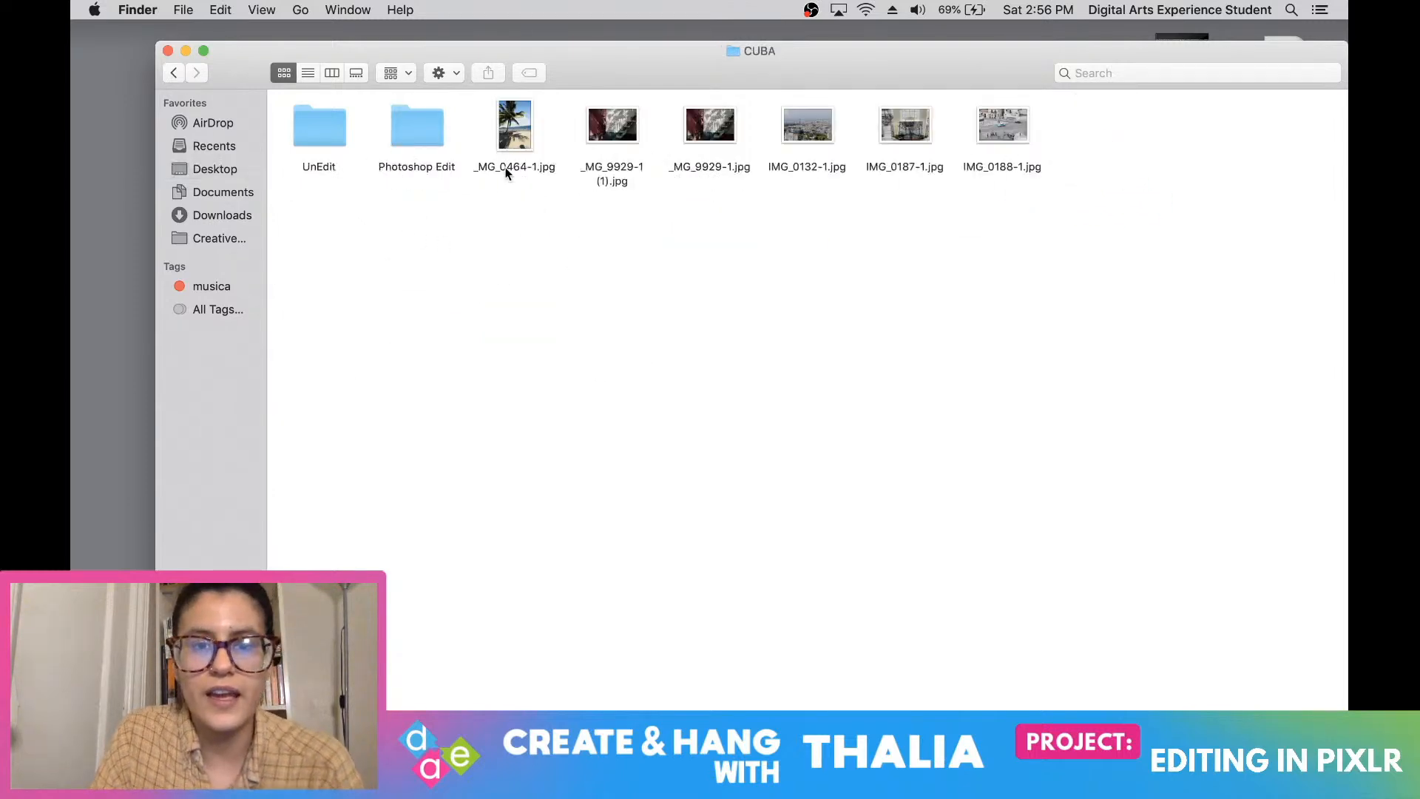
Trash the older _MG_9929-1.jpg, move the remaining edited photos into the Photoshop Edit folder and open it
drag(693, 127, 869, 748)
drag(1118, 154, 459, 147)
drag(528, 118, 407, 131)
double_click(407, 131)
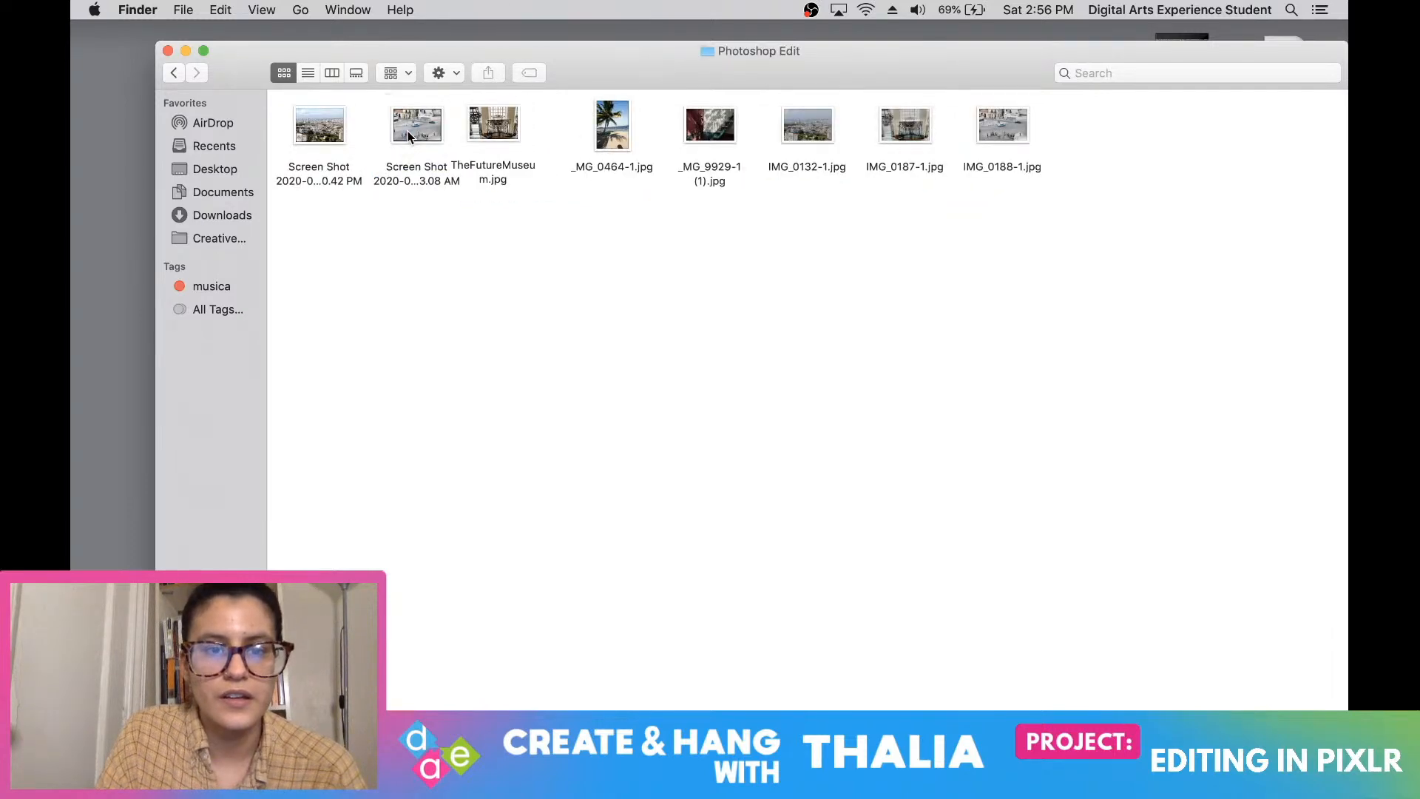
Spread out the overlapping photos in the Photoshop Edit folder, placing the beach and staircase photos below the museum and street photos
drag(623, 144, 567, 145)
click(623, 180)
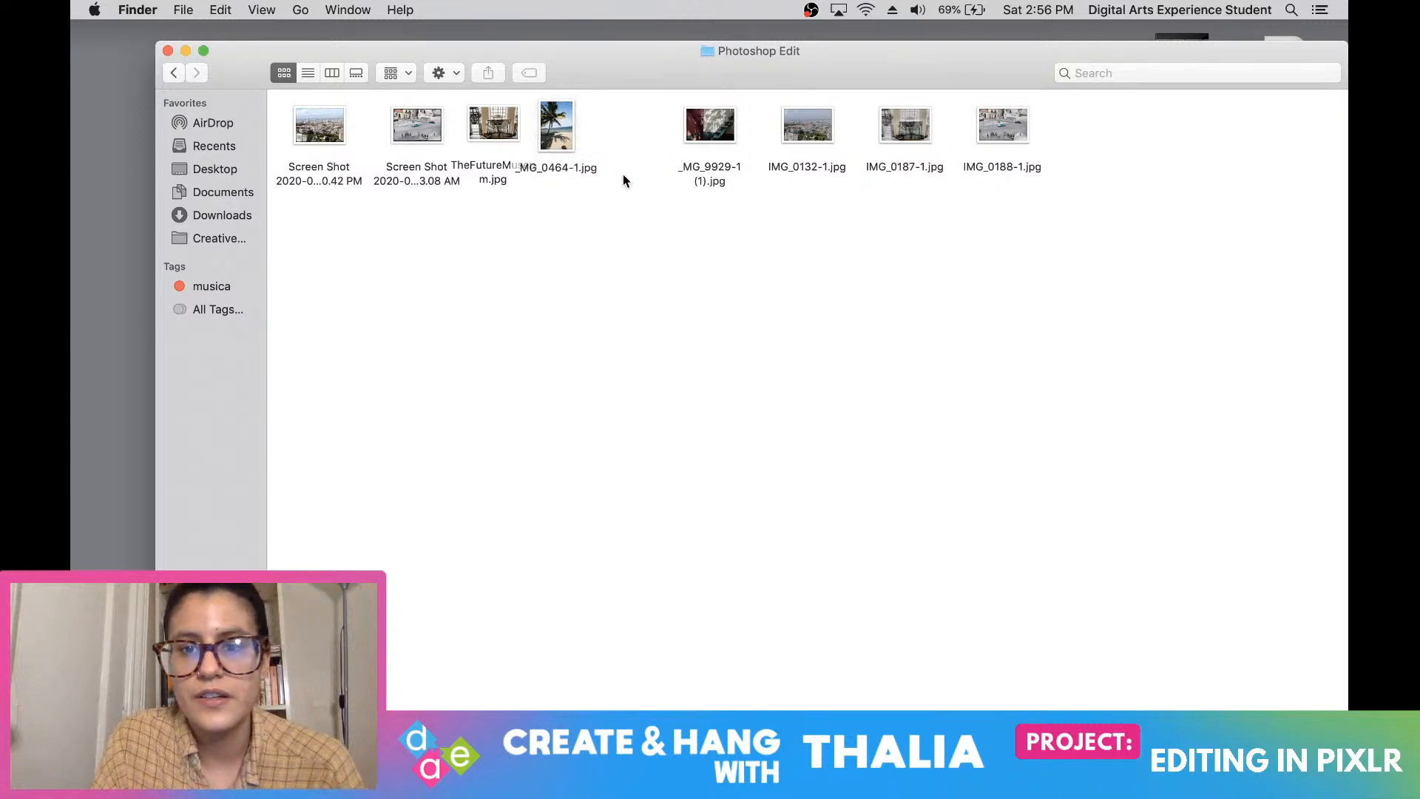
drag(558, 127, 529, 431)
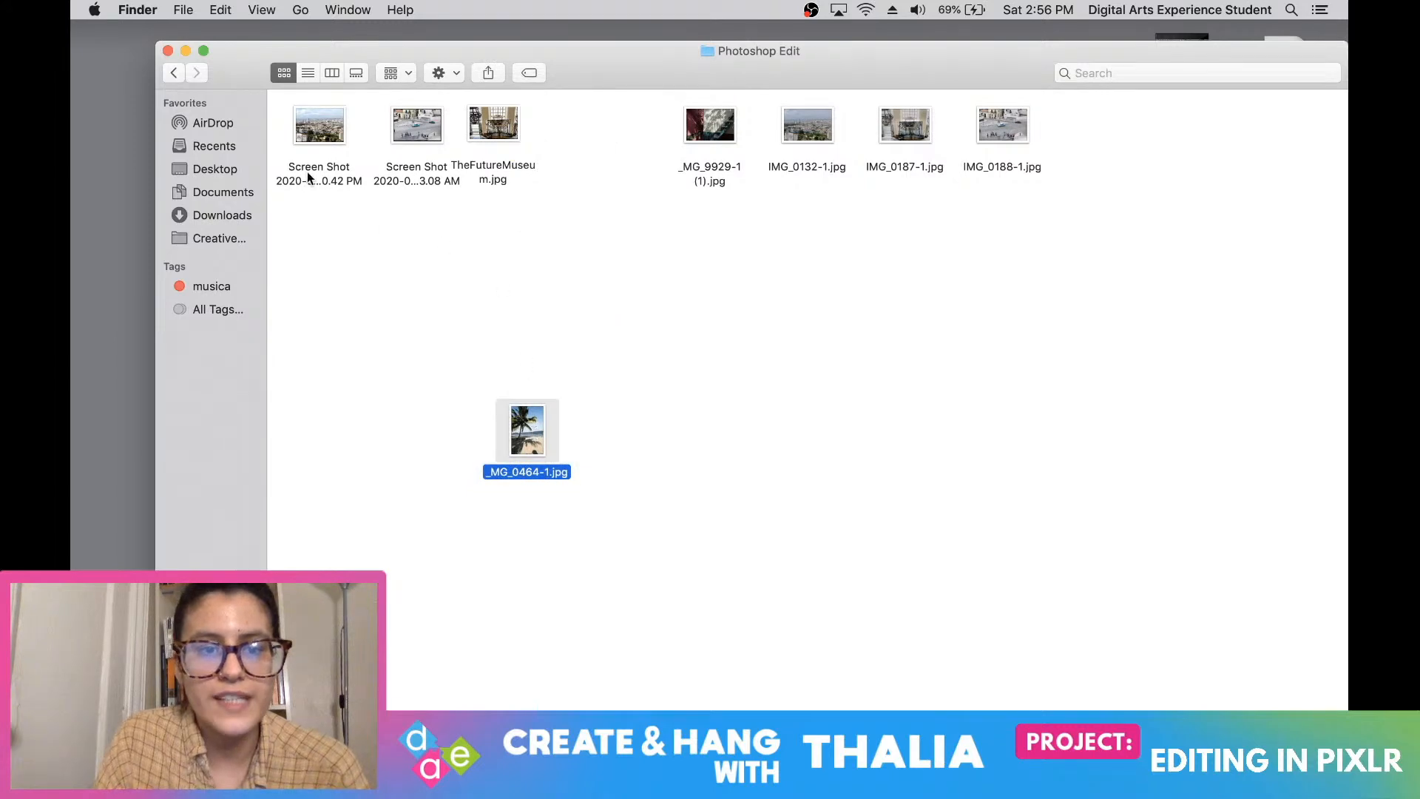
drag(701, 131, 694, 495)
drag(611, 120, 228, 144)
drag(1158, 138, 295, 119)
click(525, 184)
drag(419, 134, 419, 227)
click(497, 127)
drag(497, 127, 696, 229)
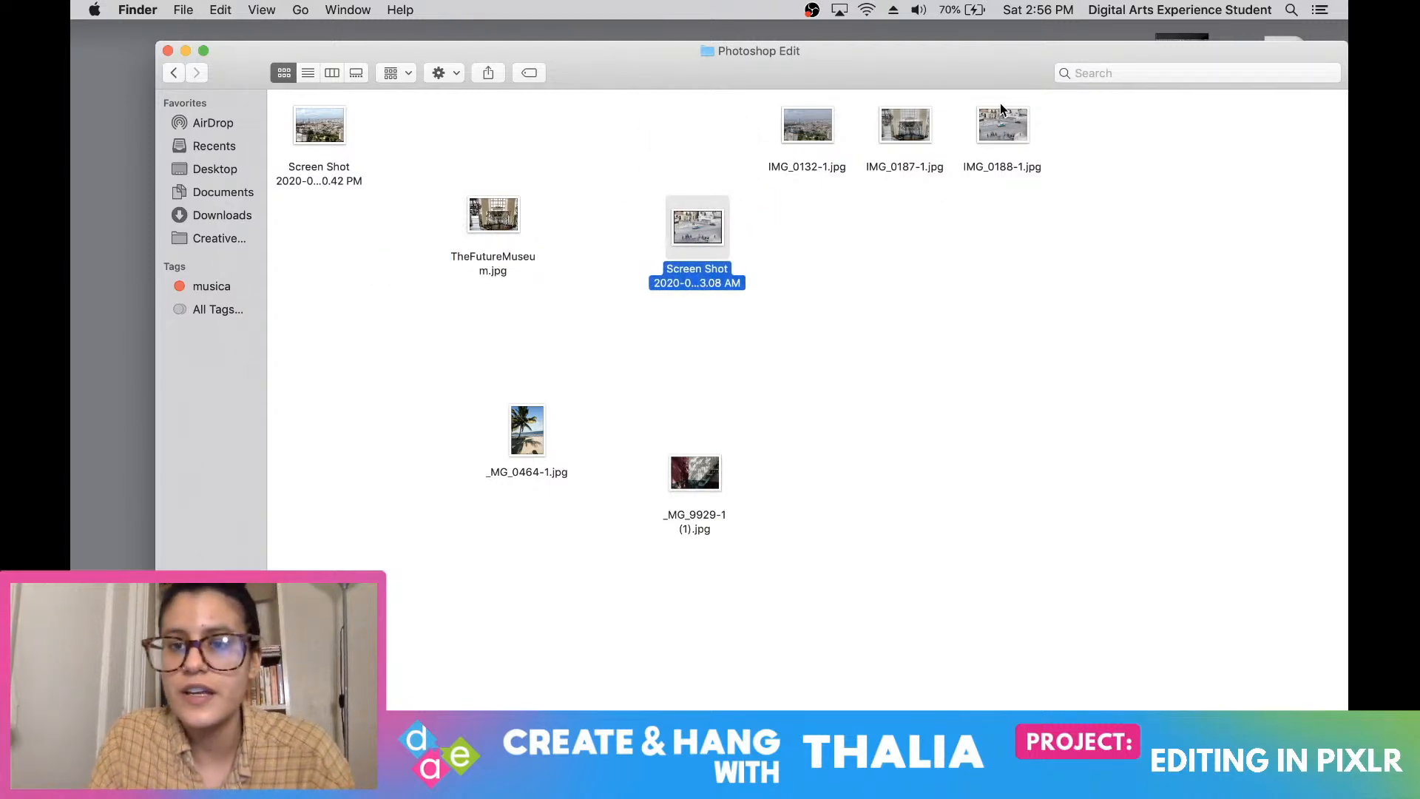
Open the street screenshot and IMG_0188-1.jpg together in Preview and show them full screen
super+click(1003, 122)
double_click(691, 235)
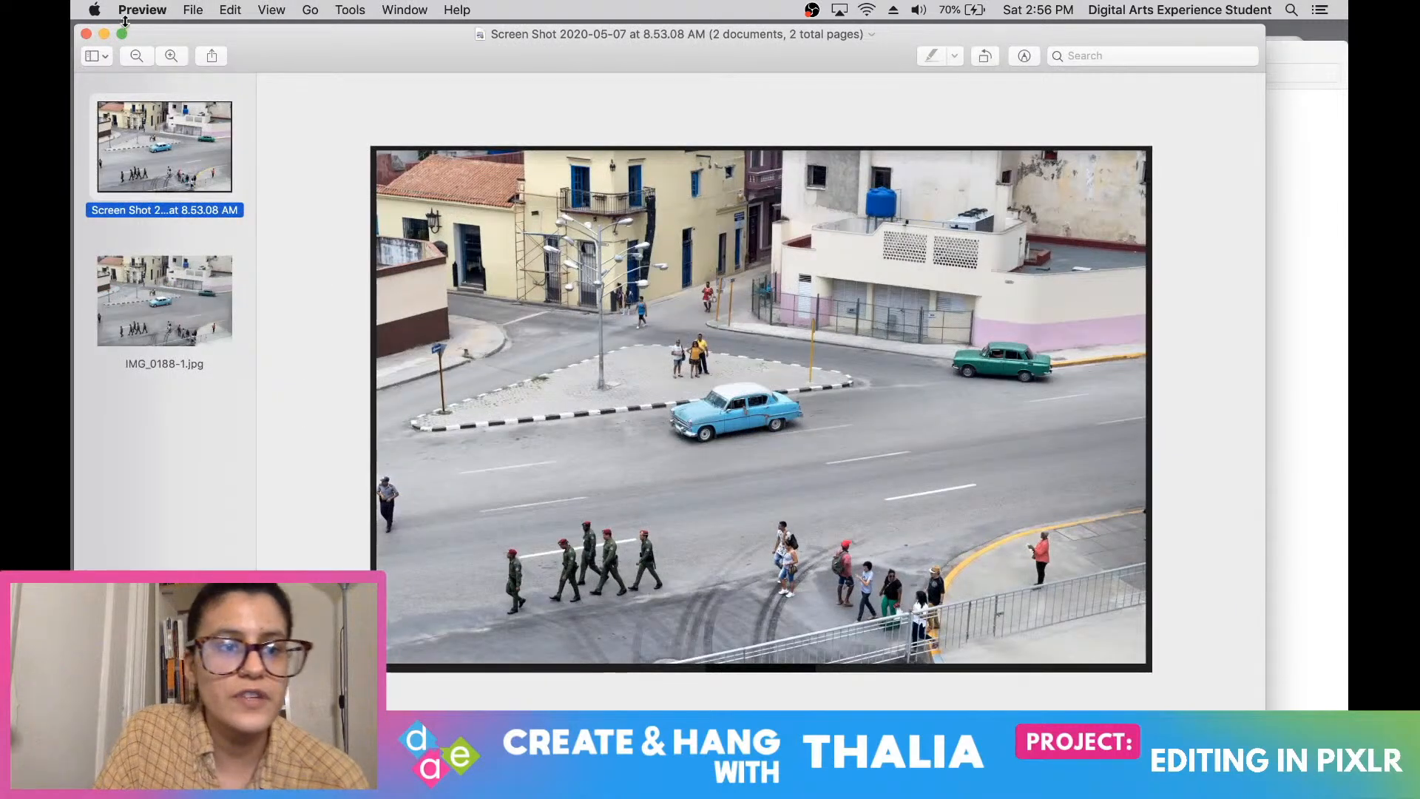
click(122, 34)
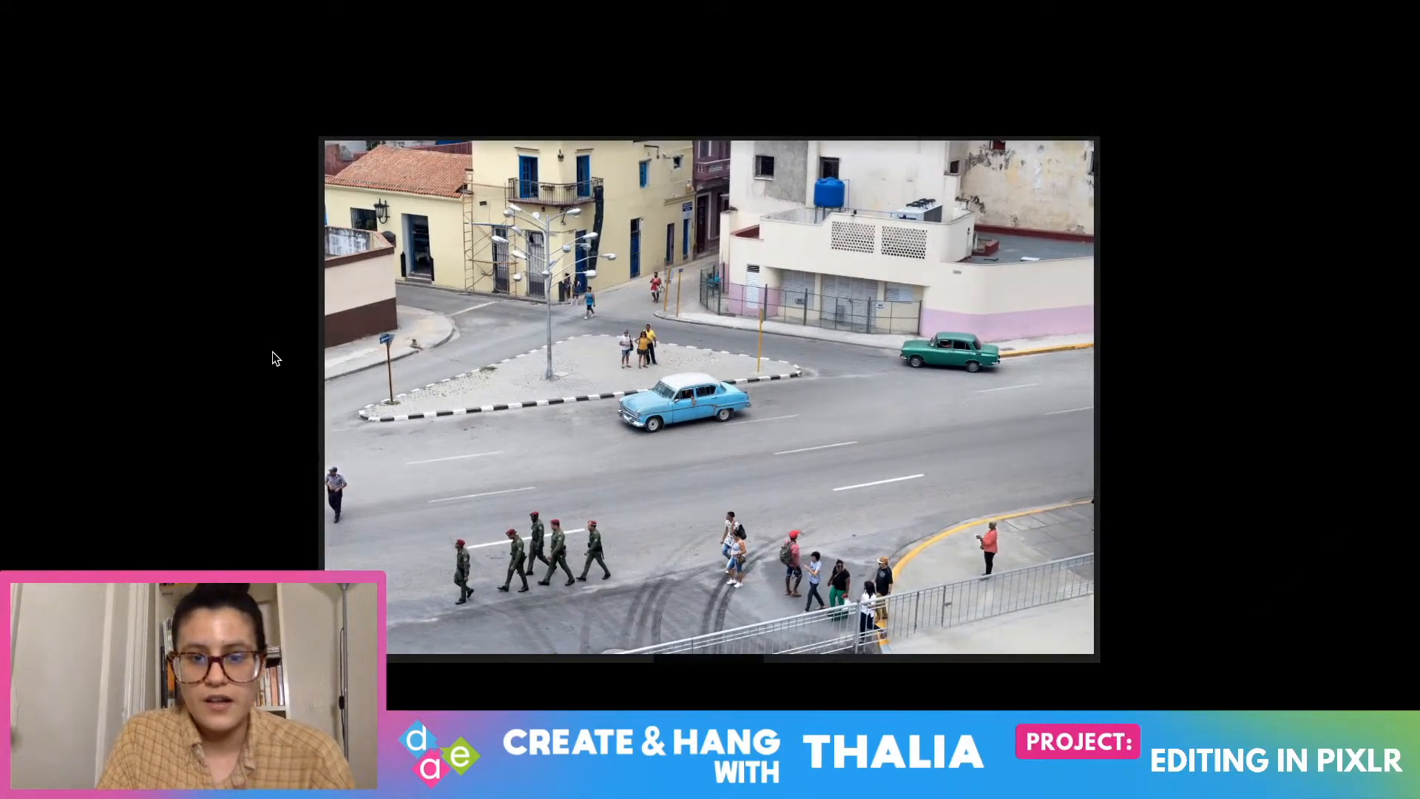
Alternate between the street screenshot and IMG_0188-1.jpg to compare the two edits, and close Preview's window
key(Down)
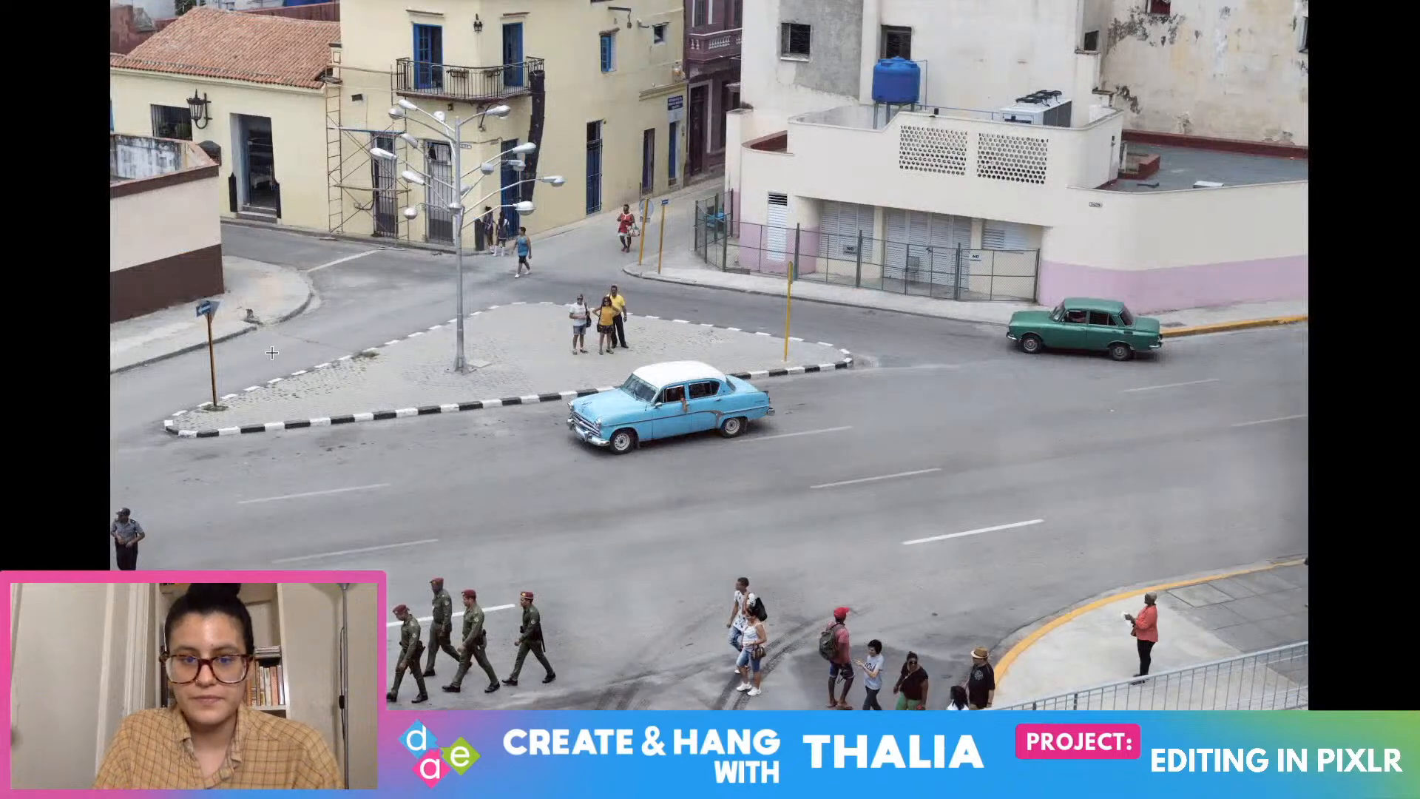
key(Up)
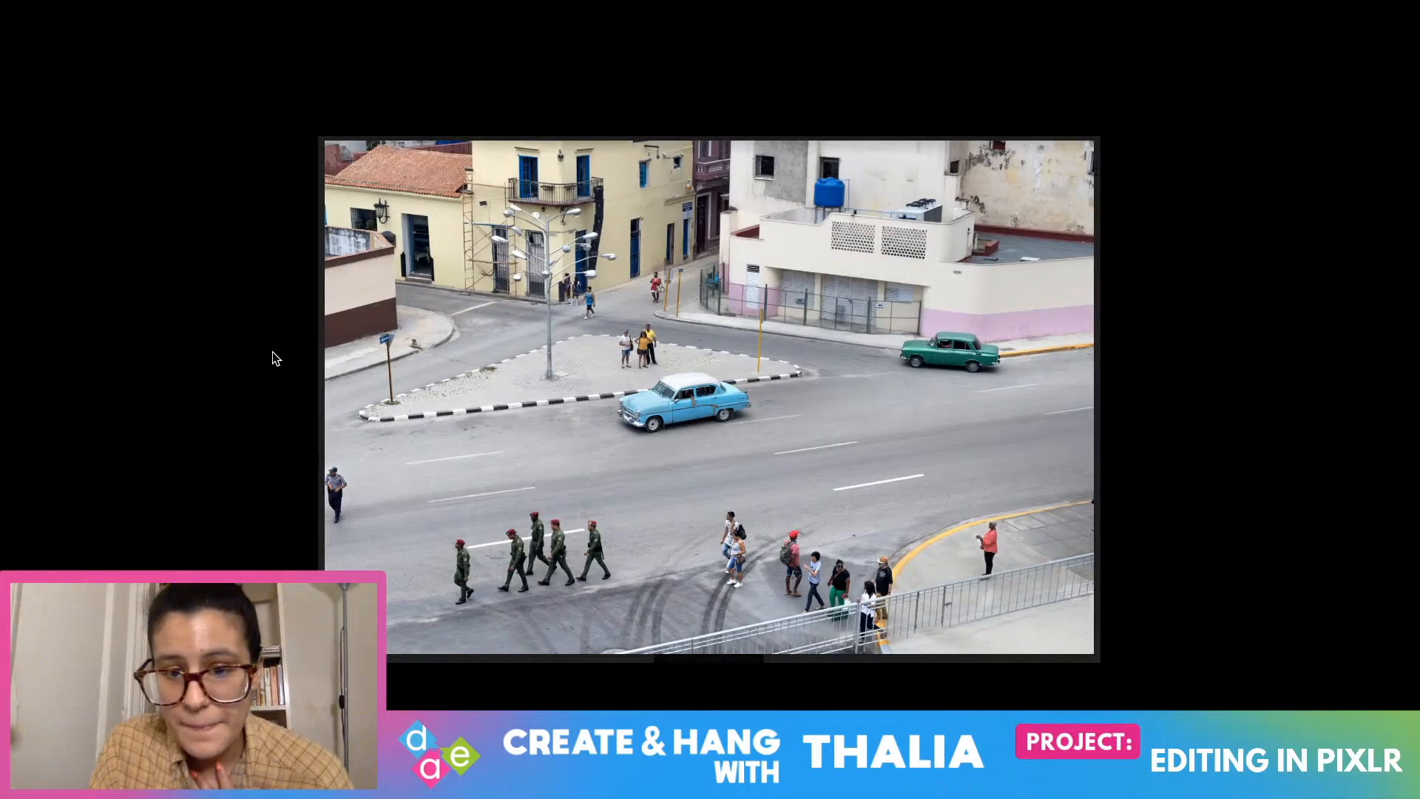
key(Down)
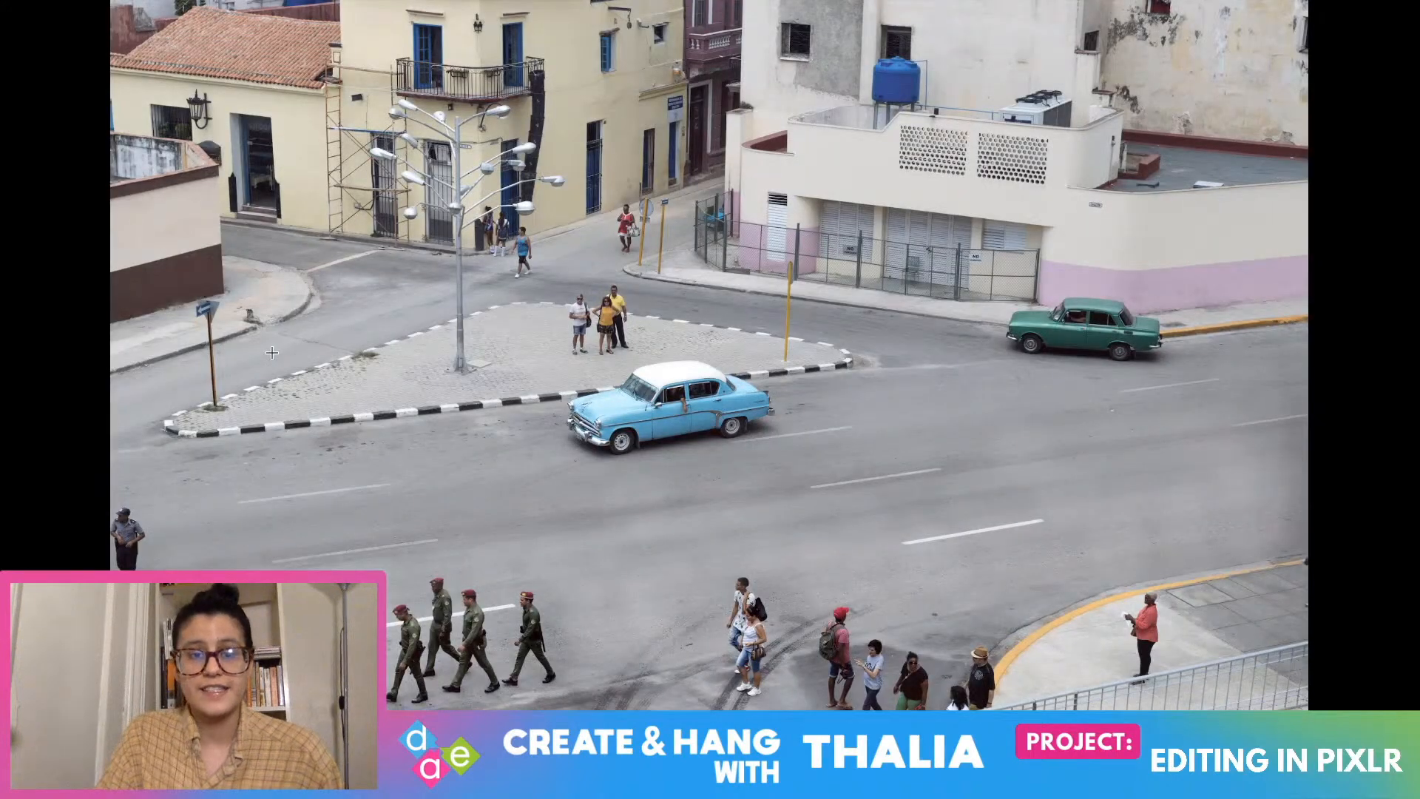
key(Up)
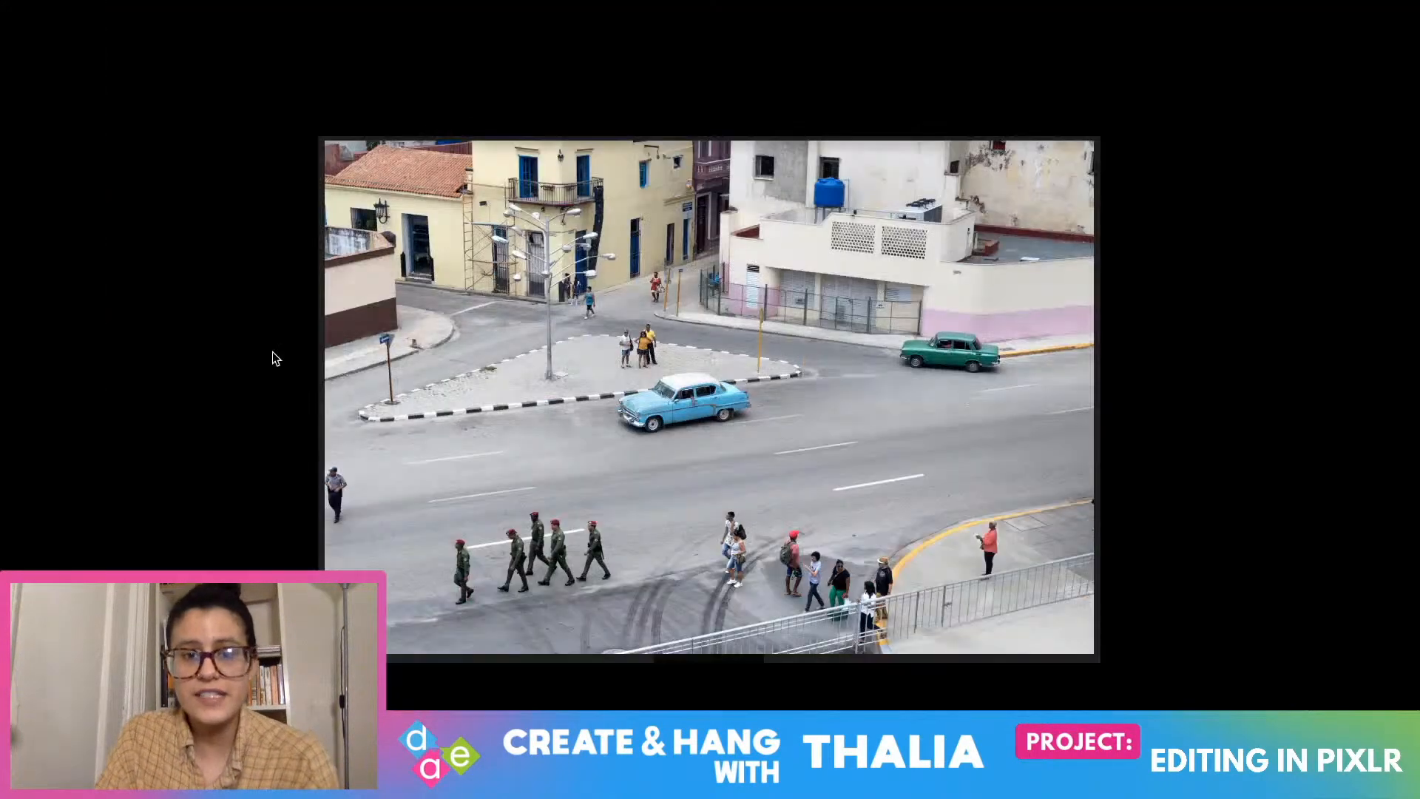
key(Down)
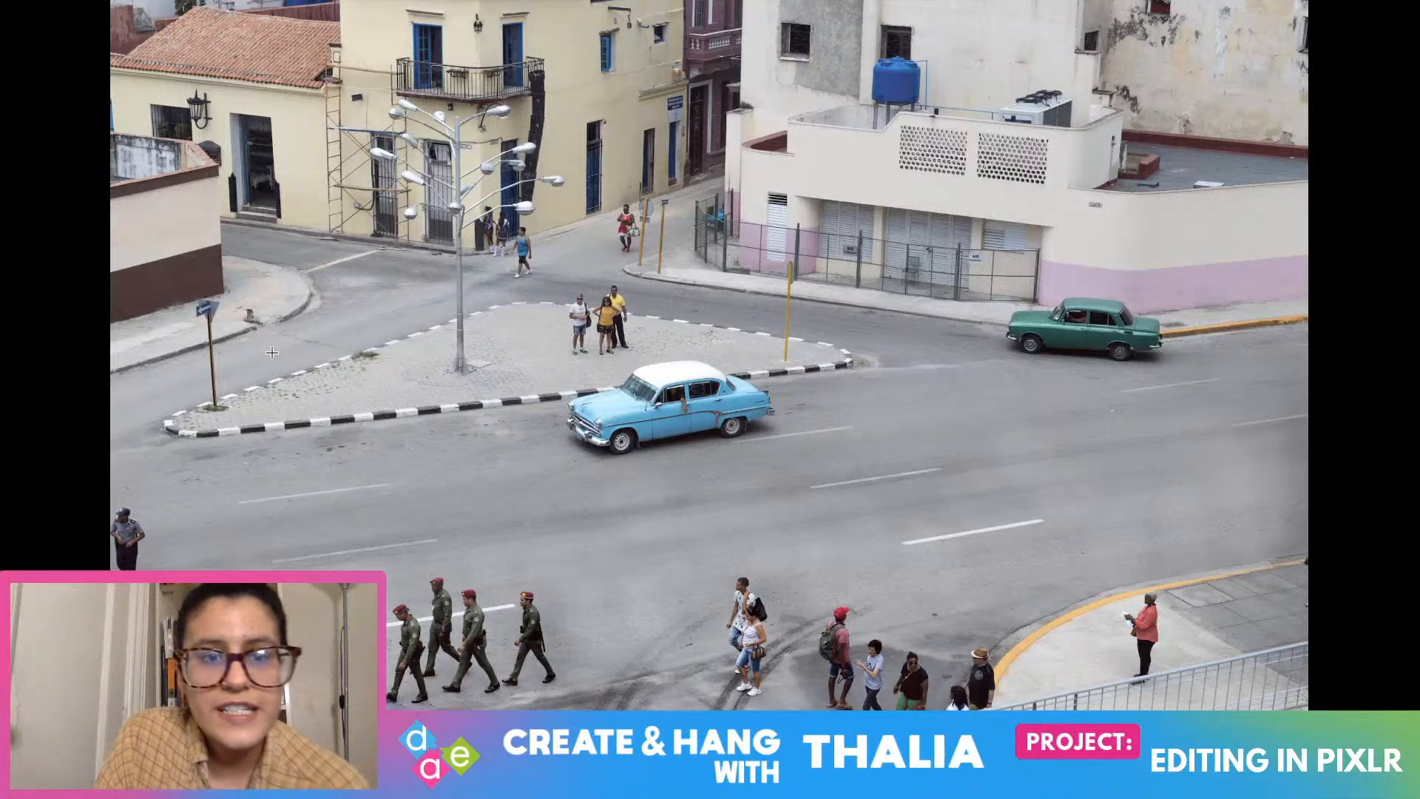
key(Up)
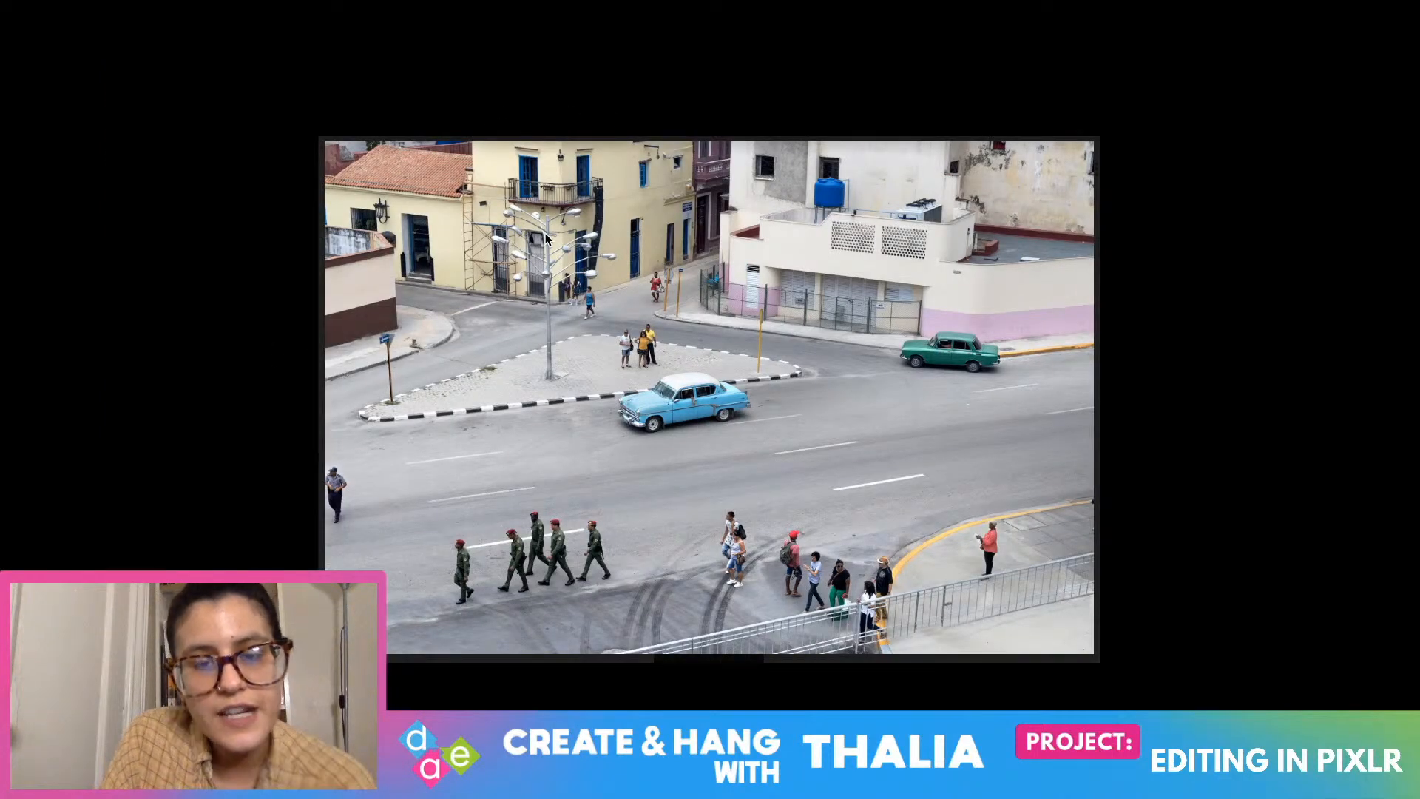
key(Down)
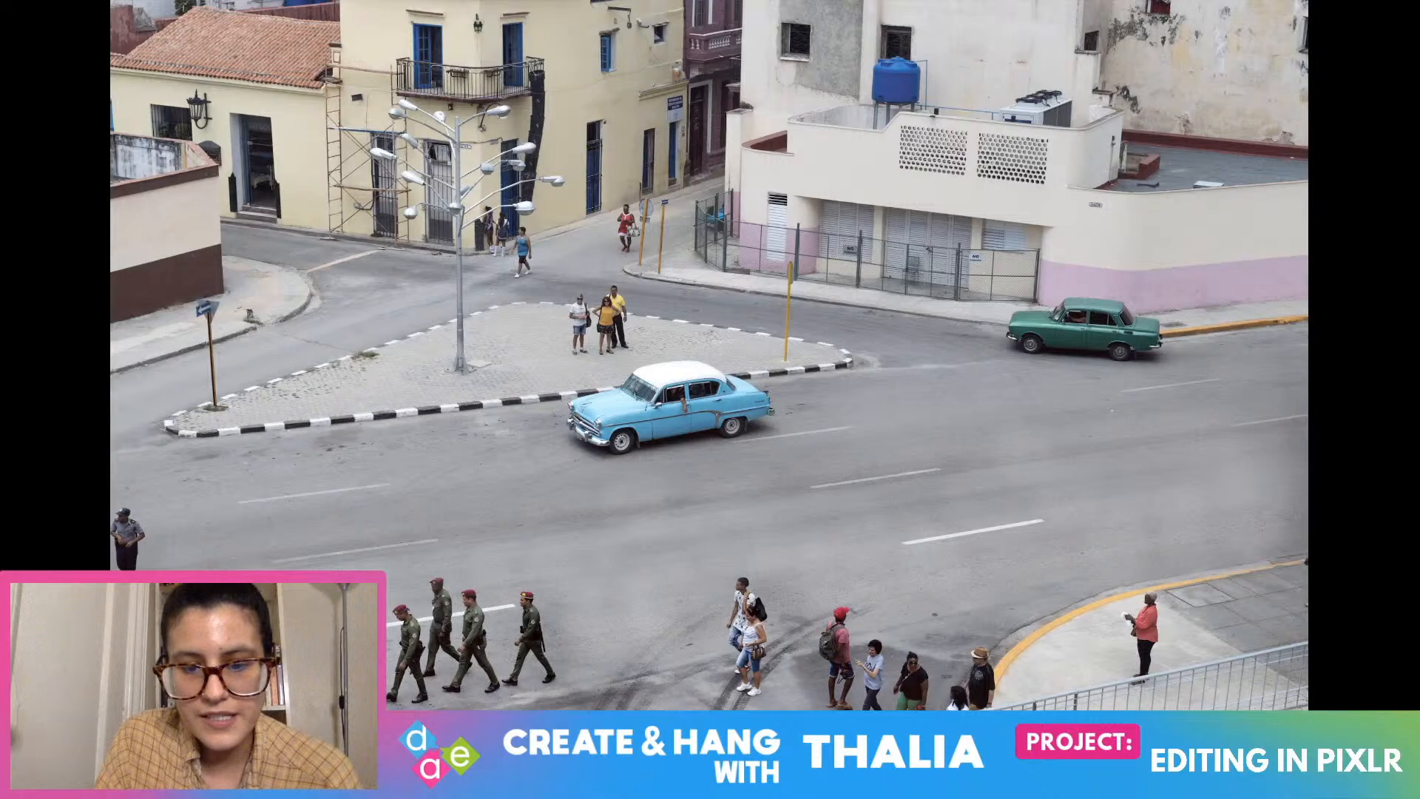
key(Escape)
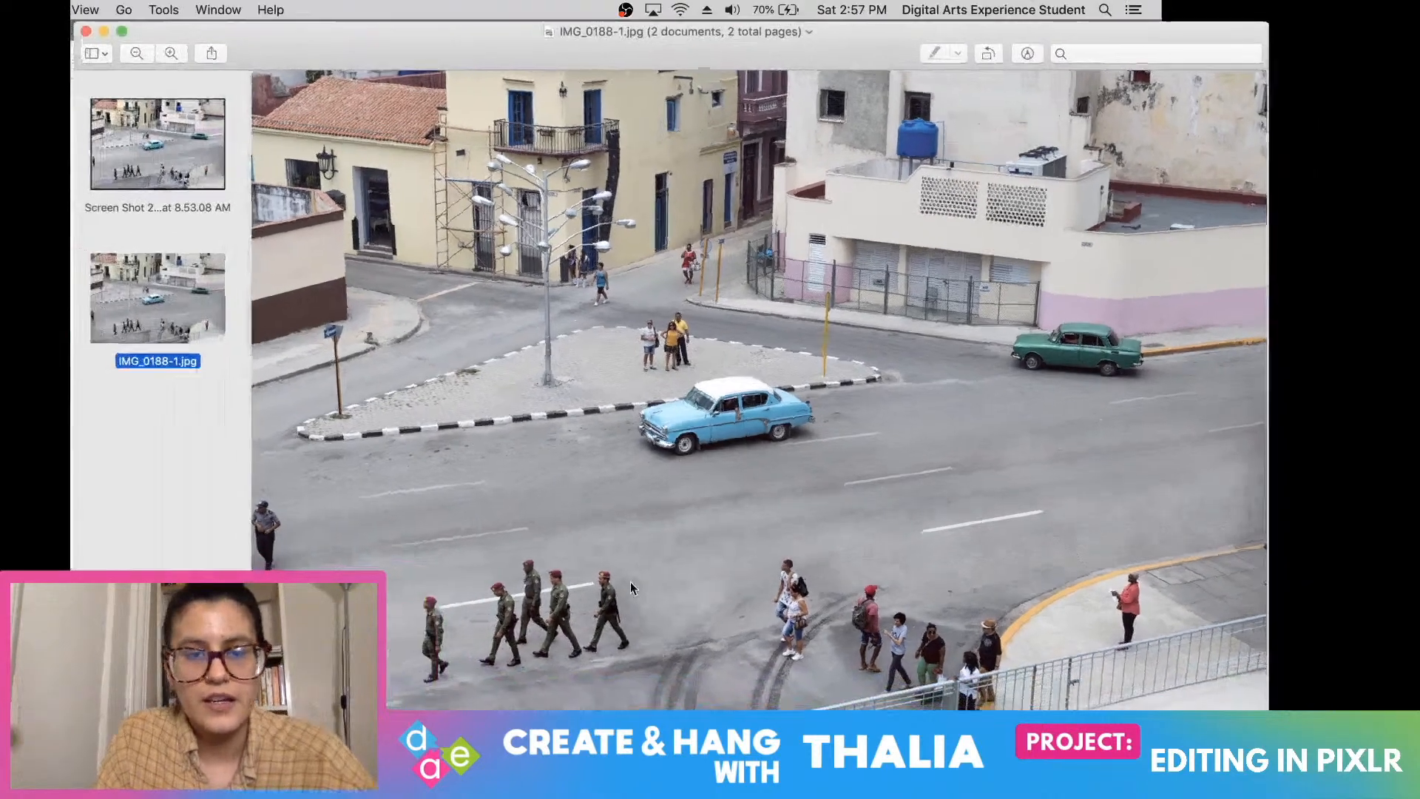
click(87, 34)
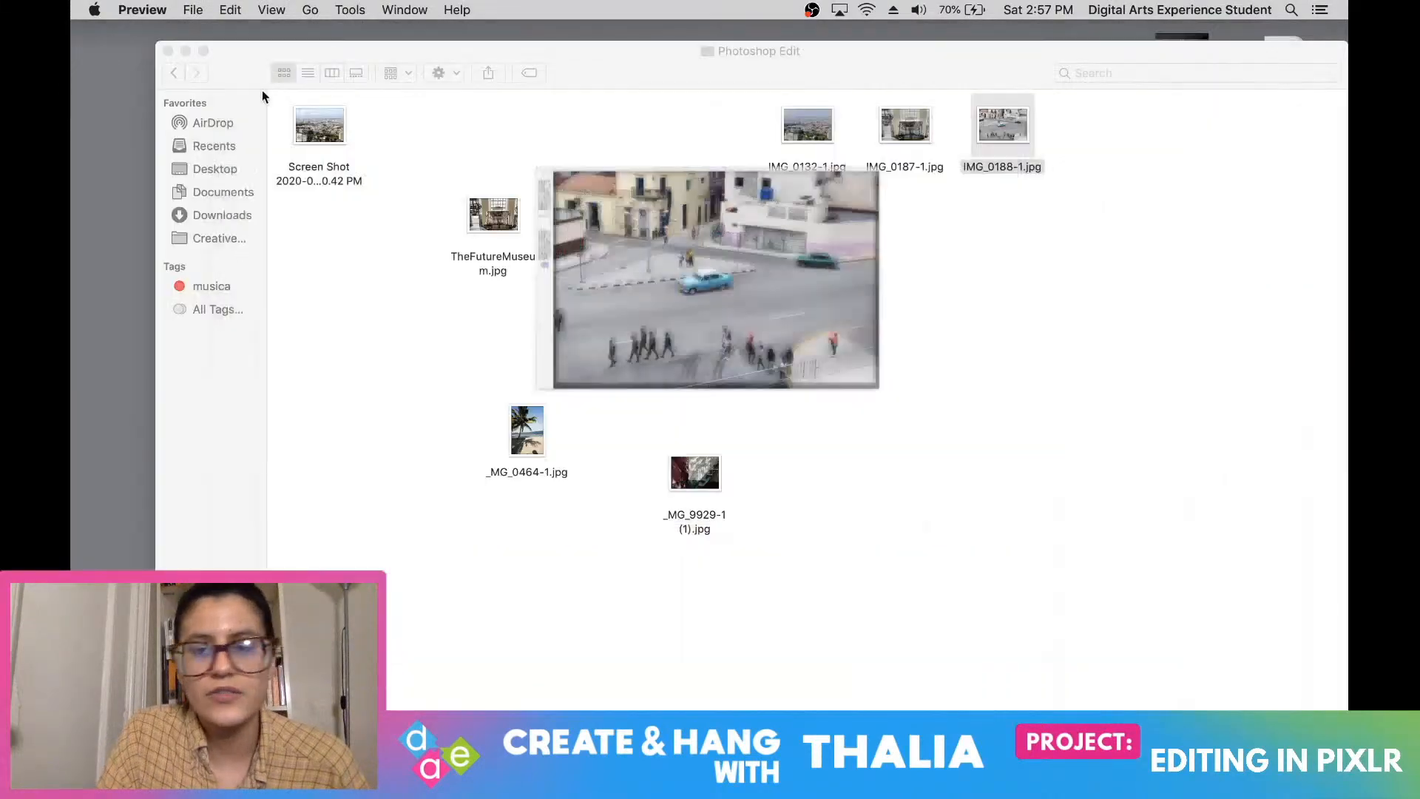
Compare the street screenshot and IMG_0188-1.jpg side by side in a Quick Look index sheet and close the preview
click(698, 234)
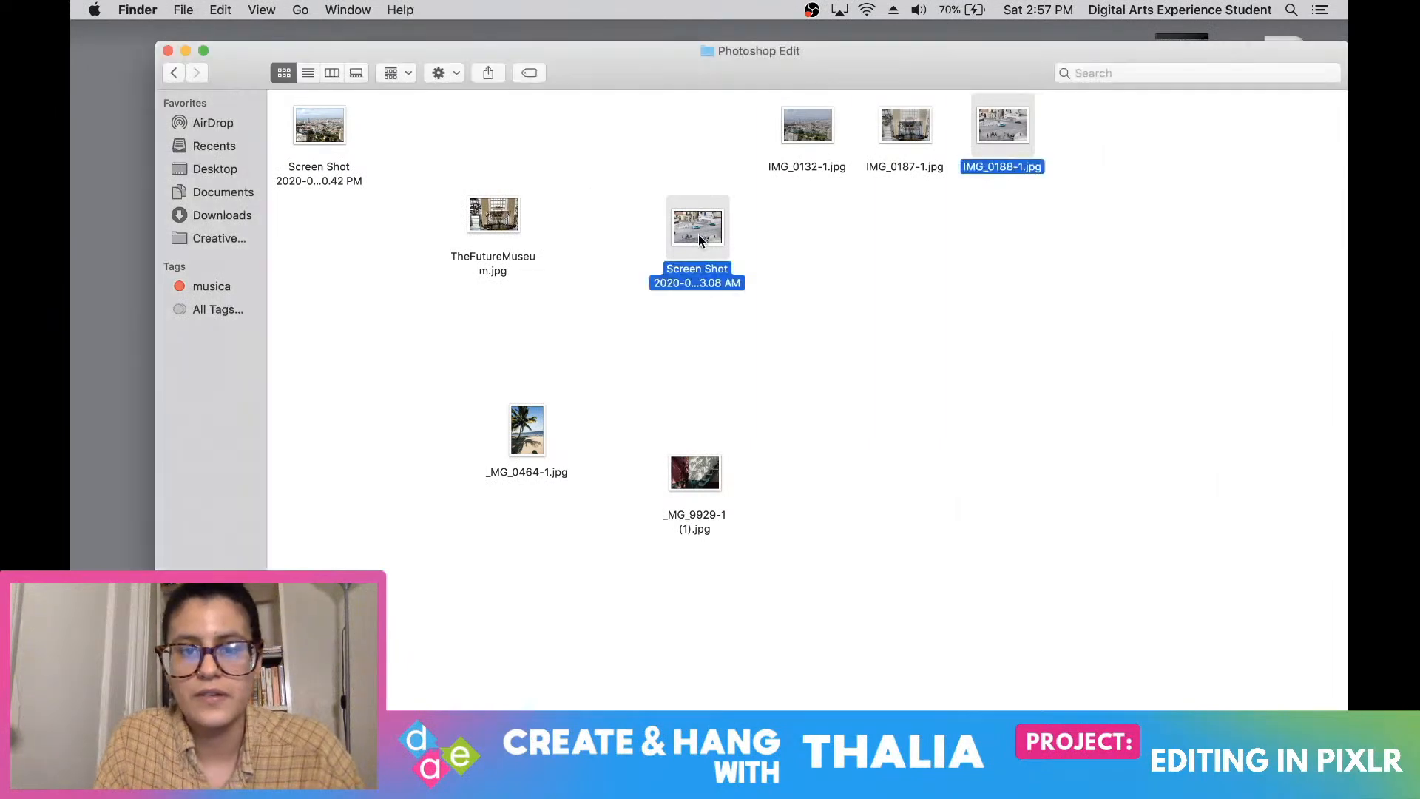
key(space)
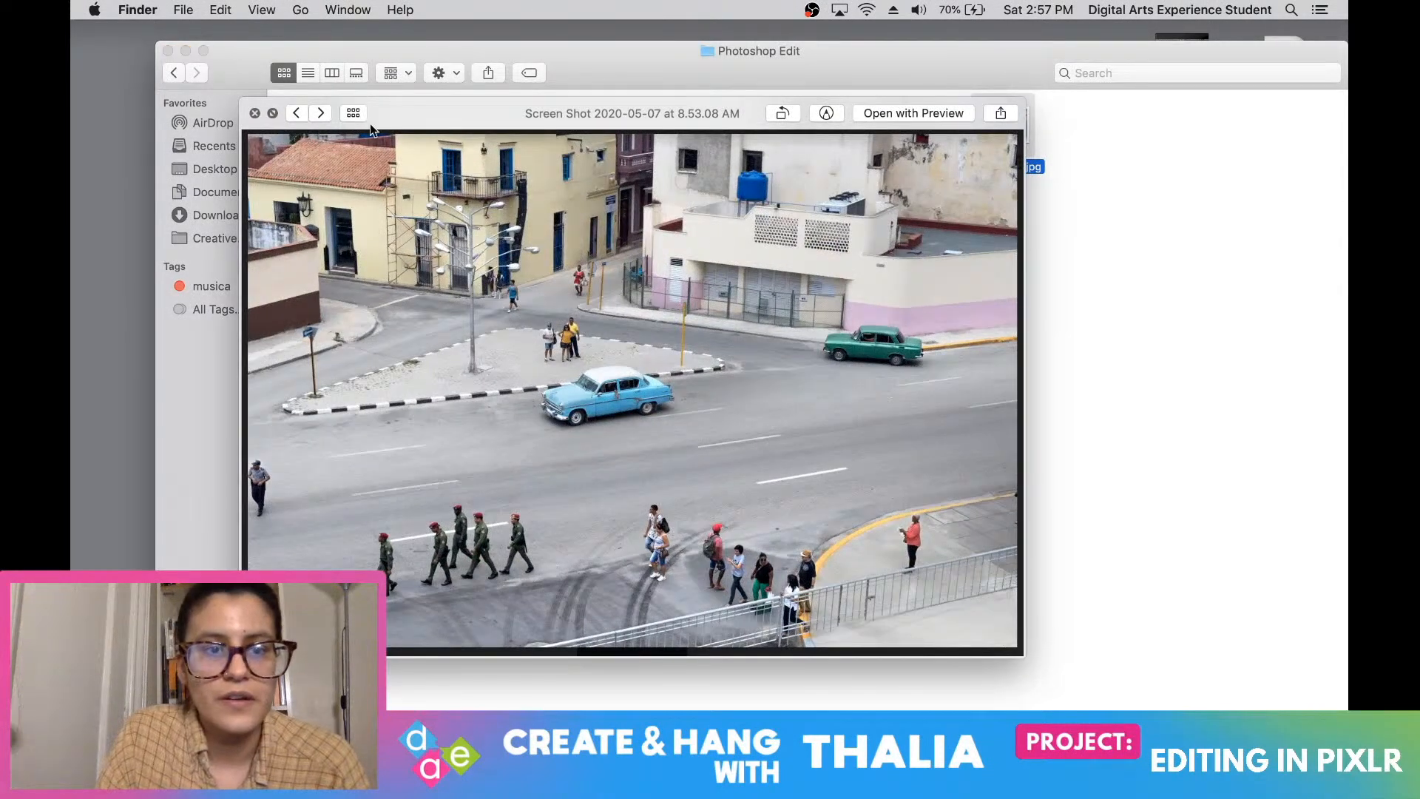
click(354, 113)
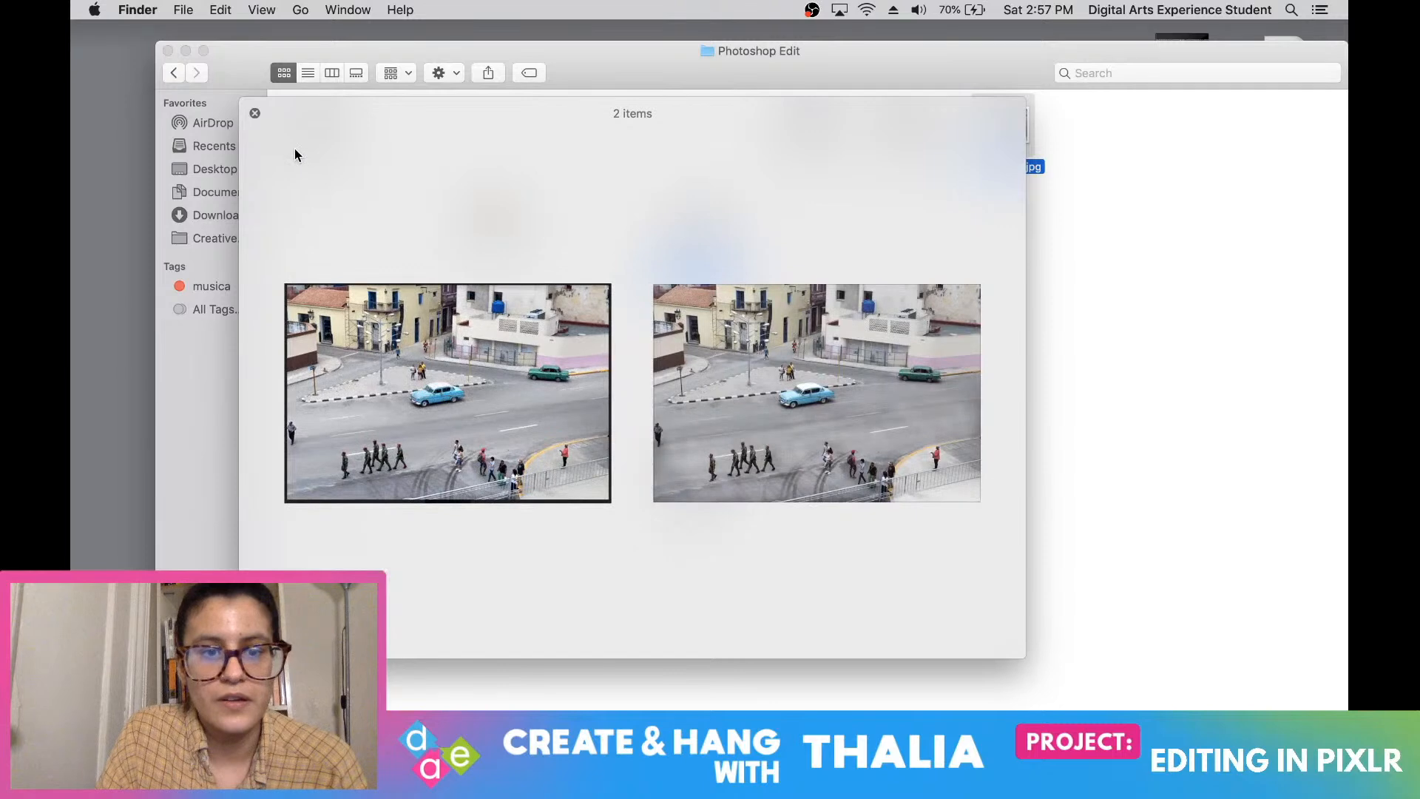
click(1024, 656)
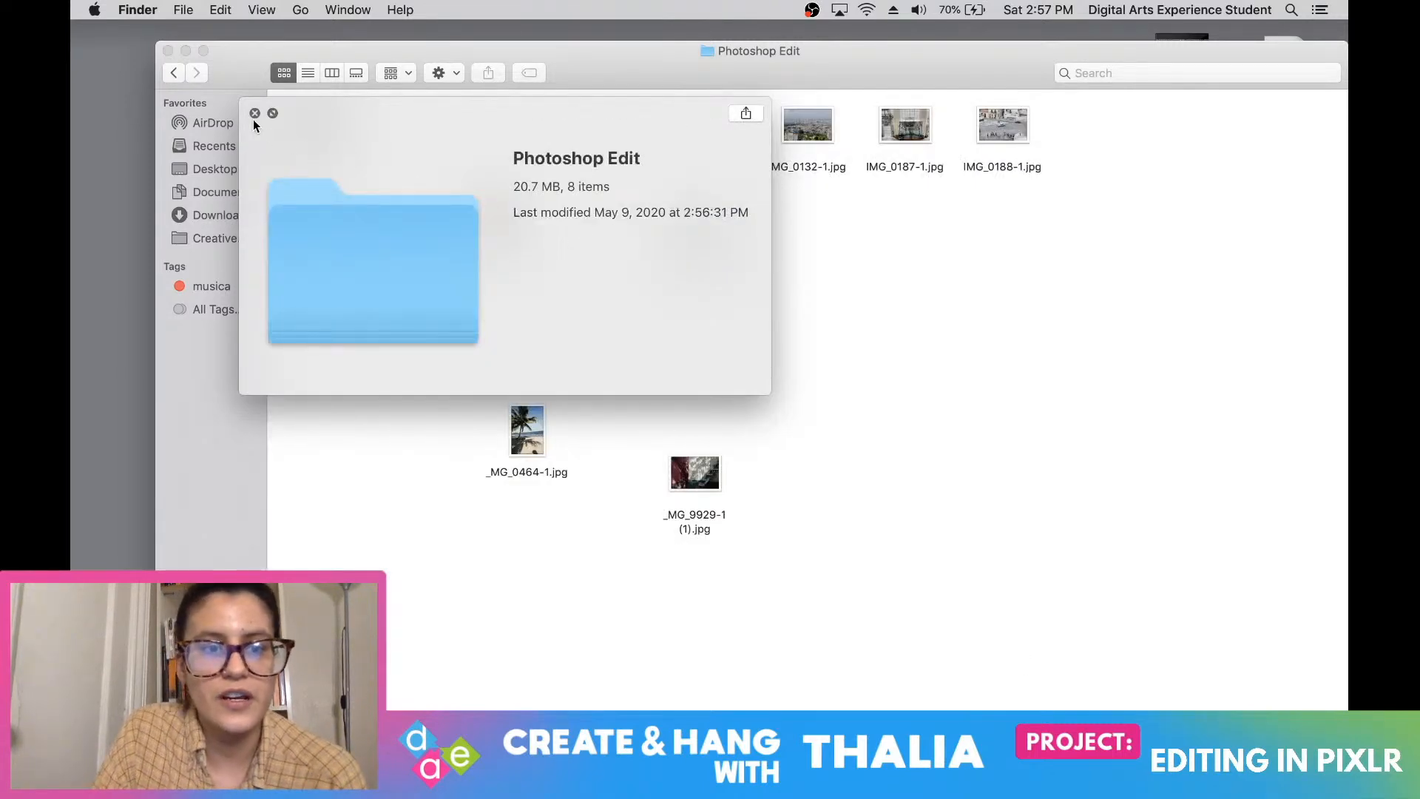
click(255, 114)
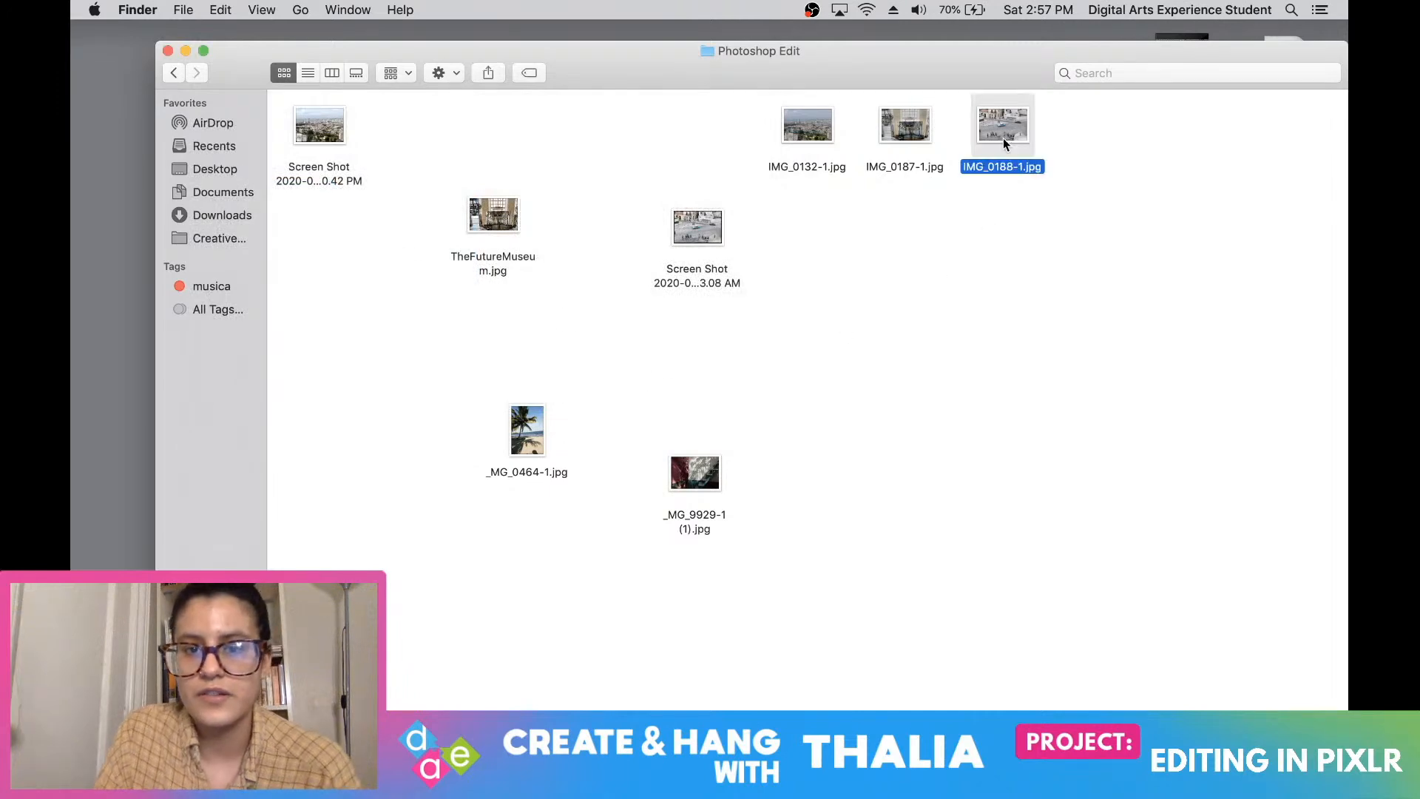
Show the street screenshot and IMG_0188-1.jpg full screen in Quick Look, compare their thumbnails, enlarge IMG_0188-1.jpg, and close the preview
super+click(703, 231)
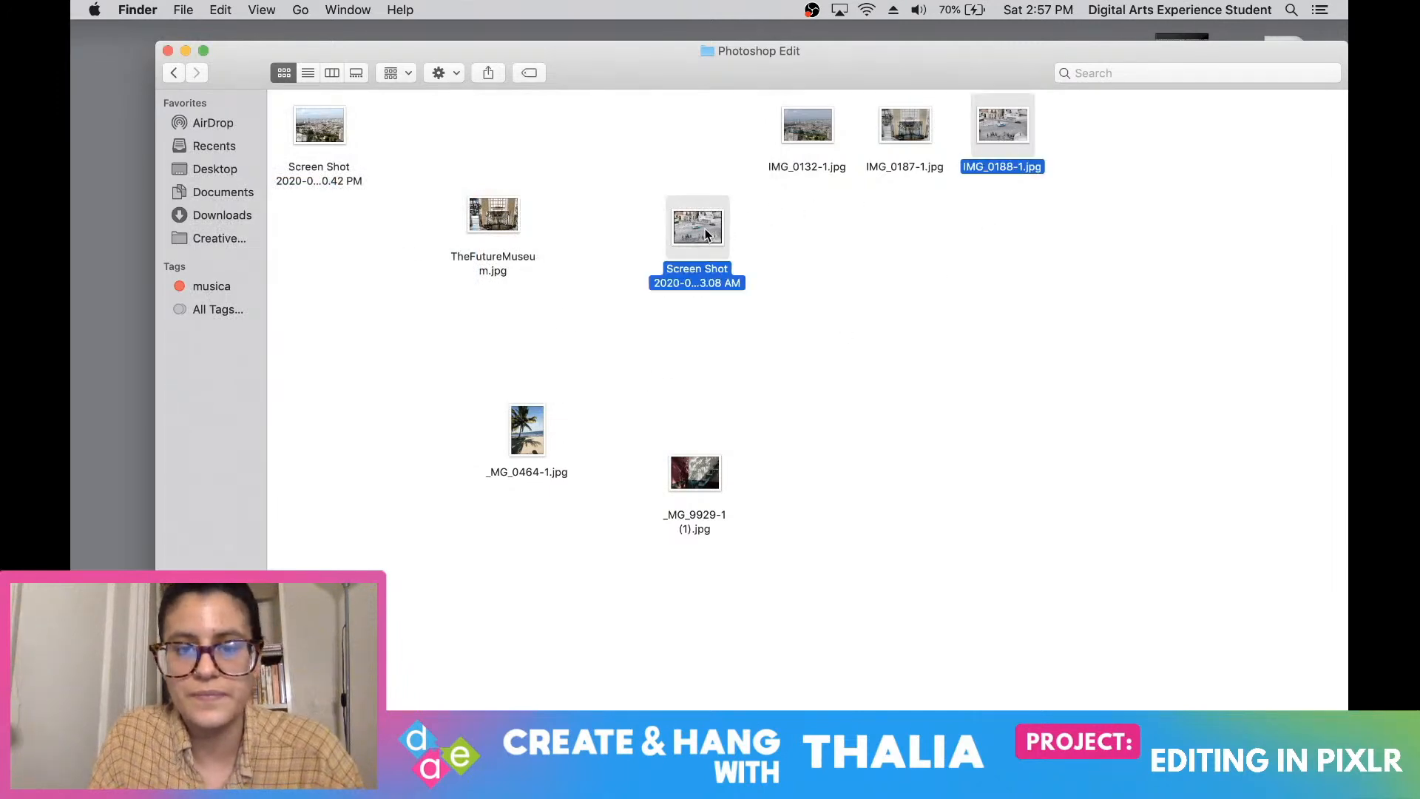
key(space)
click(272, 93)
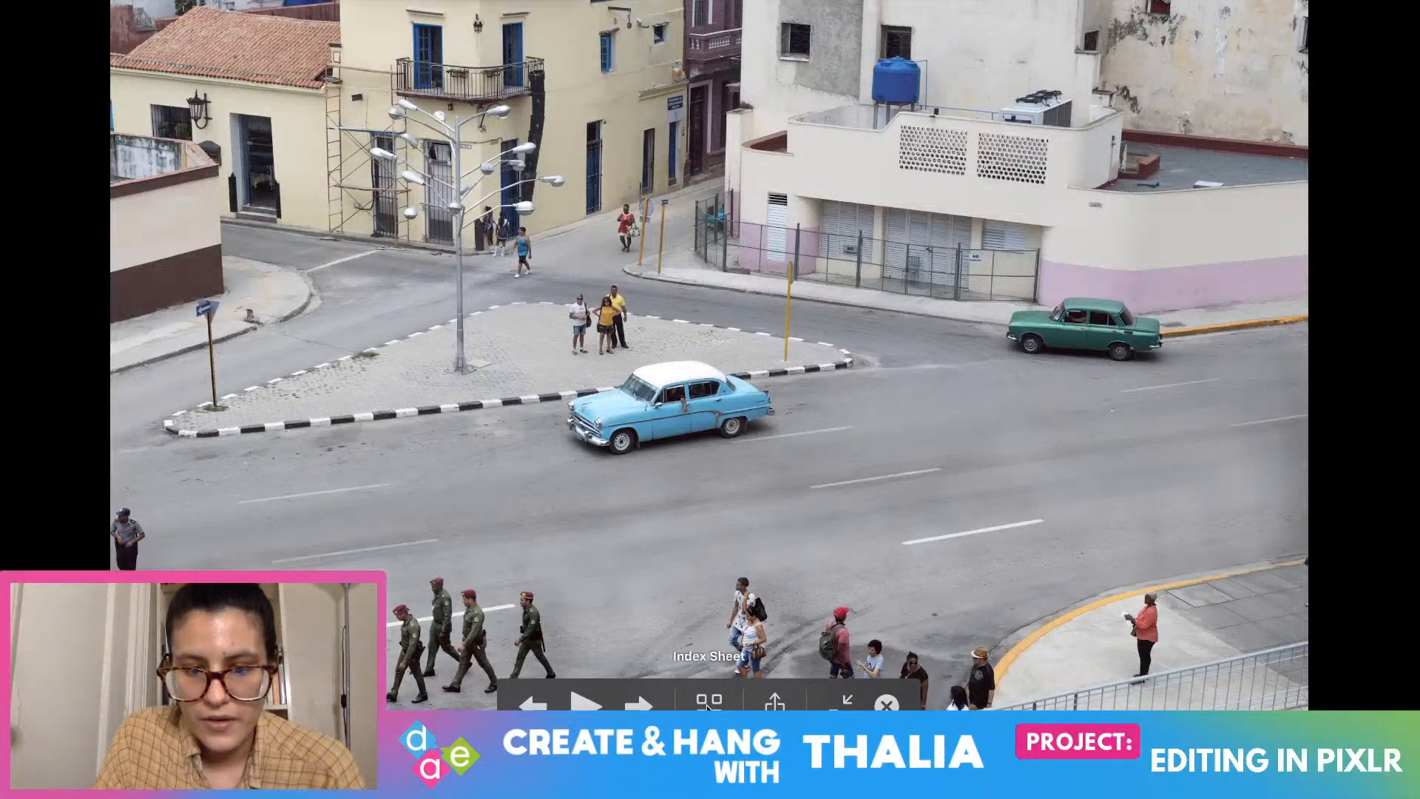
click(707, 709)
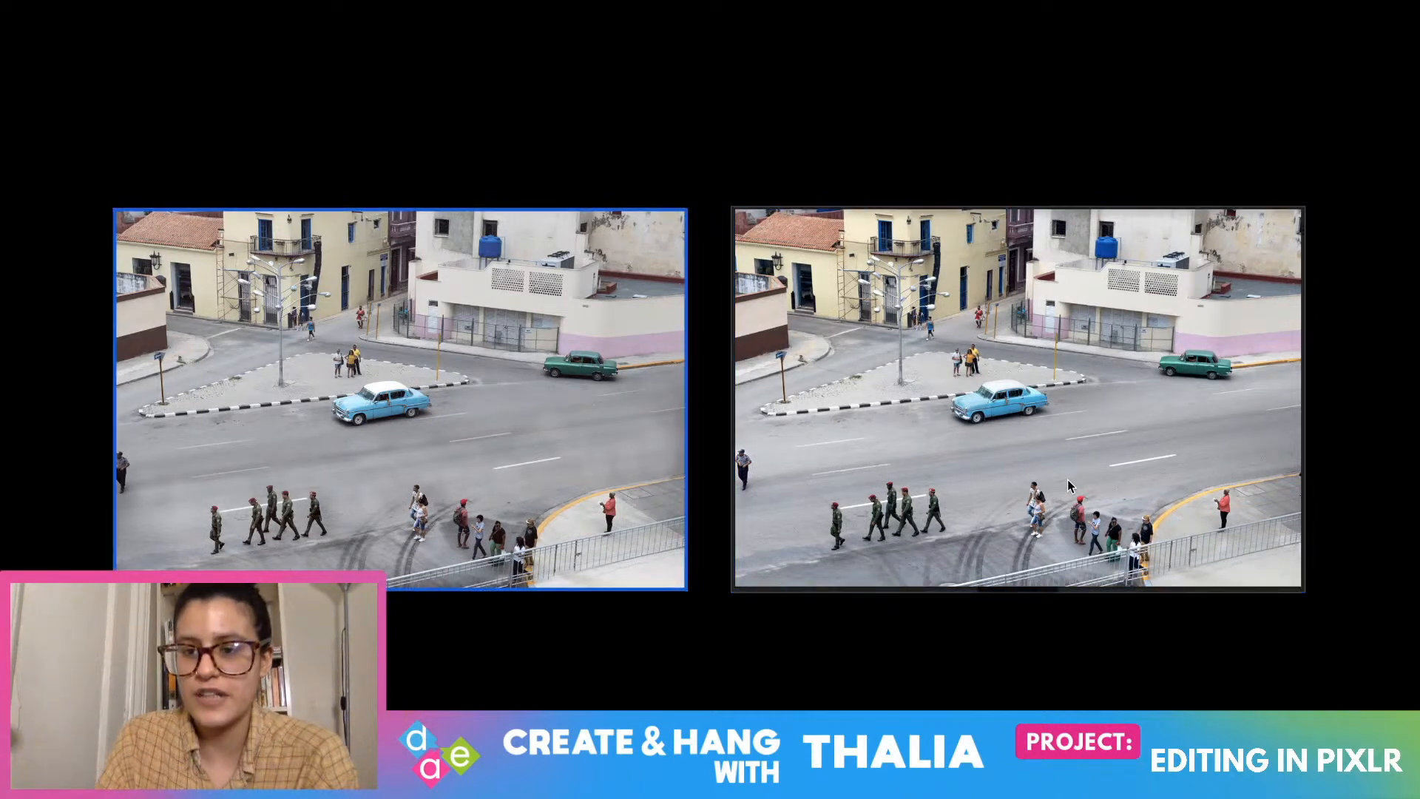
click(941, 460)
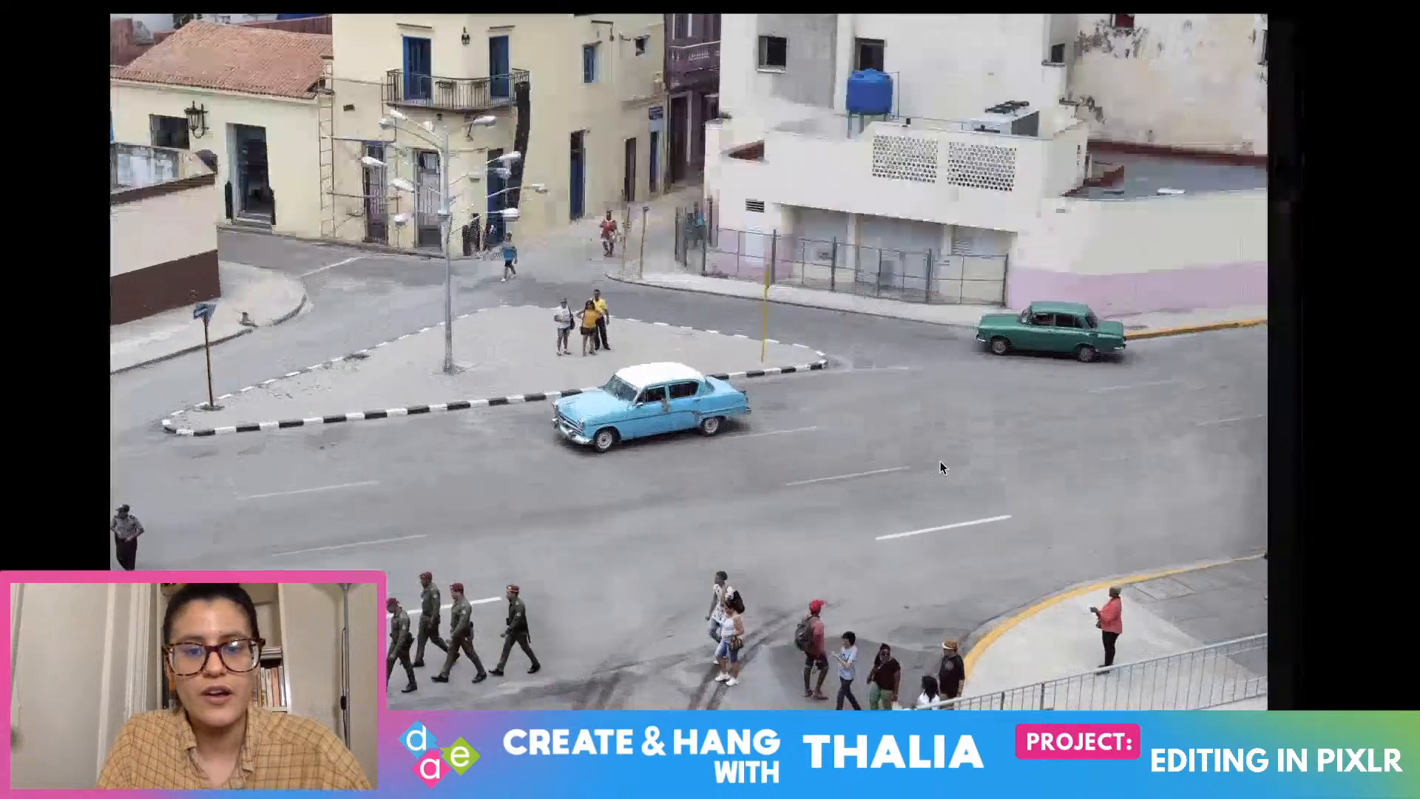
key(Escape)
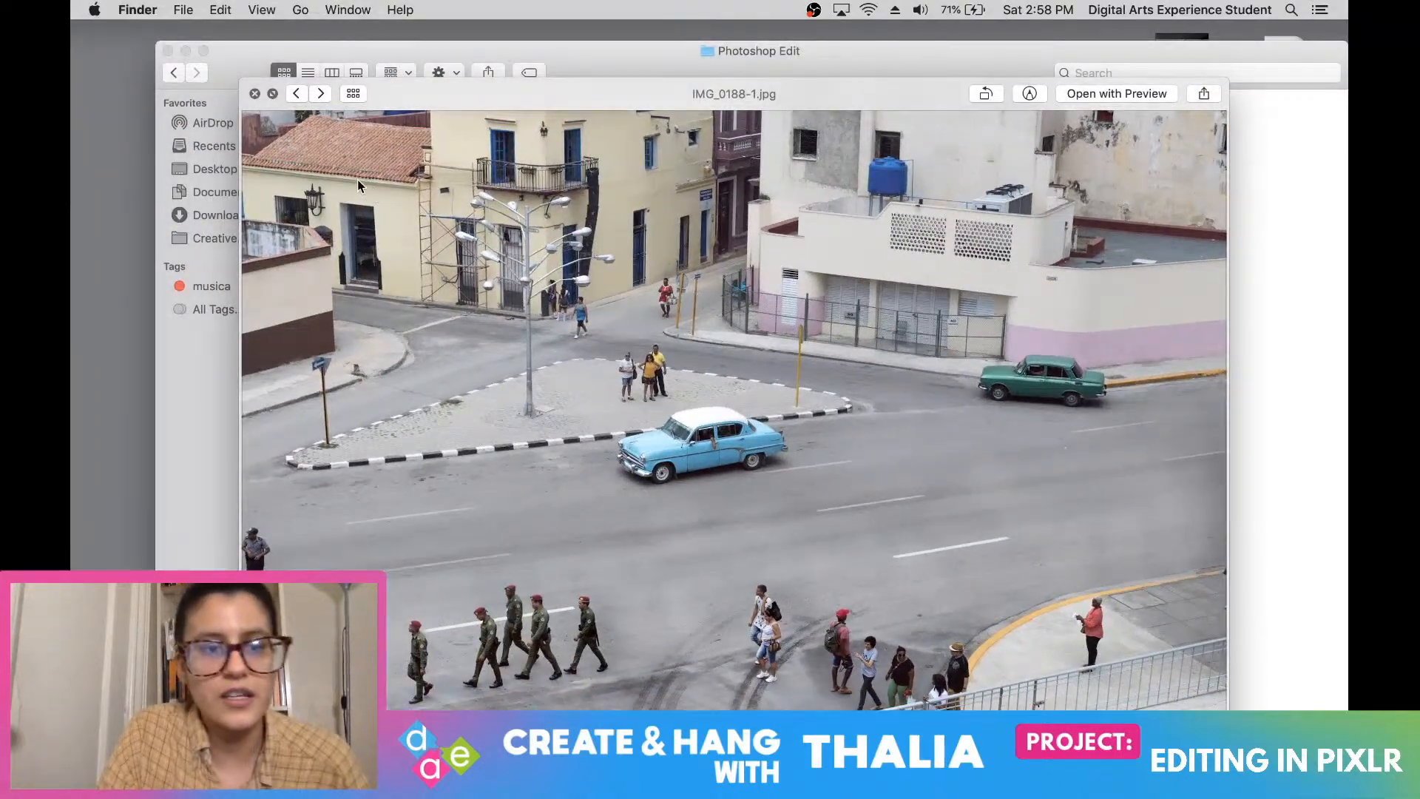
click(254, 93)
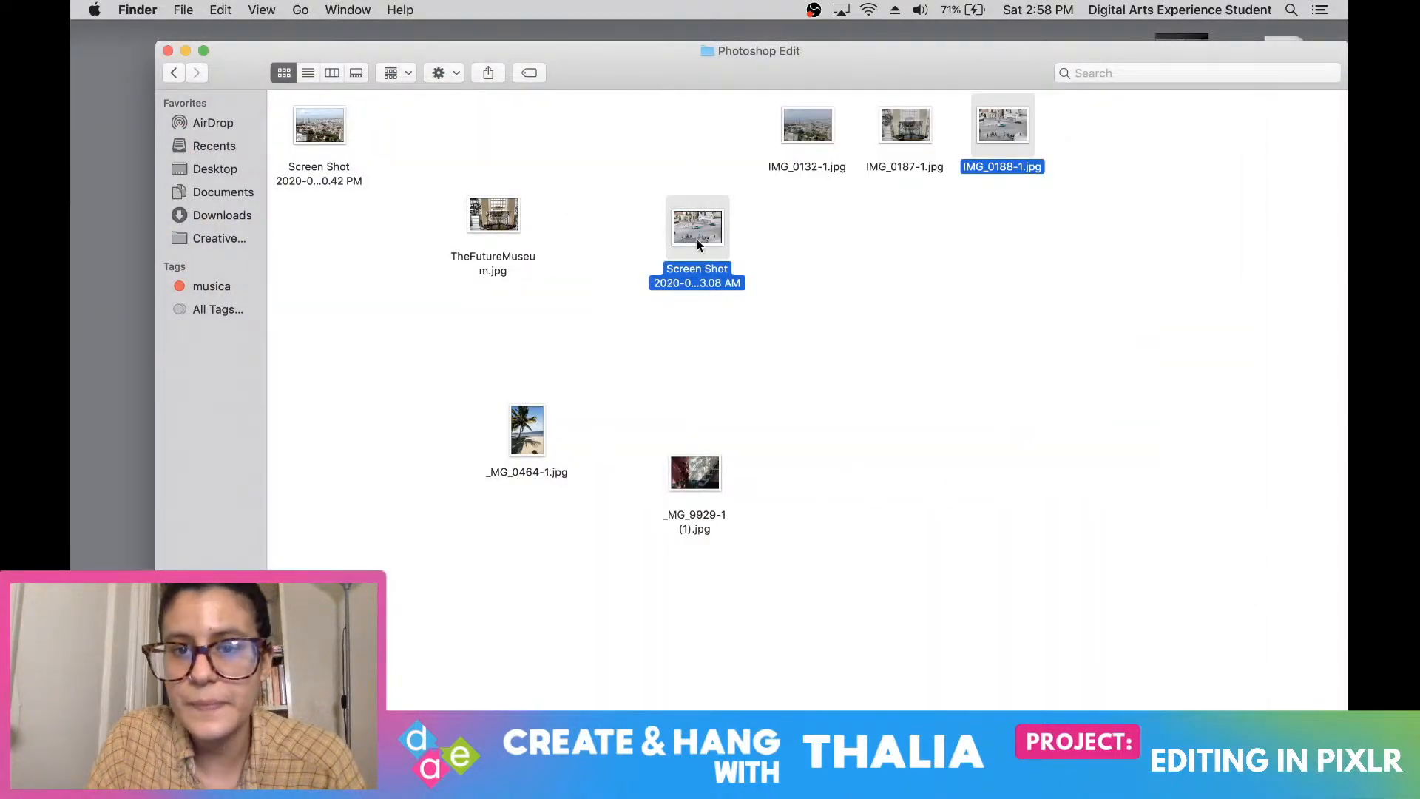
Open the city skyline screenshot and IMG_0132-1.jpg together in Quick Look and show them full screen
click(834, 264)
click(322, 126)
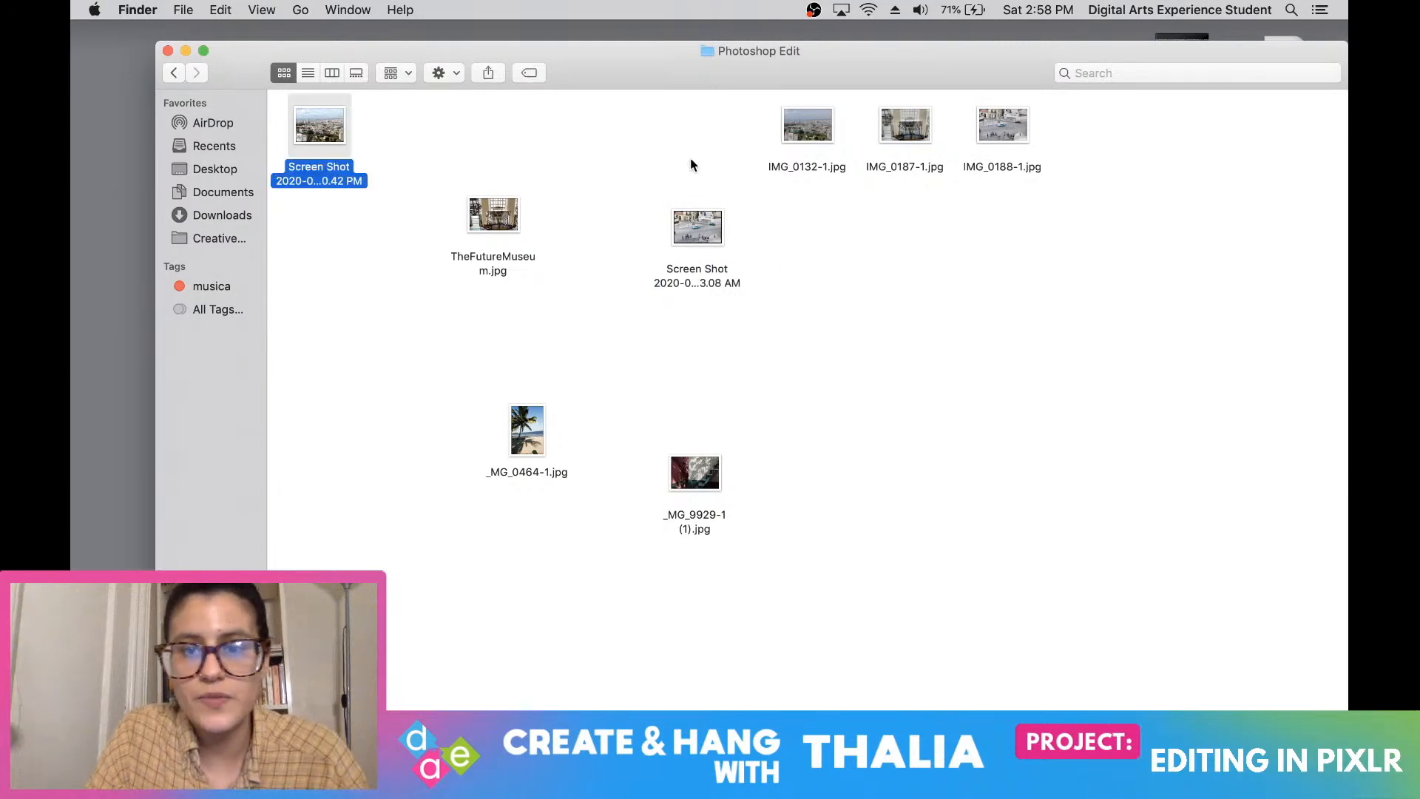
super+click(811, 135)
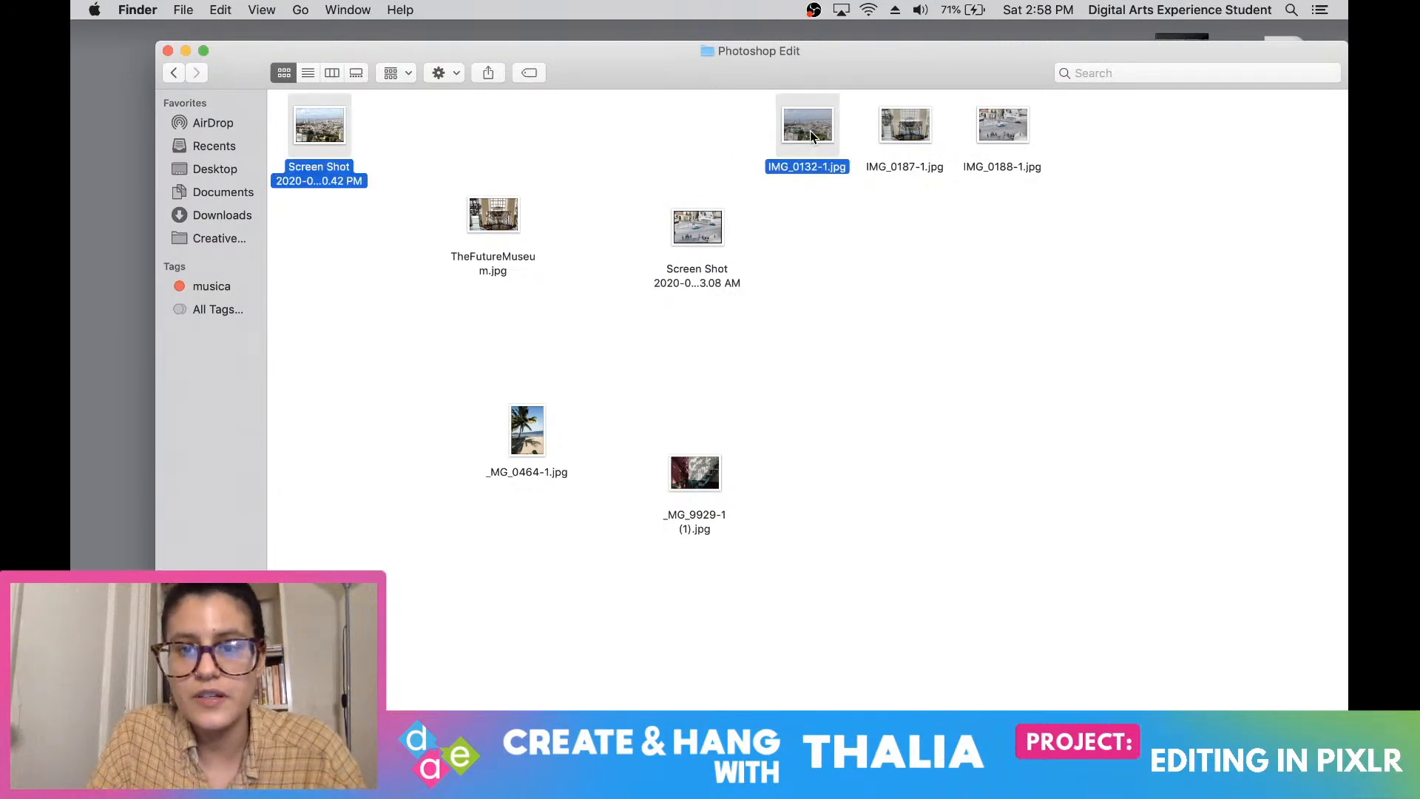
key(space)
click(272, 113)
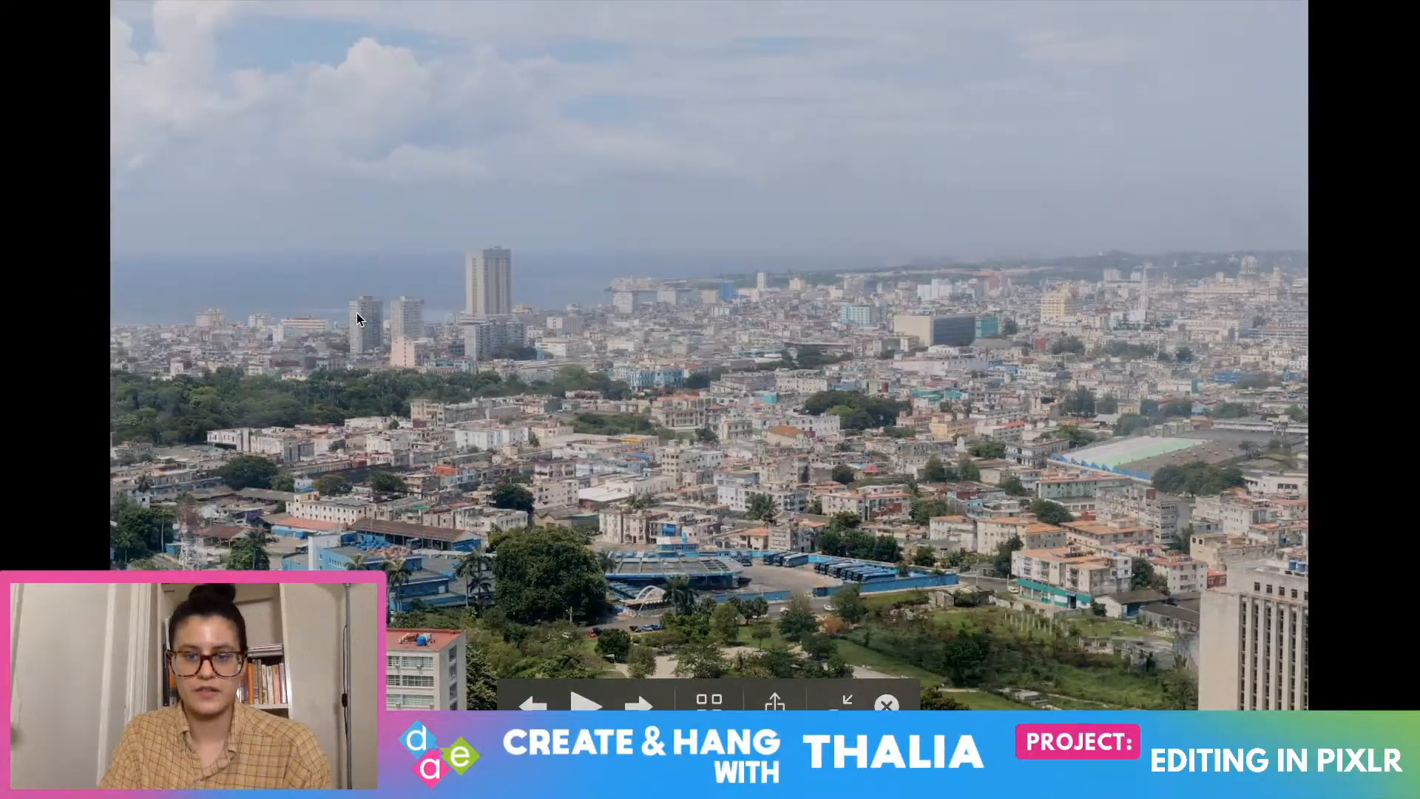
Alternate between IMG_0132-1.jpg and the city skyline screenshot to compare the two edits
key(Right)
key(Left)
key(Right)
key(Left)
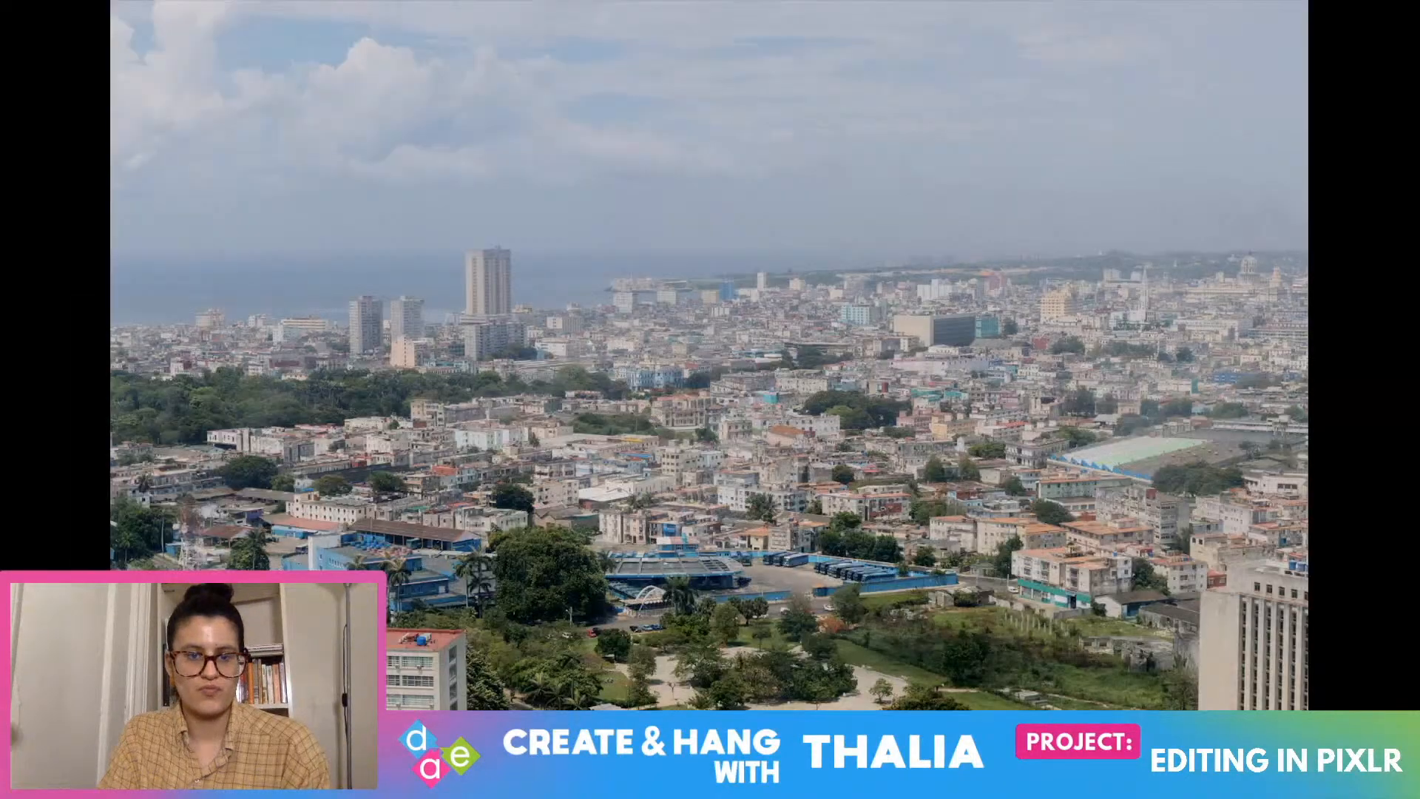
key(Right)
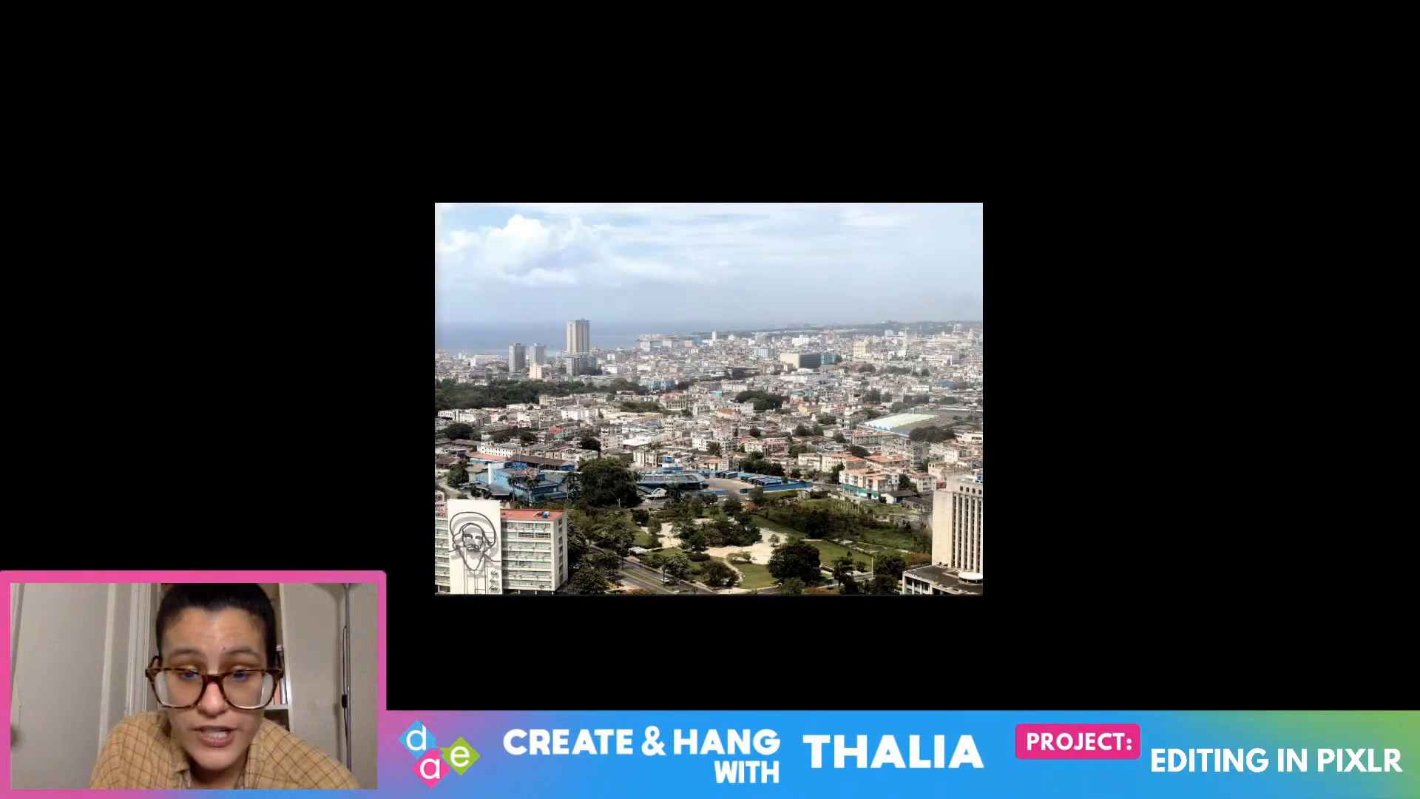
key(Left)
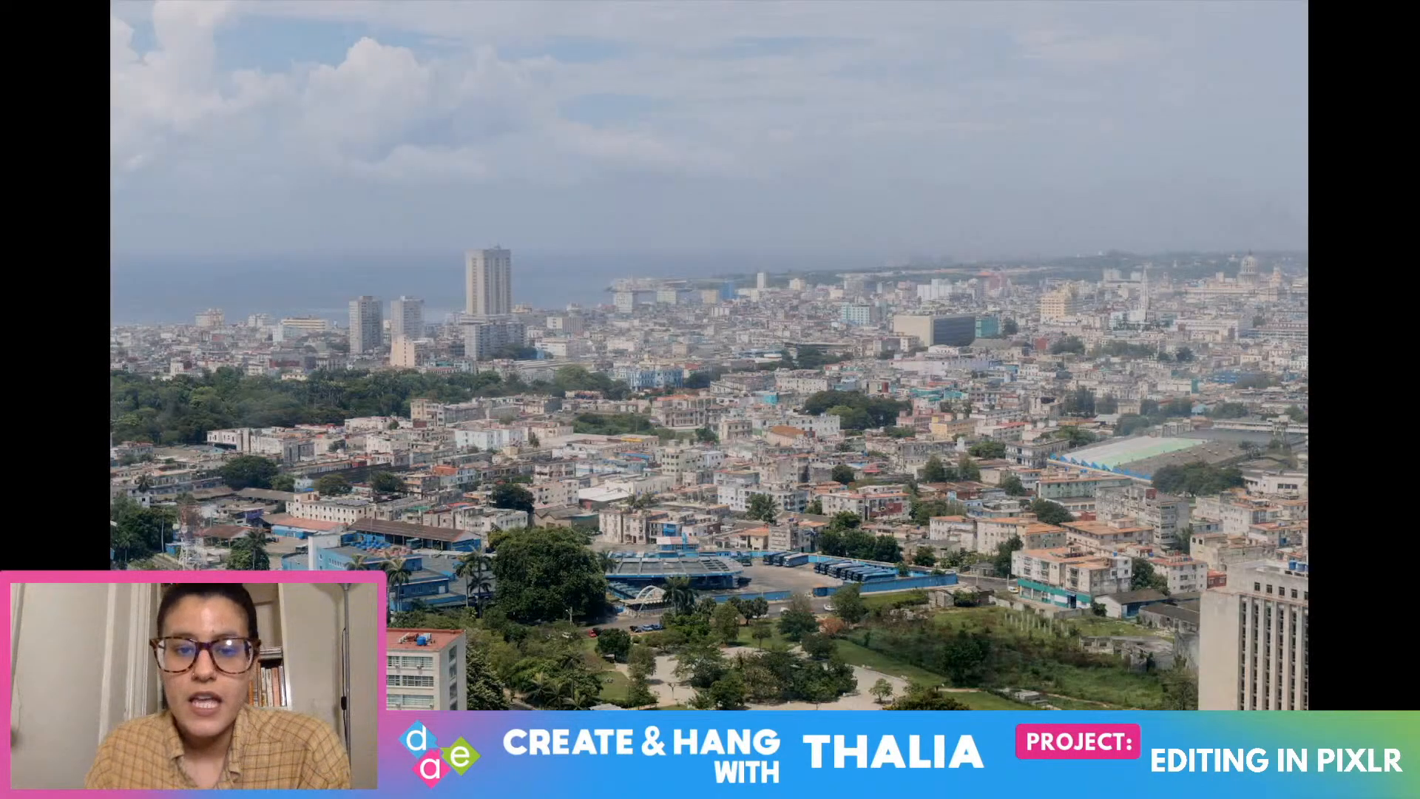
key(Right)
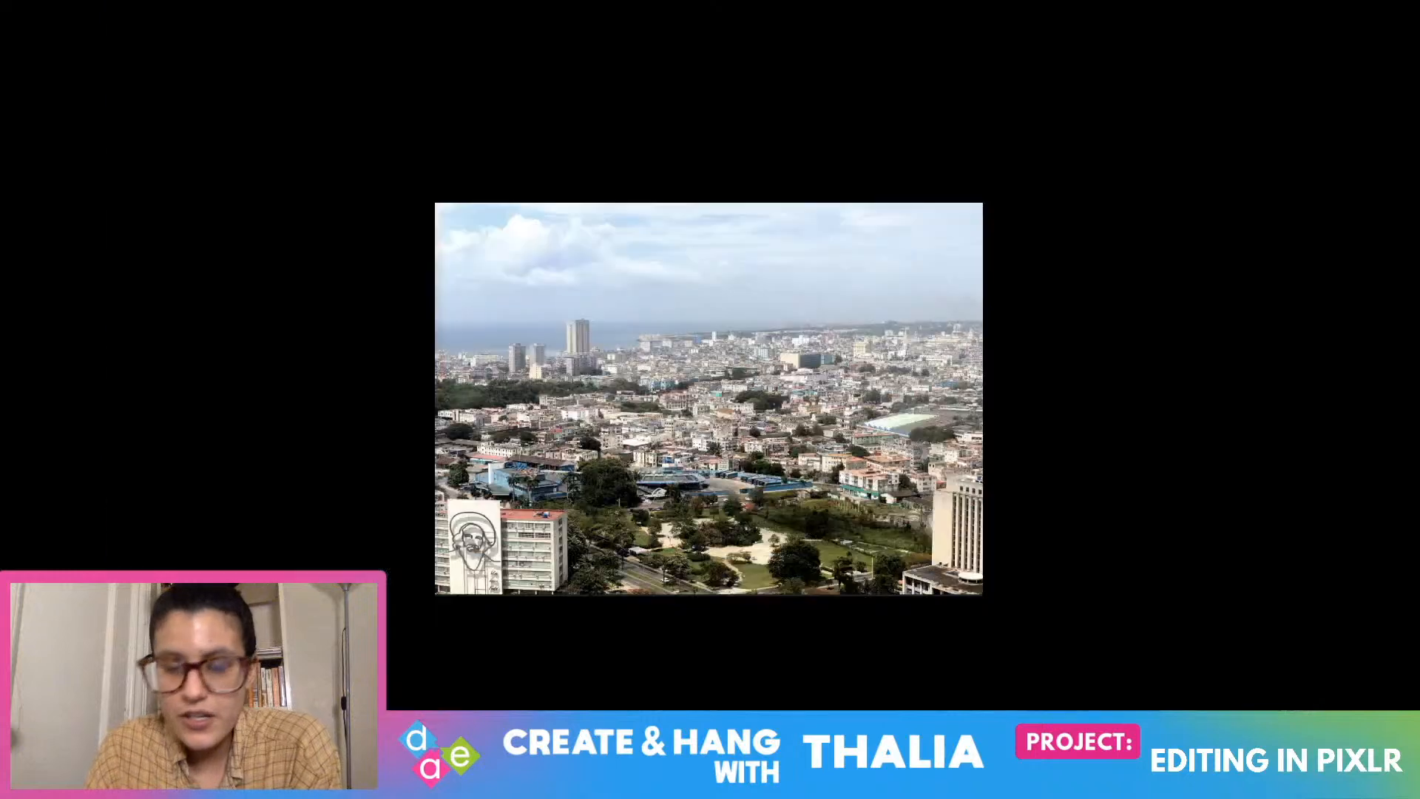
Compare the two city skyline photos side by side in the index sheet and close the Quick Look preview
key(super+Return)
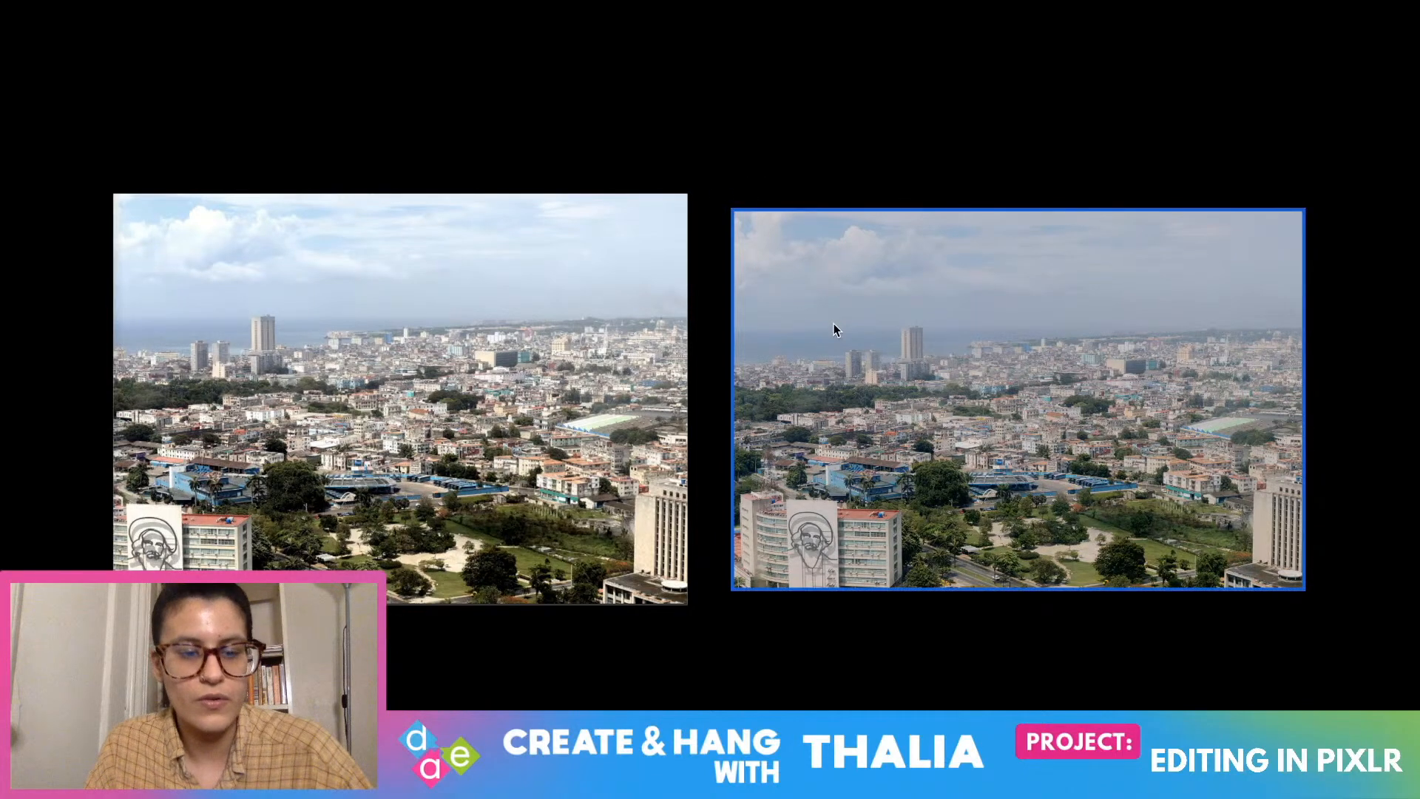
key(Escape)
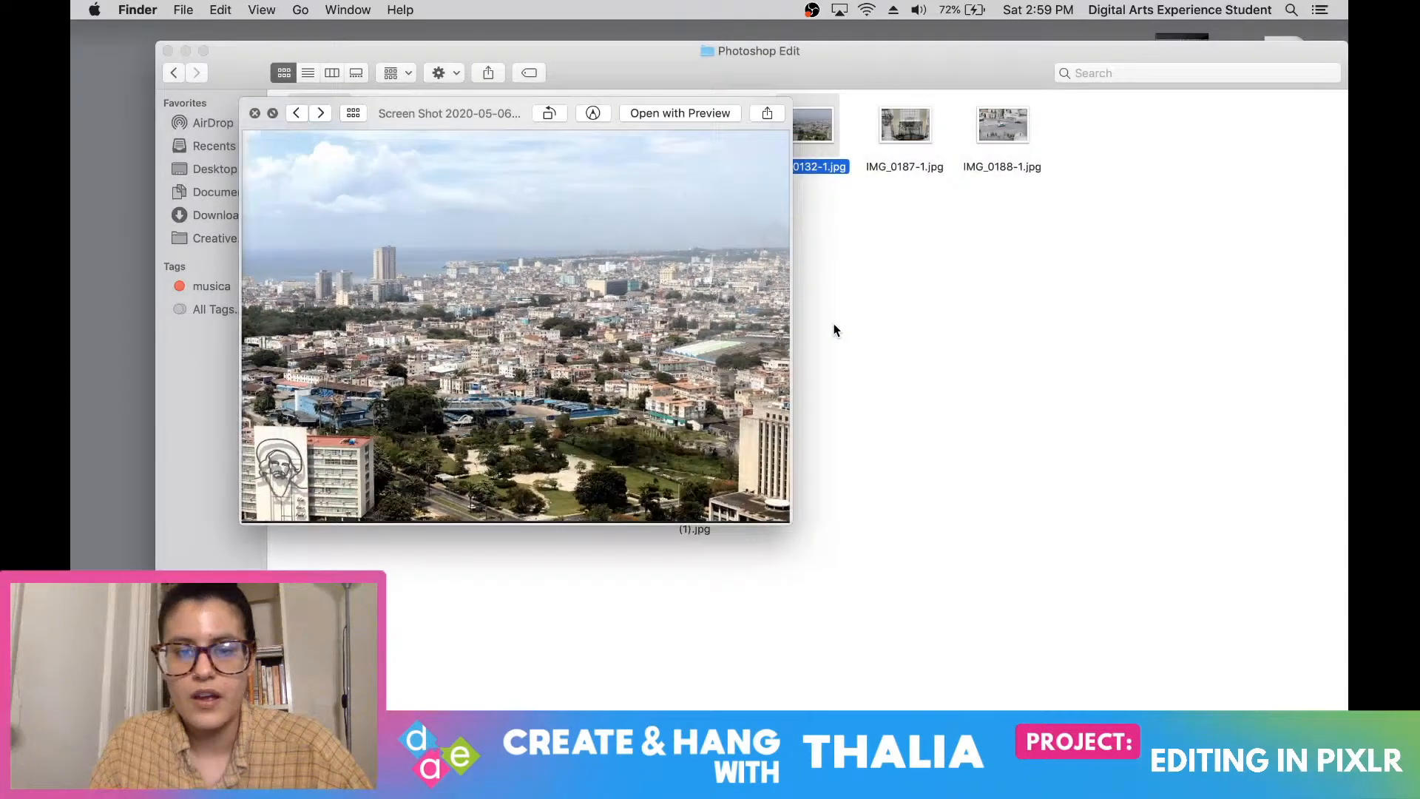
click(918, 351)
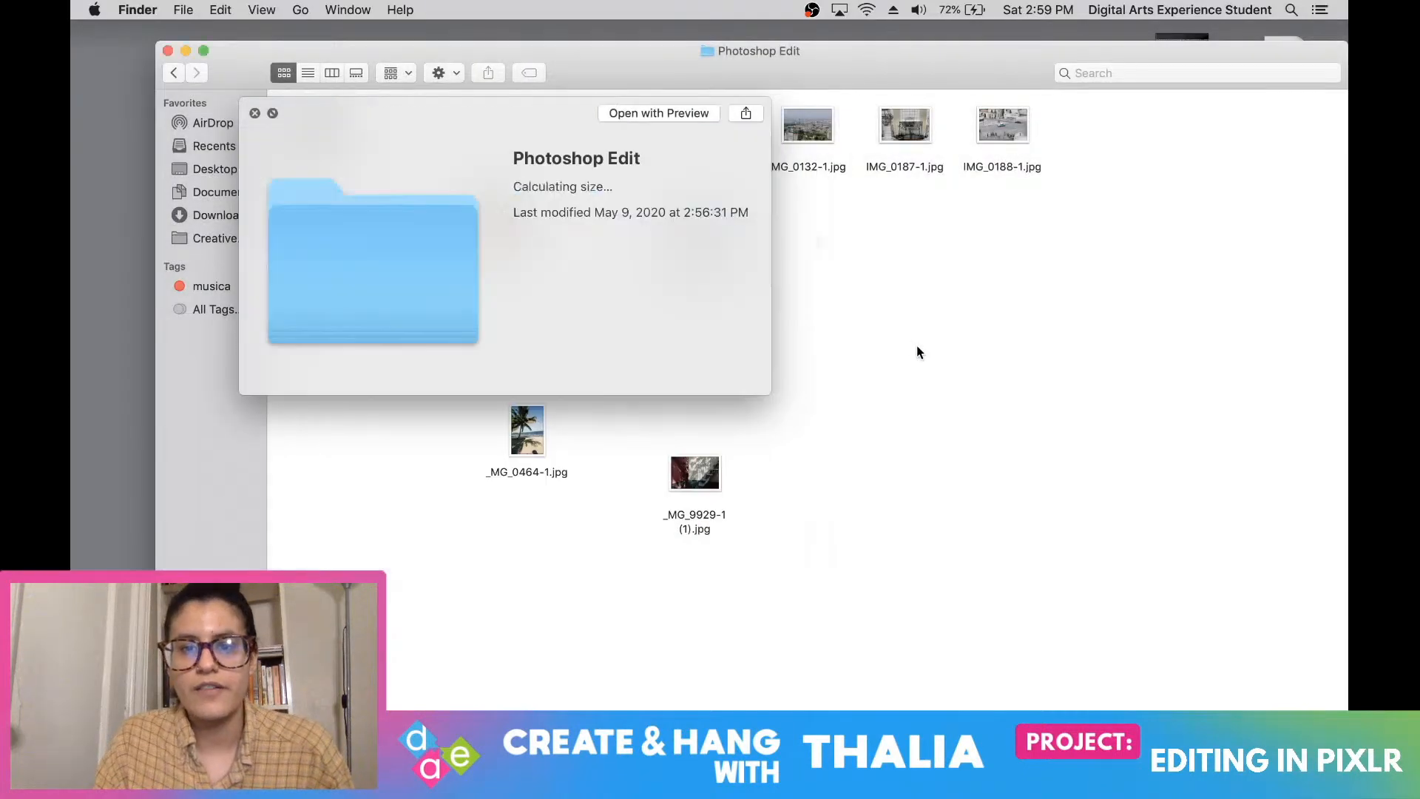
click(254, 114)
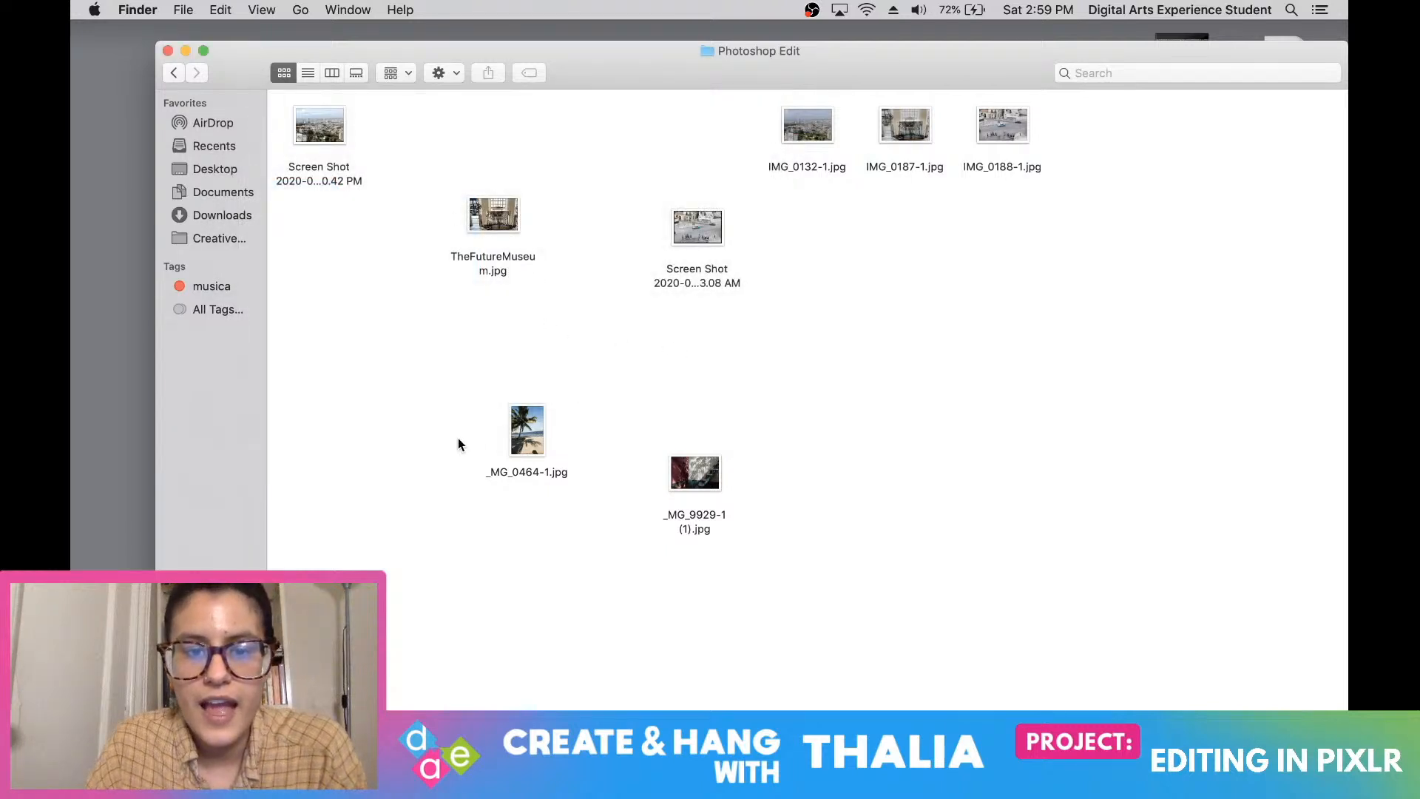
Group the beach and staircase photos next to each other, and move the street screenshot and IMG_0132-1.jpg clear of them
drag(526, 435, 823, 321)
drag(693, 251, 404, 313)
drag(814, 124, 712, 164)
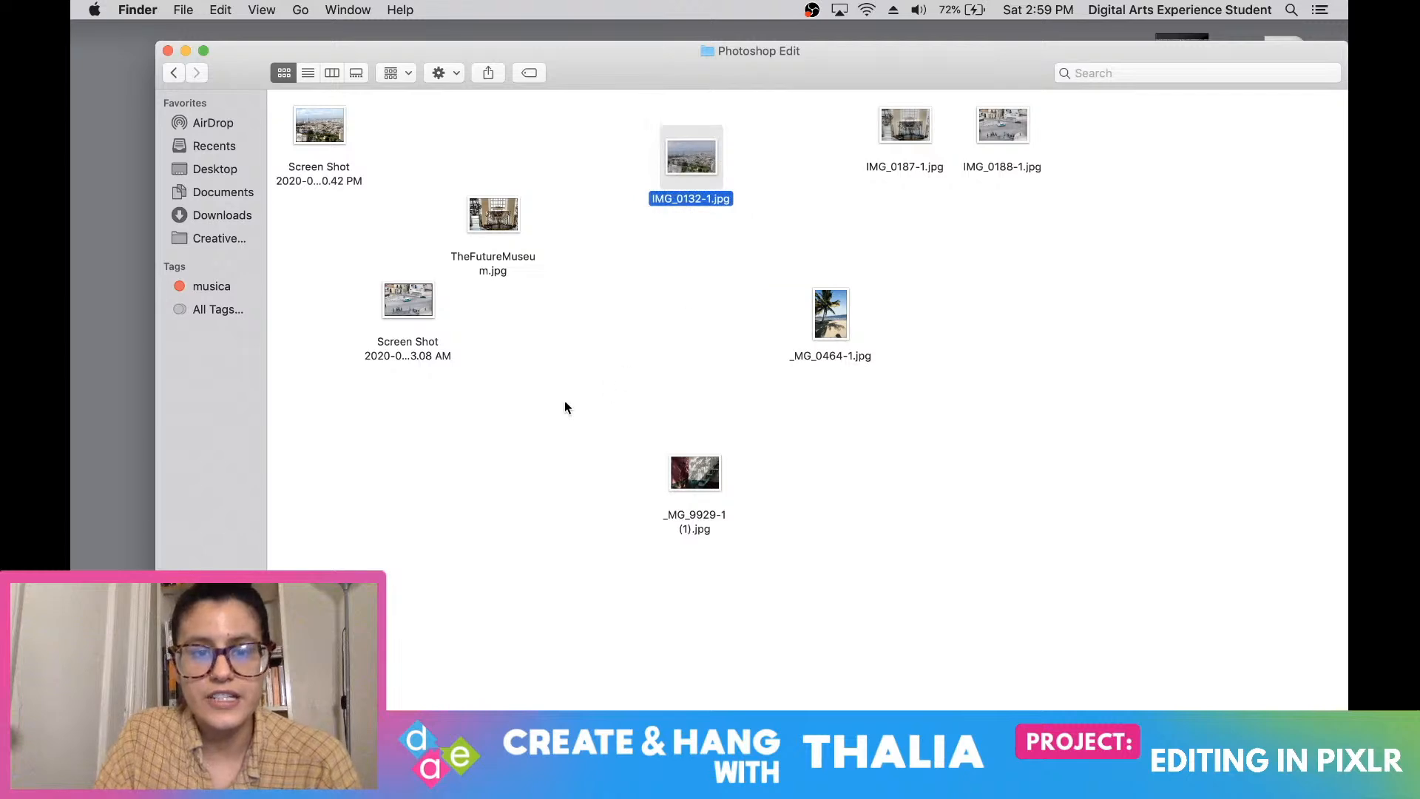
drag(694, 474, 732, 323)
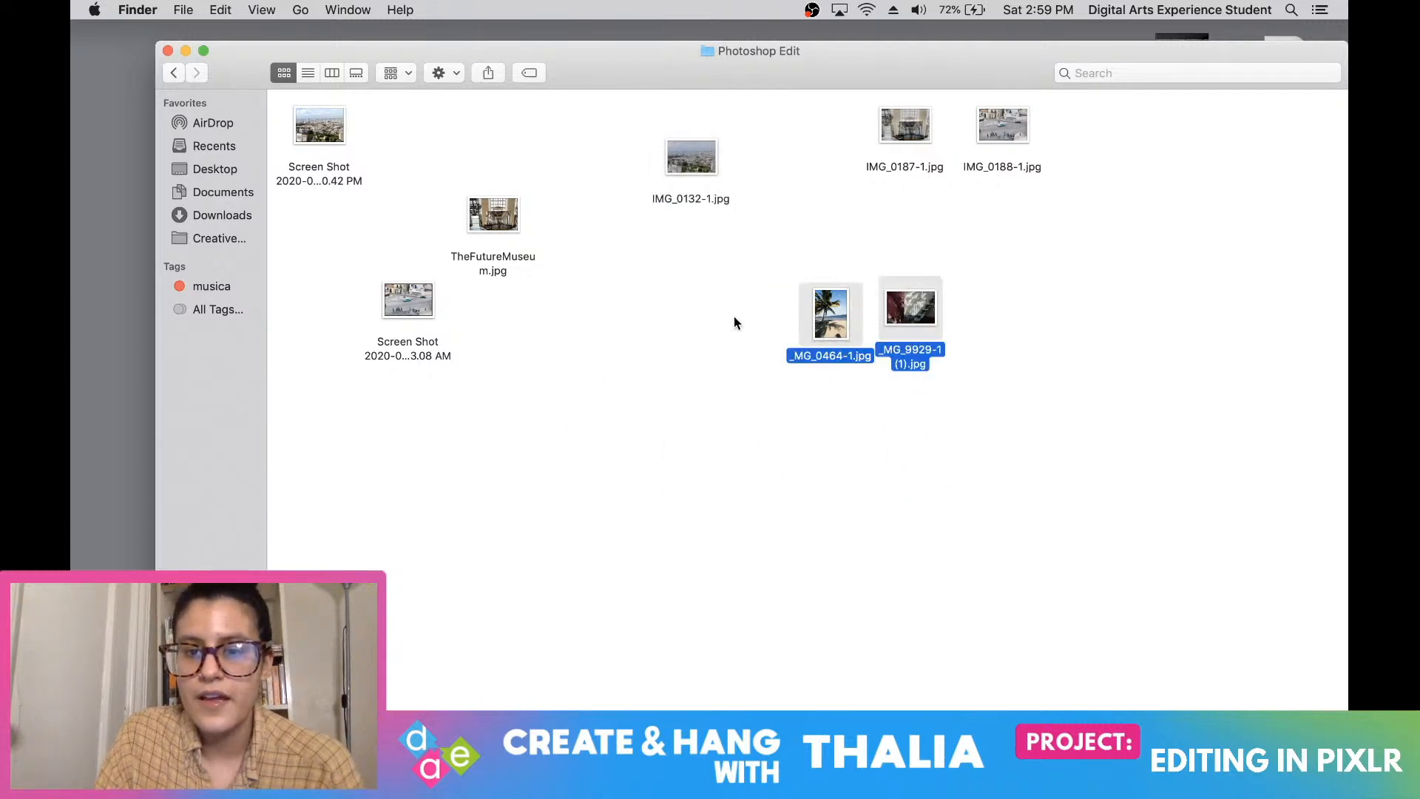
Open the beach and staircase photos together in Quick Look and show them as a full-screen index sheet
key(space)
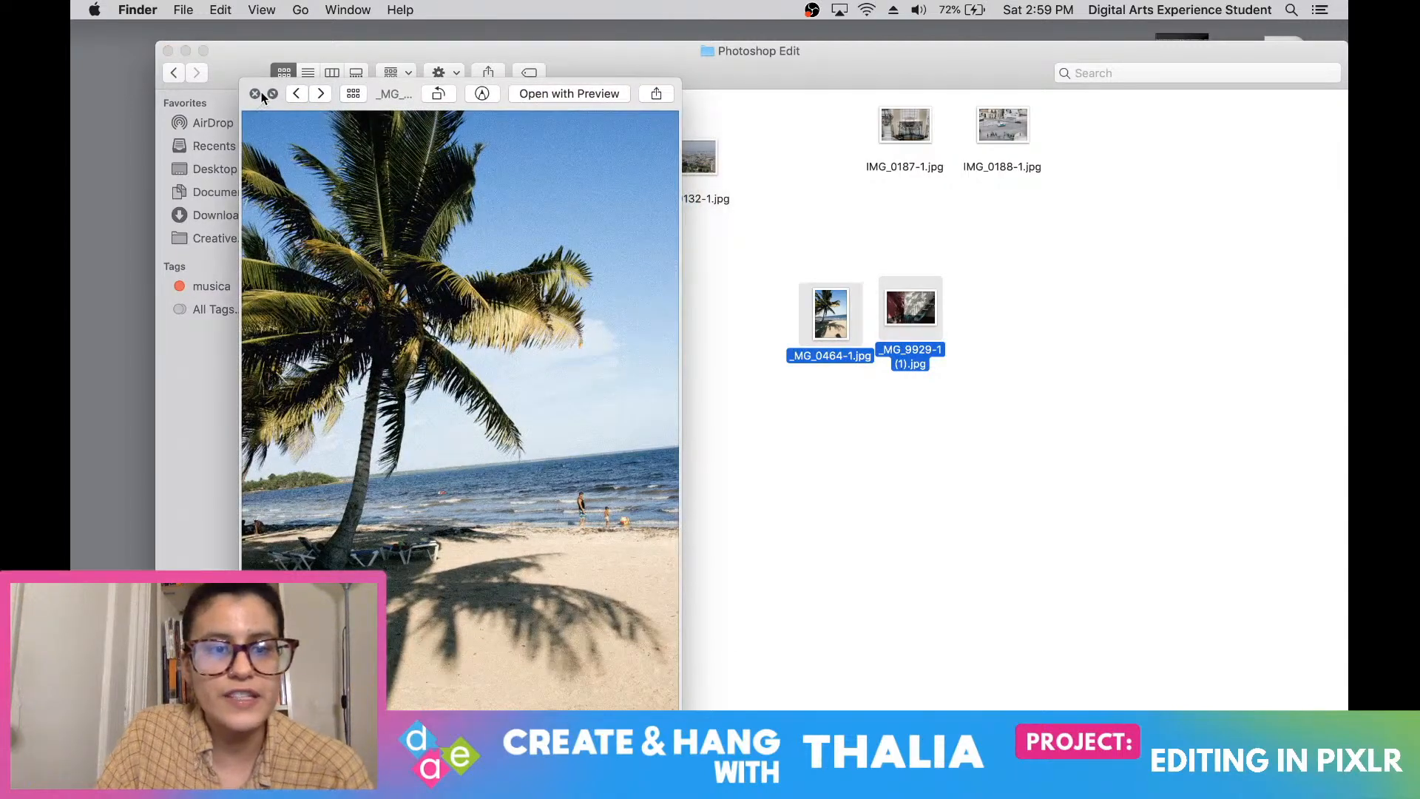
click(271, 95)
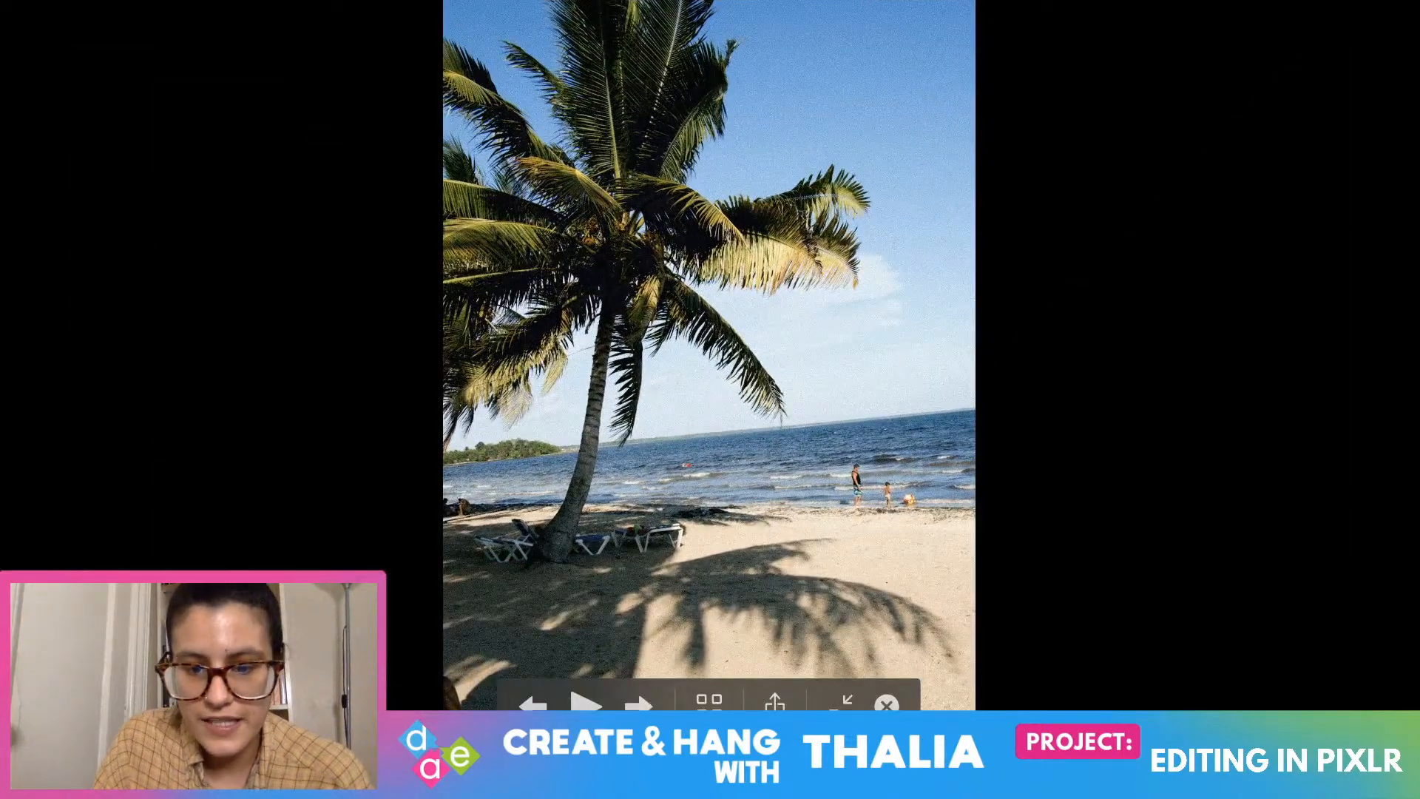
click(709, 699)
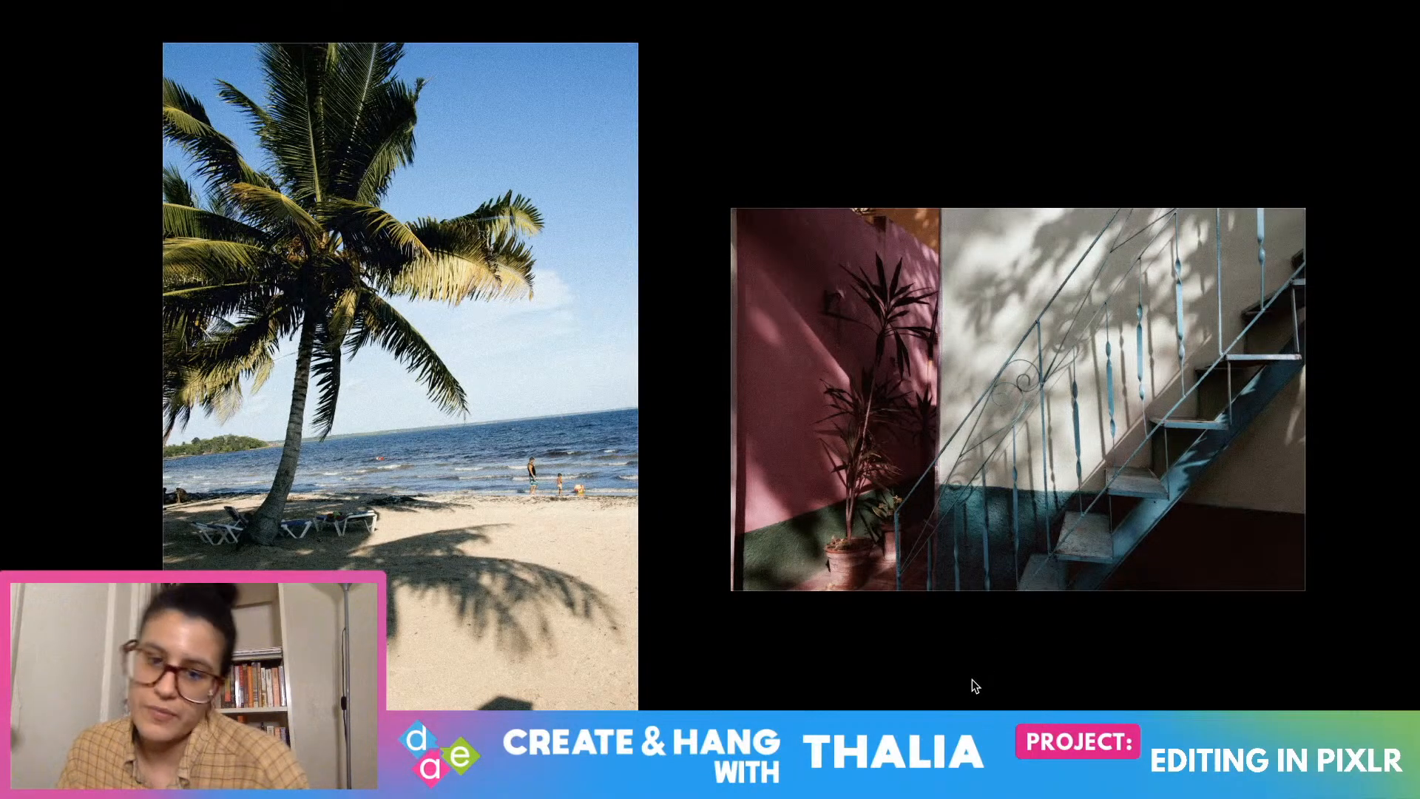
View the staircase and beach photos one at a time at full size, and close the preview
click(629, 535)
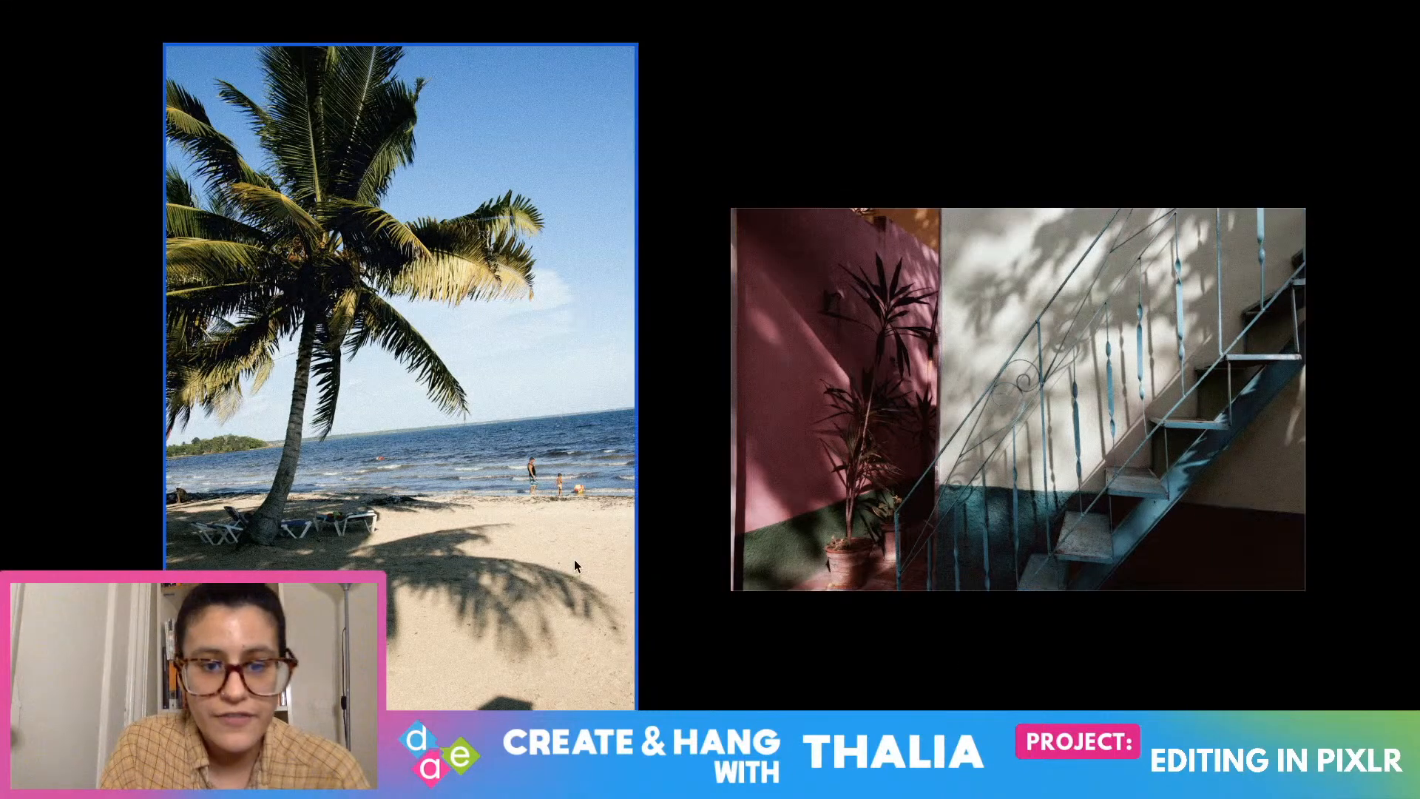
click(778, 352)
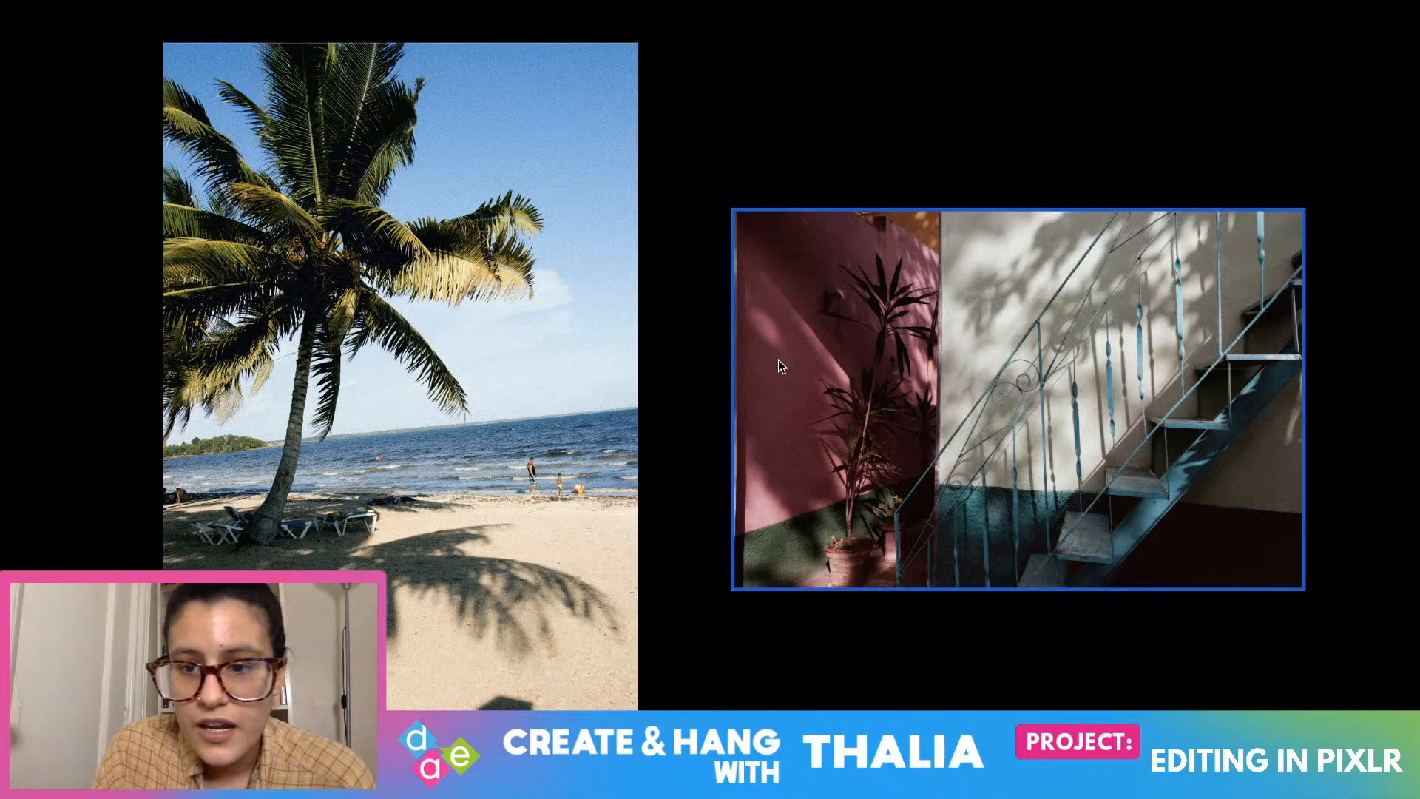
click(778, 359)
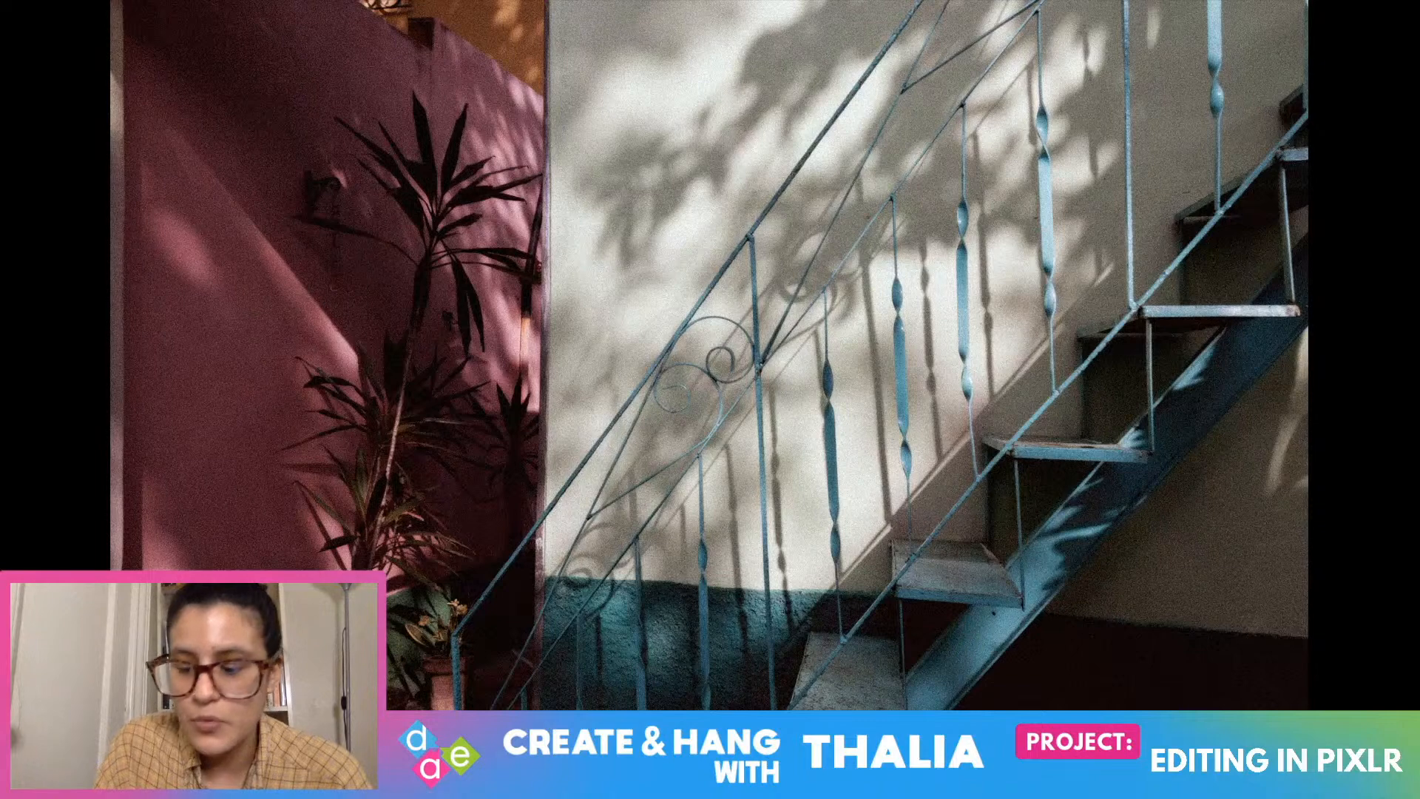
key(Right)
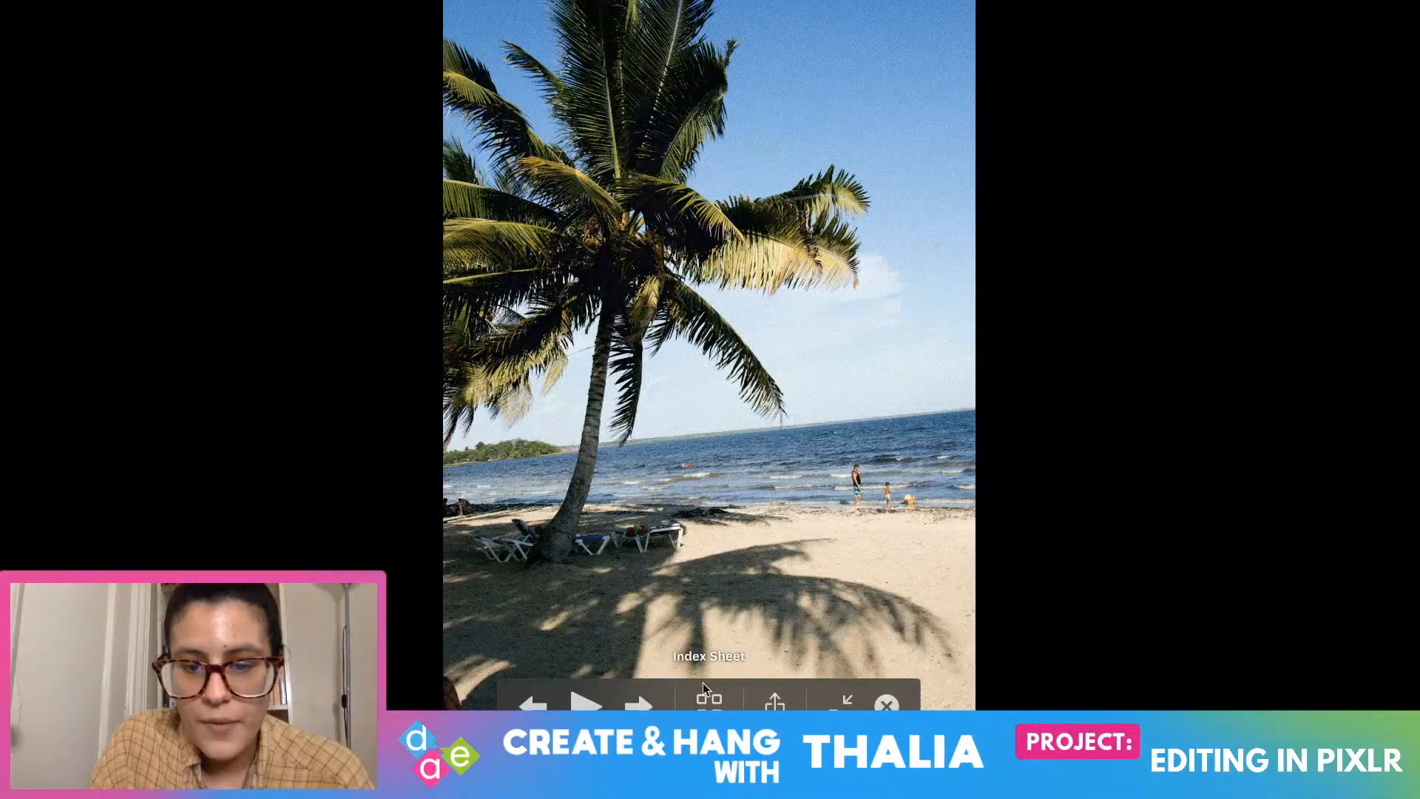
key(Escape)
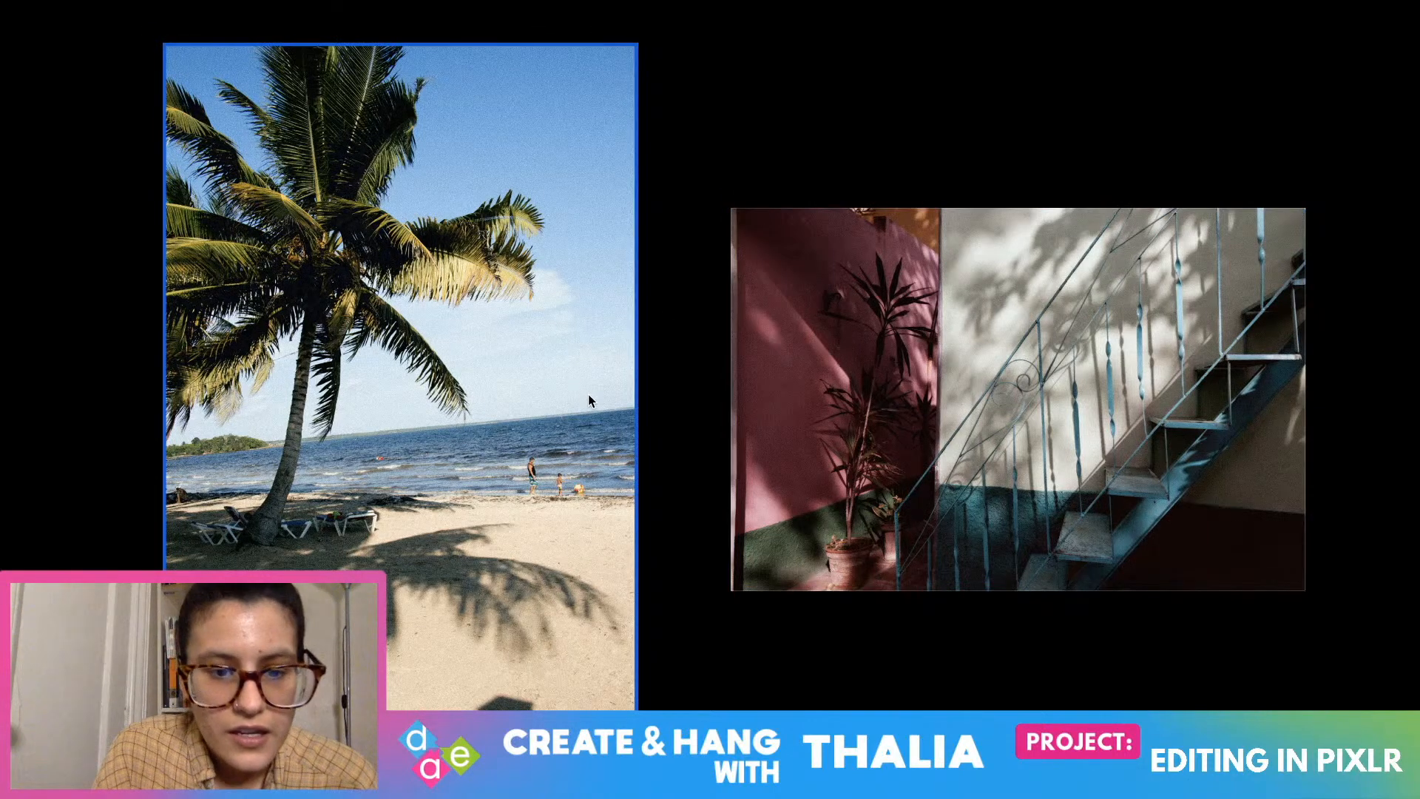
click(521, 388)
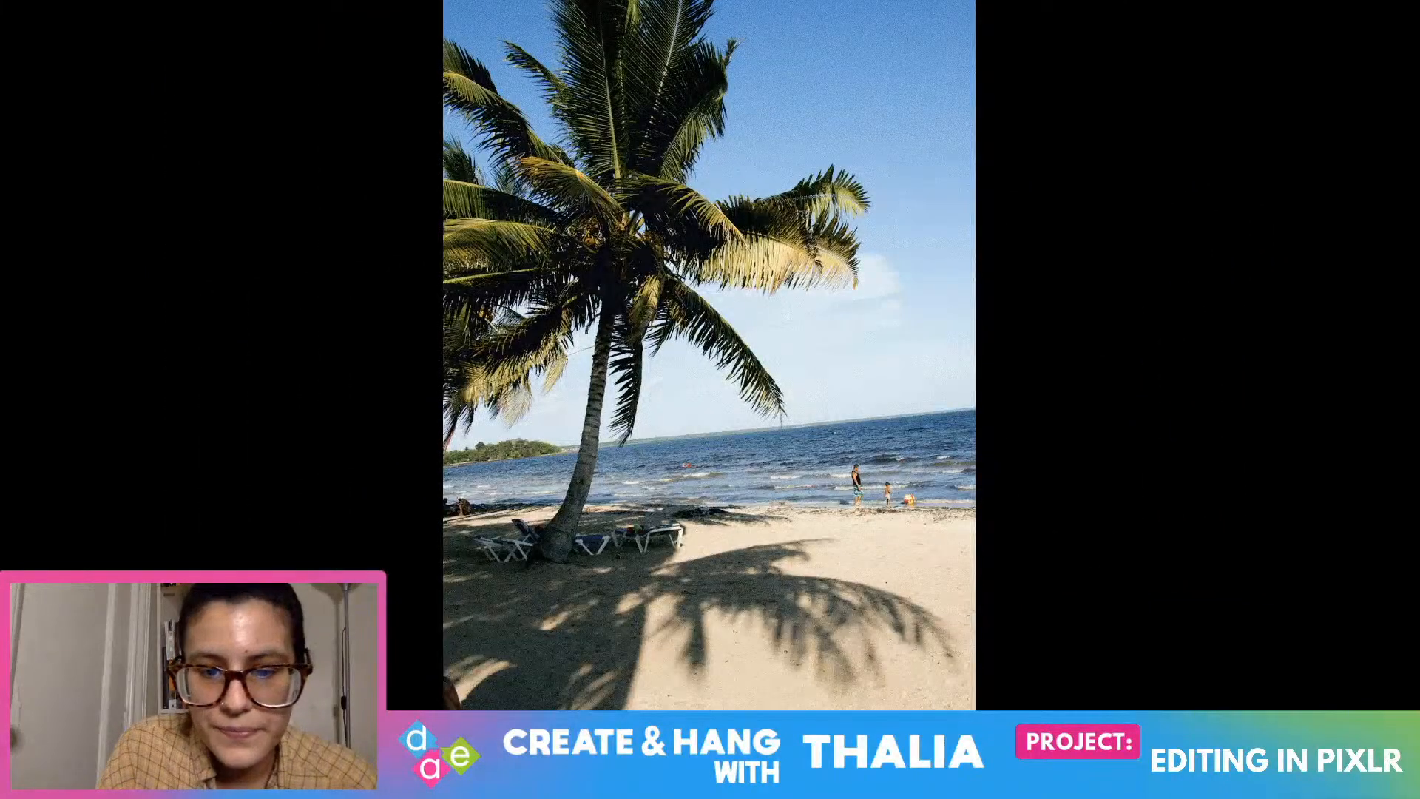
key(Right)
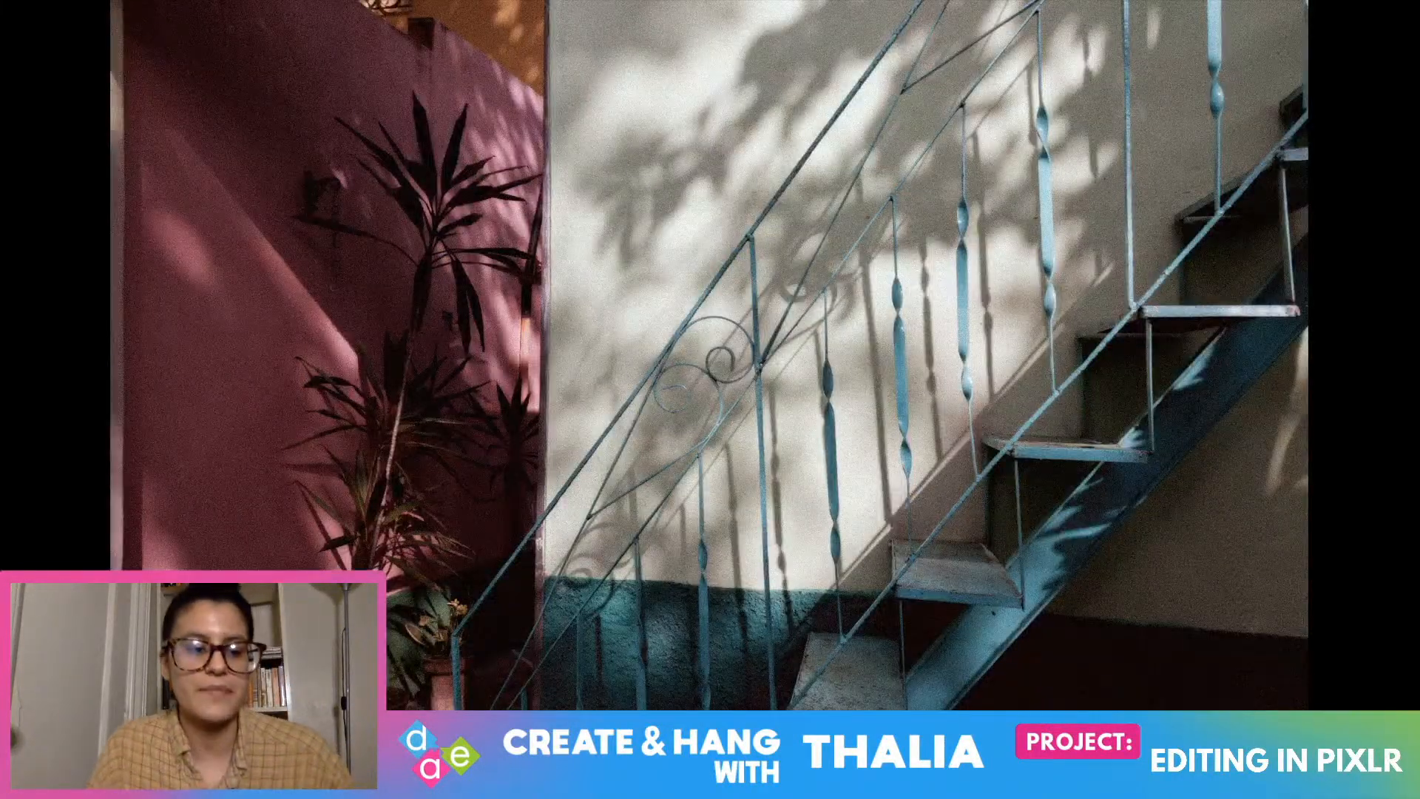
key(Escape)
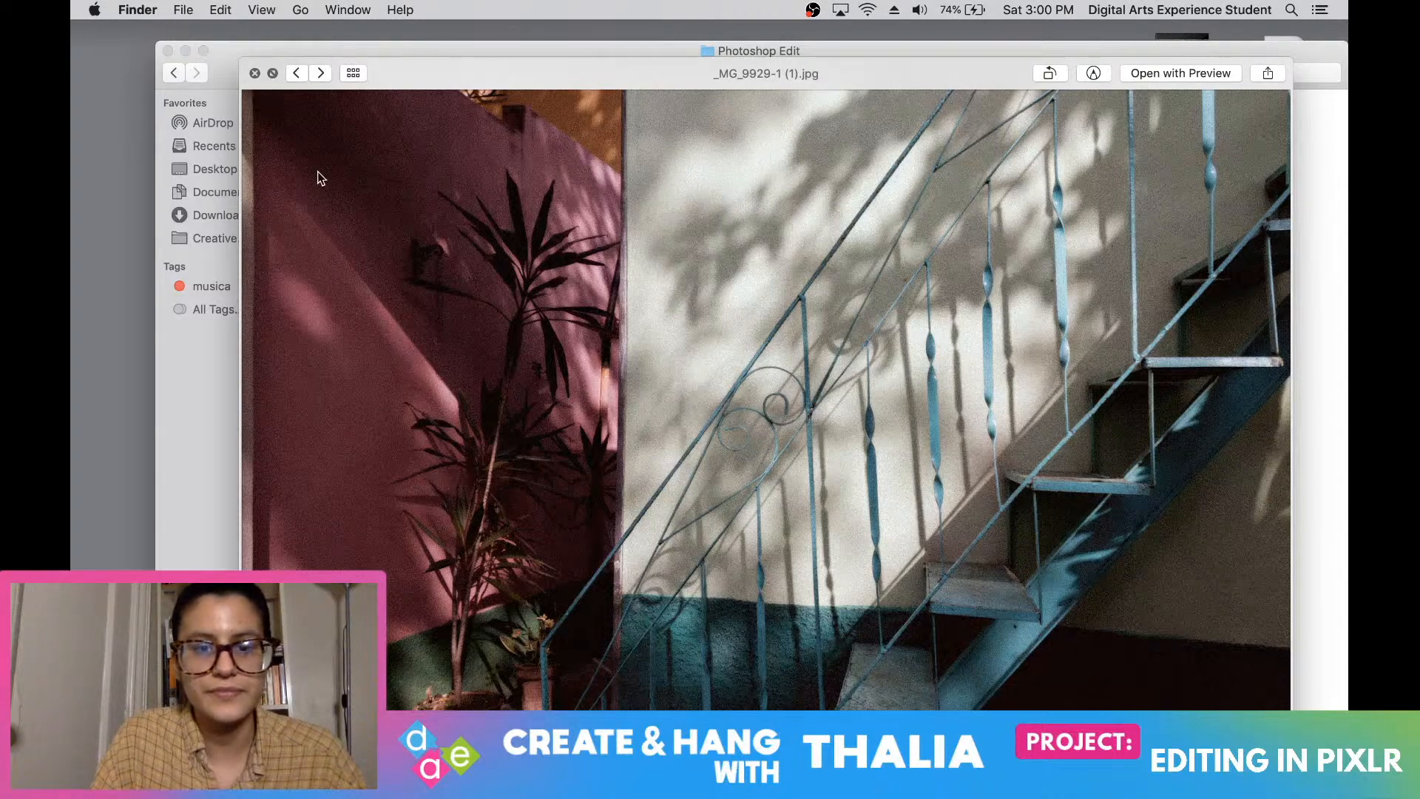
click(271, 74)
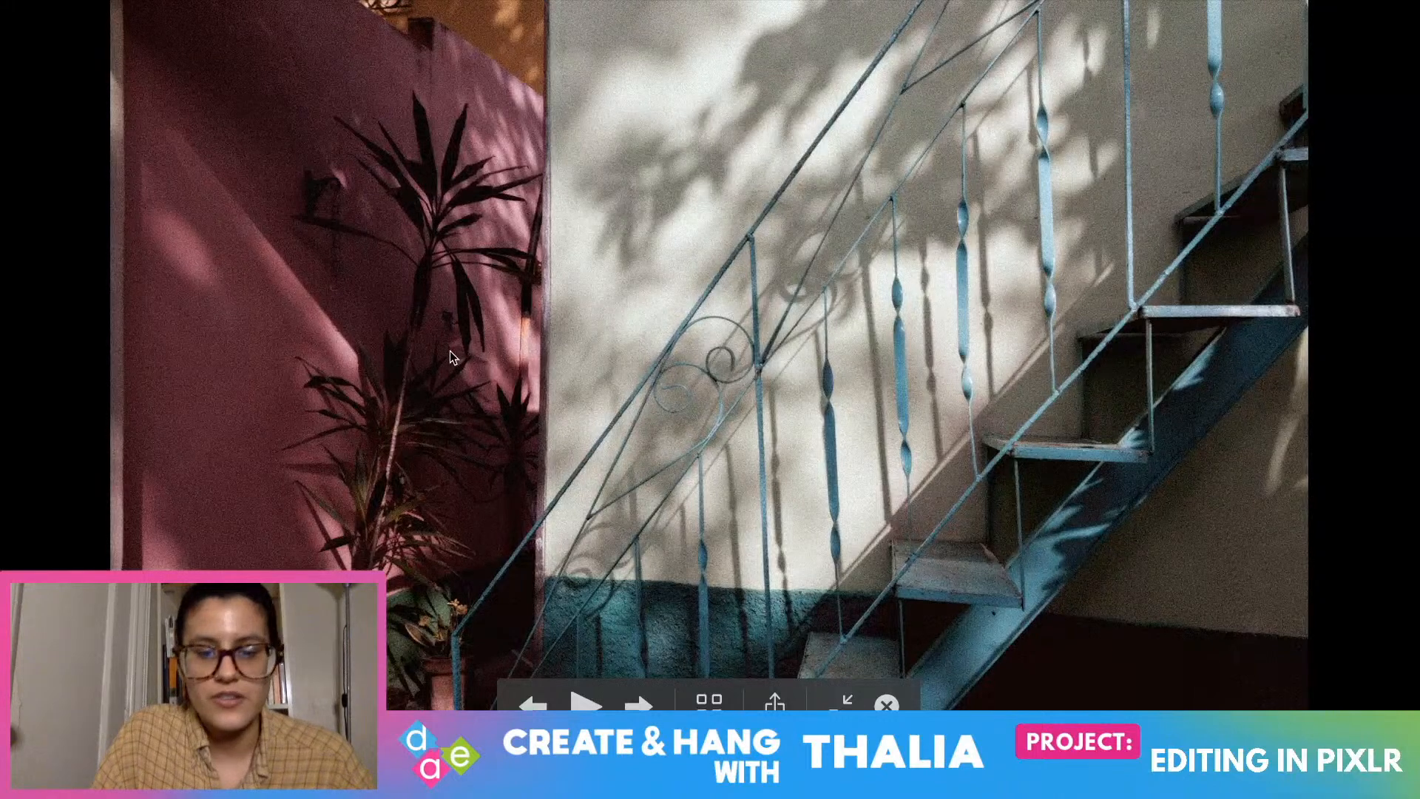
click(887, 704)
Line up IMG_0132-1, _MG_0464-1, _MG_9929-1 (1), IMG_0187-1 and IMG_0188-1 in a row, apart from the two screenshots and TheFutureMuseum.jpg
click(767, 551)
drag(818, 291, 704, 282)
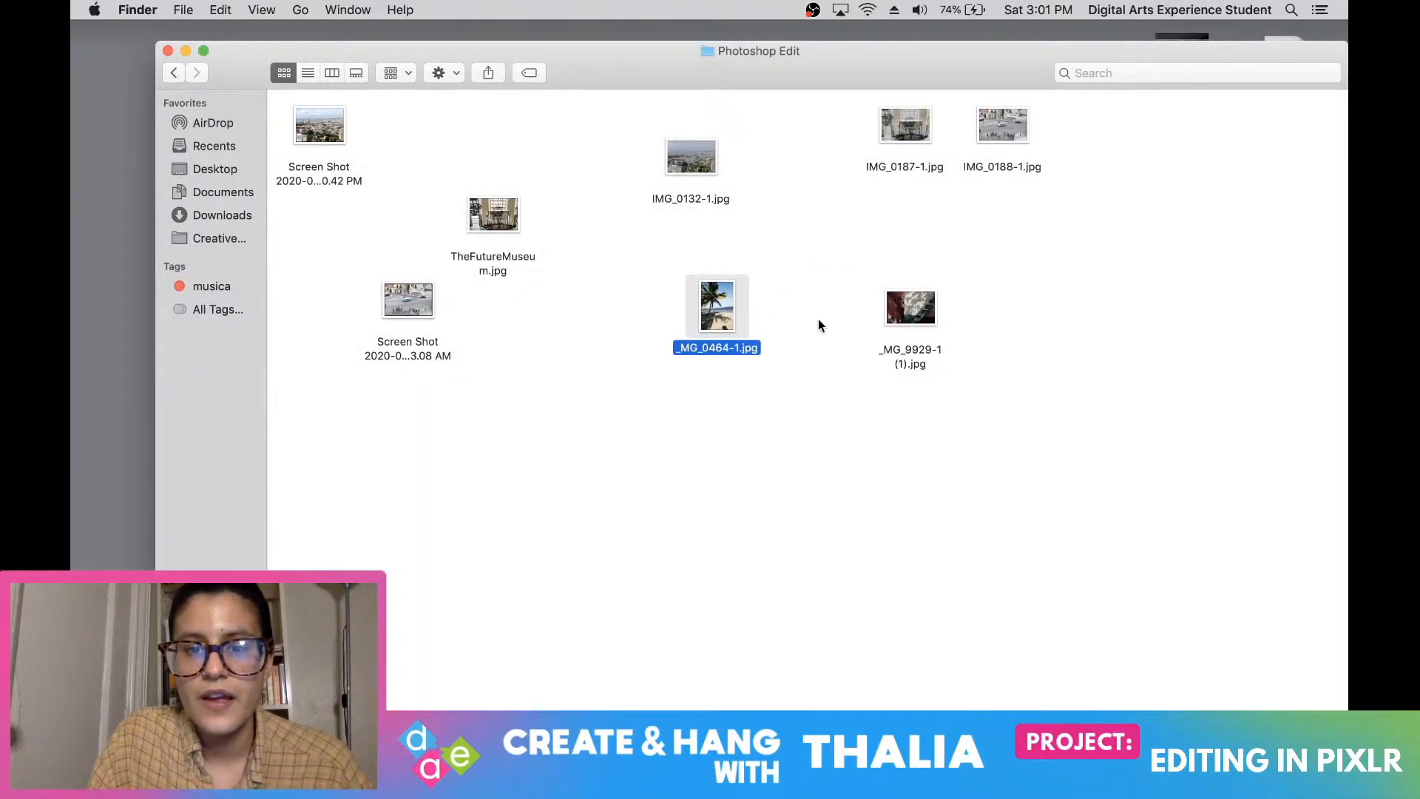
drag(936, 318, 821, 305)
drag(503, 216, 513, 146)
drag(385, 310, 330, 236)
drag(694, 154, 645, 299)
drag(904, 125, 887, 293)
drag(990, 136, 966, 322)
Select the row of five edited photos and show them together in a full-screen Quick Look index sheet
drag(1094, 327, 531, 303)
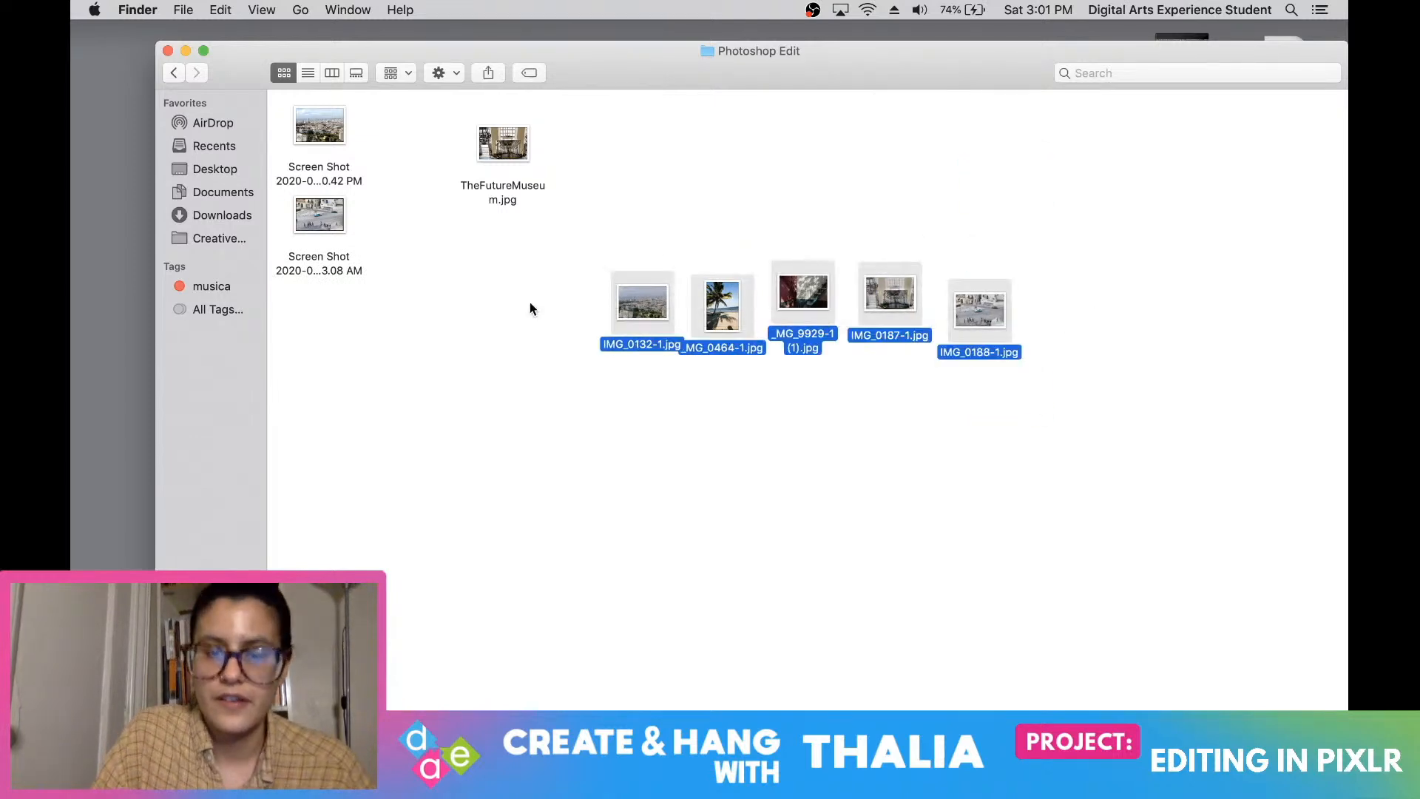
key(space)
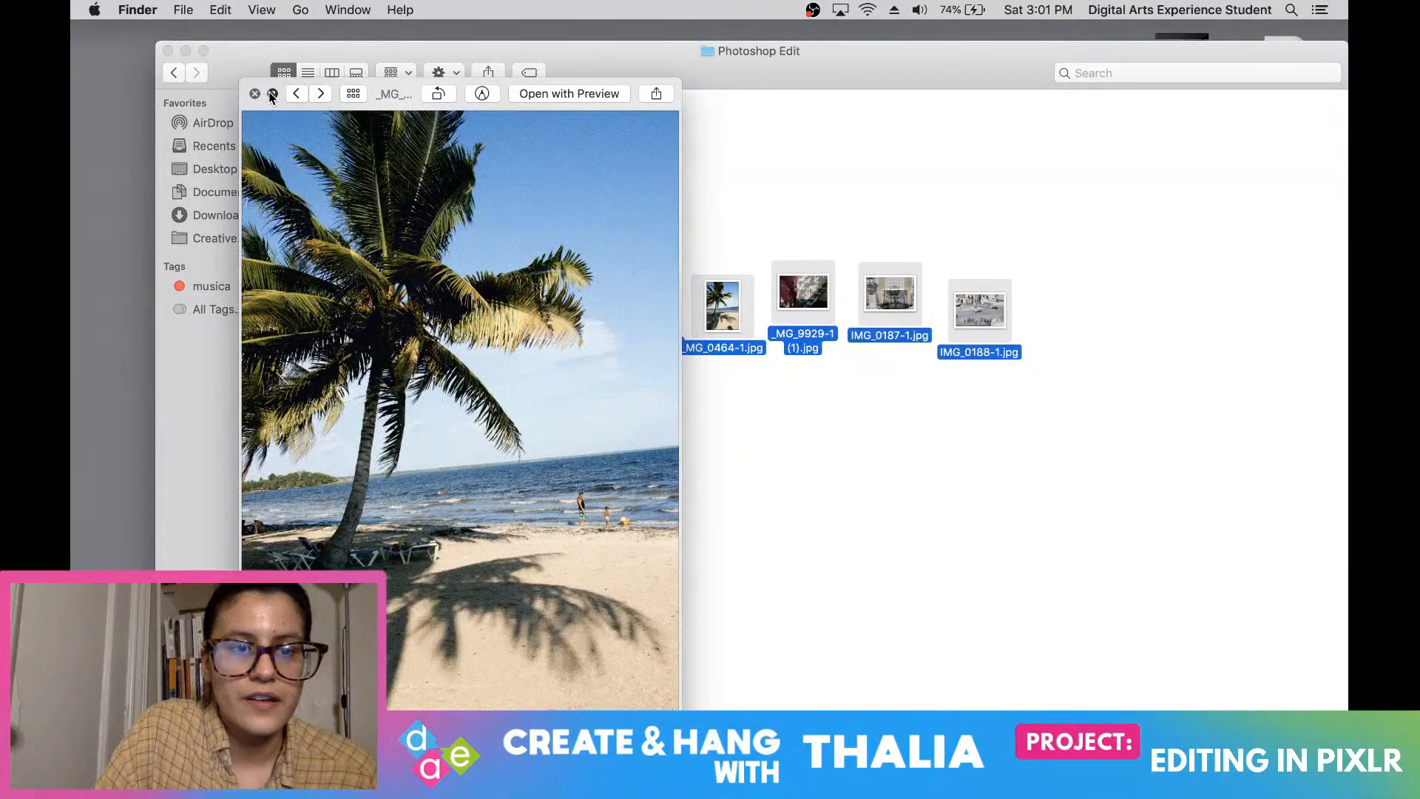
click(272, 95)
click(701, 704)
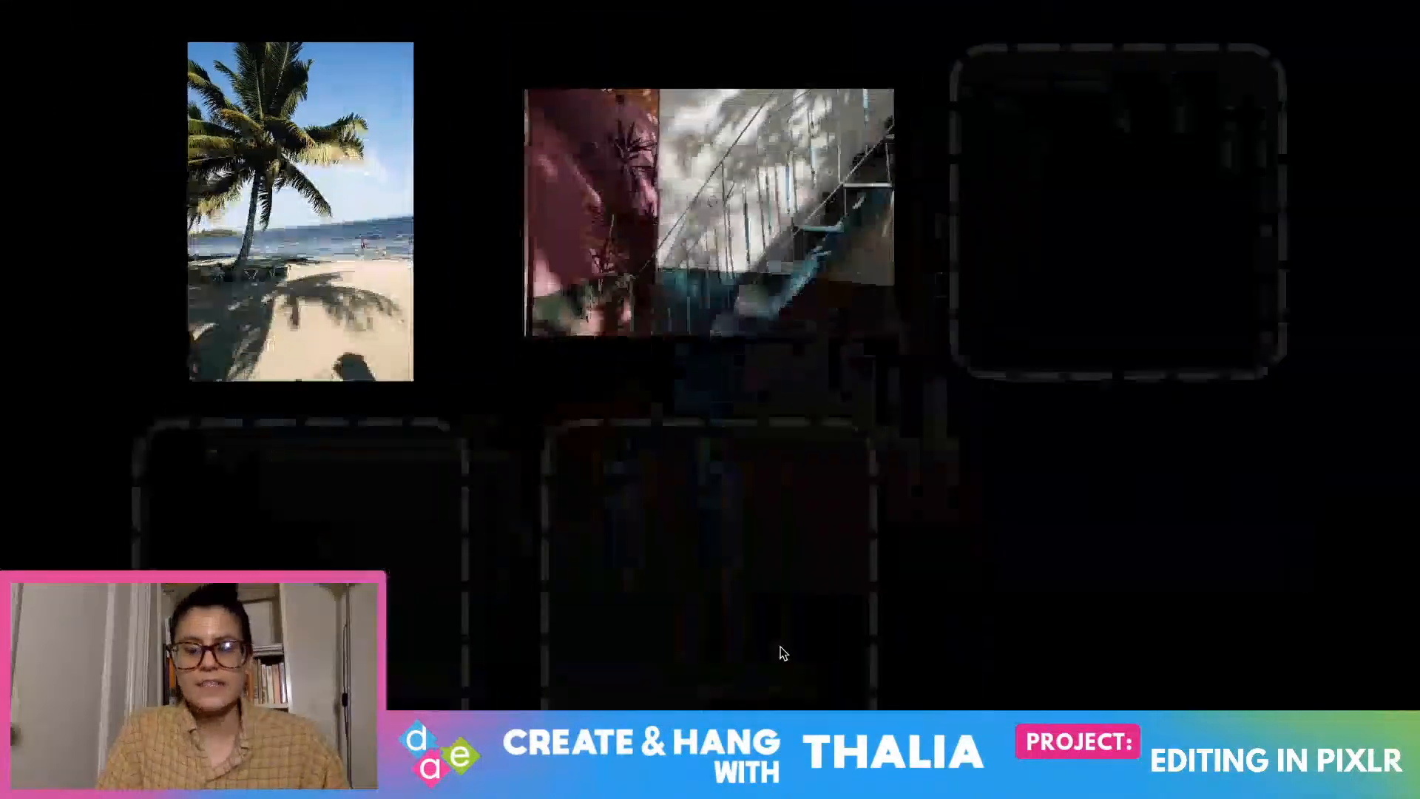